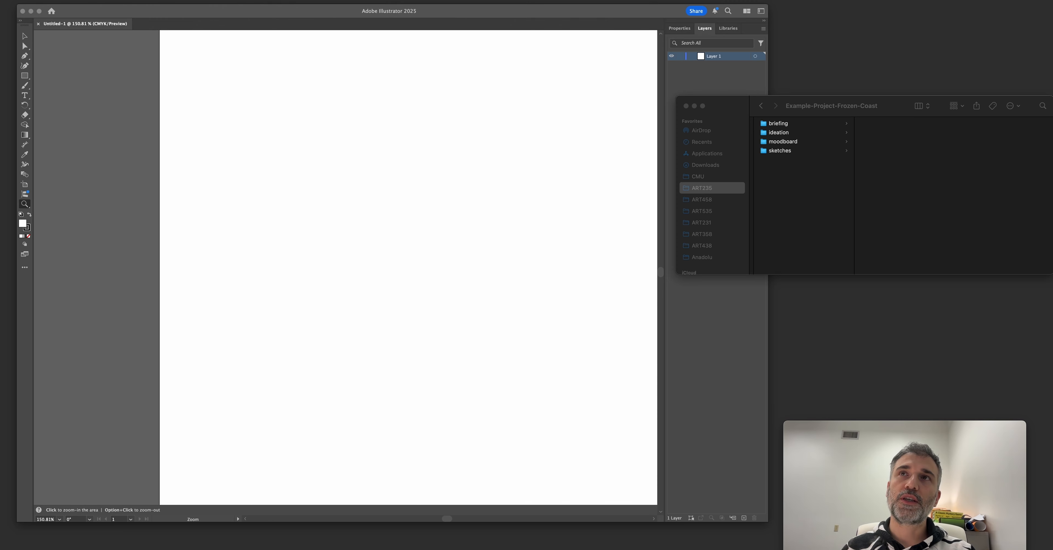
Review the subfolders of the Example-Project-Frozen-Coast project in Finder, including the ideation folder.
drag(741, 116, 424, 251)
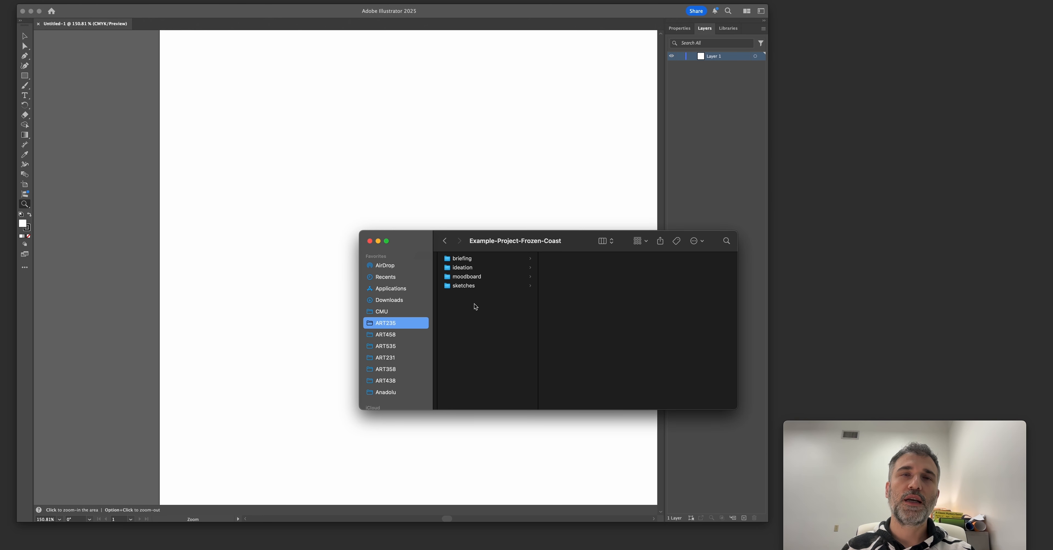
click(467, 261)
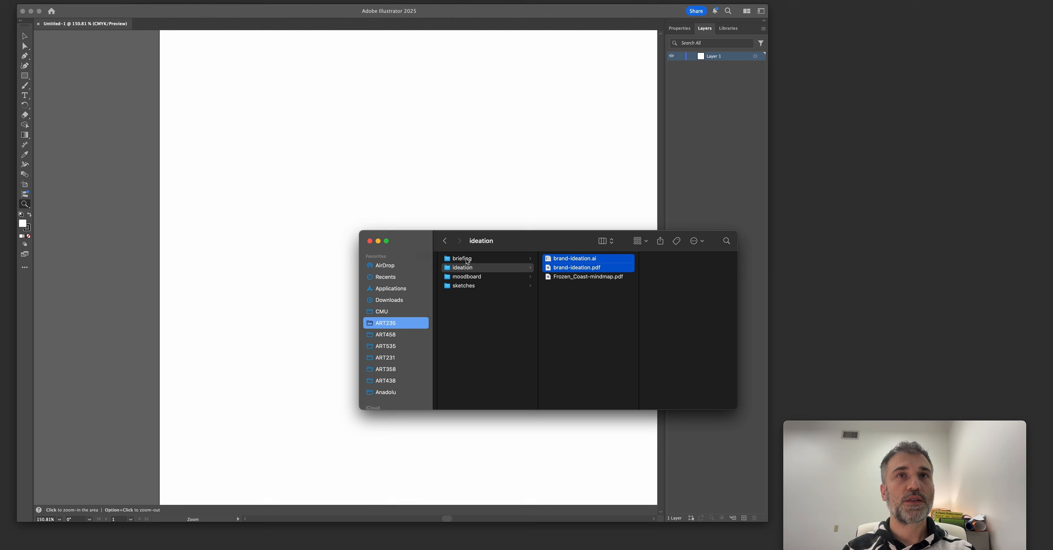
click(463, 329)
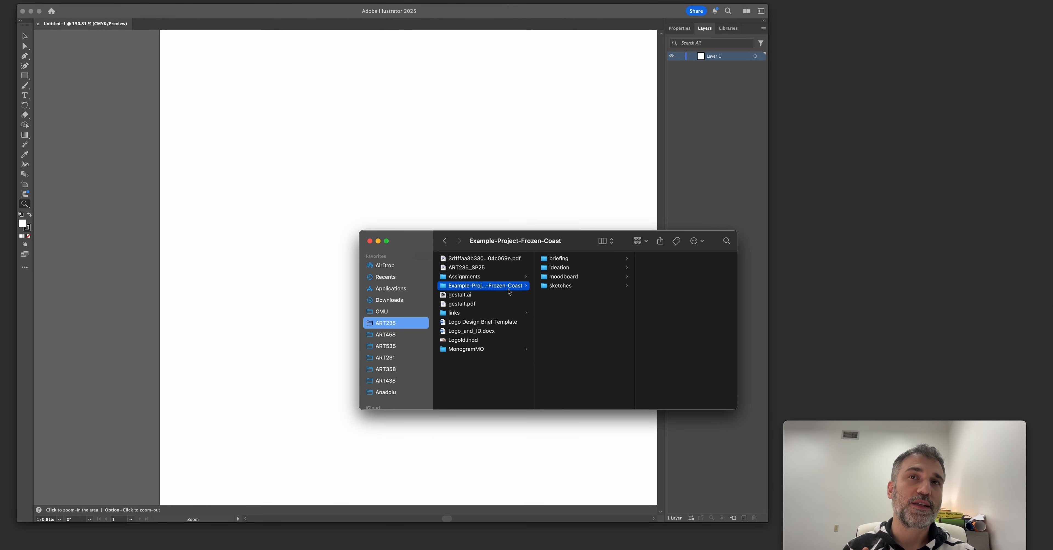
drag(584, 242, 510, 236)
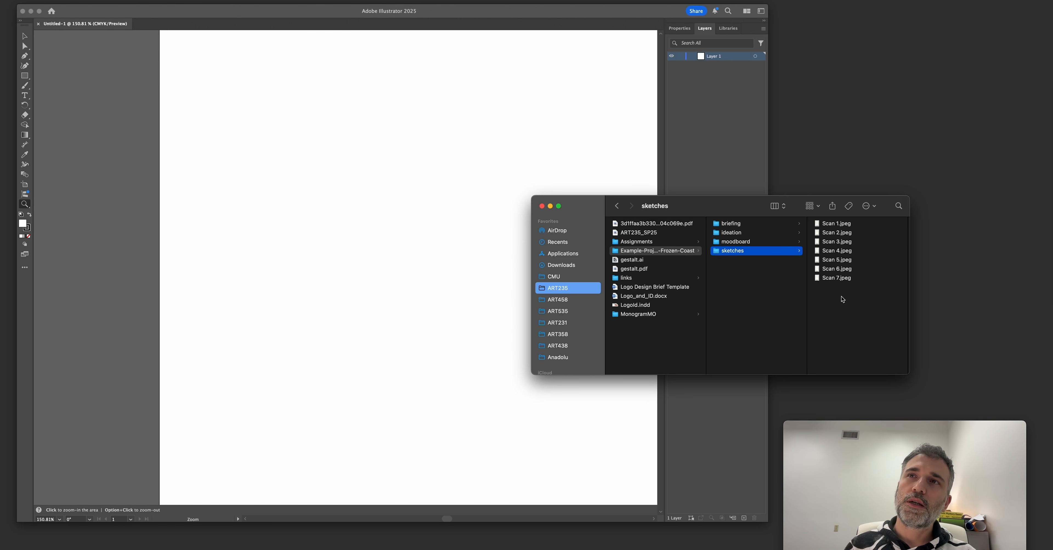
Place Scan 1.jpeg through Scan 7.jpeg from the sketches folder onto the Illustrator document.
drag(841, 298, 816, 218)
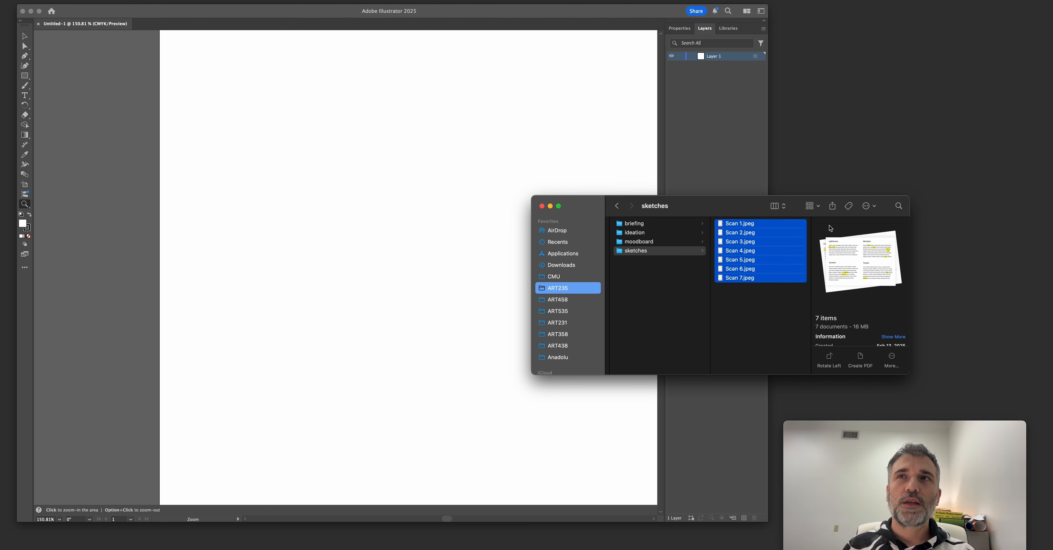
drag(753, 228, 265, 145)
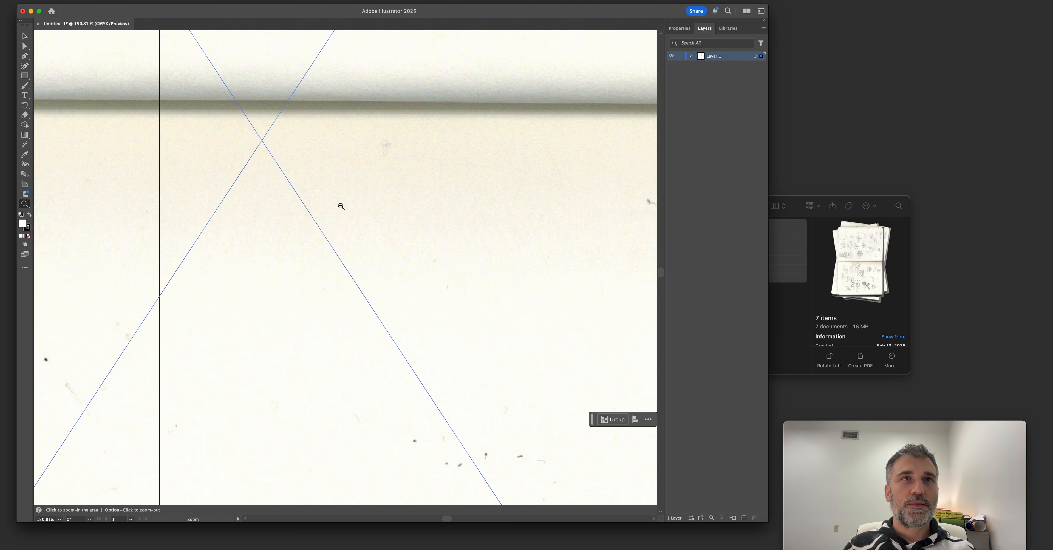
alt+click(340, 206)
alt+click(340, 206)
alt+click(340, 206)
alt+click(341, 206)
alt+click(341, 206)
alt+click(341, 206)
alt+click(340, 207)
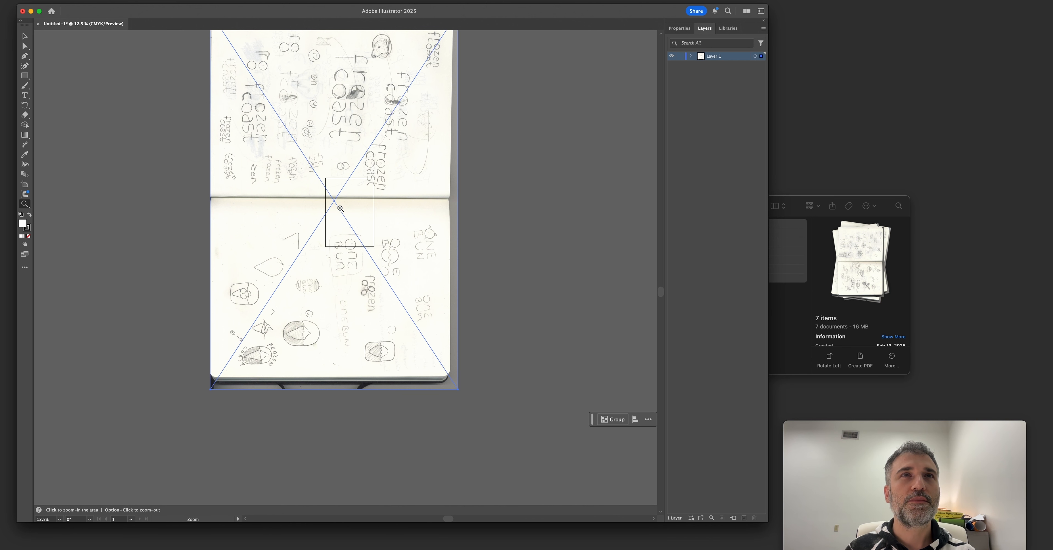
Rotate the stacked scans 90° counterclockwise to landscape and move them up and left of the artboard.
key(v)
scroll(341, 221, up, 3)
scroll(341, 221, left, 2)
key(super+minus)
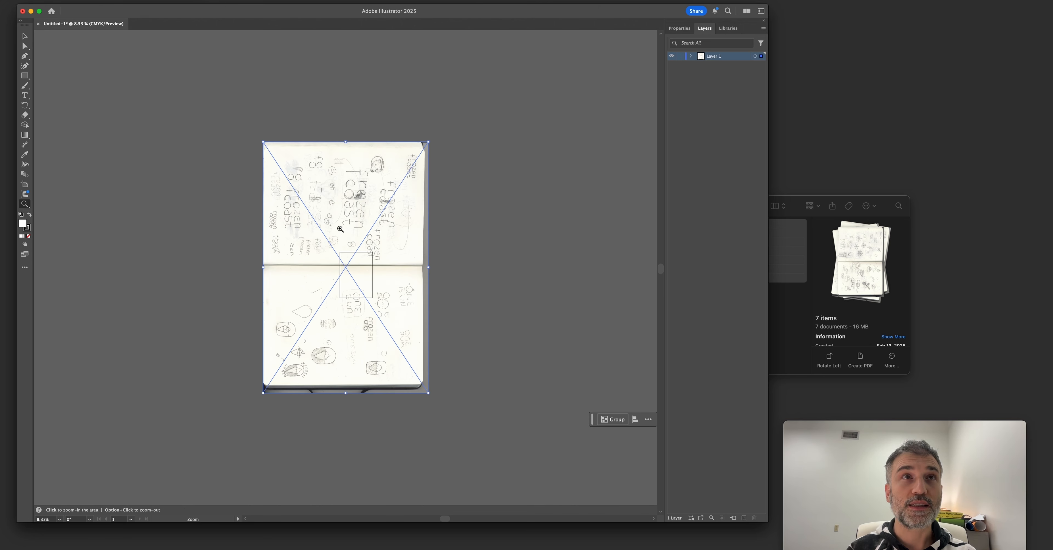
drag(340, 229, 383, 257)
drag(340, 220, 402, 189)
key(v)
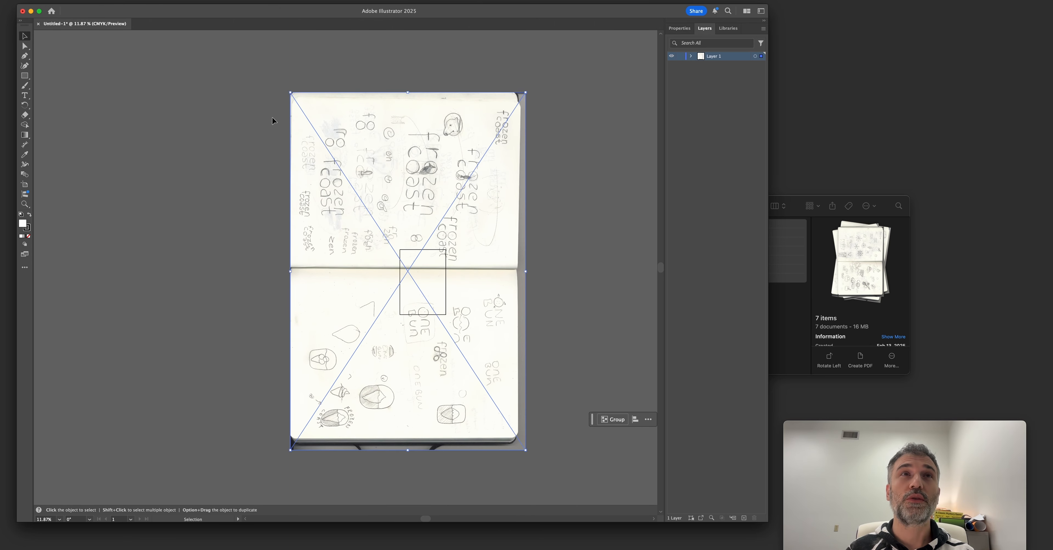
drag(319, 199, 185, 178)
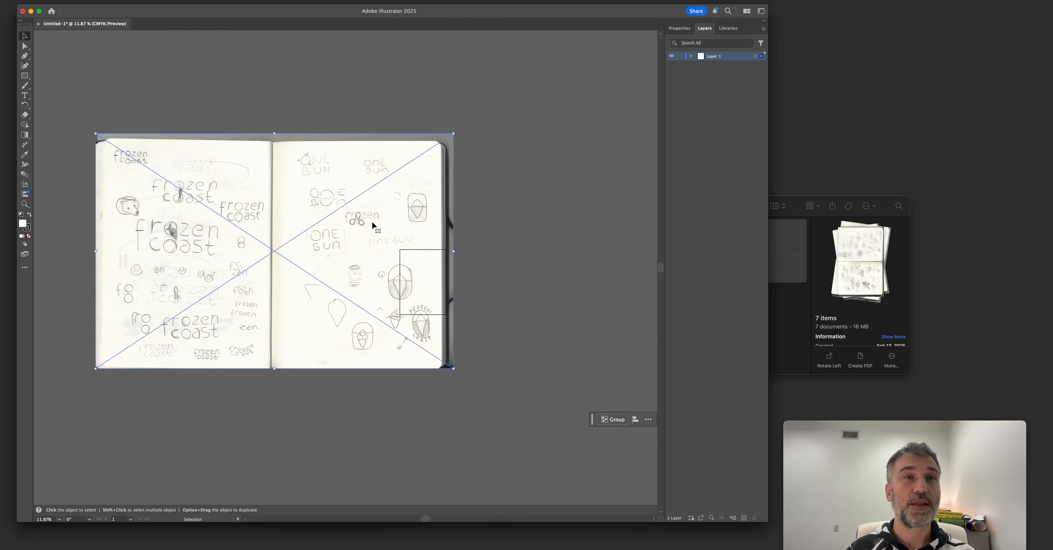
drag(375, 226, 453, 231)
click(551, 361)
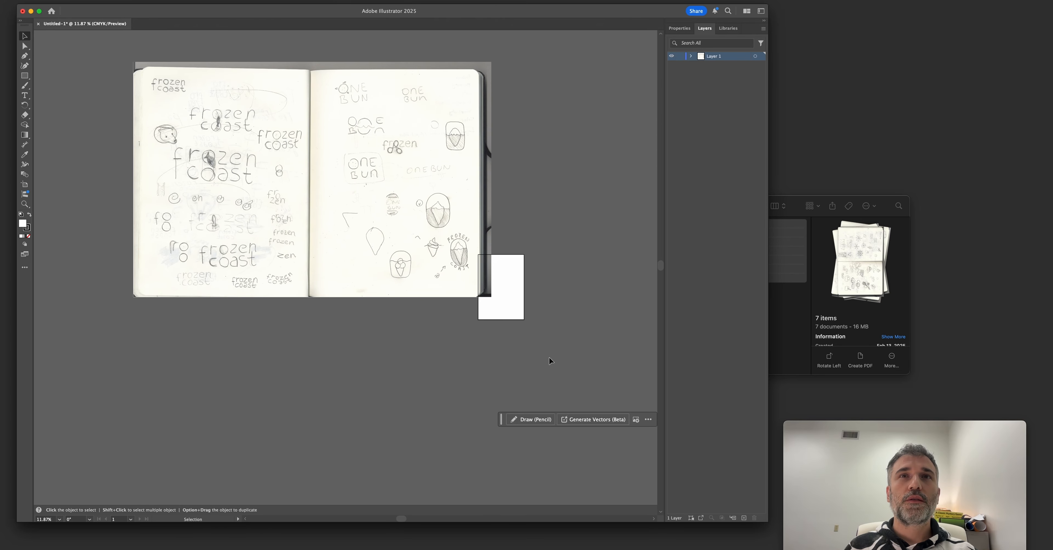
scroll(517, 286, right, 2)
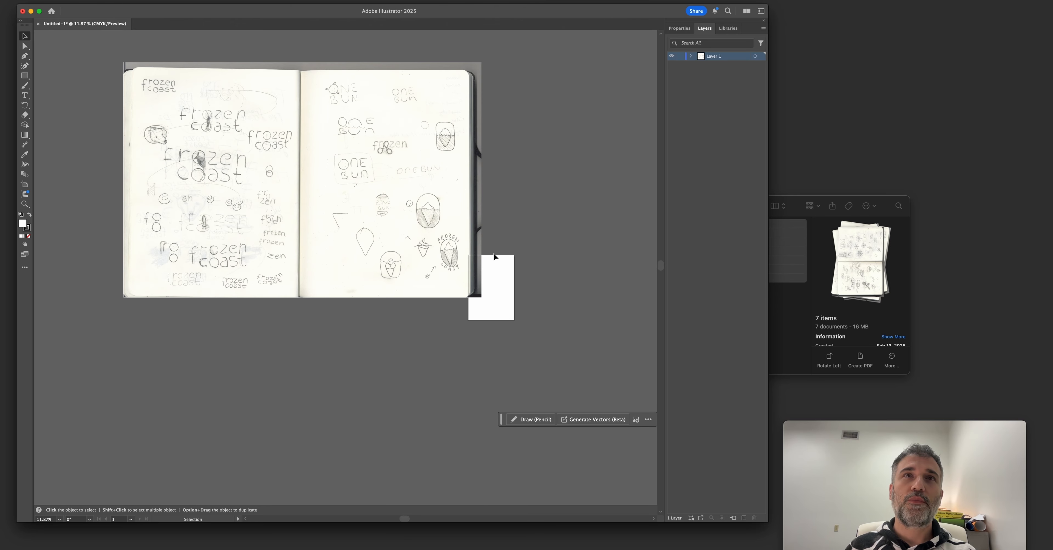
Scale down the stacked sketch scans together and move them clear of the artboard.
click(421, 187)
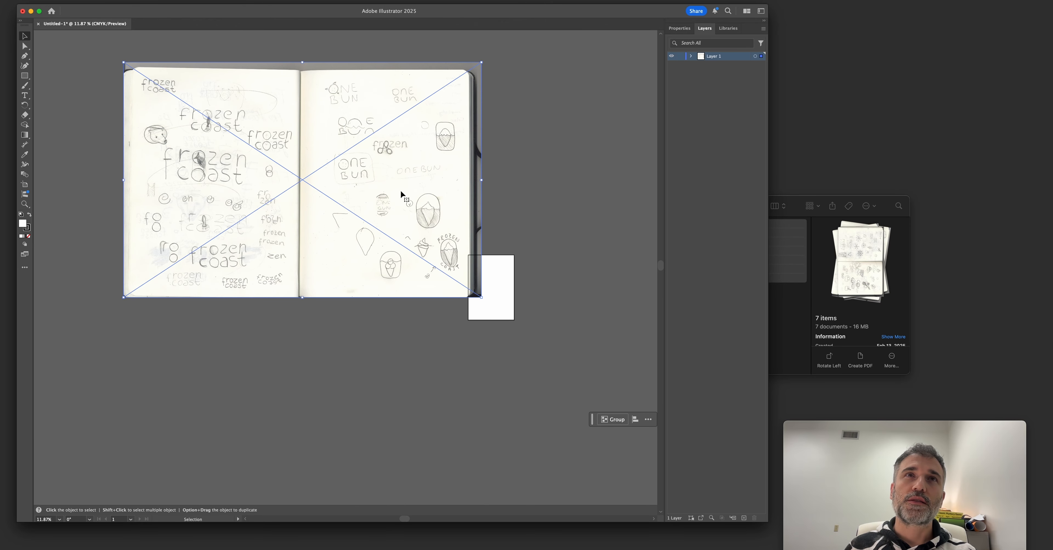
drag(430, 141, 410, 161)
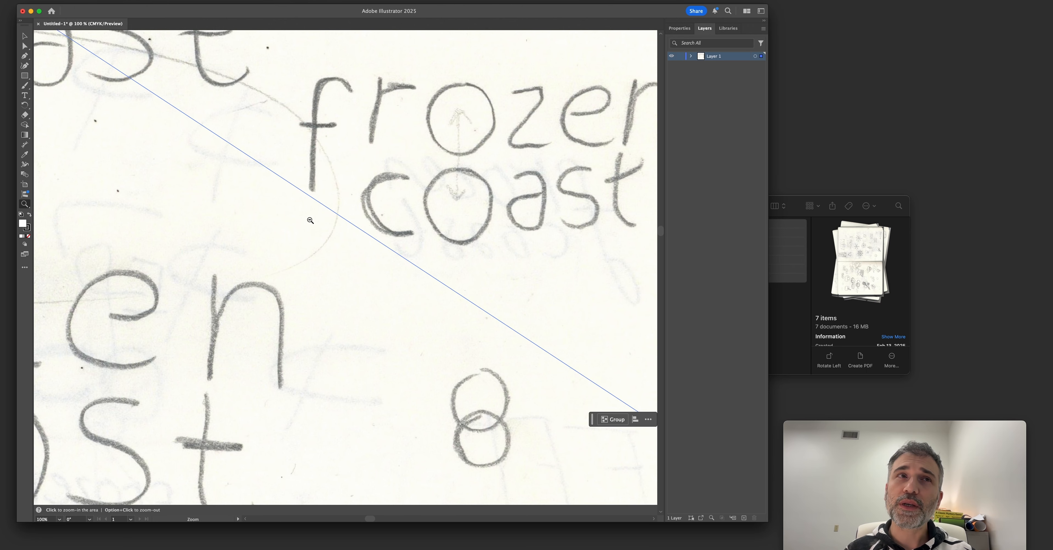
alt+click(404, 206)
alt+click(404, 205)
alt+click(416, 175)
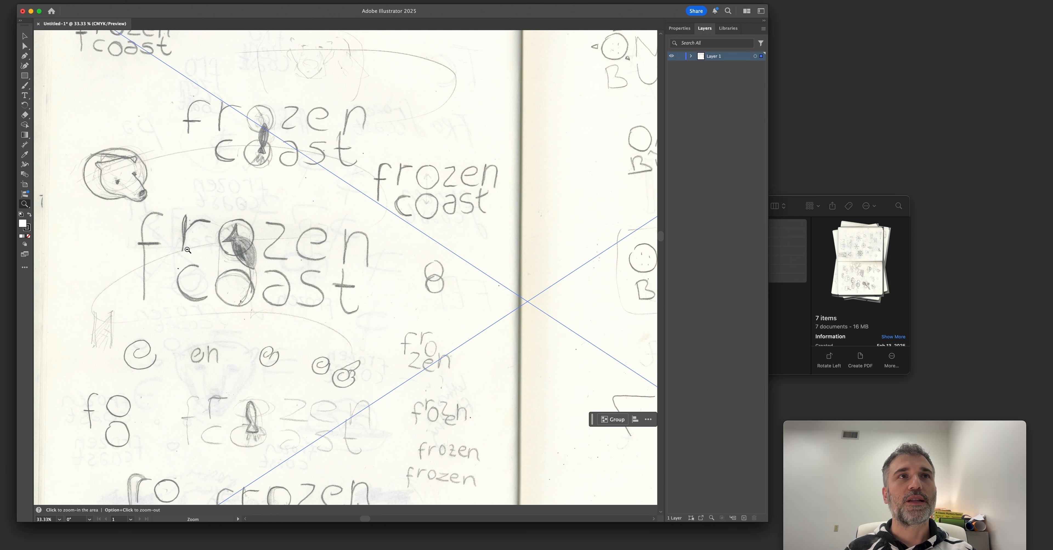
alt+click(345, 319)
alt+click(346, 319)
alt+click(345, 319)
alt+click(345, 319)
key(v)
drag(333, 265, 327, 202)
mouse_move(271, 171)
mouse_down()
mouse_move(402, 256)
mouse_move(327, 229)
mouse_up()
key(space)
key(super+space)
drag(327, 229, 428, 294)
click(427, 295)
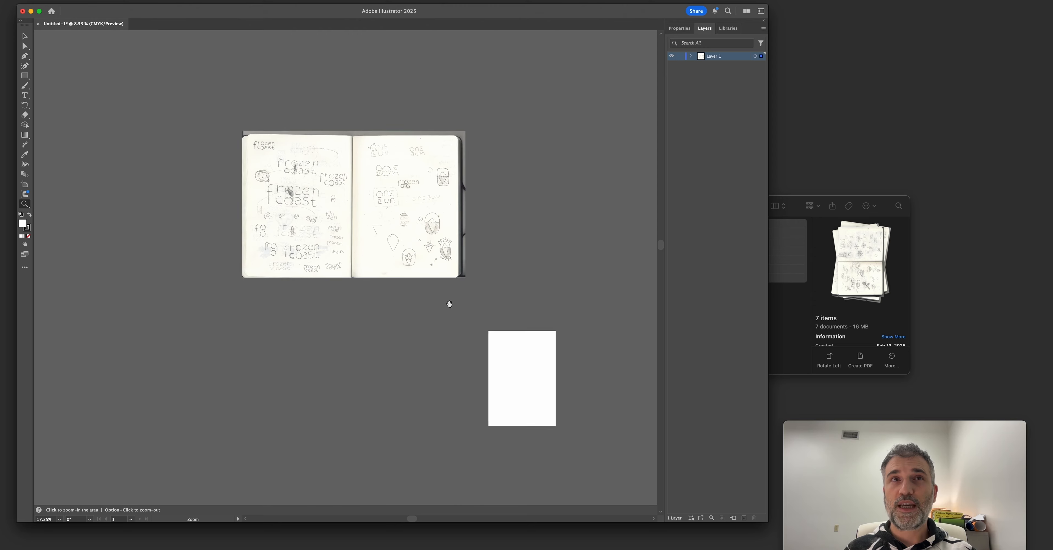
Separate the stacked scans and arrange them side by side in three rows beside the artboard.
click(352, 212)
drag(300, 194, 282, 247)
click(383, 362)
key(space)
mouse_move(384, 337)
mouse_down()
mouse_move(360, 305)
mouse_move(373, 289)
mouse_up()
key(super+a)
mouse_move(384, 196)
mouse_down()
mouse_move(356, 150)
mouse_move(386, 265)
mouse_move(365, 484)
mouse_up()
click(473, 151)
mouse_move(282, 142)
mouse_down()
mouse_move(314, 125)
mouse_move(503, 163)
mouse_move(258, 158)
mouse_move(272, 157)
mouse_up()
drag(481, 179, 230, 298)
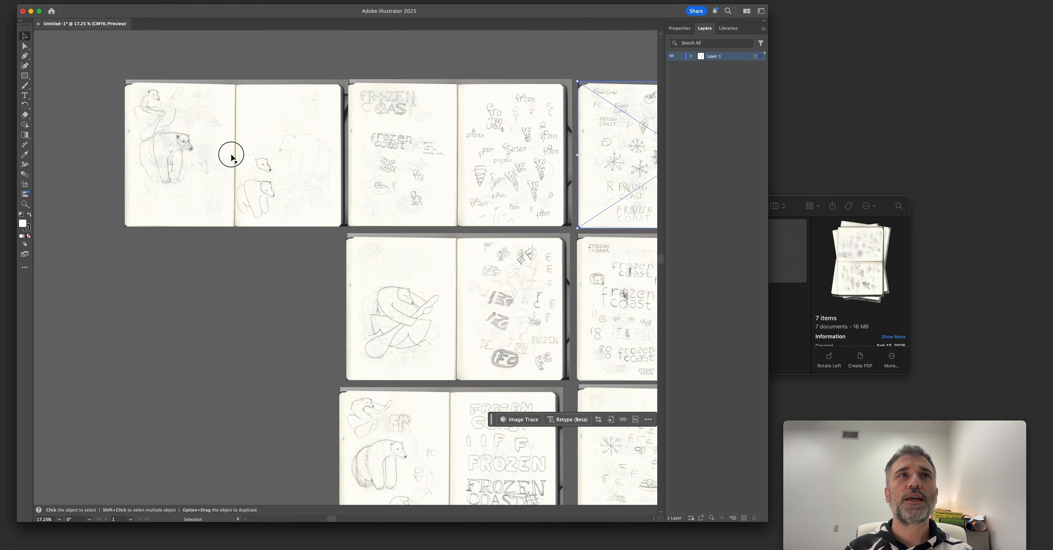
drag(230, 155, 226, 155)
drag(298, 270, 202, 258)
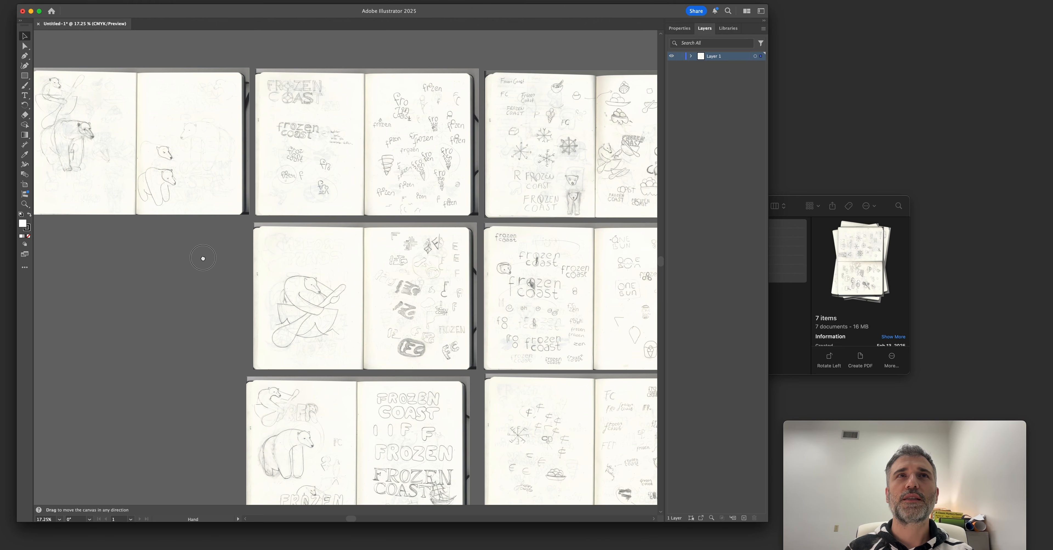
Examine the lowercase Frozen Coast wordmark and ice cream cone sketches in the top row of scans.
key(z)
drag(299, 174, 402, 221)
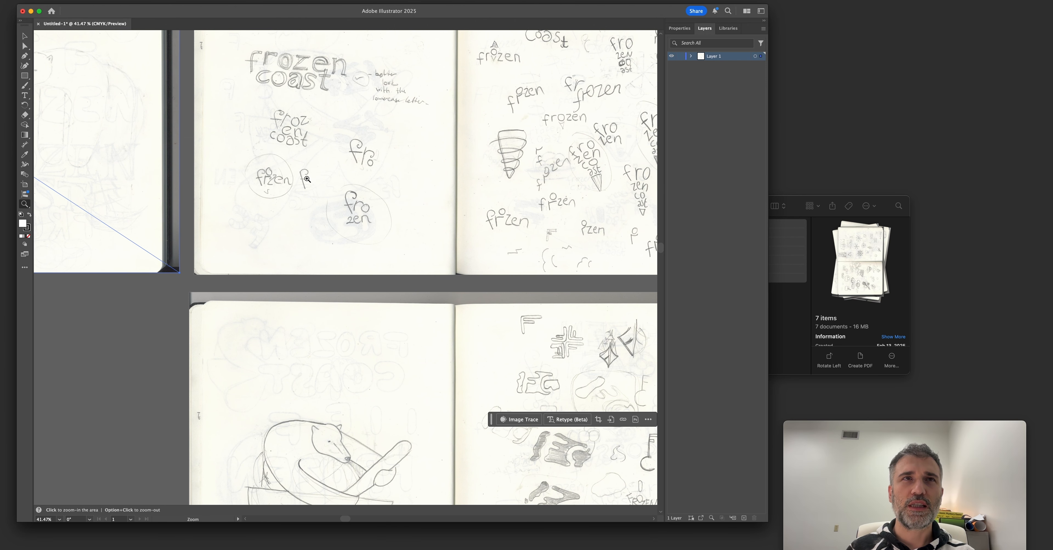
alt+click(402, 221)
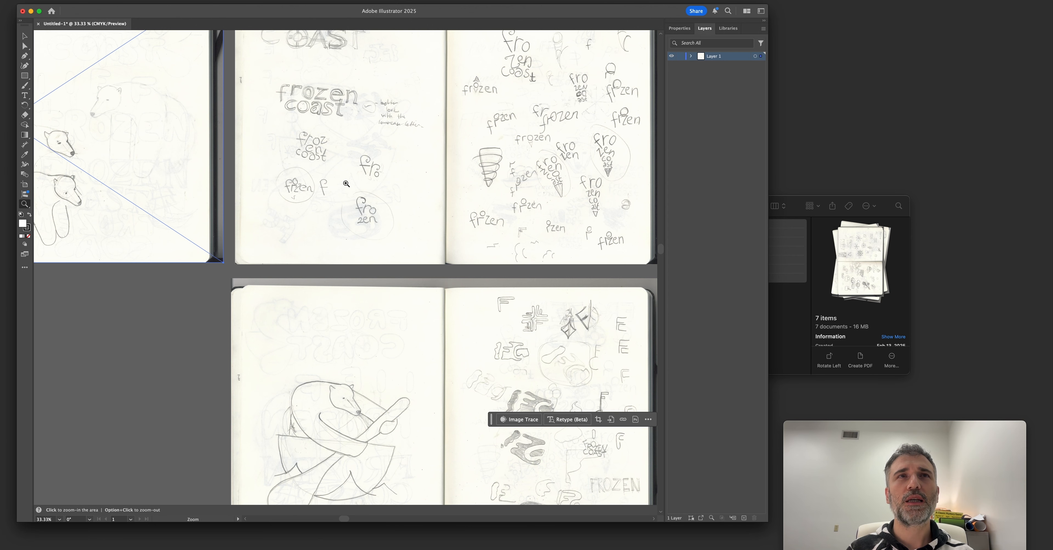
alt+click(367, 244)
drag(317, 122, 289, 209)
drag(373, 123, 463, 181)
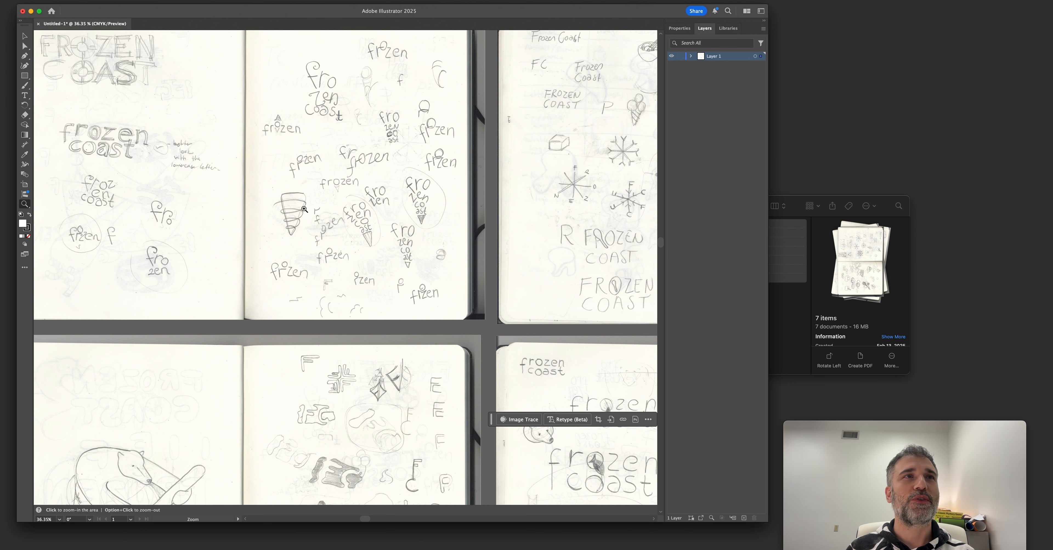
drag(252, 218, 290, 251)
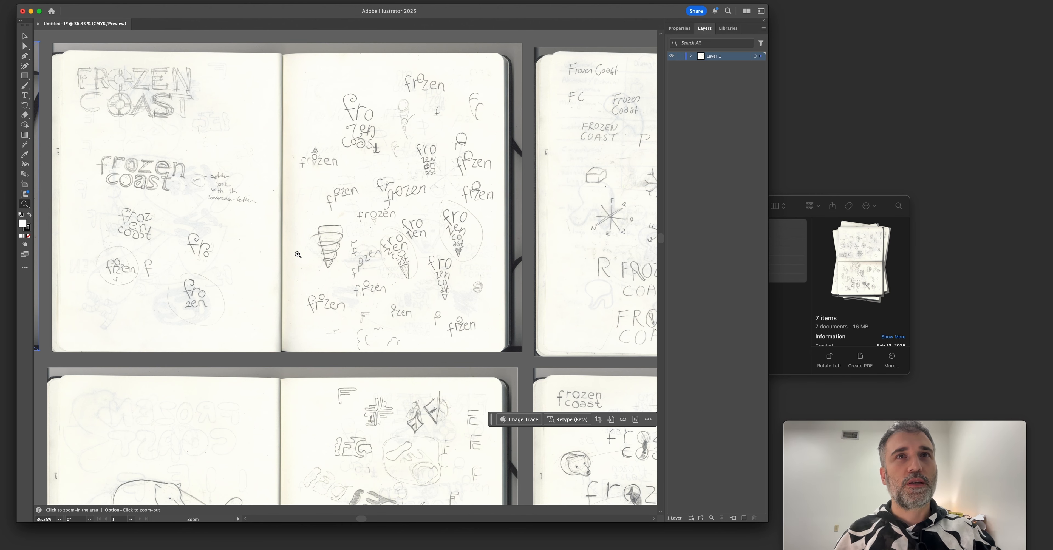
drag(423, 275, 310, 246)
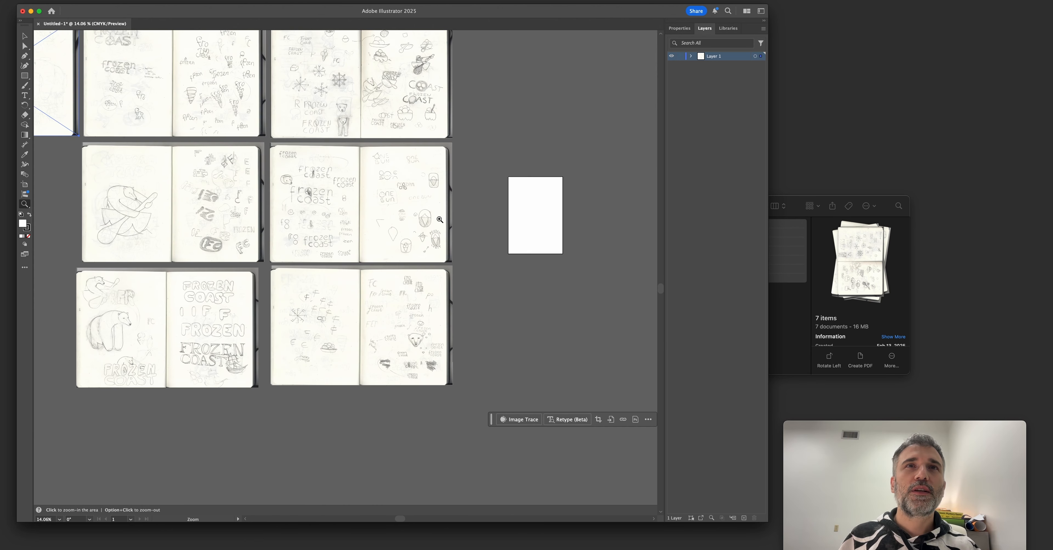
Examine the ONE BUN lettering and the rounded ice cream badge sketches on the middle-row scan.
drag(414, 190, 487, 246)
click(488, 246)
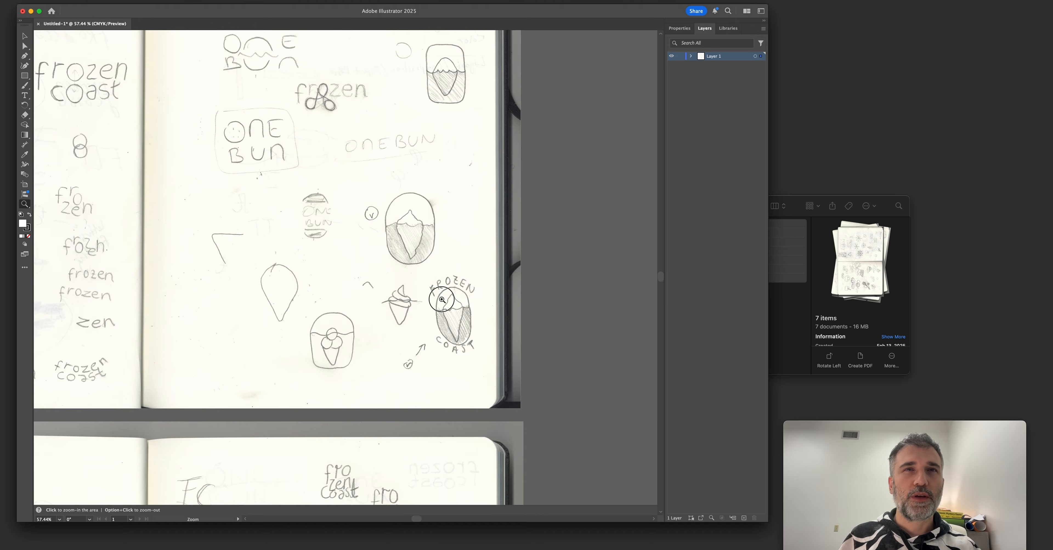
click(506, 338)
drag(495, 338, 436, 330)
drag(366, 319, 457, 354)
drag(426, 306, 361, 327)
drag(315, 251, 373, 360)
drag(527, 303, 446, 382)
Examine the snowflake, polar bear, bowl and overlapping-letter Frozen Coast sketches on the top-row scan nearest the artboard.
mouse_move(435, 190)
mouse_down()
mouse_move(525, 221)
mouse_move(495, 224)
mouse_up()
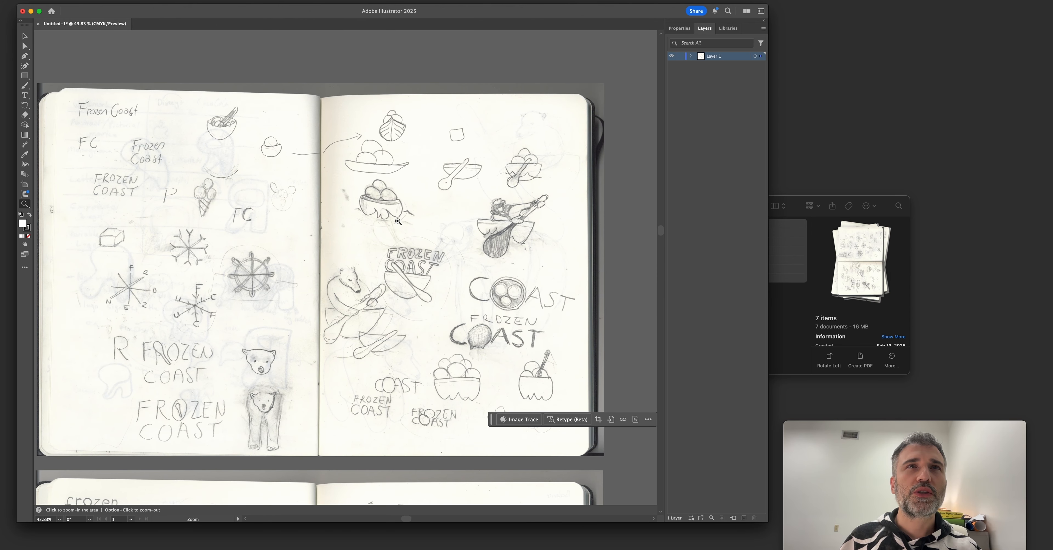
scroll(398, 221, left, 3)
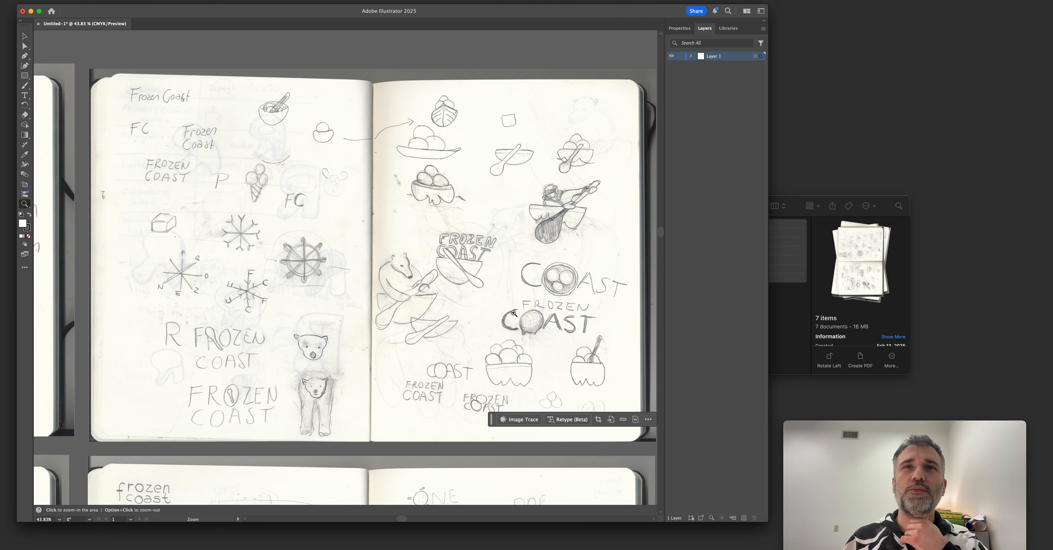
mouse_move(473, 417)
mouse_down()
mouse_move(470, 383)
mouse_move(558, 397)
mouse_up()
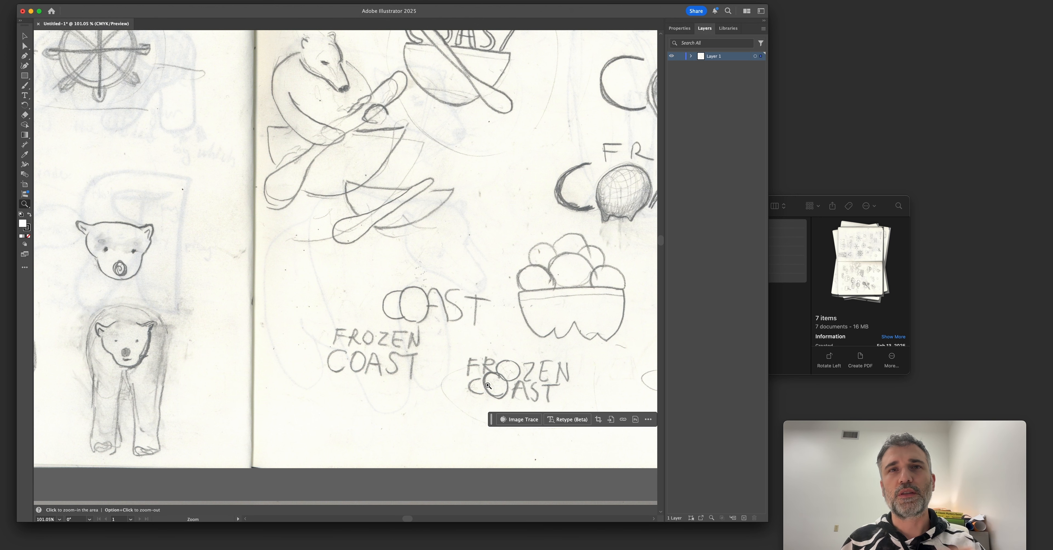
key(super+minus)
key(super+minus)
key(super+minus)
key(super+minus)
key(super+minus)
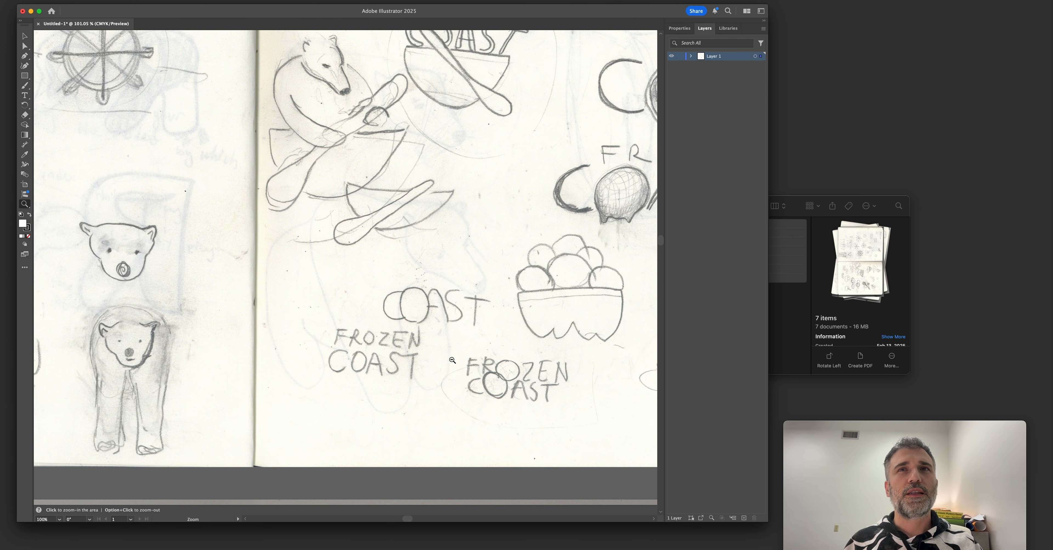
Examine the remaining scans, focusing on the polar bear drawings and bubble and serif Frozen Coast lettering in the bottom row.
drag(432, 368, 430, 324)
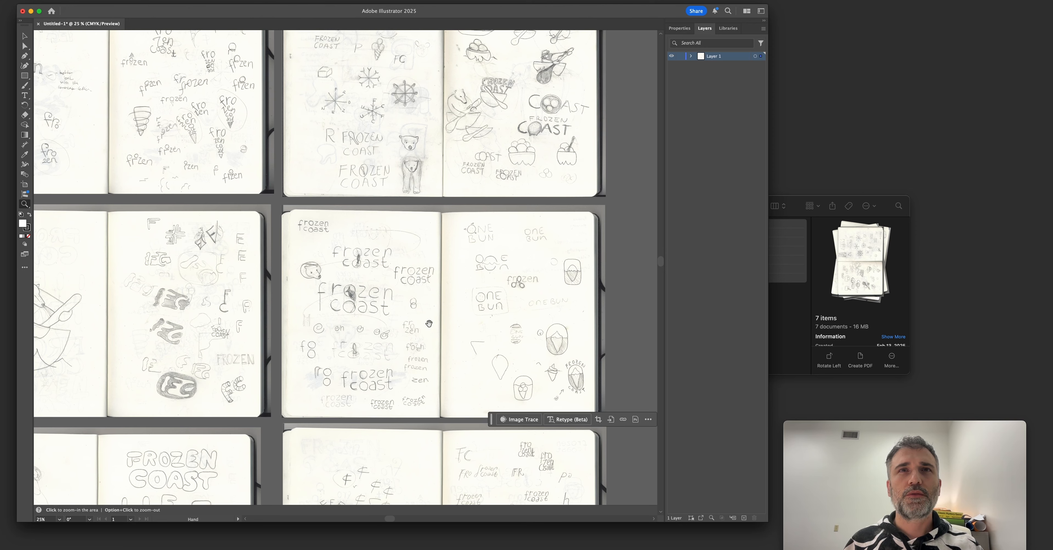
scroll(431, 324, left, 10)
scroll(430, 324, down, 5)
drag(451, 290, 435, 191)
drag(335, 334, 356, 309)
mouse_move(183, 391)
mouse_down()
mouse_move(277, 399)
mouse_move(482, 296)
mouse_up()
drag(479, 156, 439, 266)
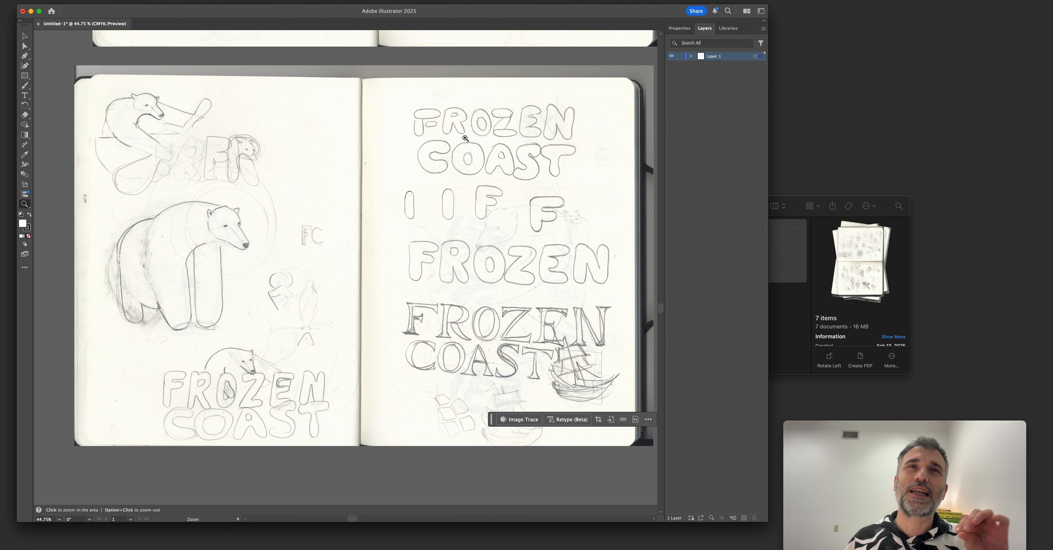
click(279, 314)
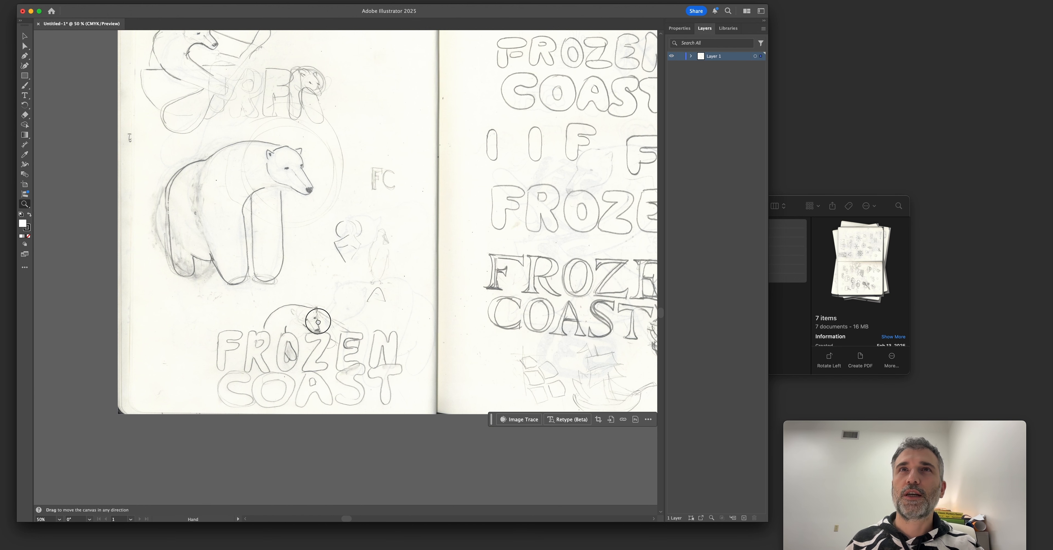
drag(318, 321, 243, 352)
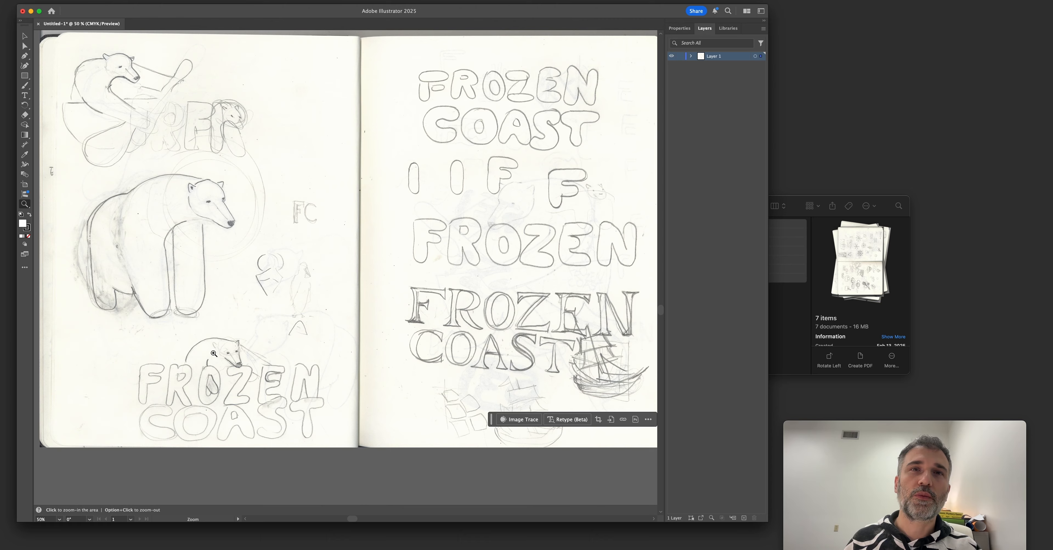
drag(213, 355, 94, 359)
drag(370, 274, 523, 344)
drag(435, 348, 334, 325)
drag(327, 304, 470, 348)
mouse_move(372, 338)
mouse_down()
mouse_move(237, 289)
mouse_move(106, 288)
mouse_up()
mouse_move(197, 270)
mouse_down()
mouse_move(171, 276)
mouse_move(209, 278)
mouse_move(195, 275)
mouse_up()
Examine the overall scan arrangement against the canvas bounds and the blank artboard beside it.
key(v)
click(188, 277)
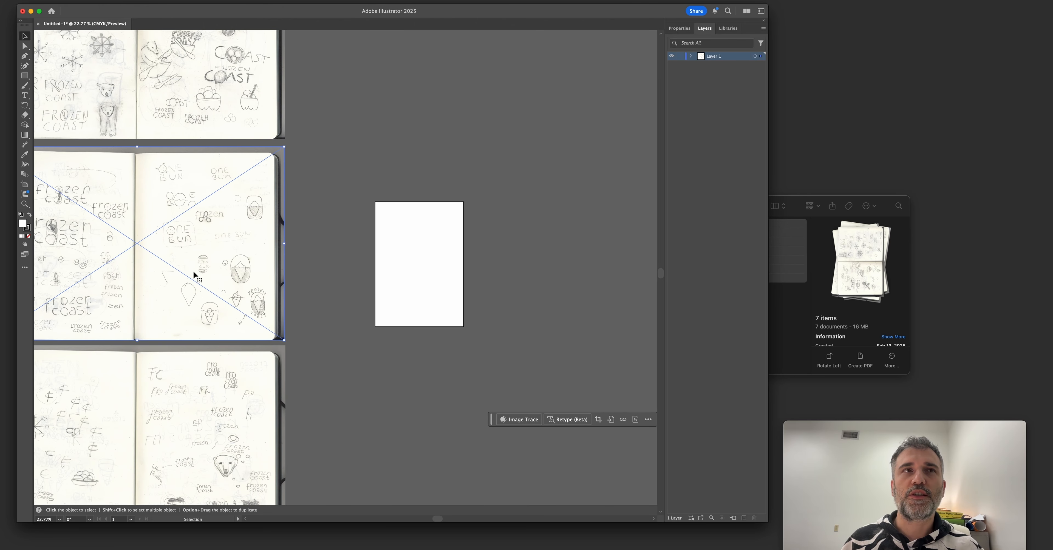
key(super+minus)
key(super+minus)
key(super+minus)
key(super+minus)
key(super+minus)
key(super+minus)
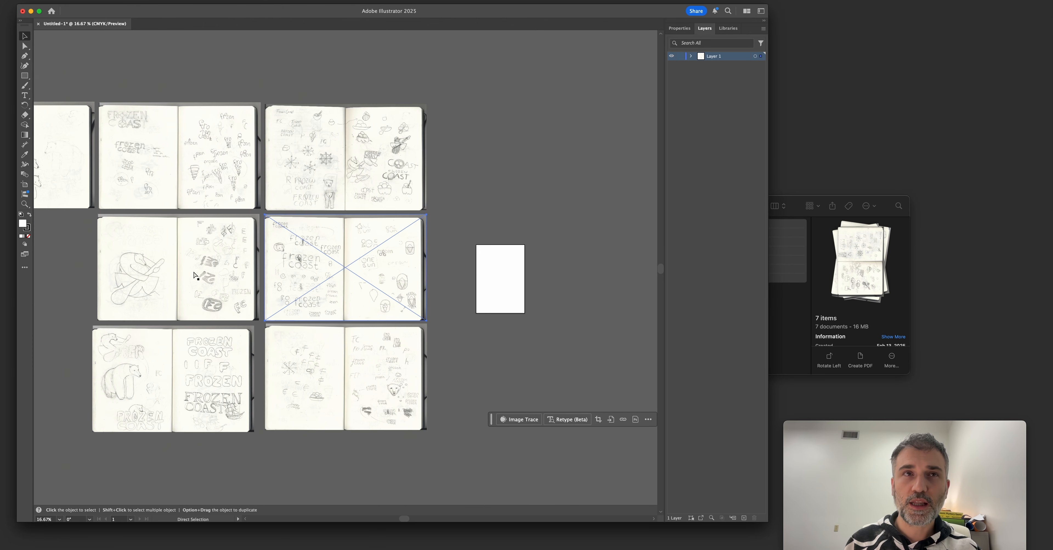
scroll(193, 271, right, 3)
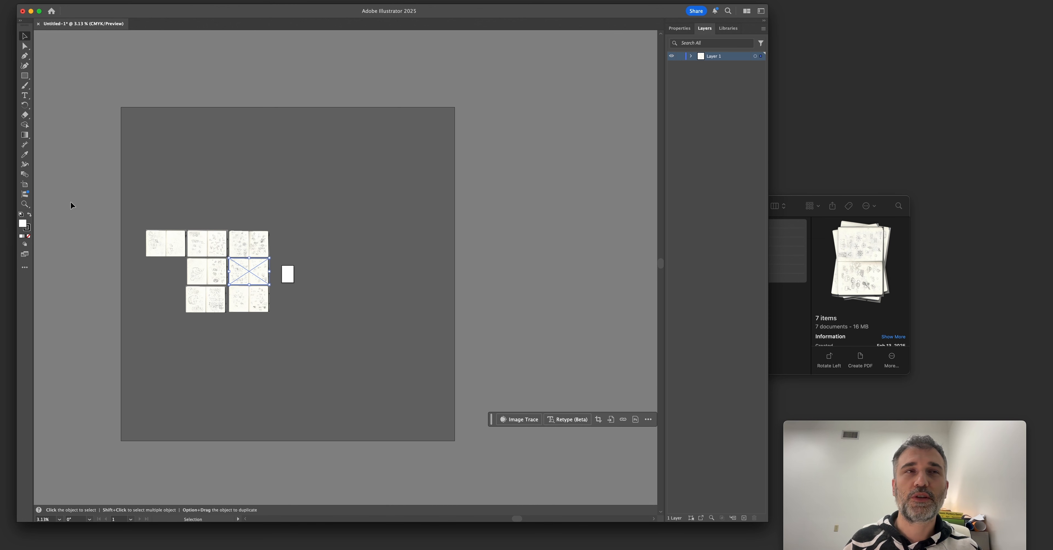
key(super+space)
drag(210, 259, 437, 293)
scroll(318, 288, right, 3)
key(super+space)
drag(300, 283, 232, 291)
click(207, 286)
key(space)
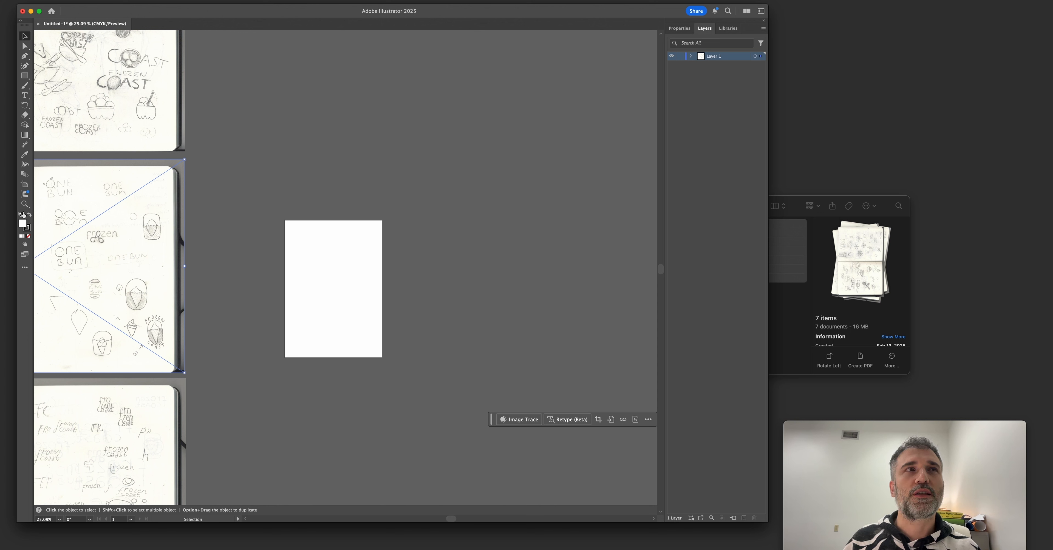
click(25, 185)
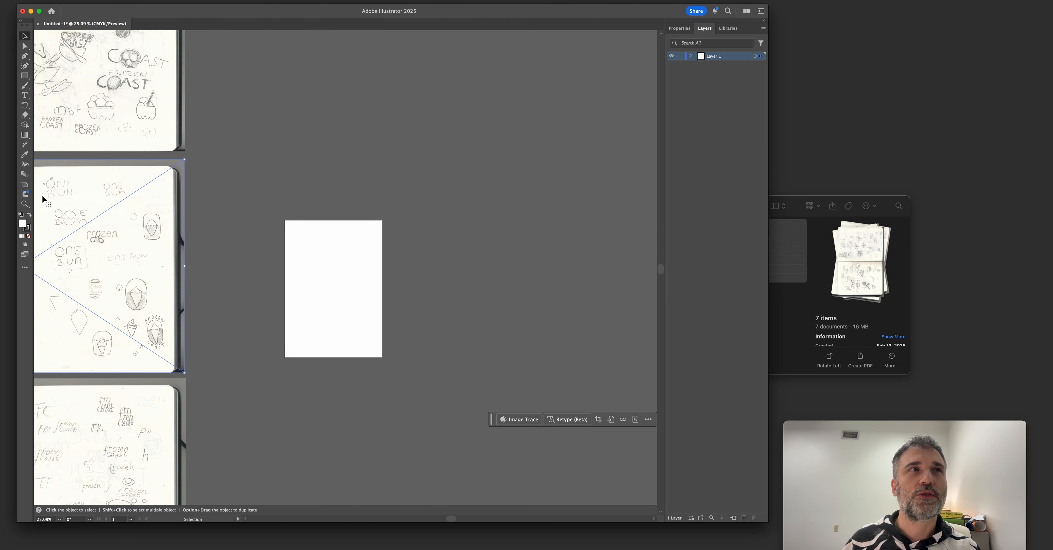
Duplicate the middle-row scan containing the ONE BUN lettering and rounded badges, and place the copy overlapping the artboard.
mouse_move(65, 214)
mouse_down()
mouse_move(278, 197)
mouse_move(254, 183)
mouse_move(428, 191)
mouse_up()
scroll(184, 237, right, 2)
click(25, 184)
drag(301, 249, 381, 253)
key(v)
mouse_move(486, 284)
mouse_down()
mouse_move(301, 269)
mouse_move(321, 277)
mouse_up()
Examine the rounded iceberg badge sketches on the duplicated scan, focusing on the version with FROZEN above and COAST below.
key(z)
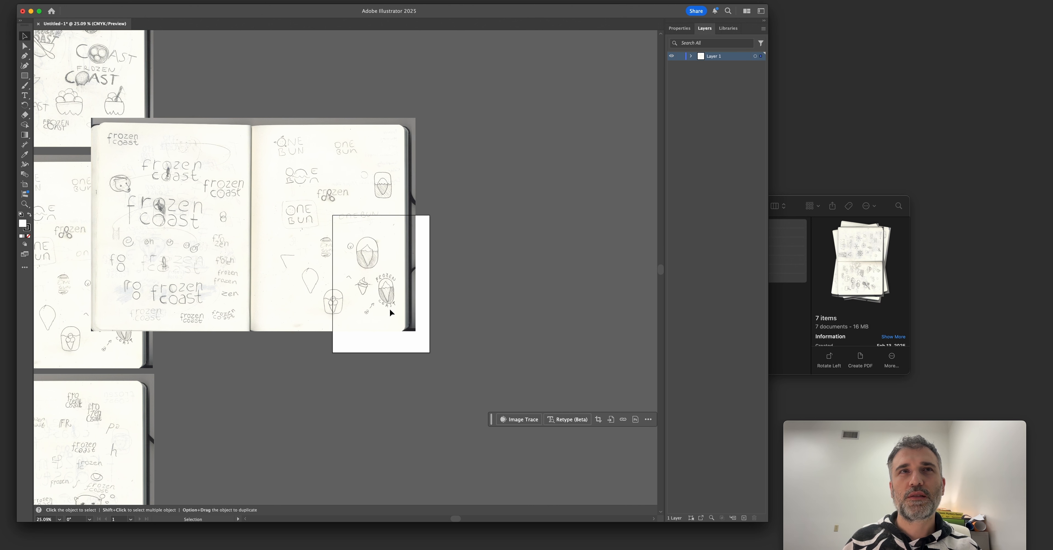
click(384, 291)
key(v)
drag(379, 281, 377, 273)
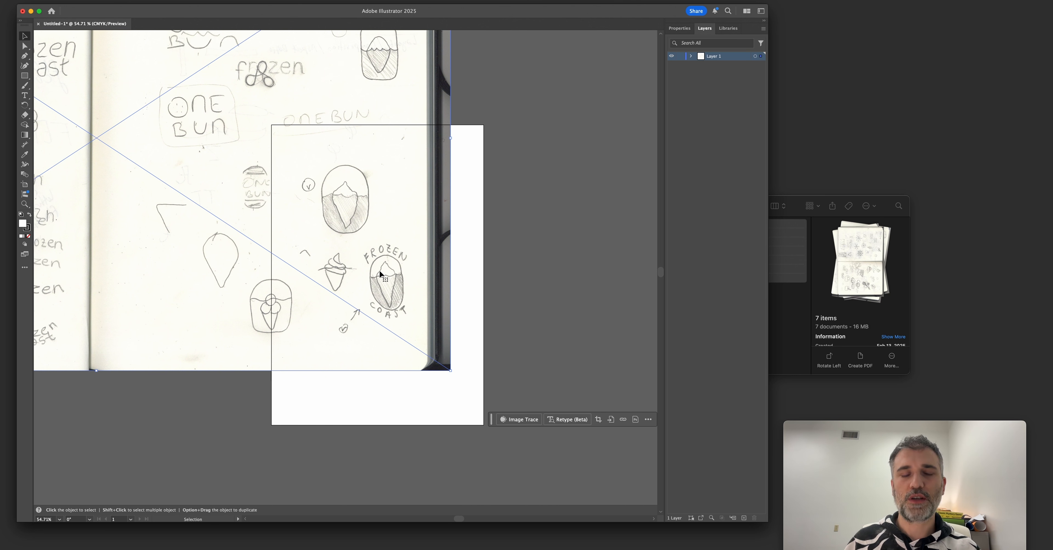
click(463, 291)
key(super+1)
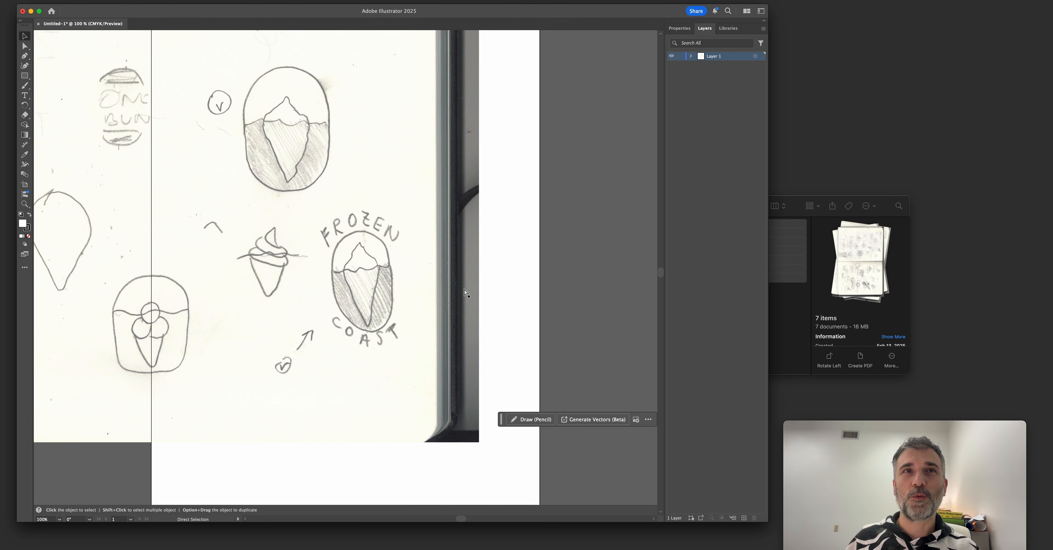
drag(364, 274, 390, 262)
scroll(390, 262, down, 10)
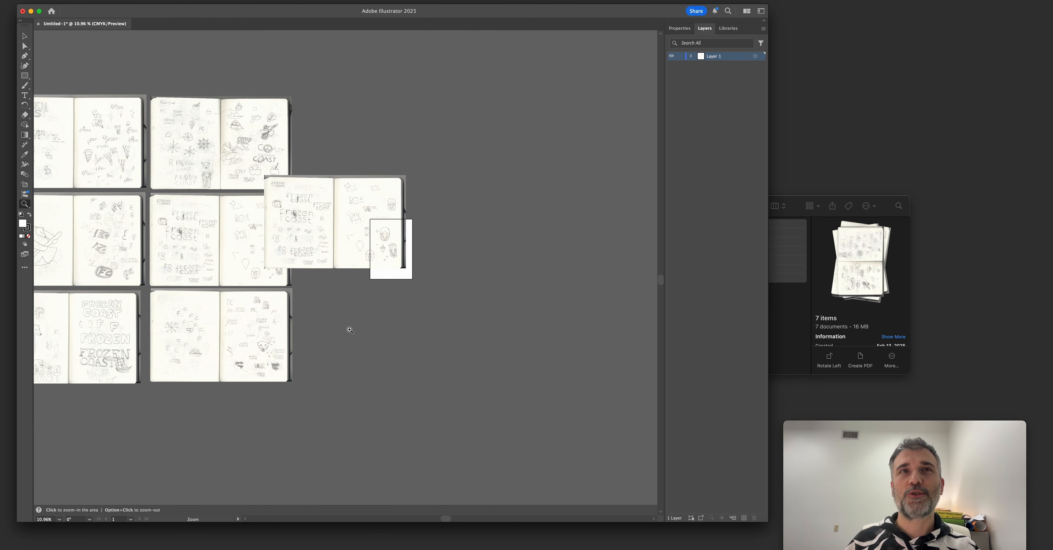
key(super+1)
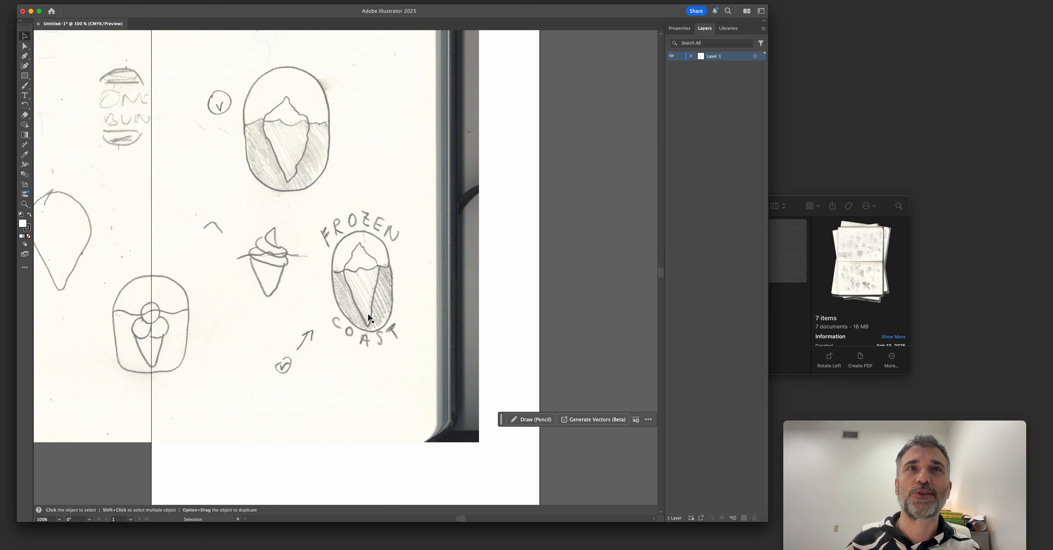
drag(368, 315, 394, 325)
mouse_move(338, 278)
mouse_down()
mouse_move(414, 309)
mouse_move(401, 292)
mouse_up()
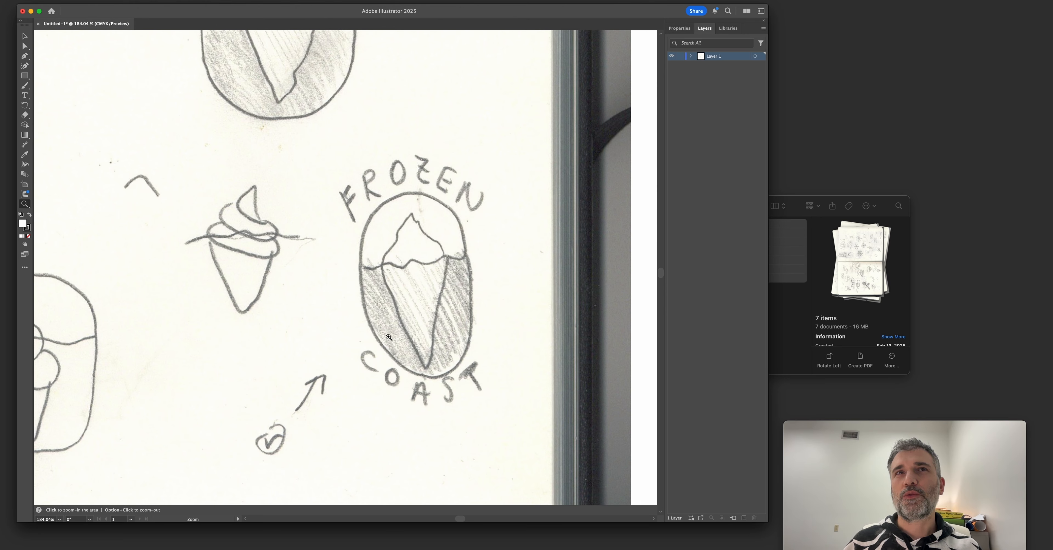
Trace the left edge of the iceberg cone in the Frozen Coast badge with the Pen tool, from the peak to the lower tip.
click(25, 56)
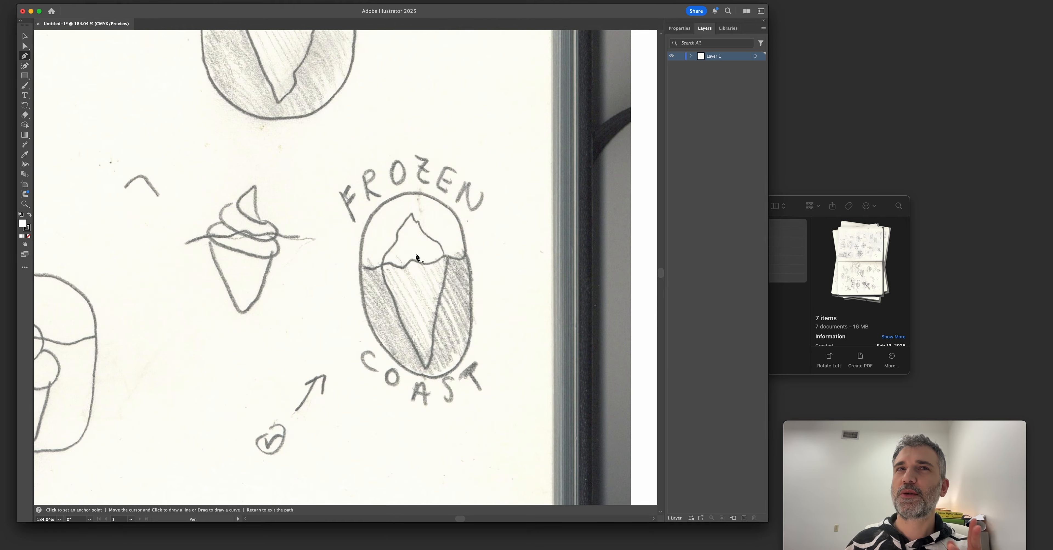
scroll(409, 232, up, 3)
click(420, 207)
drag(399, 236, 397, 245)
mouse_move(389, 261)
mouse_down()
mouse_move(372, 275)
mouse_move(401, 373)
mouse_up()
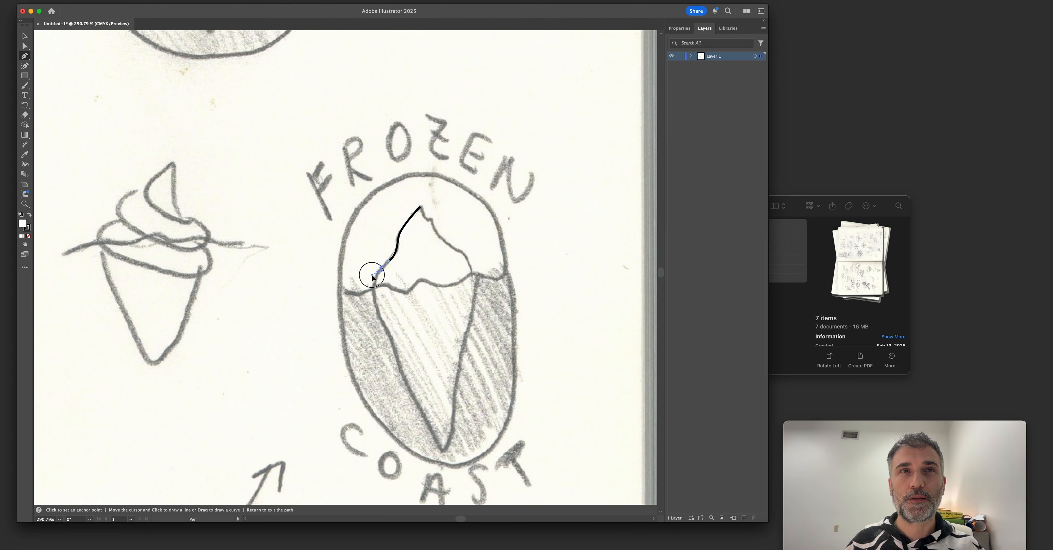
click(376, 275)
key(super+z)
Continue the iceberg path from the lower tip up the right edge to just below the waterline, using curved segments.
drag(454, 411, 454, 384)
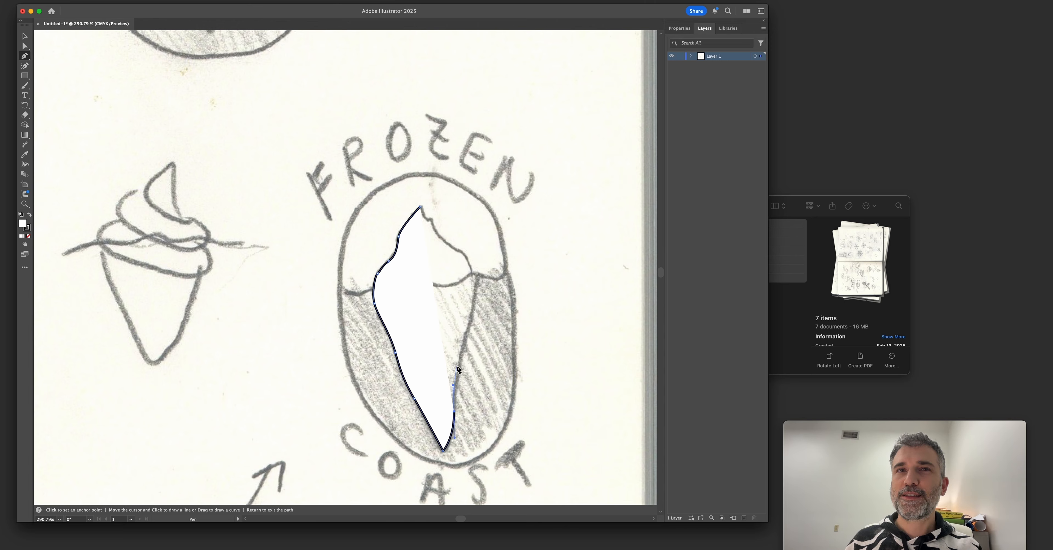
drag(464, 341, 468, 322)
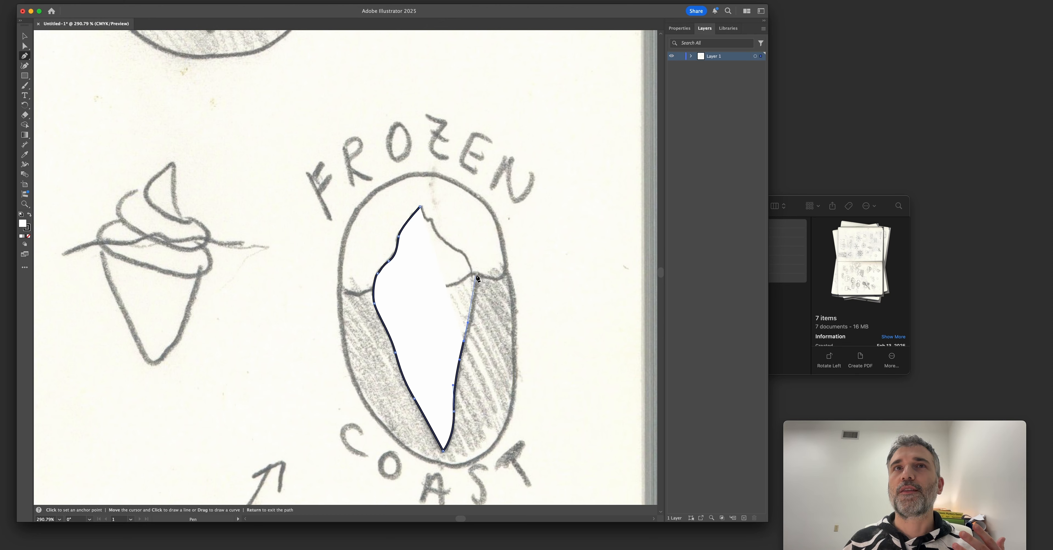
drag(474, 281, 473, 261)
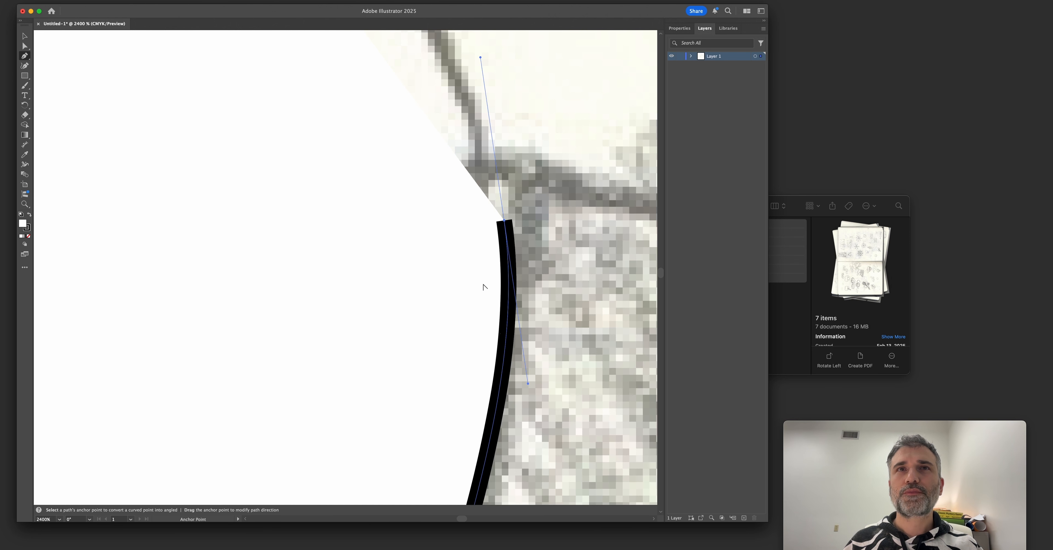
scroll(483, 286, down, 2)
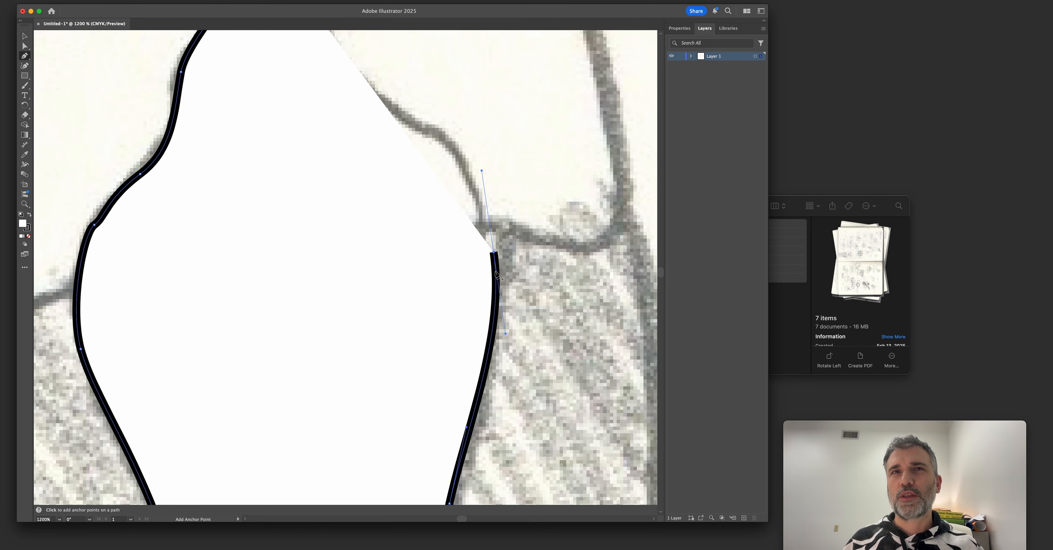
scroll(496, 275, down, 2)
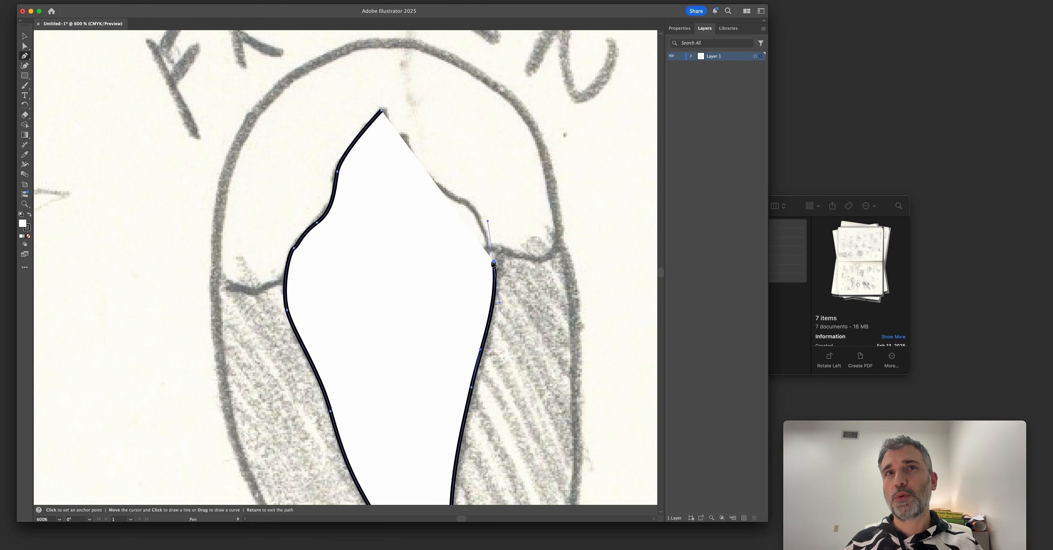
scroll(492, 265, down, 3)
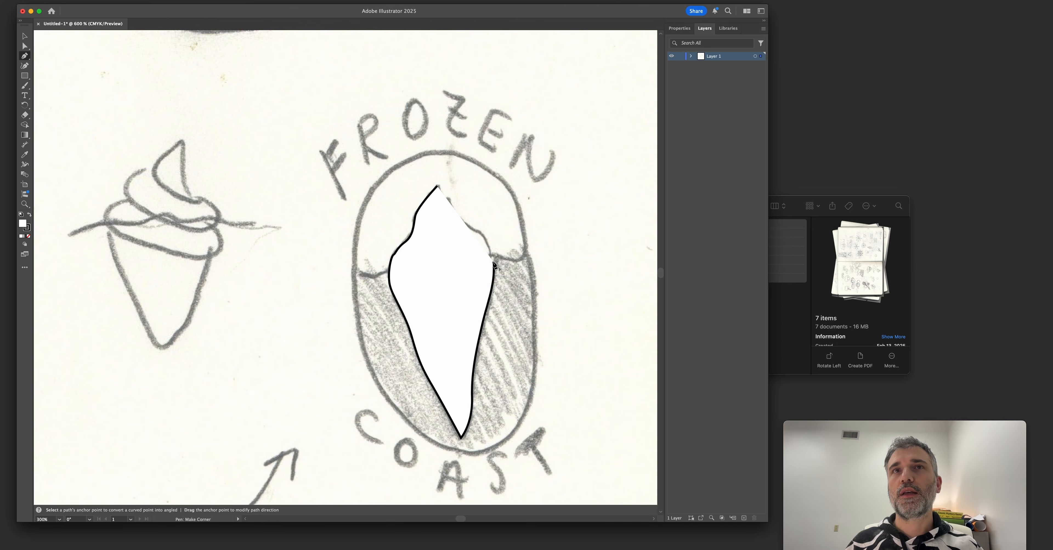
Trace the upper right edge of the unfilled iceberg path, including the small notch, and close it at the peak.
scroll(494, 266, up, 2)
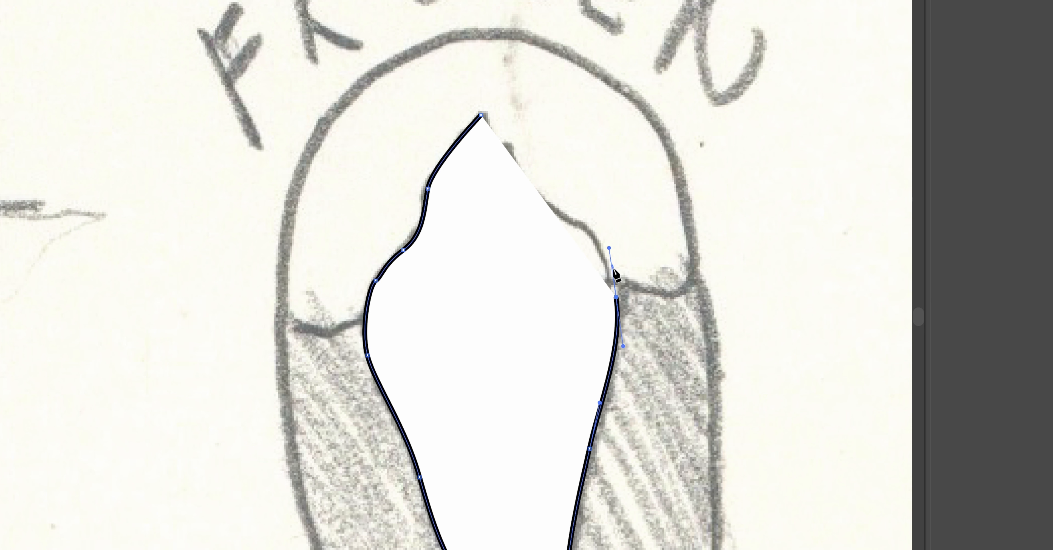
scroll(616, 273, down, 3)
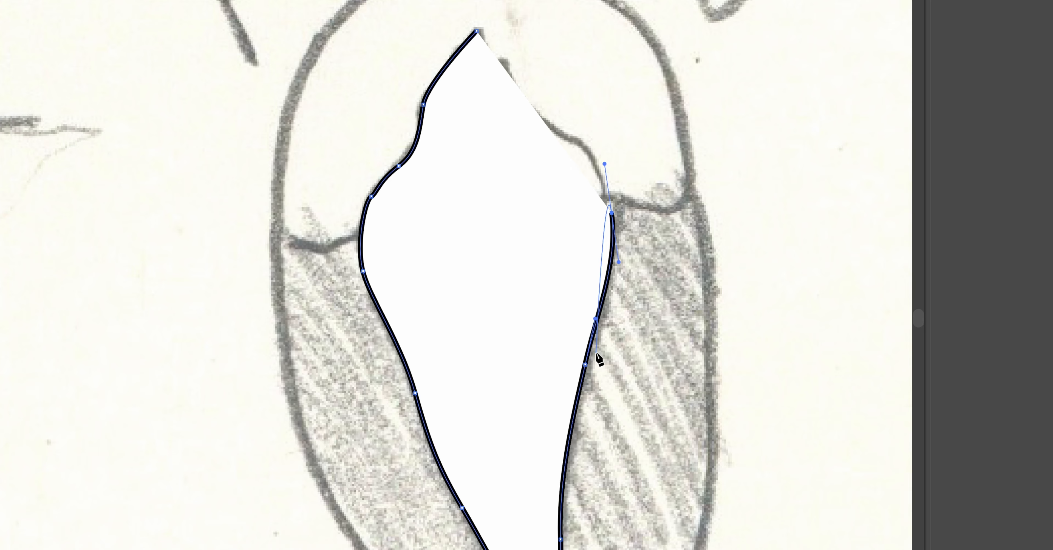
scroll(597, 356, up, 3)
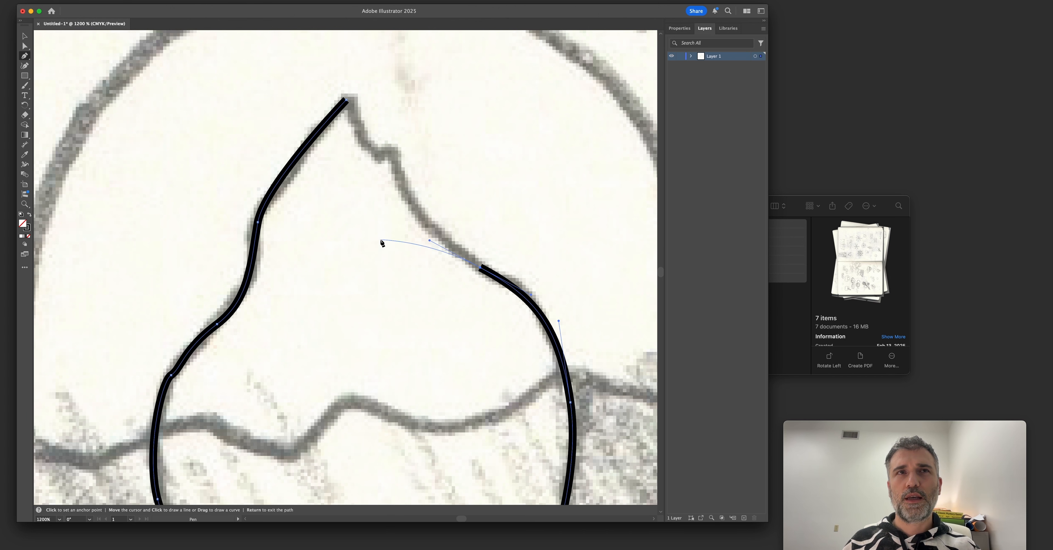
drag(381, 240, 395, 263)
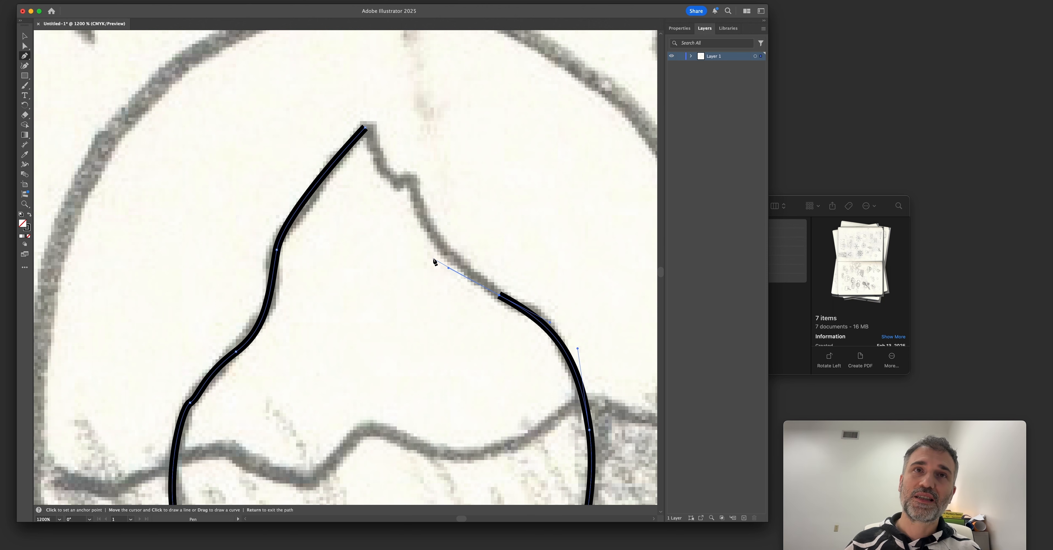
key(space)
drag(361, 244, 401, 216)
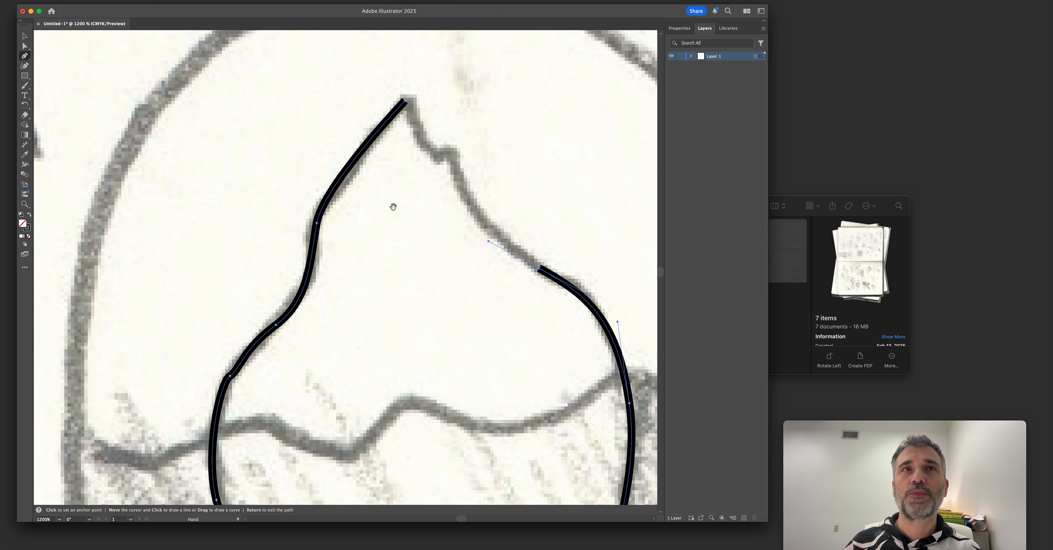
key(space)
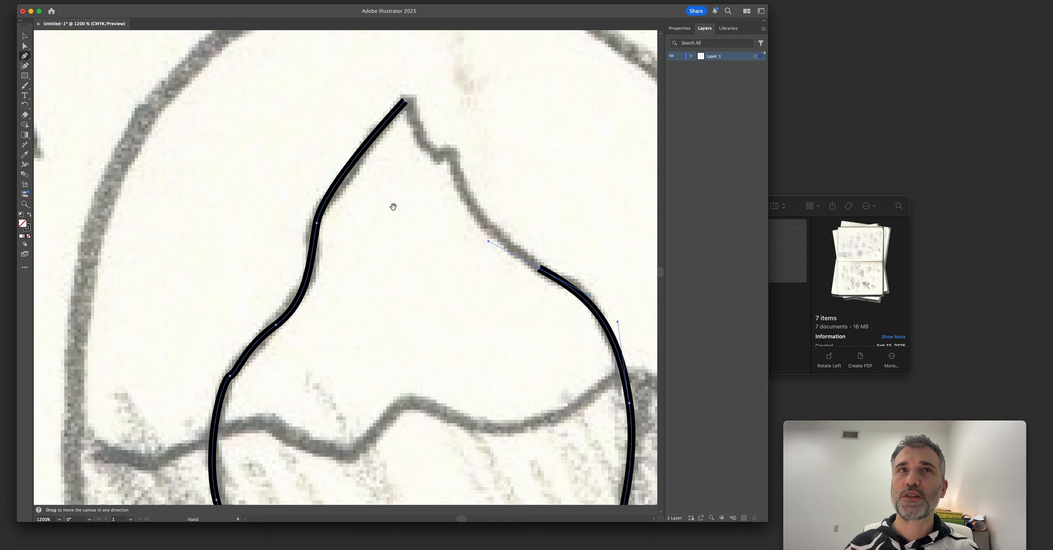
drag(393, 206, 378, 235)
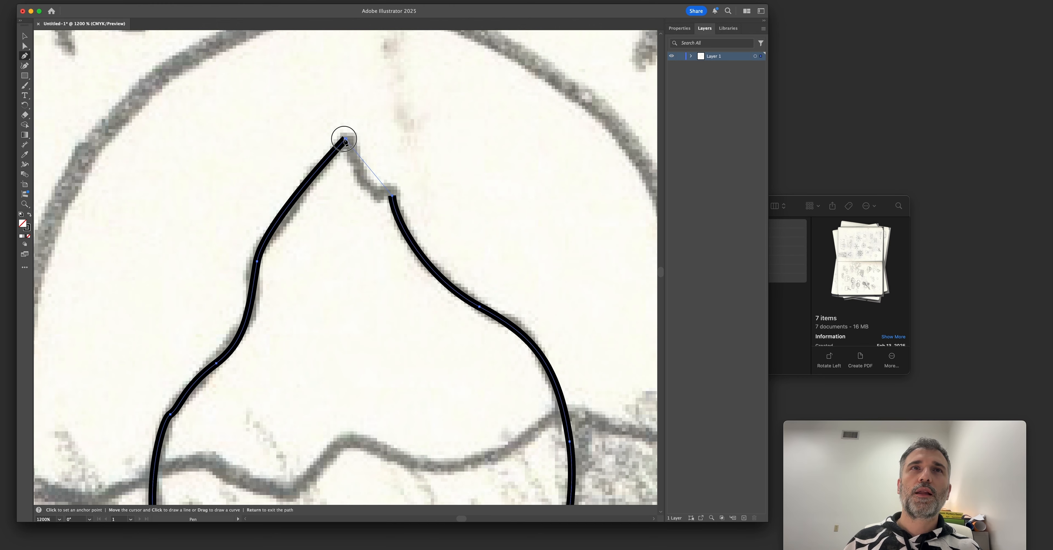
drag(346, 139, 345, 84)
key(super+minus)
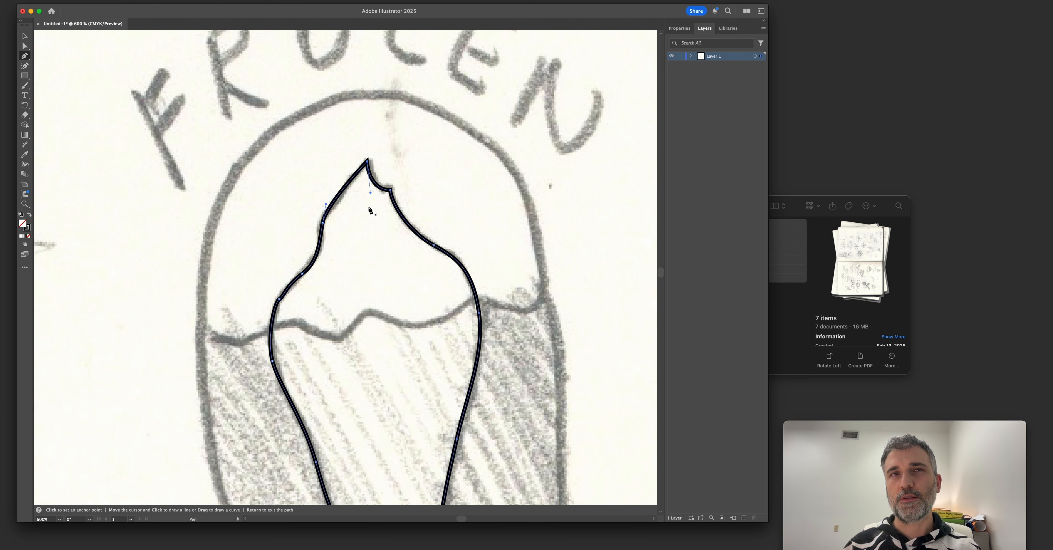
Refine the iceberg outline's upper left contour by adjusting its anchor points and curve handles.
key(a)
mouse_move(279, 299)
mouse_down()
mouse_move(312, 312)
mouse_move(267, 287)
mouse_move(265, 299)
mouse_up()
key(super+z)
click(323, 224)
drag(325, 207, 342, 199)
drag(320, 262, 348, 236)
key(space)
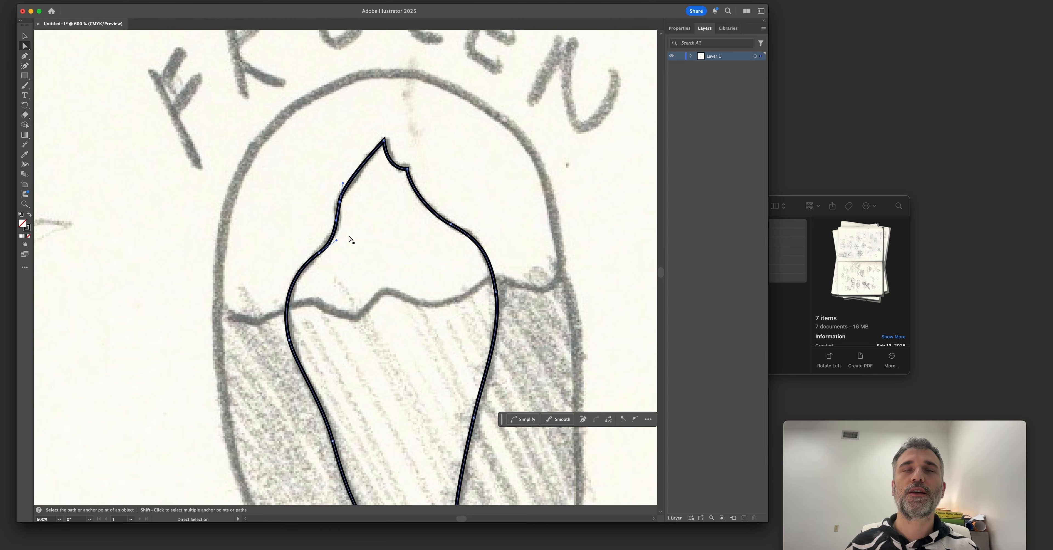
Add an anchor point on the iceberg's upper left edge and move it inward to give the peak a concave curve.
key(plus)
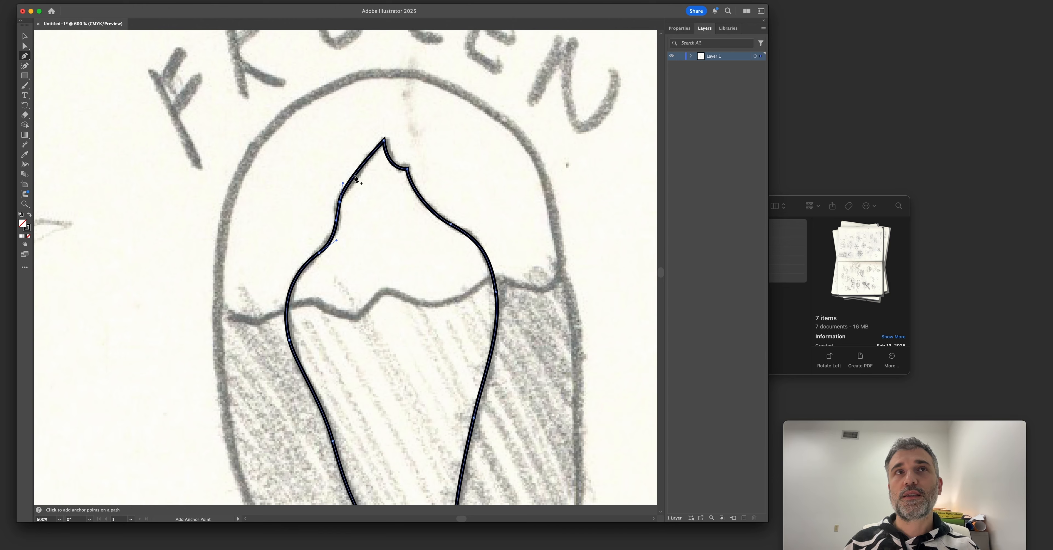
click(359, 169)
key(a)
mouse_move(358, 172)
mouse_down()
mouse_move(371, 165)
mouse_move(368, 175)
mouse_up()
Set the iceberg outline's stroke corners to Round Join.
click(679, 29)
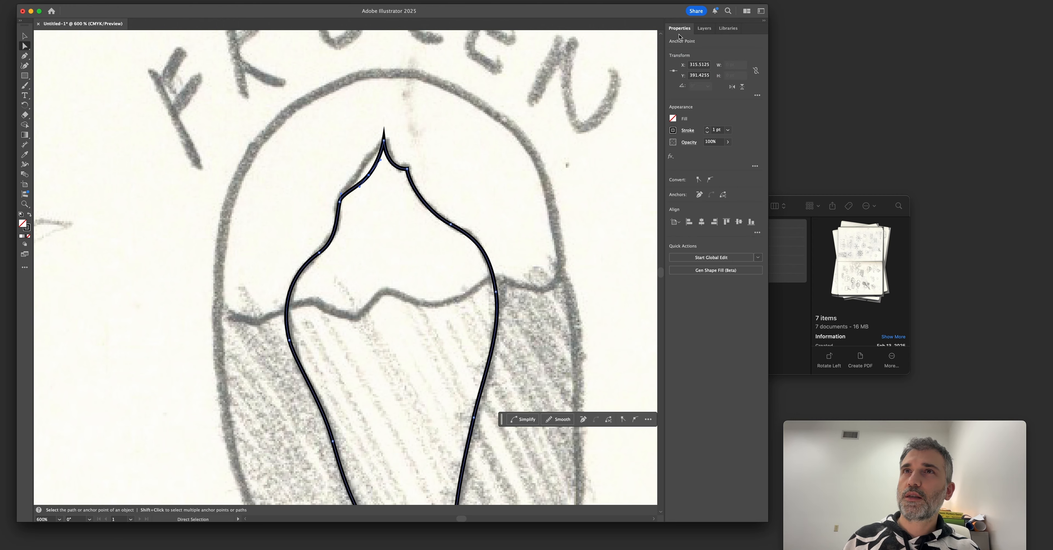
click(690, 131)
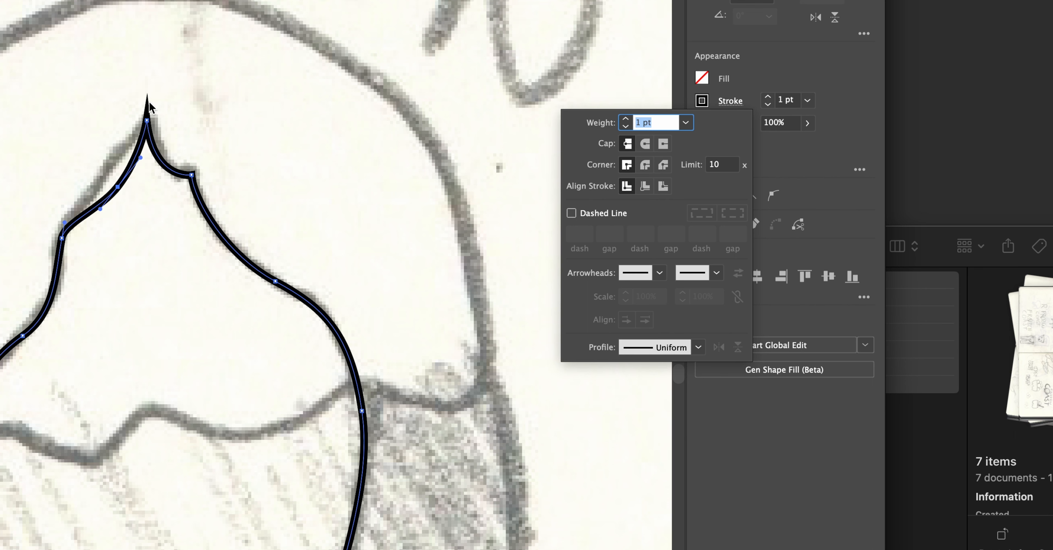
click(645, 166)
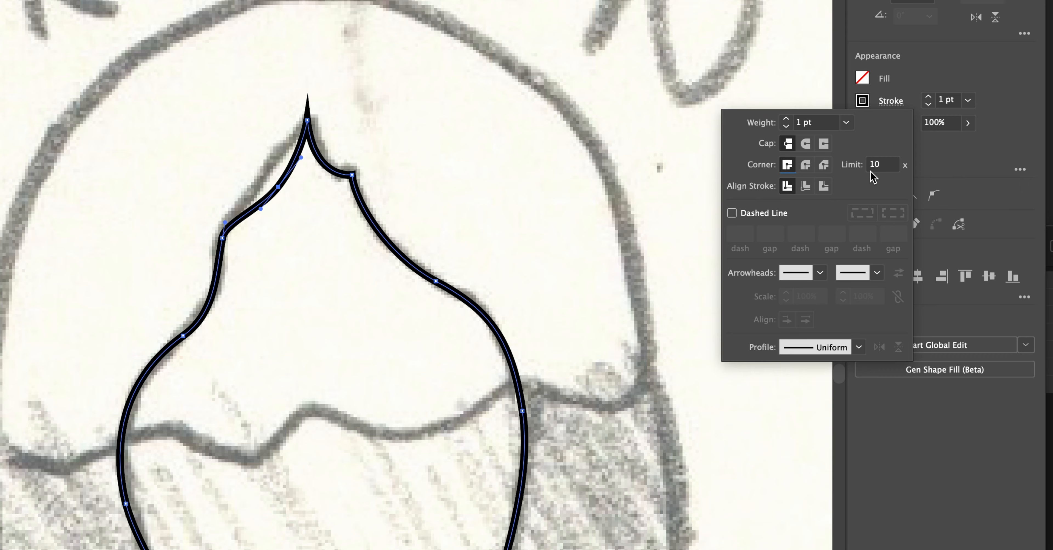
click(806, 165)
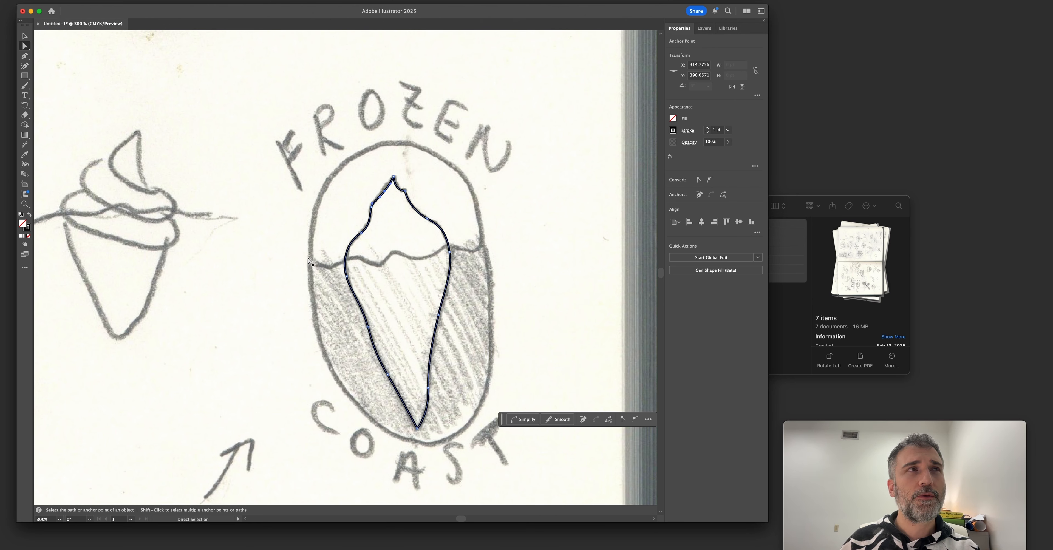
Draw a straight horizontal line across the badge at the waterline, extending past both sides of the oval.
click(25, 58)
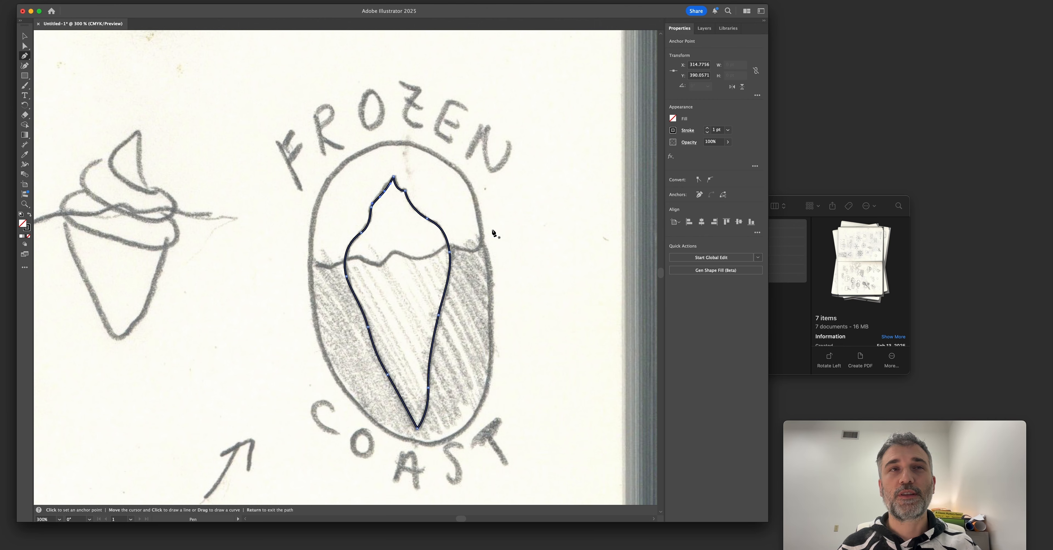
click(261, 265)
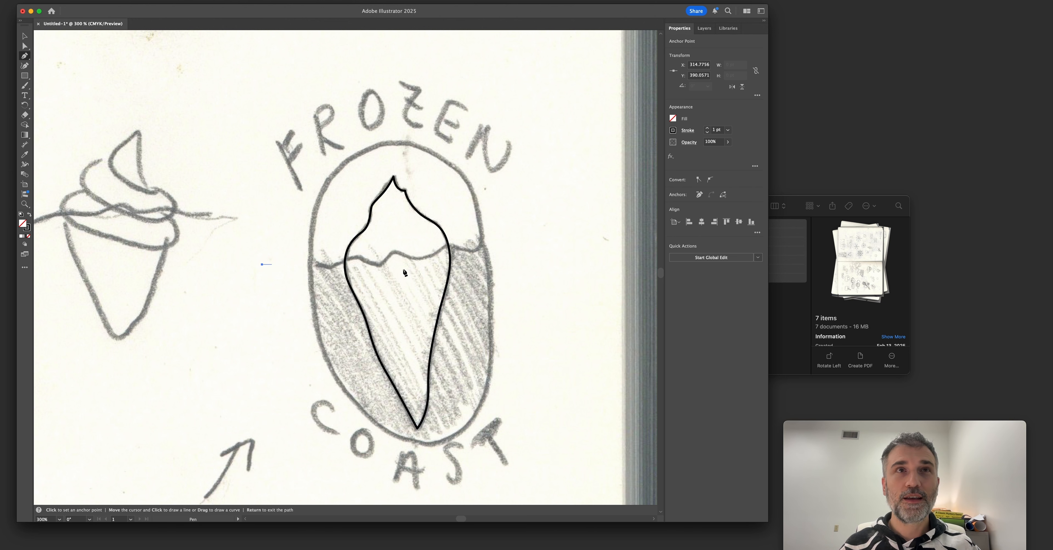
shift+click(541, 264)
key(v)
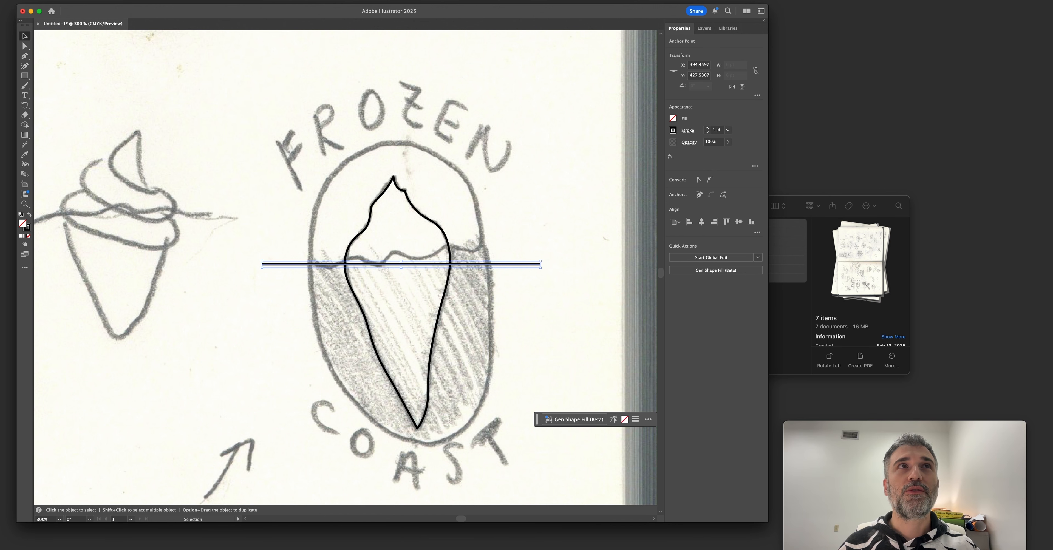
Apply a smooth Zig Zag effect to the horizontal waterline with an absolute size of 6 pt and 11 ridges per segment.
click(169, 0)
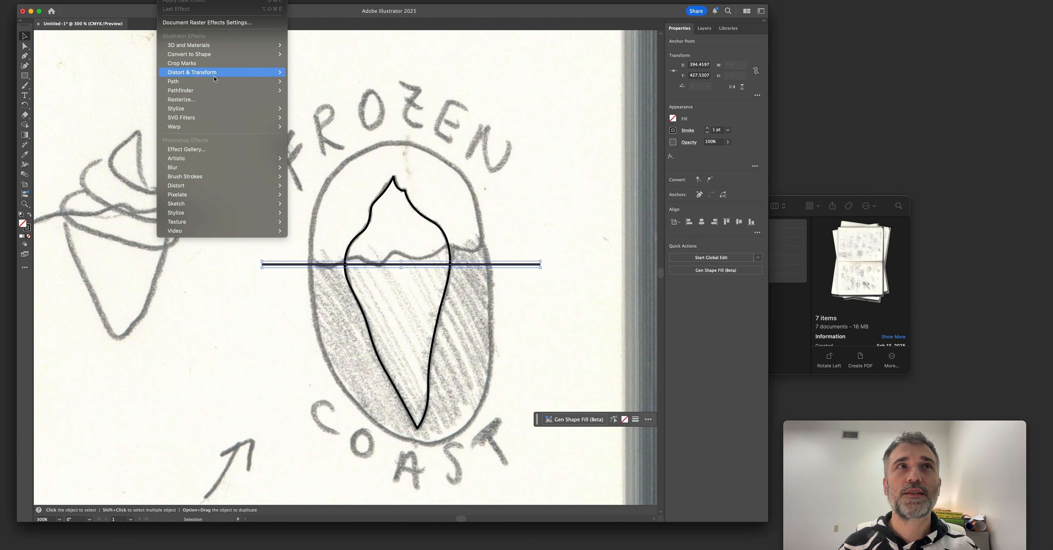
mouse_move(213, 74)
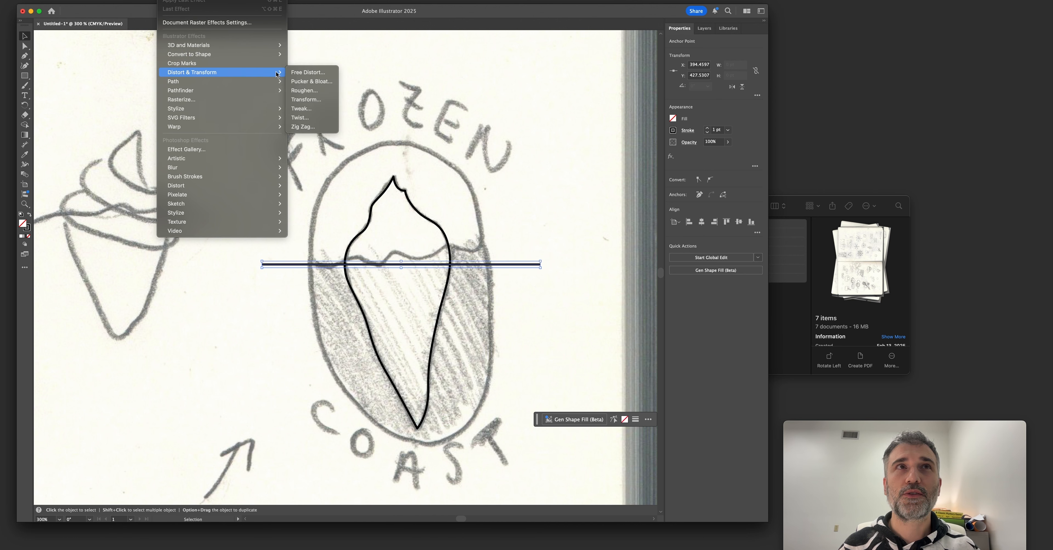
click(308, 127)
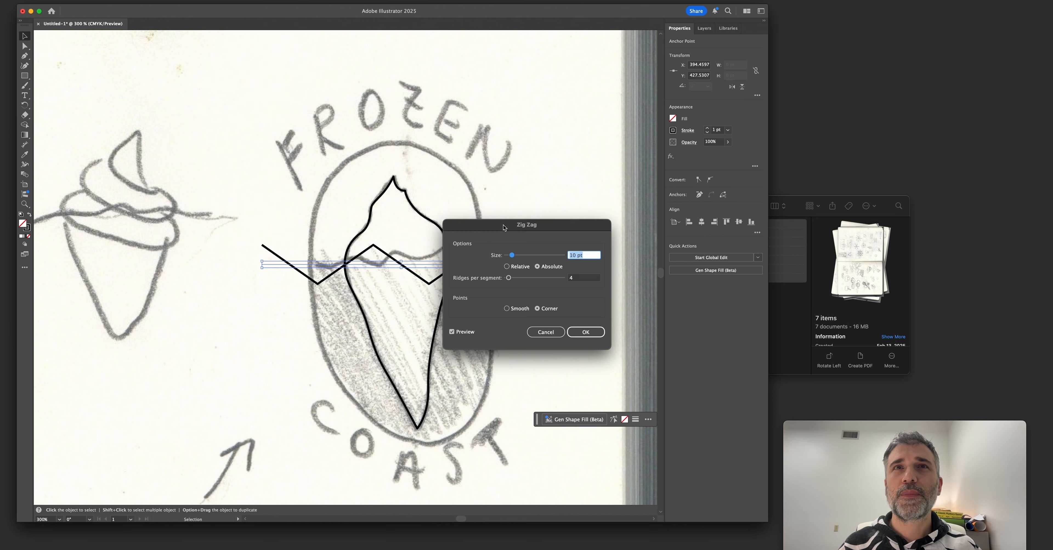
drag(503, 228, 585, 206)
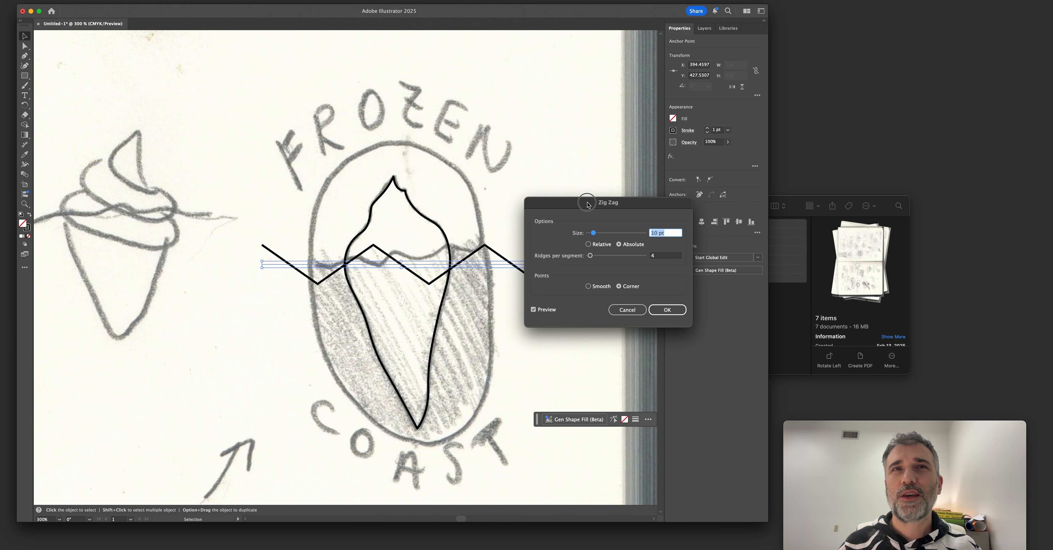
click(588, 287)
drag(593, 233, 557, 108)
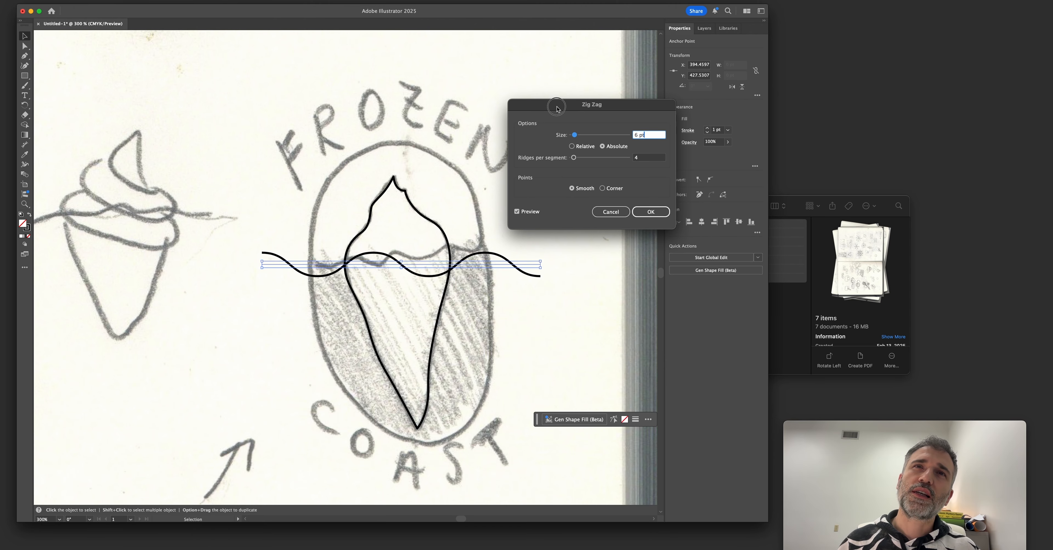
drag(573, 157, 579, 159)
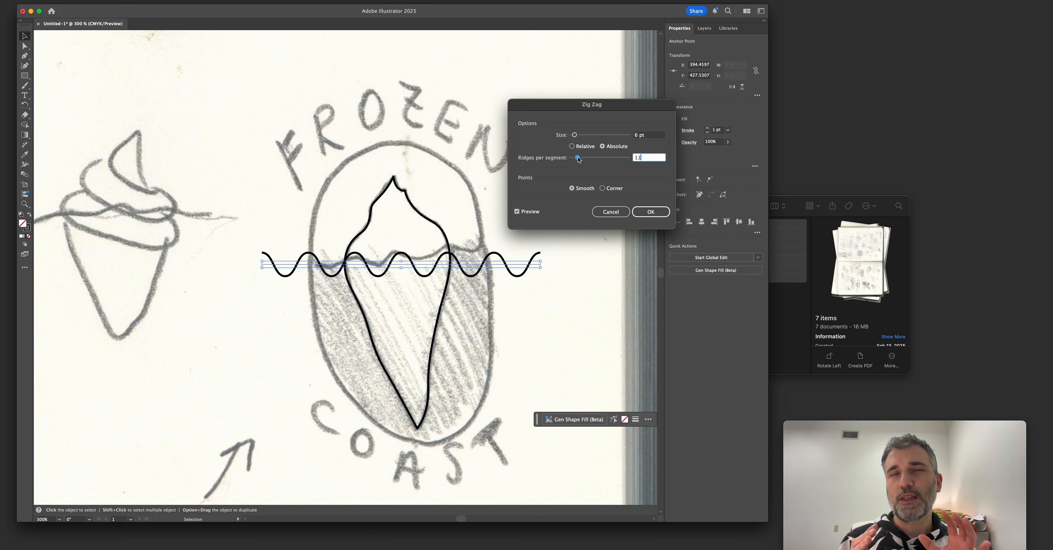
key(Return)
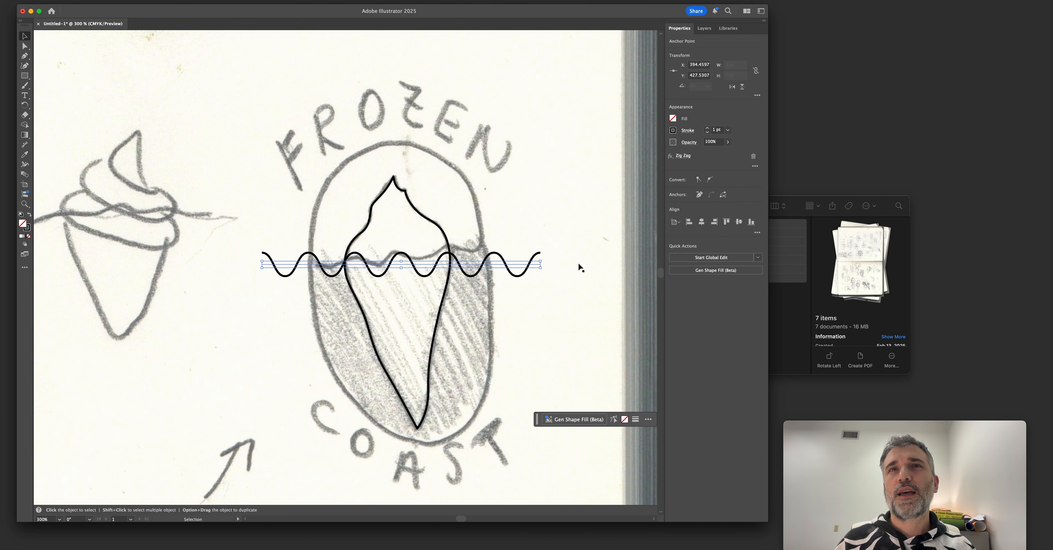
Delete the Zig Zag waterline from the badge.
click(572, 274)
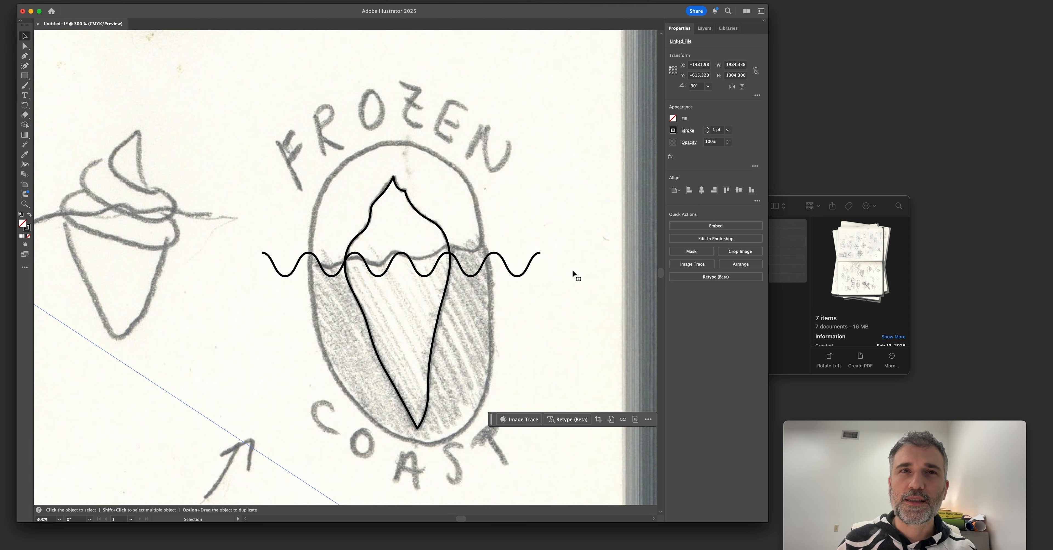
click(527, 271)
key(Delete)
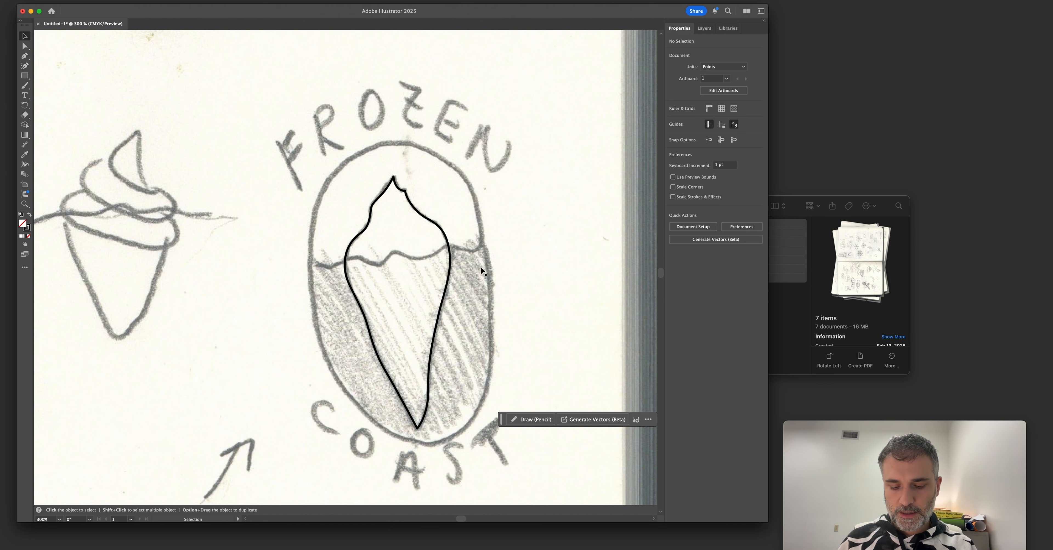
Trace the left part of the sketched waterline with the Pen tool, starting outside the oval and continuing into the iceberg.
key(p)
click(297, 252)
click(329, 267)
mouse_move(357, 255)
mouse_down()
mouse_move(372, 249)
mouse_move(363, 253)
mouse_up()
key(super+z)
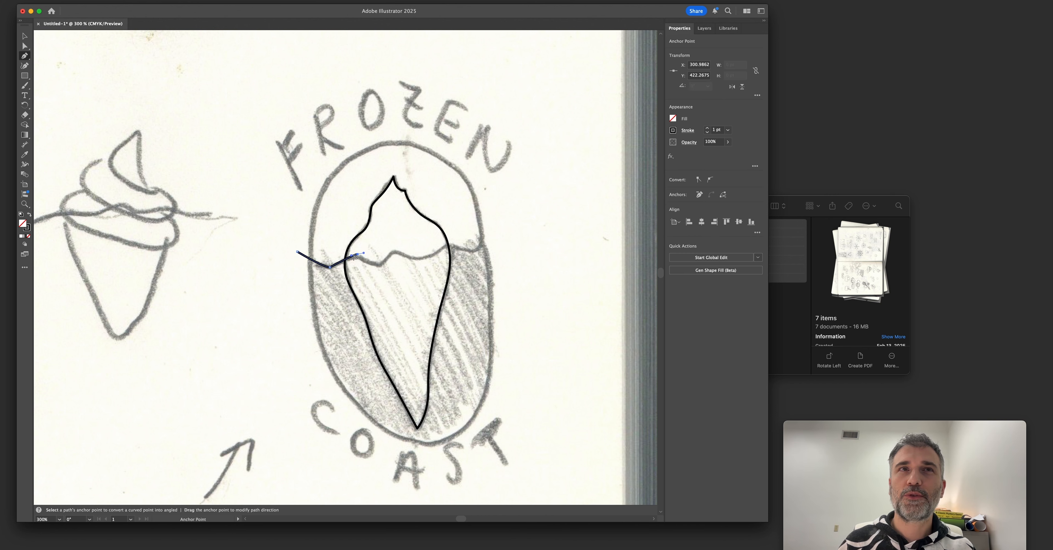
scroll(365, 259, down, 1)
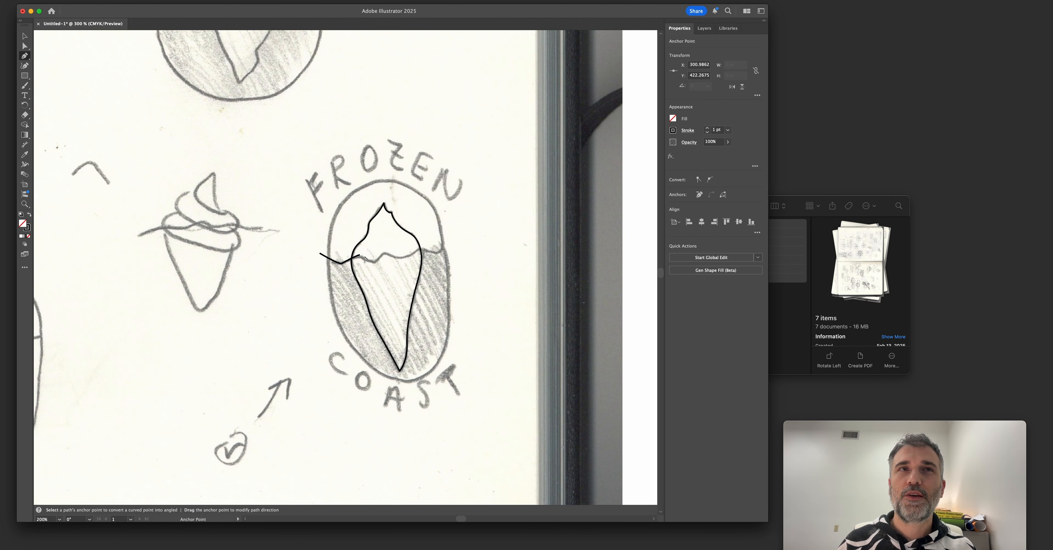
scroll(365, 259, up, 3)
scroll(365, 258, down, 1)
scroll(365, 259, up, 3)
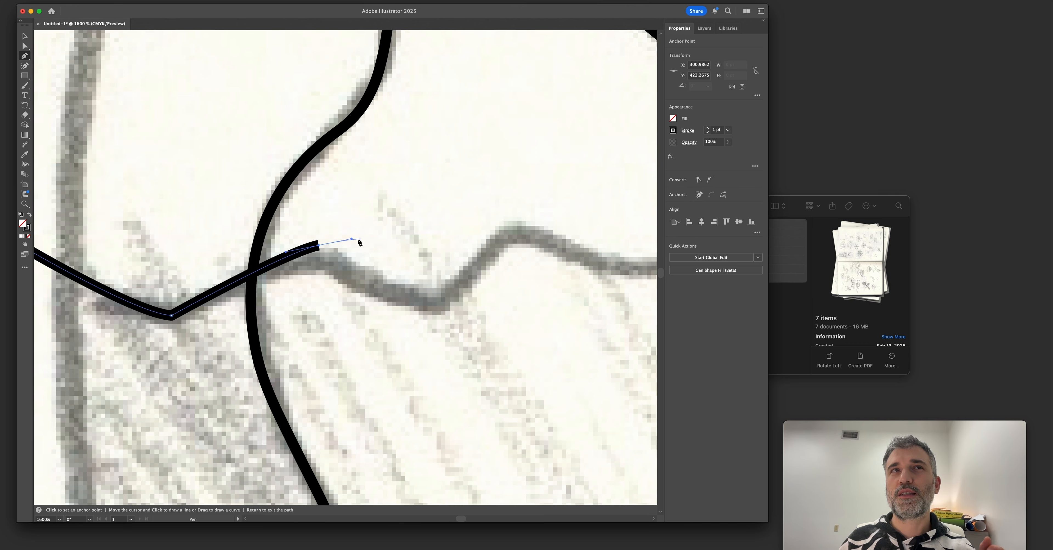
drag(456, 315, 473, 353)
Draw a smooth three-point practice wave with the Pen tool in the empty area between the cone sketch and the badge.
scroll(449, 332, down, 2)
mouse_move(49, 336)
mouse_down()
mouse_move(285, 315)
mouse_move(334, 277)
mouse_up()
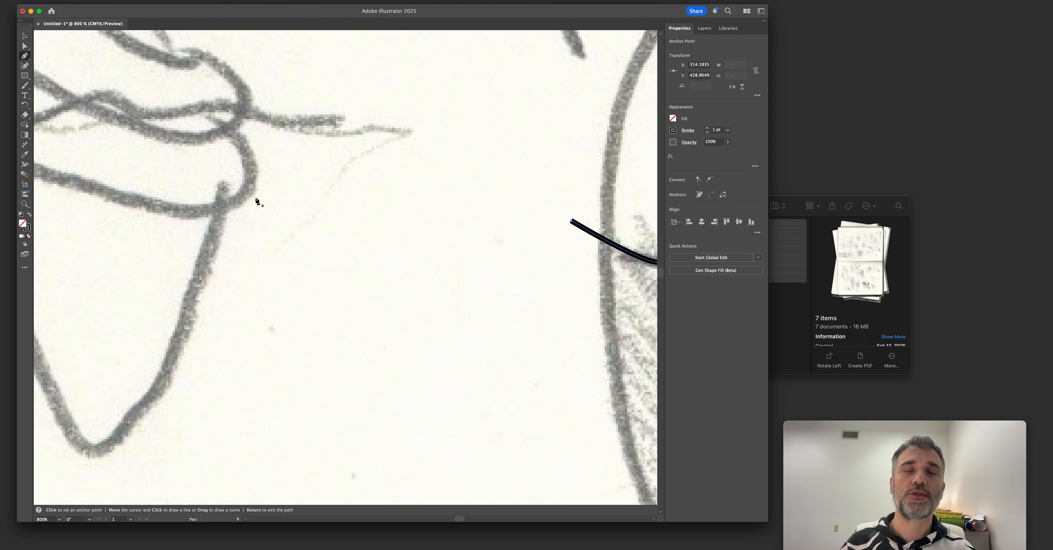
click(258, 272)
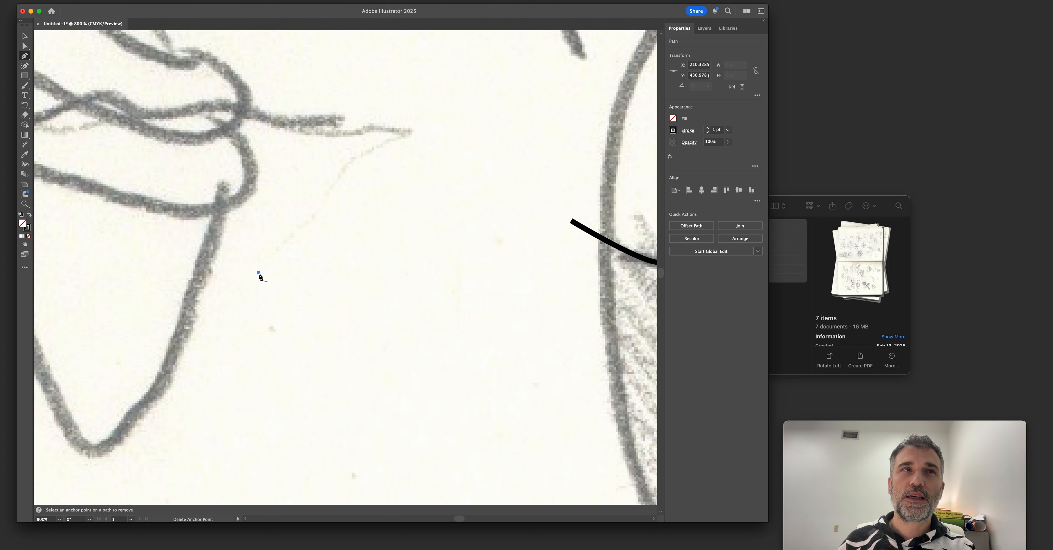
key(super+z)
drag(255, 258, 277, 248)
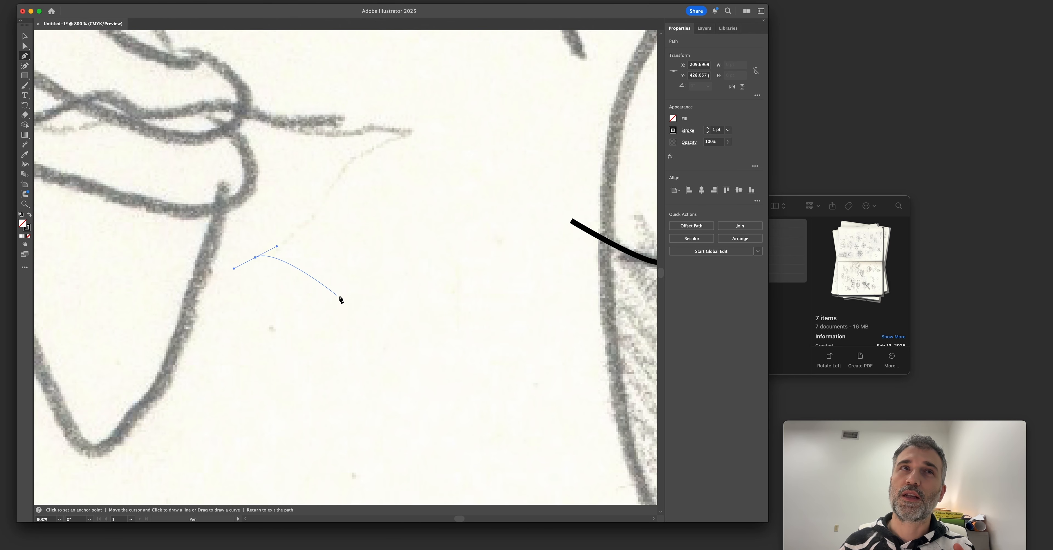
drag(365, 287, 404, 238)
drag(482, 286, 504, 335)
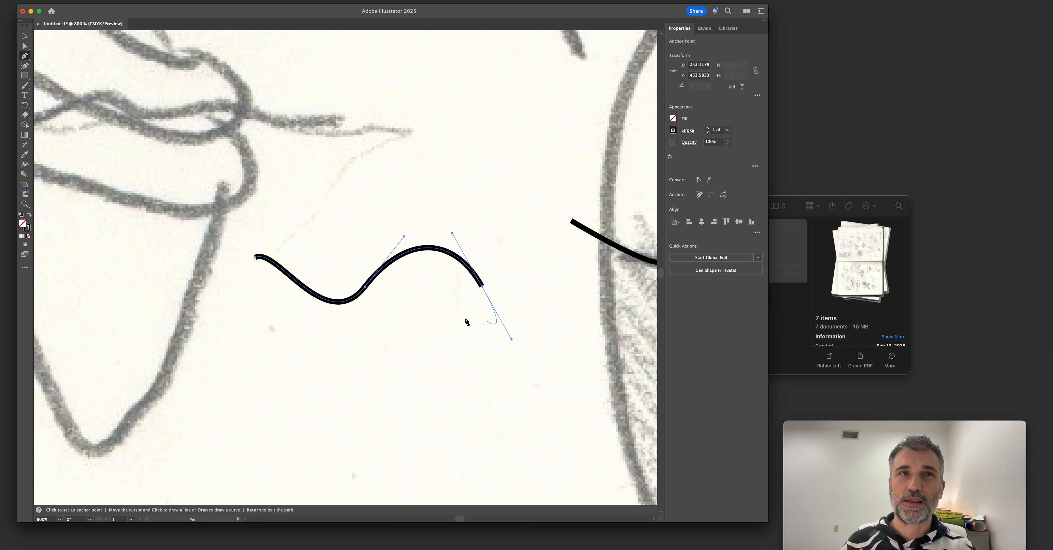
Steepen the practice wave's middle anchor handles, then pull one handle in independently to break the smooth point into a corner.
key(a)
click(365, 288)
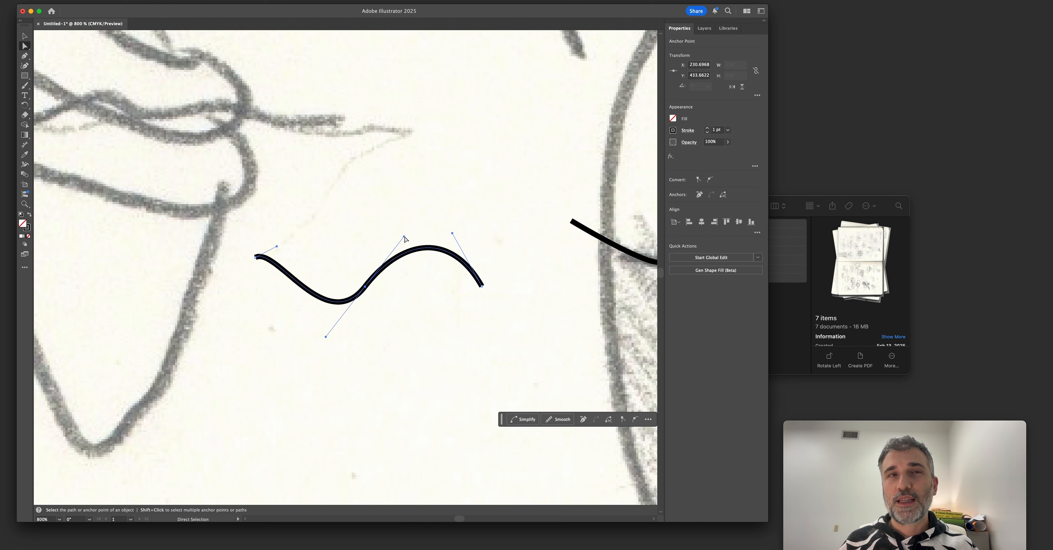
mouse_move(404, 238)
mouse_down()
mouse_move(336, 332)
mouse_move(364, 214)
mouse_move(394, 314)
mouse_move(414, 237)
mouse_move(385, 216)
mouse_move(414, 235)
mouse_move(404, 225)
mouse_up()
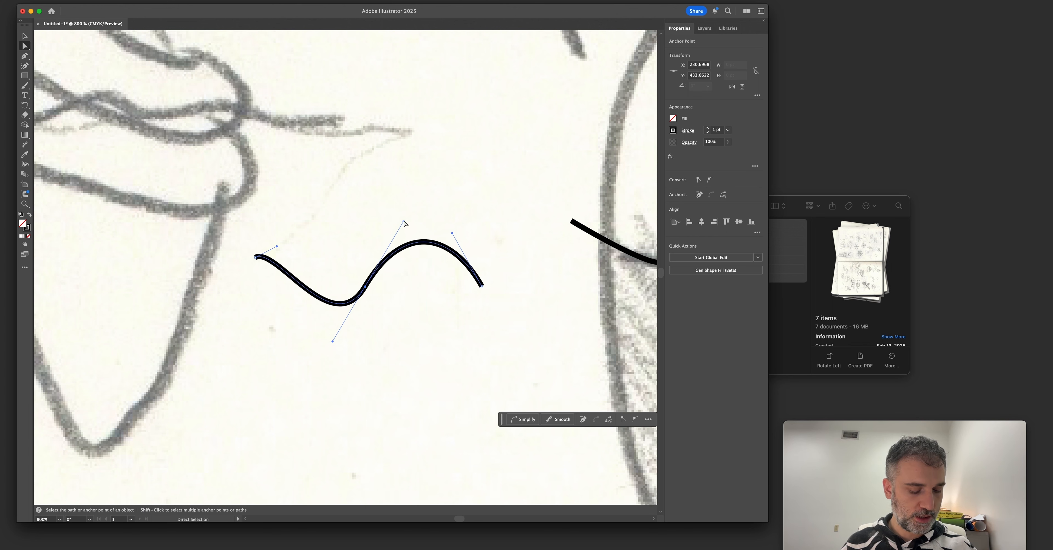
key(alt)
drag(403, 223, 370, 292)
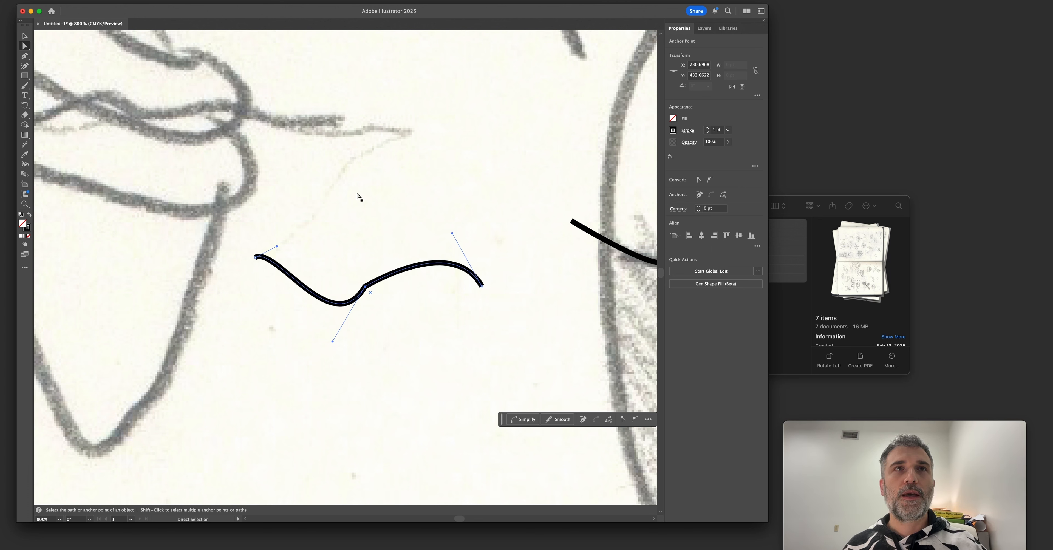
Draw a looping curved path above the practice wave and convert its two middle anchor points to corners.
drag(373, 66, 306, 73)
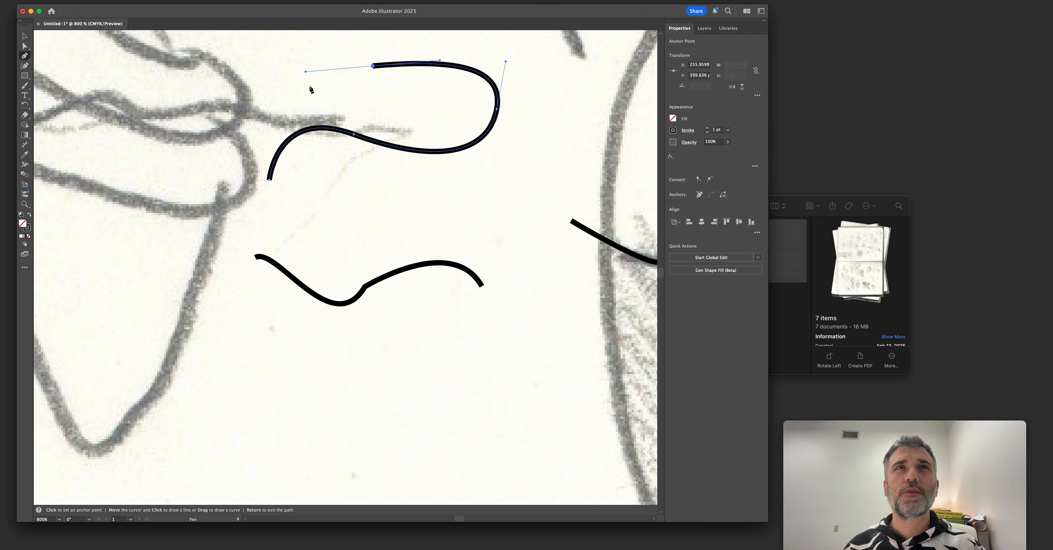
key(a)
click(354, 134)
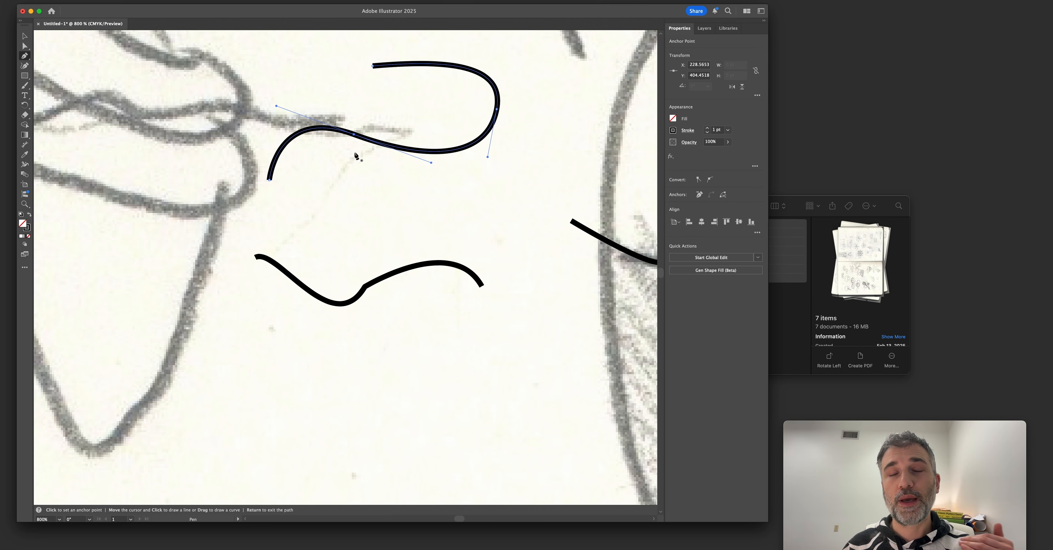
key(alt)
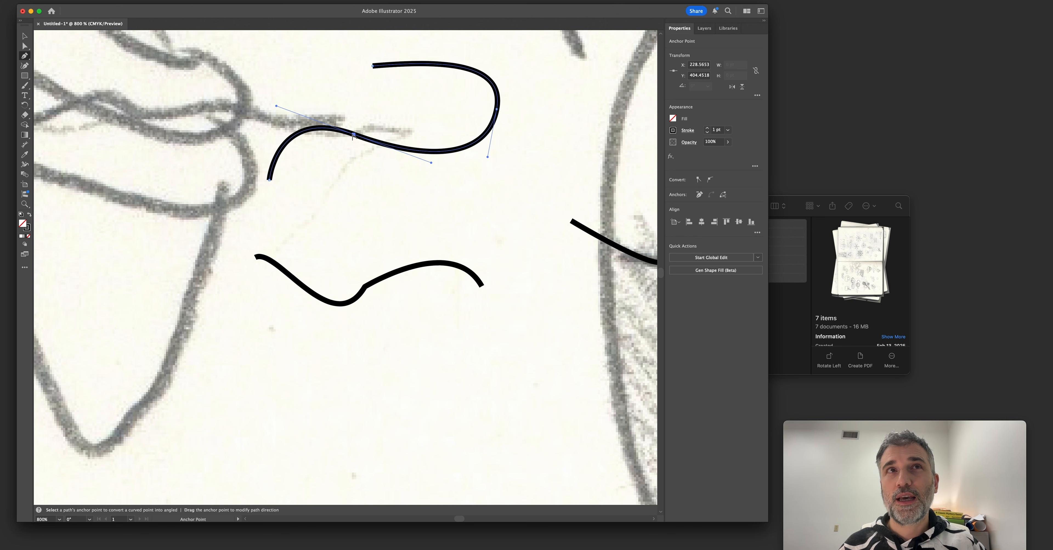
alt+click(354, 135)
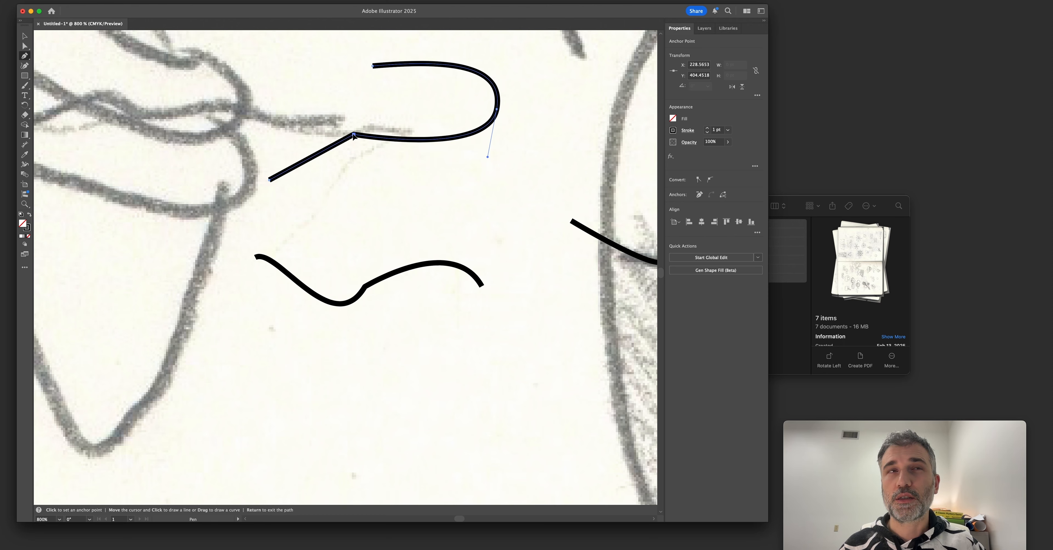
alt+click(497, 110)
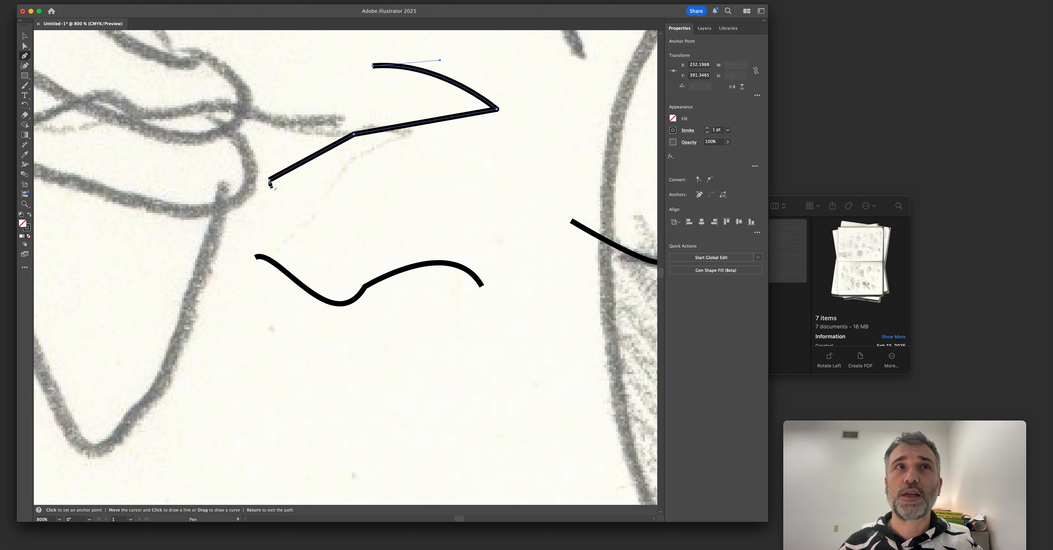
Convert the upper endpoint of the looping path to a corner with the Anchor Point tool.
drag(24, 56, 72, 68)
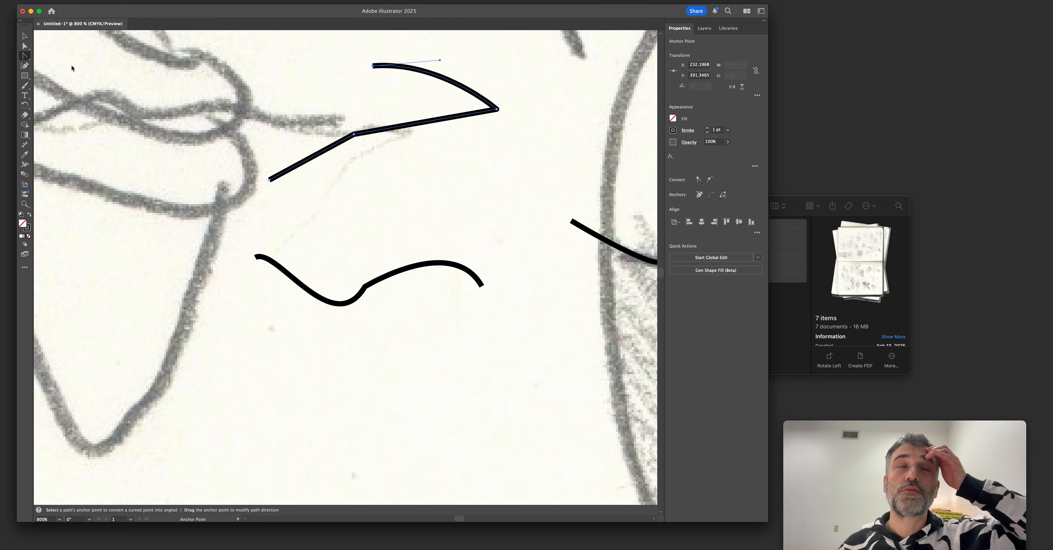
click(373, 66)
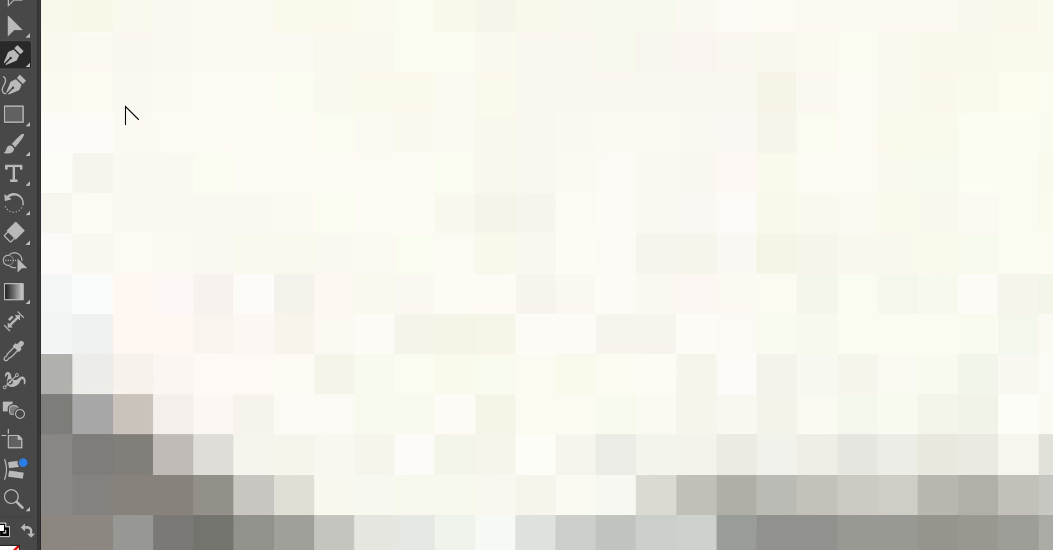
scroll(126, 106, down, 1)
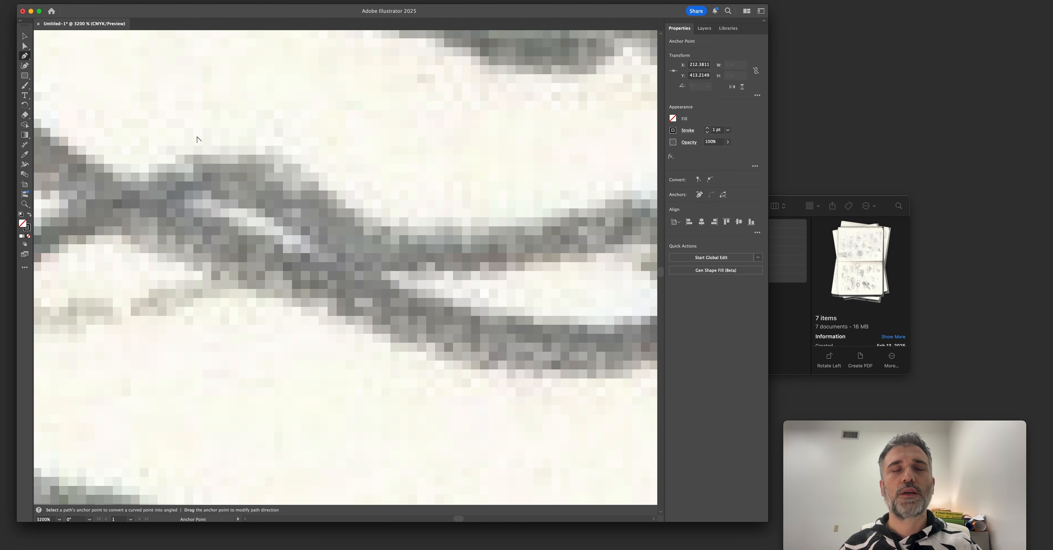
scroll(552, 300, down, 4)
key(space)
drag(443, 210, 398, 228)
key(v)
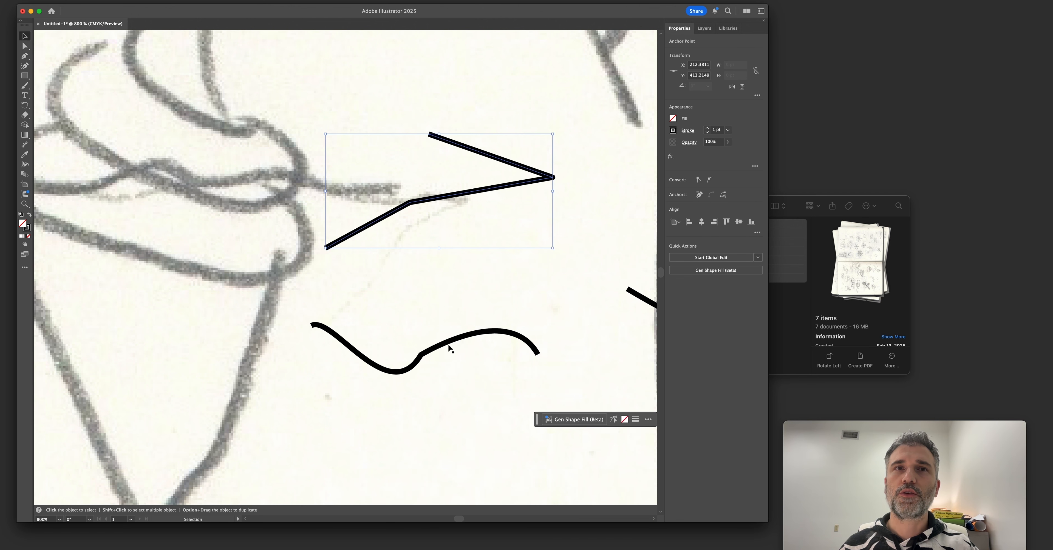
key(a)
click(421, 355)
alt+click(421, 356)
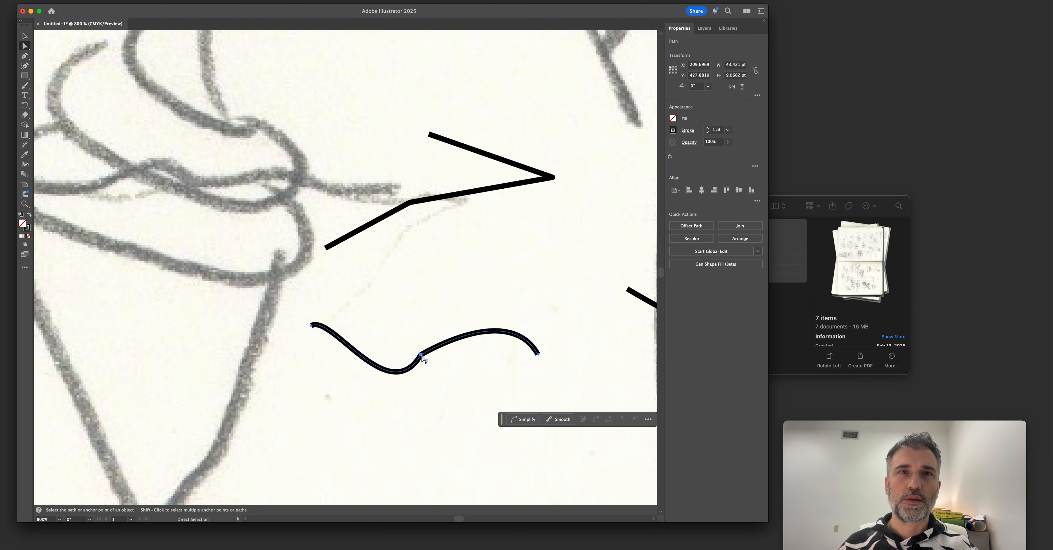
key(p)
click(312, 325)
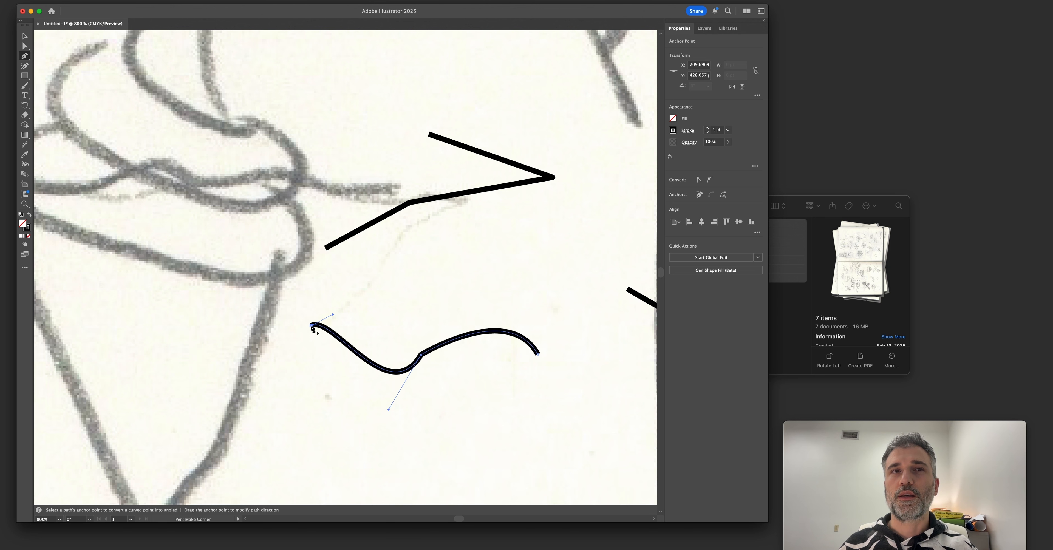
key(Escape)
Draw another three-point wave between the two practice paths and turn its middle anchor into a raised corner.
click(381, 263)
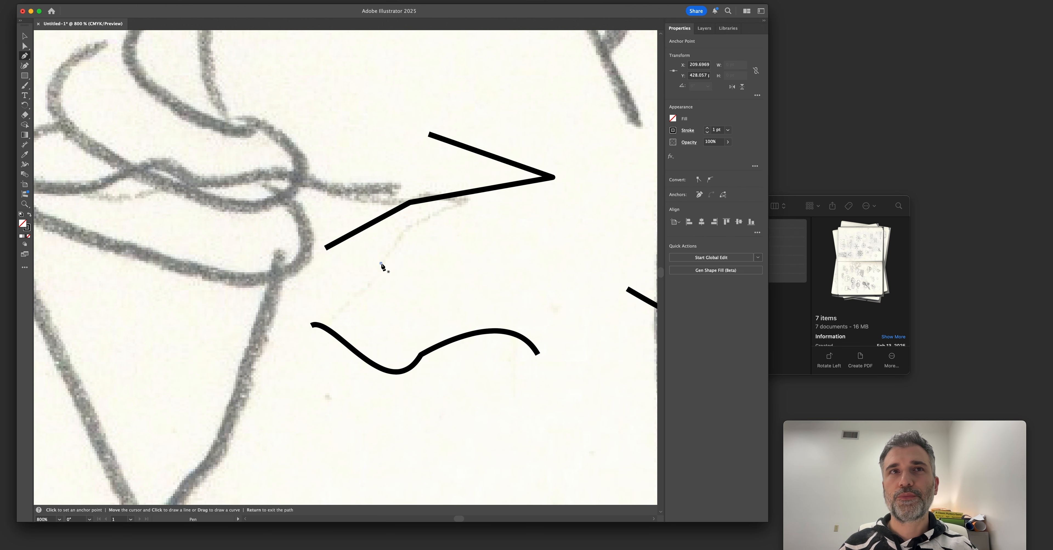
drag(485, 272, 536, 239)
drag(573, 286, 591, 318)
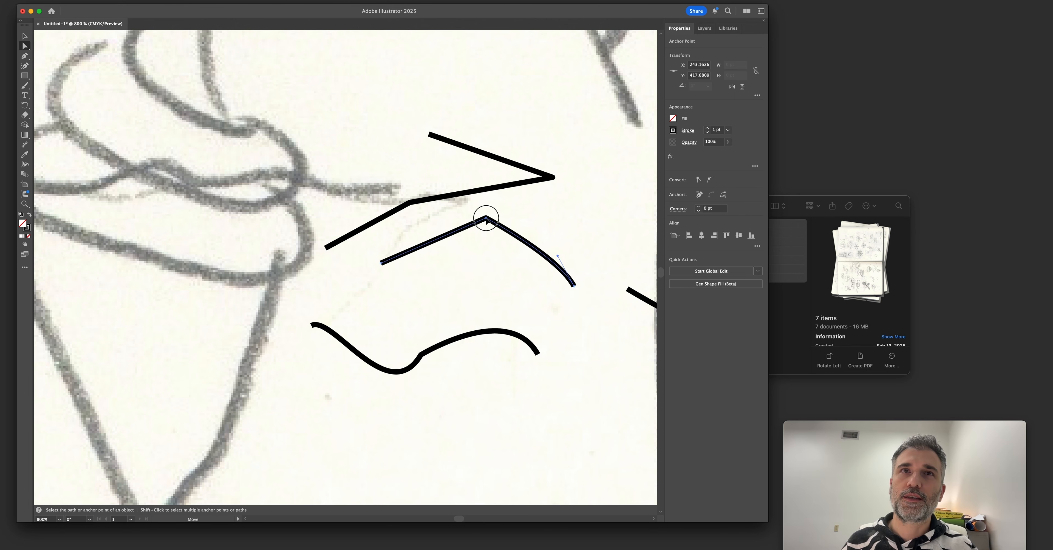
key(v)
scroll(415, 259, down, 2)
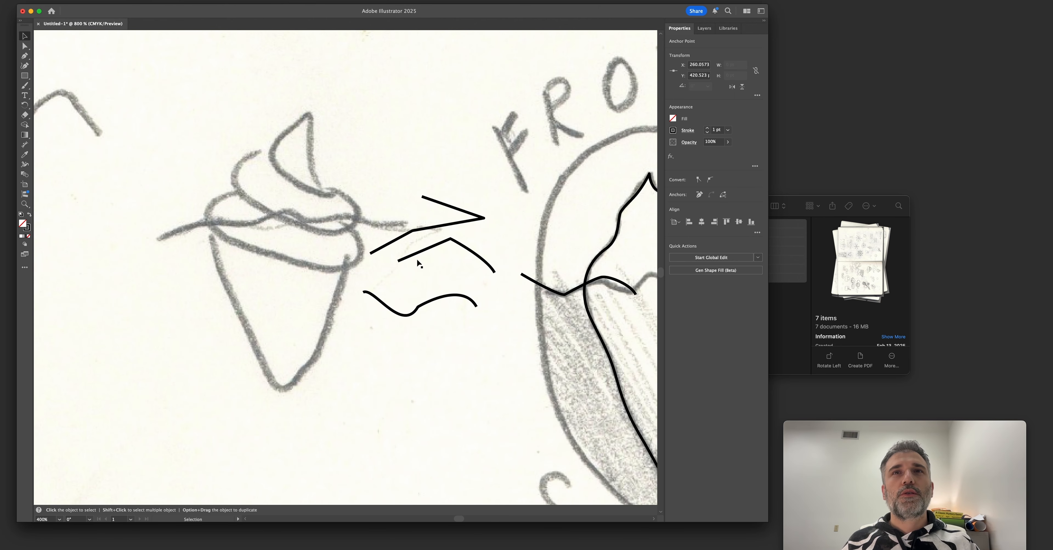
Adjust the curve handle on the traced waterline's crest just inside the iceberg outline to follow the sketch.
click(417, 260)
drag(502, 281, 267, 266)
scroll(408, 272, up, 2)
key(a)
click(364, 257)
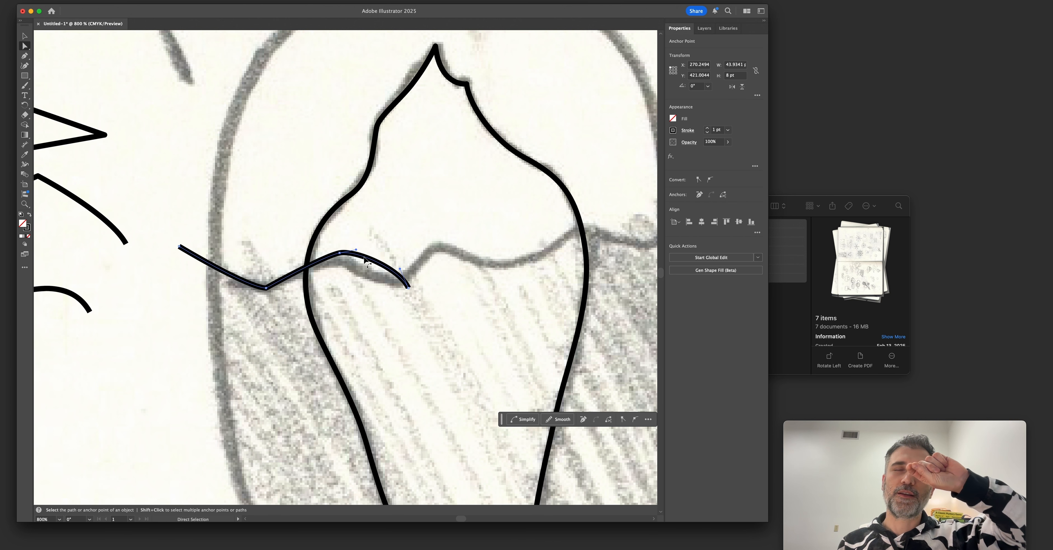
drag(356, 250, 371, 268)
Try to bend the right-hand handle of the lower practice wave's middle anchor into a corner, and undo the attempts.
key(v)
key(space)
drag(266, 224, 607, 248)
drag(392, 240, 427, 237)
click(379, 320)
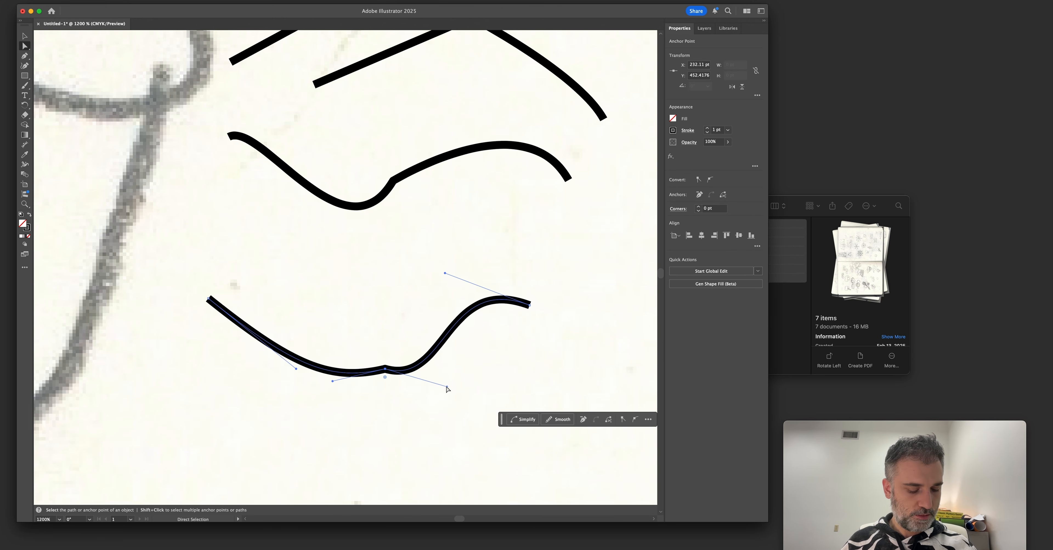
drag(447, 387, 401, 306)
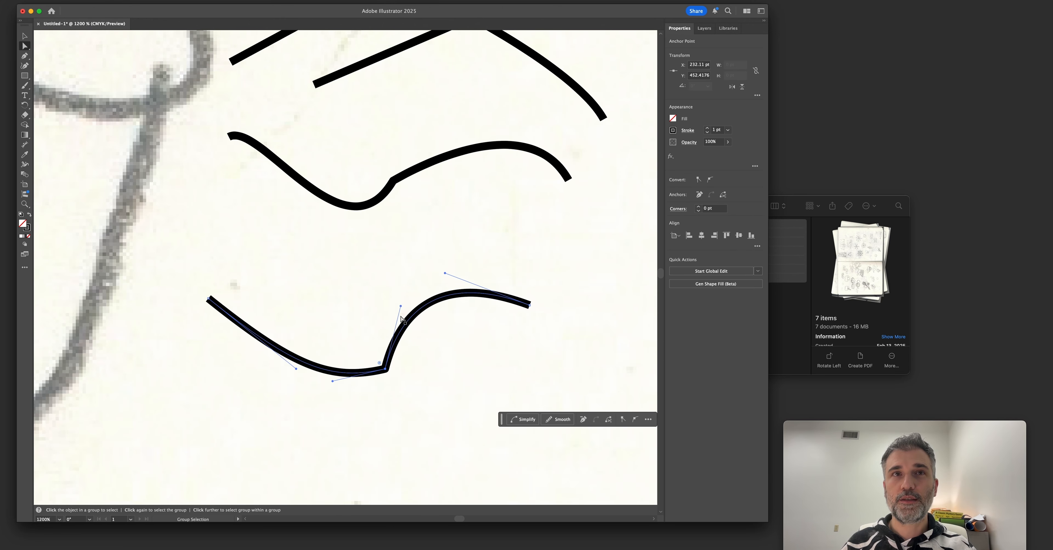
key(p)
drag(386, 369, 439, 372)
key(super+z)
key(super+z)
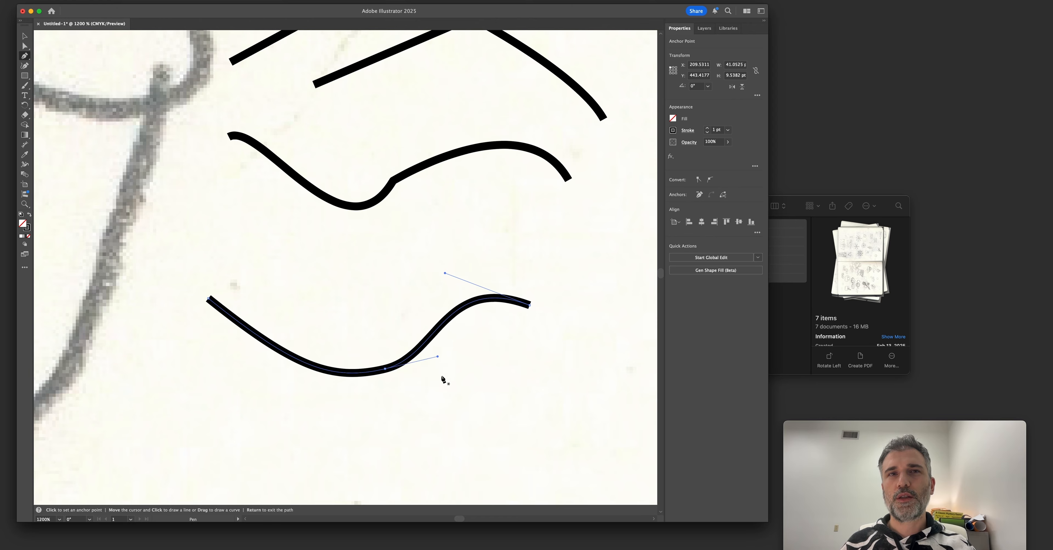
Split the handles of the lower practice wave's middle anchor, swinging its right-hand handle upward to form a sharp corner.
key(a)
click(385, 369)
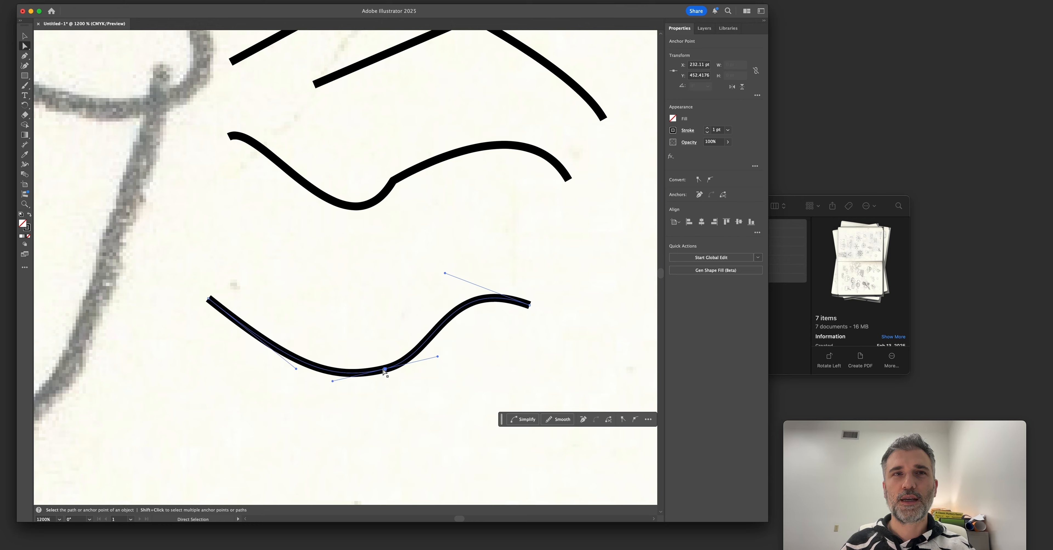
key(alt)
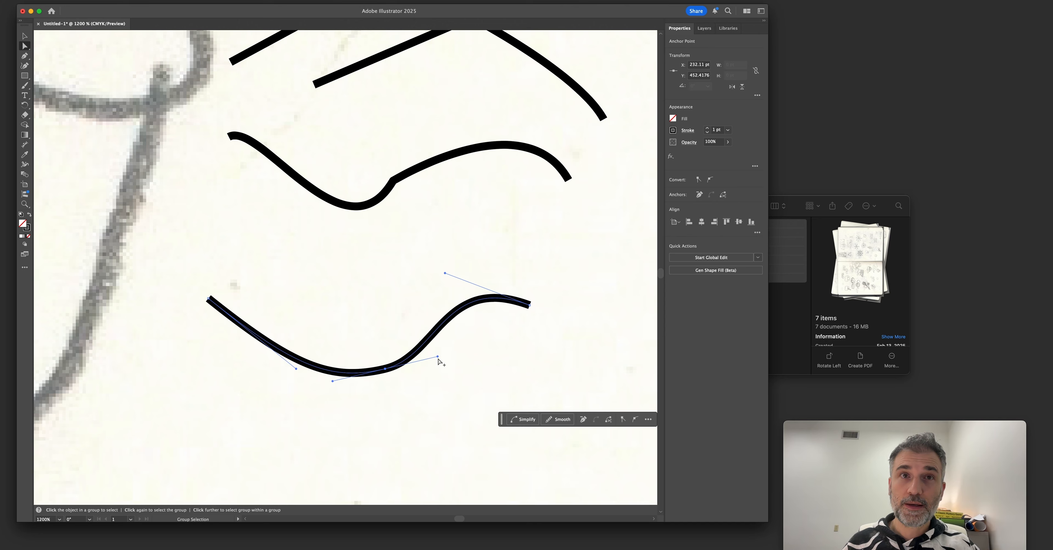
drag(438, 359, 370, 301)
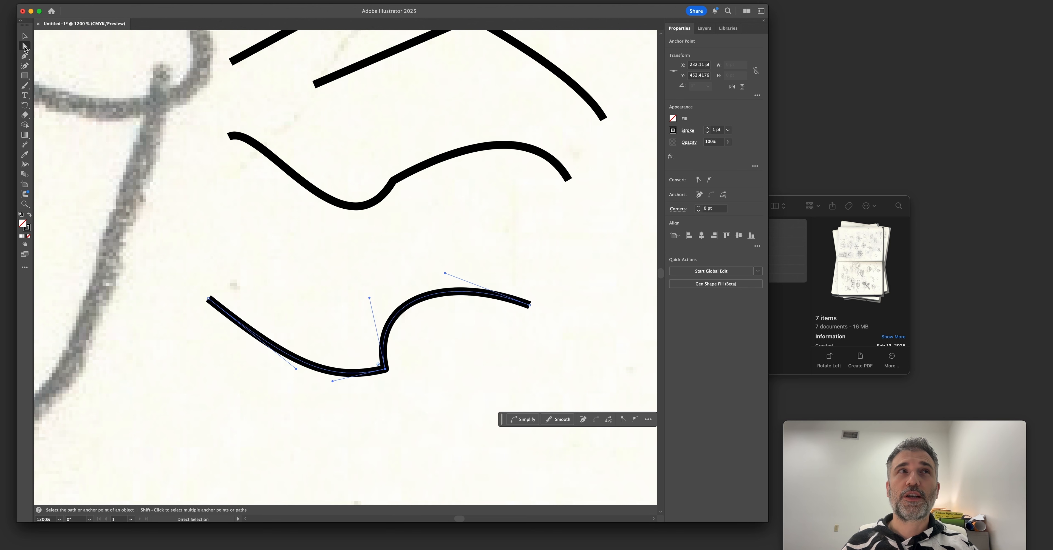
key(shift+c)
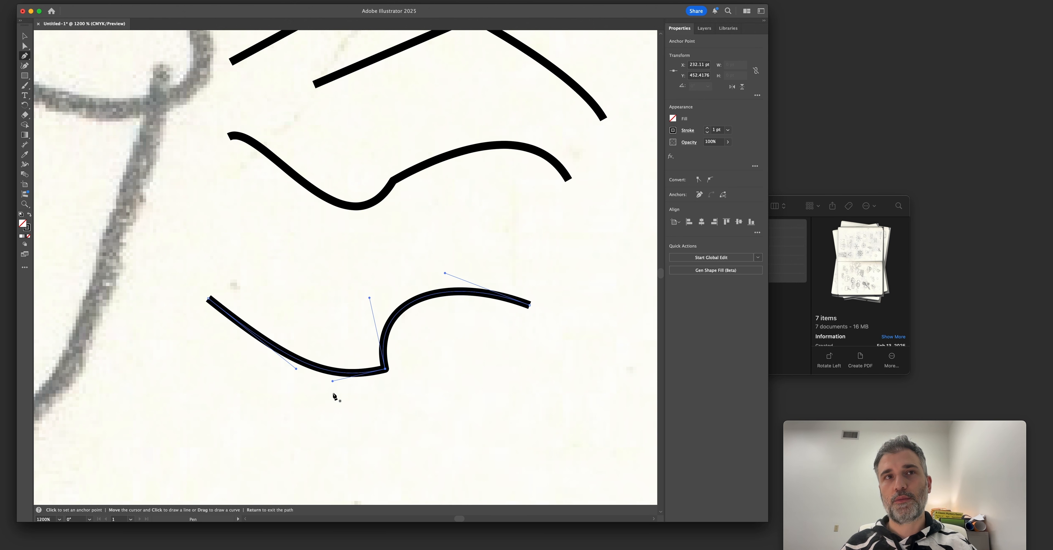
drag(332, 382, 332, 317)
Adjust the traced waterline's crest and trough inside the iceberg's left edge so the segment between them follows the sketch.
key(super+minus)
mouse_move(637, 183)
mouse_down()
mouse_move(409, 179)
mouse_move(335, 242)
mouse_move(369, 278)
mouse_up()
scroll(341, 225, up, 1)
scroll(341, 225, down, 1)
key(a)
click(340, 225)
scroll(342, 225, up, 2)
drag(476, 293, 461, 282)
drag(444, 246, 438, 278)
Continue the waterline with the Pen tool through the remaining crests and troughs, ending beyond the badge's right edge.
key(p)
scroll(449, 277, up, 1)
scroll(449, 277, right, 1)
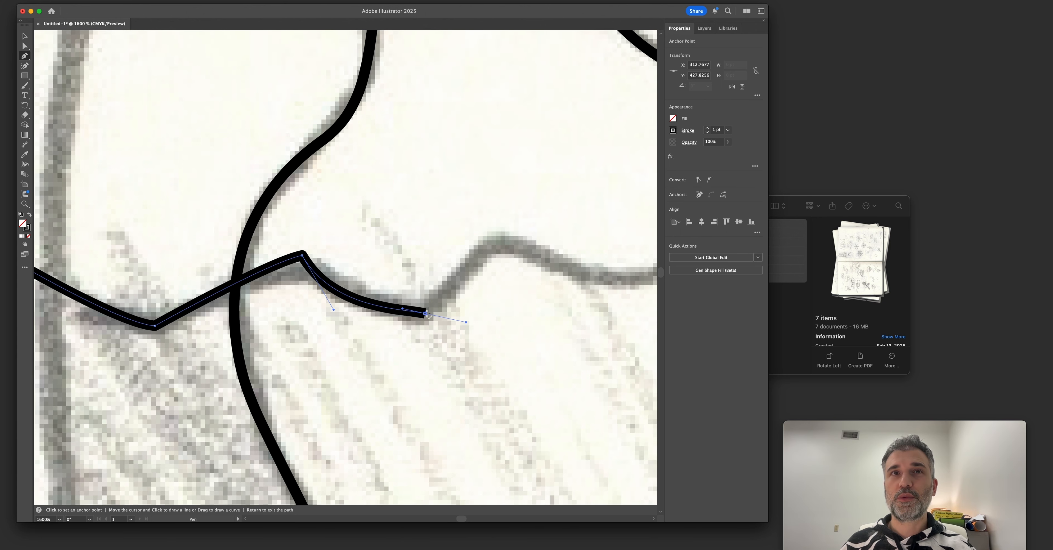
click(425, 314)
drag(496, 247, 506, 230)
click(495, 247)
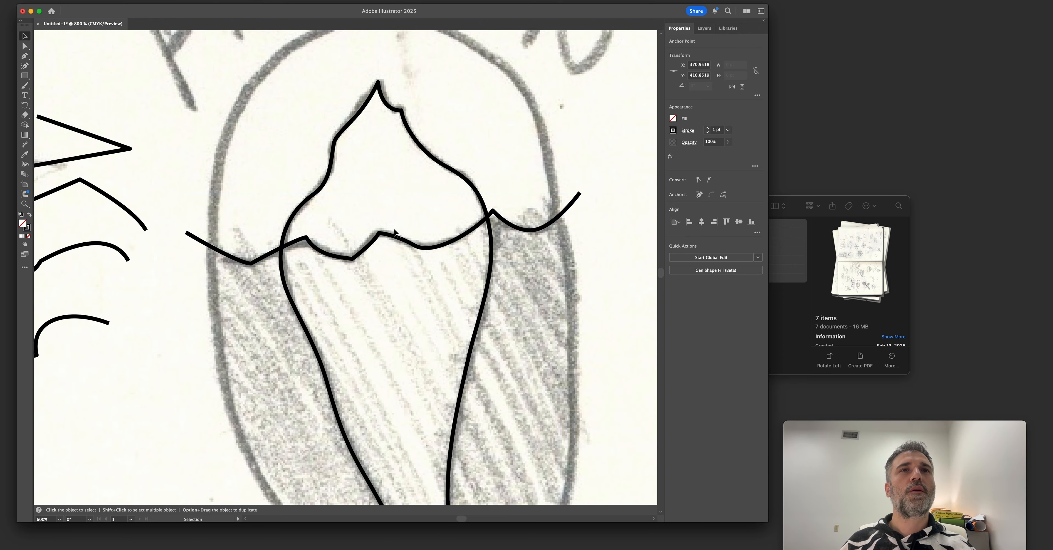
key(v)
key(a)
click(194, 302)
Check the traced paths in Outline view and return to Preview.
key(super+y)
key(space)
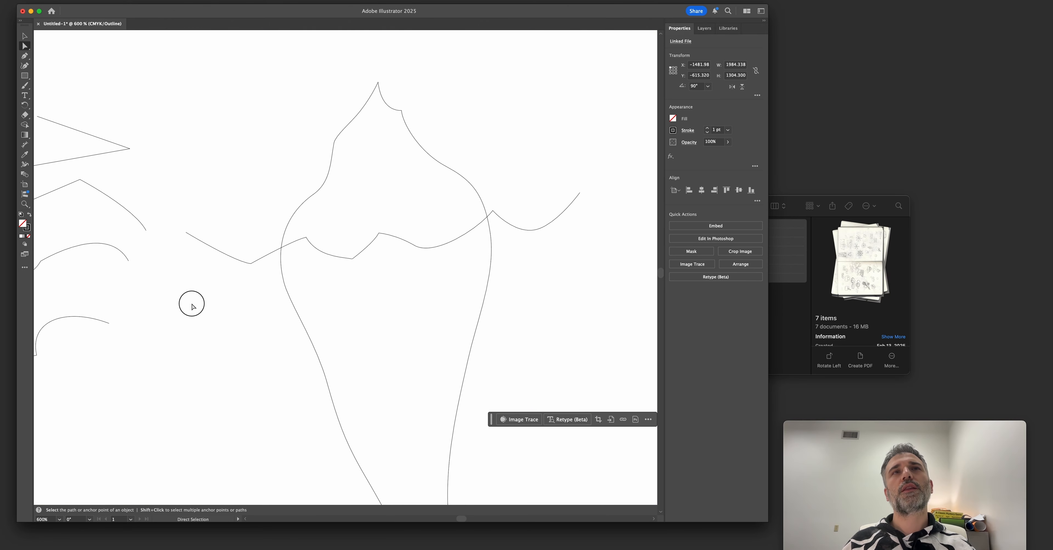
drag(203, 294, 215, 298)
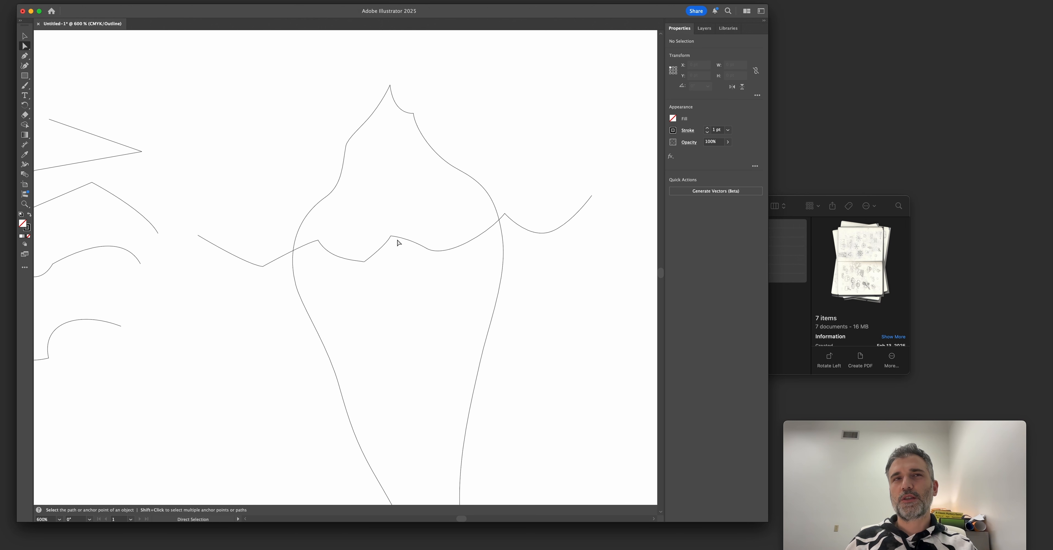
key(super+y)
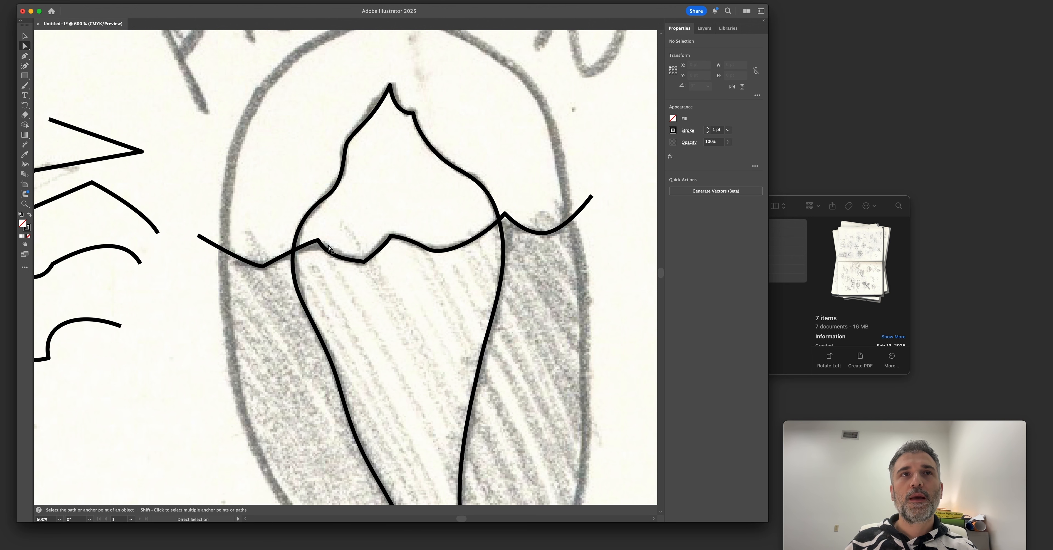
Pull the handles of the waterline's first trough and first crest to curve the adjoining segments along the sketch.
mouse_move(318, 240)
mouse_down()
mouse_move(330, 239)
mouse_move(301, 224)
mouse_move(304, 237)
mouse_up()
click(263, 267)
mouse_move(248, 267)
mouse_down()
mouse_move(207, 275)
mouse_move(262, 239)
mouse_move(263, 266)
mouse_up()
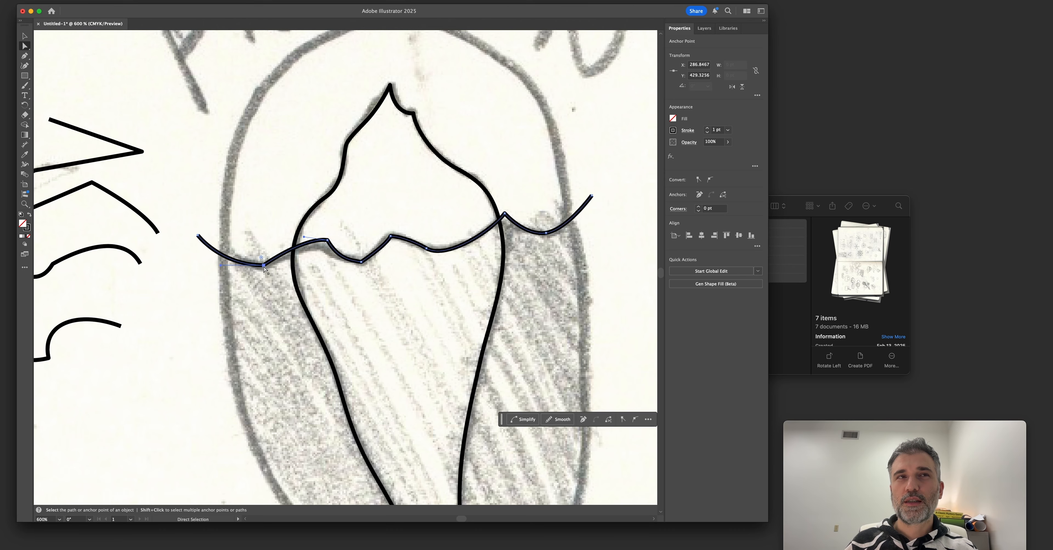
Smooth the waterline's first trough with the Anchor Point tool and refine the curve toward the neighbouring crest.
key(z)
drag(185, 238, 349, 300)
key(space)
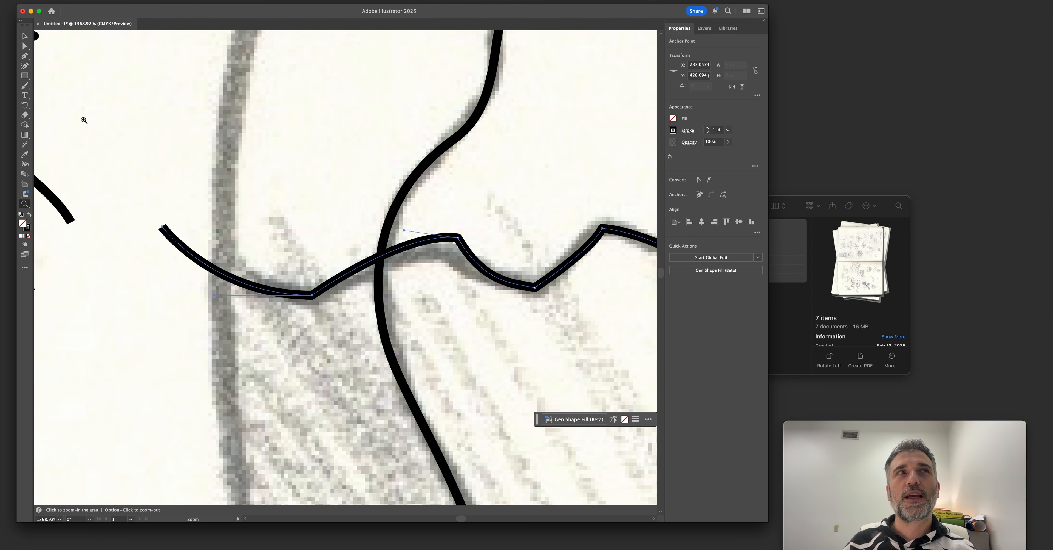
click(24, 55)
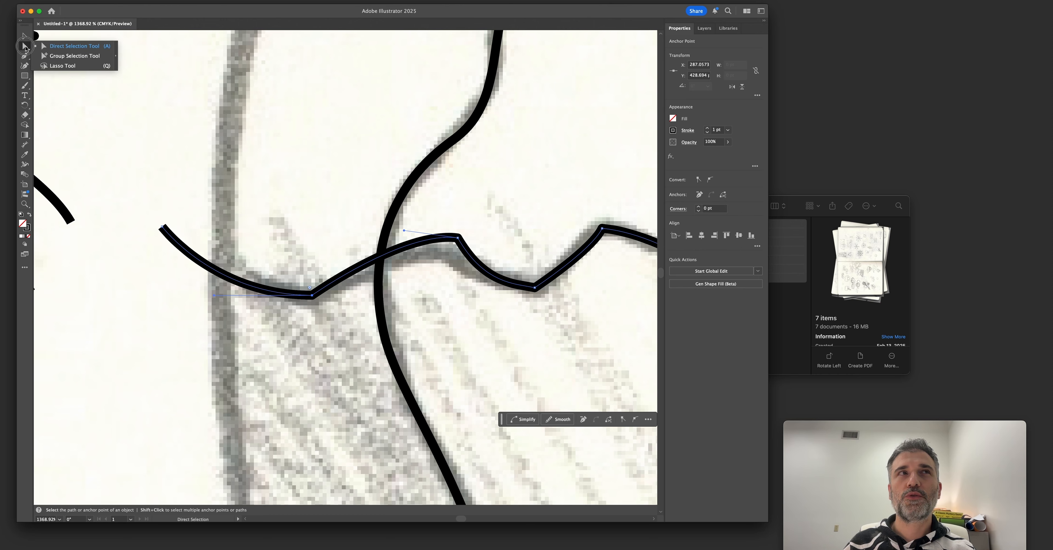
click(48, 66)
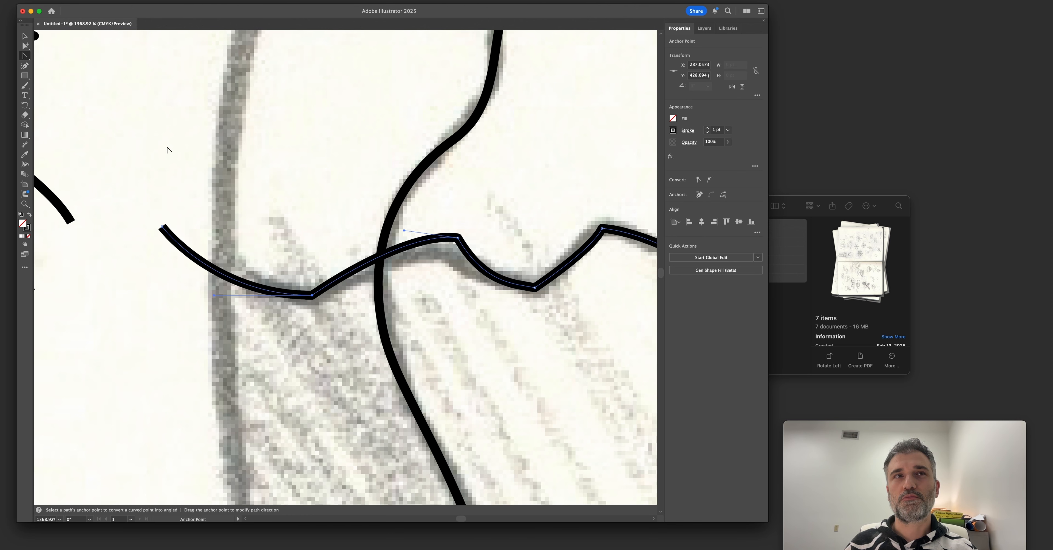
drag(313, 299, 391, 287)
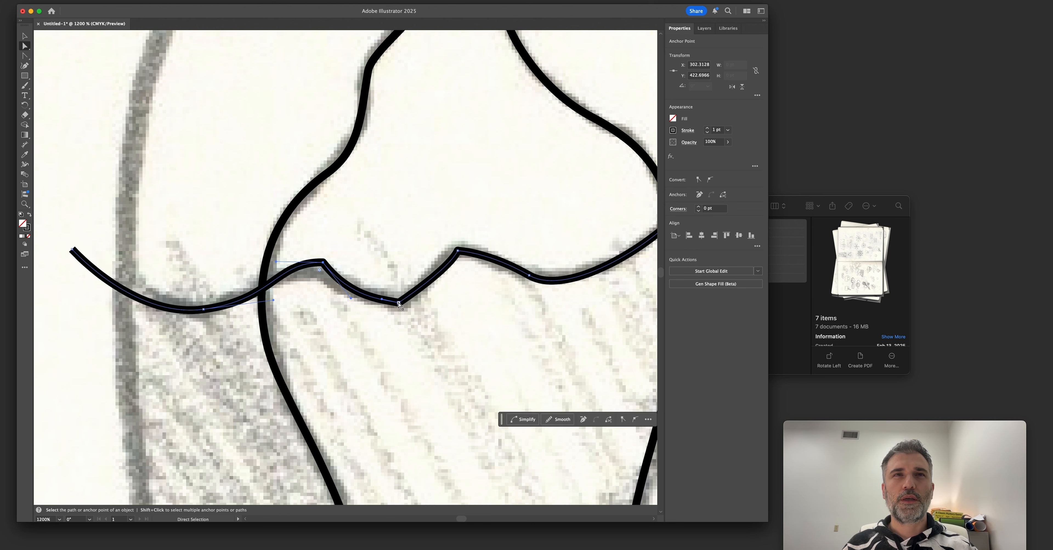
drag(399, 303, 398, 305)
drag(457, 250, 444, 269)
scroll(444, 270, down, 4)
scroll(424, 293, up, 1)
scroll(424, 294, down, 1)
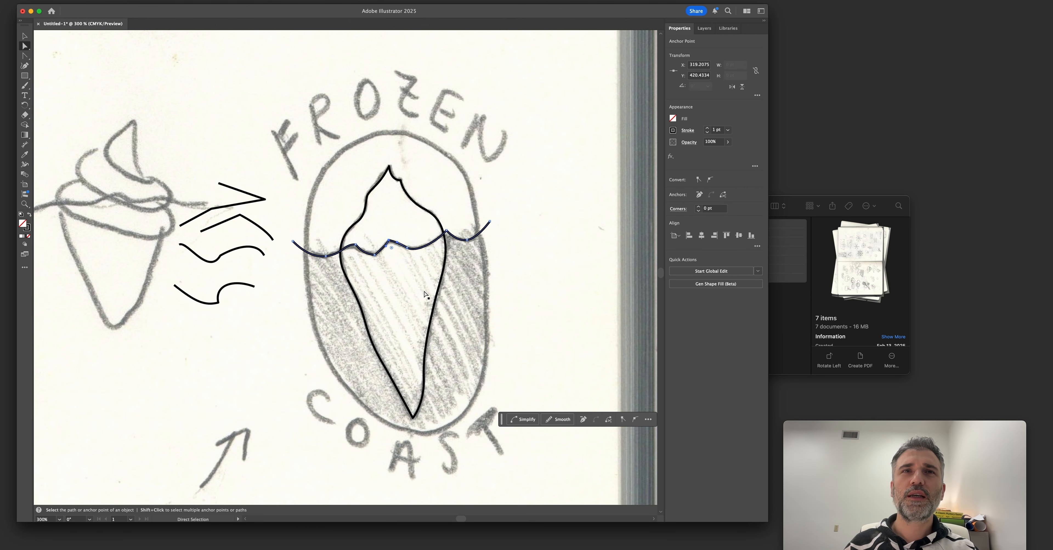
Draw a rectangle about 89 × 156 pt over the oval badge outline and round its corners fully into a capsule.
scroll(433, 291, right, 2)
scroll(433, 291, down, 1)
click(25, 76)
drag(28, 76, 61, 76)
drag(288, 116, 463, 421)
key(a)
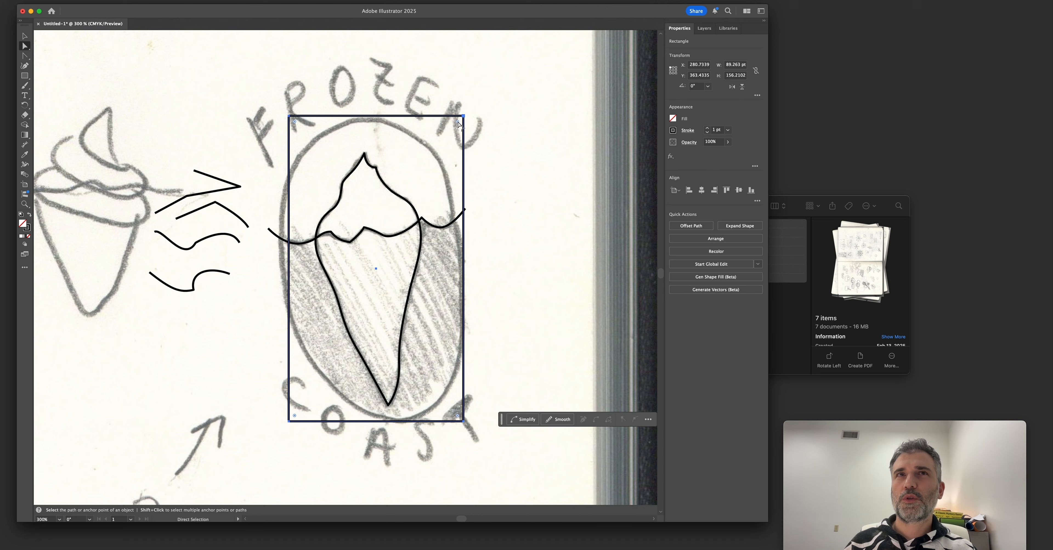
drag(459, 124, 345, 202)
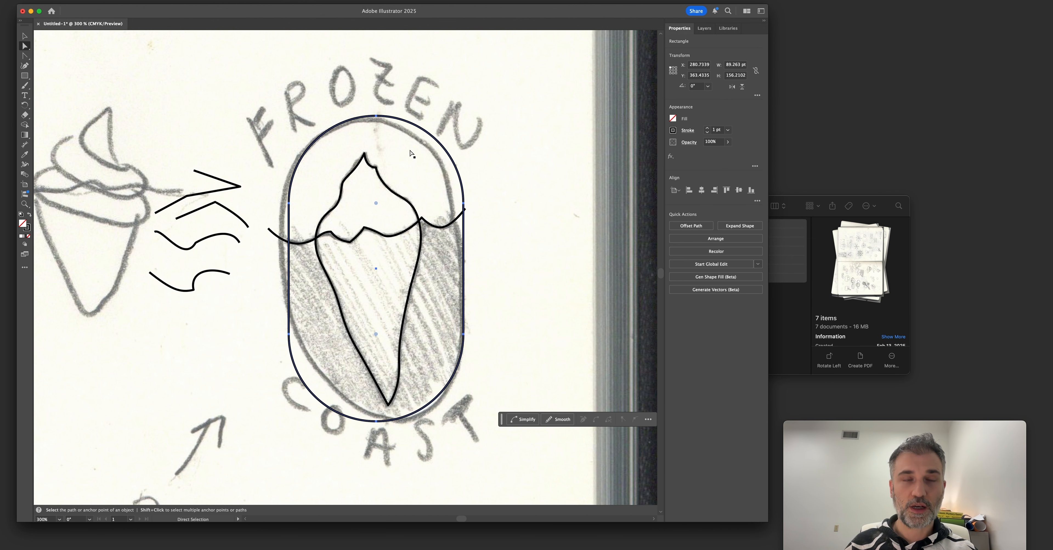
Shift the capsule slightly left to align it with the sketched badge outline.
key(v)
scroll(452, 176, down, 5)
drag(446, 194, 250, 265)
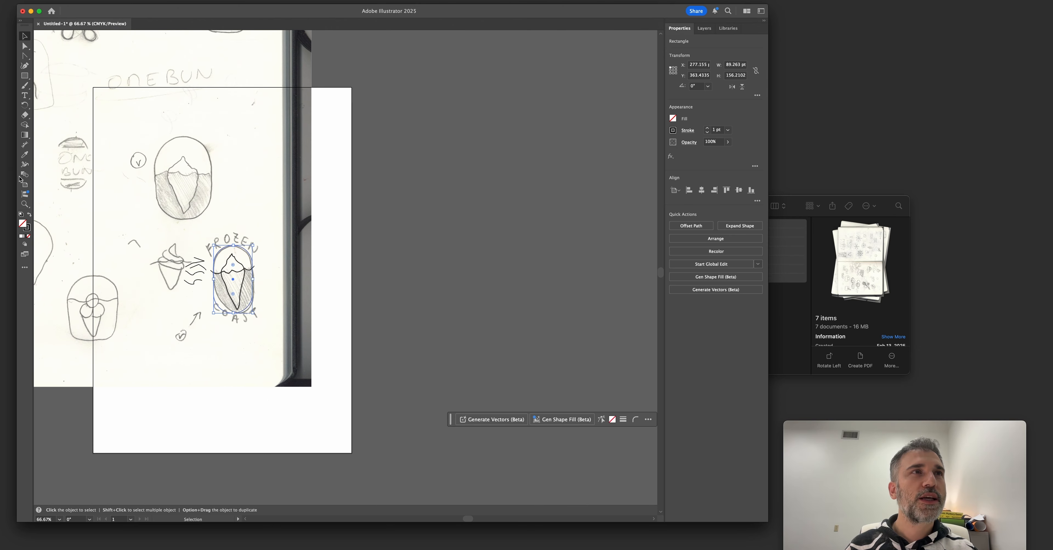
Add a second artboard beside the first and move the capsule, iceberg and waterline onto it.
click(25, 185)
click(738, 112)
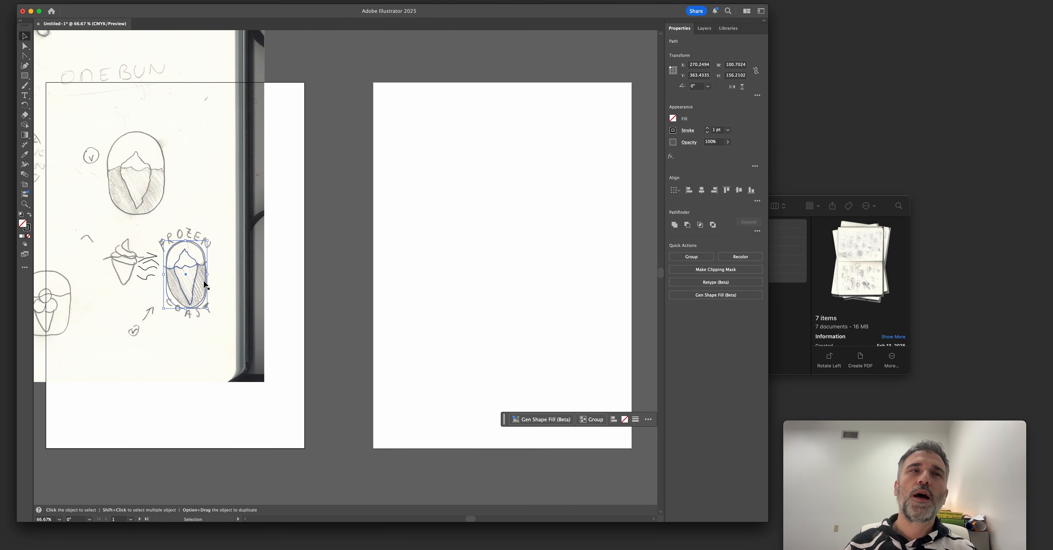
key(Escape)
drag(186, 253, 505, 237)
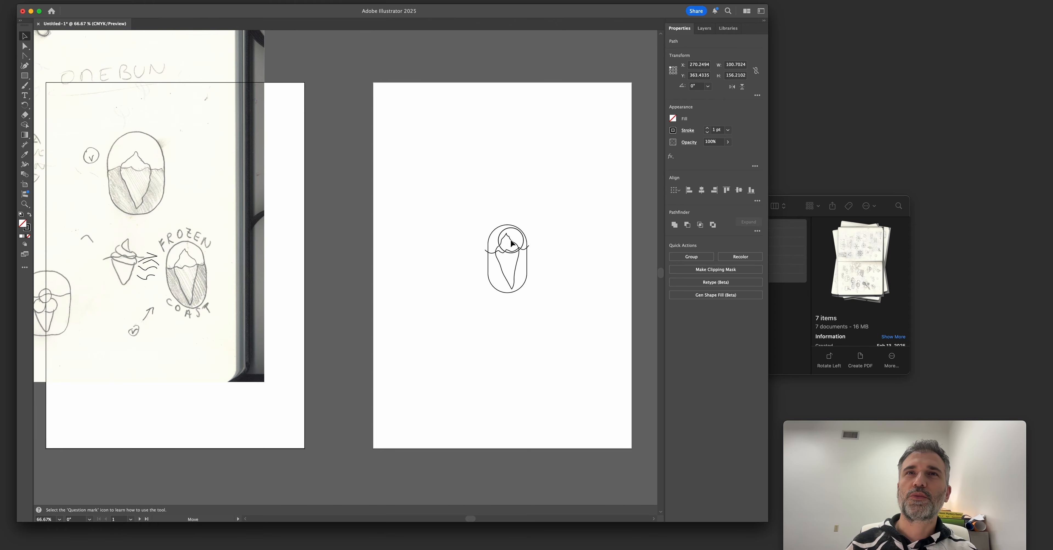
click(451, 251)
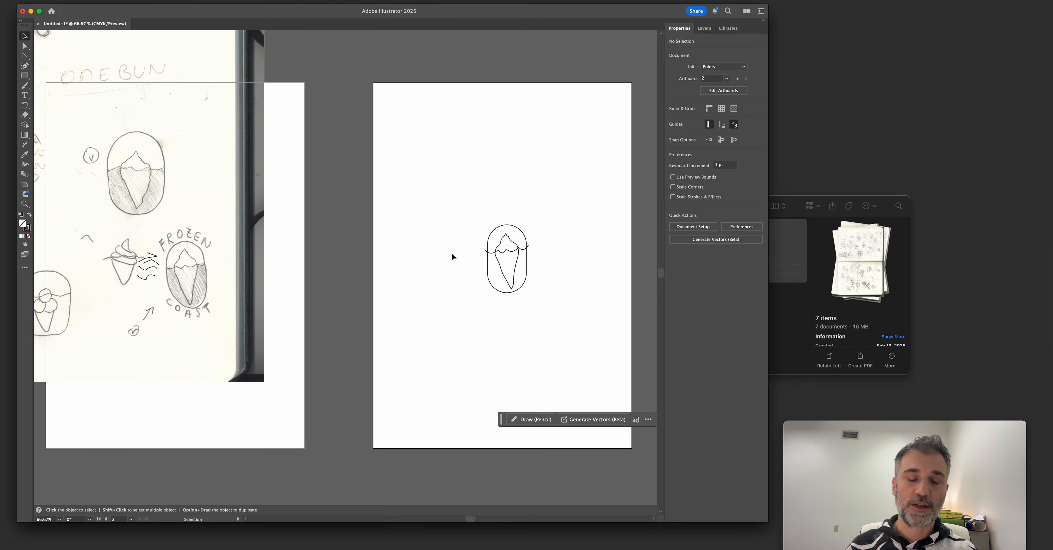
Examine the iceberg's lower tip and the capsule's bottom curve up close on the new artboard.
key(super+1)
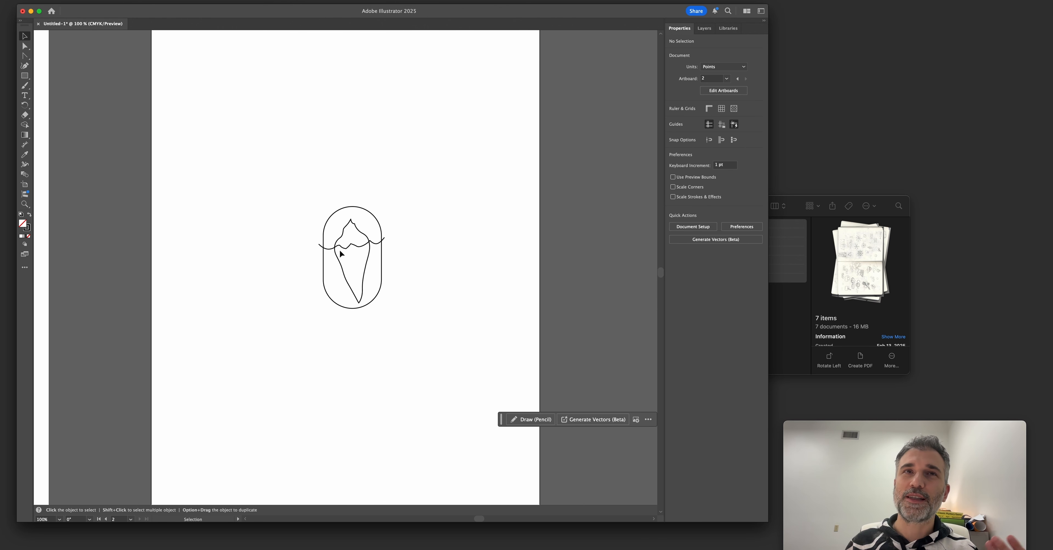
key(z)
mouse_move(395, 345)
mouse_down()
mouse_move(571, 397)
mouse_move(302, 208)
mouse_up()
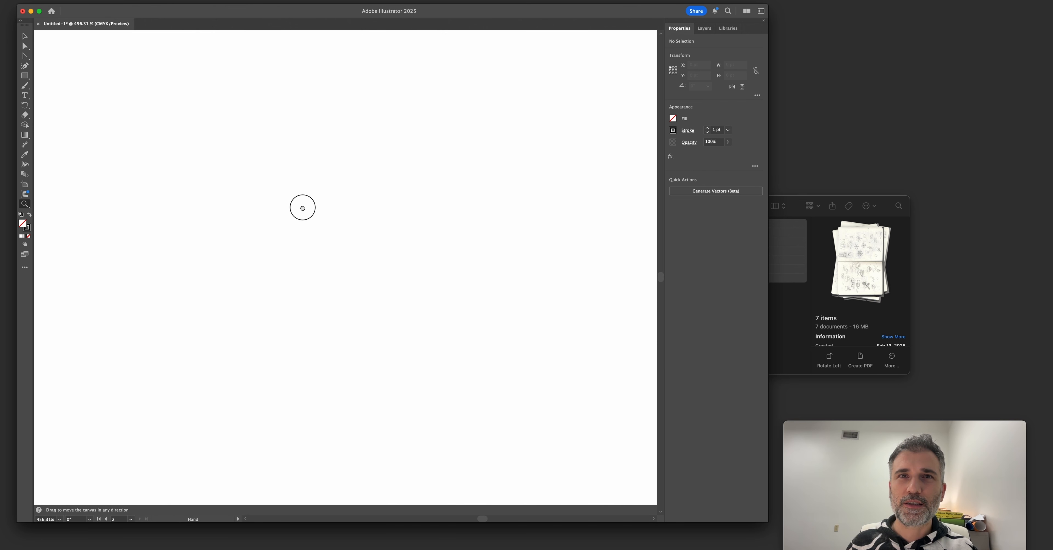
mouse_move(226, 157)
mouse_down()
mouse_move(405, 307)
mouse_move(343, 241)
mouse_up()
drag(275, 203, 428, 256)
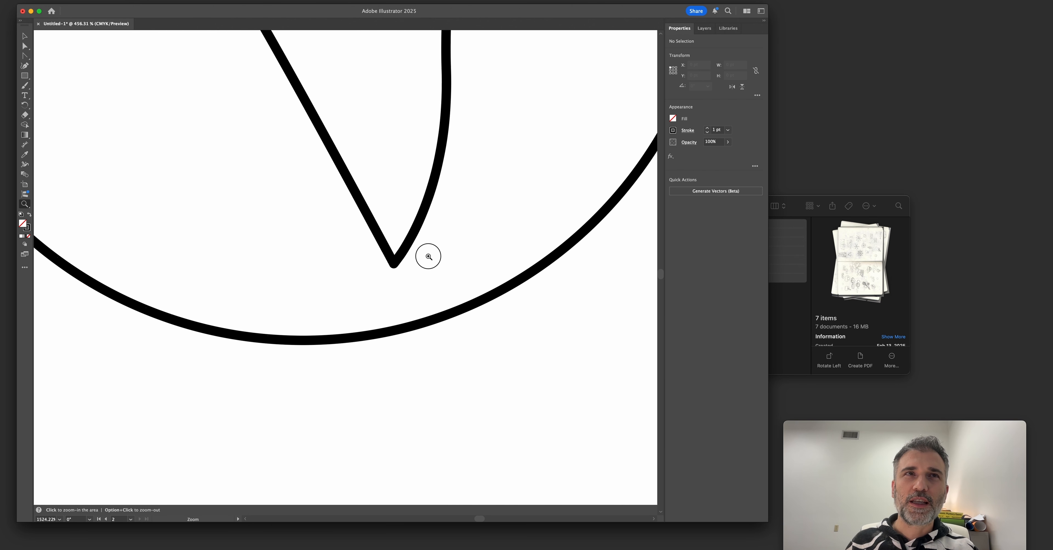
key(v)
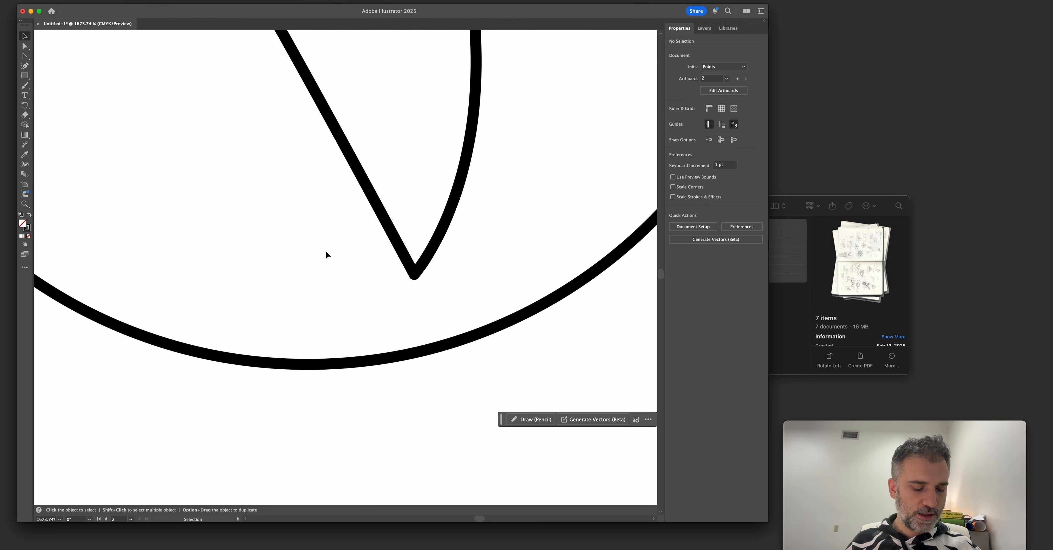
key(a)
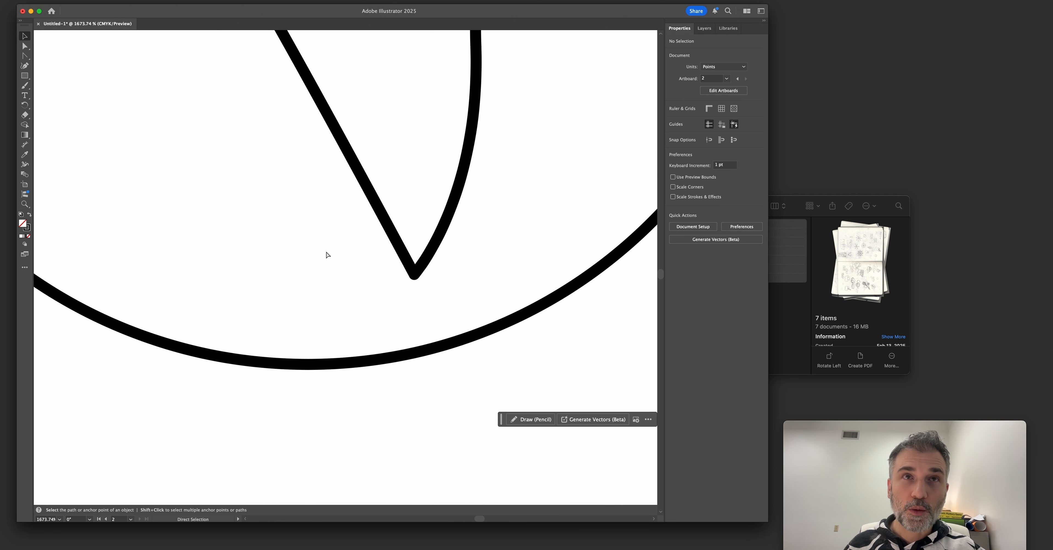
key(super+1)
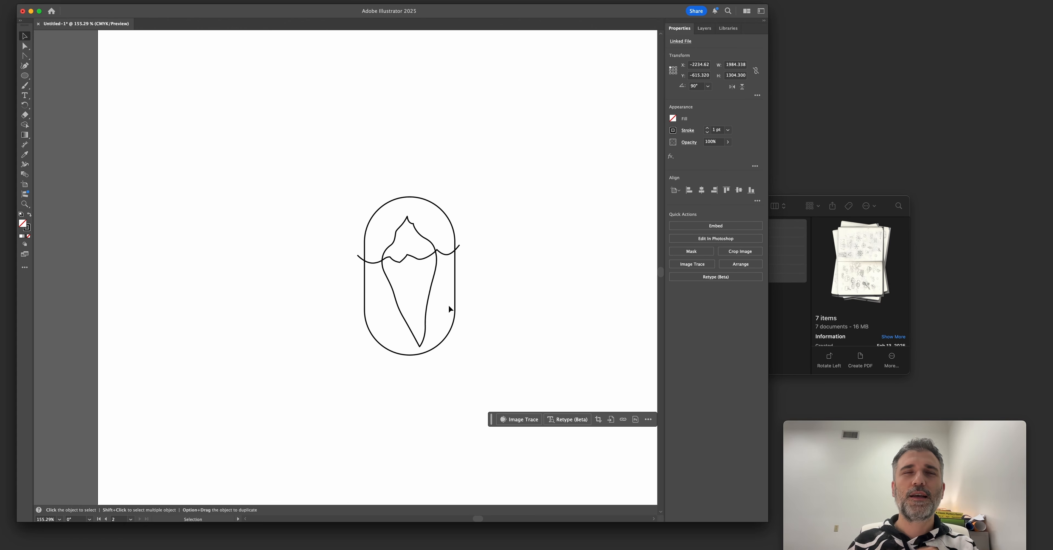
Nudge the iceberg slightly left inside the capsule and deselect it.
click(429, 289)
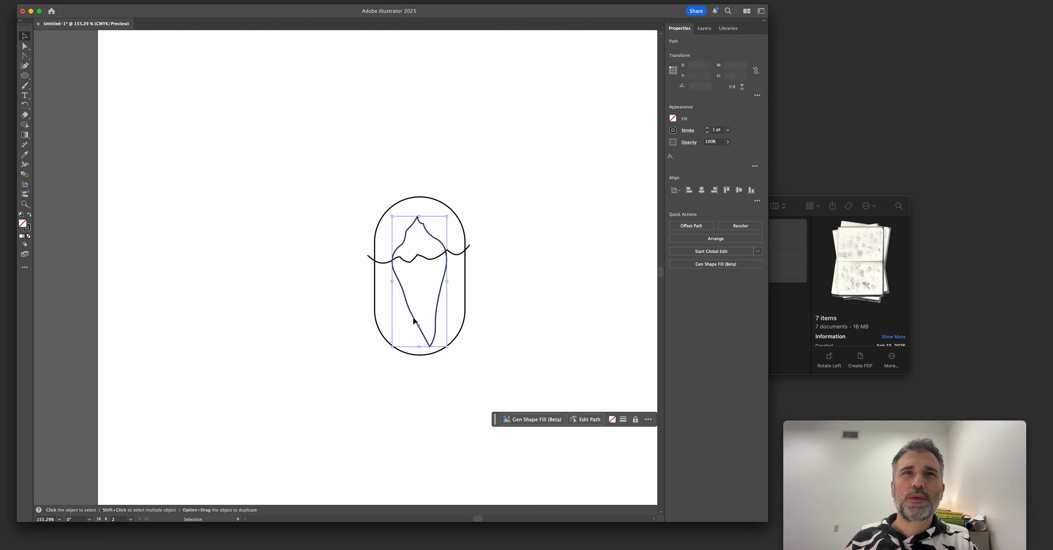
key(Left)
key(Left)
key(Left)
key(Left)
key(Right)
key(Right)
click(351, 324)
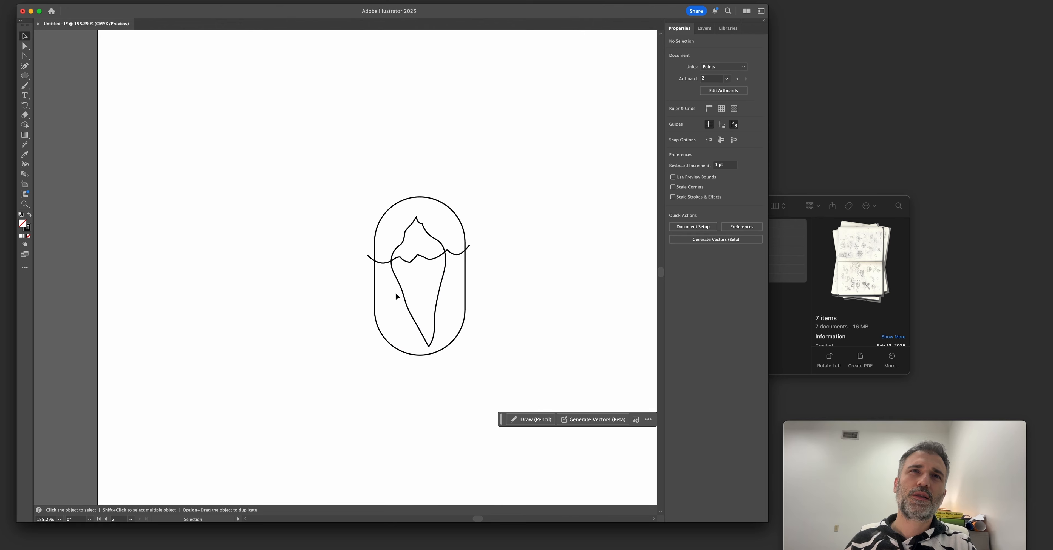
Examine the anchor and handles of the waterline's trough inside the iceberg's right half.
click(405, 260)
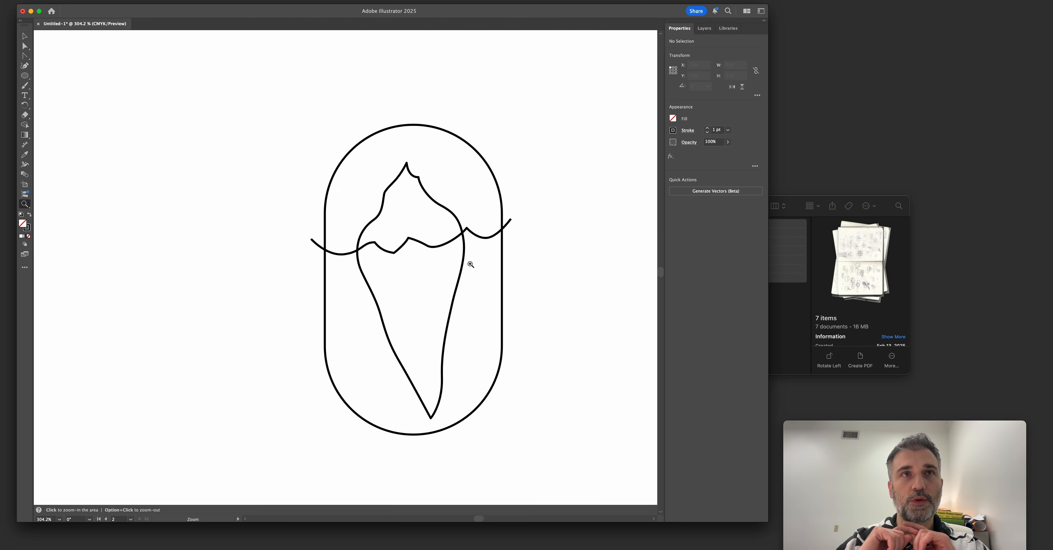
click(452, 244)
key(a)
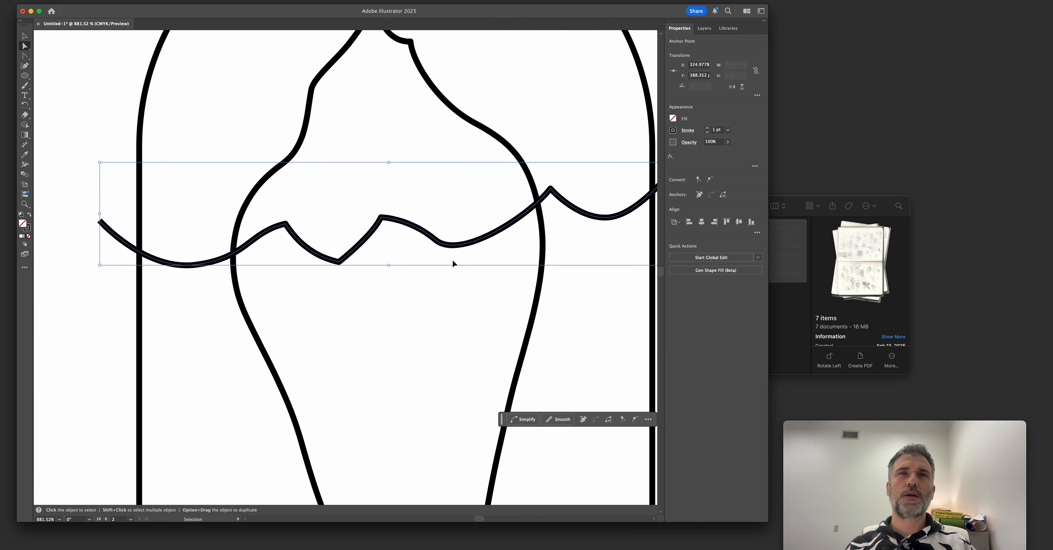
click(436, 240)
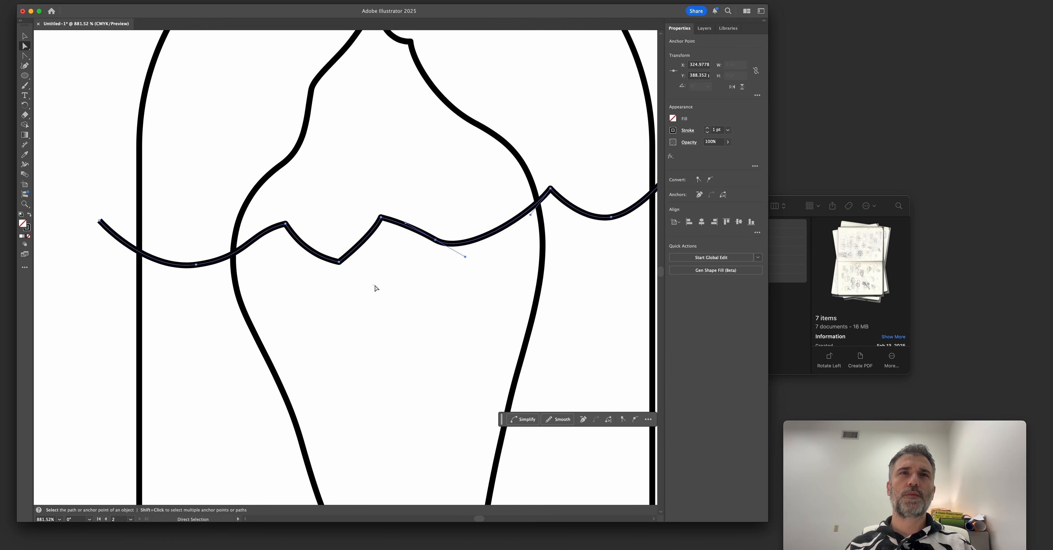
click(376, 289)
Duplicate the complete badge linework beside the original on the second artboard and clear the selection.
scroll(384, 302, down, 3)
drag(266, 292, 362, 263)
scroll(346, 266, down, 2)
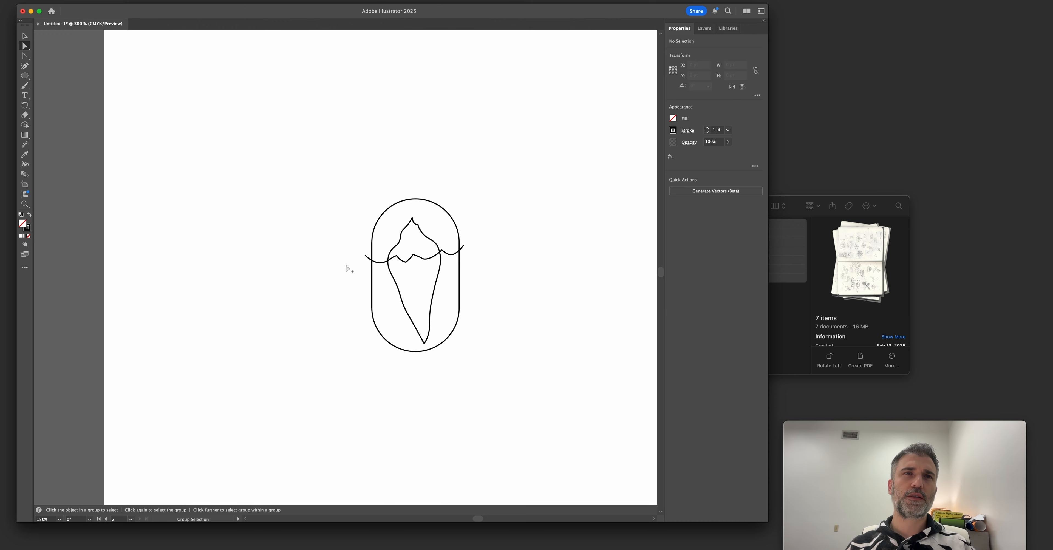
drag(292, 273, 532, 269)
mouse_move(350, 265)
mouse_down()
mouse_move(338, 263)
mouse_move(452, 258)
mouse_move(246, 257)
mouse_up()
scroll(416, 260, down, 1)
drag(352, 224, 331, 215)
key(v)
drag(318, 87, 616, 459)
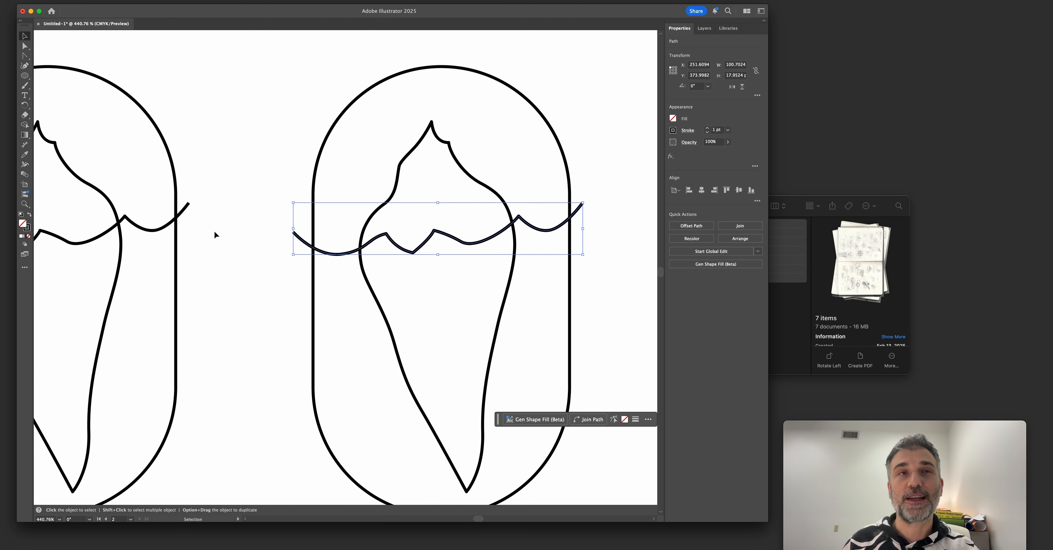
mouse_move(237, 230)
mouse_down()
mouse_move(223, 243)
mouse_move(265, 279)
mouse_move(337, 283)
mouse_move(321, 275)
mouse_move(265, 308)
mouse_up()
key(v)
click(208, 245)
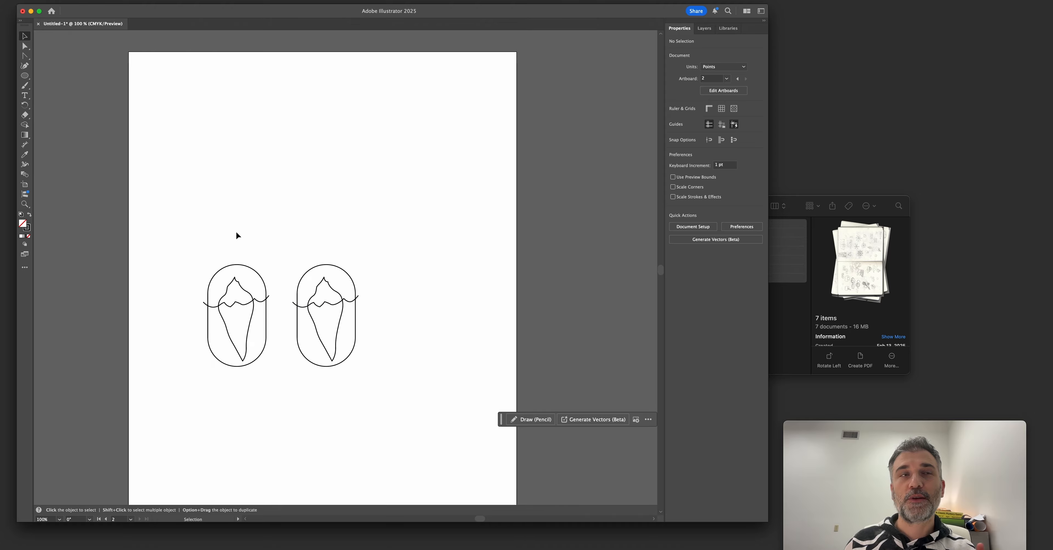
Try to raise the waterline's trough anchor inside the duplicated badge's iceberg.
key(z)
drag(279, 322, 321, 315)
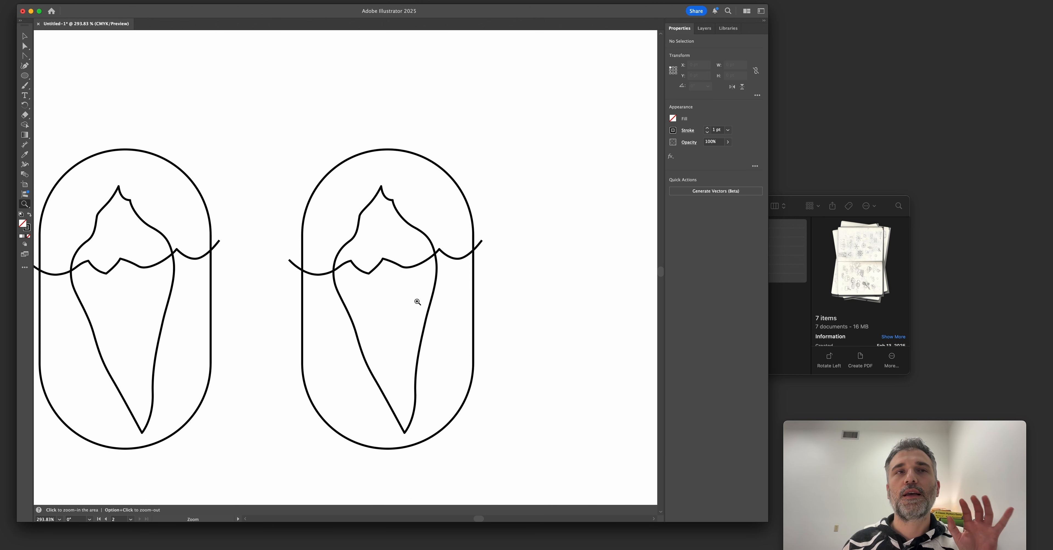
drag(350, 344, 376, 315)
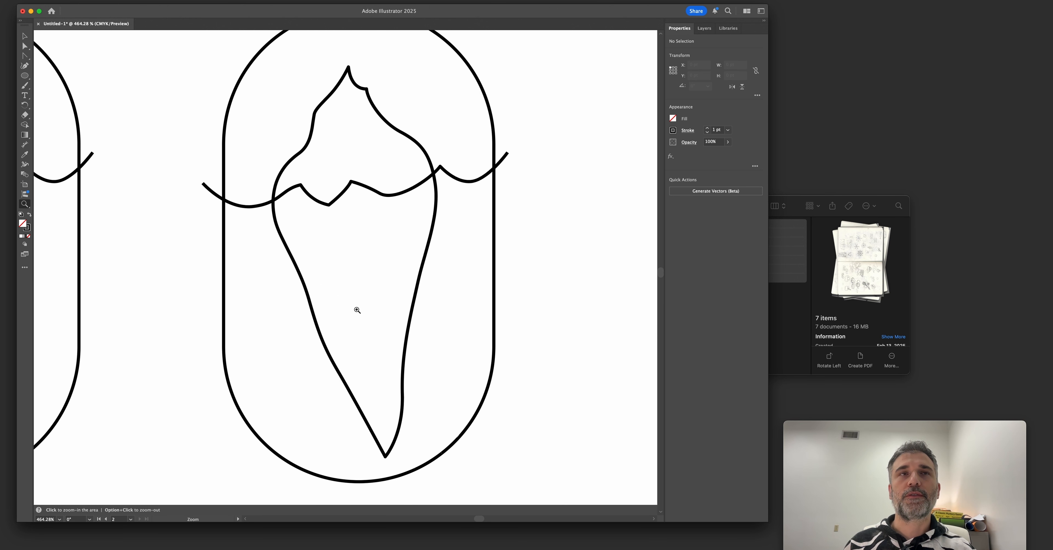
click(348, 219)
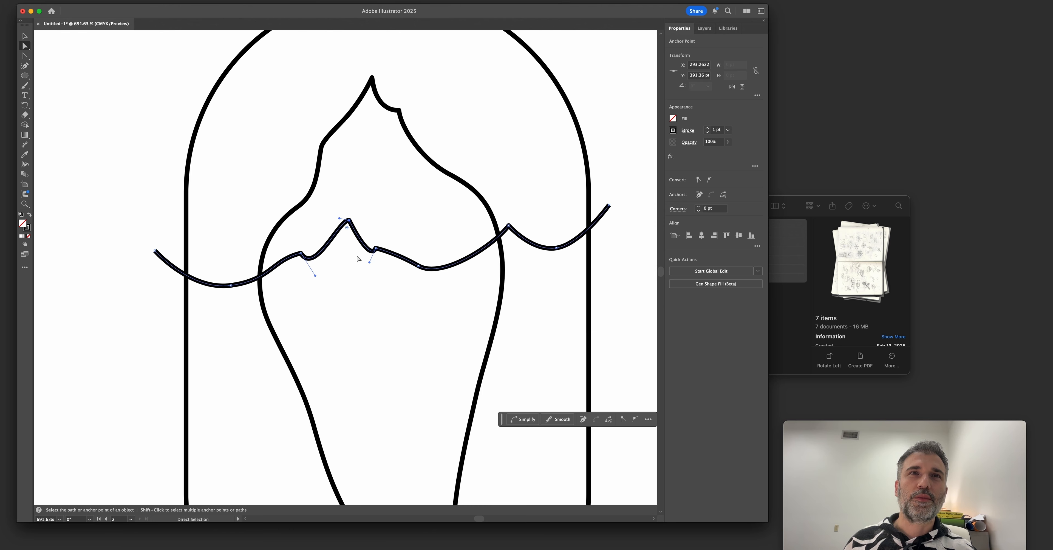
key(super+minus)
key(v)
click(193, 309)
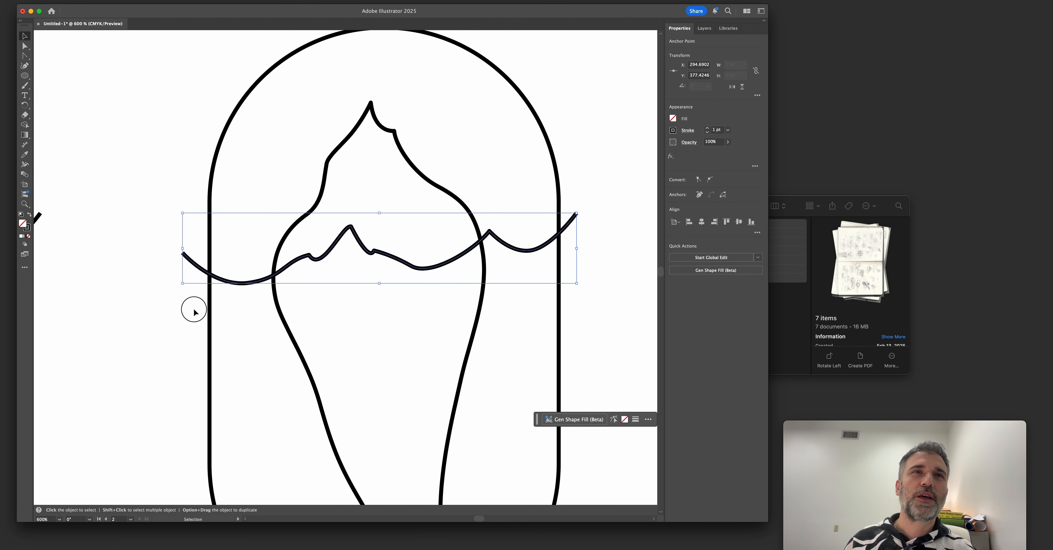
scroll(193, 309, down, 2)
drag(175, 310, 330, 300)
key(super+z)
Reshape the duplicate's waterline inside the iceberg, raising its middle peak and bowing the curves on both sides of the trough.
key(a)
drag(438, 270, 378, 295)
scroll(417, 277, up, 5)
click(404, 261)
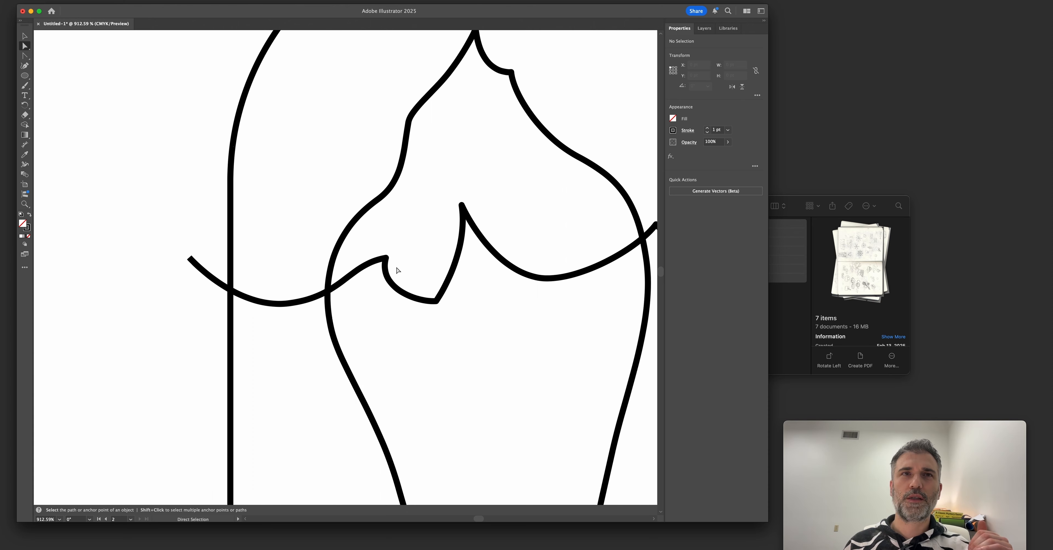
scroll(364, 275, down, 3)
scroll(365, 275, up, 3)
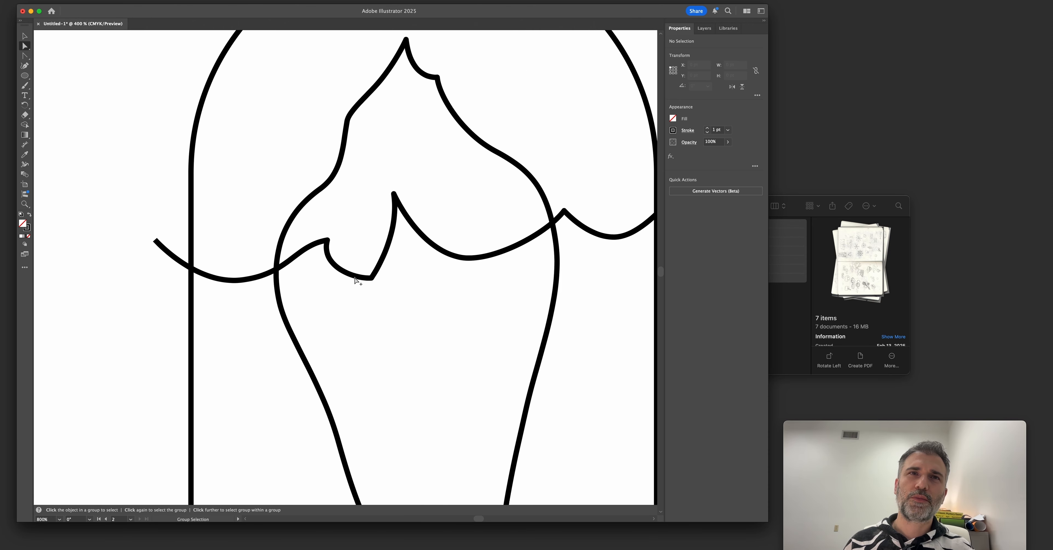
Convert the trough's corner anchor between the two left peaks into a smooth point with the Anchor Point tool, making a rounded scoop.
click(371, 279)
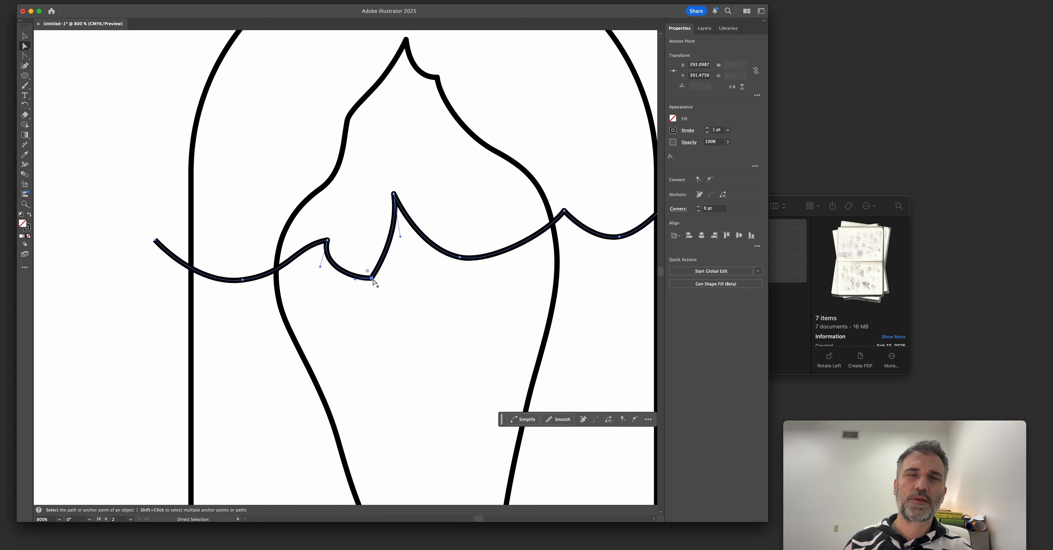
scroll(373, 281, up, 2)
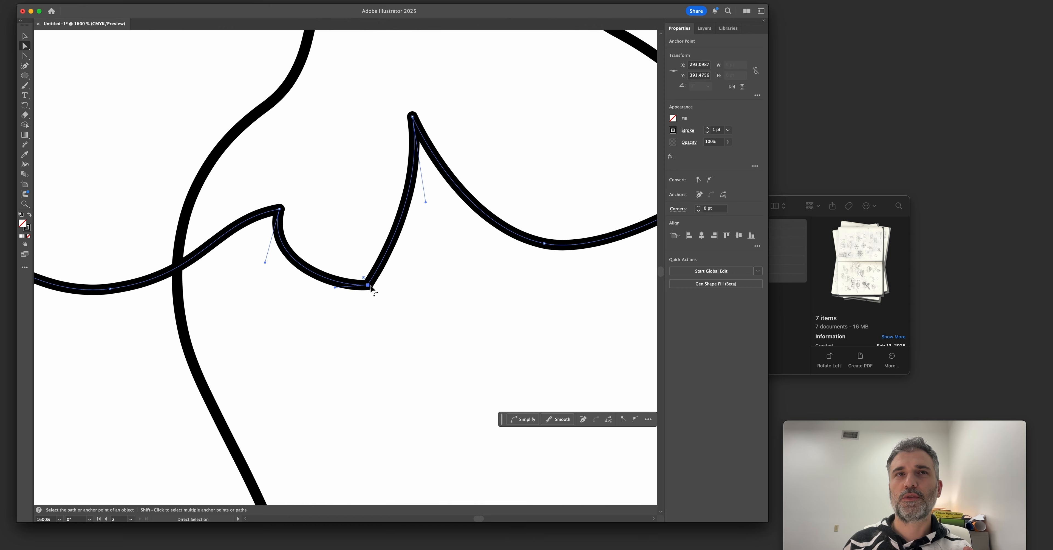
drag(25, 65, 61, 70)
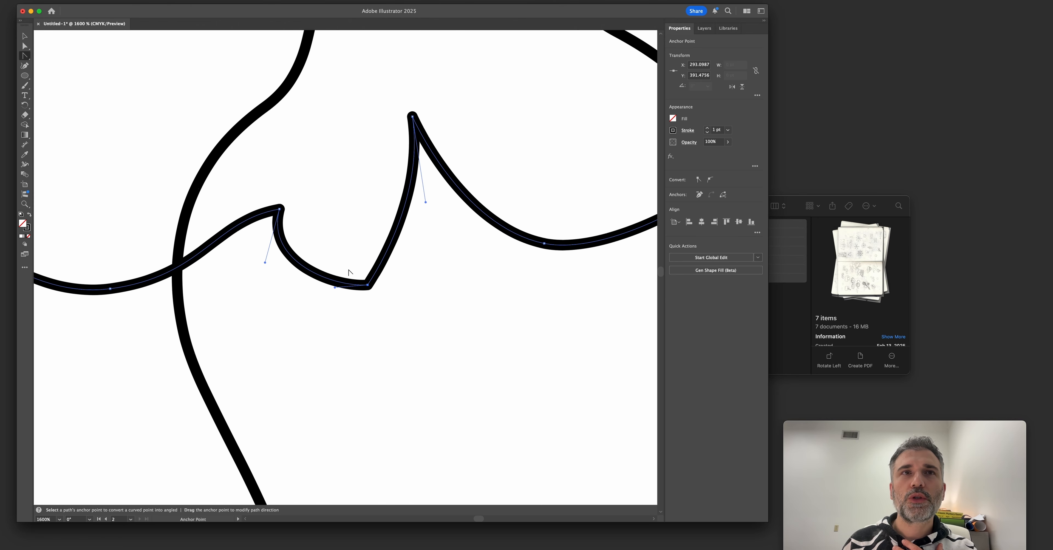
drag(370, 287, 410, 273)
key(a)
click(411, 117)
drag(411, 117, 405, 136)
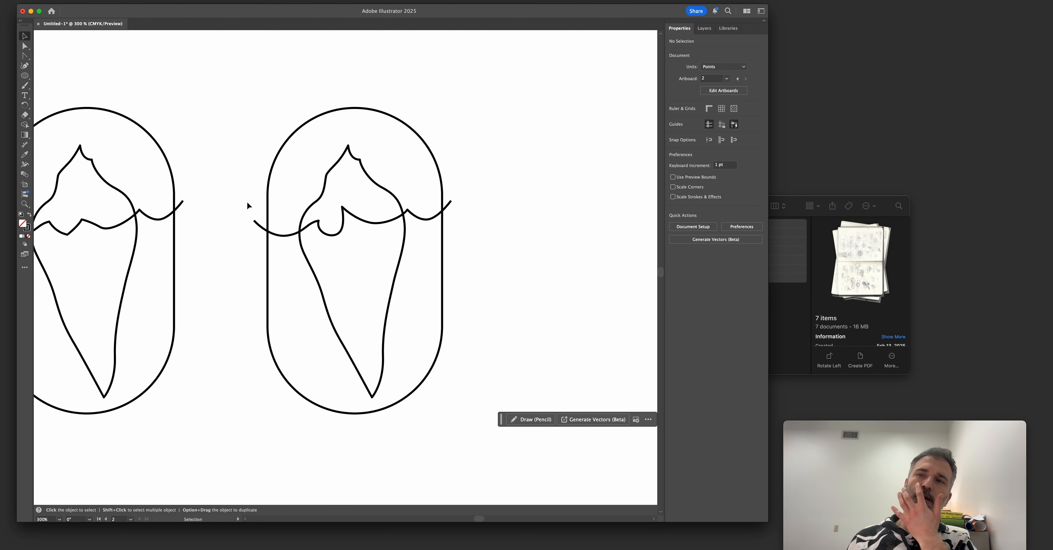
scroll(247, 206, left, 4)
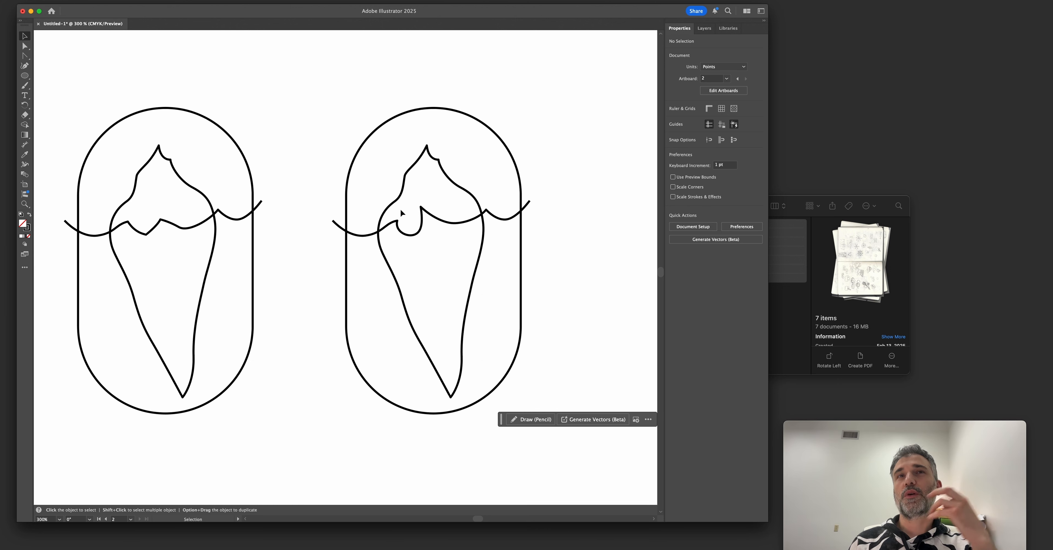
Move the waterline peak after the rounded scoop up and to the right, widening the wave.
key(a)
drag(421, 207, 466, 219)
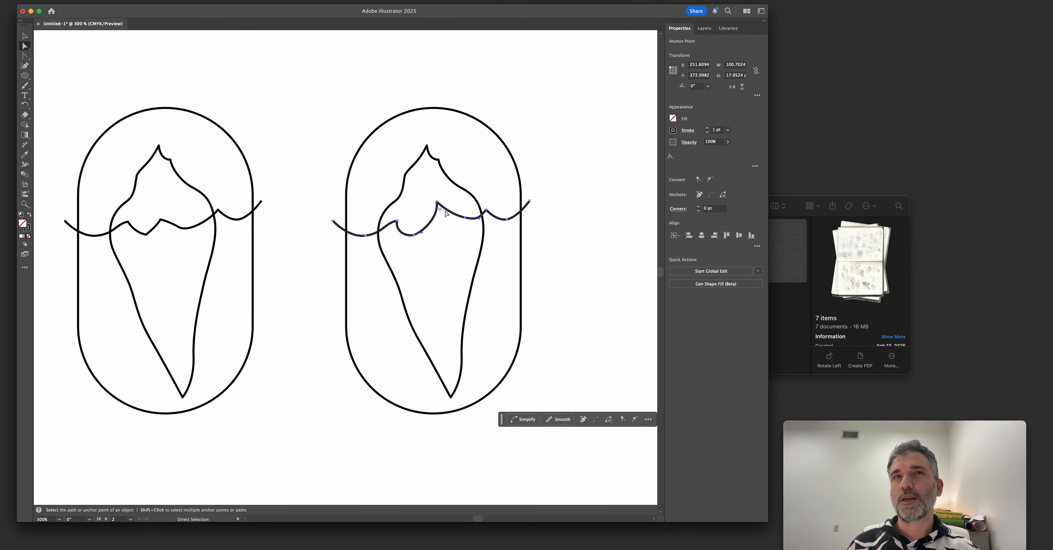
click(447, 234)
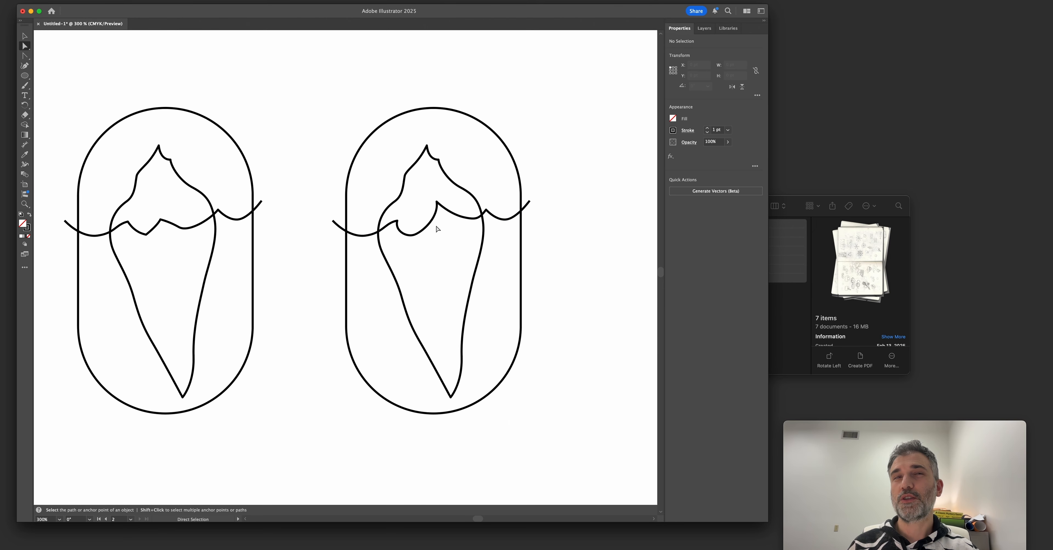
Adjust the scoop's bottom anchor and the left crest's incoming handle to even out the wave.
scroll(437, 228, up, 5)
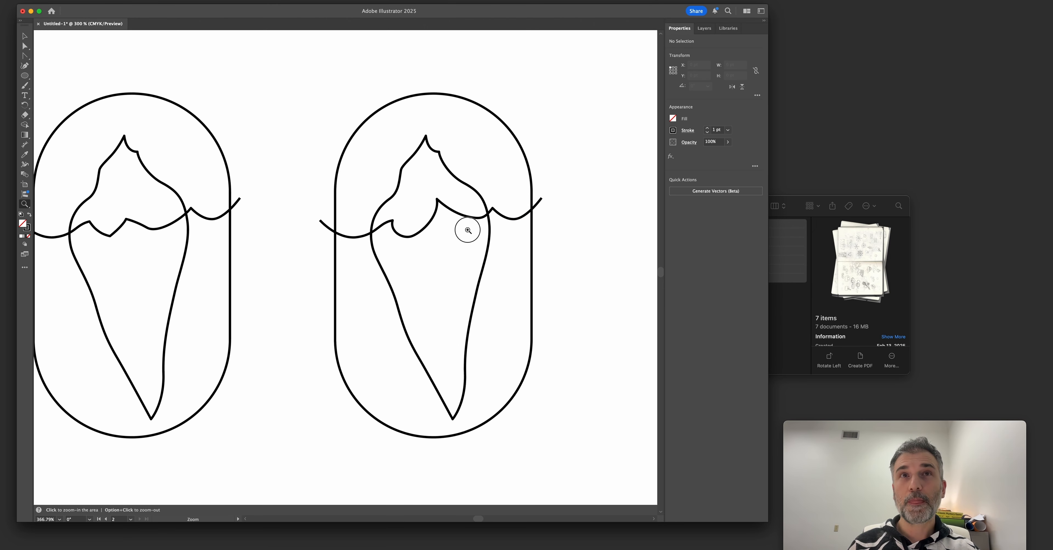
click(419, 233)
drag(412, 239, 420, 243)
click(371, 220)
drag(370, 220, 346, 225)
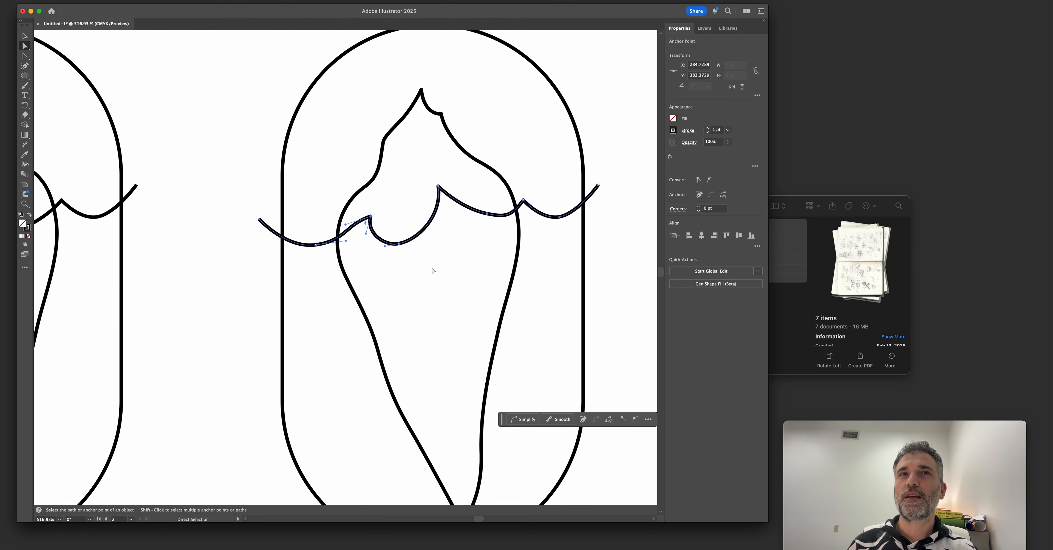
click(422, 281)
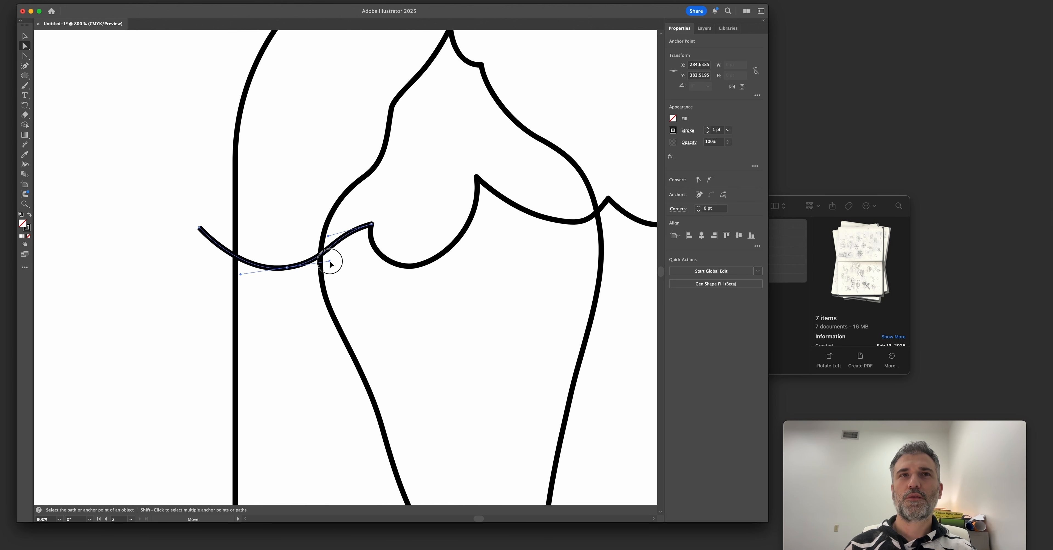
Refine the handle on the curve rising into the waterline's left crest so it flows more smoothly.
mouse_move(330, 263)
mouse_down()
mouse_move(357, 264)
mouse_move(333, 267)
mouse_up()
key(z)
key(a)
drag(336, 230, 344, 211)
click(235, 187)
alt+scroll(268, 278, down, 5)
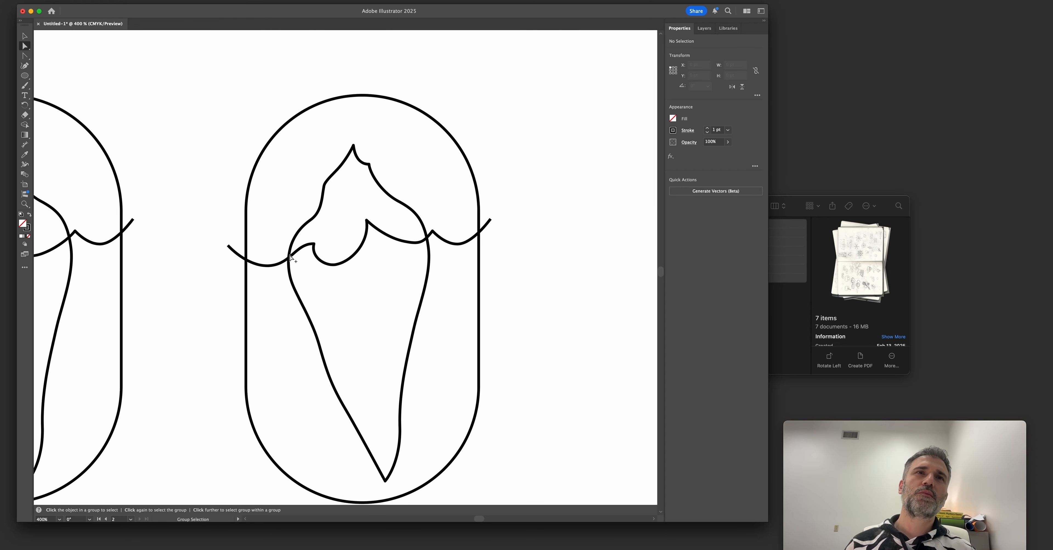
Extend the left crest's lower handle down and to the left so the wave hooks into the scoop.
alt+scroll(289, 257, up, 7)
click(346, 220)
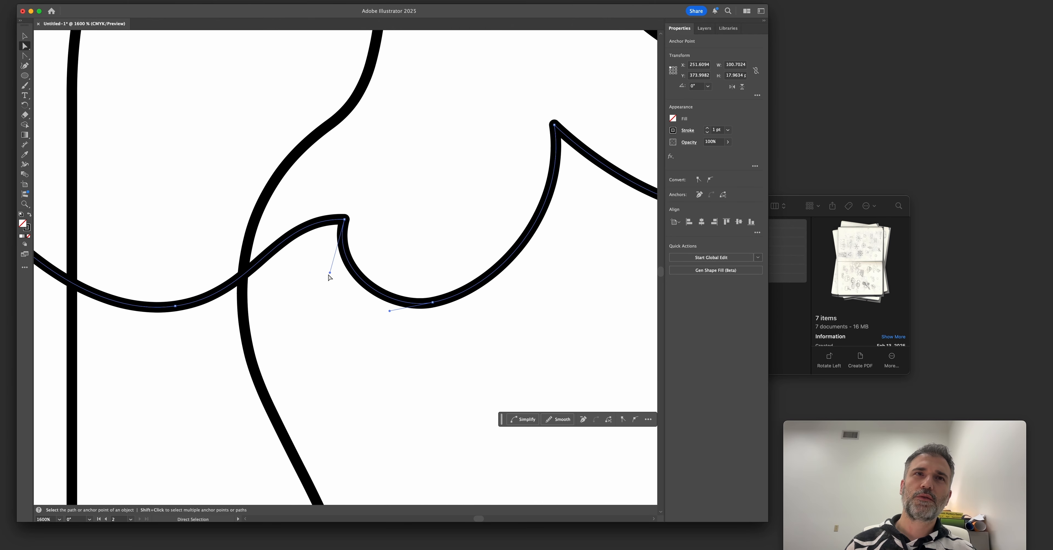
drag(330, 273, 323, 281)
click(332, 320)
alt+scroll(337, 322, down, 7)
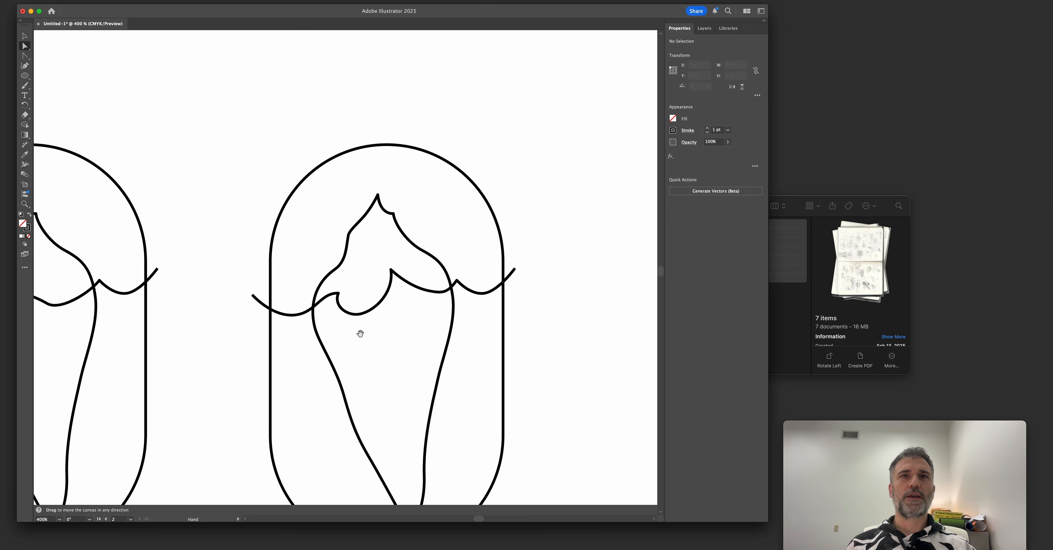
drag(359, 331, 378, 232)
key(v)
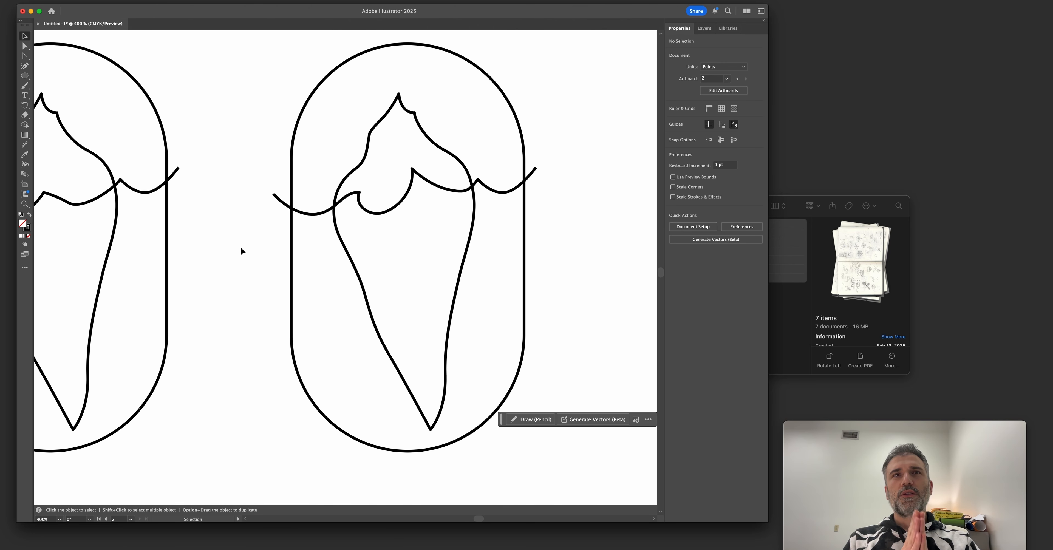
Duplicate the whole revised badge to its right and clear the selection.
alt+scroll(262, 281, down, 2)
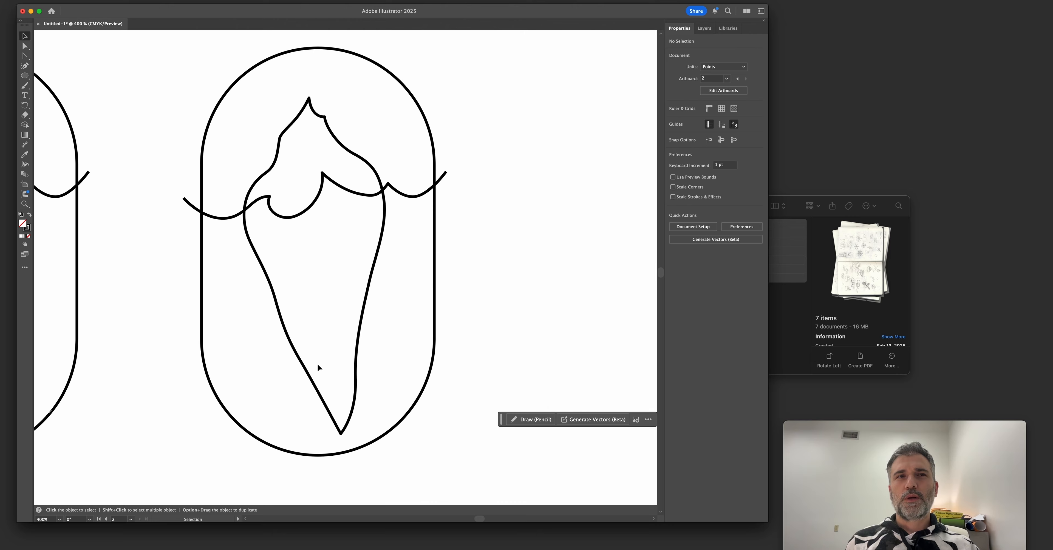
key(h)
drag(389, 115, 134, 470)
scroll(143, 384, right, 3)
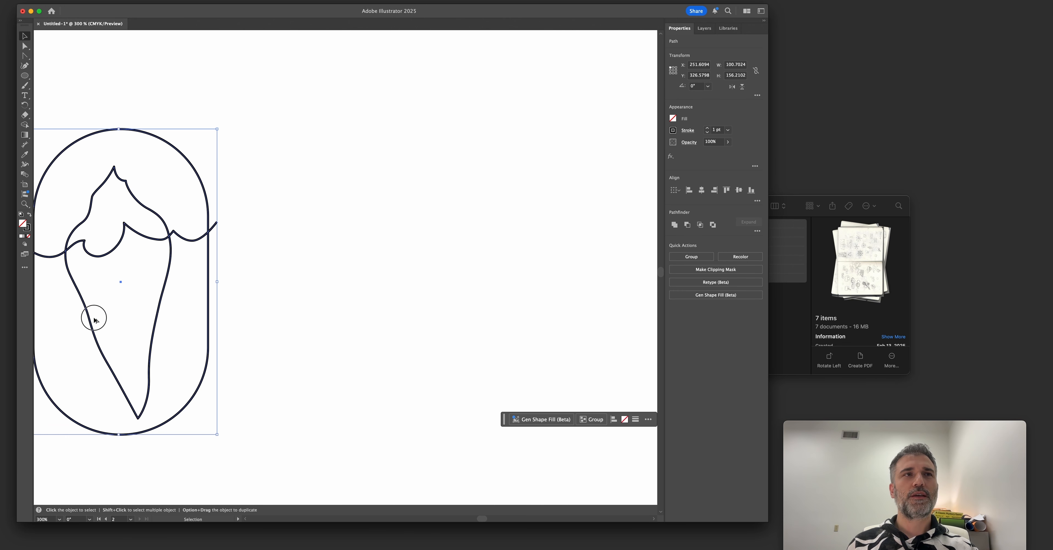
scroll(94, 319, left, 2)
drag(140, 145, 406, 153)
key(super+equal)
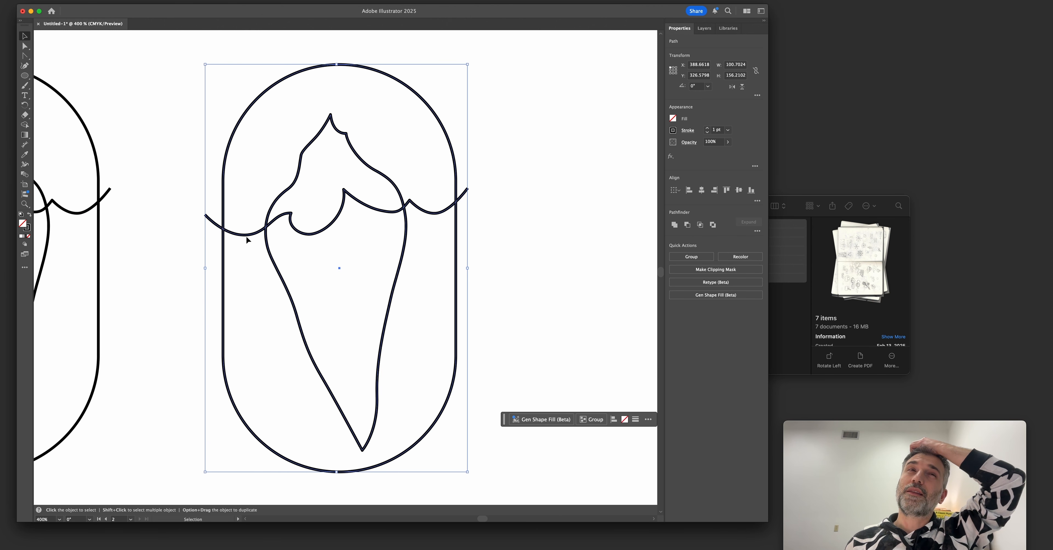
click(196, 237)
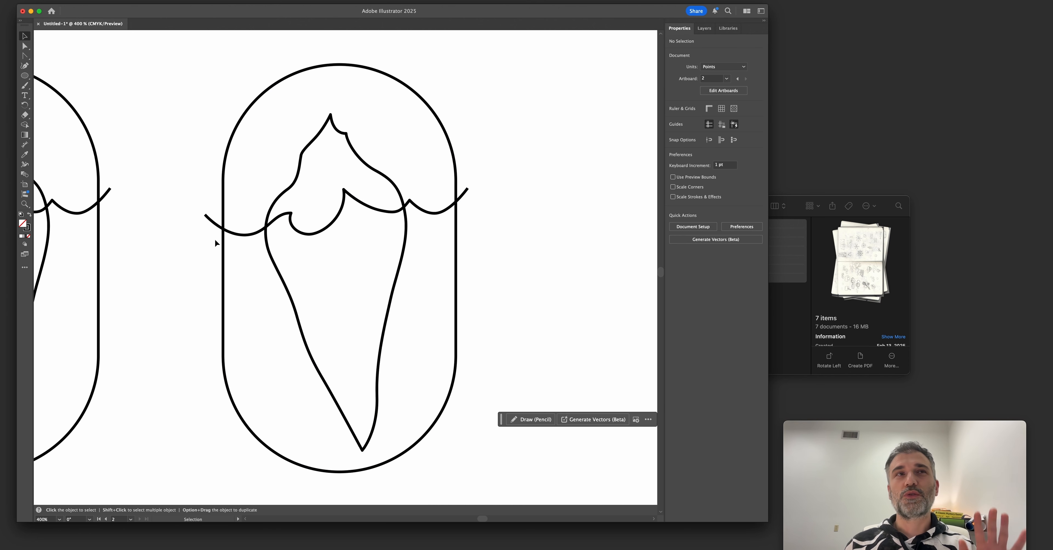
click(224, 247)
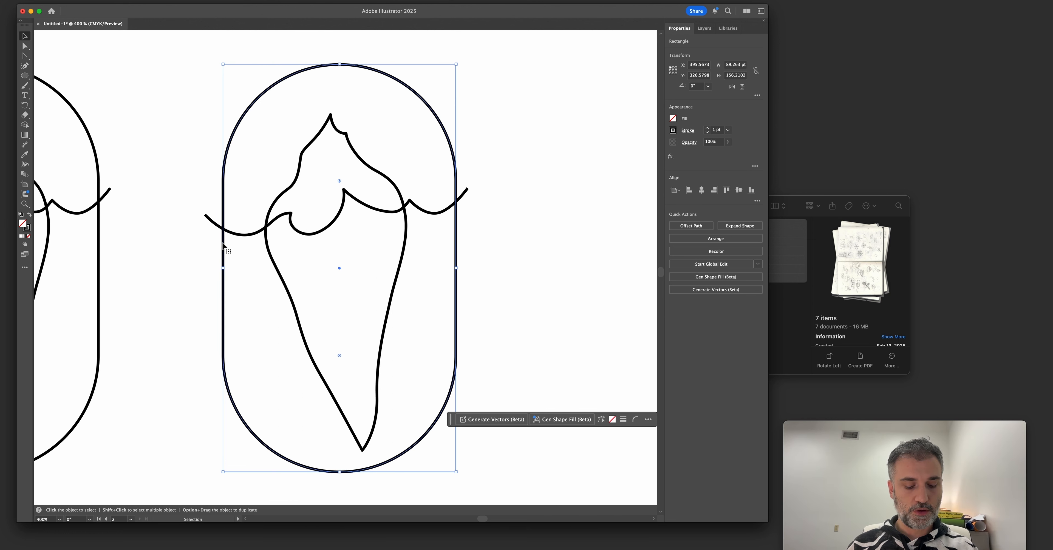
key(a)
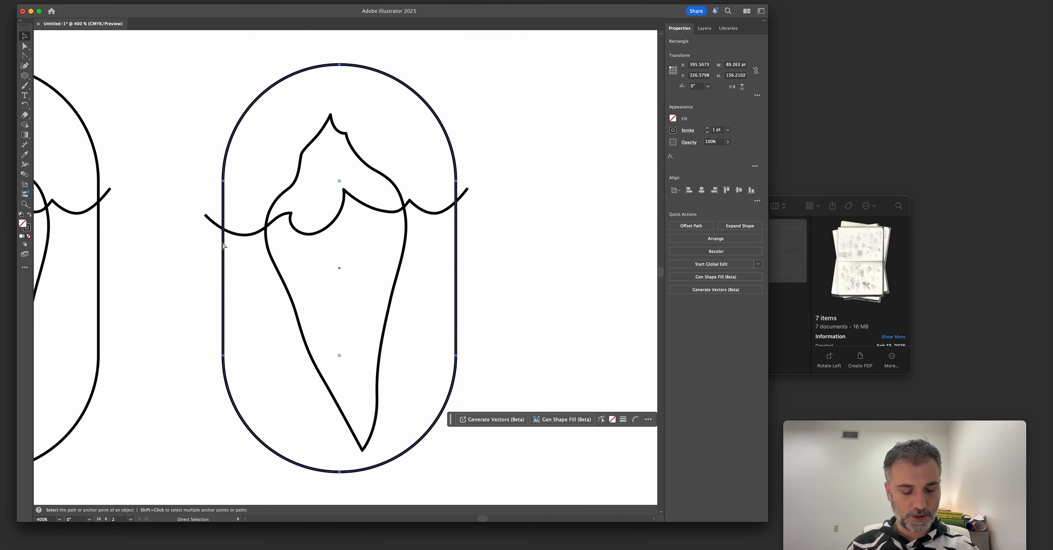
key(v)
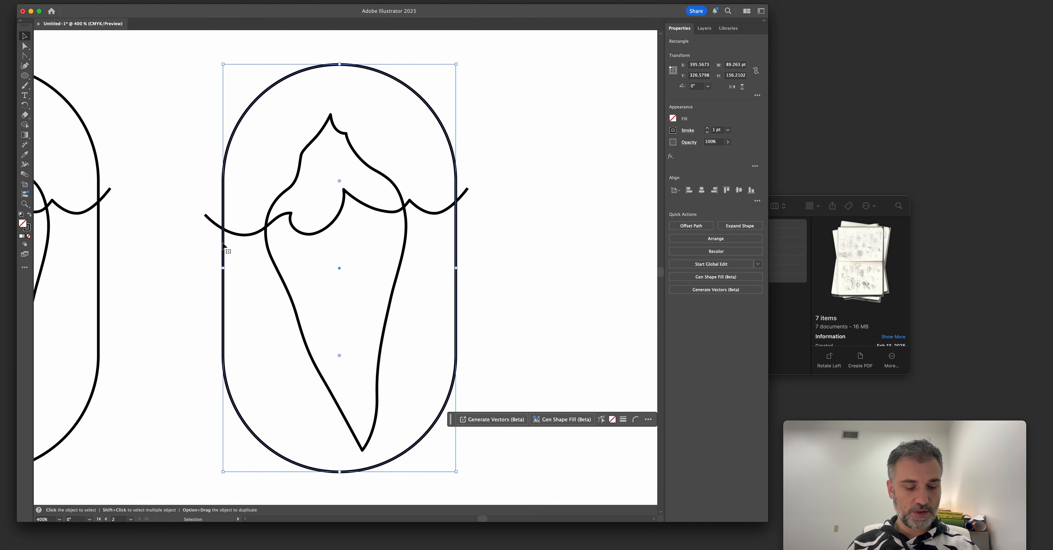
click(237, 157)
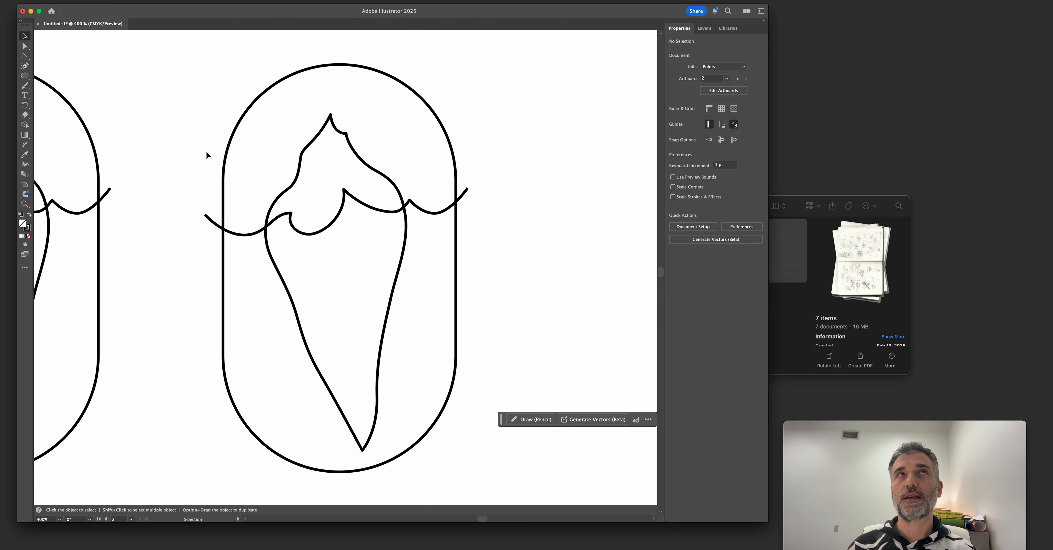
click(230, 176)
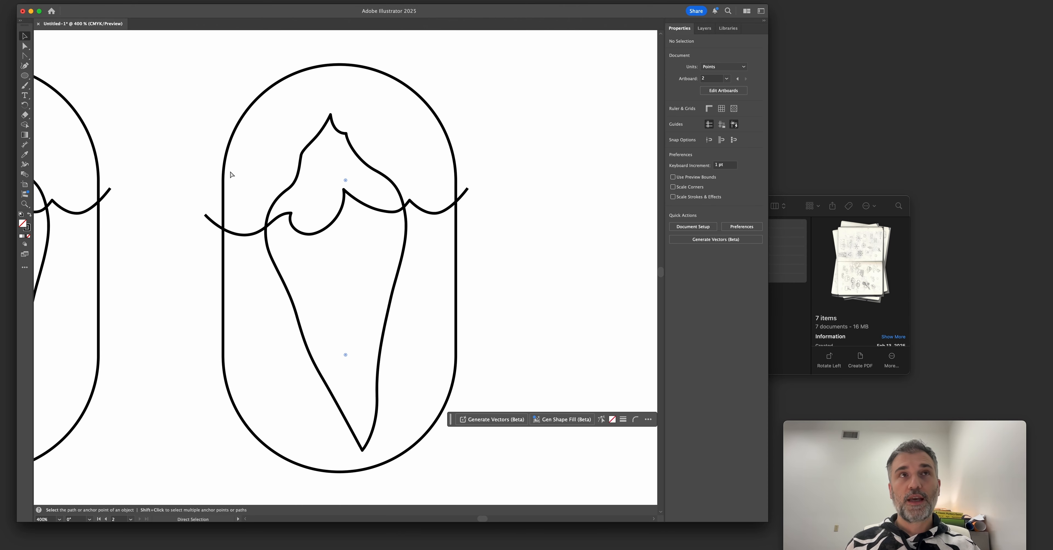
key(a)
key(super+x)
click(195, 155)
key(super+v)
drag(235, 149, 150, 132)
key(super+z)
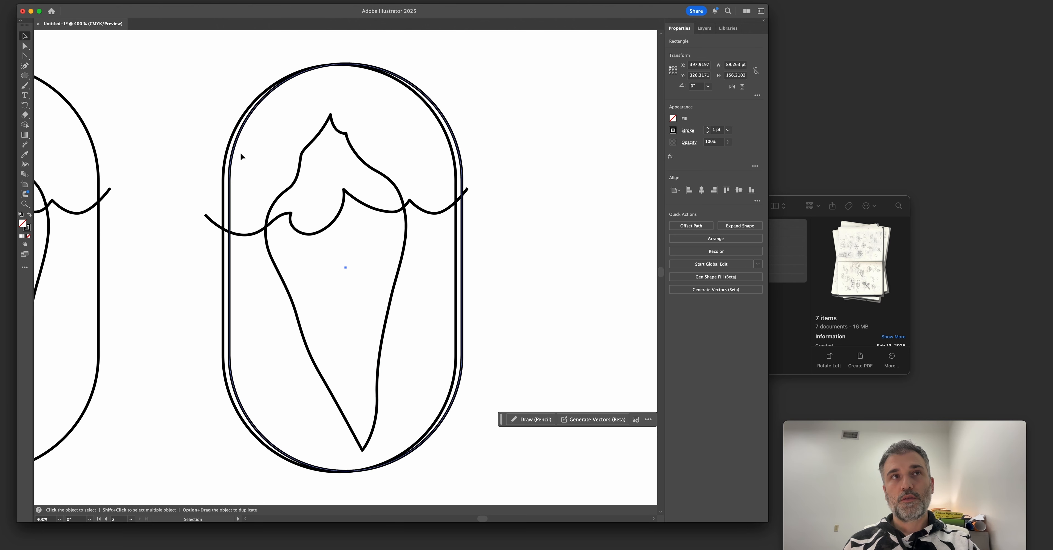
click(240, 154)
click(232, 158)
key(Delete)
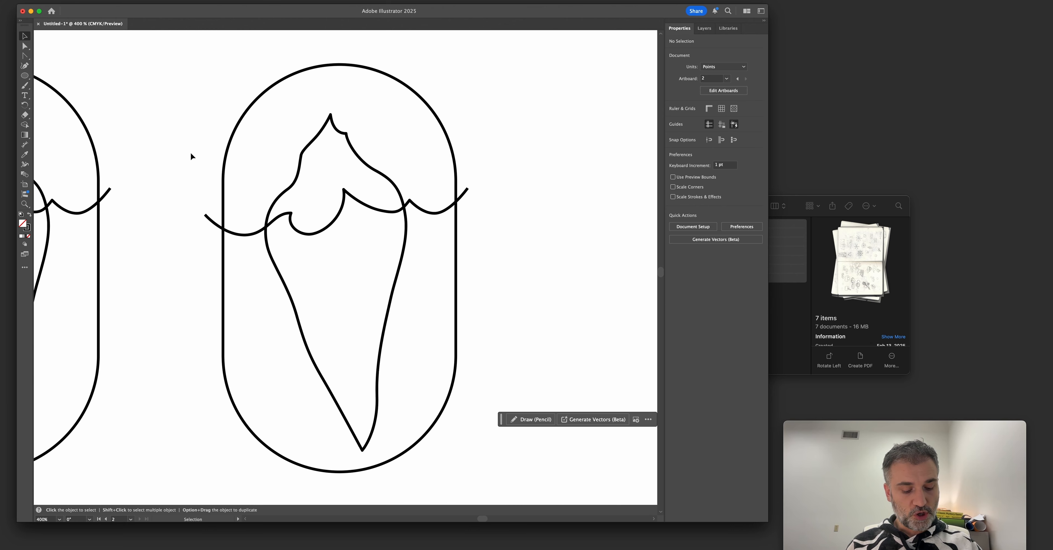
key(super+z)
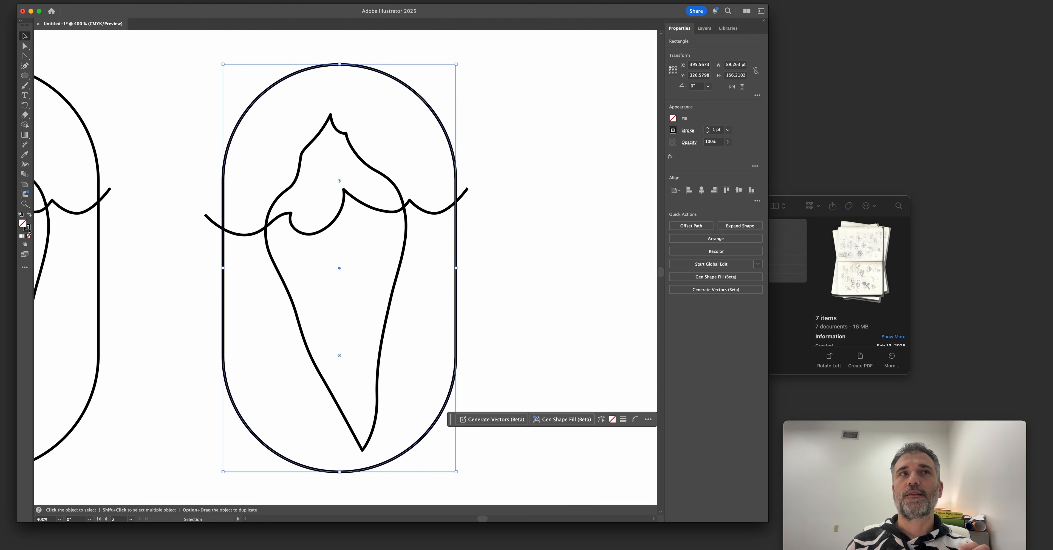
click(79, 215)
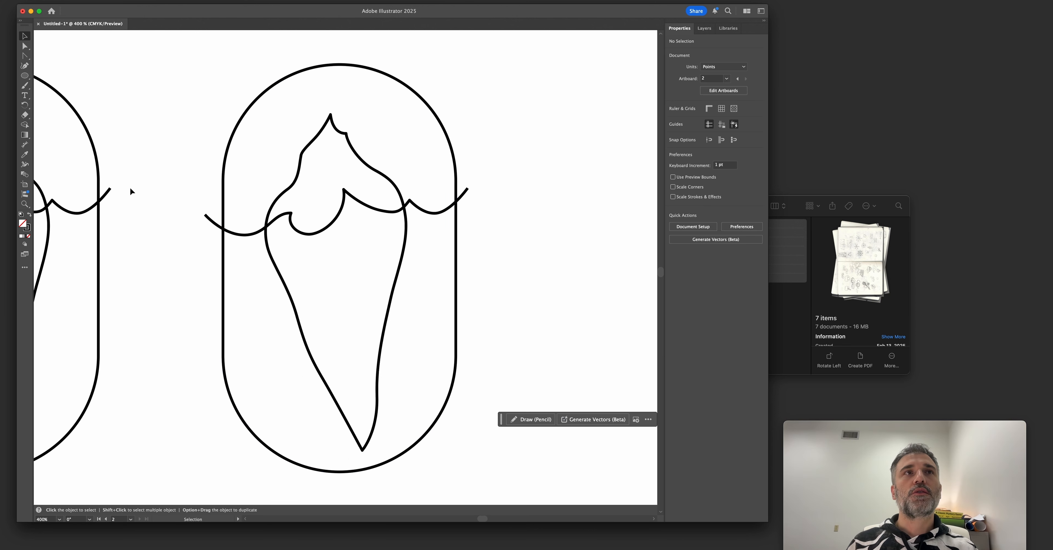
Swap the fill and stroke of the rightmost badge's capsule to make it solid black, and reselect the capsule.
key(a)
key(v)
click(240, 131)
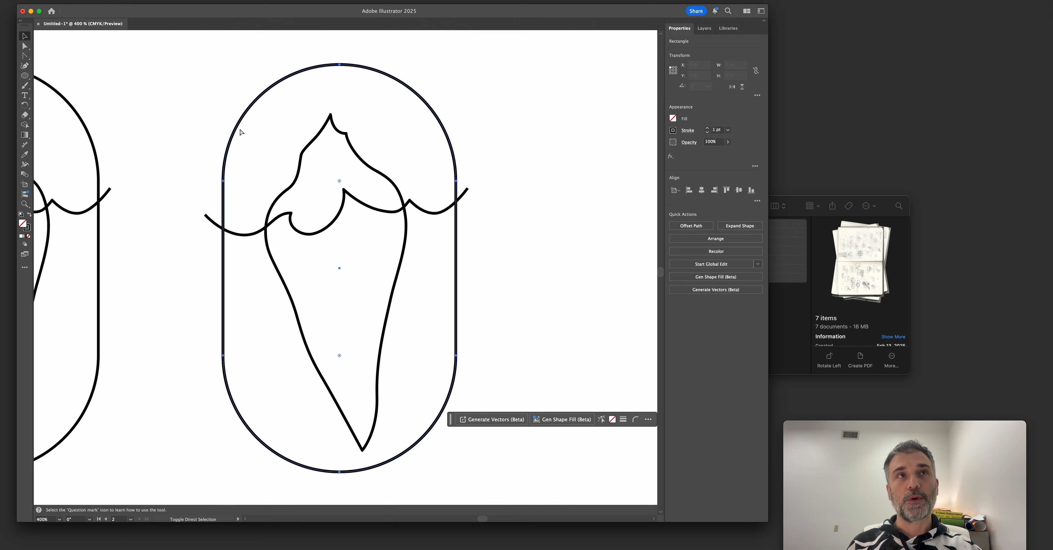
click(29, 214)
click(179, 142)
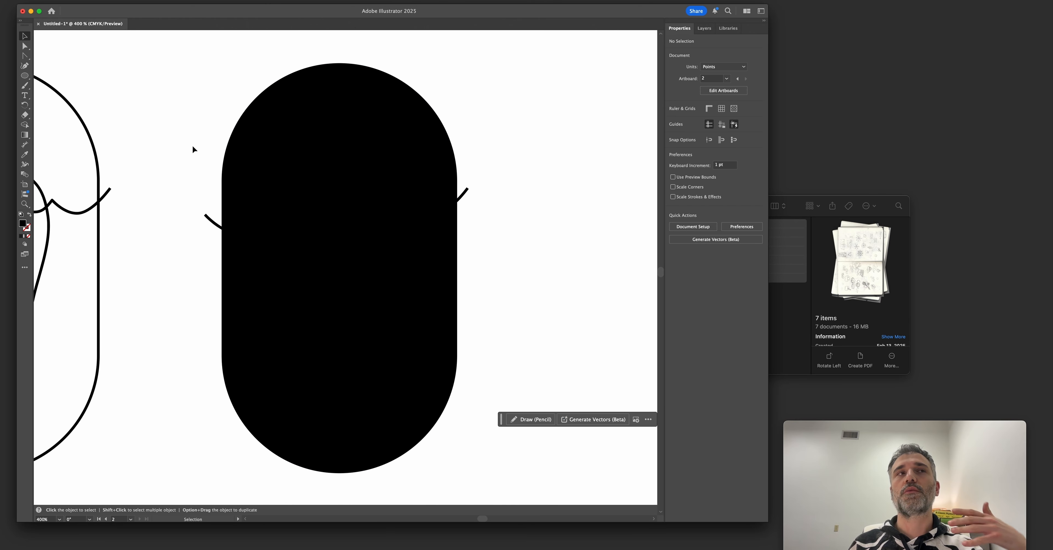
click(243, 227)
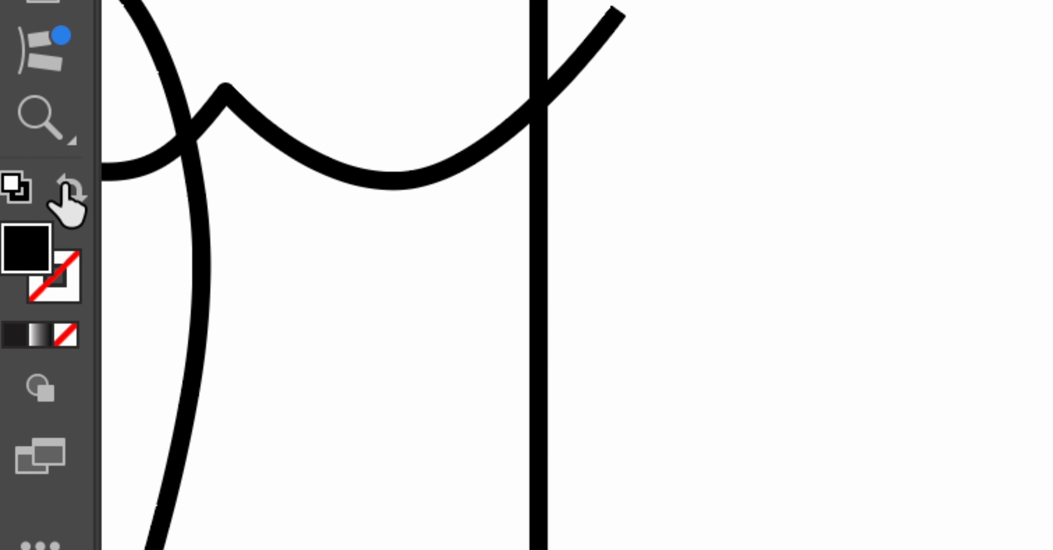
Swap the capsule's fill and stroke back and forth, leaving it filled solid black.
click(66, 185)
click(66, 186)
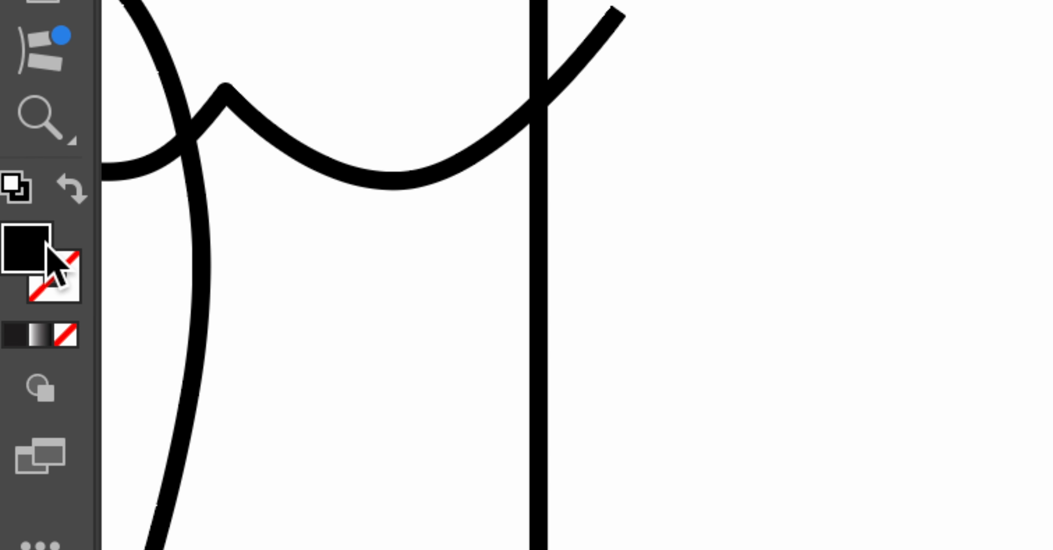
click(67, 190)
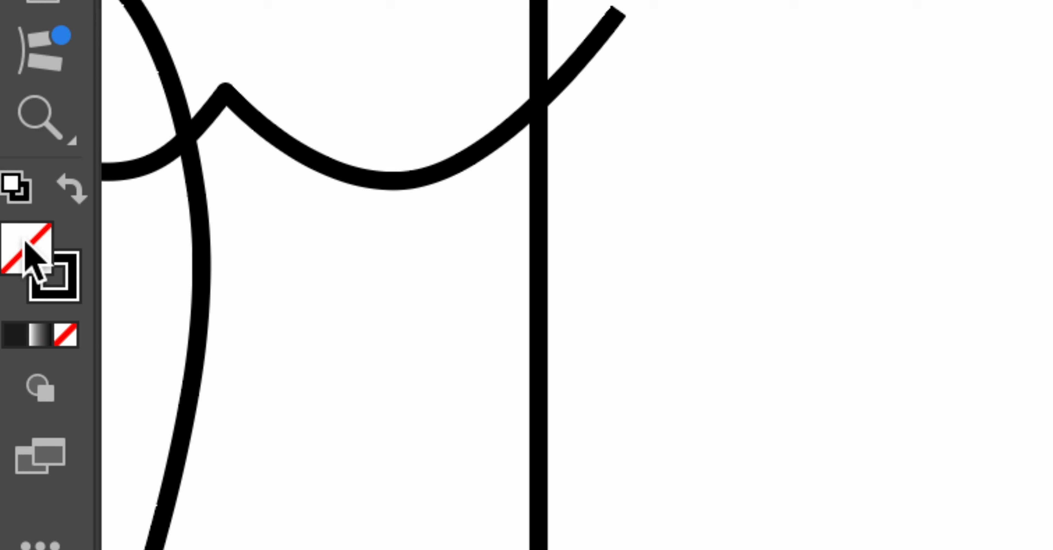
click(72, 188)
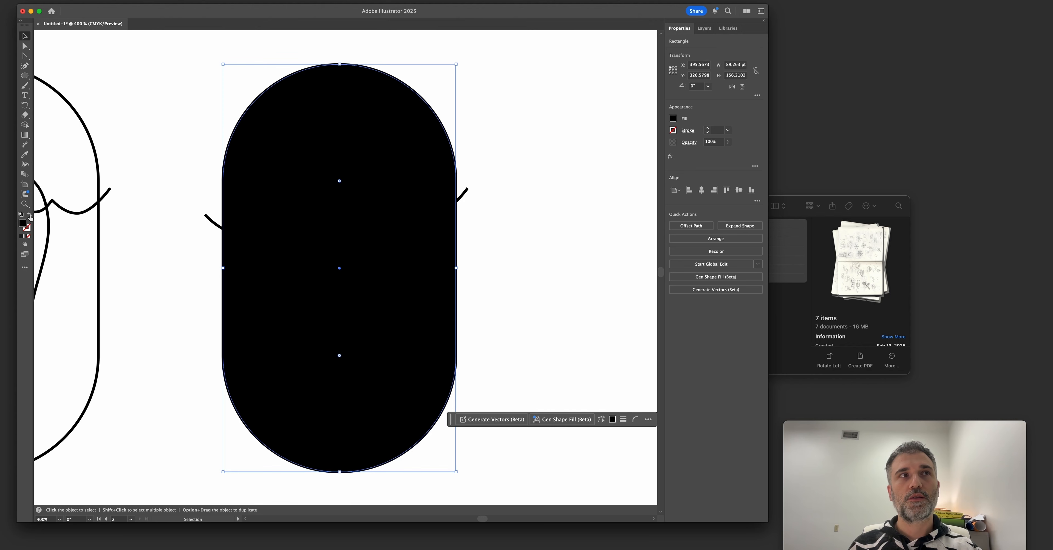
click(30, 216)
click(30, 216)
click(31, 216)
click(30, 216)
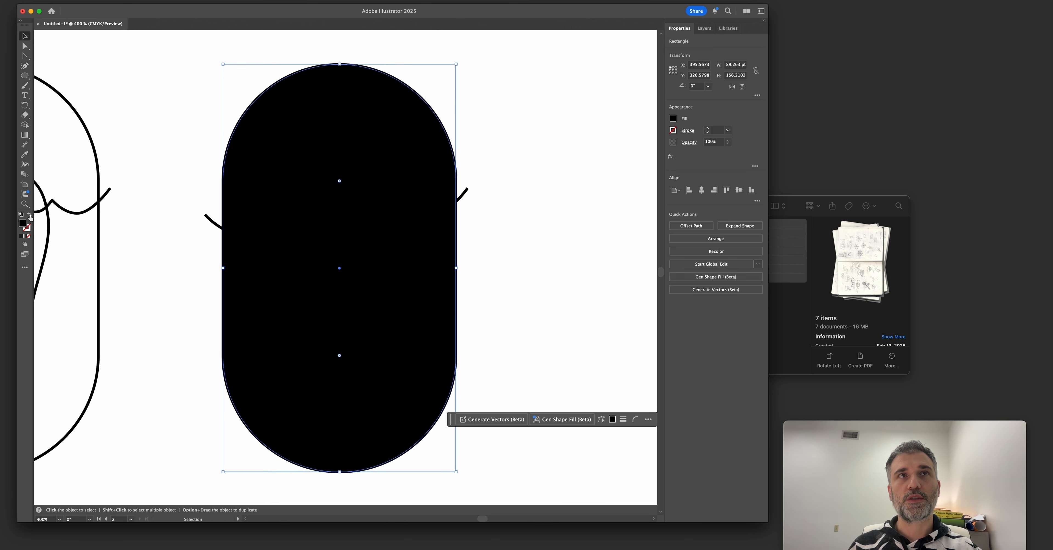
click(30, 216)
click(30, 216)
click(30, 216)
click(31, 216)
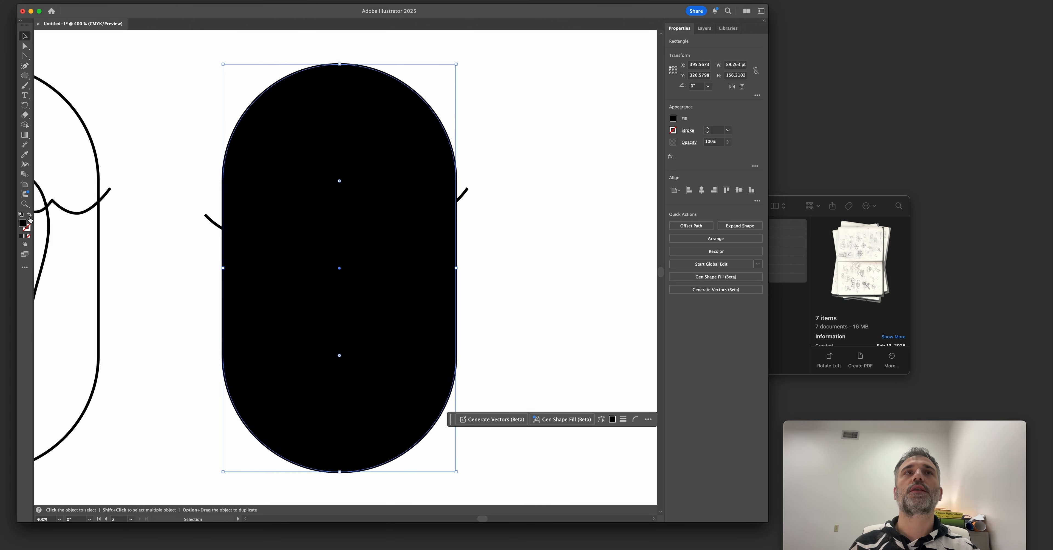
Divide the black capsule along the waterline path and ungroup the resulting pieces.
click(208, 222)
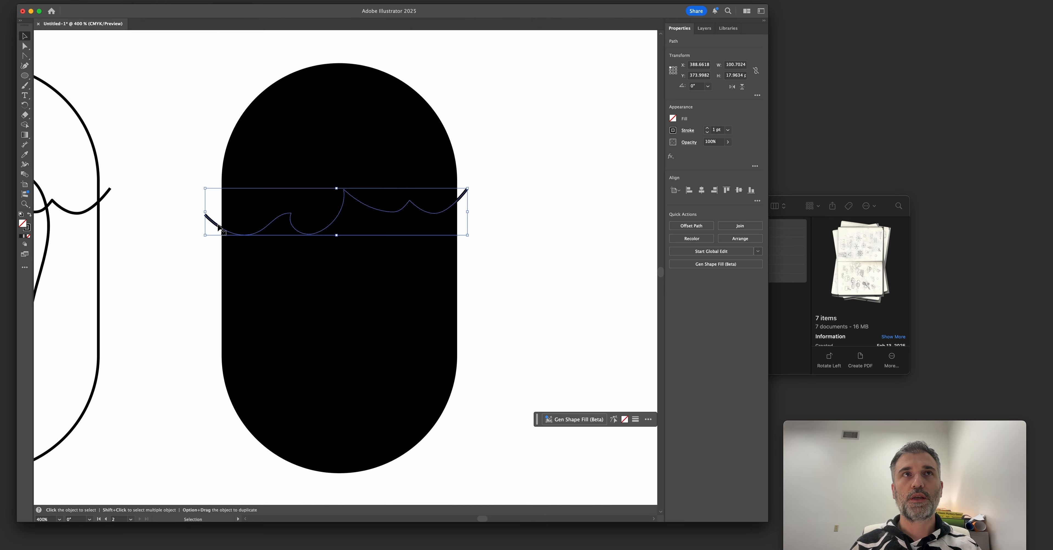
click(267, 284)
shift+click(213, 225)
click(757, 231)
click(671, 277)
right_click(440, 239)
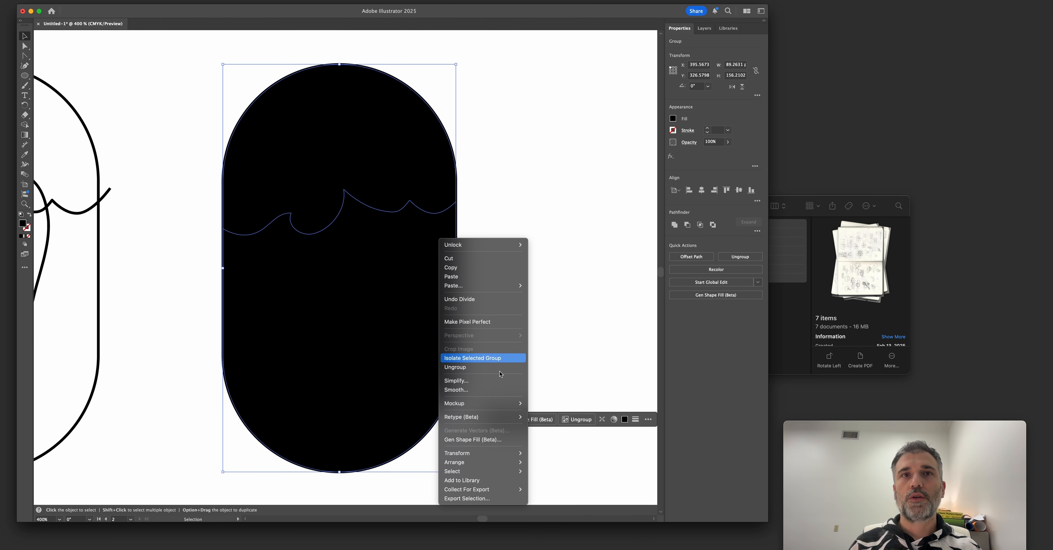
click(483, 377)
click(563, 296)
Select the upper and lower capsule pieces in turn and try moving the lower one aside.
click(410, 290)
click(376, 166)
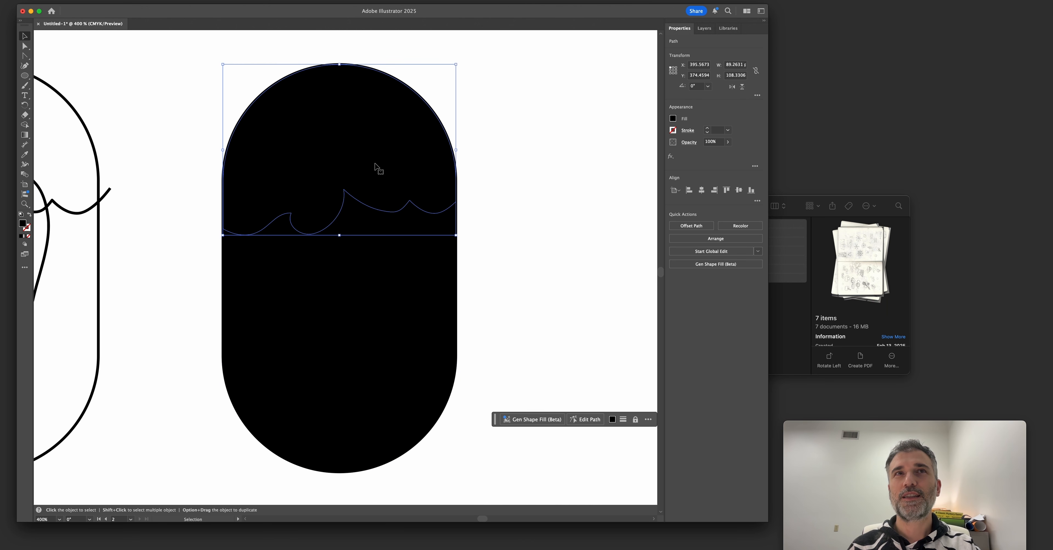
click(534, 229)
click(410, 282)
click(383, 139)
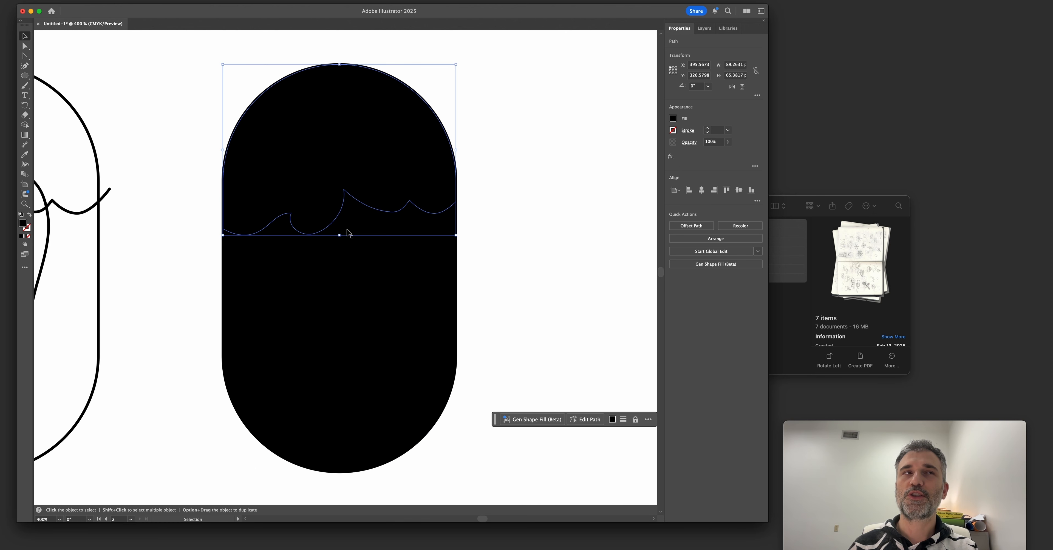
click(188, 237)
drag(287, 262, 476, 287)
key(super+z)
Reduce the lower sea piece's opacity to 48% and lower the upper sky piece's opacity to a much lighter gray.
click(398, 223)
click(728, 142)
drag(727, 152, 707, 154)
click(395, 155)
click(728, 141)
click(698, 152)
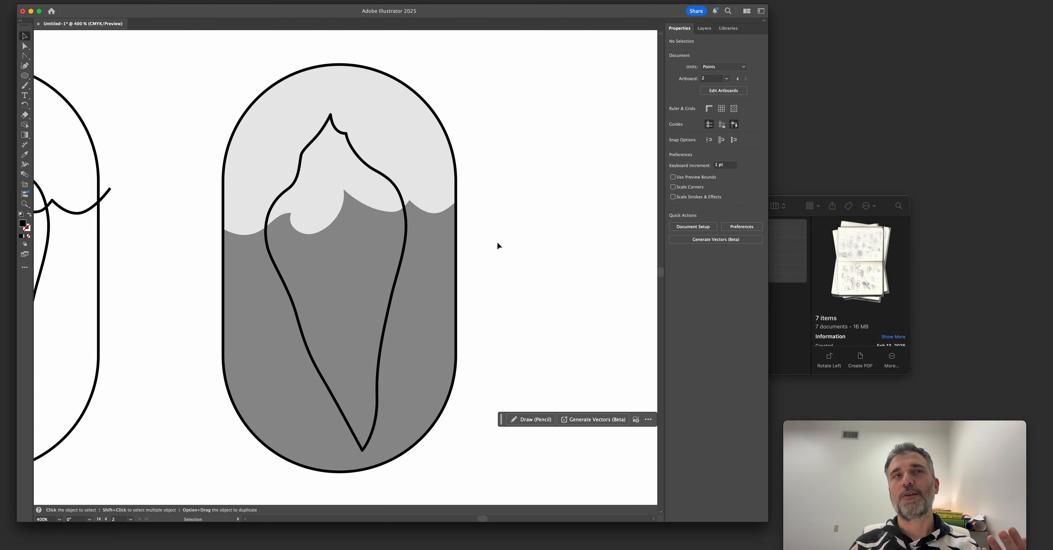
Restore the stroked waterline on top of the two shaded sections and select it.
click(421, 192)
click(429, 245)
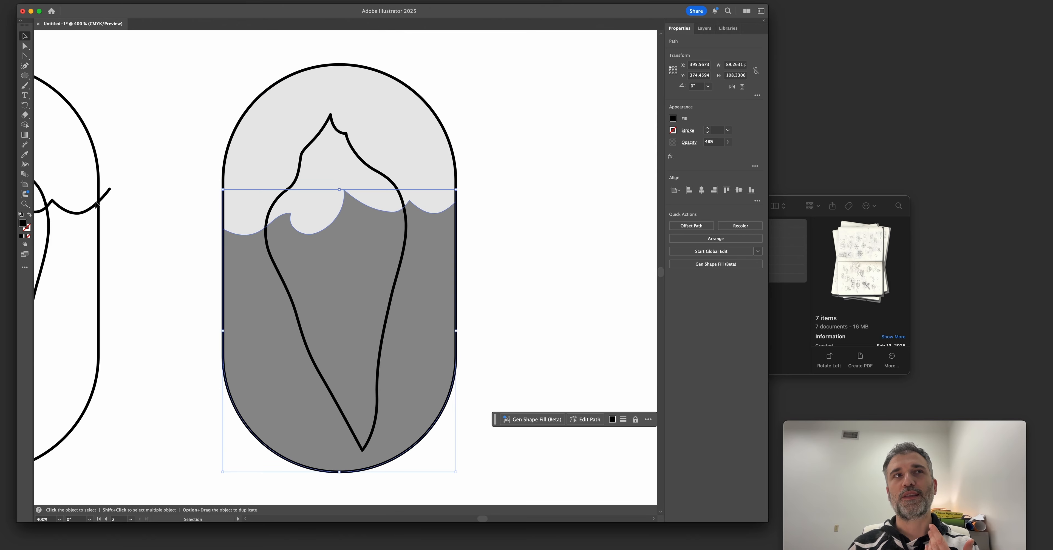
click(172, 211)
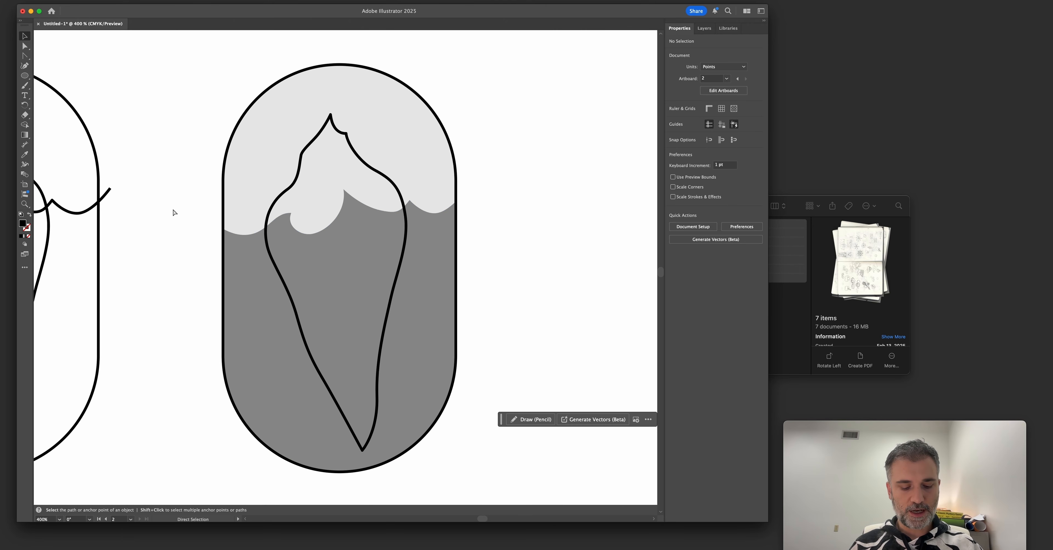
key(super+z)
click(164, 222)
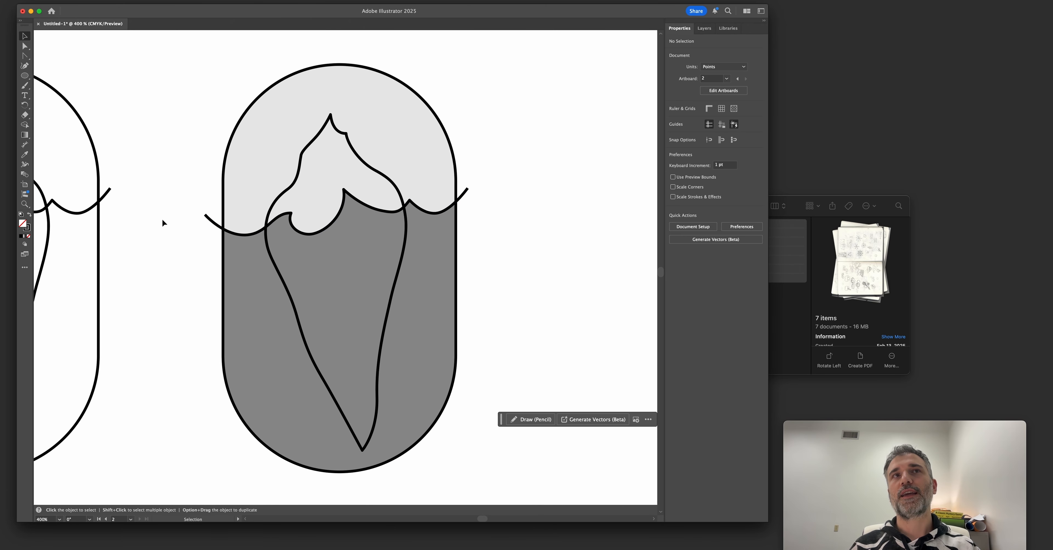
click(209, 220)
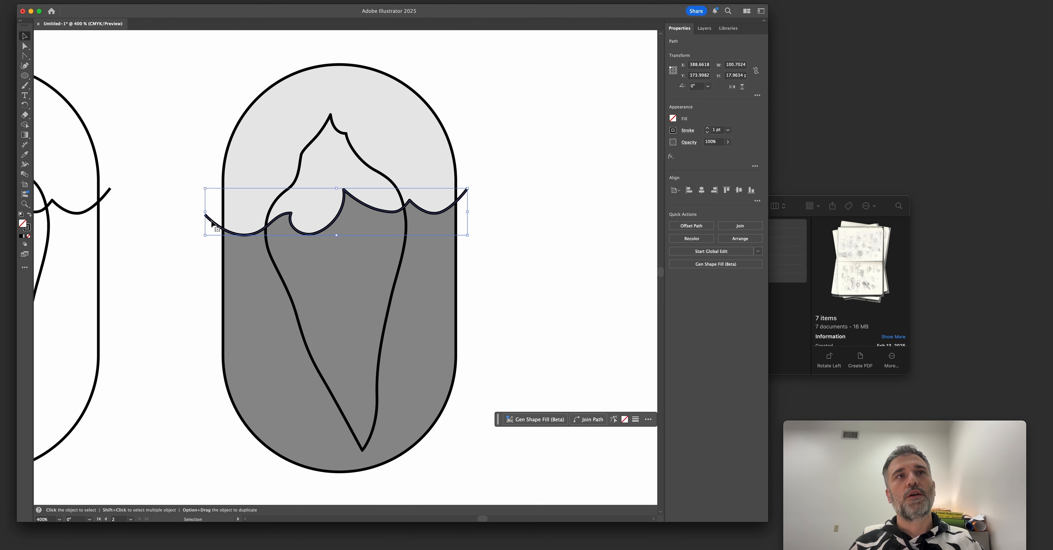
Extend the waterline's left end with a Pen curve that hooks back to the capsule's left edge, then deselect it.
key(z)
drag(216, 226, 220, 237)
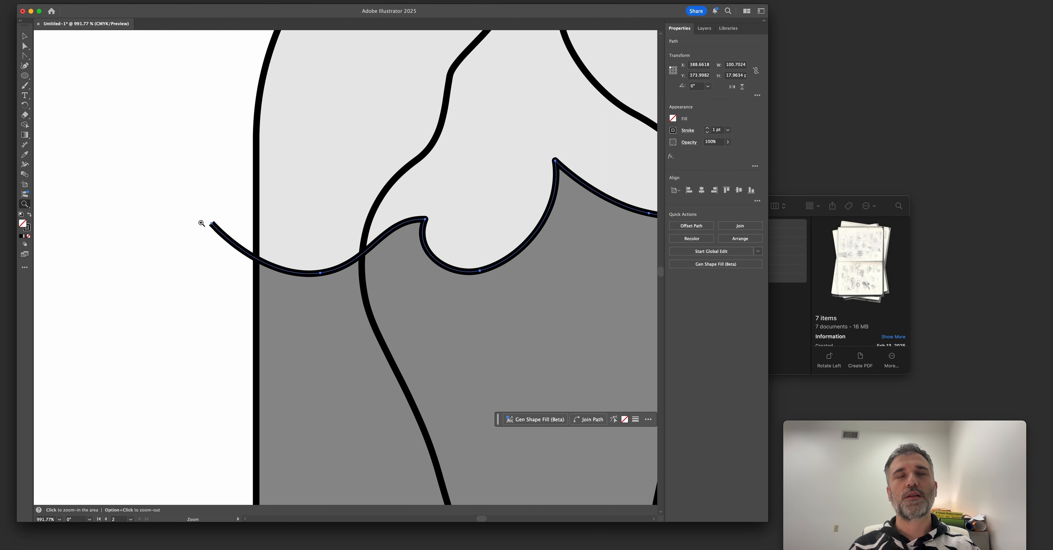
alt+click(328, 247)
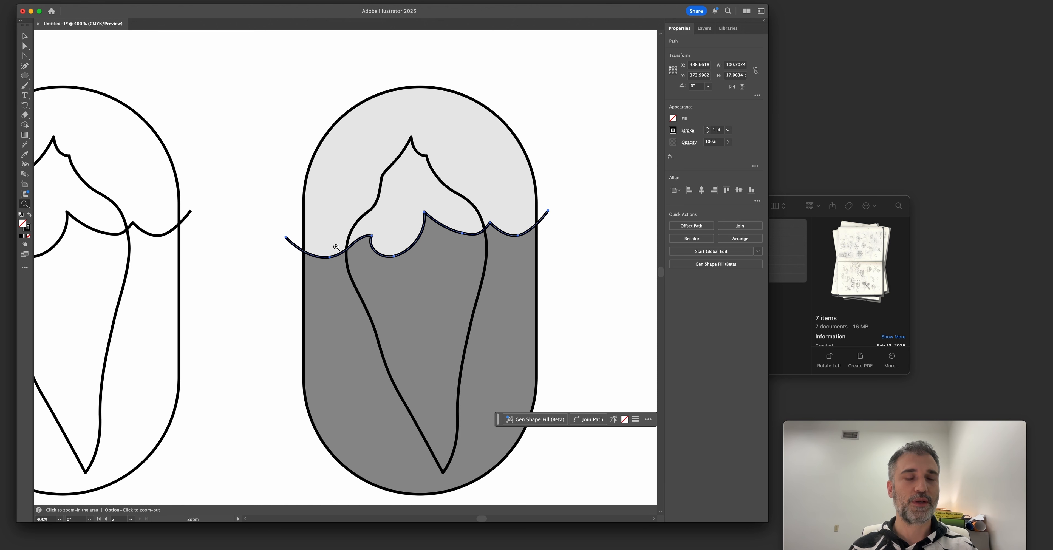
mouse_move(285, 228)
mouse_down()
mouse_move(319, 233)
mouse_move(309, 218)
mouse_move(333, 233)
mouse_move(337, 209)
mouse_move(324, 241)
mouse_move(342, 229)
mouse_up()
key(p)
key(super+z)
key(v)
click(254, 197)
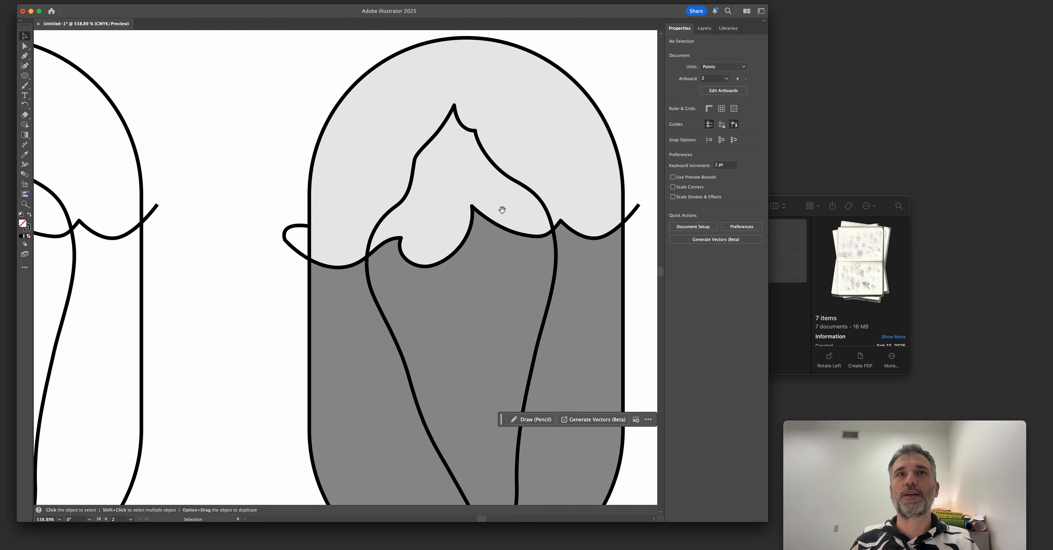
Try hooking the waterline's right end back to the capsule's right edge with a similar curve.
drag(502, 210, 353, 246)
key(super+minus)
key(super+minus)
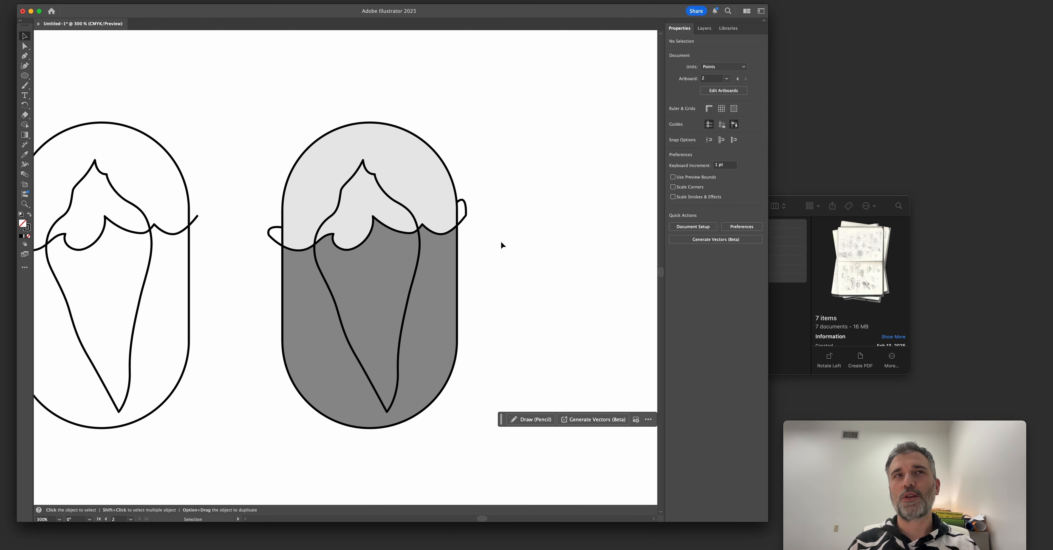
click(460, 206)
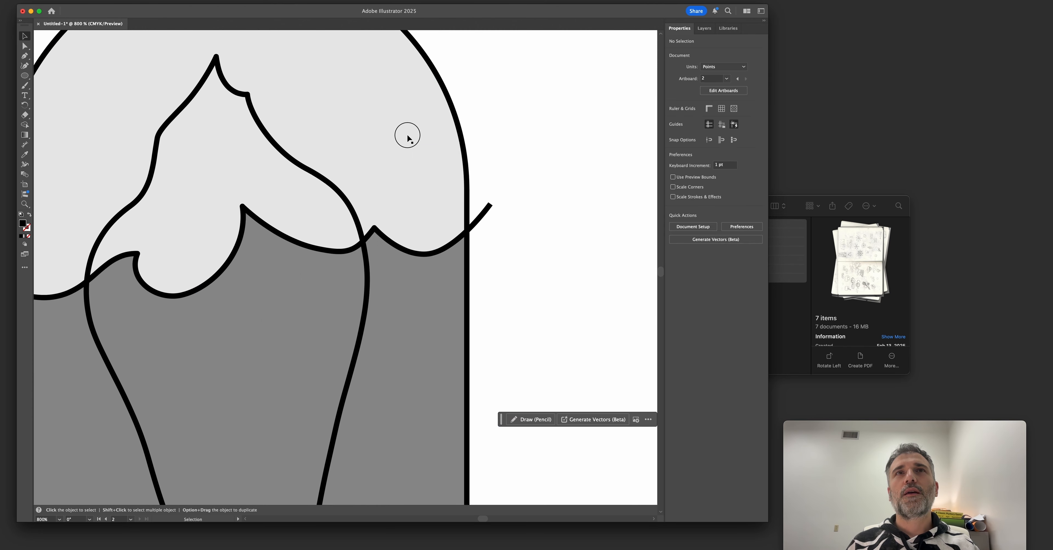
drag(406, 136, 374, 168)
key(super+z)
drag(441, 295, 433, 299)
key(super+z)
shift+click(420, 181)
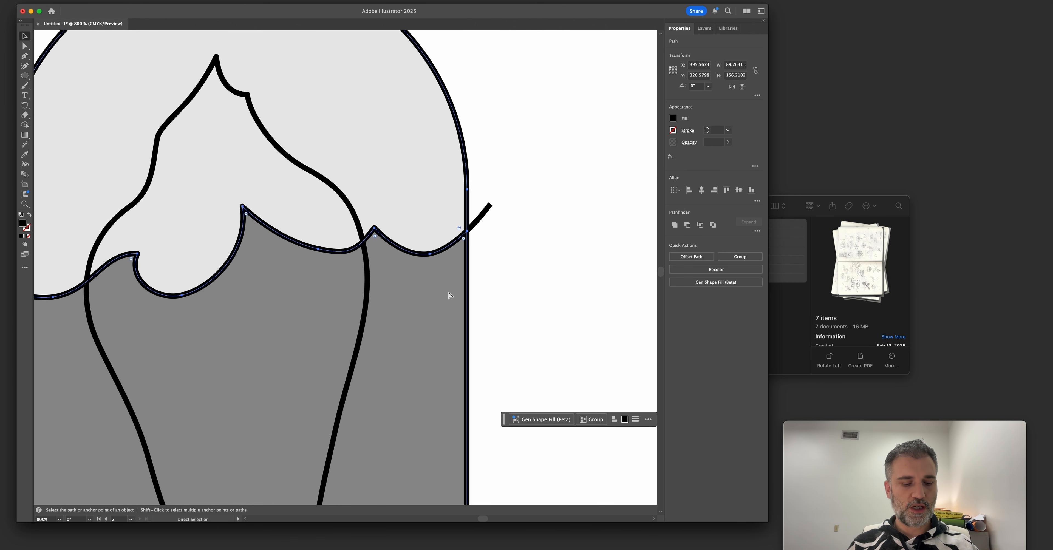
key(super+shift+a)
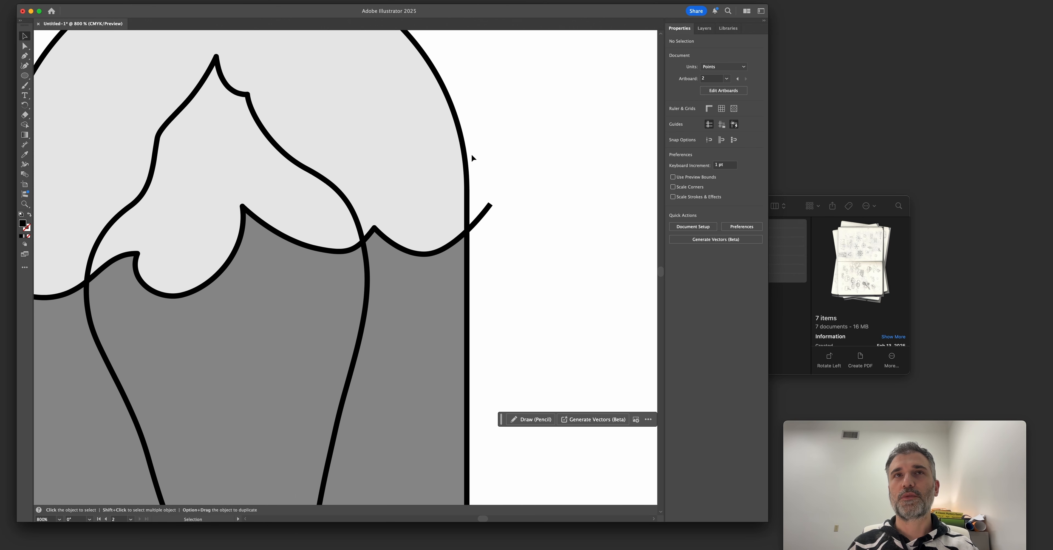
Select the waterline and display its crossing with the capsule's right edge in outline mode.
scroll(472, 157, up, 4)
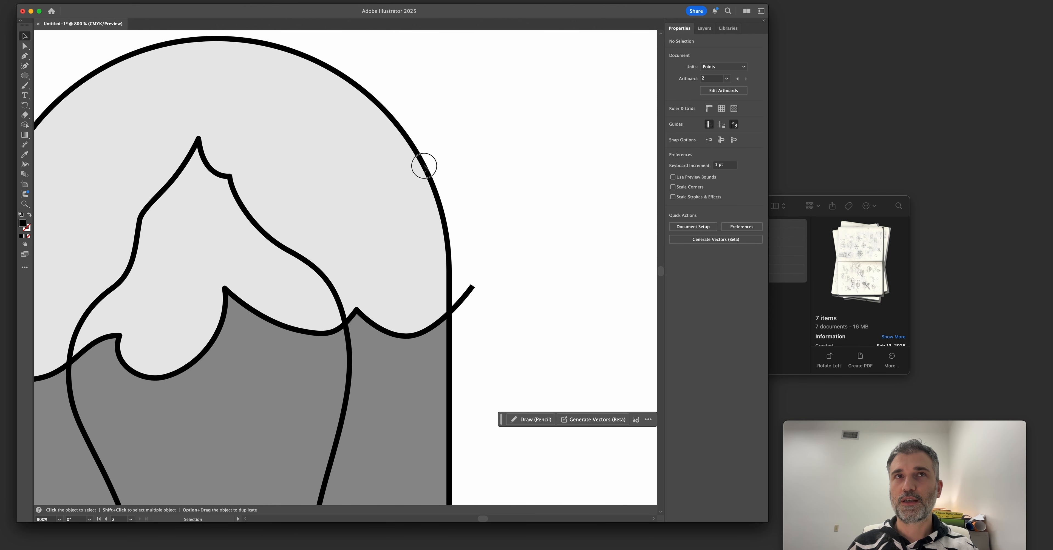
key(z)
drag(426, 292, 498, 270)
key(space)
key(v)
click(467, 236)
key(z)
drag(423, 266, 545, 314)
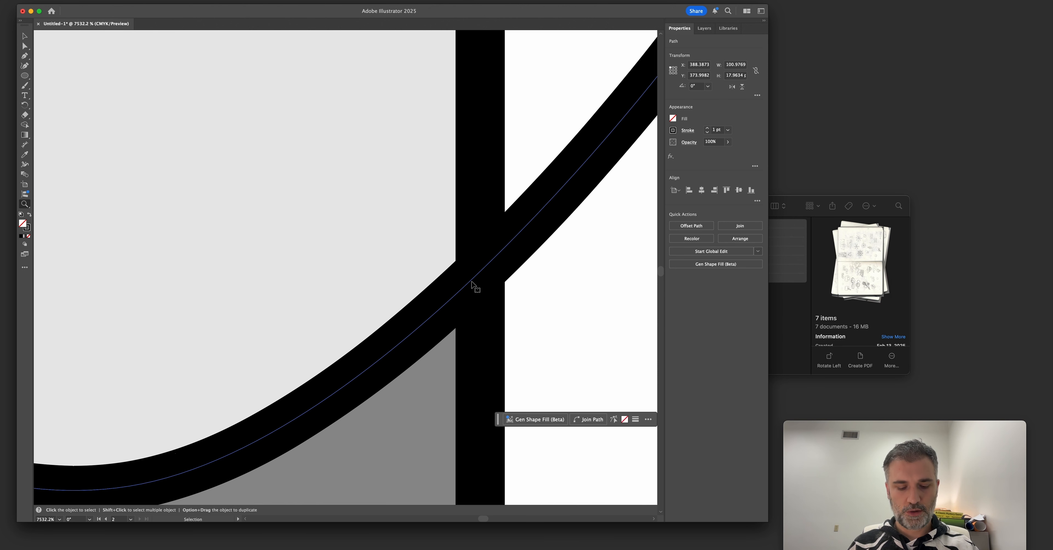
key(super+y)
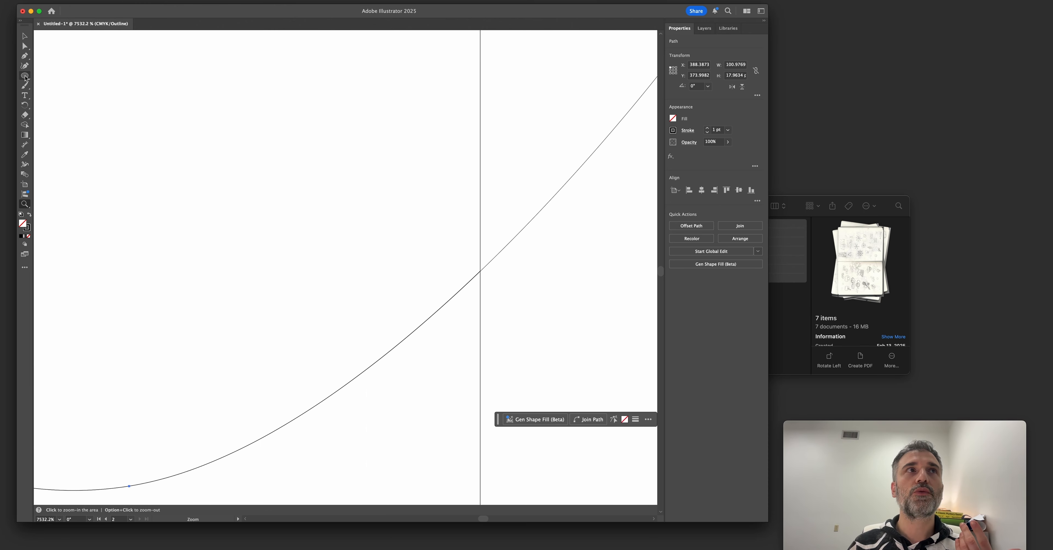
Add an anchor point to the waterline exactly where it crosses the capsule's right edge.
click(24, 56)
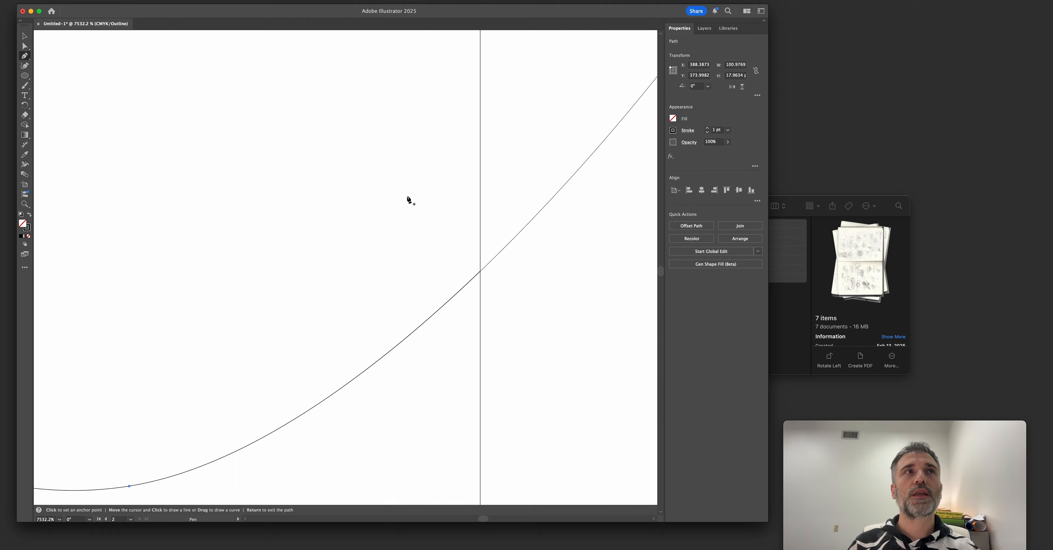
key(v)
key(super+minus)
key(super+minus)
key(super+minus)
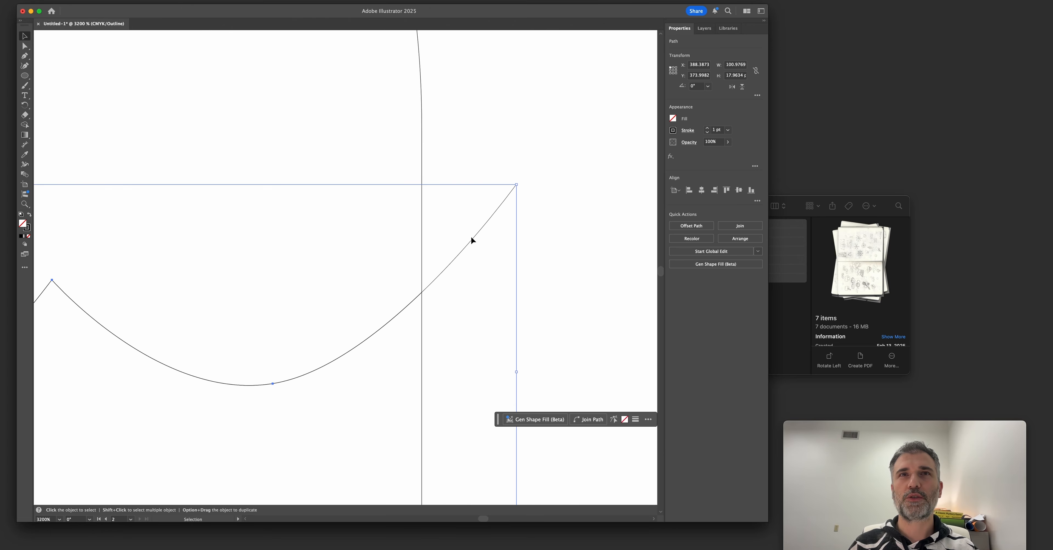
key(super+y)
key(super+y)
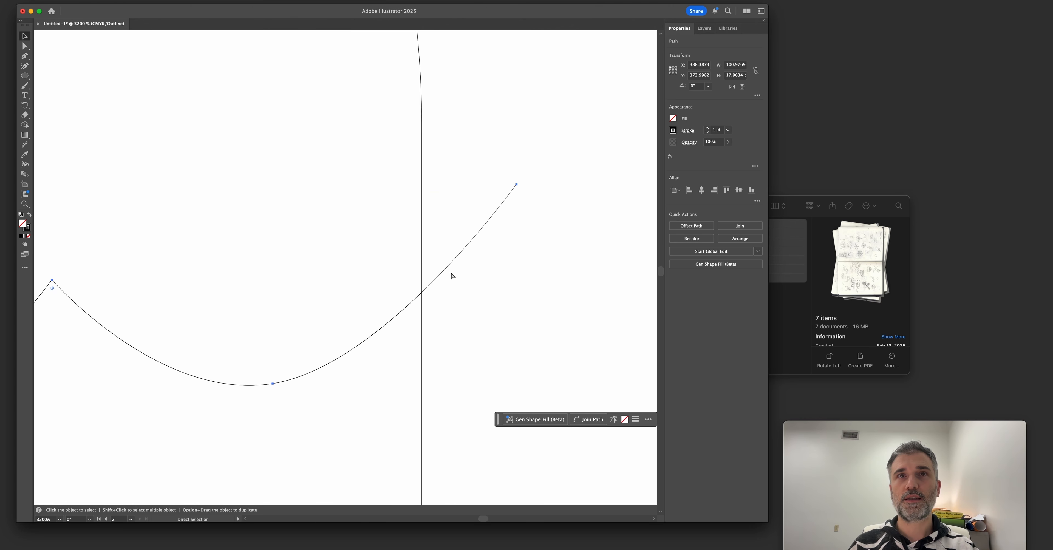
scroll(427, 299, up, 5)
drag(427, 341, 414, 312)
key(p)
click(394, 313)
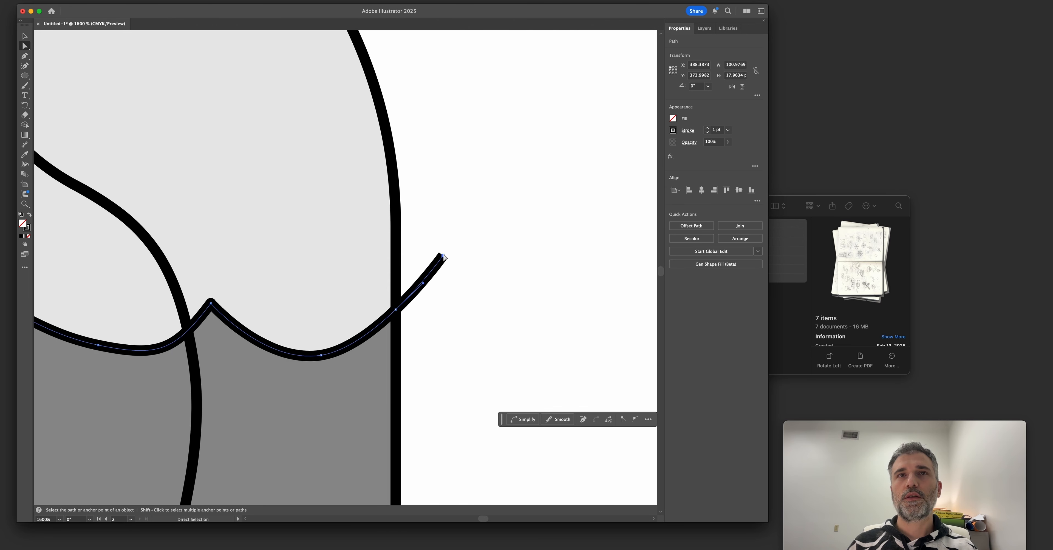
Return to preview mode, delete the waterline's overhanging right end beyond the capsule edge, and clear the selection.
click(442, 257)
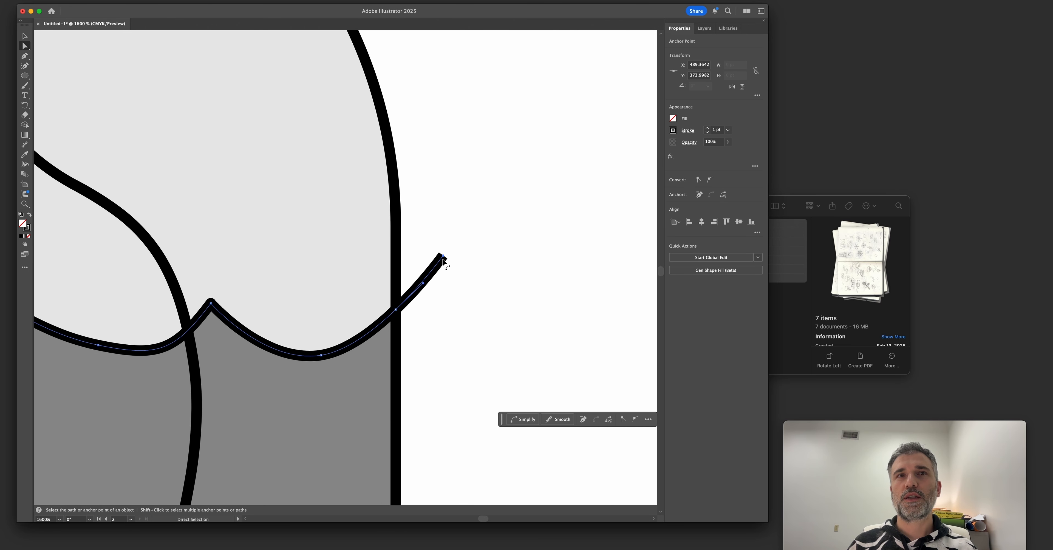
key(Delete)
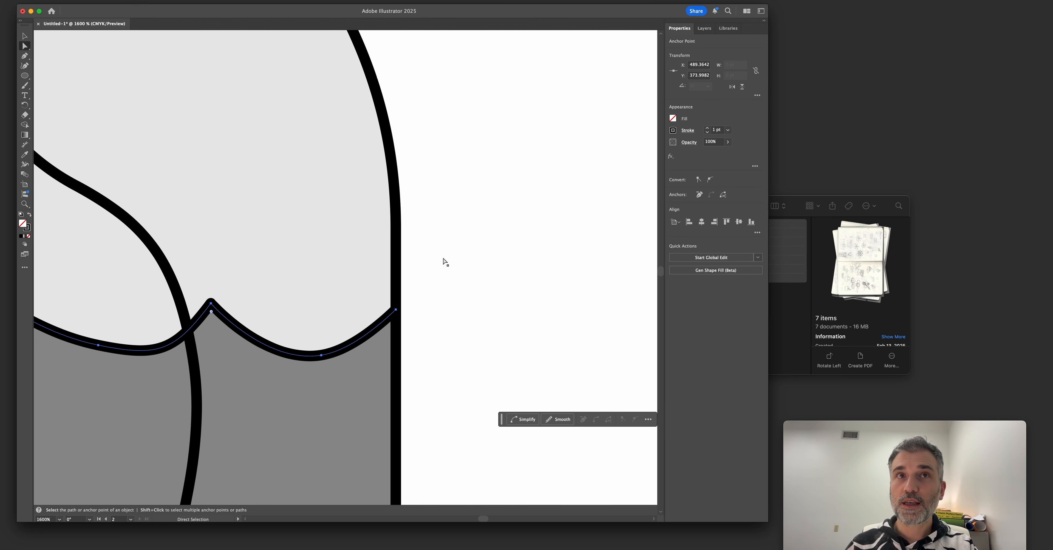
click(436, 322)
Add an anchor point to the waterline exactly where it crosses the capsule's left edge, using outline mode for precision.
scroll(436, 322, down, 1)
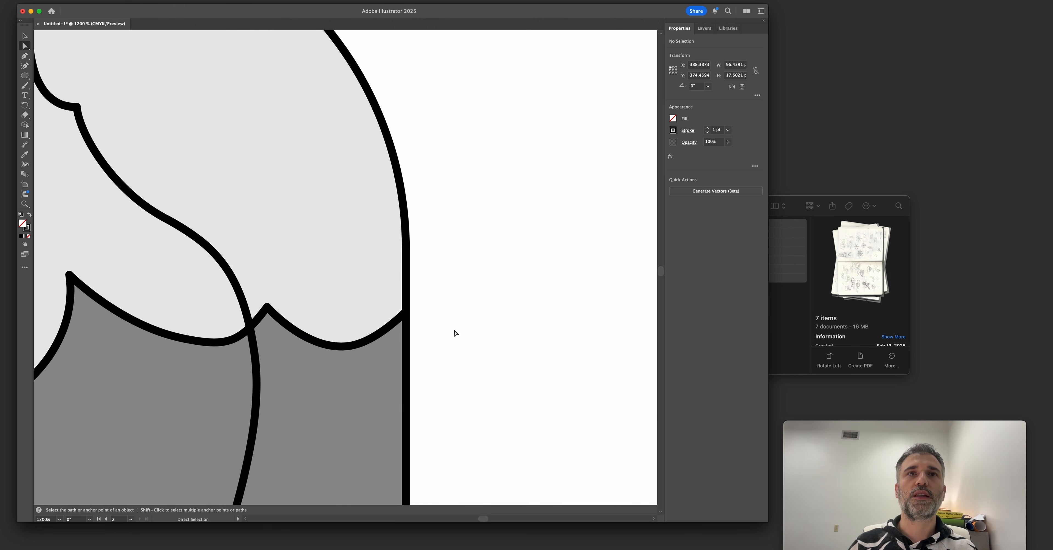
scroll(454, 334, down, 3)
scroll(210, 361, up, 5)
scroll(221, 379, down, 3)
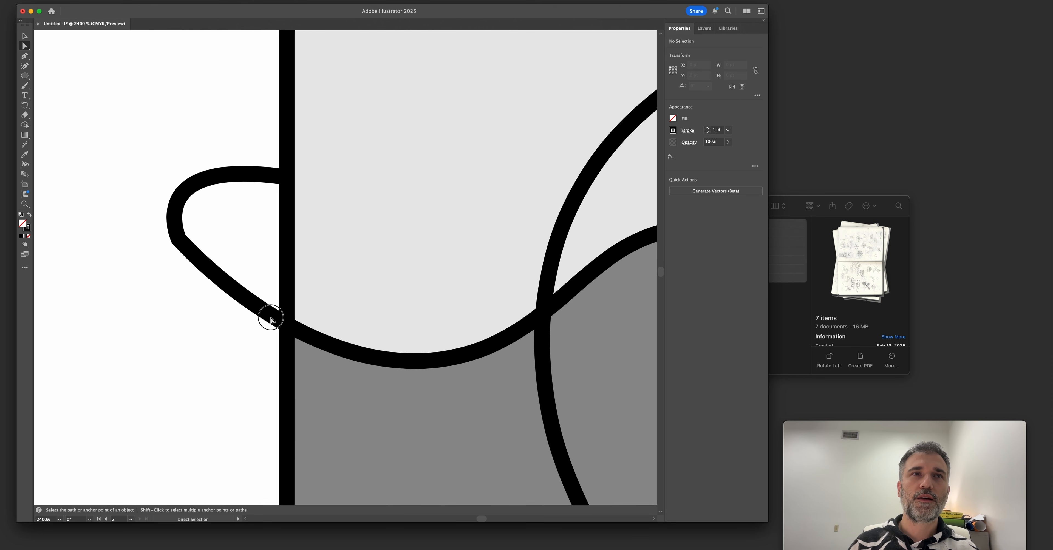
alt+click(281, 331)
scroll(282, 331, up, 5)
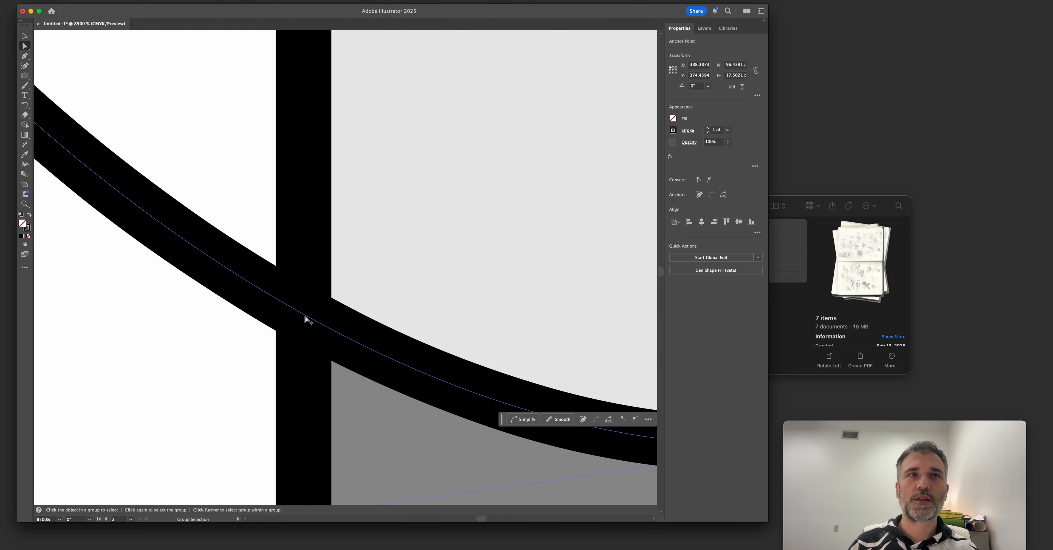
key(plus)
click(303, 314)
scroll(288, 327, down, 4)
key(super+y)
scroll(286, 319, up, 10)
key(super+z)
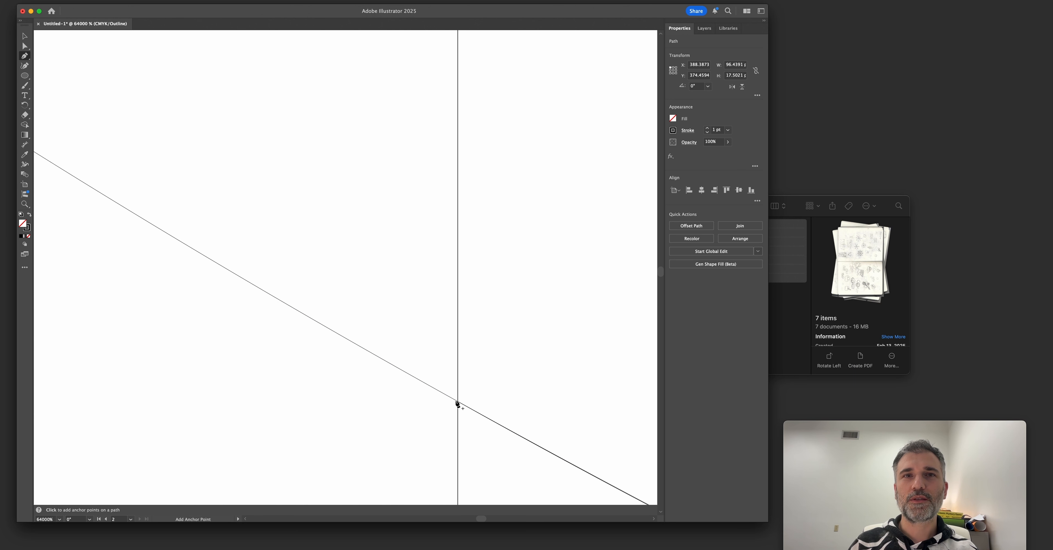
click(459, 403)
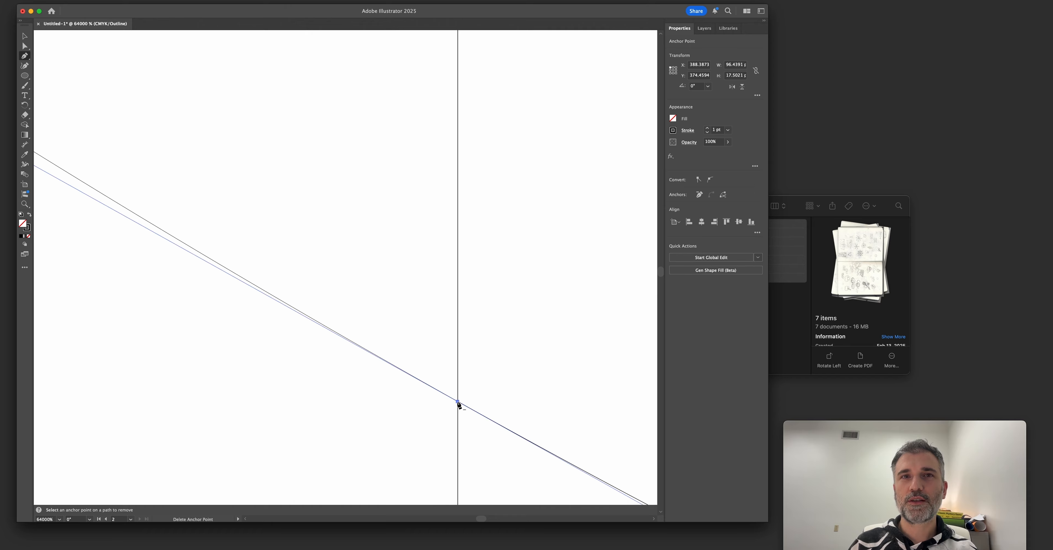
Delete the waterline's overhanging end beyond the capsule's left edge, return to preview mode, and clear the selection.
scroll(430, 402, down, 6)
click(434, 196)
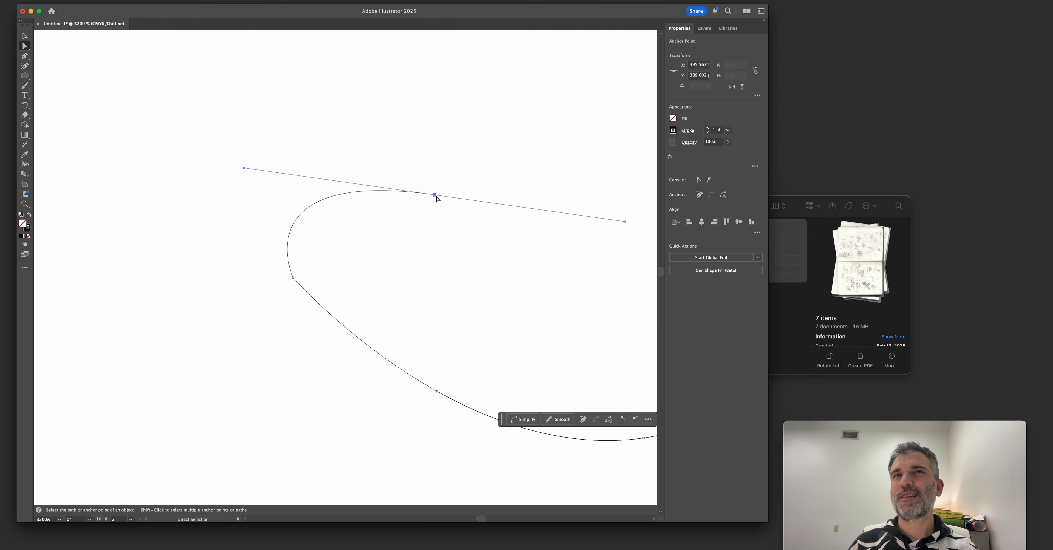
shift+click(292, 277)
key(Delete)
key(super+y)
scroll(321, 291, down, 5)
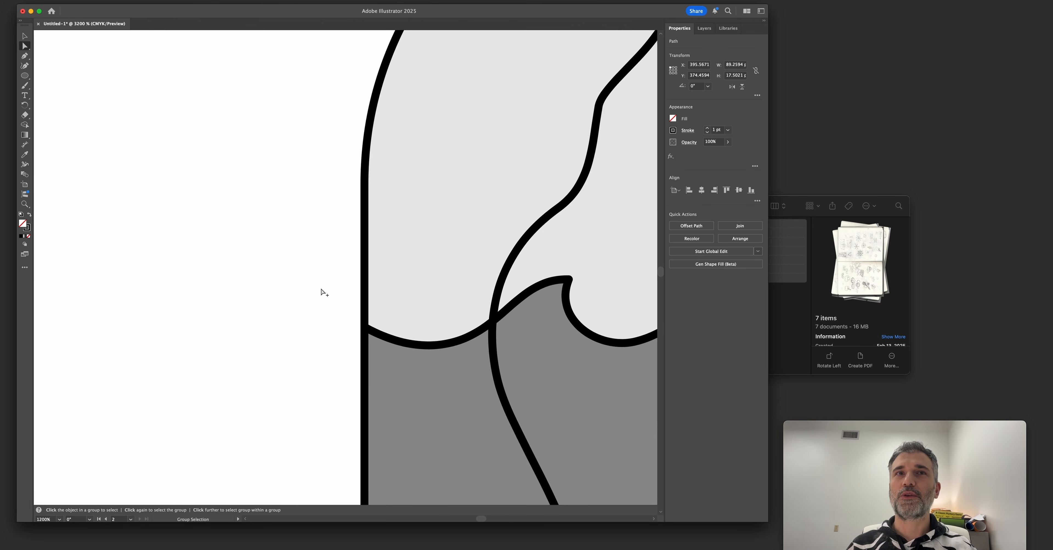
drag(321, 291, 217, 266)
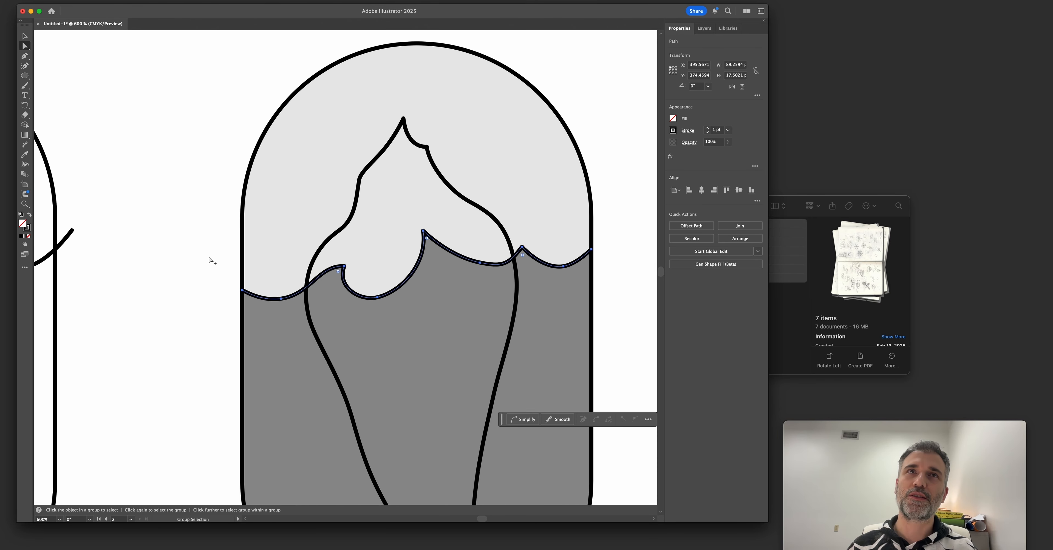
scroll(207, 266, down, 5)
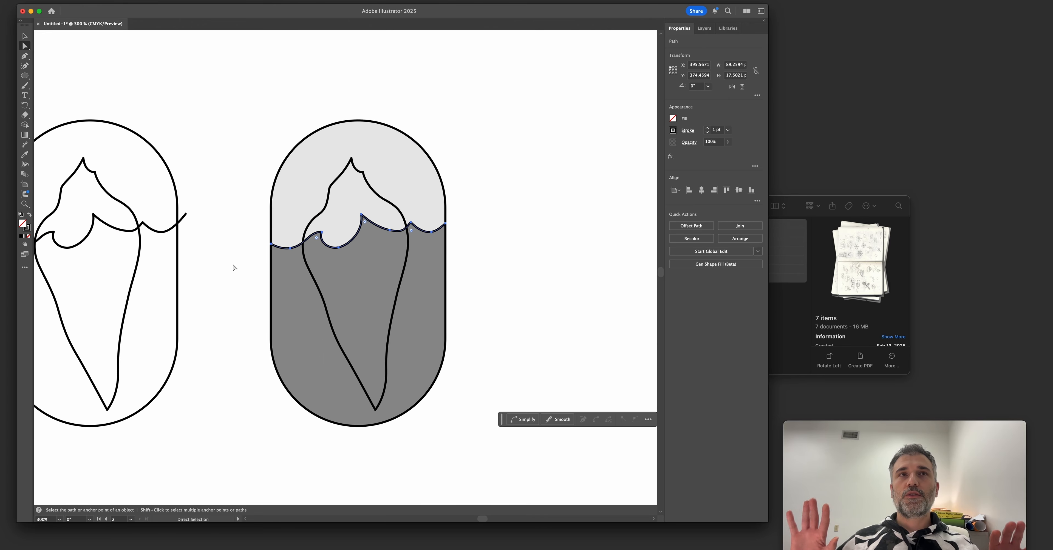
alt+click(261, 235)
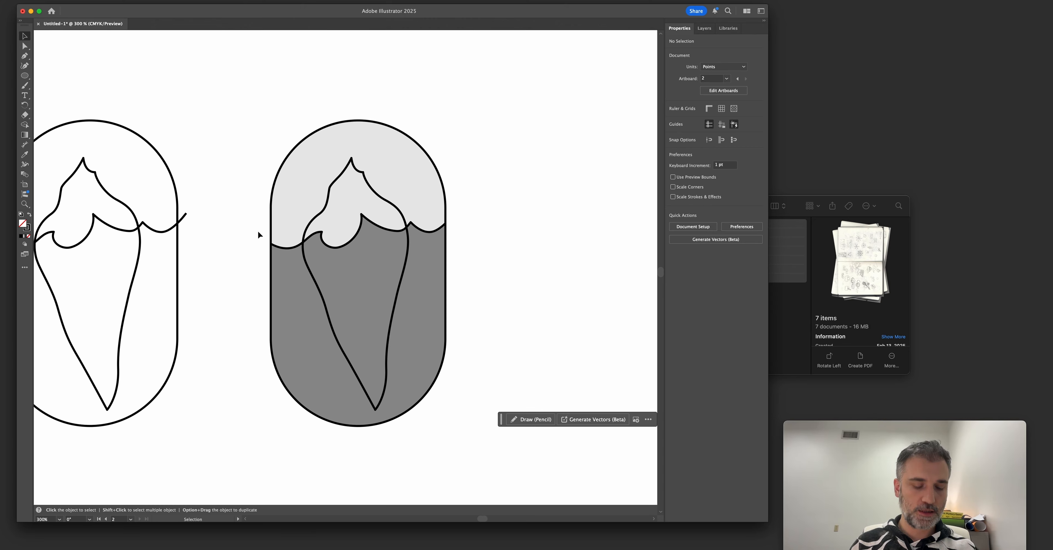
key(a)
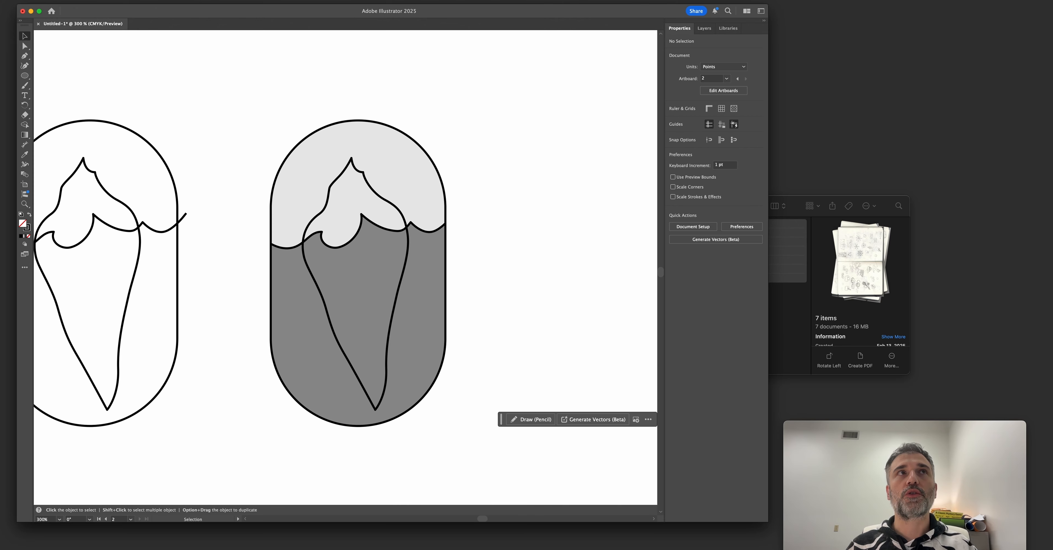
click(99, 0)
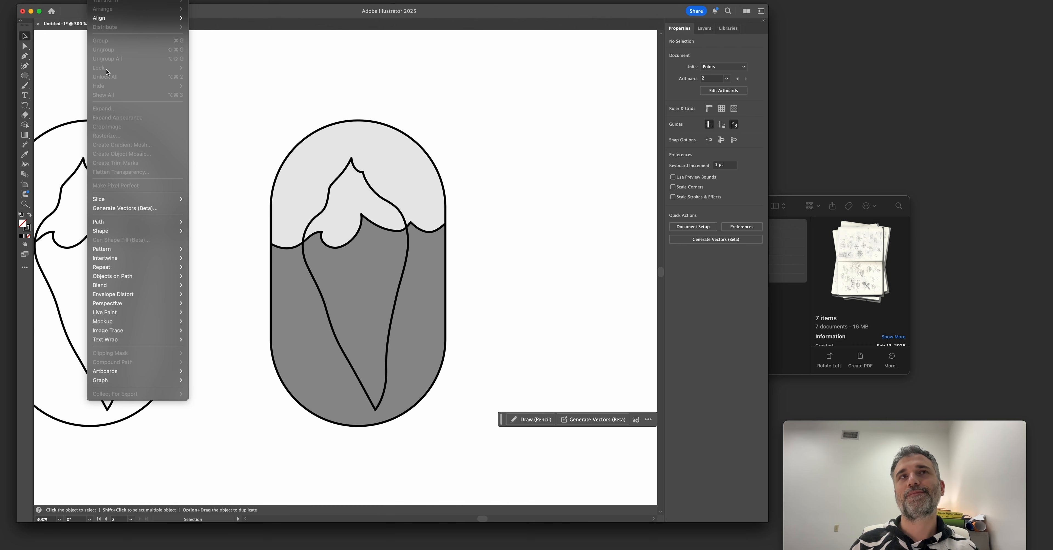
click(243, 110)
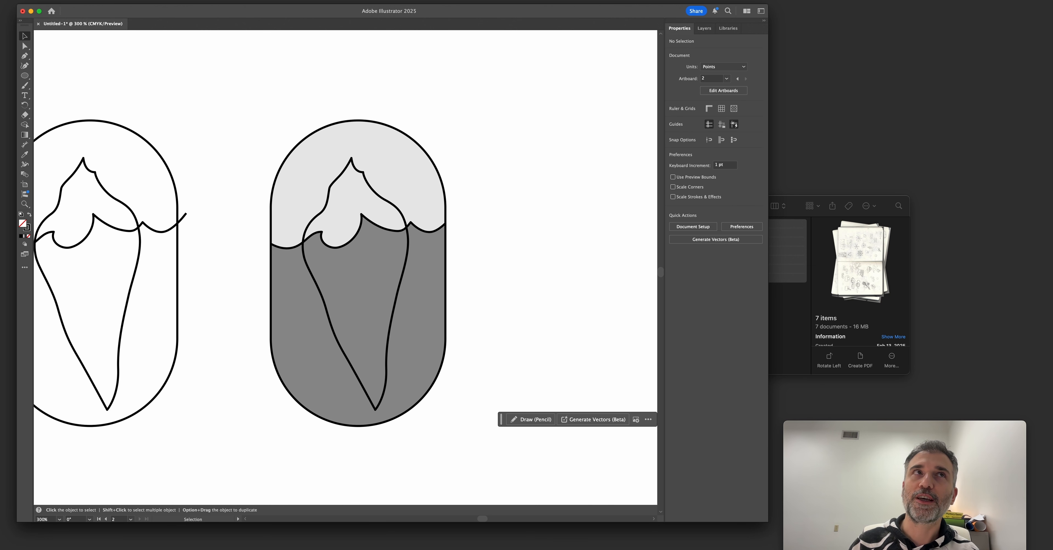
drag(250, 187, 219, 187)
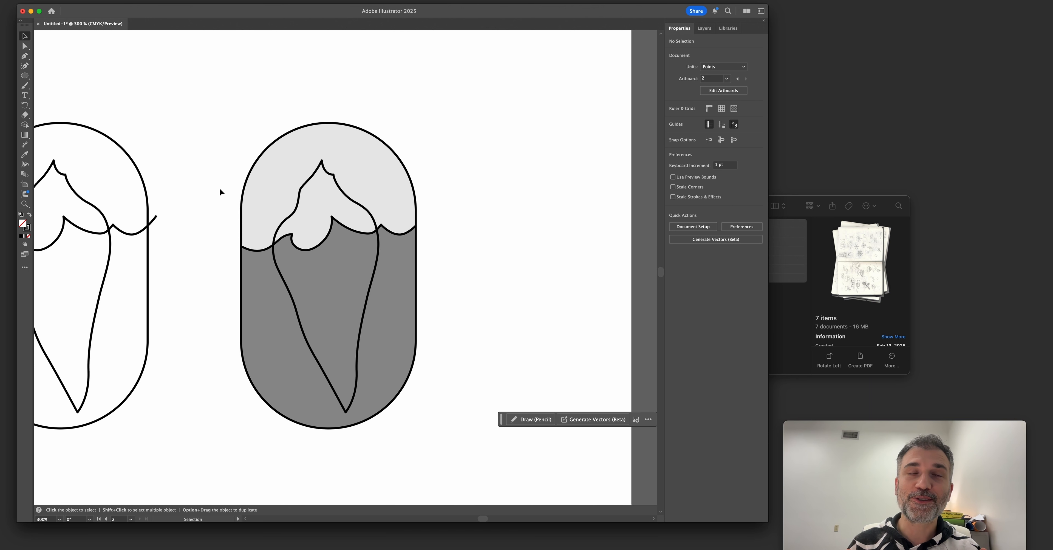
Try moving the dark sea shape out of the badge to the right, and undo the move.
key(a)
drag(317, 277, 404, 309)
key(super+z)
click(450, 267)
drag(423, 272, 547, 271)
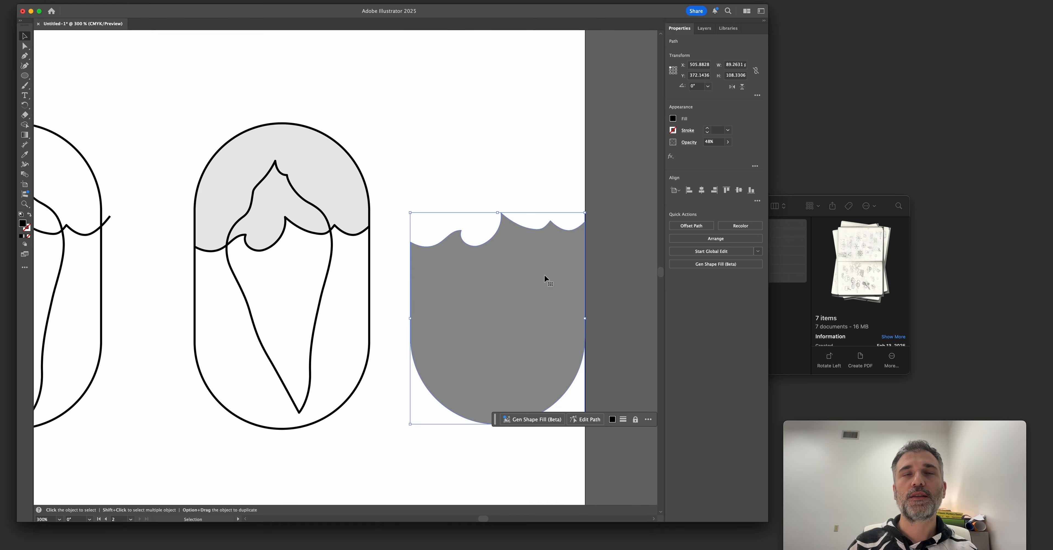
key(super+z)
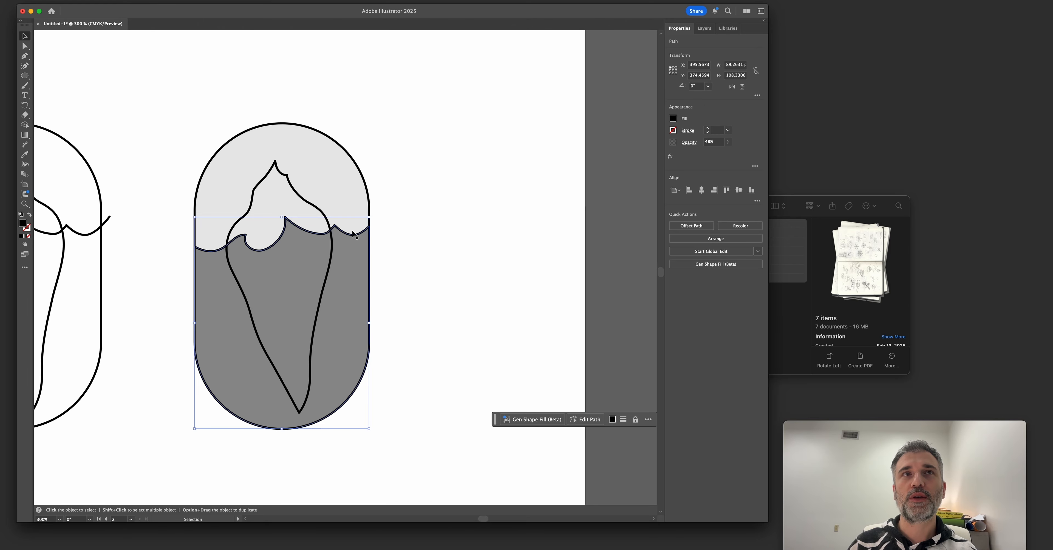
Try moving the light sky shape out of the badge, undo the move, and clear the selection.
click(387, 246)
drag(347, 209, 437, 214)
key(super+z)
click(409, 267)
scroll(410, 267, up, 1)
scroll(410, 267, left, 1)
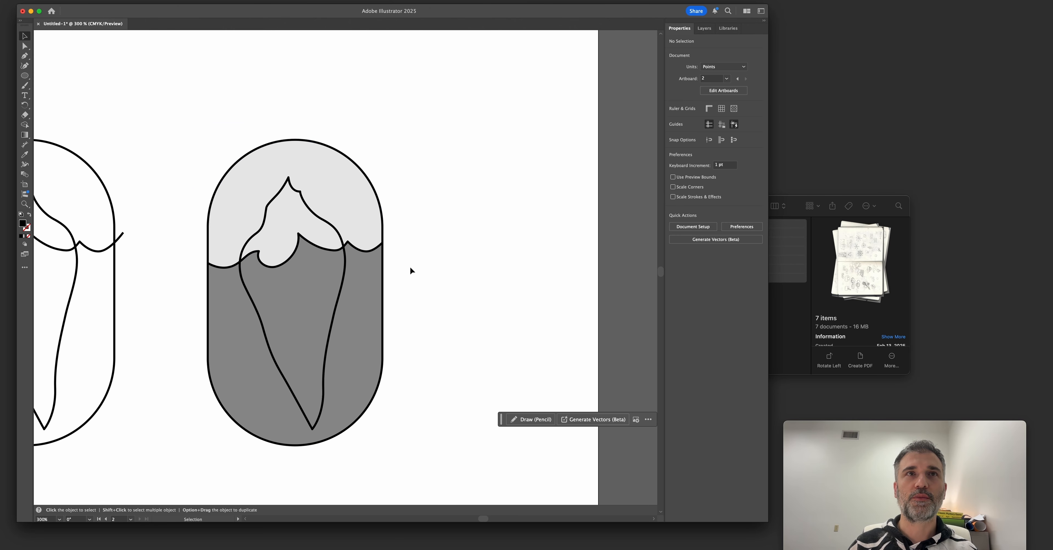
Place copies of the light sky shape and the dark sea shape to the right of the badge.
drag(348, 200, 550, 167)
drag(374, 307, 568, 336)
drag(339, 171, 462, 98)
key(super+z)
Place copies of the capsule outline, the iceberg outline and the trimmed waterline beside the original badge.
drag(346, 153, 535, 151)
drag(324, 224, 515, 247)
key(super+y)
key(super+y)
mouse_move(223, 268)
mouse_down()
mouse_move(411, 268)
mouse_move(373, 339)
mouse_move(371, 460)
mouse_up()
scroll(236, 346, down, 2)
scroll(237, 346, right, 2)
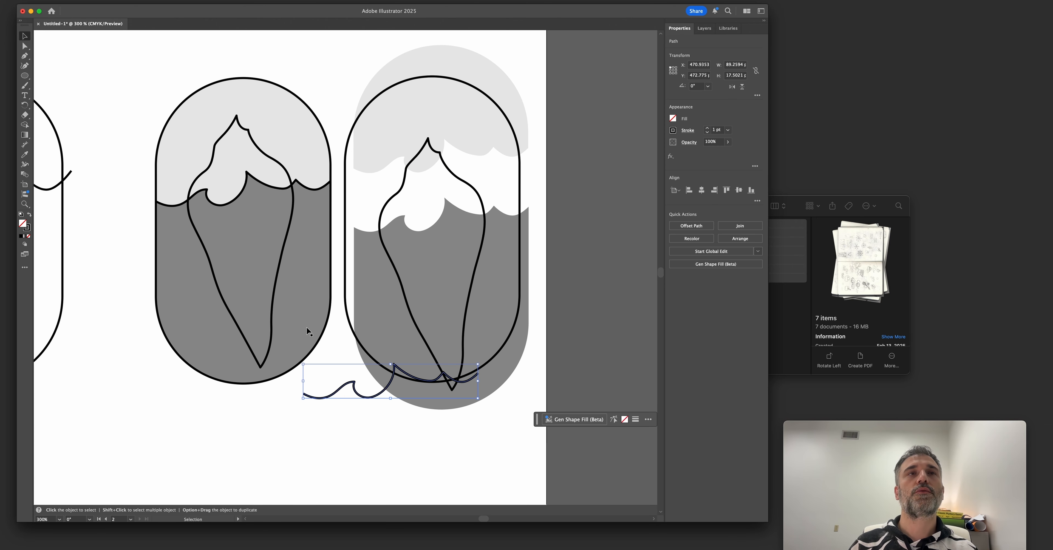
scroll(308, 331, up, 2)
scroll(307, 331, right, 2)
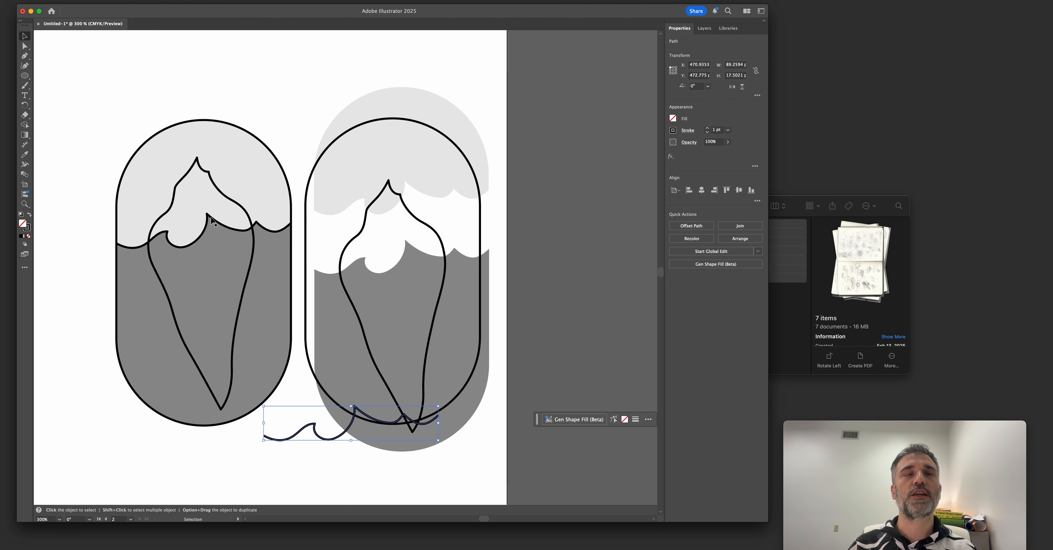
Select the dark sea shape in the original badge to show its extent behind the iceberg, and clear the selection.
click(199, 274)
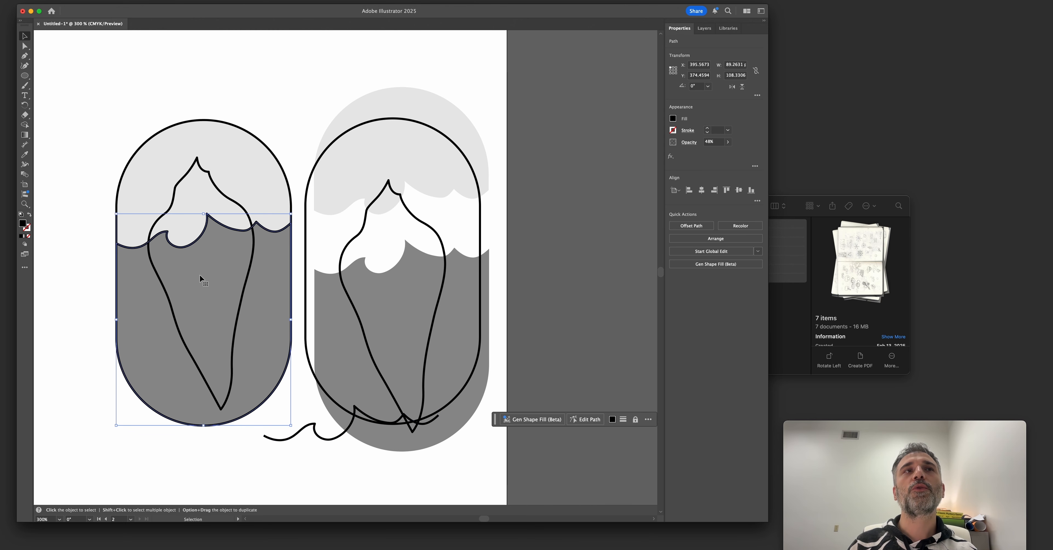
scroll(203, 279, left, 2)
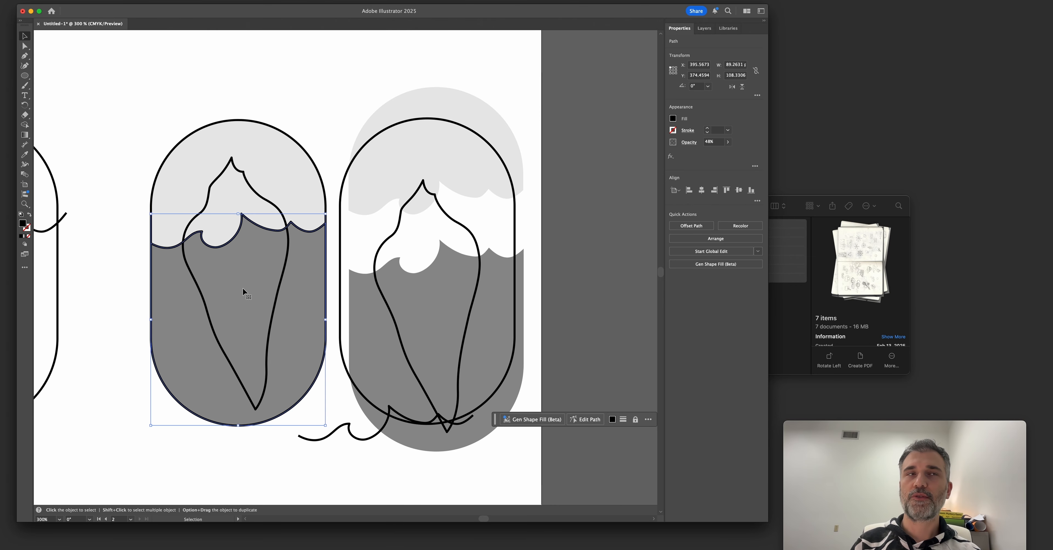
scroll(243, 291, left, 3)
scroll(243, 291, down, 2)
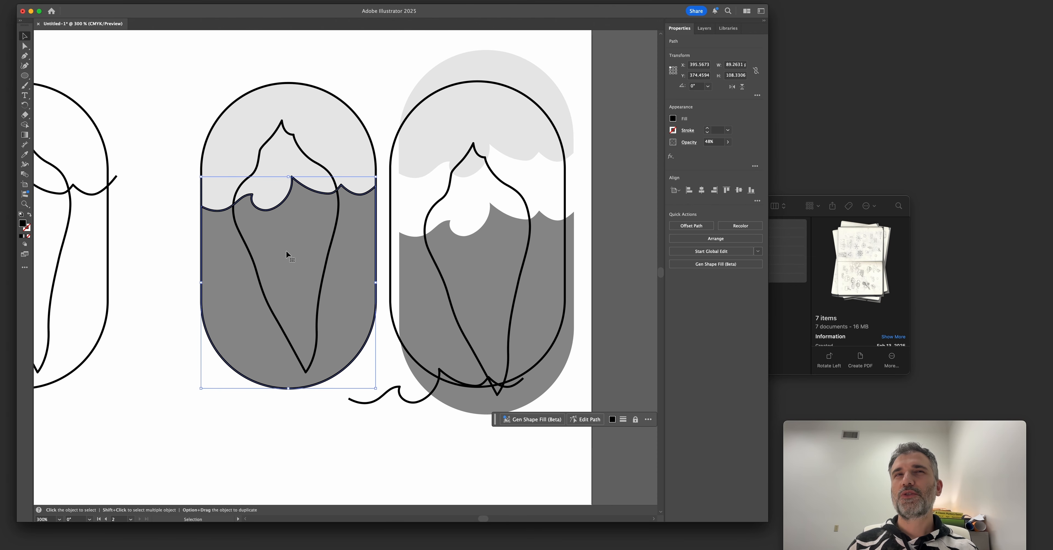
click(322, 169)
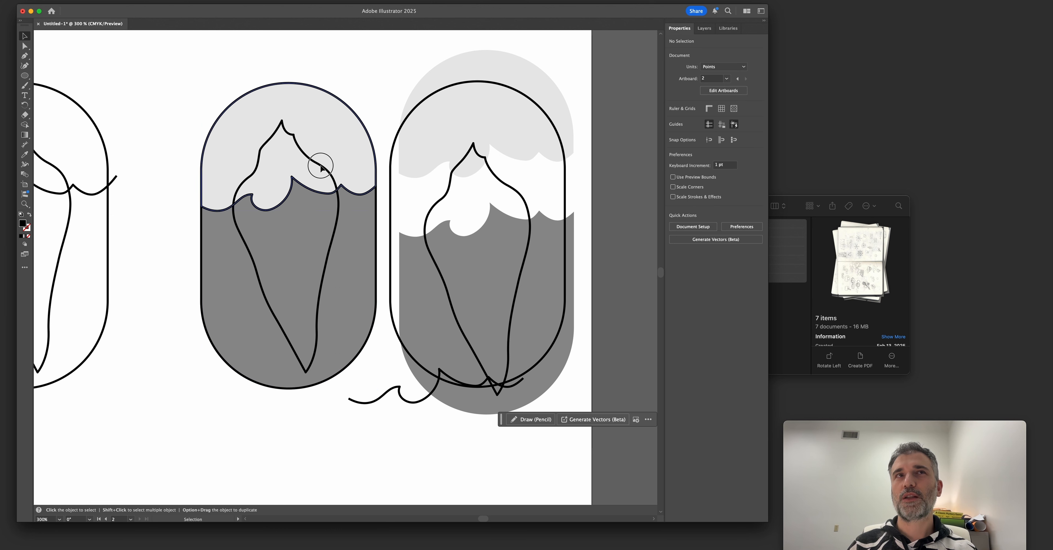
key(super+shift+a)
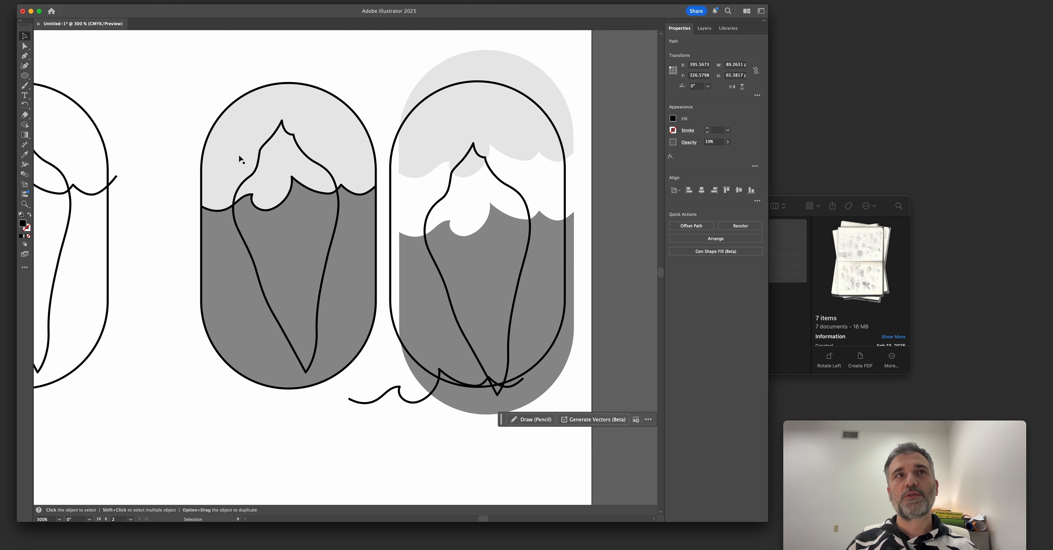
Select the light sky shape behind the iceberg in the original badge.
click(264, 159)
key(super+shift+a)
scroll(262, 150, up, 2)
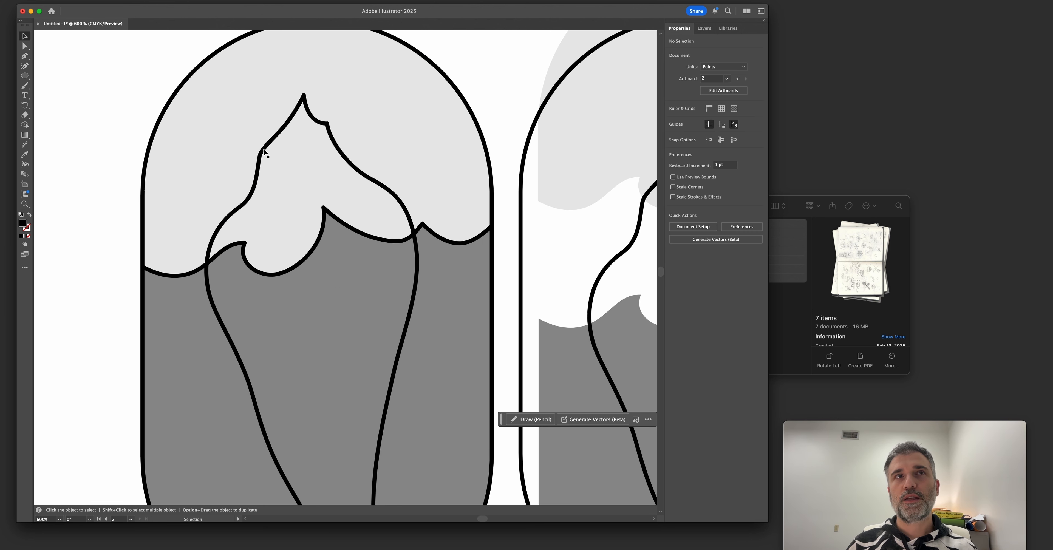
click(266, 150)
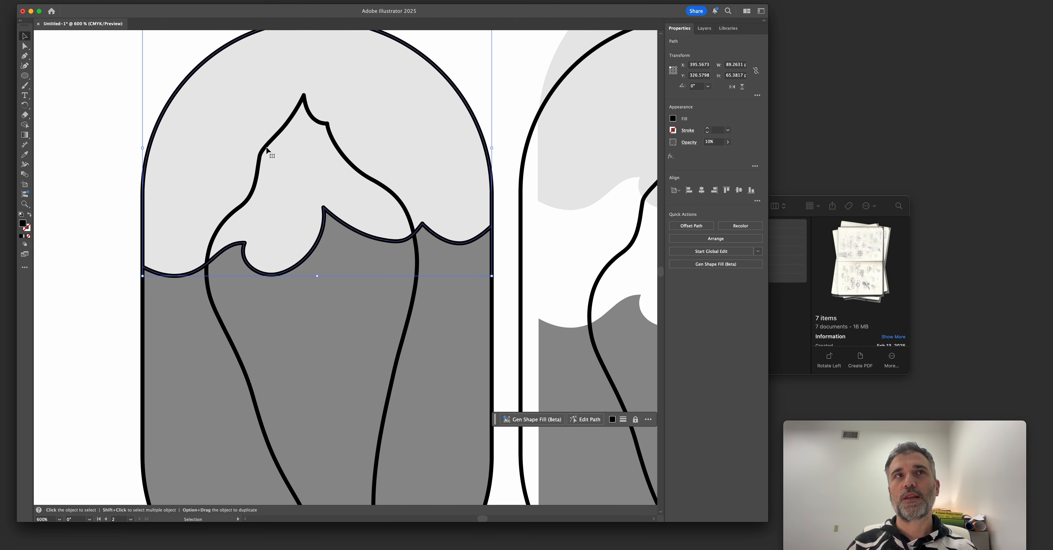
drag(308, 98, 329, 231)
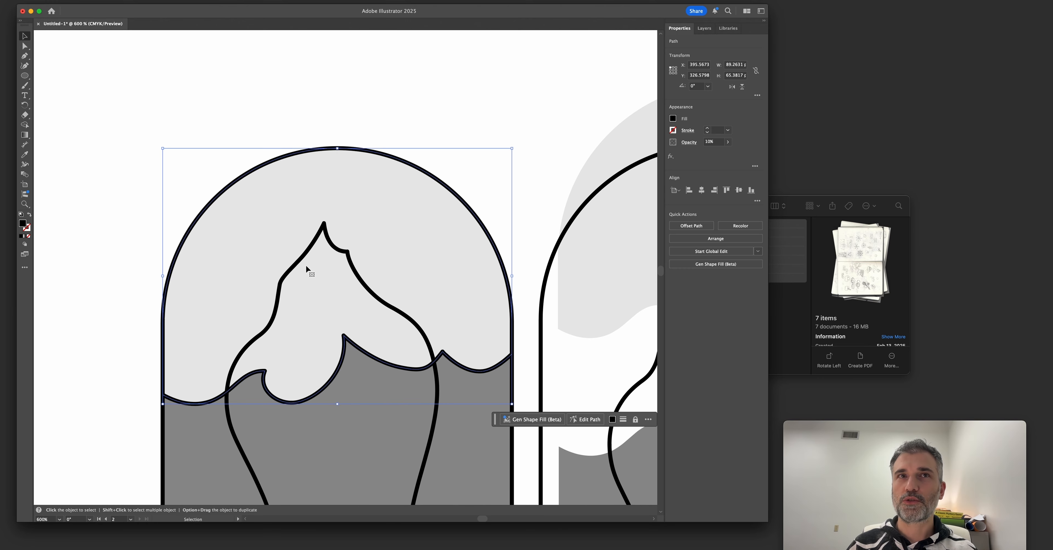
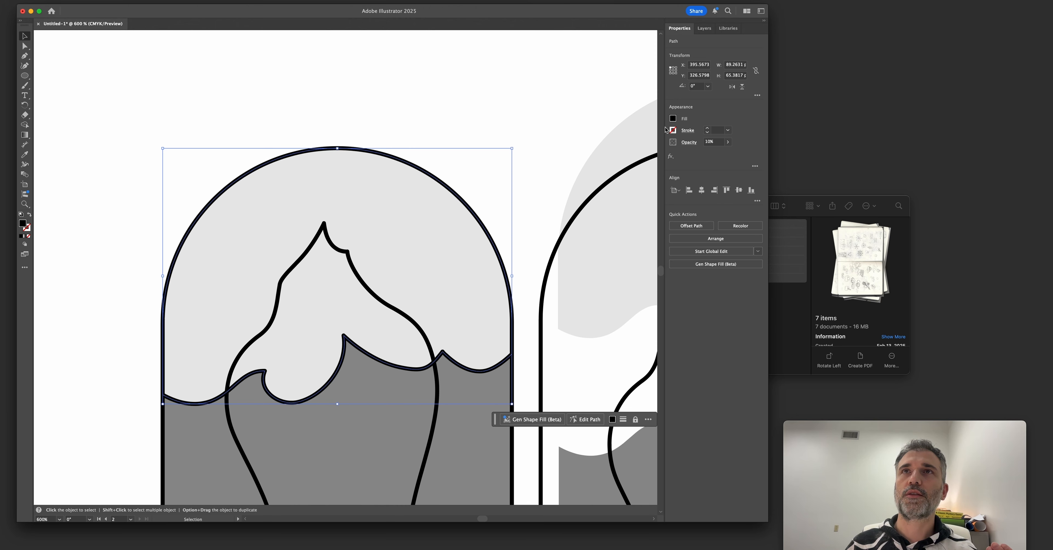
Fill the sky shape in the original badge with CMYK Cyan and raise its opacity to 85%.
click(671, 120)
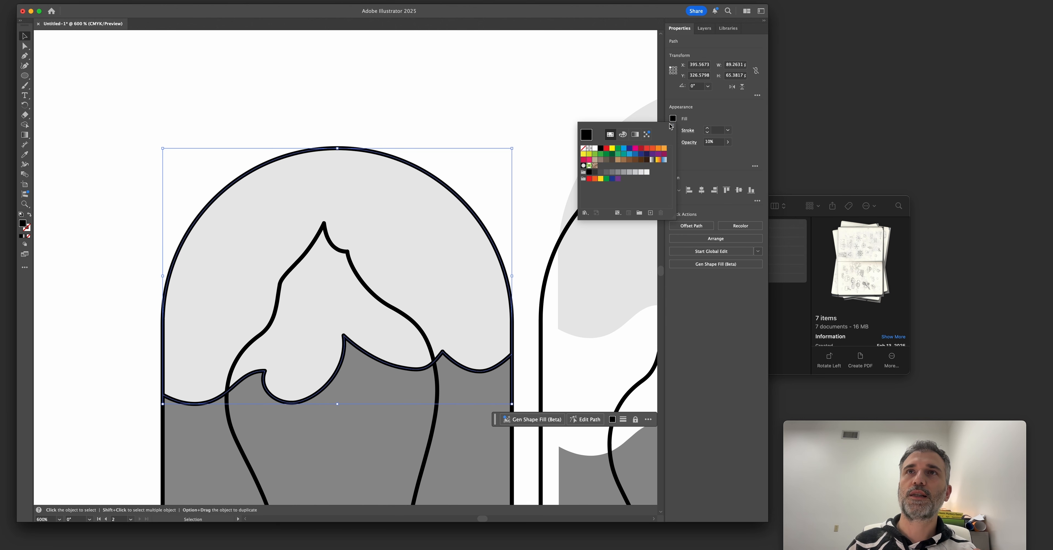
click(622, 149)
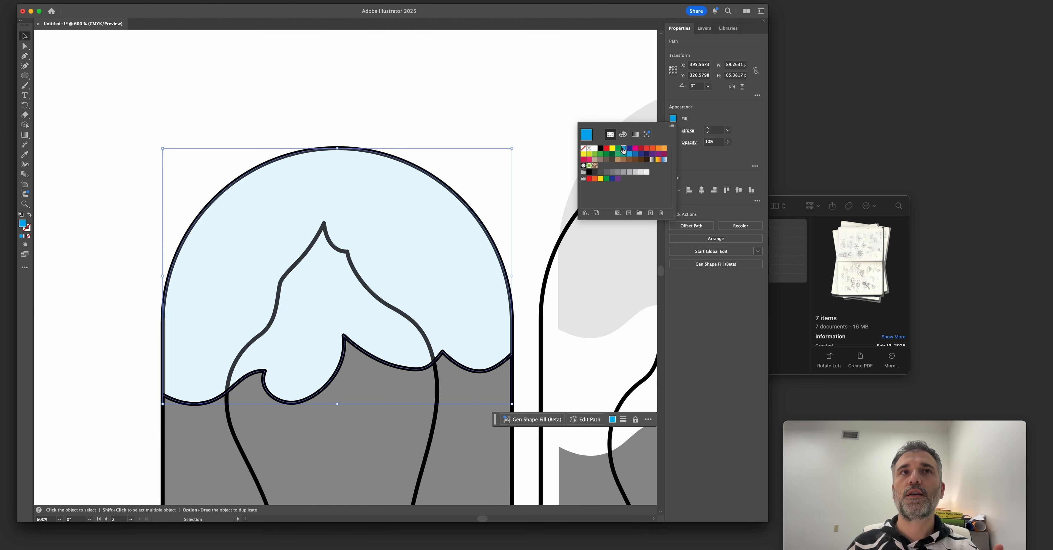
click(738, 120)
click(728, 143)
click(713, 152)
drag(713, 152, 720, 152)
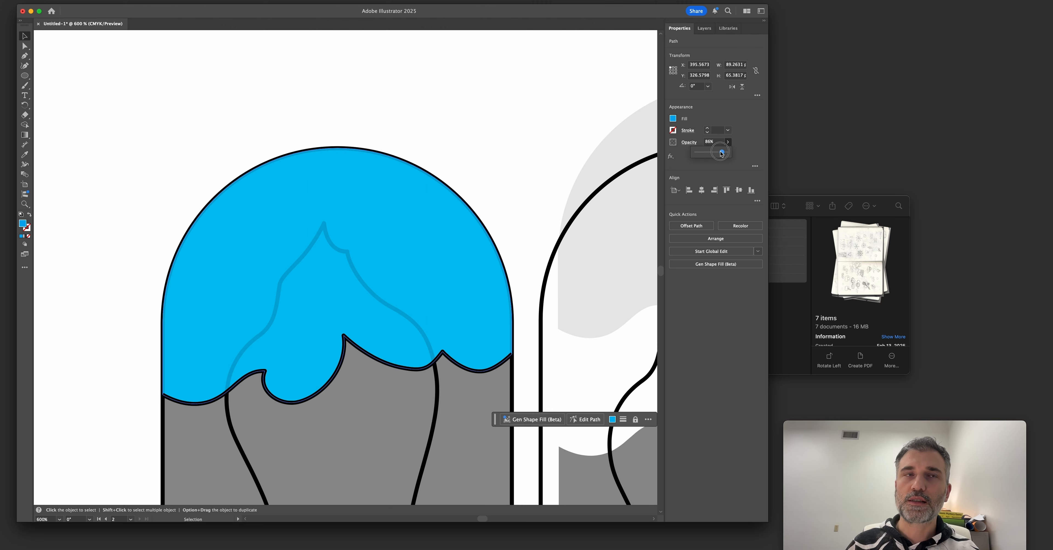
Send the blue sky shape to the back, behind the iceberg and capsule outlines.
click(444, 384)
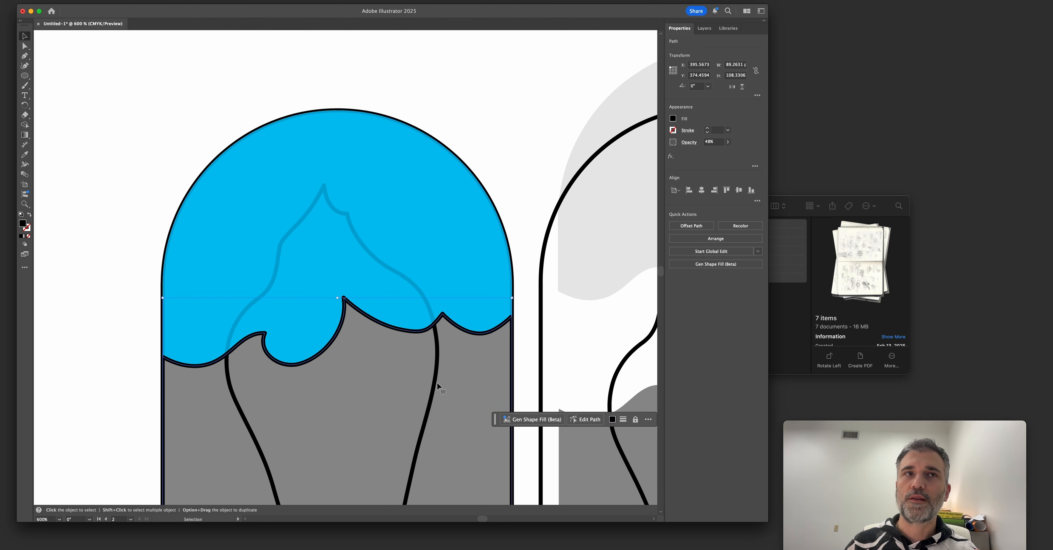
scroll(448, 354, down, 3)
scroll(448, 352, down, 2)
click(395, 156)
scroll(393, 158, up, 3)
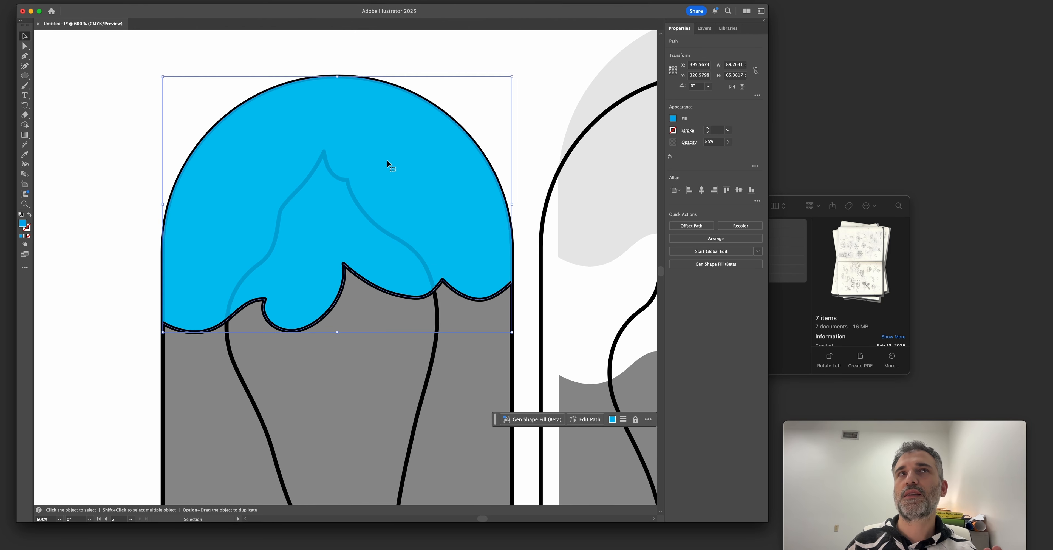
right_click(378, 166)
mouse_move(437, 427)
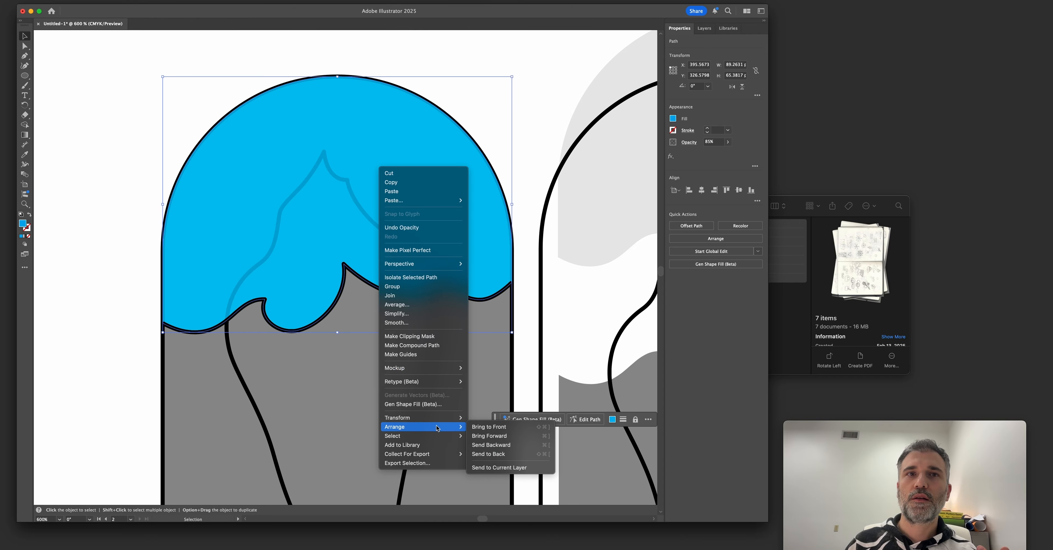
click(488, 454)
Set the opacity of the dark sea shape in the original badge to 100%.
scroll(201, 329, down, 2)
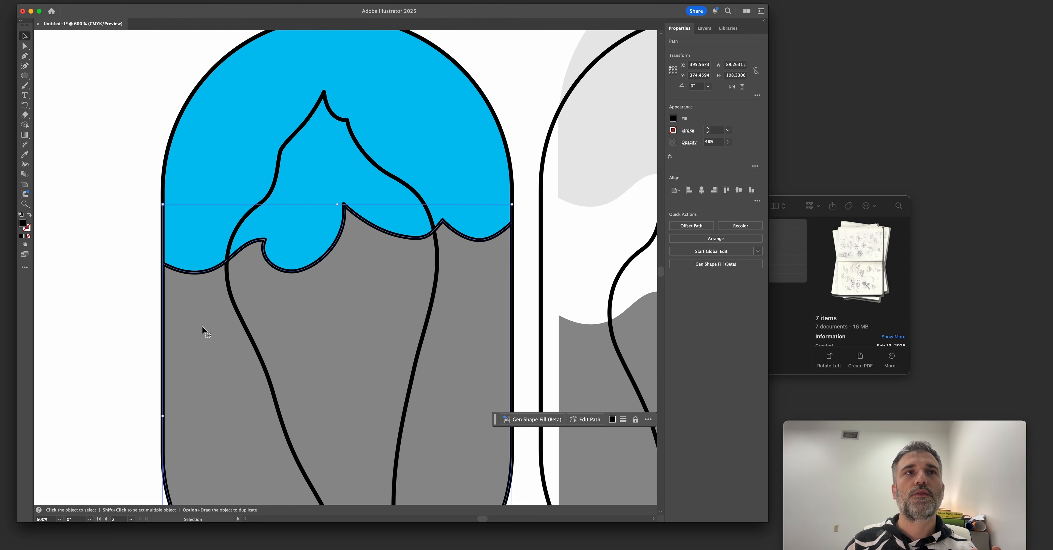
click(228, 342)
drag(227, 338, 226, 339)
key(super+z)
click(728, 144)
drag(711, 152, 729, 156)
Send the black sea shape to the back, behind the iceberg and badge outlines.
right_click(356, 287)
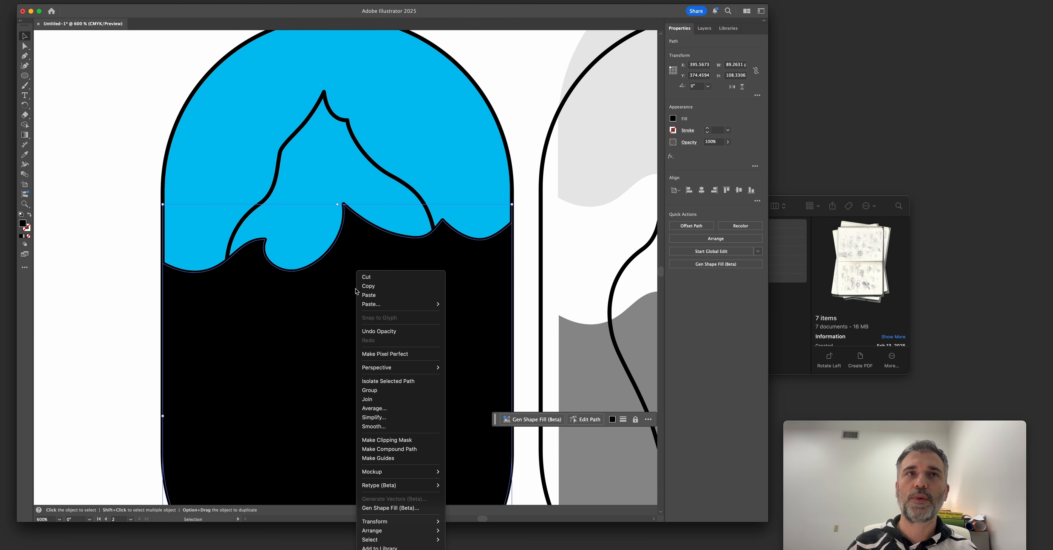
click(246, 307)
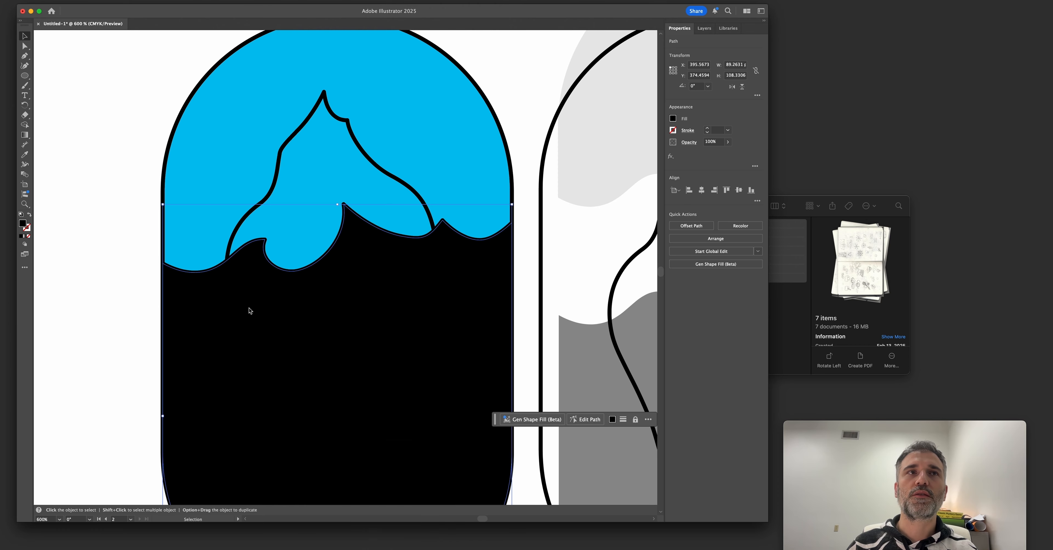
right_click(206, 297)
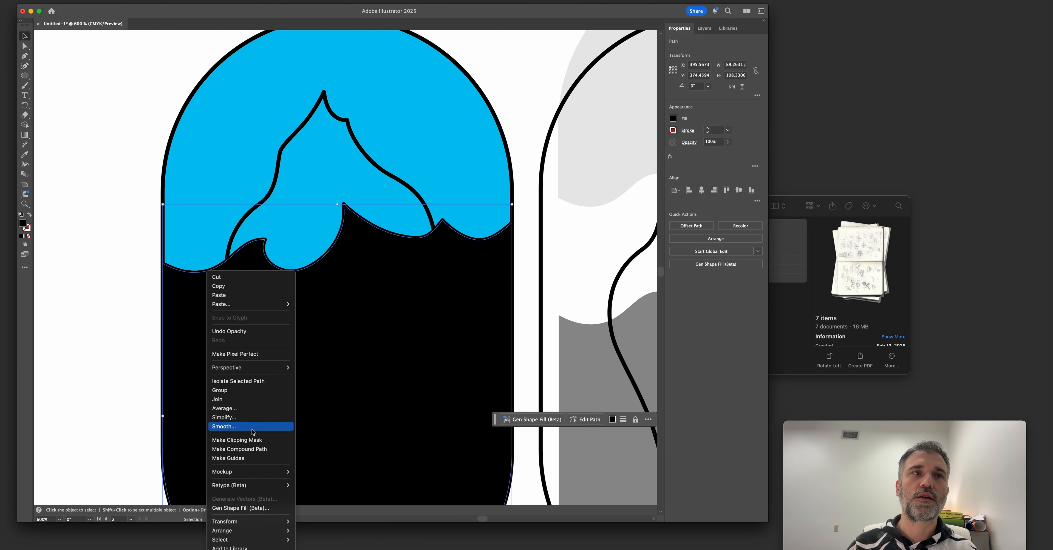
click(191, 279)
scroll(191, 280, down, 5)
right_click(199, 150)
mouse_move(246, 411)
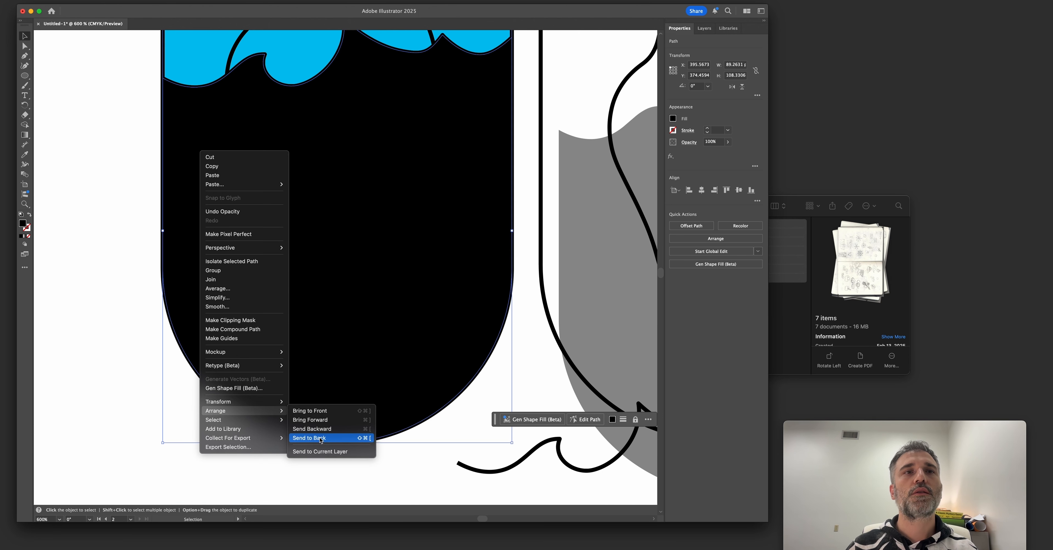
click(320, 438)
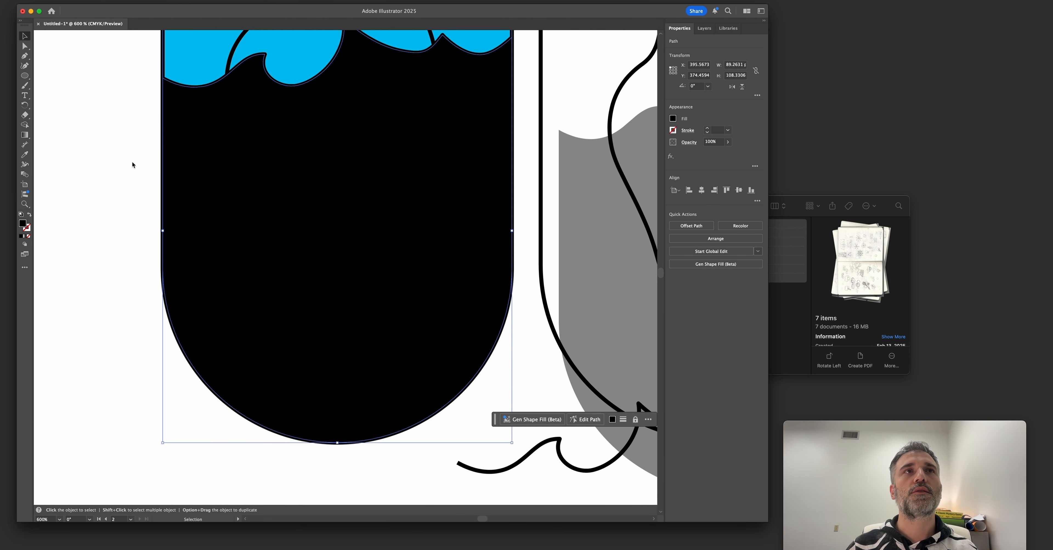
Recolor the sea shape with the gray swatch C=0 M=0 Y=0 K=40 and the sky shape with a light gray.
scroll(392, 83, up, 3)
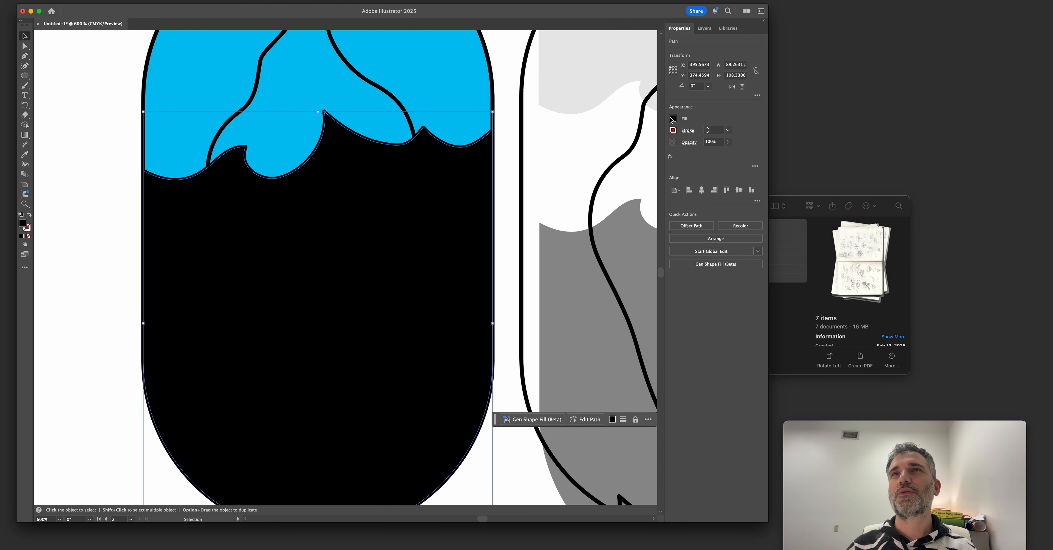
click(672, 119)
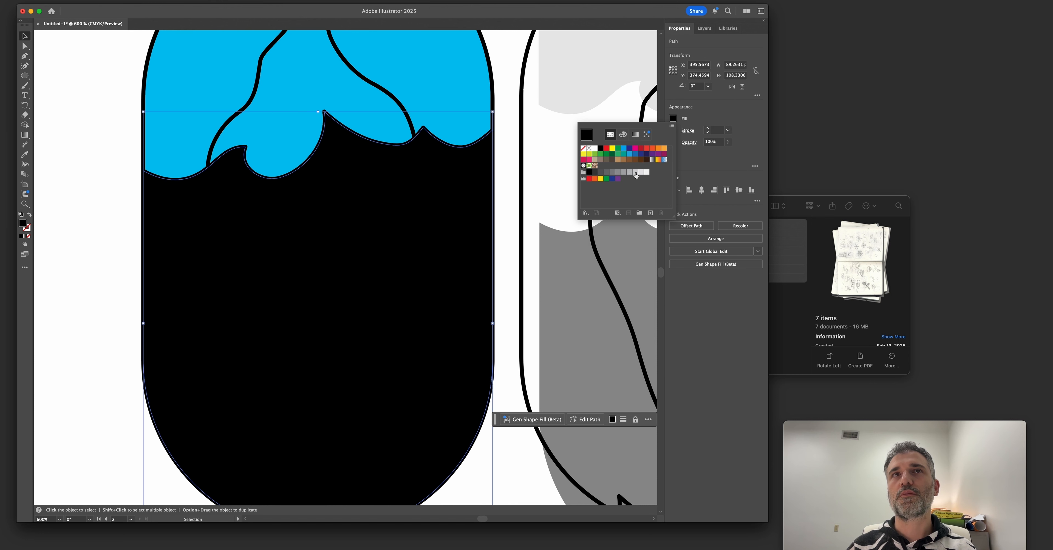
click(636, 173)
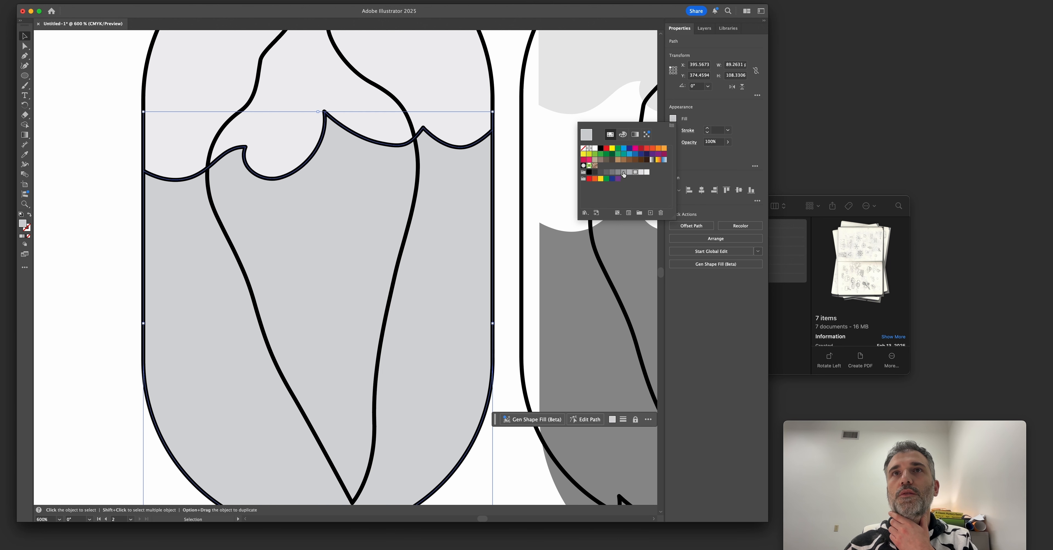
click(624, 172)
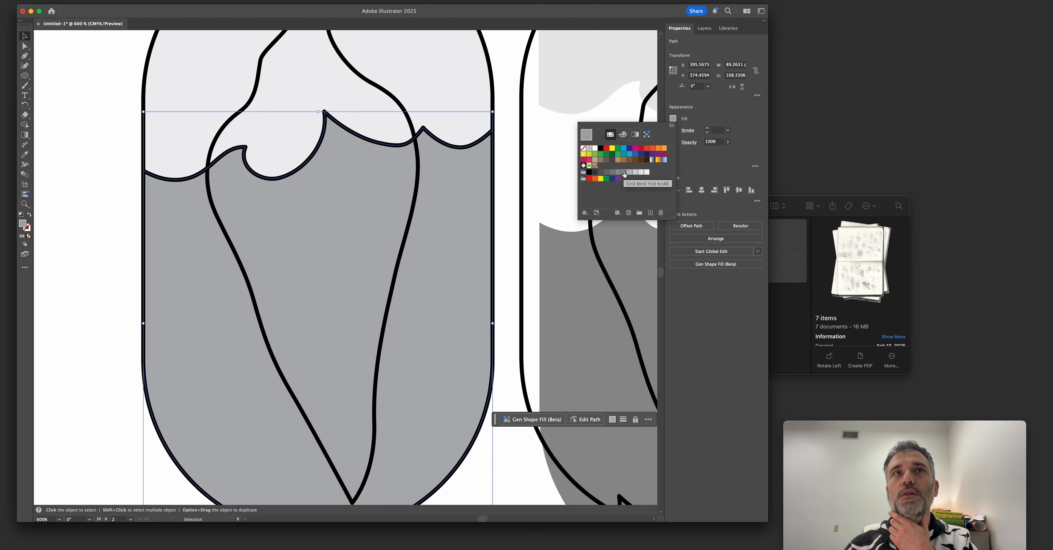
click(506, 155)
key(space)
drag(490, 151, 446, 185)
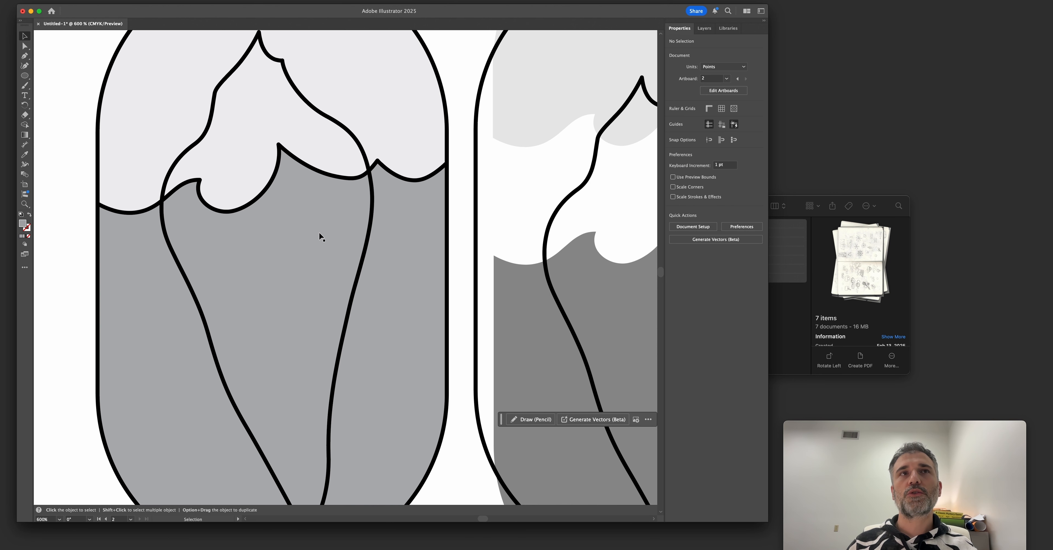
Delete the copied sky, sea, capsule, iceberg and waterline pieces beside the shaded badge.
key(super+minus)
scroll(307, 254, up, 2)
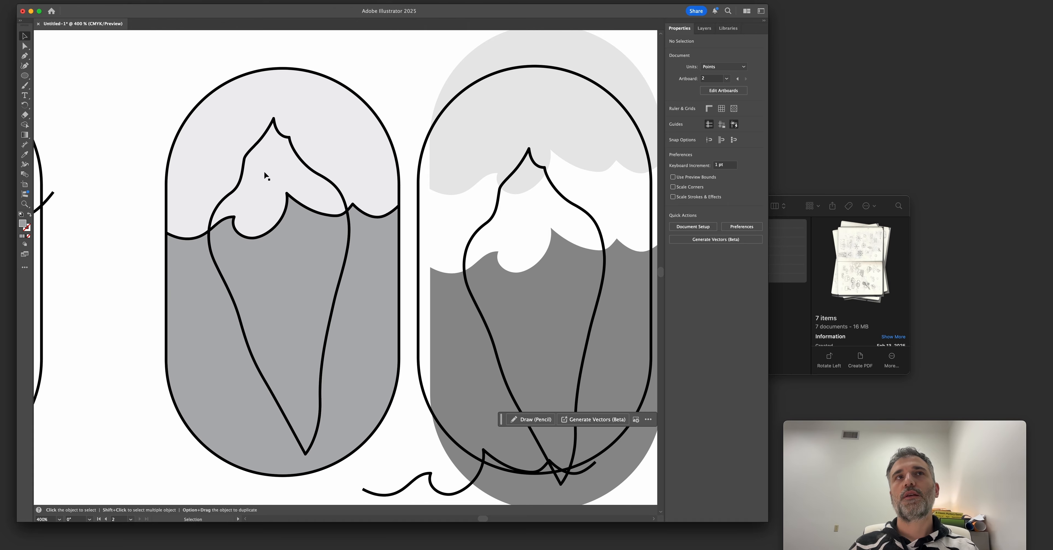
scroll(285, 246, down, 2)
scroll(285, 246, up, 1)
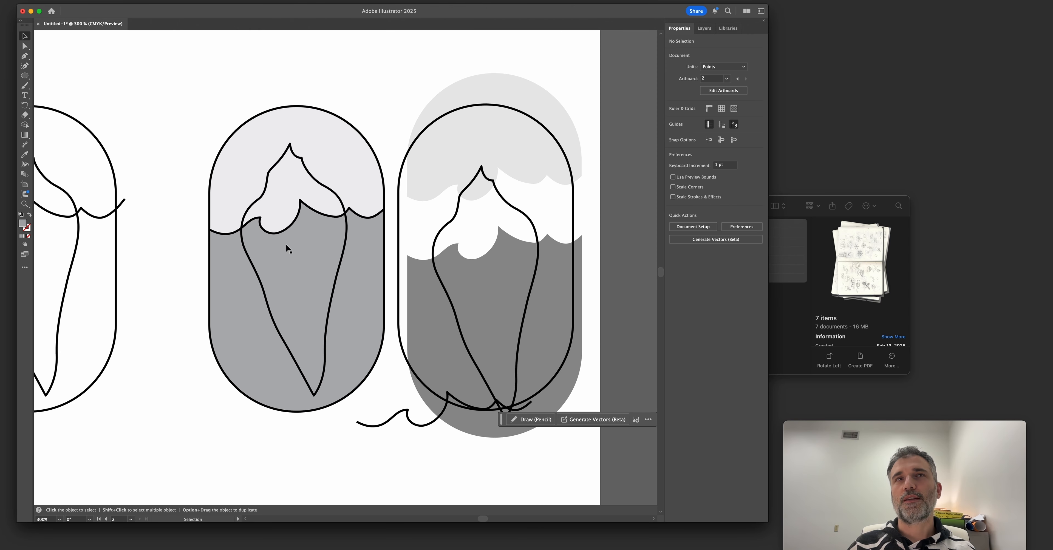
drag(425, 83, 586, 458)
key(Delete)
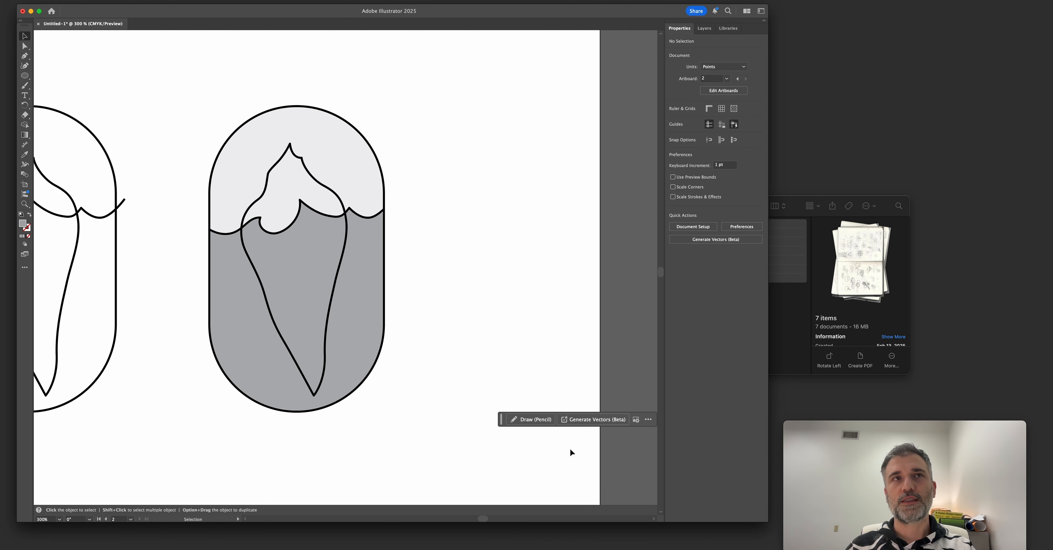
Duplicate the complete shaded badge and place the copy directly beside the original.
drag(192, 90, 420, 394)
drag(315, 272, 427, 241)
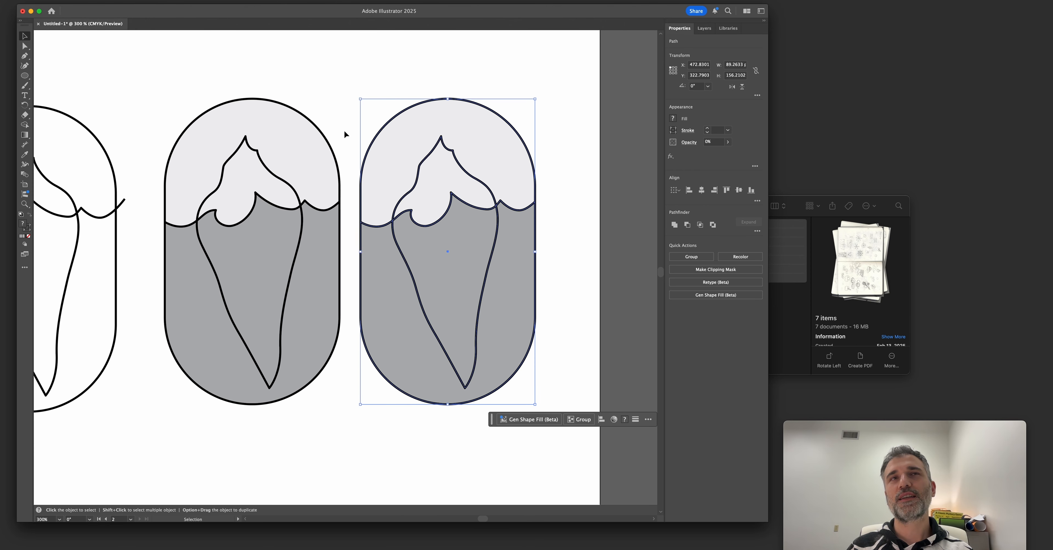
click(350, 116)
click(396, 116)
key(Delete)
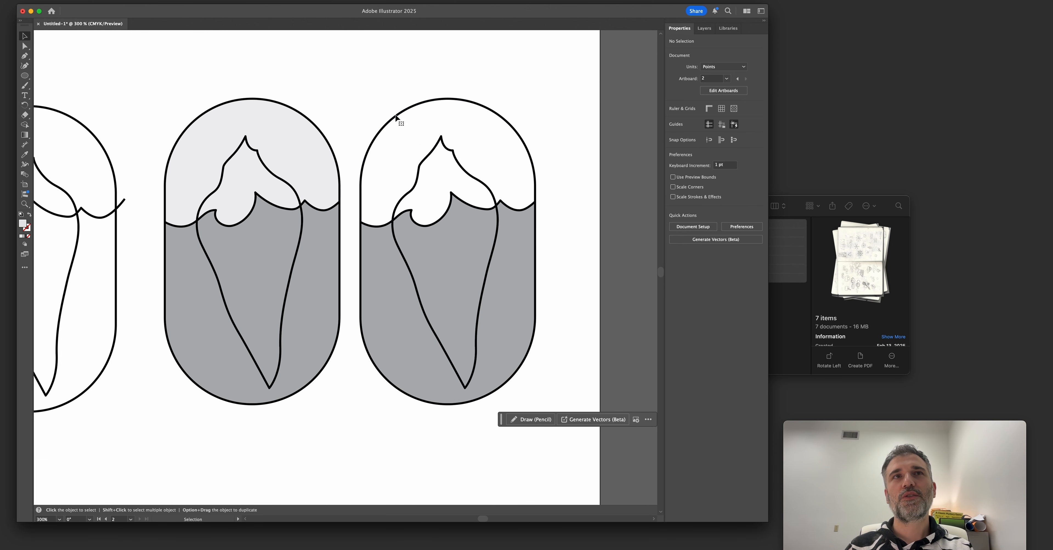
key(super+z)
click(384, 107)
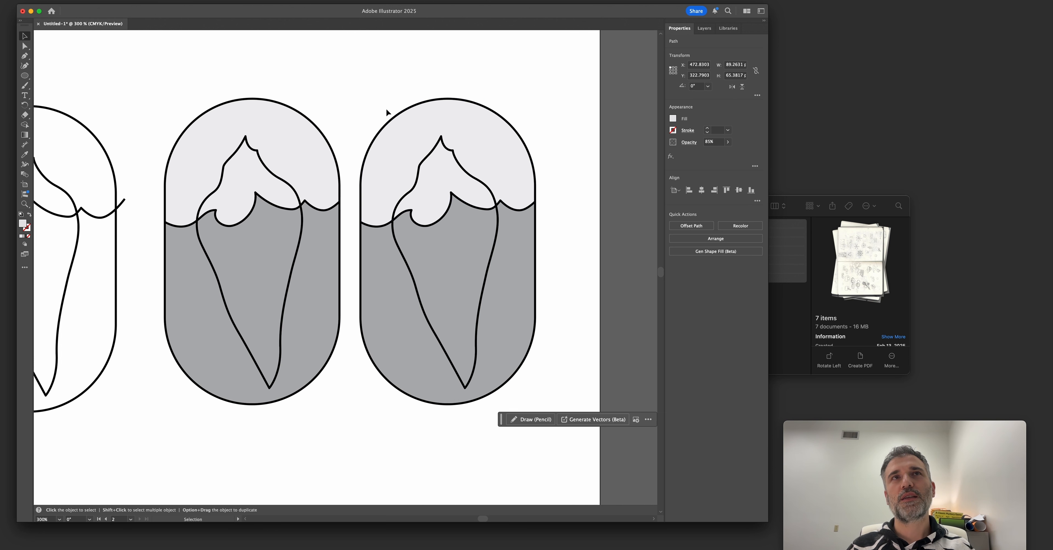
Match the sky shape in the duplicated badge to the sea's gray fill using the Eyedropper tool.
click(409, 121)
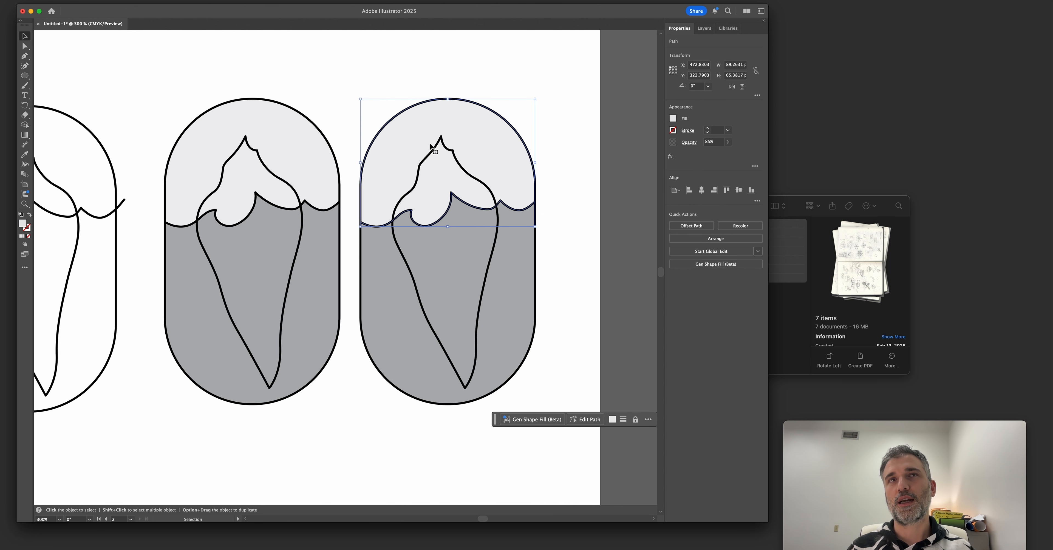
key(i)
click(514, 259)
key(v)
click(572, 221)
click(483, 144)
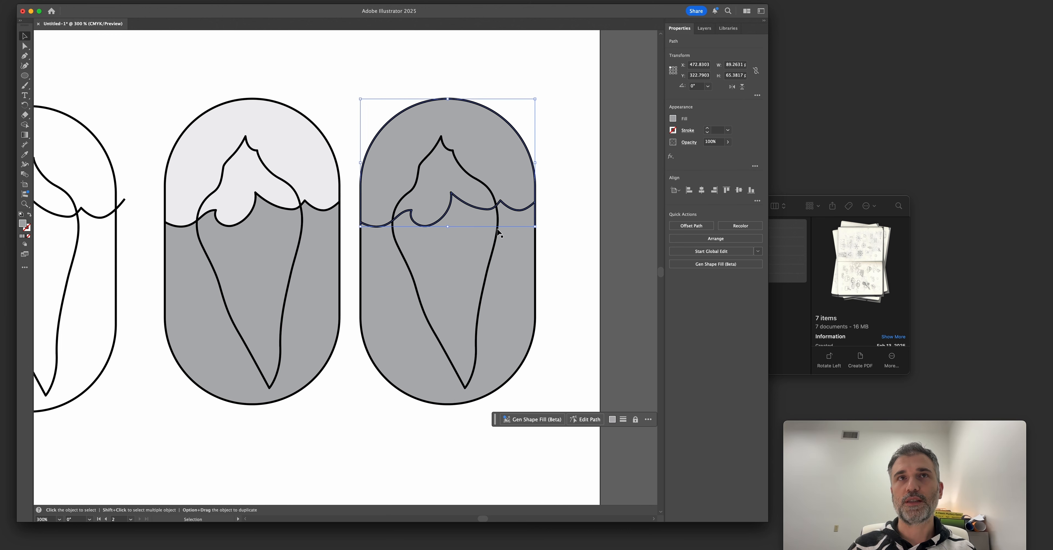
Remove the waterline stroke from the duplicated badge, keeping the sky and sea shapes in place.
click(424, 240)
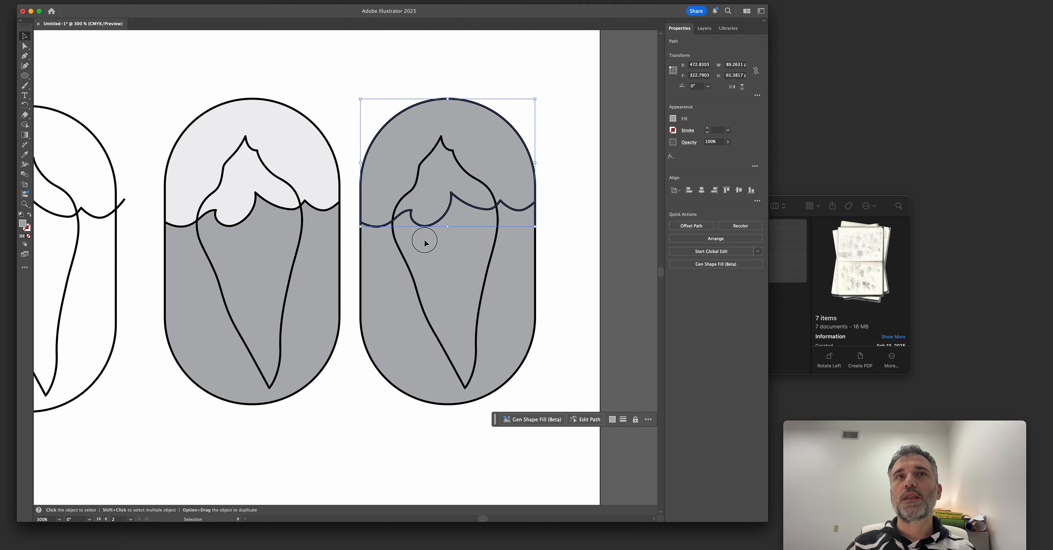
drag(370, 226, 396, 264)
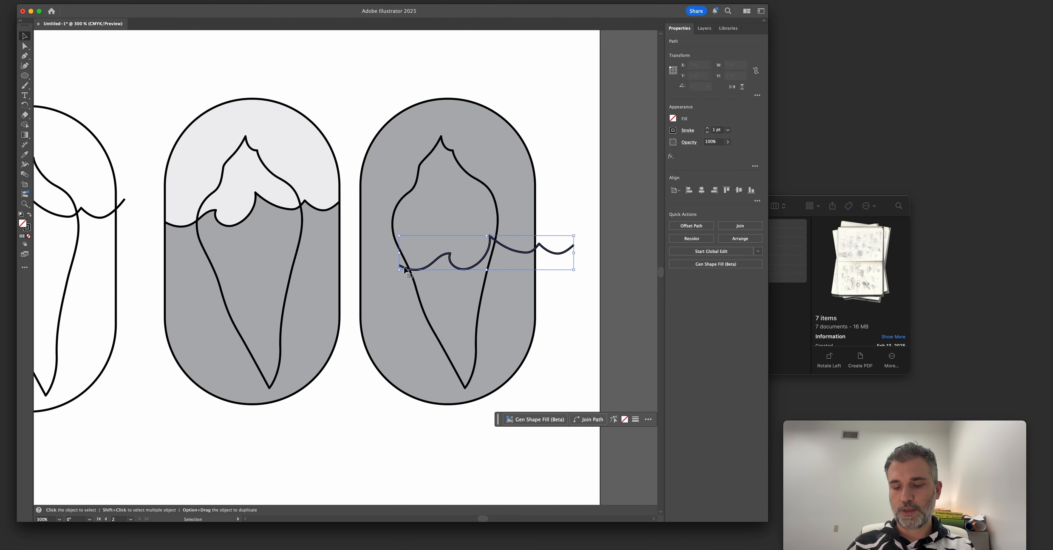
key(super+z)
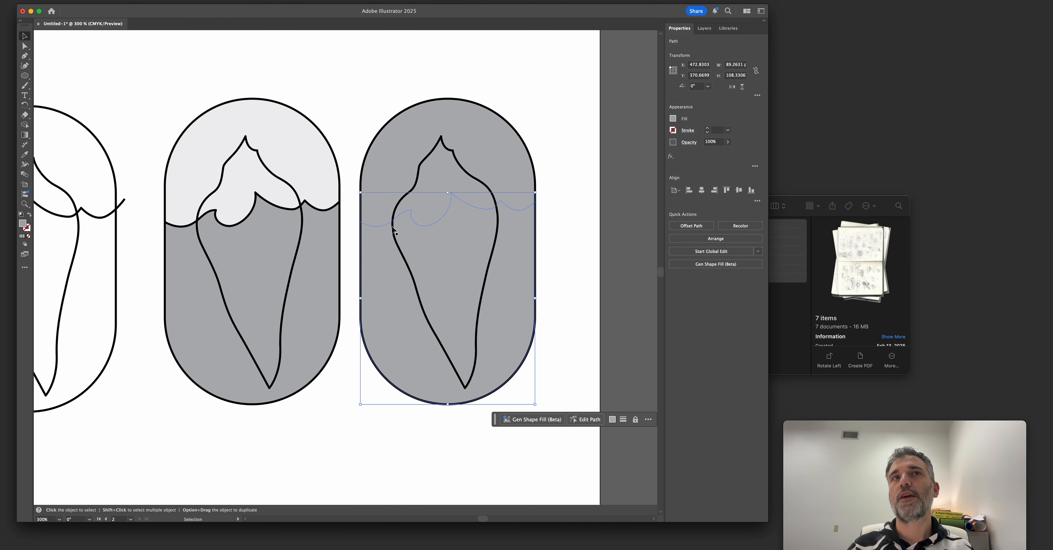
click(514, 185)
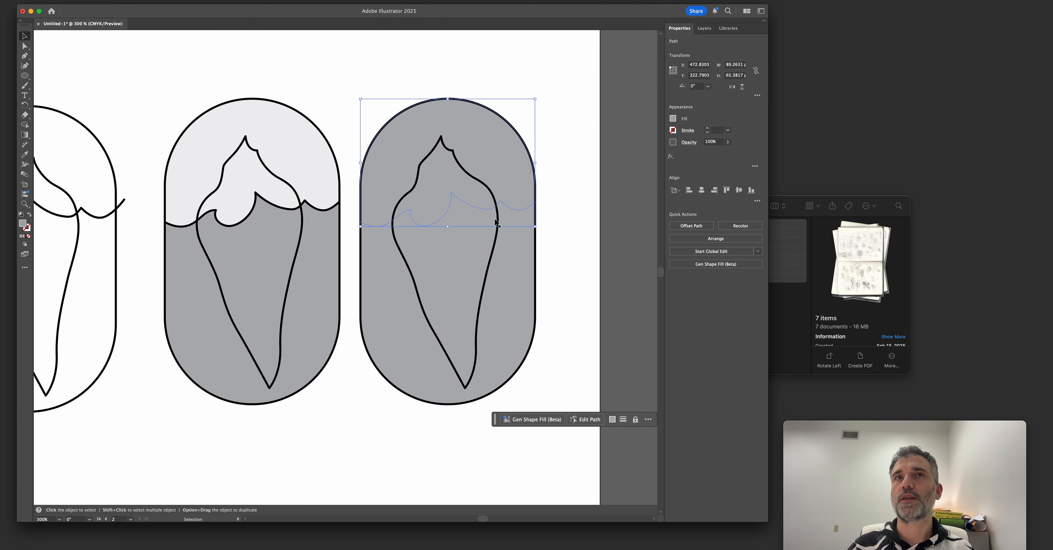
Swap the fill and stroke of the duplicated iceberg to make it solid black, and delete the capsule outline around it.
click(467, 176)
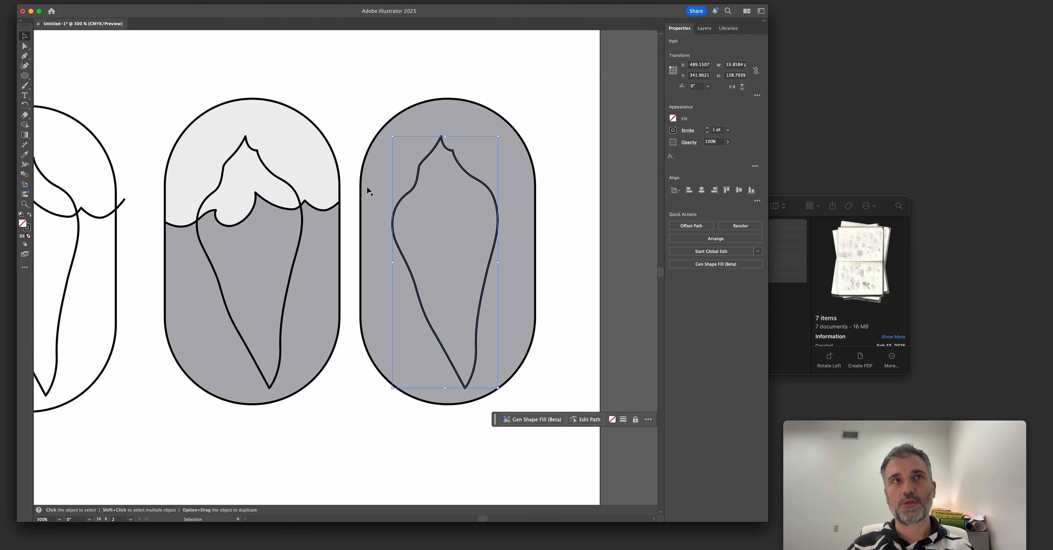
click(30, 216)
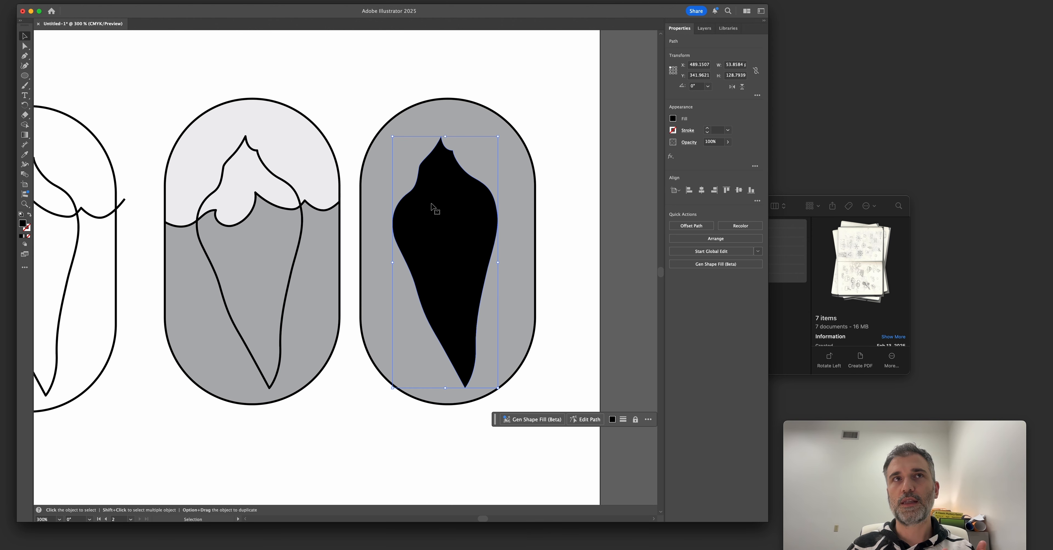
click(354, 156)
drag(366, 153, 348, 145)
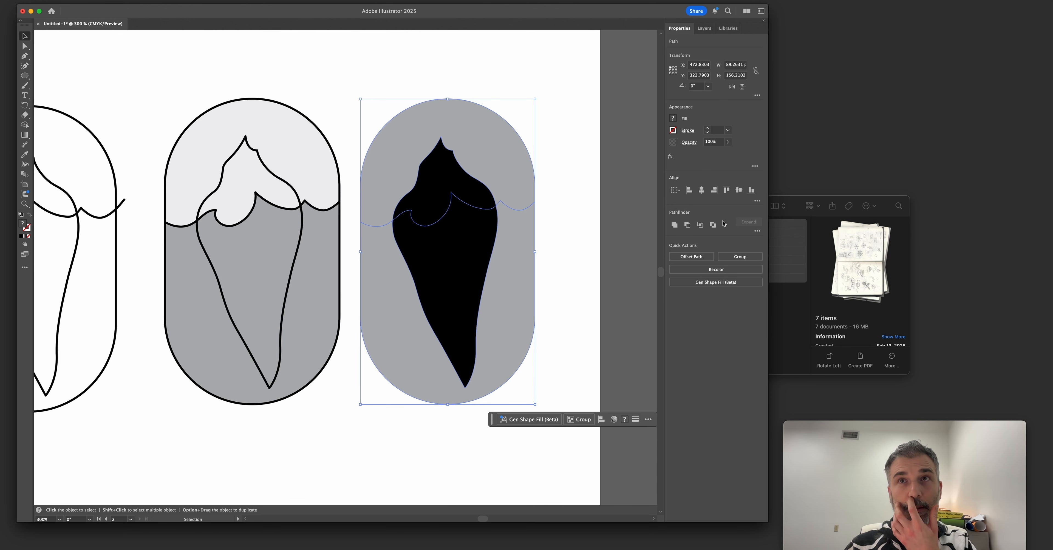
Divide the duplicated sky, sea and iceberg shapes with Pathfinder and ungroup the resulting pieces.
click(757, 232)
click(668, 275)
right_click(516, 199)
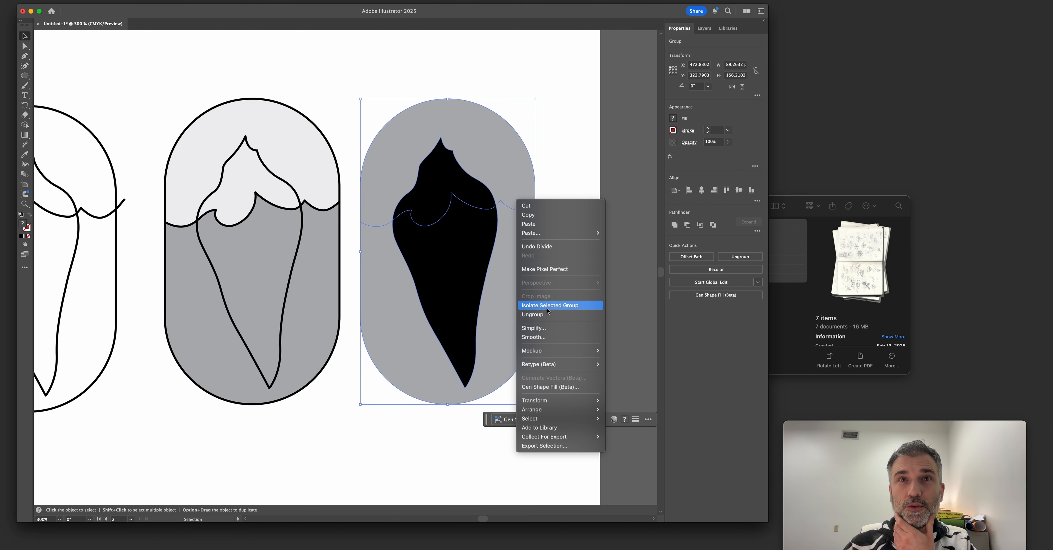
click(548, 314)
Delete the gray pieces around the divided iceberg and move its upper black piece onto the iceberg in the original badge.
click(506, 164)
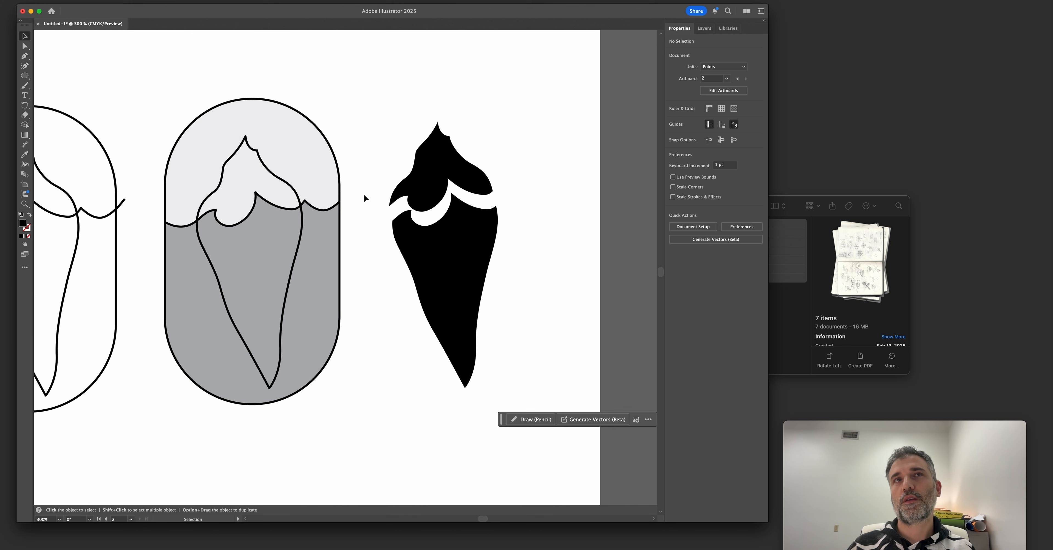
key(super+z)
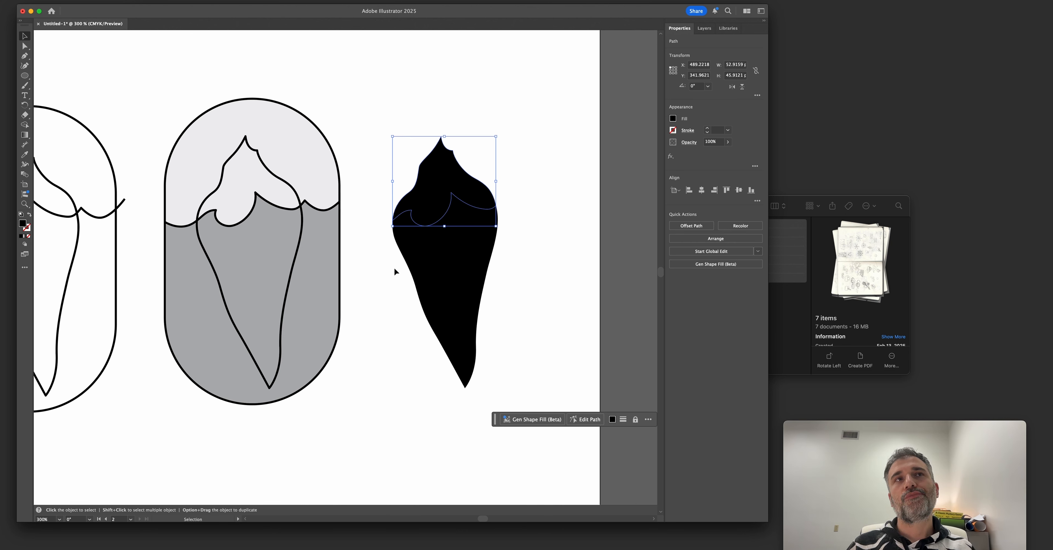
drag(435, 190, 239, 188)
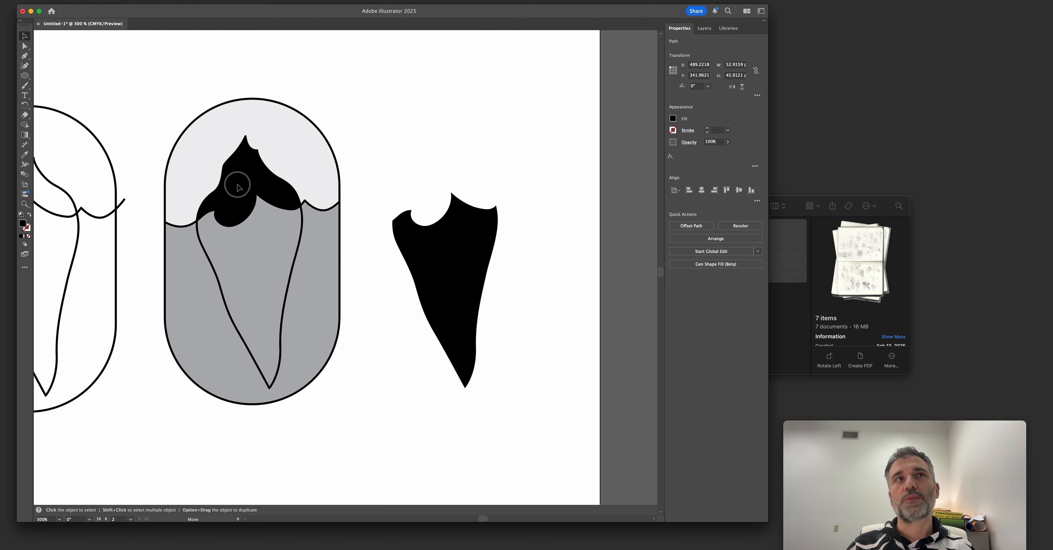
Move the lower black piece onto the iceberg in the original badge and fill both iceberg pieces white with the Eyedropper.
drag(442, 255, 295, 252)
key(i)
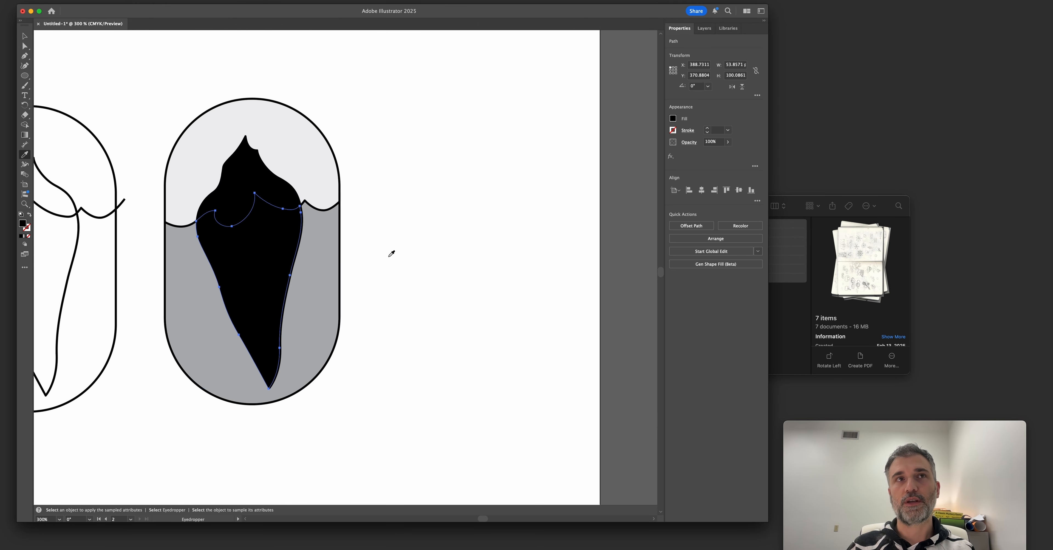
click(390, 256)
key(v)
click(268, 187)
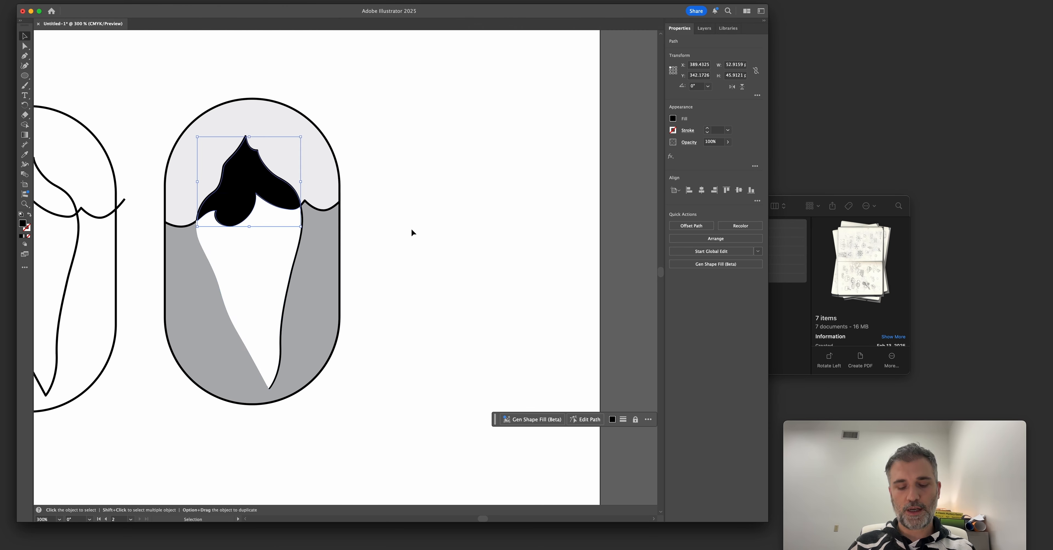
key(i)
click(420, 230)
key(v)
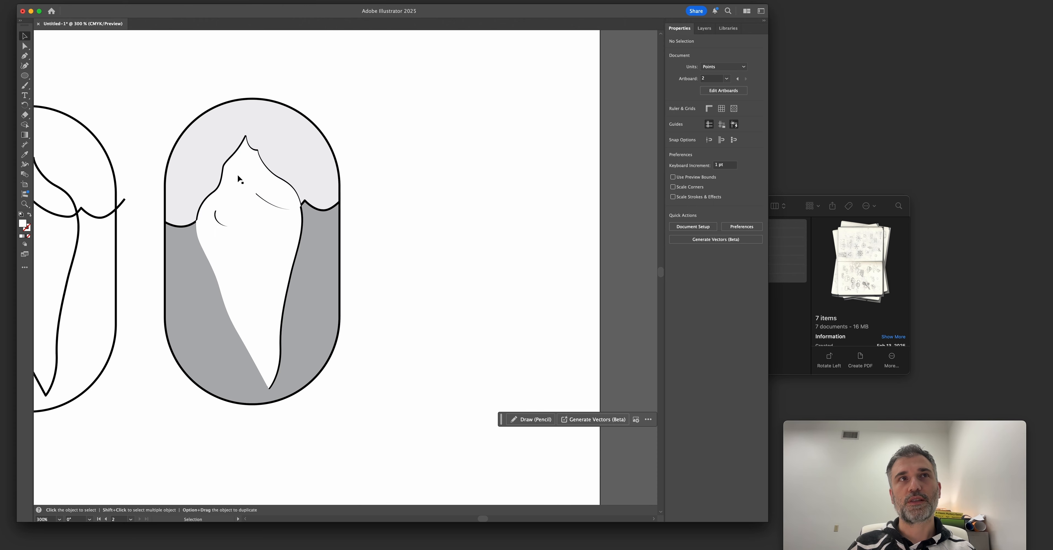
Select the filled iceberg, sky and sea shapes and send them behind the black outlines.
shift+click(273, 227)
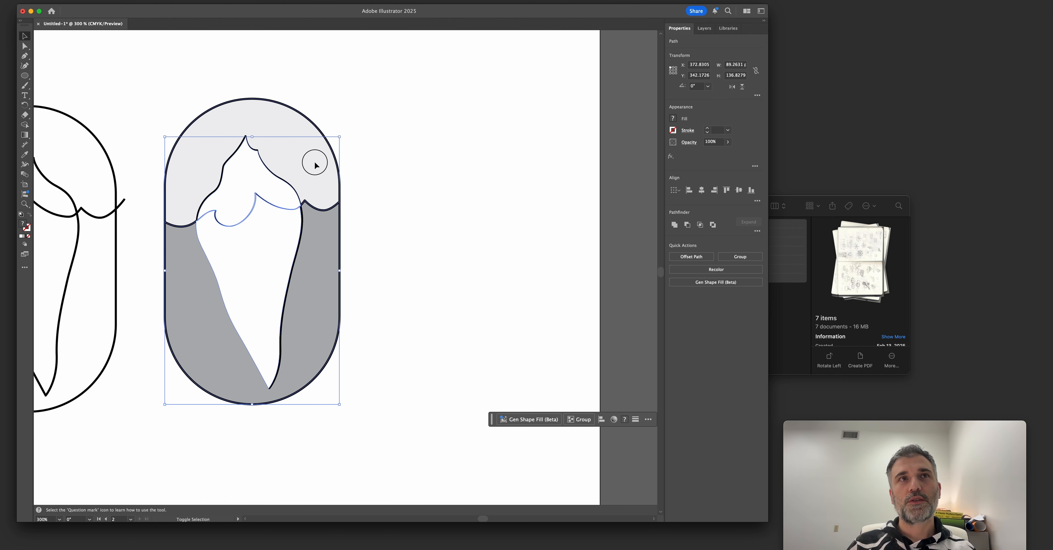
right_click(313, 177)
mouse_move(383, 426)
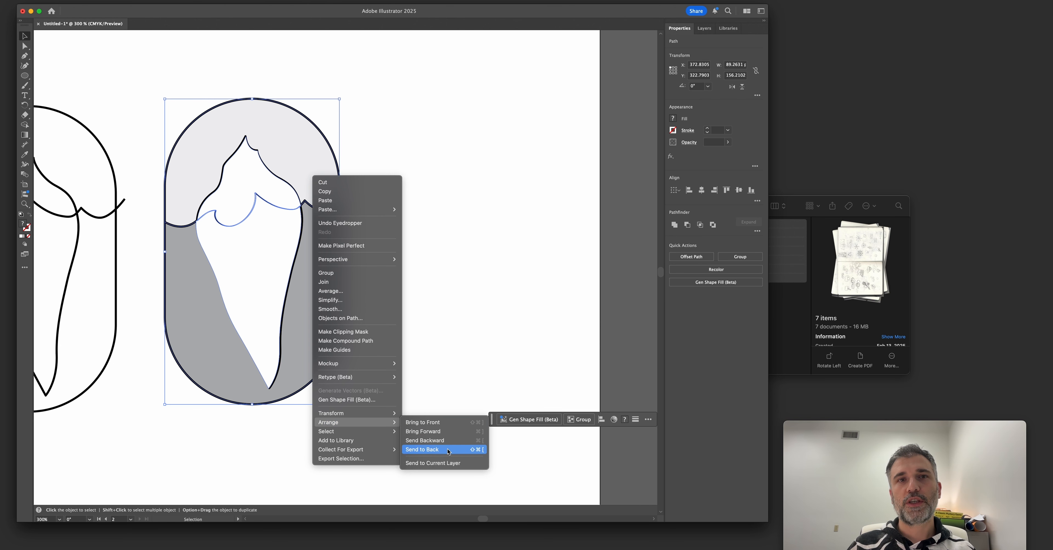
click(450, 449)
click(417, 330)
drag(338, 294, 458, 300)
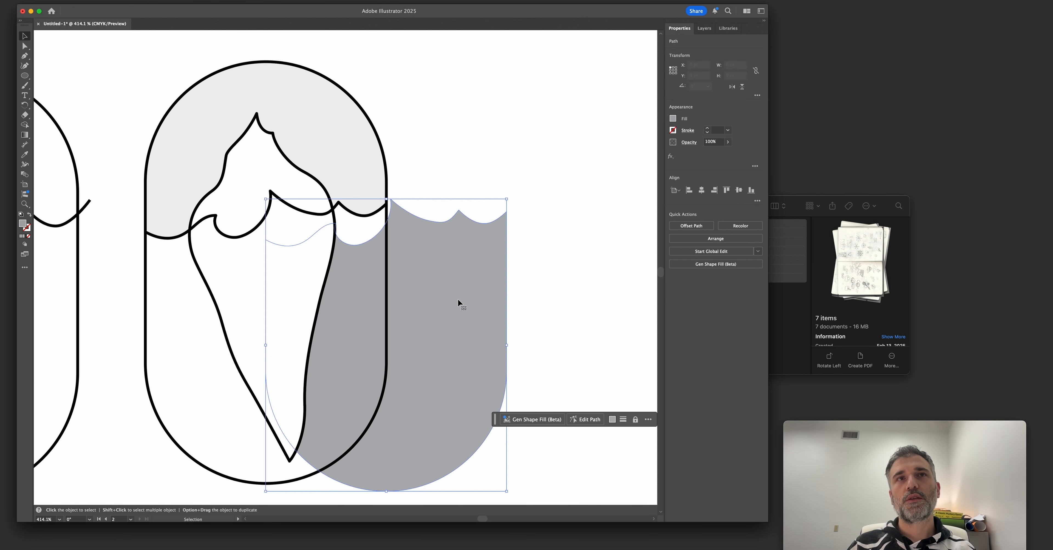
key(super+z)
click(274, 271)
click(341, 151)
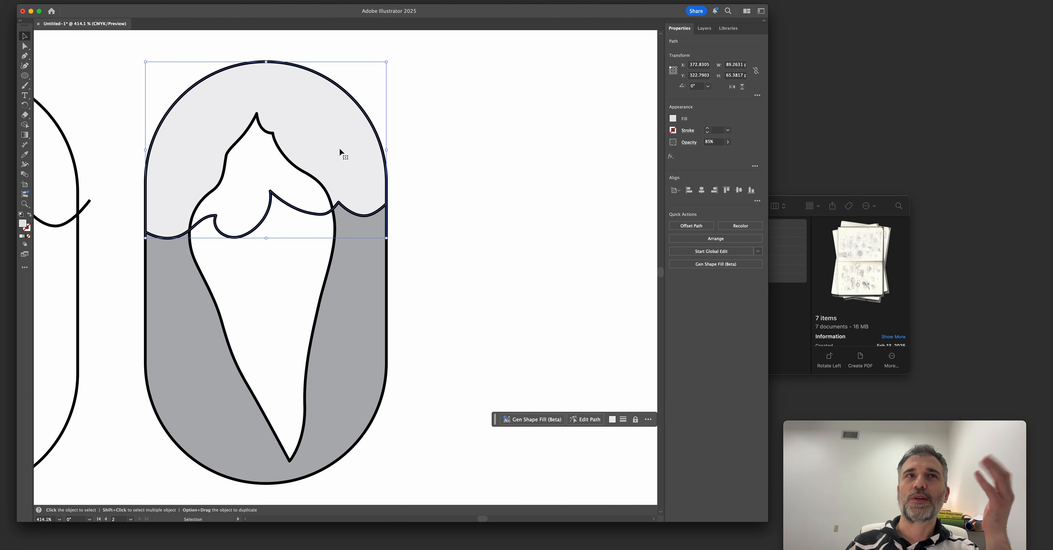
click(325, 183)
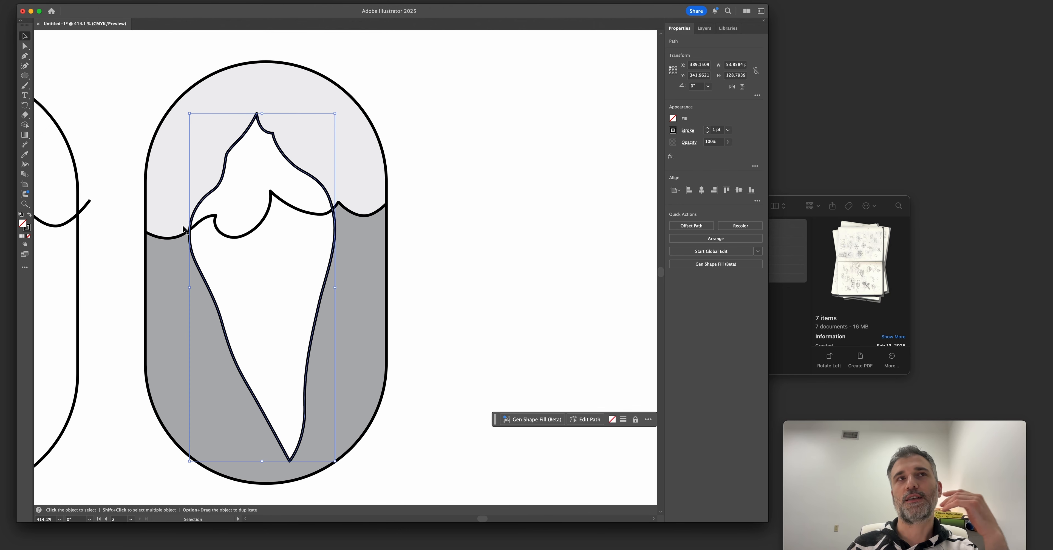
click(173, 239)
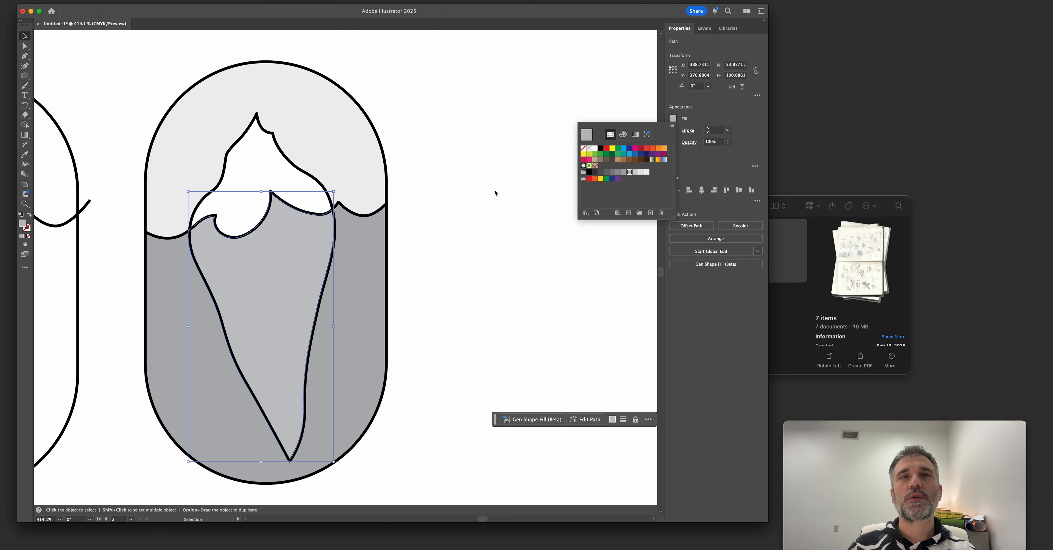
Match the submerged iceberg piece's fill to the gray of the sea with the Eyedropper.
click(259, 303)
key(i)
click(356, 304)
key(v)
Select the sea and the submerged iceberg piece and fill both with a darker gray swatch.
click(350, 289)
click(673, 119)
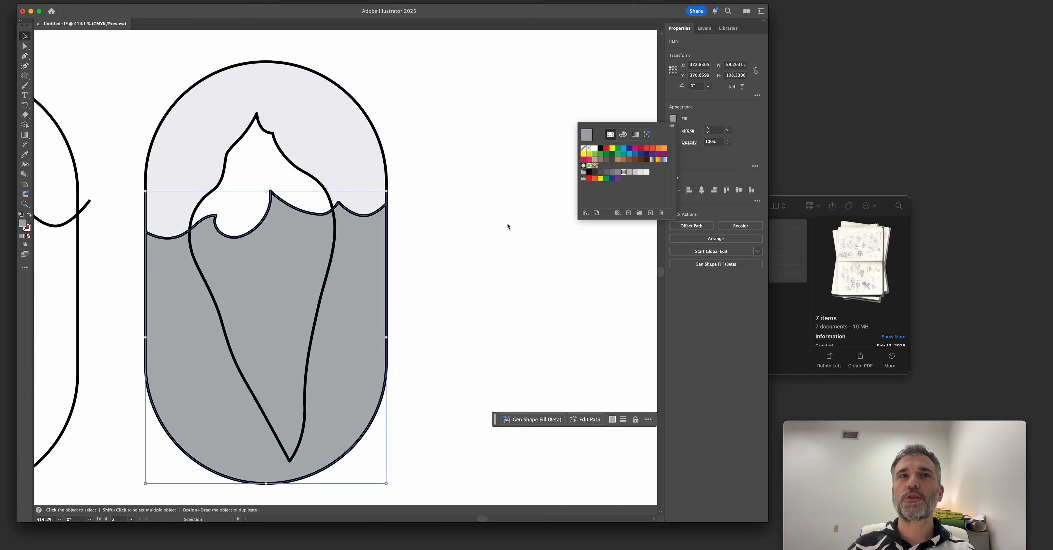
click(369, 235)
click(446, 244)
click(363, 242)
shift+click(316, 244)
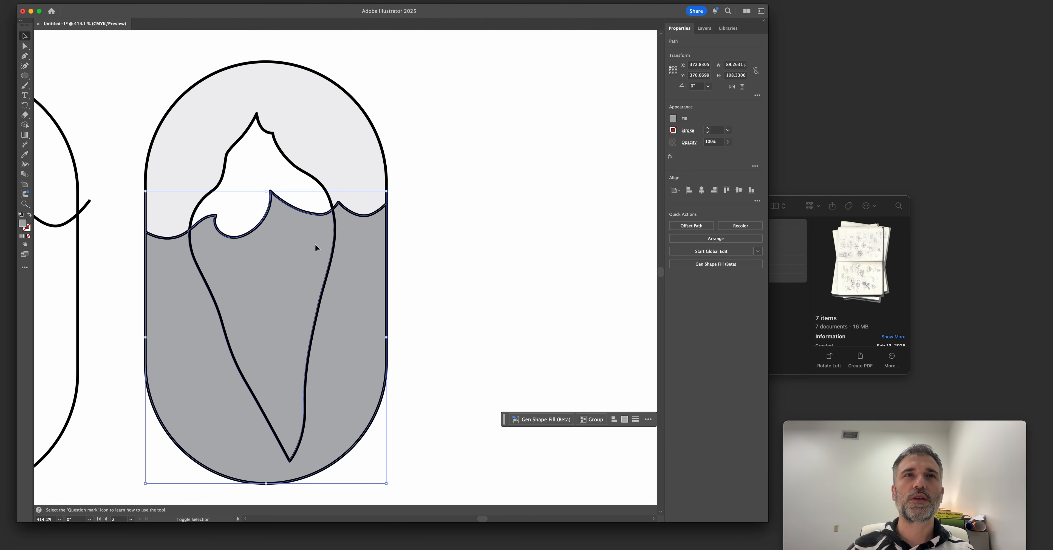
click(672, 118)
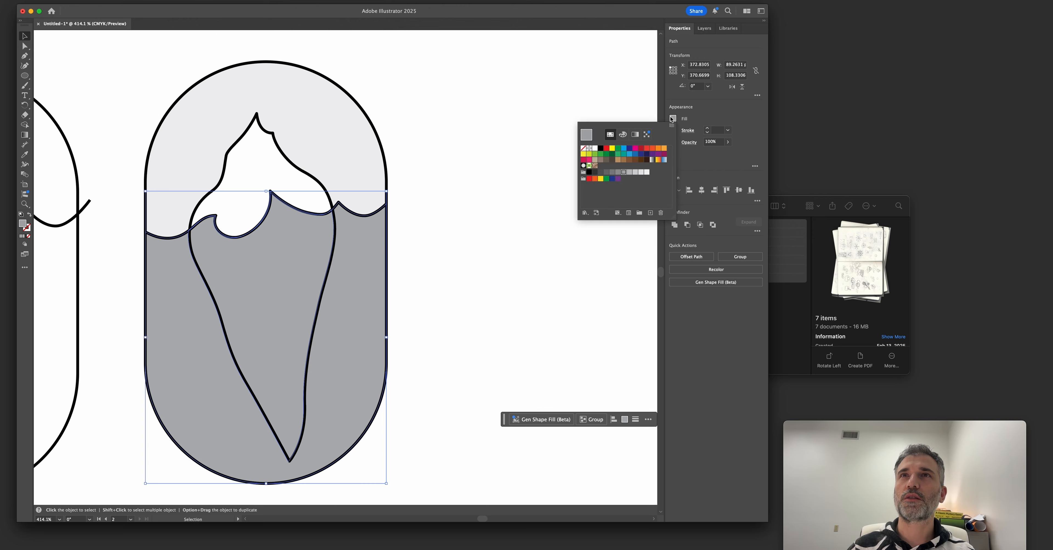
click(612, 173)
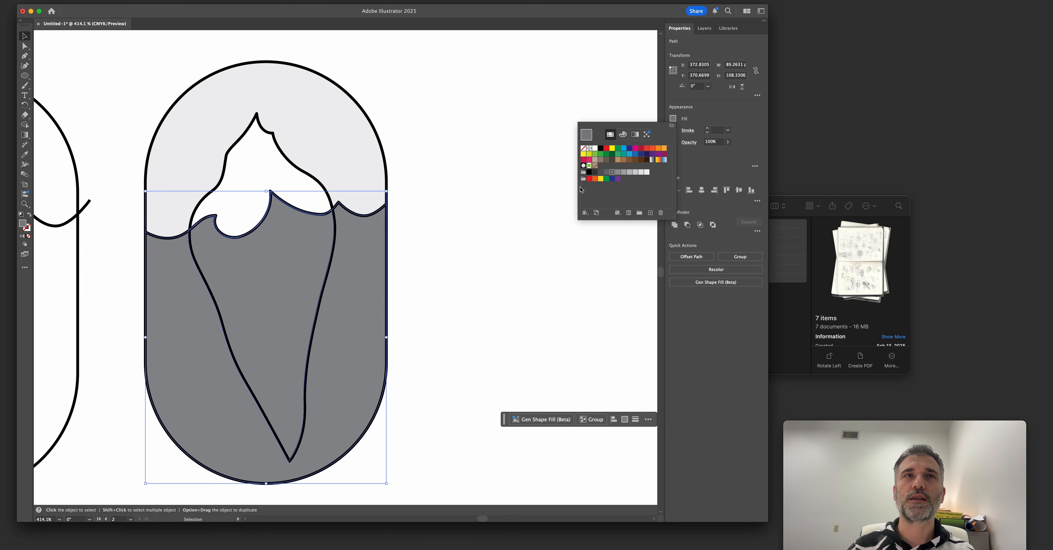
click(601, 118)
Fill only the submerged iceberg piece with a light gray swatch to separate it from the dark sea.
click(307, 283)
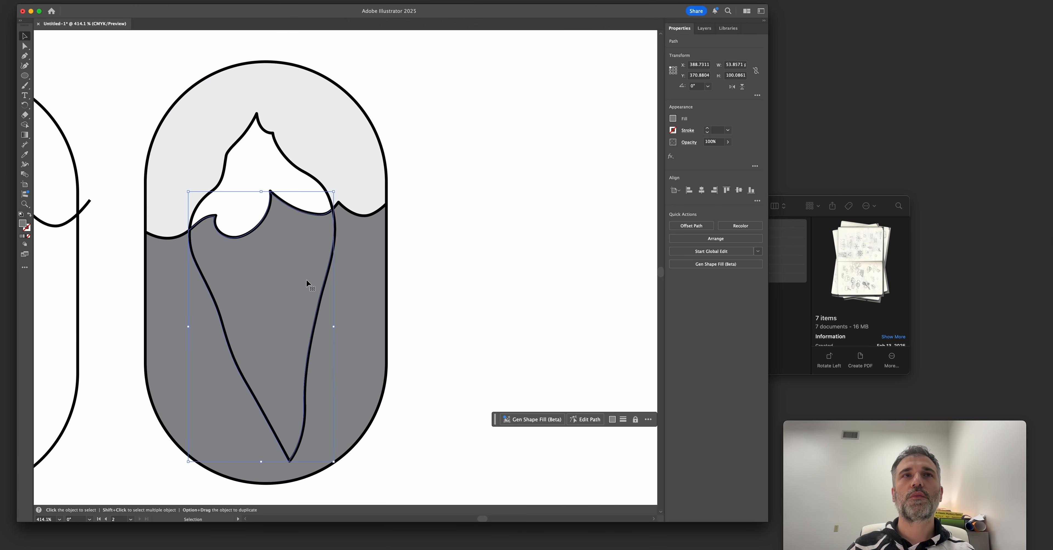
click(671, 119)
click(623, 171)
click(629, 172)
click(443, 220)
drag(442, 222, 463, 240)
Fill the sky shape with a slightly darker light-gray swatch.
click(354, 174)
click(672, 118)
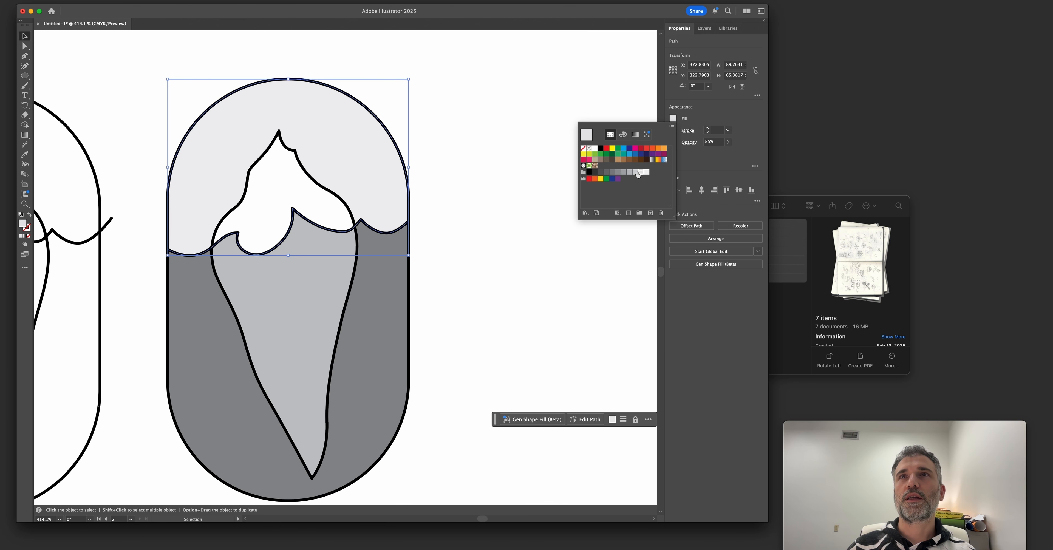
click(637, 175)
click(527, 149)
click(527, 150)
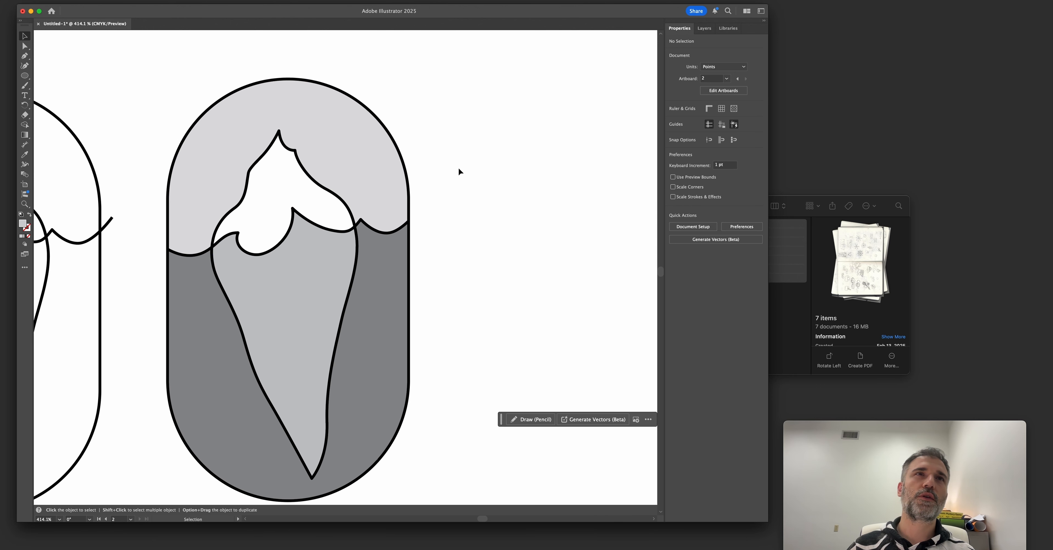
Compare the shaded badge with the outlined variants and the Frozen Coast pencil sketch.
scroll(459, 169, down, 4)
scroll(459, 169, up, 3)
drag(443, 215, 428, 200)
scroll(405, 198, down, 1)
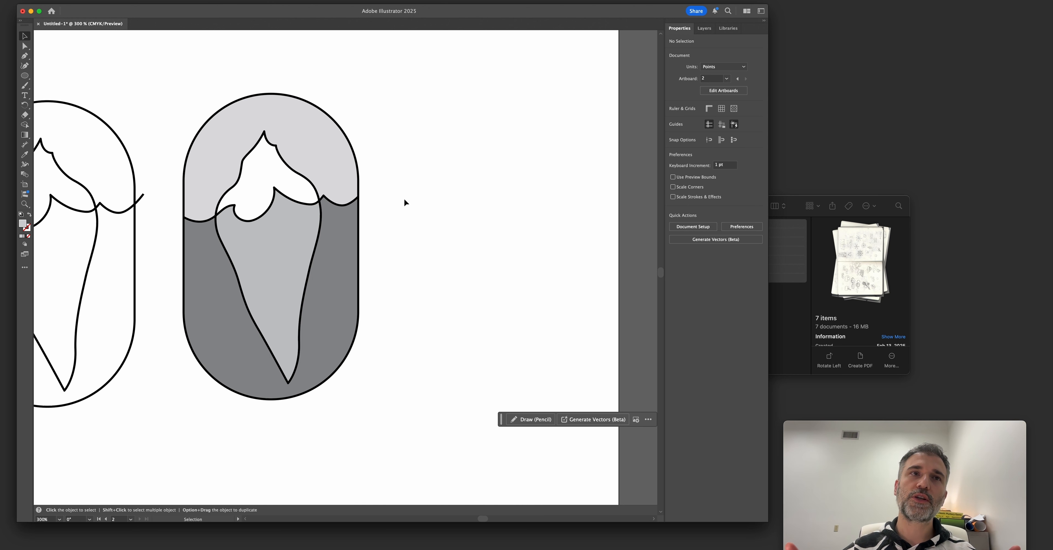
scroll(404, 199, left, 2)
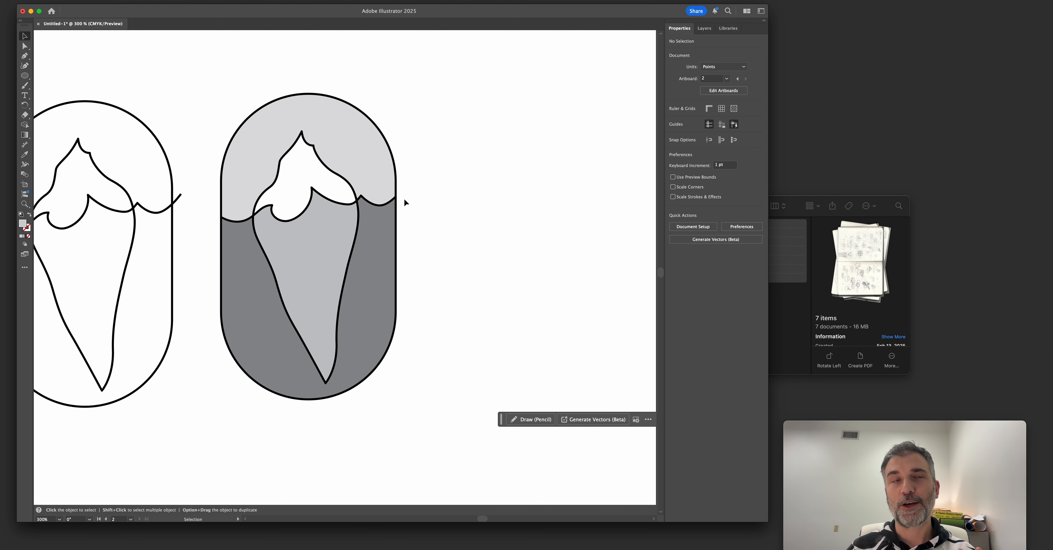
scroll(352, 129, right, 4)
scroll(352, 129, up, 1)
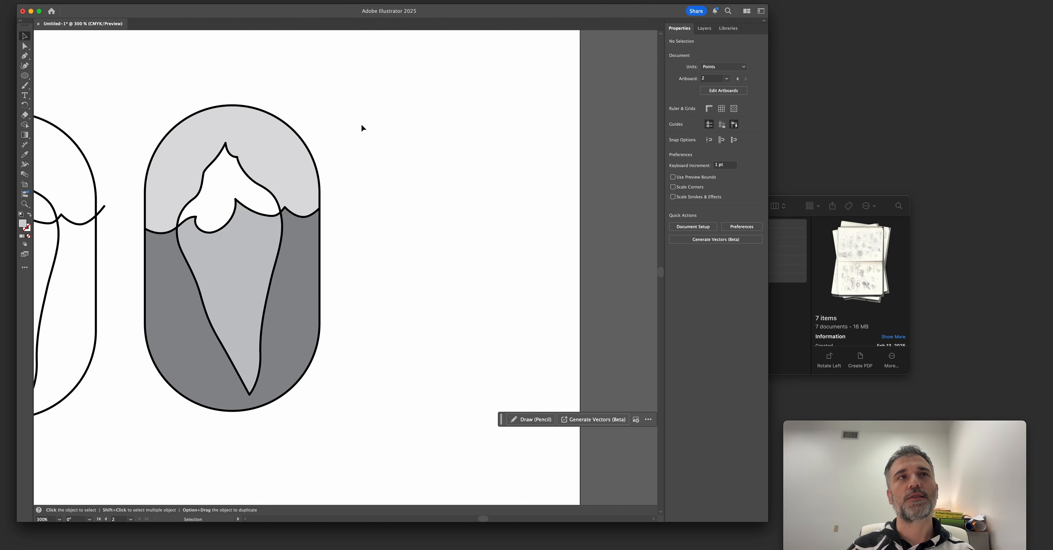
scroll(195, 201, left, 15)
scroll(329, 198, right, 10)
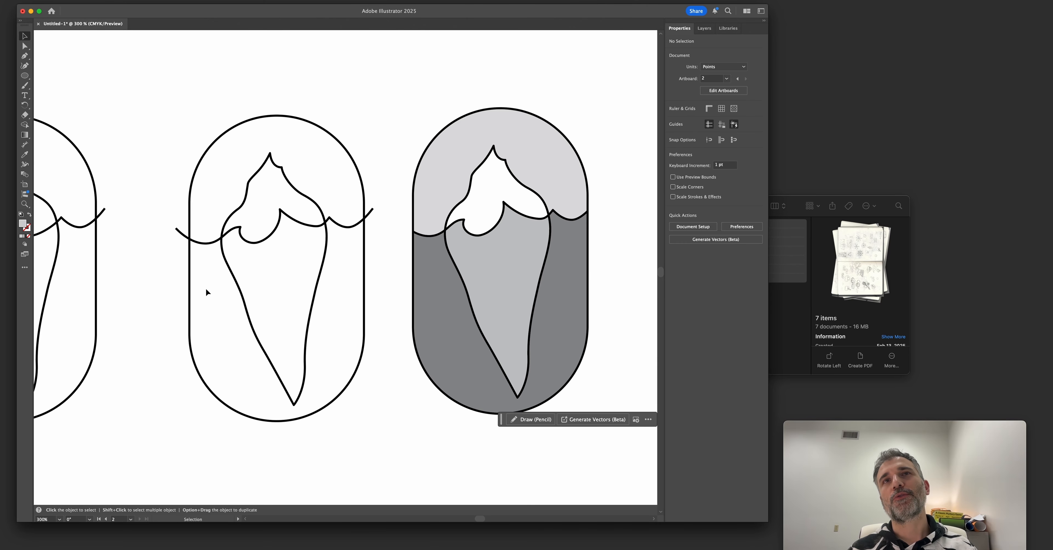
scroll(205, 288, down, 1)
drag(141, 313, 391, 317)
drag(223, 322, 458, 311)
scroll(295, 303, down, 1)
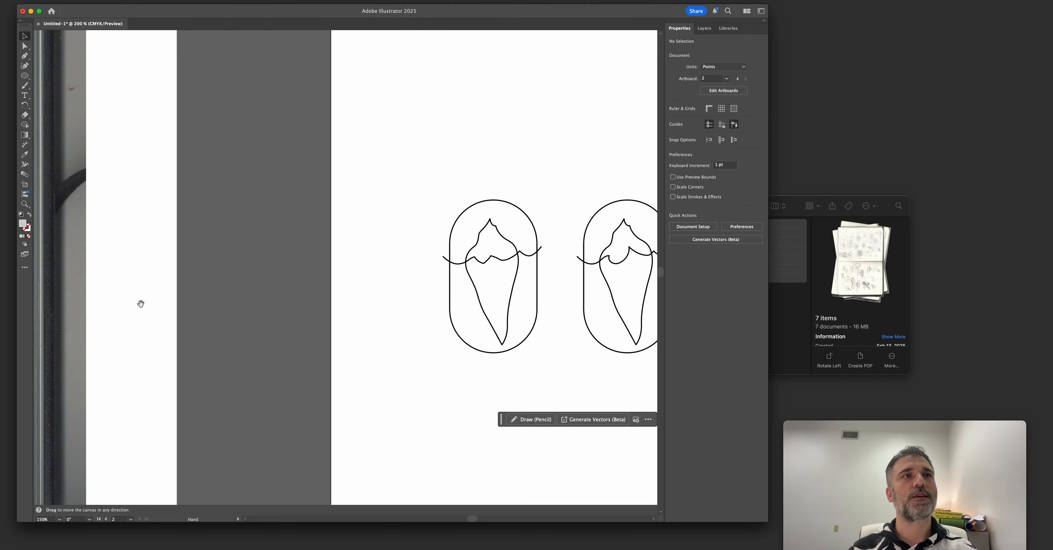
drag(140, 304, 342, 298)
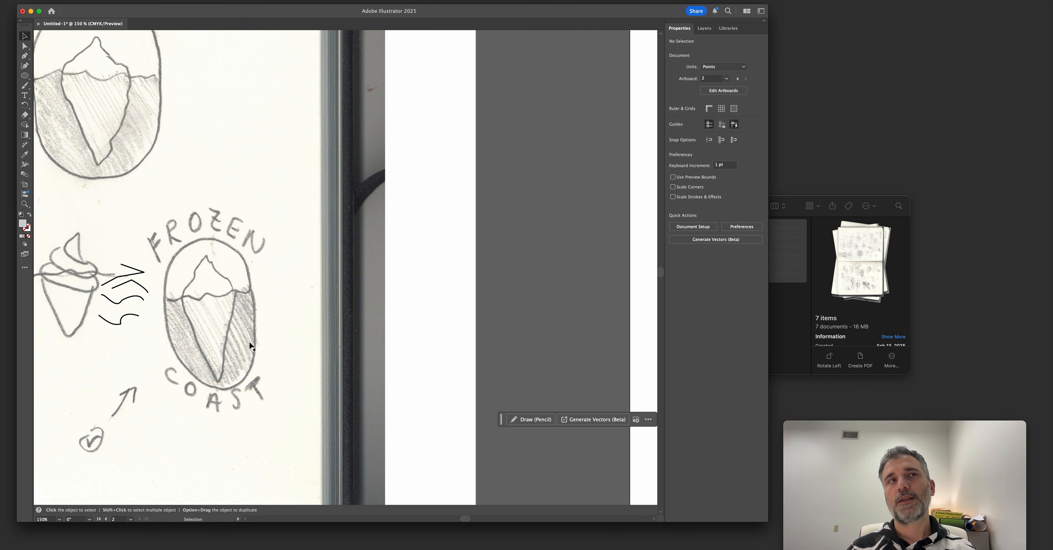
drag(351, 303, 144, 299)
drag(486, 300, 172, 301)
drag(367, 305, 118, 312)
drag(195, 289, 248, 302)
drag(235, 263, 290, 278)
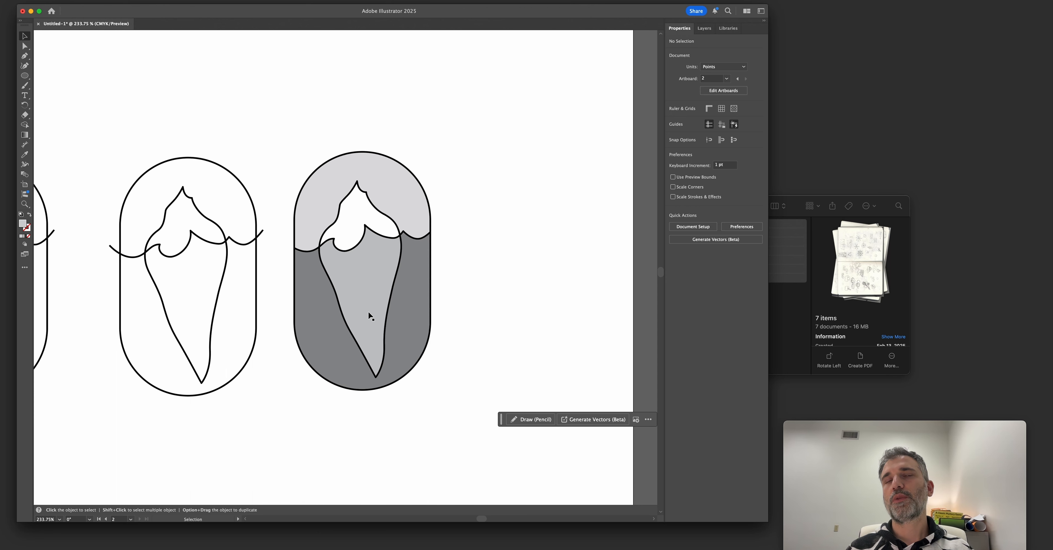
drag(370, 315, 302, 305)
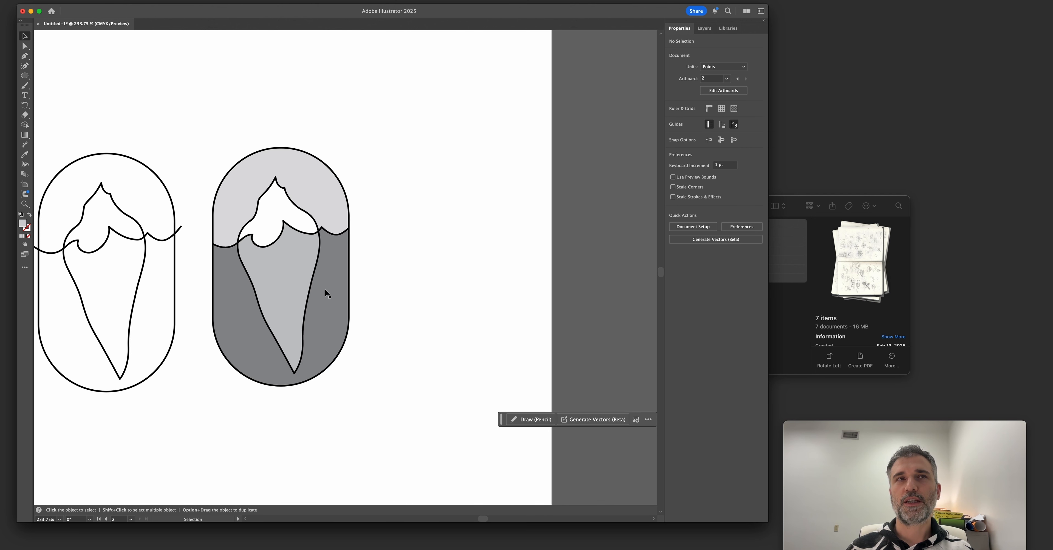
drag(312, 266, 459, 275)
key(super+z)
click(426, 265)
key(super+z)
Duplicate the sea shape beside the shaded badge and apply the waterline's 1 pt black stroke to the copy.
drag(329, 301, 495, 281)
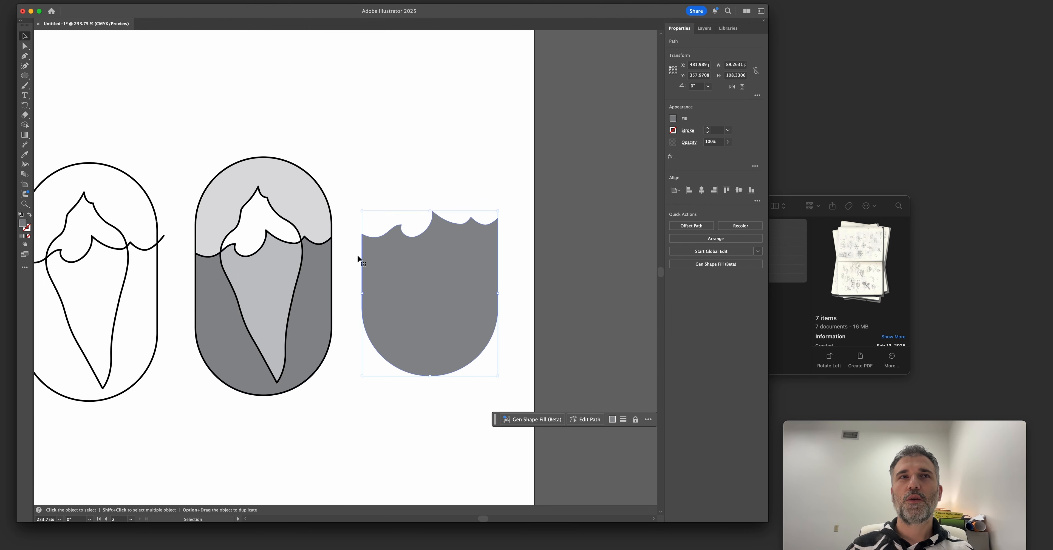
key(i)
click(315, 241)
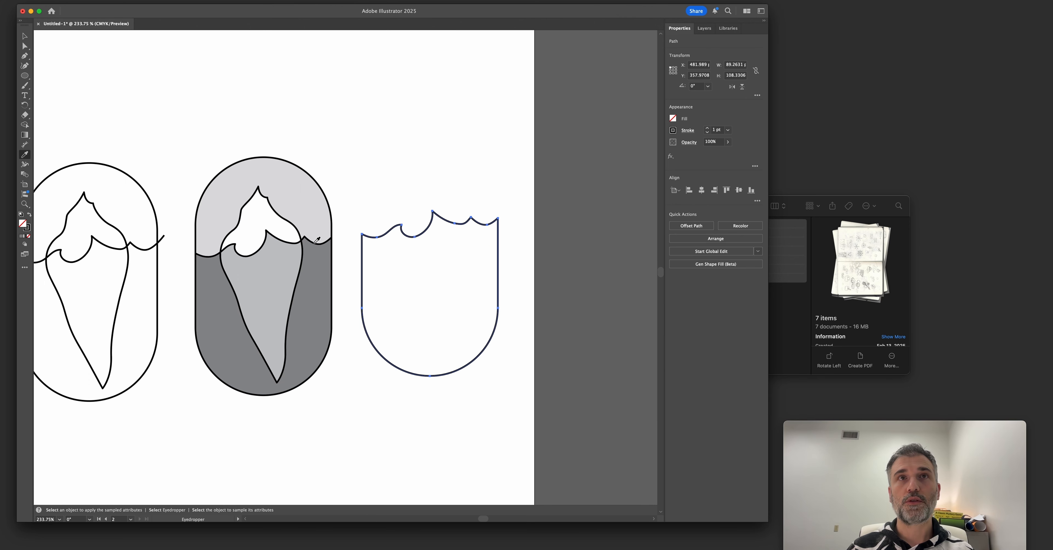
key(v)
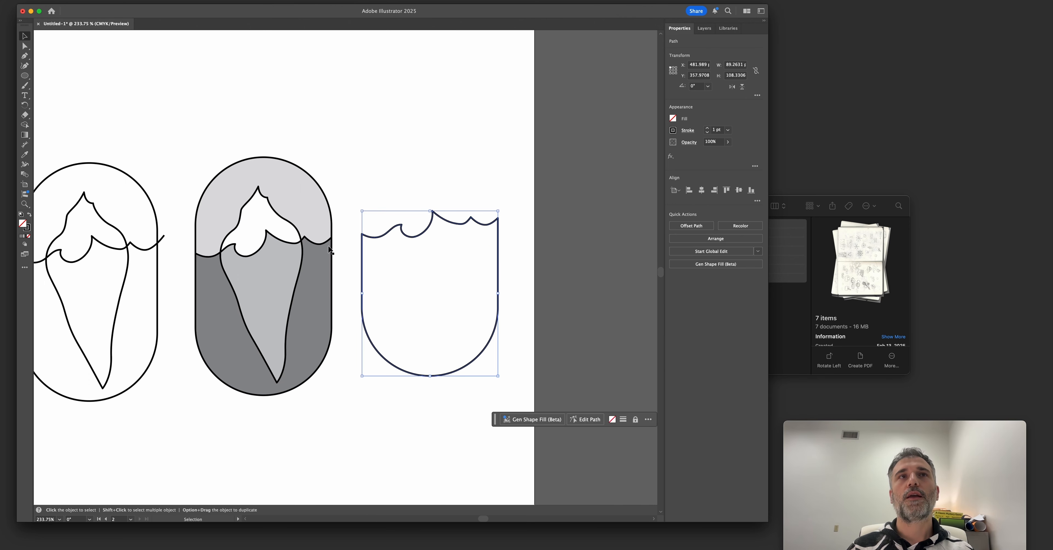
Fill the duplicated sea shape with a medium gray swatch.
click(674, 119)
click(623, 172)
click(629, 172)
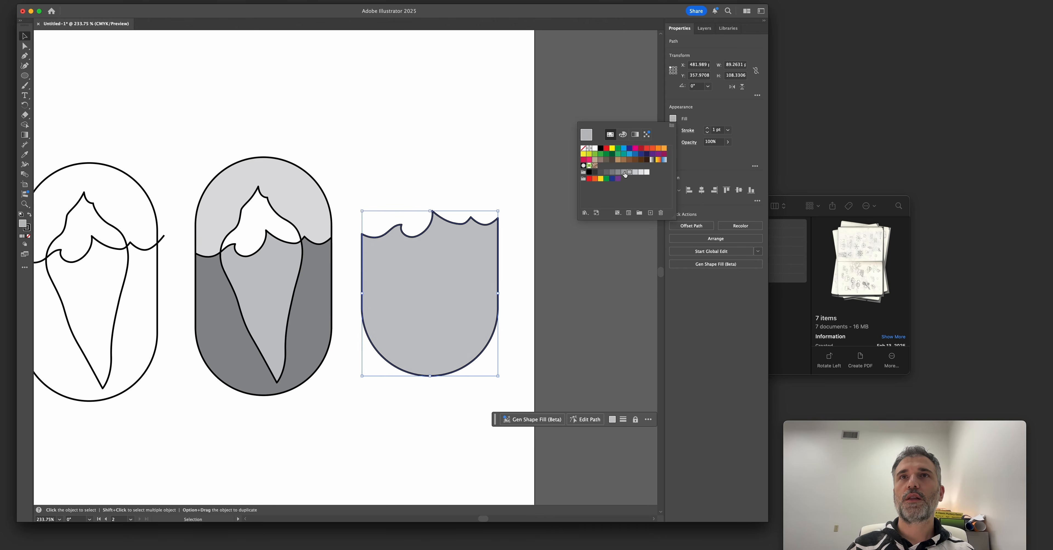
click(624, 172)
click(432, 176)
click(432, 177)
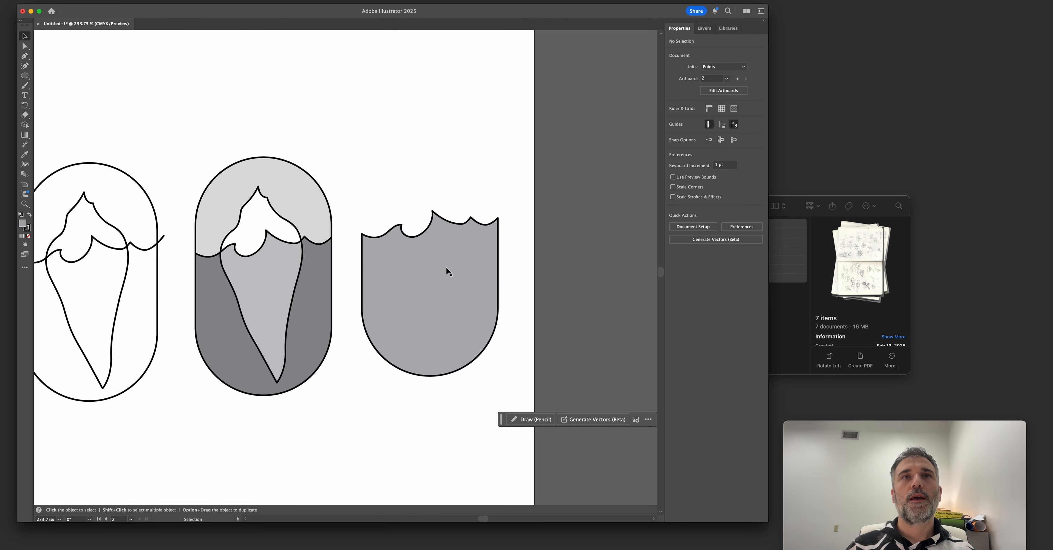
Duplicate the full iceberg outline onto the new sea shape and fill the copy white.
drag(251, 219, 415, 186)
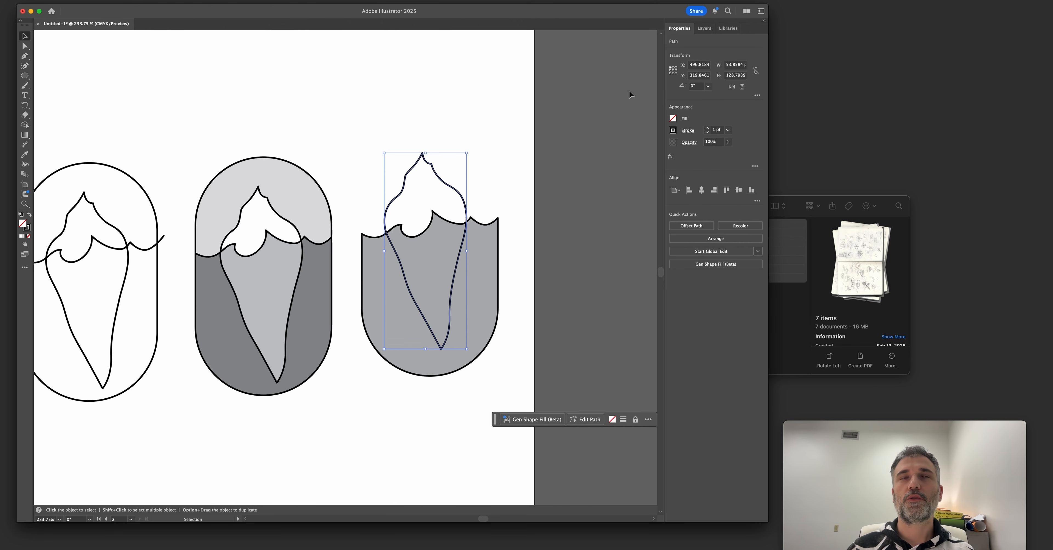
click(672, 118)
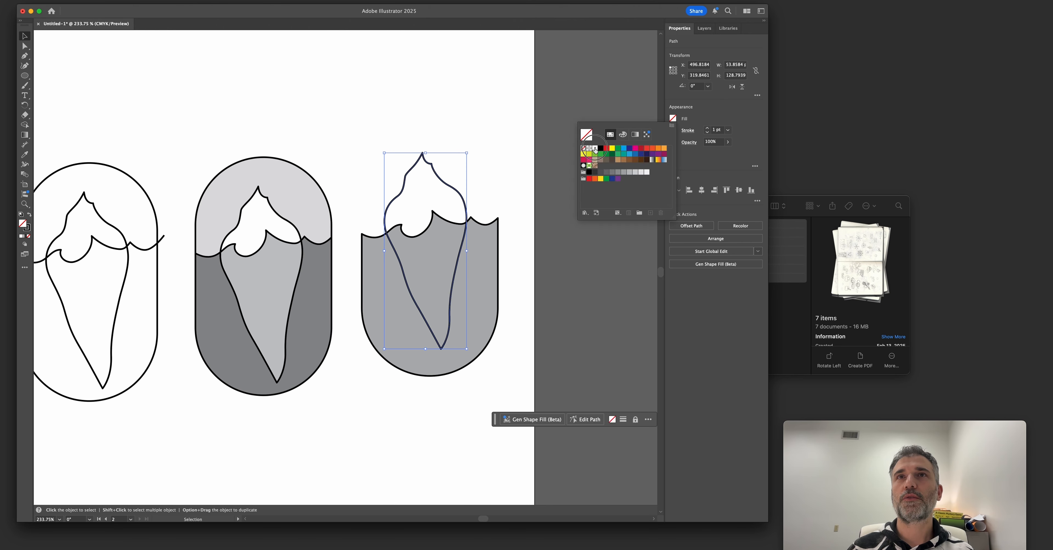
click(594, 148)
click(428, 212)
Send the white iceberg behind the duplicated sea shape and nudge it into position so only its tip stands above the waterline.
right_click(428, 210)
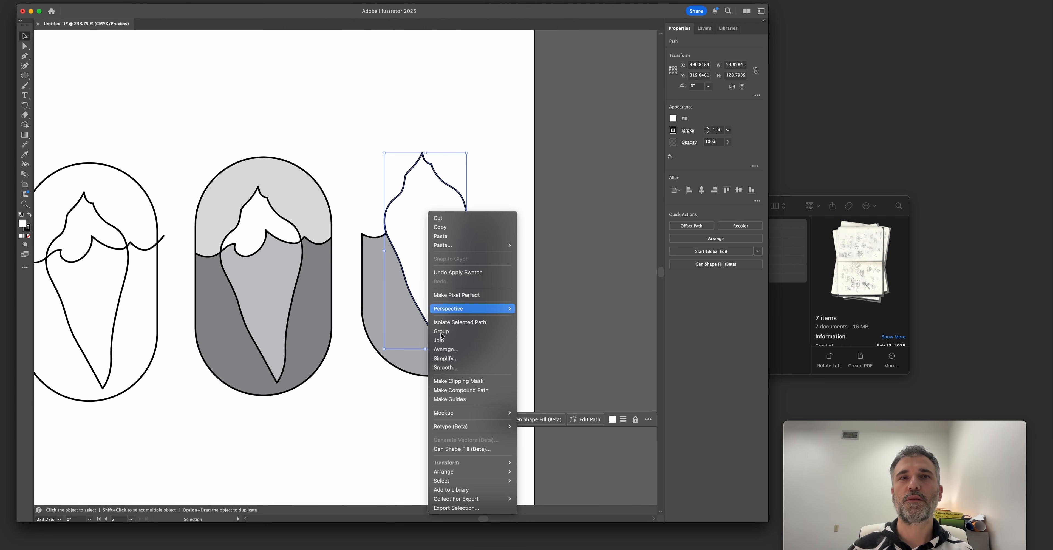
click(415, 206)
scroll(416, 206, down, 4)
right_click(433, 147)
mouse_move(506, 414)
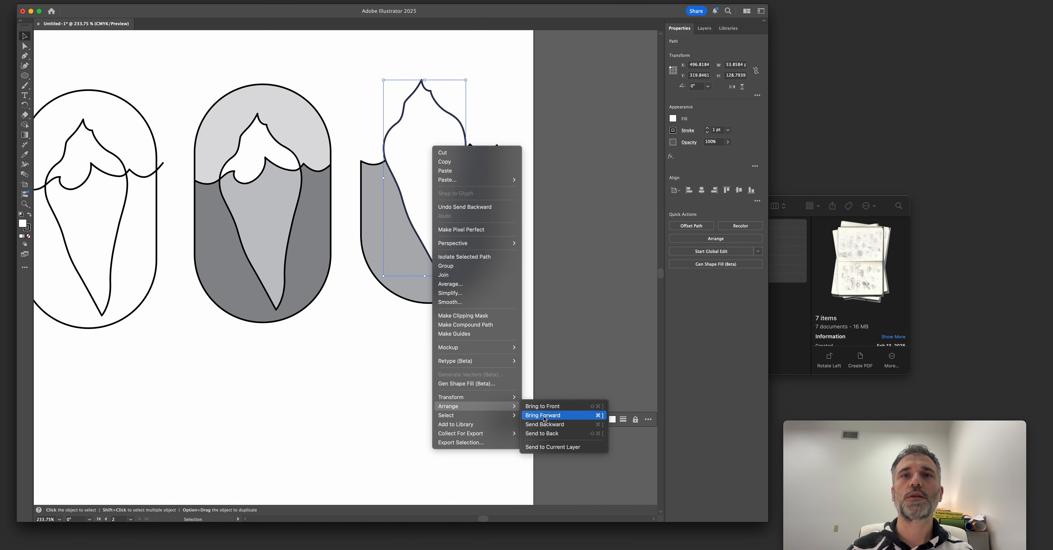
click(548, 434)
click(502, 200)
scroll(501, 200, up, 5)
click(462, 205)
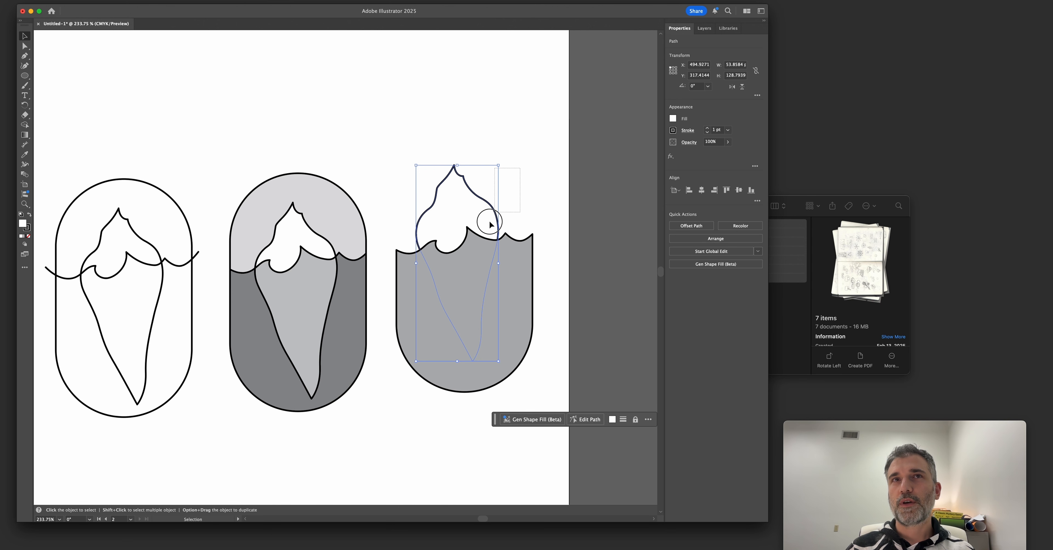
Duplicate the capsule outline from an existing badge and align it around the new sea and iceberg.
click(378, 132)
click(336, 207)
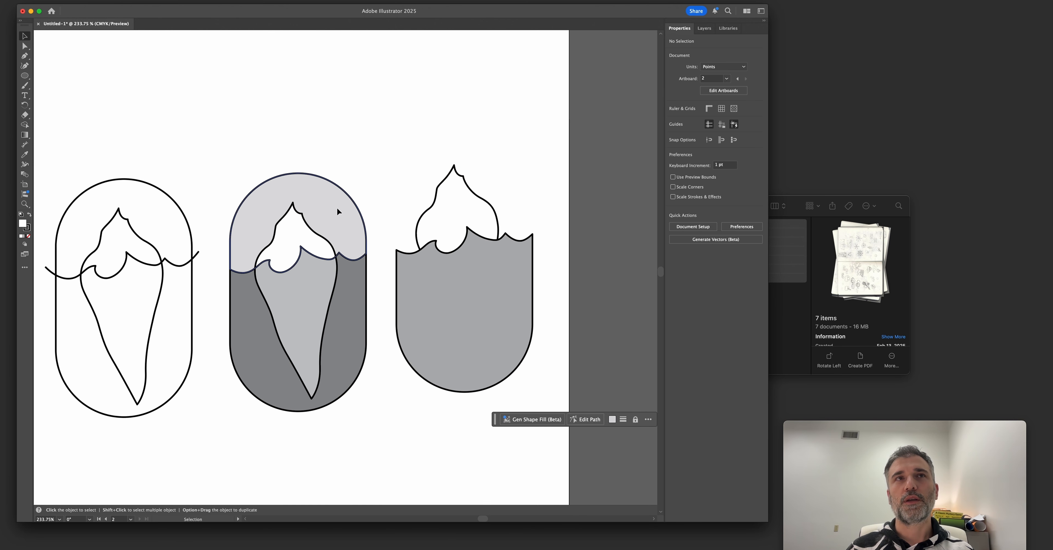
drag(169, 197, 505, 164)
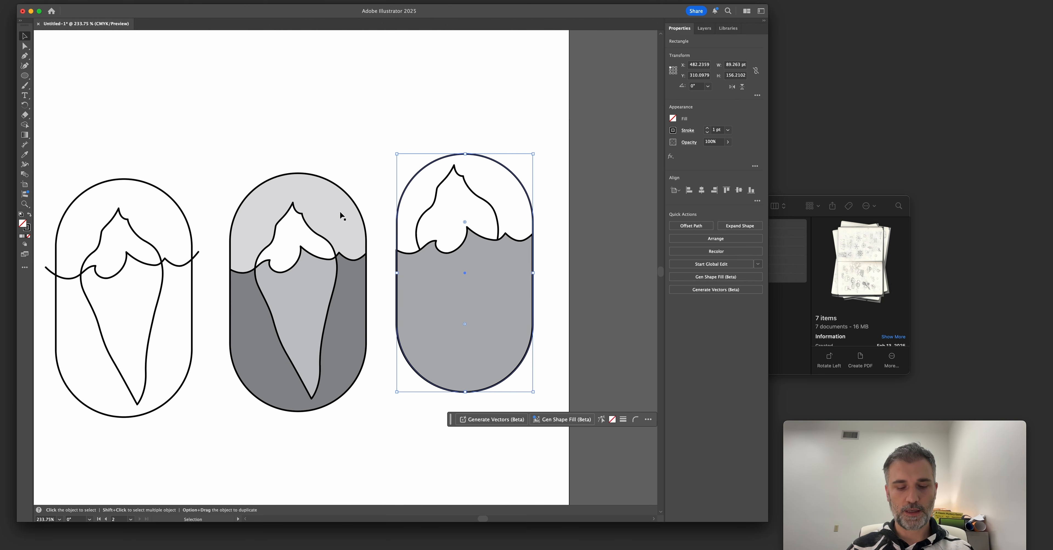
Fill the duplicated capsule with light gray and place it behind the sea and iceberg as a backdrop.
key(i)
key(v)
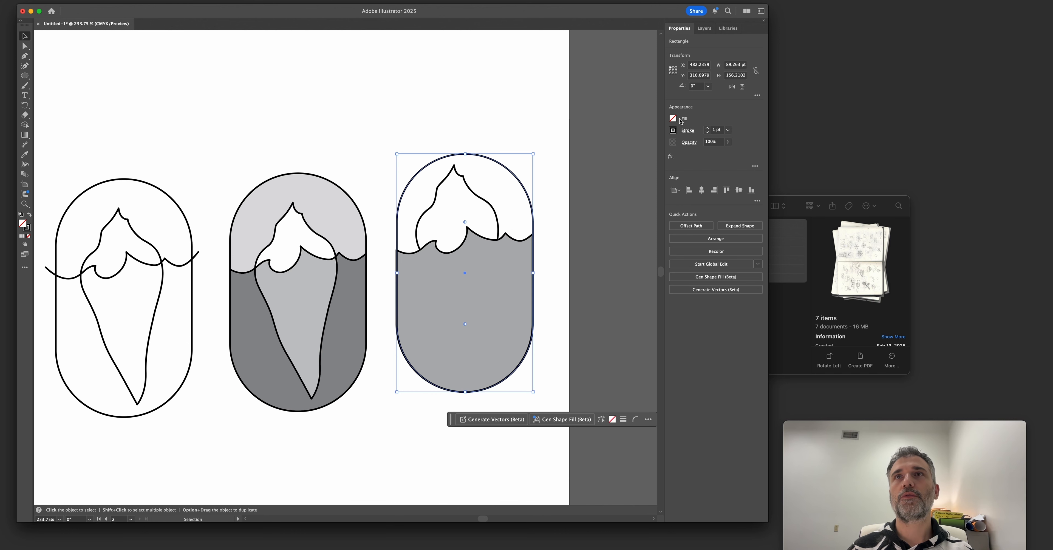
click(672, 119)
click(641, 172)
right_click(488, 176)
click(605, 465)
drag(505, 191, 503, 188)
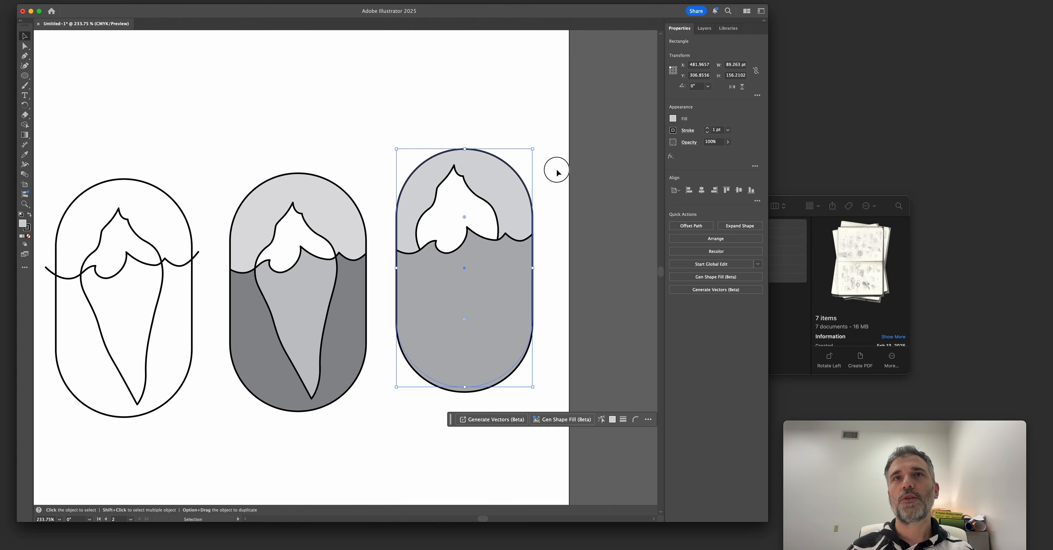
click(556, 197)
Try a lower opacity on the third badge's sea shape, and undo the change.
click(495, 269)
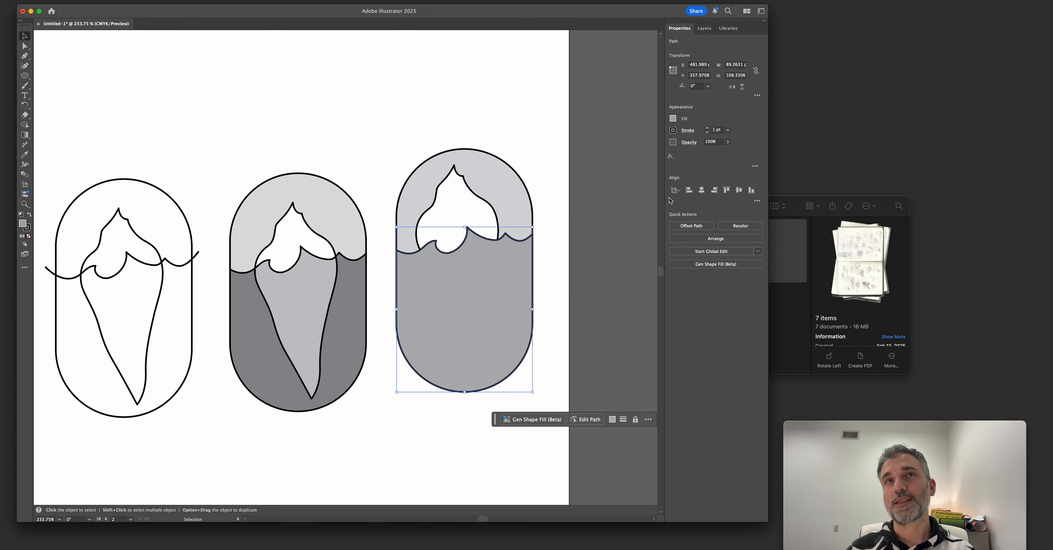
click(727, 141)
drag(719, 153, 706, 155)
click(548, 244)
click(548, 244)
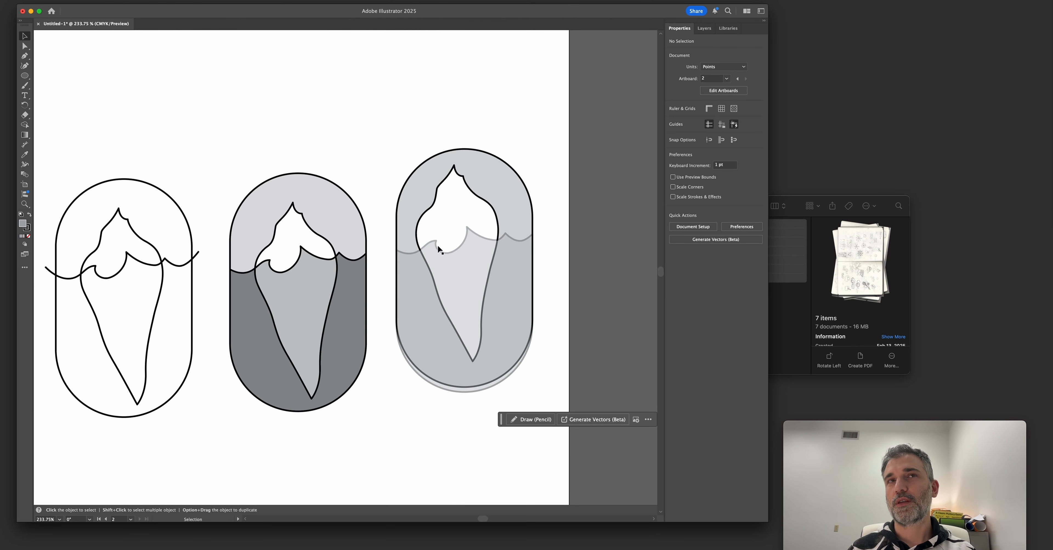
key(super+z)
key(super+z)
click(383, 233)
click(451, 268)
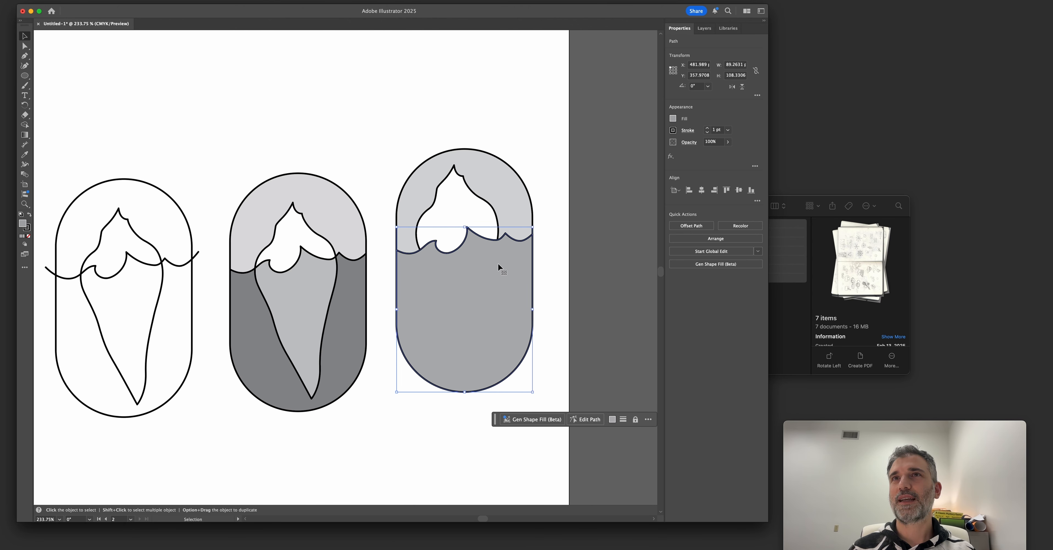
click(671, 157)
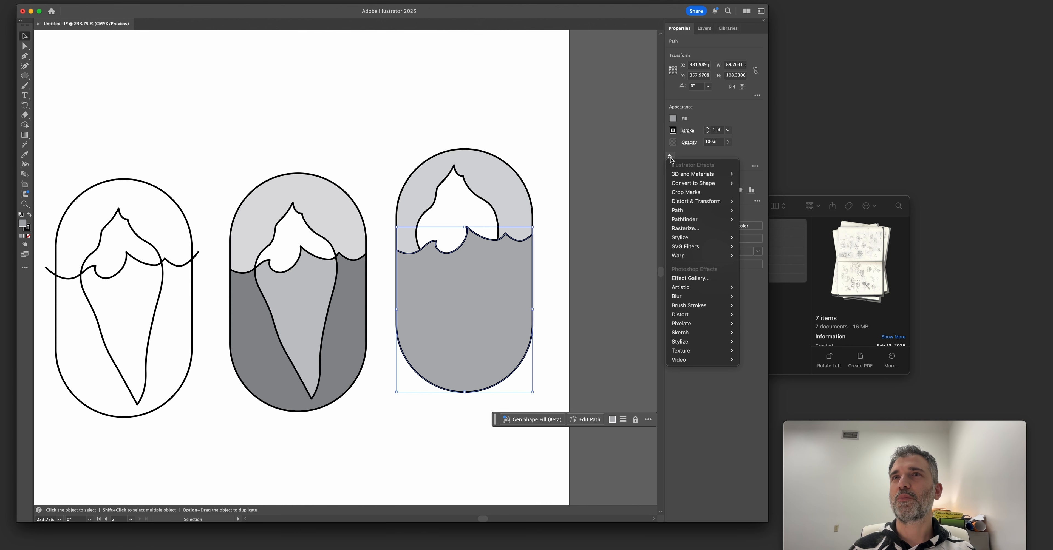
click(710, 155)
click(760, 170)
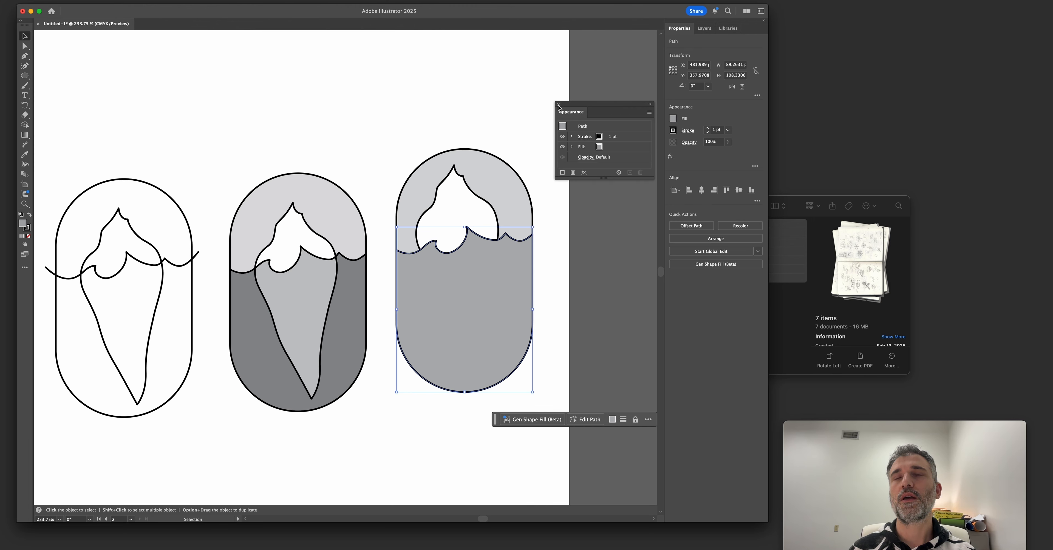
click(558, 106)
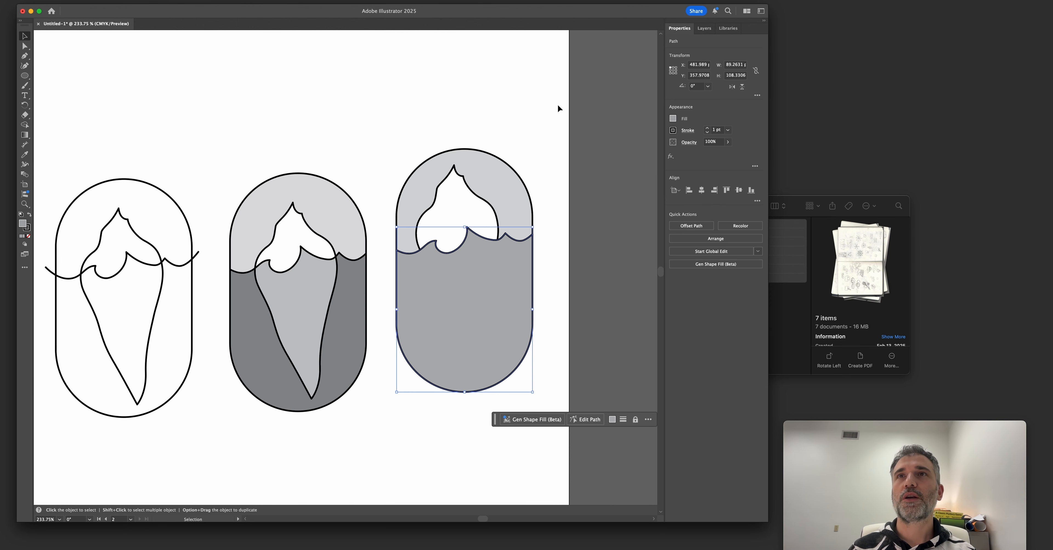
Try the Multiply, Lighten and Overlay blending modes on the third badge's sea shape and settle on Multiply.
click(686, 144)
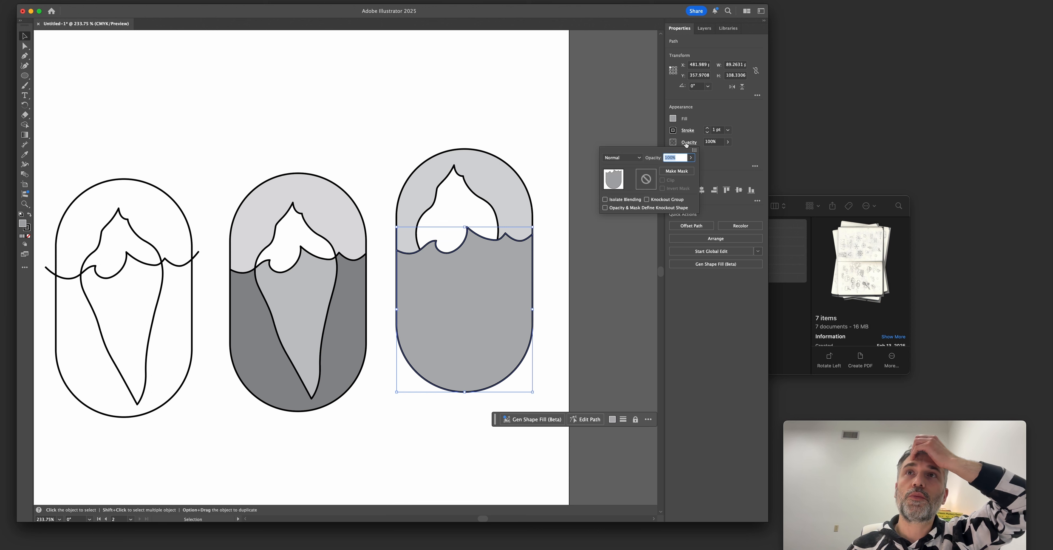
click(619, 161)
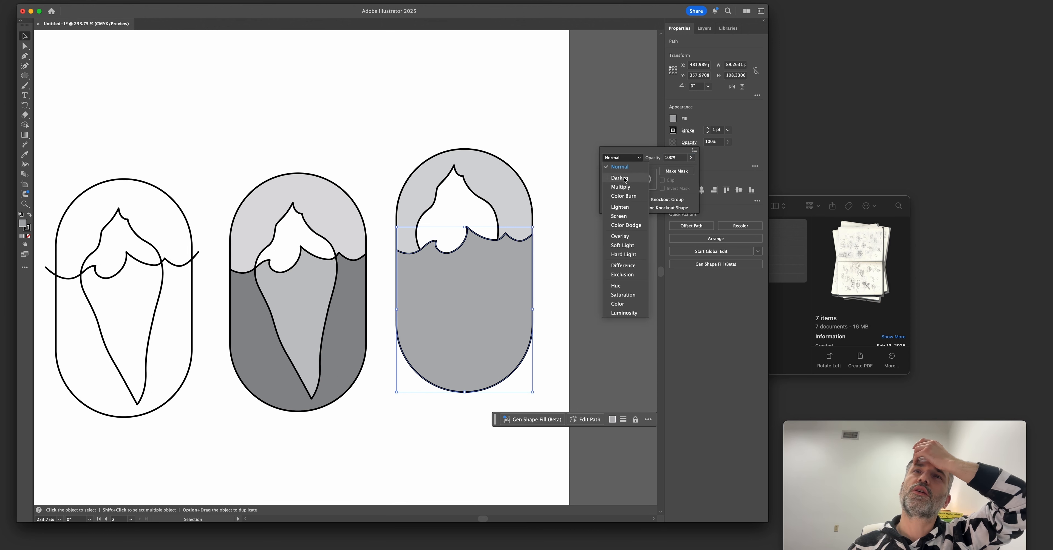
click(624, 188)
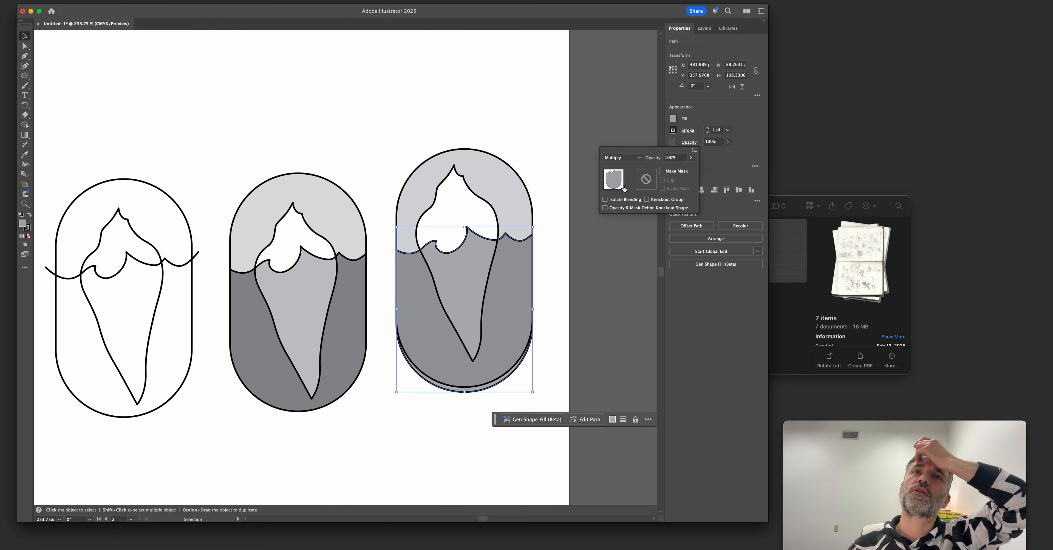
click(611, 160)
click(620, 207)
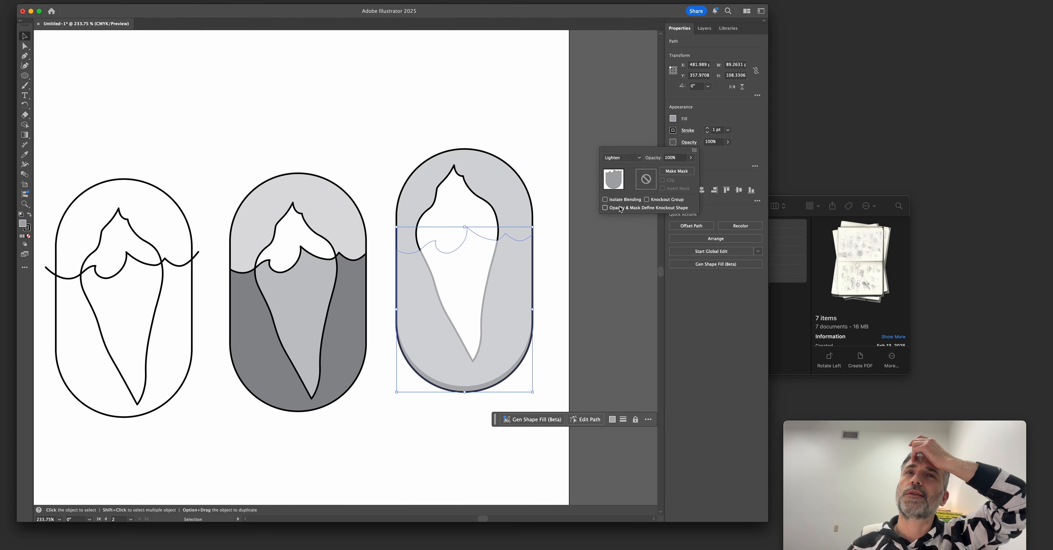
click(619, 158)
click(623, 236)
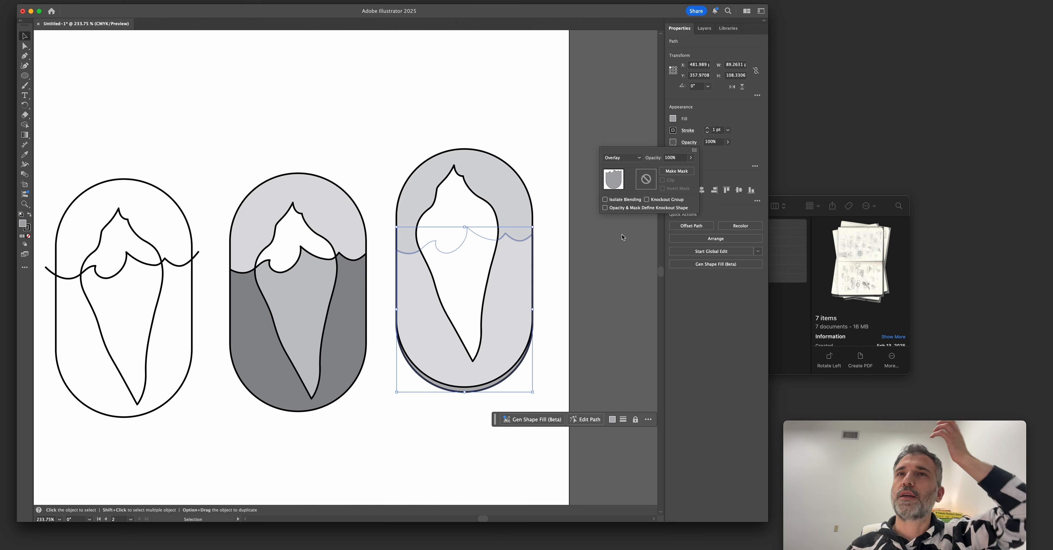
click(613, 157)
click(613, 182)
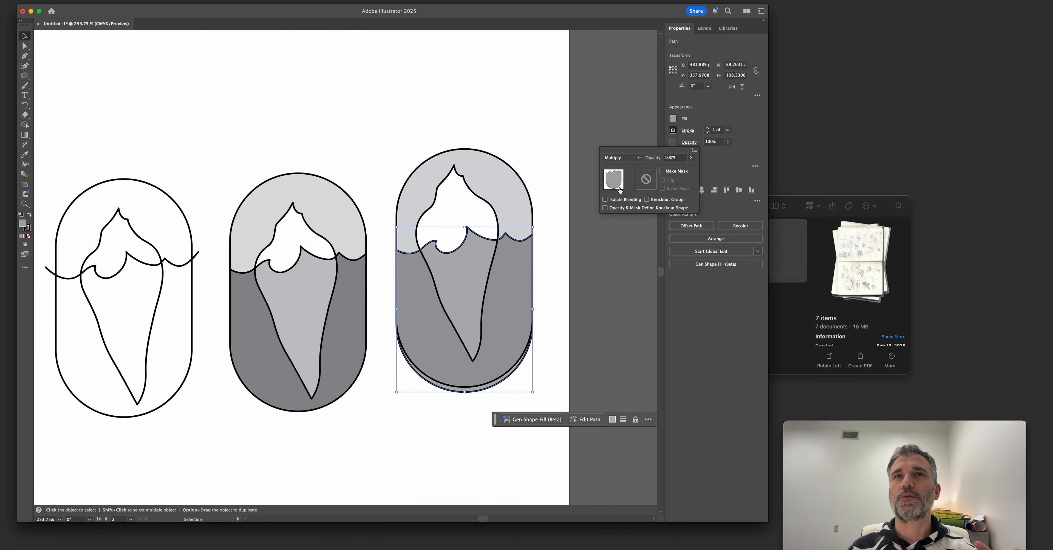
click(566, 244)
click(554, 258)
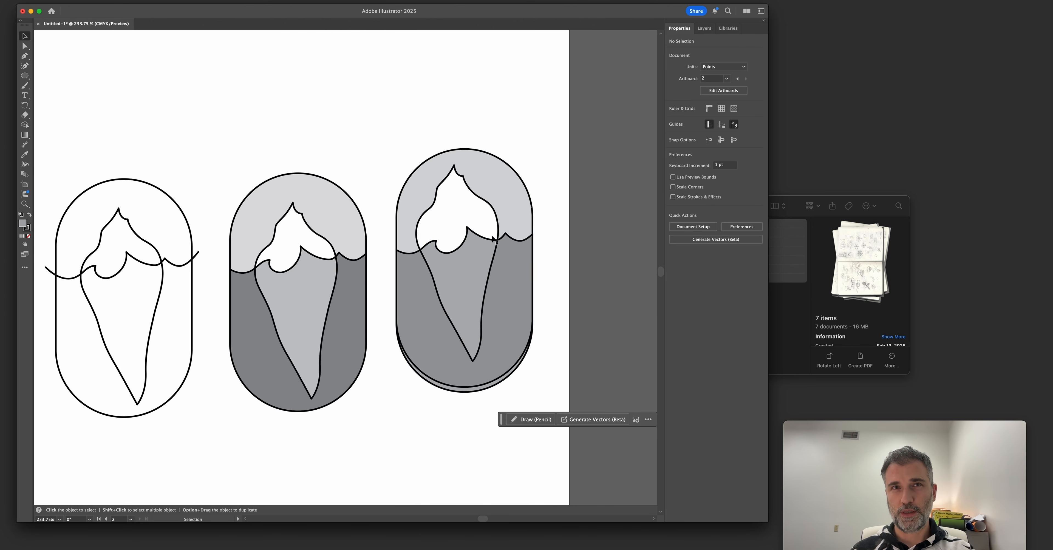
Line up the sea shape with the capsule outline and pull its wave points into exaggerated peaks and troughs over the iceberg.
drag(469, 224, 461, 302)
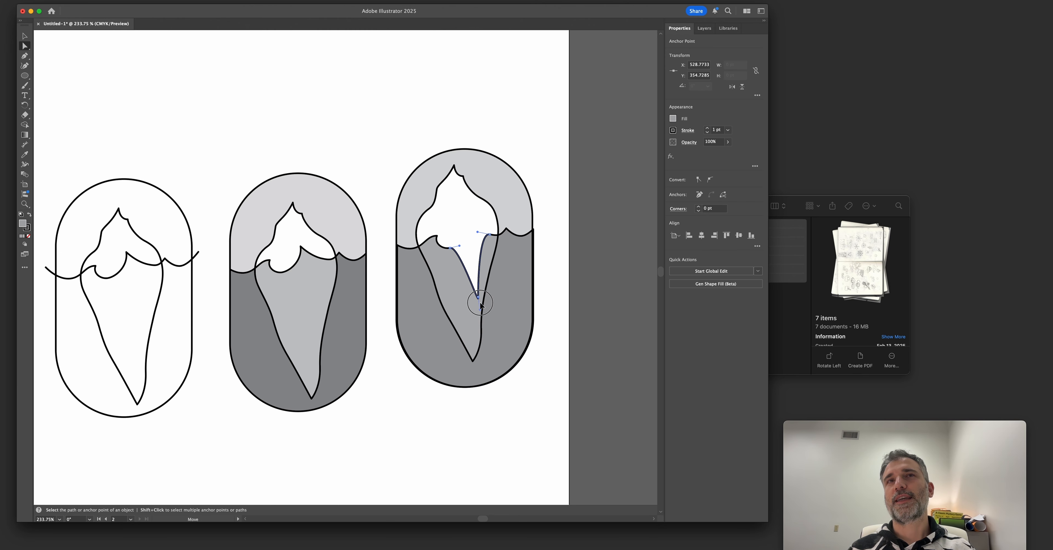
click(559, 277)
key(super+z)
key(super+z)
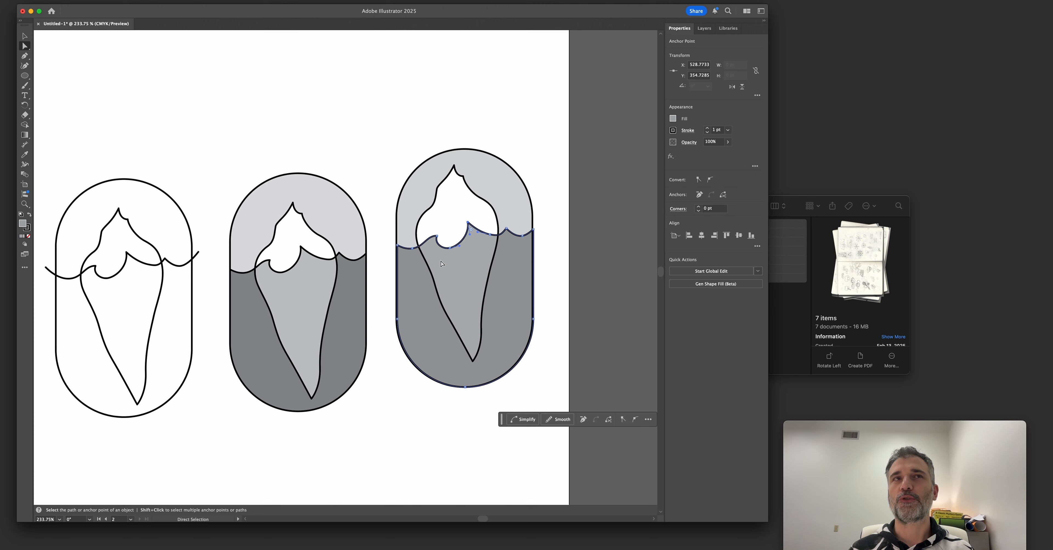
drag(437, 235, 432, 217)
drag(450, 248, 455, 287)
drag(490, 234, 514, 276)
key(super+z)
click(548, 236)
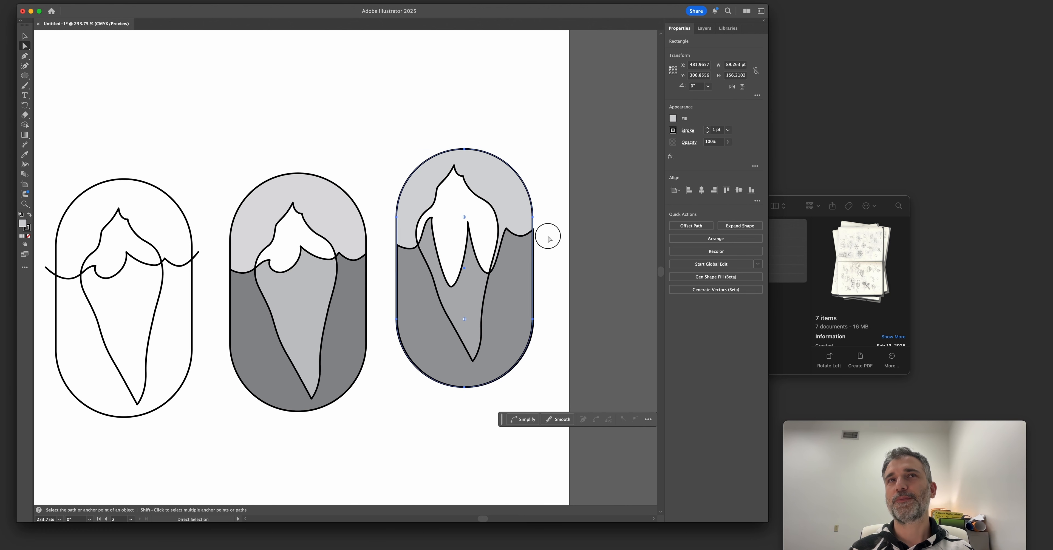
Try reshaping the submerged iceberg fill in the shaded badge, and undo the edit.
scroll(547, 236, left, 2)
click(339, 250)
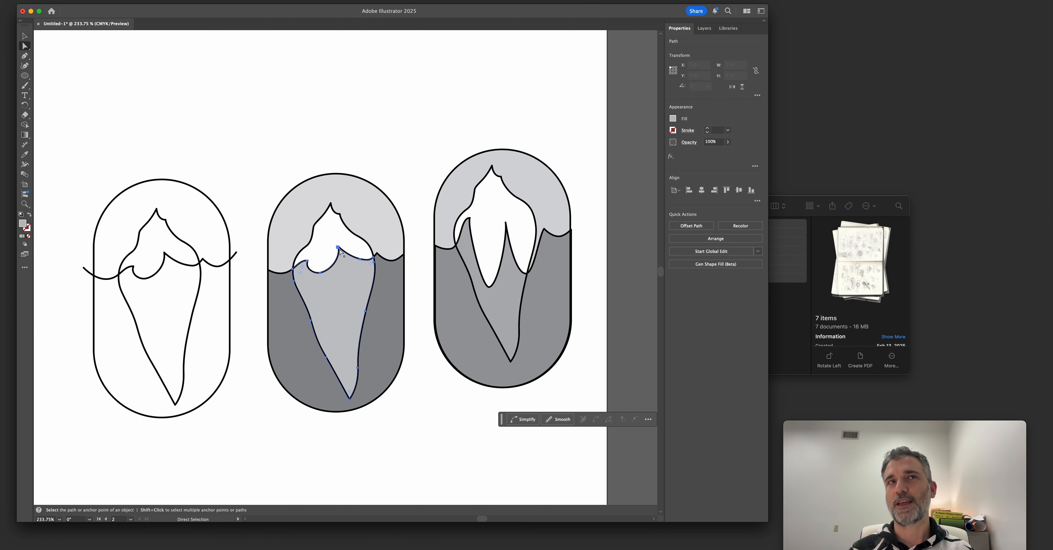
drag(338, 282, 358, 302)
key(super+z)
click(393, 277)
Delete the third badge variant with its capsule, sea and iceberg shapes.
key(v)
click(568, 316)
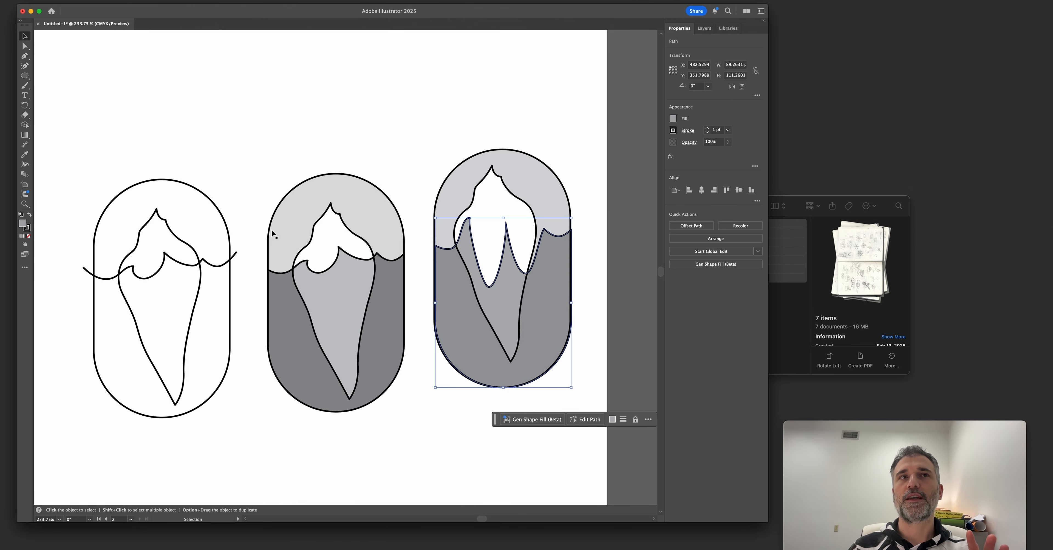
click(465, 326)
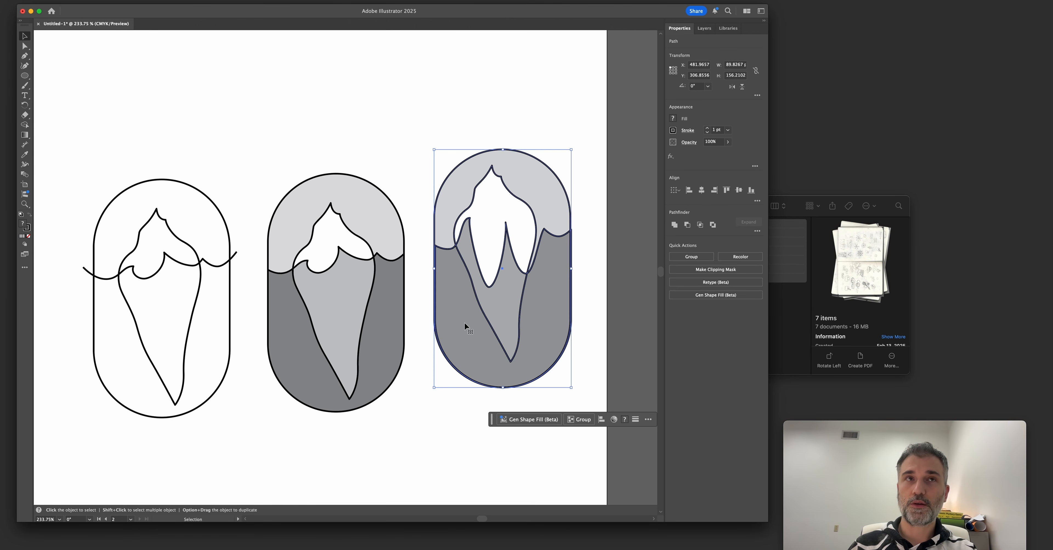
key(Delete)
Nudge the shaded badge's white tip fill onto the iceberg outline, using outline view to see the paths.
drag(291, 252, 410, 255)
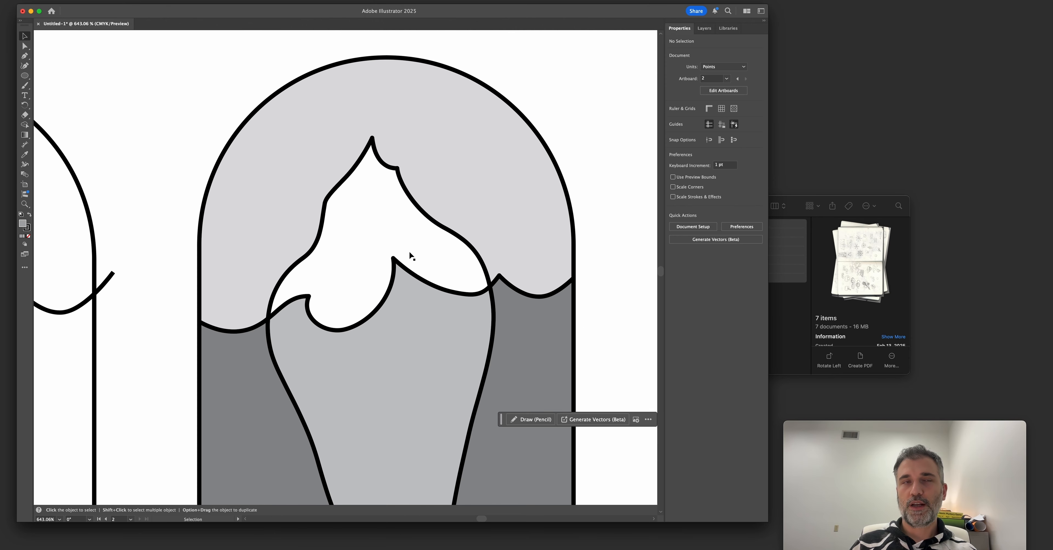
click(425, 260)
click(426, 354)
click(389, 232)
key(super+y)
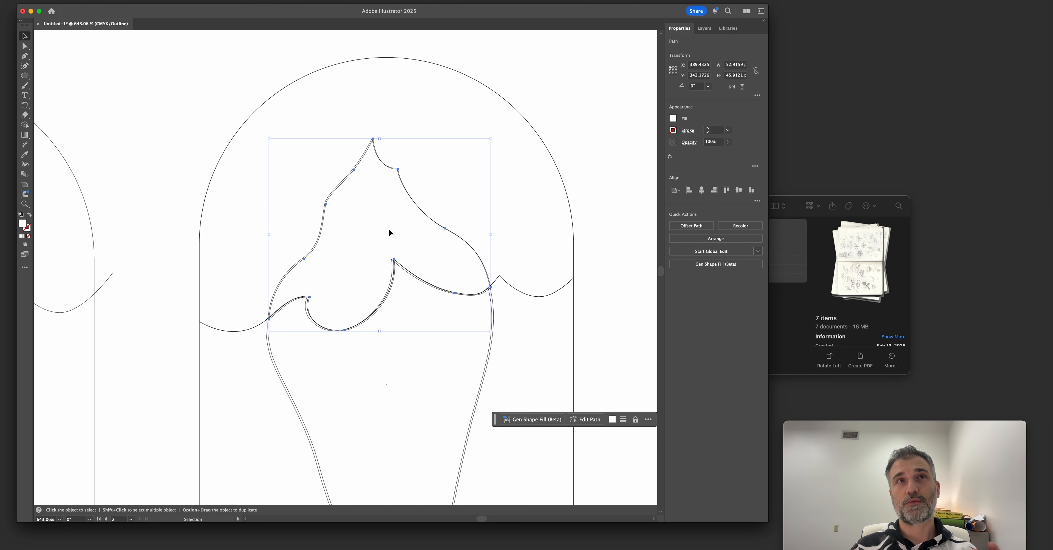
drag(358, 119, 543, 277)
drag(419, 227, 417, 224)
key(z)
alt+click(411, 296)
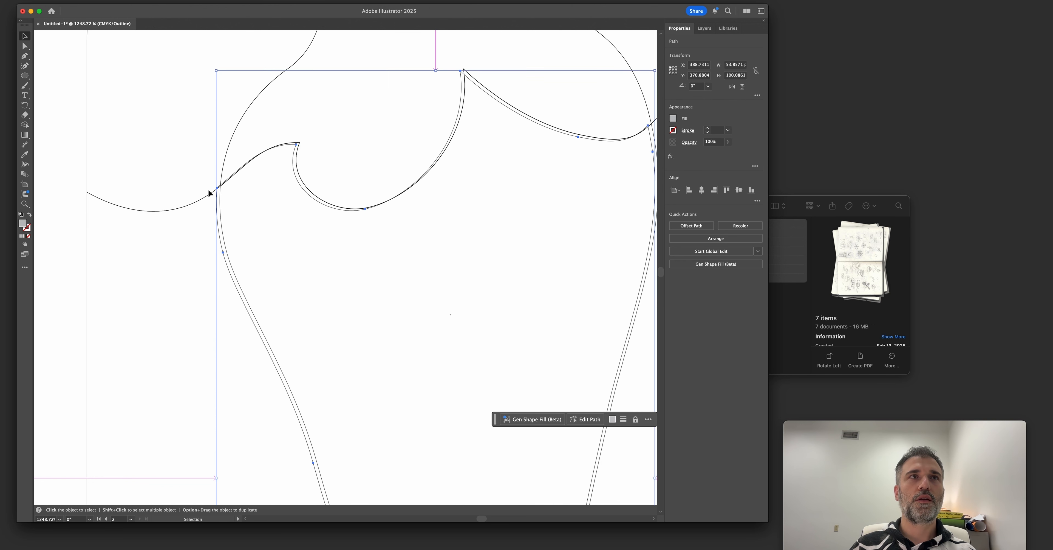
Compare the shaded badge's fills and outlines in outline view and preview.
click(210, 195)
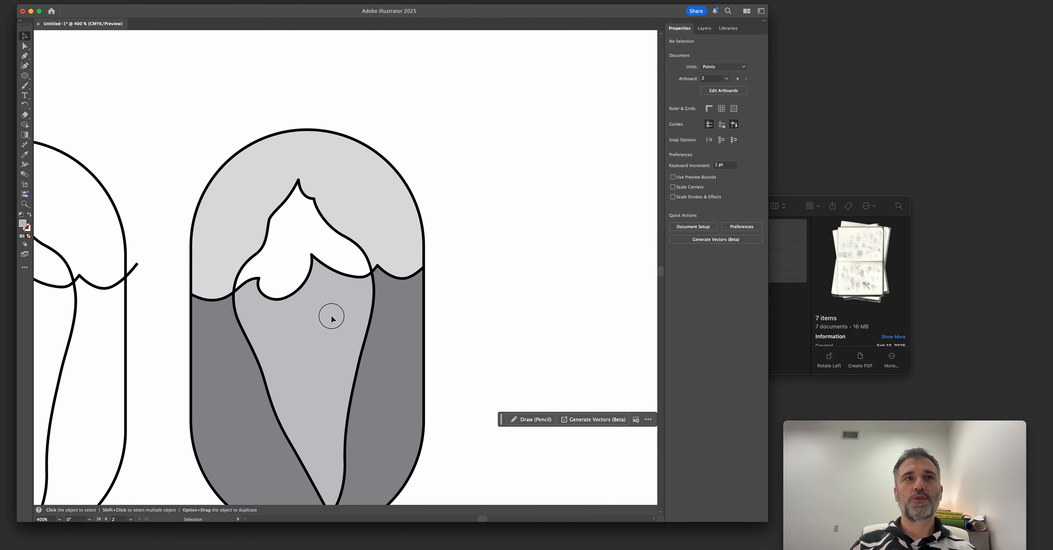
key(super+y)
drag(456, 346, 462, 347)
key(super+y)
drag(405, 185, 253, 228)
click(252, 194)
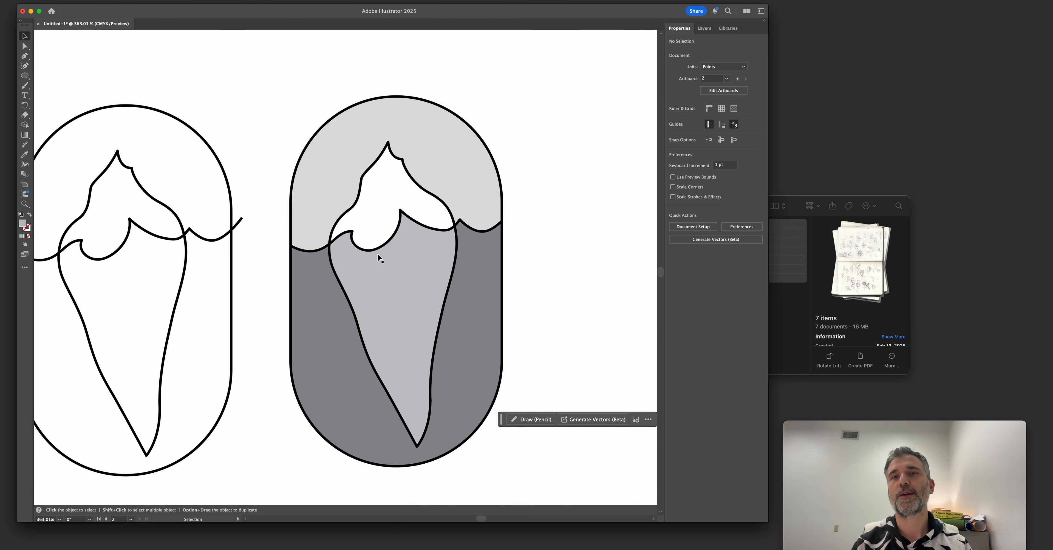
Examine the scanned Frozen Coast sketch, focusing on the lettering curved above and below the capsule.
key(super+1)
scroll(333, 228, left, 10)
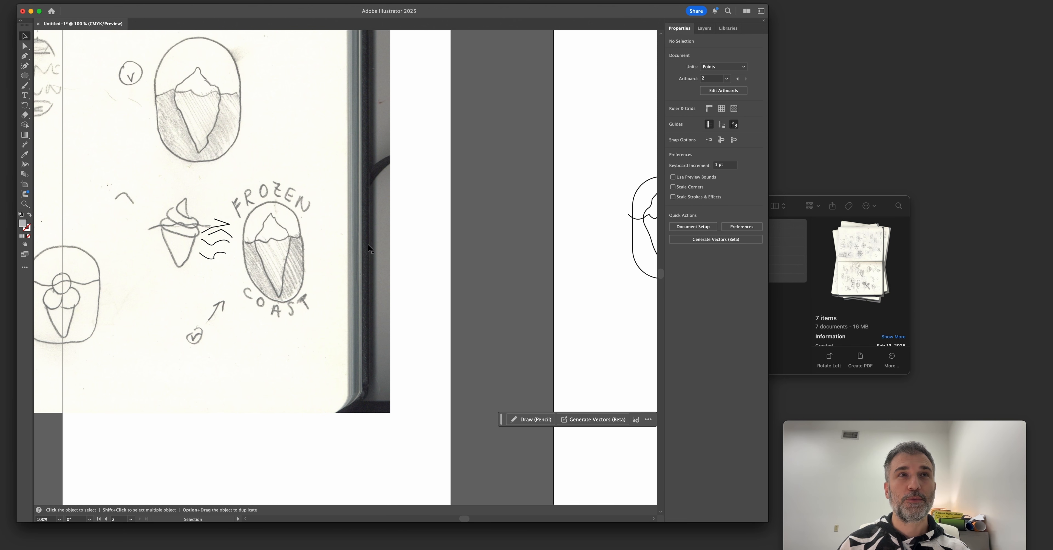
scroll(369, 248, right, 5)
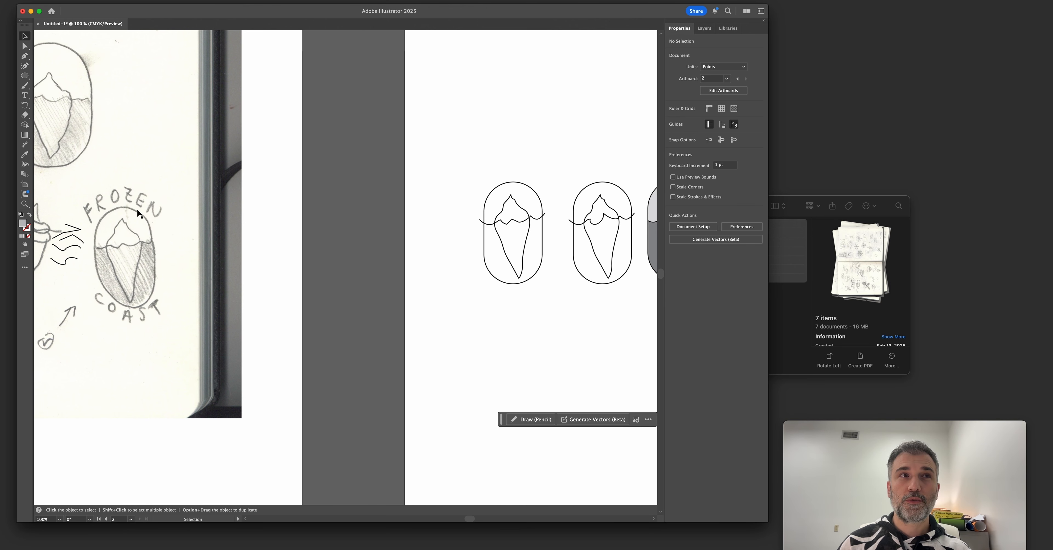
scroll(132, 245, up, 1)
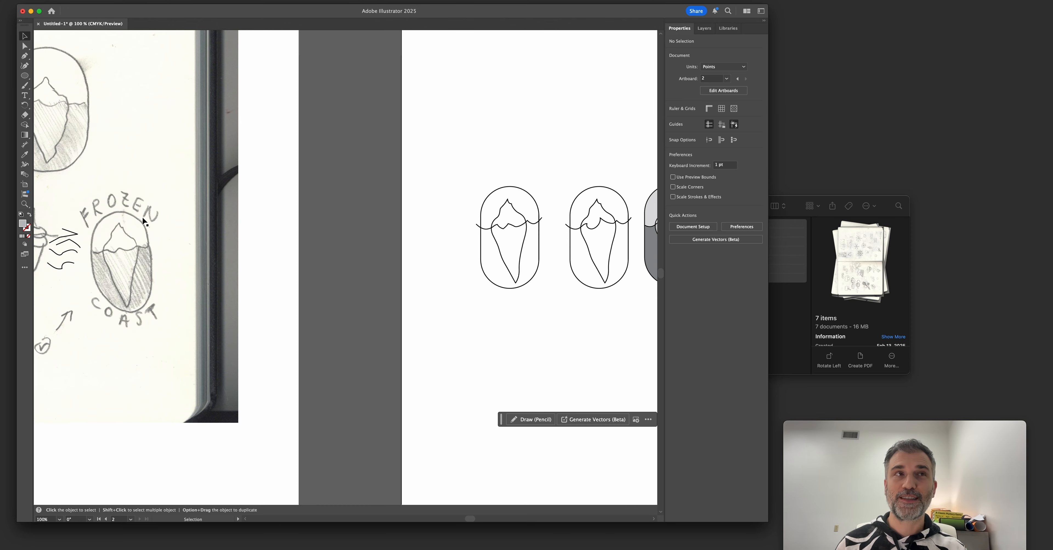
drag(446, 261, 424, 276)
drag(191, 272, 317, 283)
key(z)
mouse_move(68, 250)
mouse_down()
mouse_move(235, 279)
mouse_move(131, 271)
mouse_up()
scroll(401, 275, down, 5)
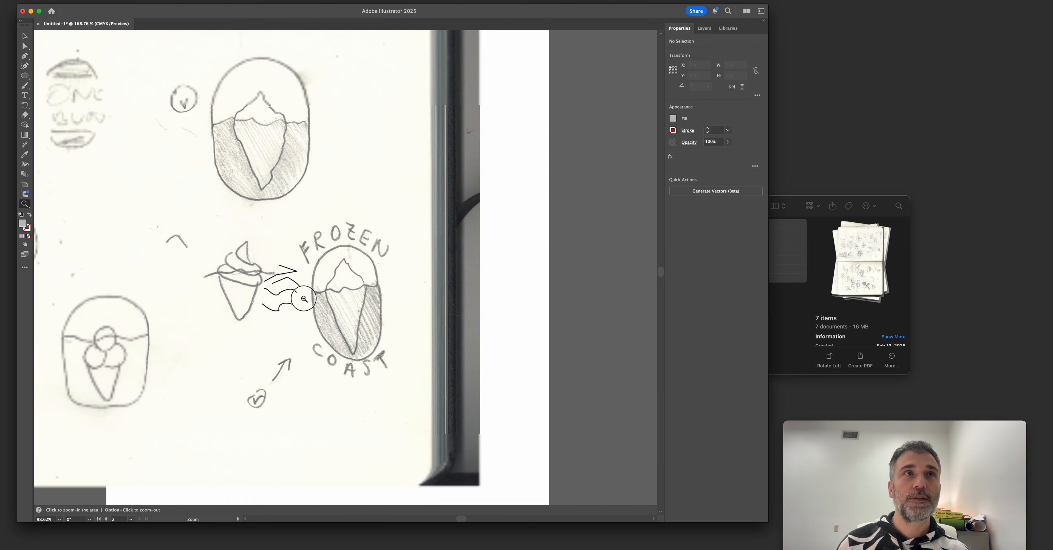
drag(477, 296, 238, 326)
drag(474, 328, 484, 268)
drag(229, 287, 588, 288)
mouse_move(199, 296)
mouse_down()
mouse_move(216, 281)
mouse_move(558, 300)
mouse_up()
mouse_move(283, 279)
mouse_down()
mouse_move(330, 248)
mouse_move(325, 240)
mouse_up()
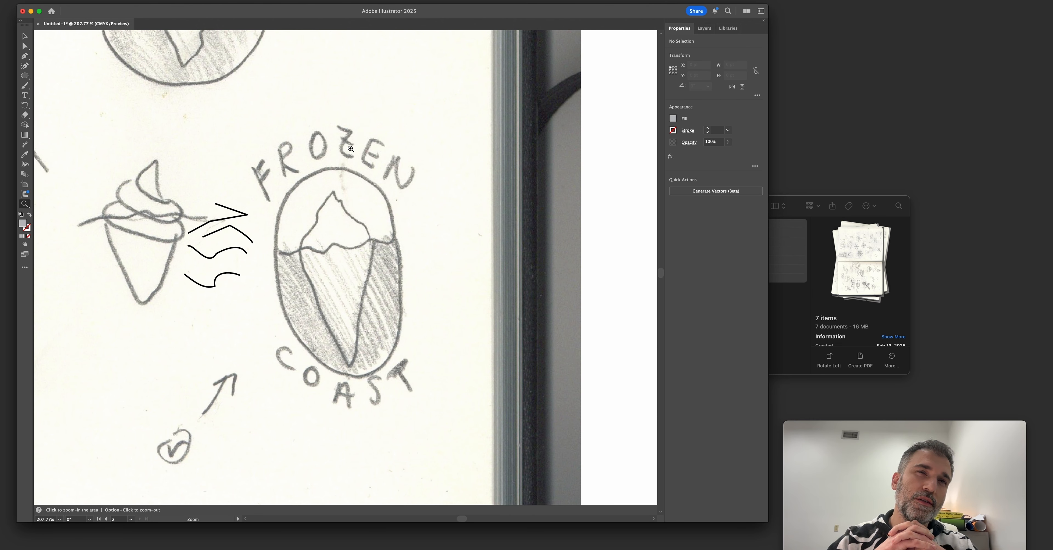
Switch to Chrome and open Adobe's home page in a new window placed over the Illustrator document.
key(super)
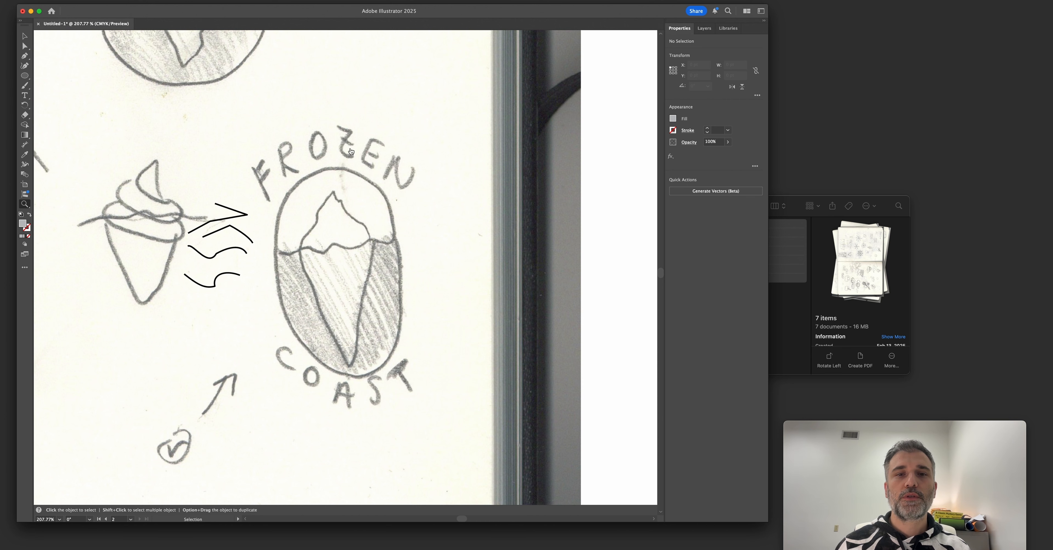
key(super+Tab)
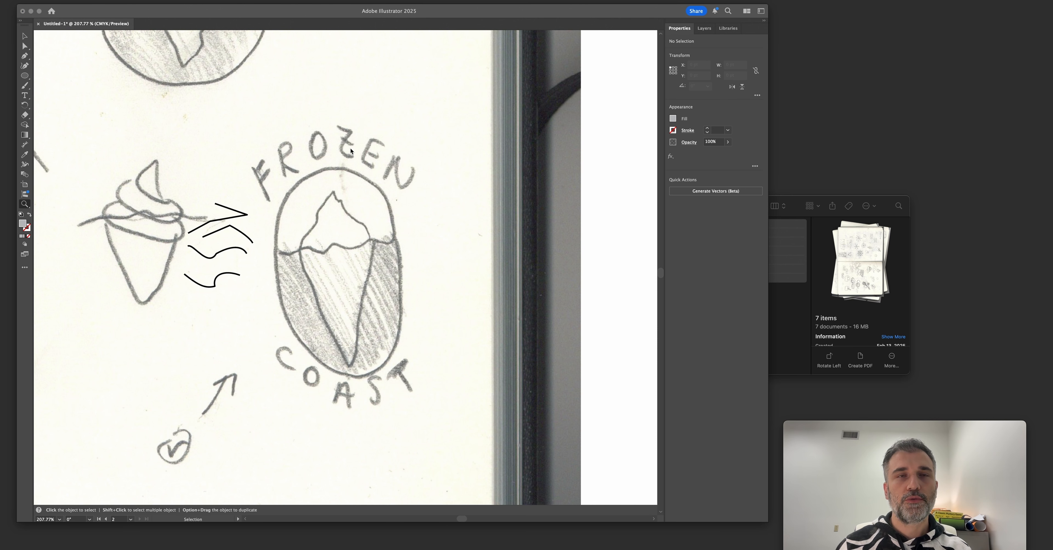
key(super+n)
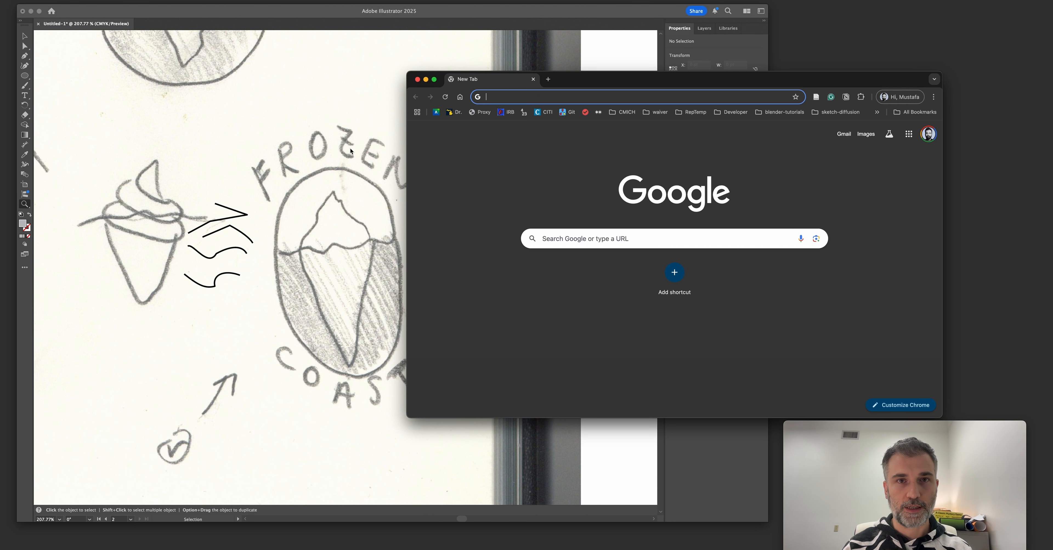
drag(588, 80, 463, 69)
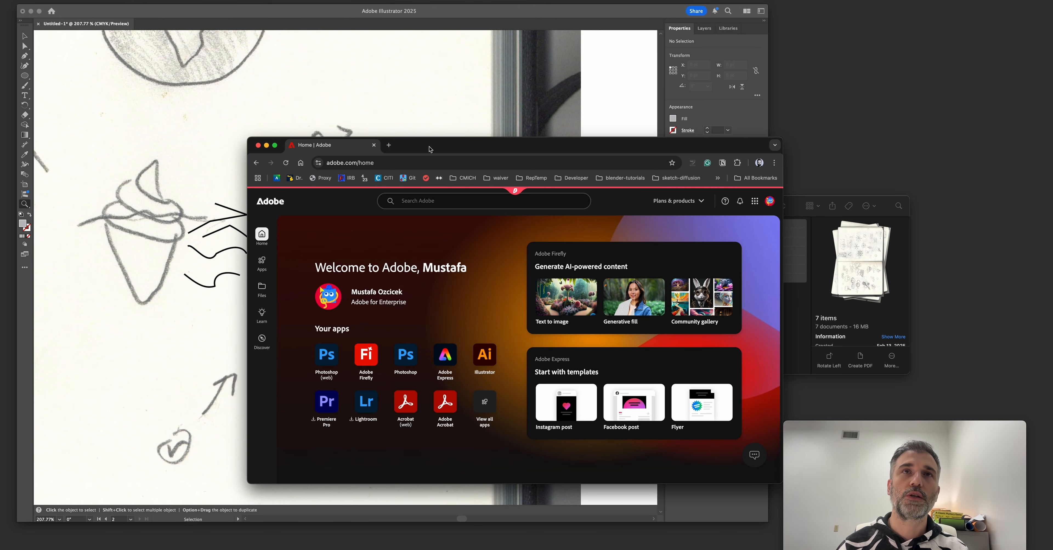
Go to the Adobe Fonts website and its page for browsing all fonts.
click(439, 200)
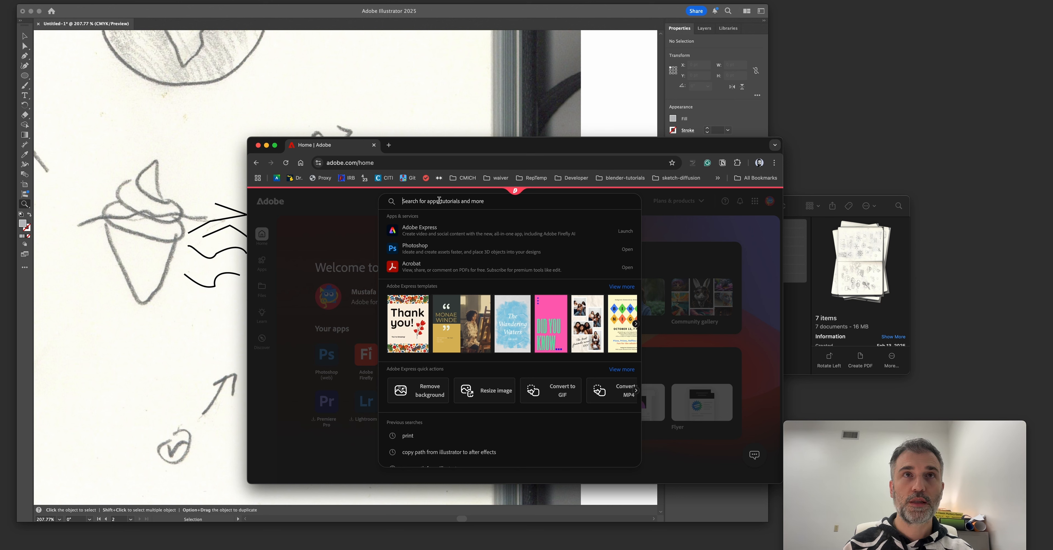
click(396, 164)
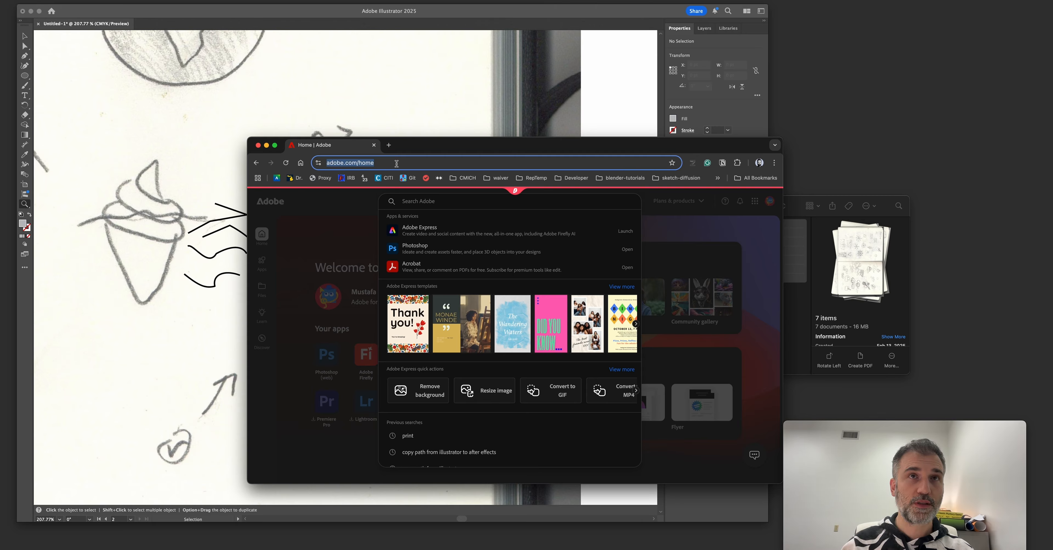
text(adobe f0)
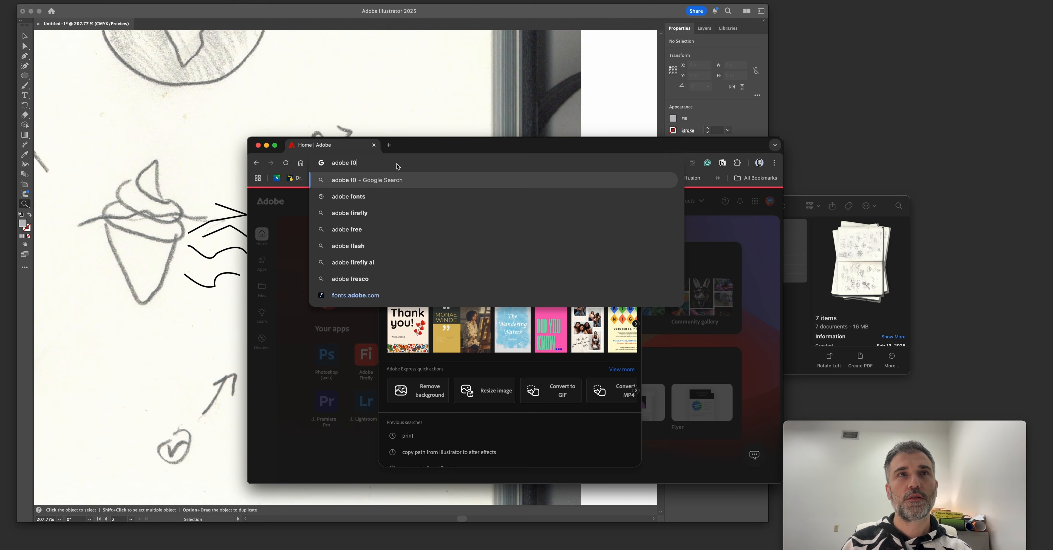
key(Return)
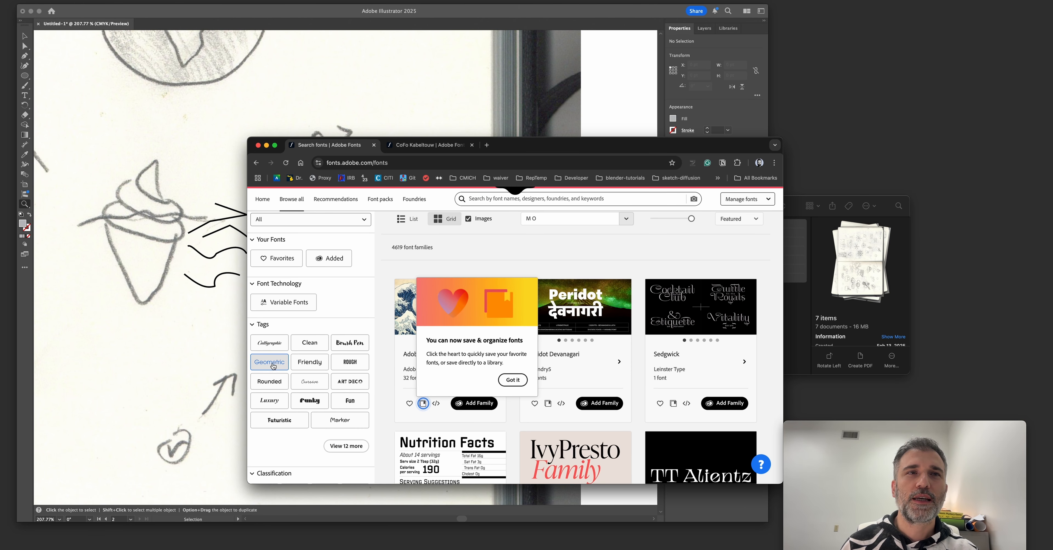
Filter the font families by the Geometric tag and expand the complete list of tags.
click(273, 366)
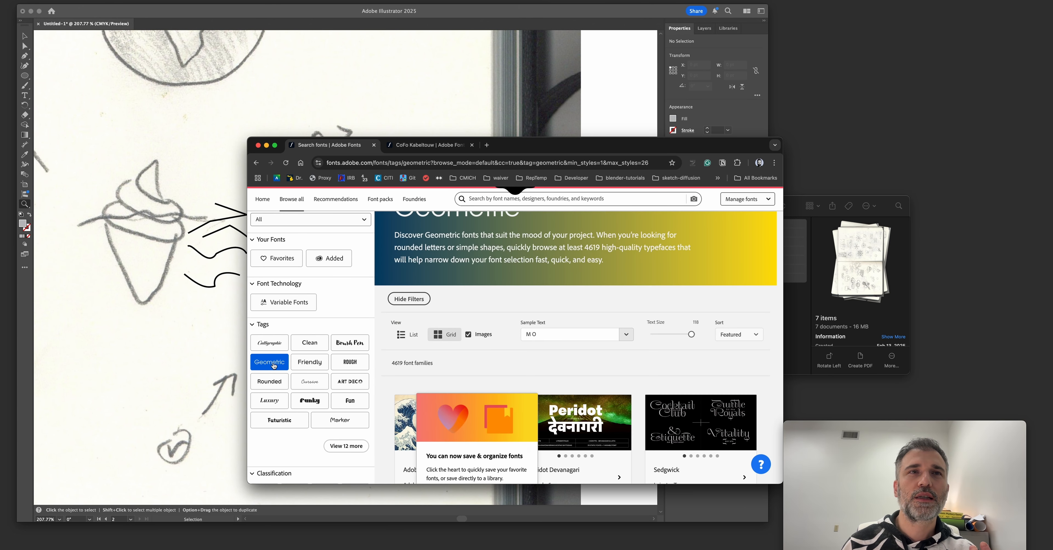
click(317, 342)
click(269, 359)
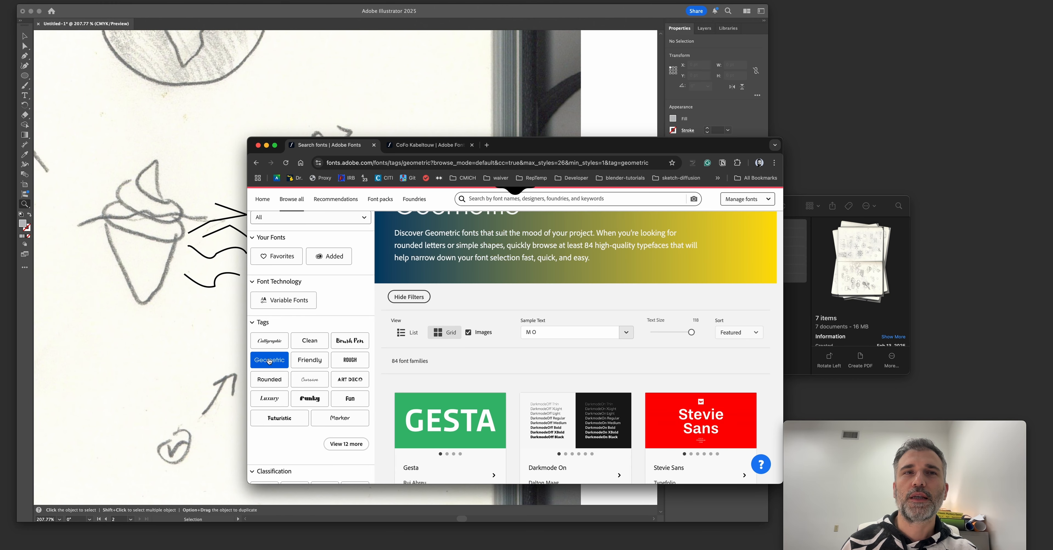
click(342, 445)
scroll(335, 445, down, 2)
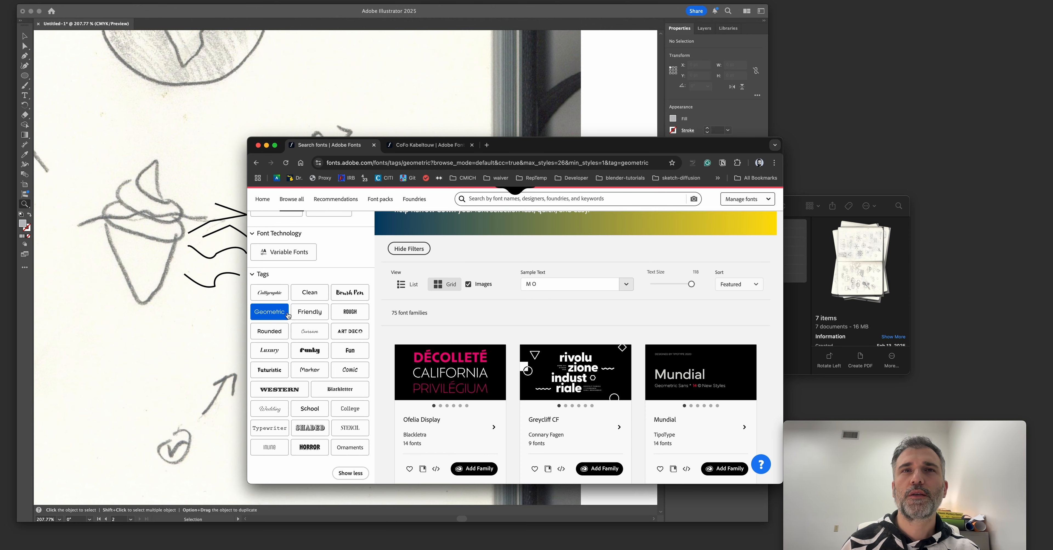
Enter "frozen coast" in the font search field.
scroll(387, 335, down, 1)
scroll(388, 337, up, 5)
click(538, 221)
text(frozen coast)
scroll(532, 326, down, 2)
Set the sample text of the font previews to "FROZEN COAST" and reduce the preview text size.
drag(546, 348, 511, 352)
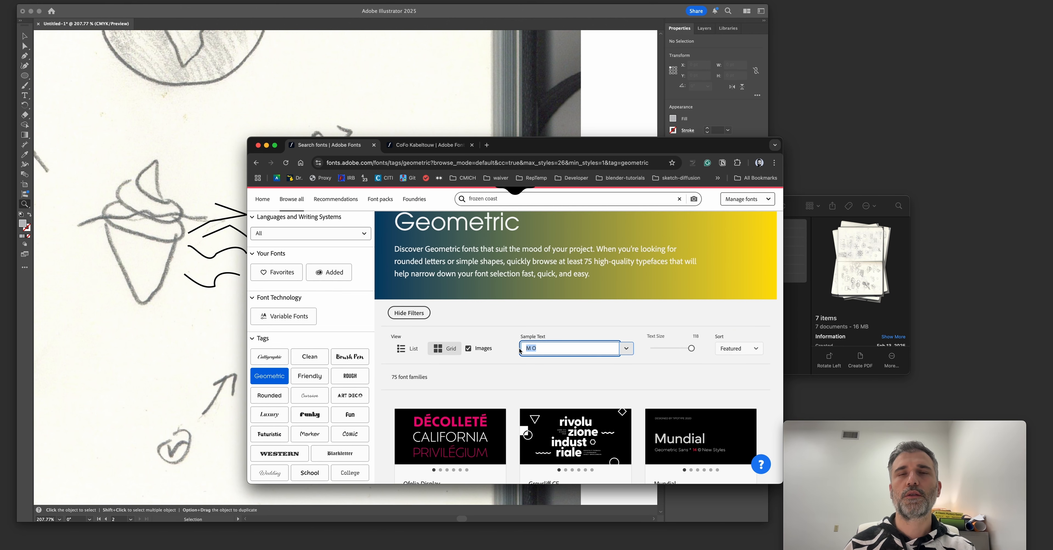
scroll(511, 352, down, 4)
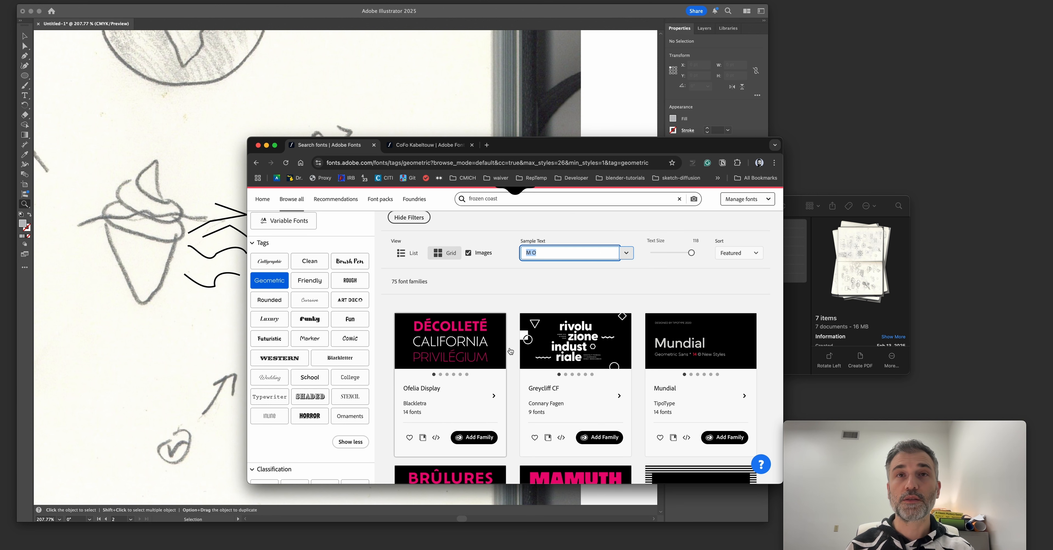
text(froz)
key(BackSpace)
key(BackSpace)
key(BackSpace)
key(BackSpace)
text(FR)
text(OZEN COAST)
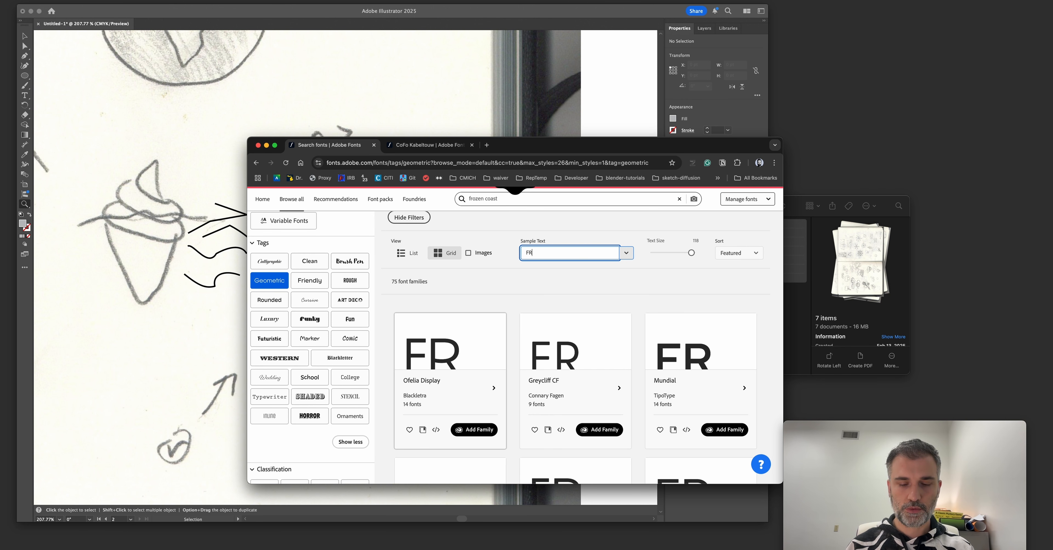
drag(692, 254, 666, 254)
Compare how the geometric font families render the FROZEN COAST sample text.
scroll(645, 304, down, 3)
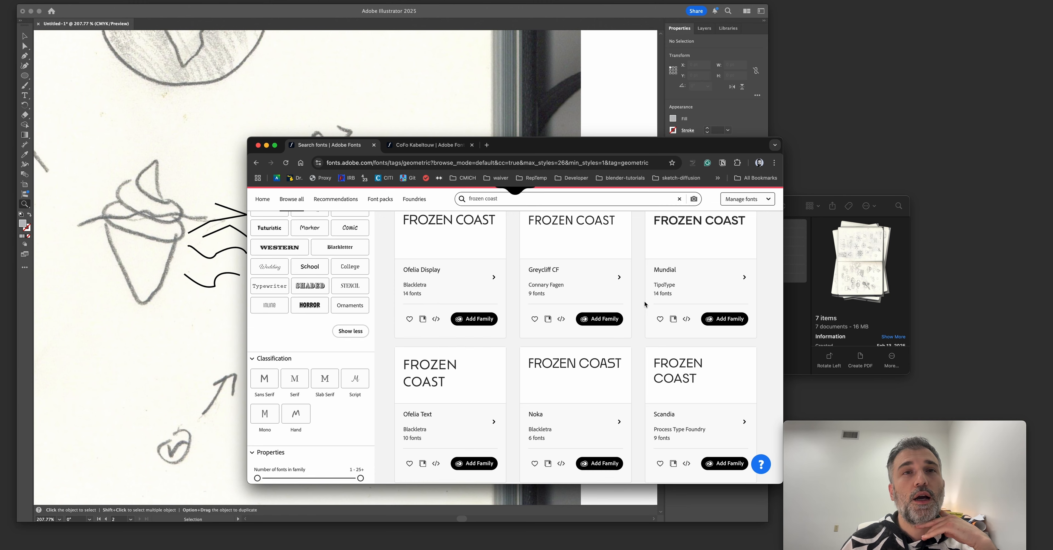
scroll(645, 304, down, 4)
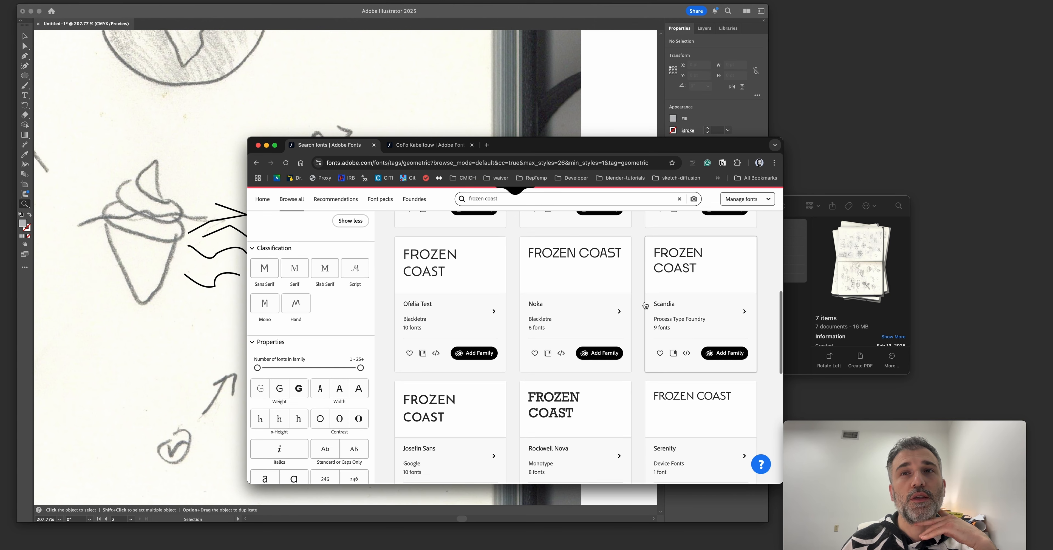
scroll(645, 305, down, 4)
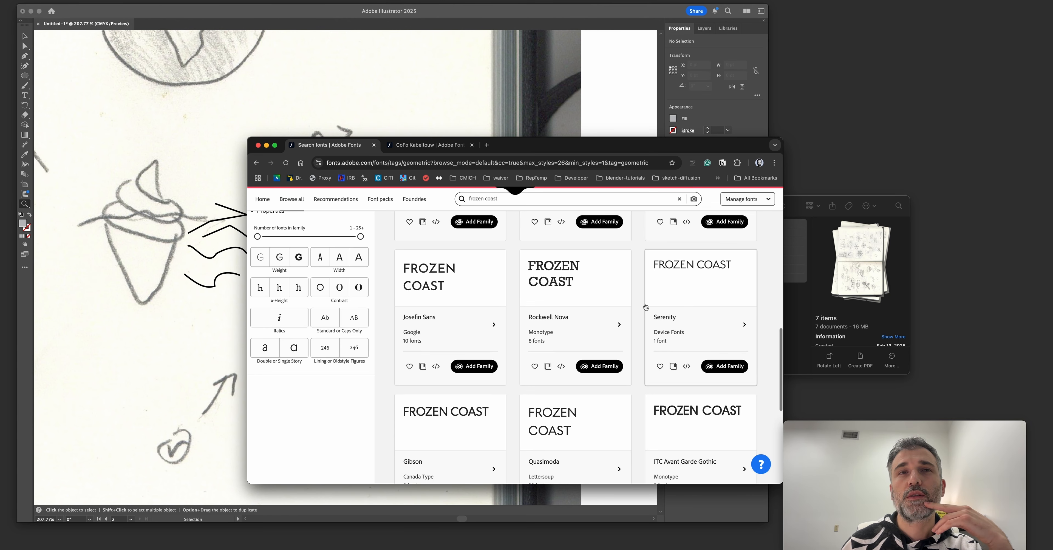
scroll(645, 307, down, 1)
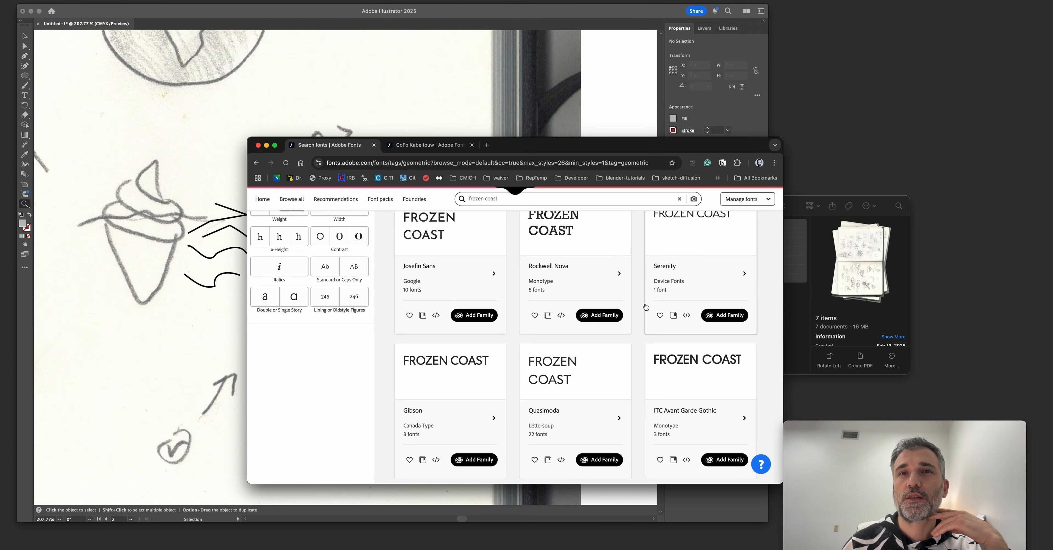
scroll(563, 442, down, 2)
scroll(569, 425, up, 7)
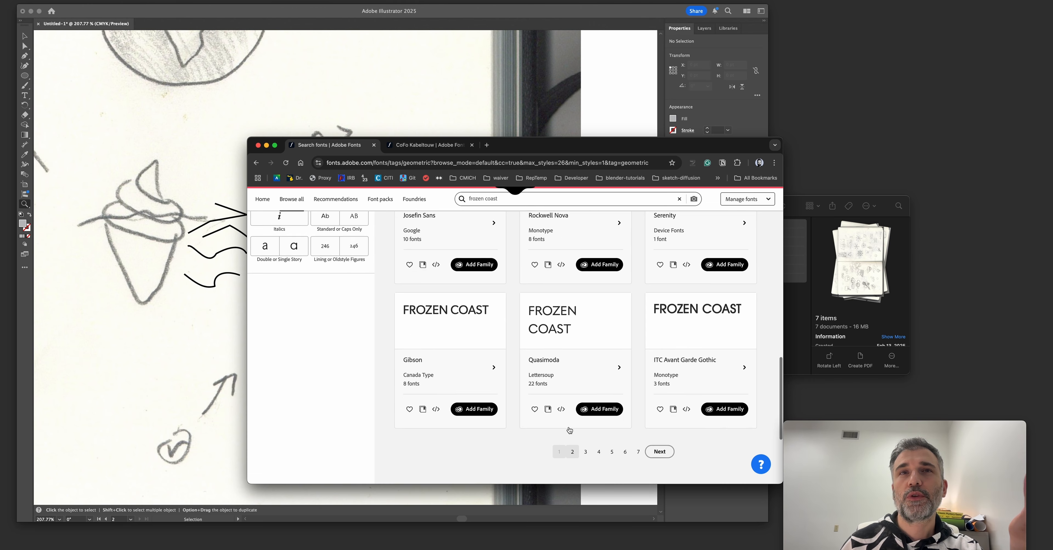
scroll(569, 428, up, 3)
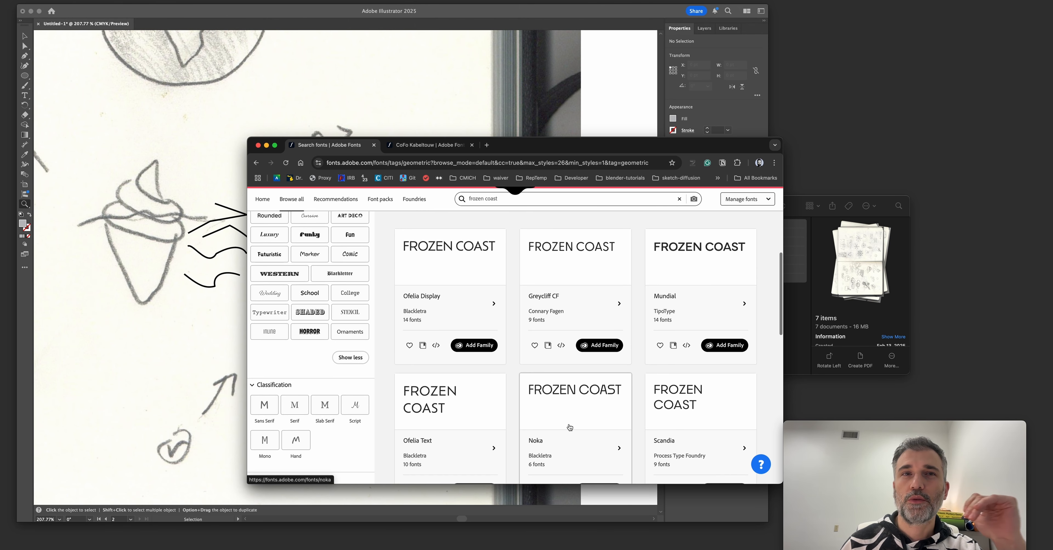
scroll(569, 425, up, 1)
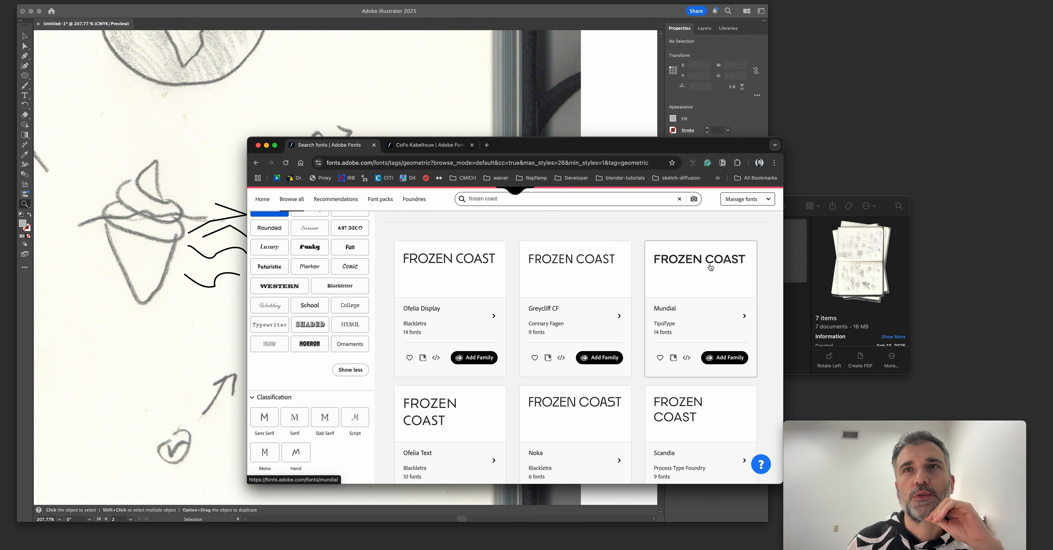
Open the Mundial and Chennai family pages in separate tabs while browsing the geometric fonts.
super+click(681, 268)
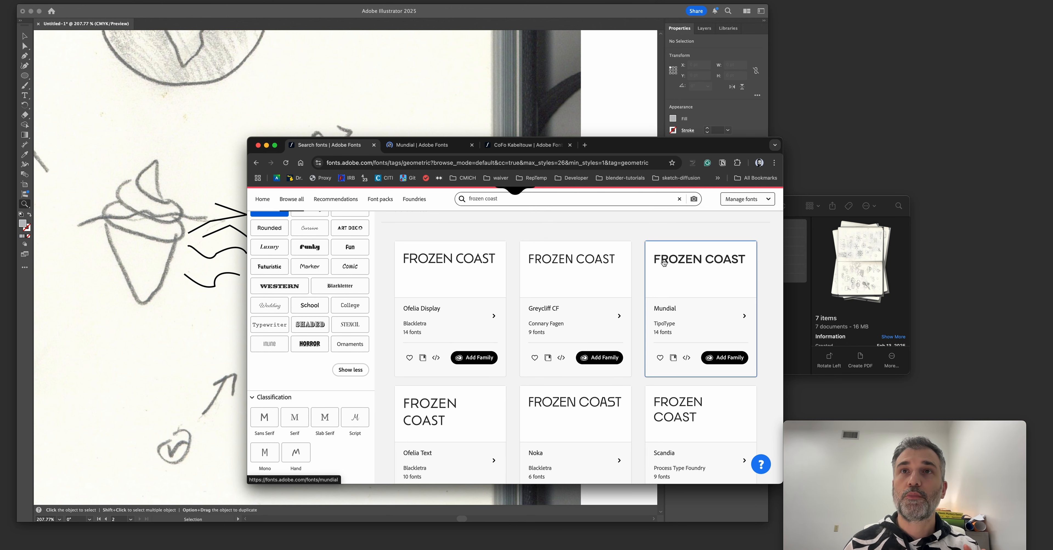
scroll(561, 429, down, 10)
click(573, 390)
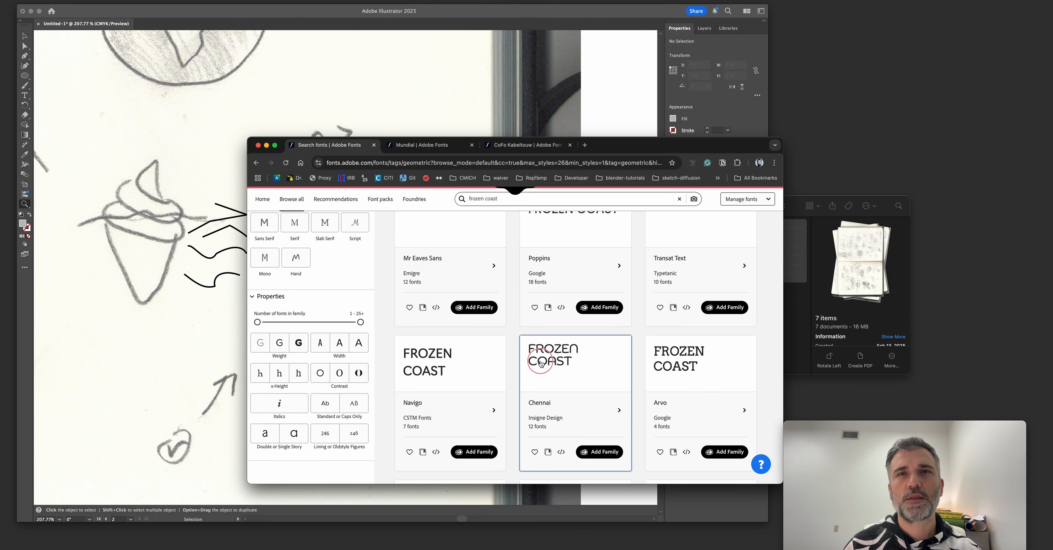
super+click(540, 359)
scroll(526, 364, down, 4)
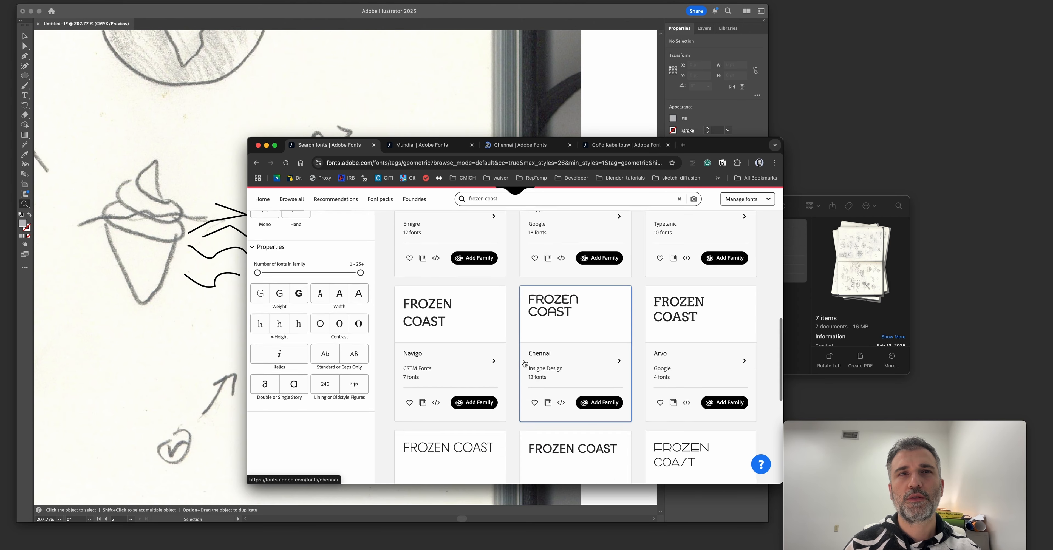
scroll(499, 364, down, 4)
click(602, 331)
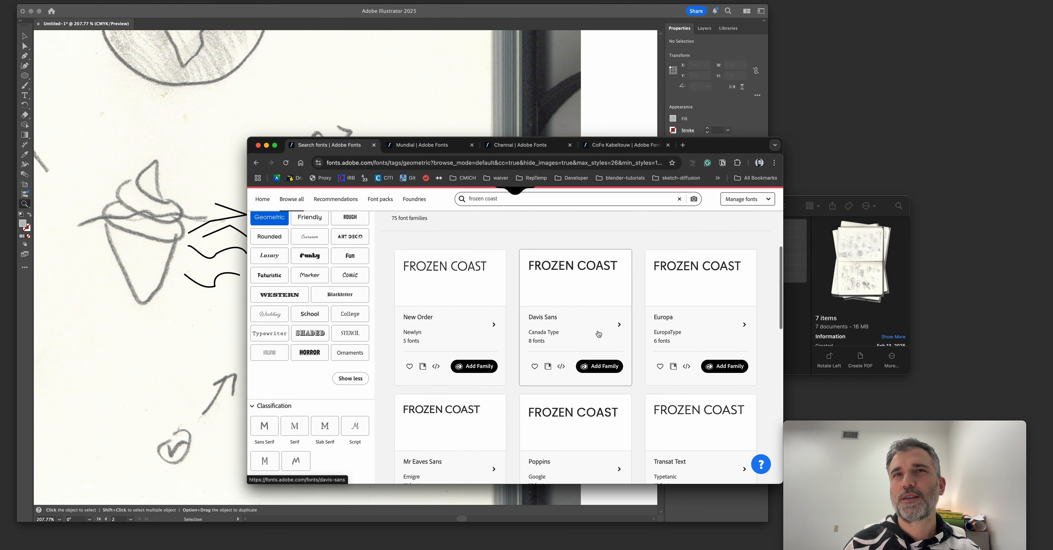
Examine the Mundial and Chennai family pages and compare the styles they offer.
click(625, 145)
click(433, 145)
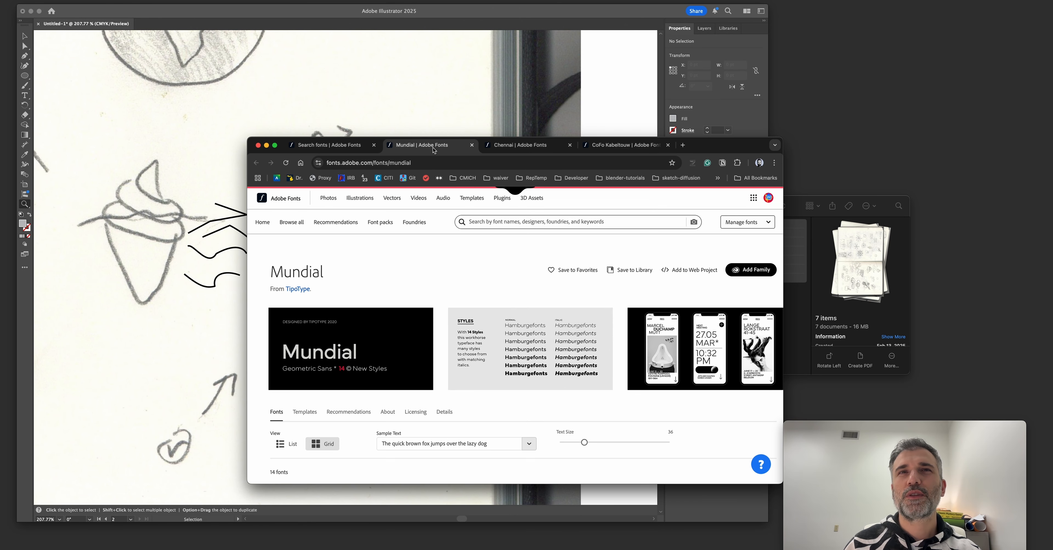
scroll(445, 280, down, 2)
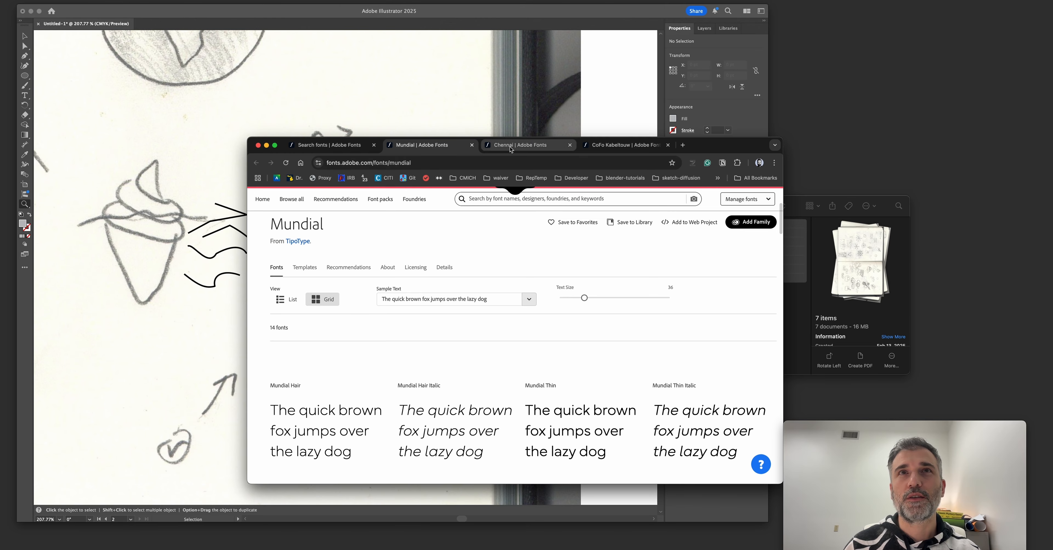
key(ctrl+Tab)
scroll(420, 301, down, 3)
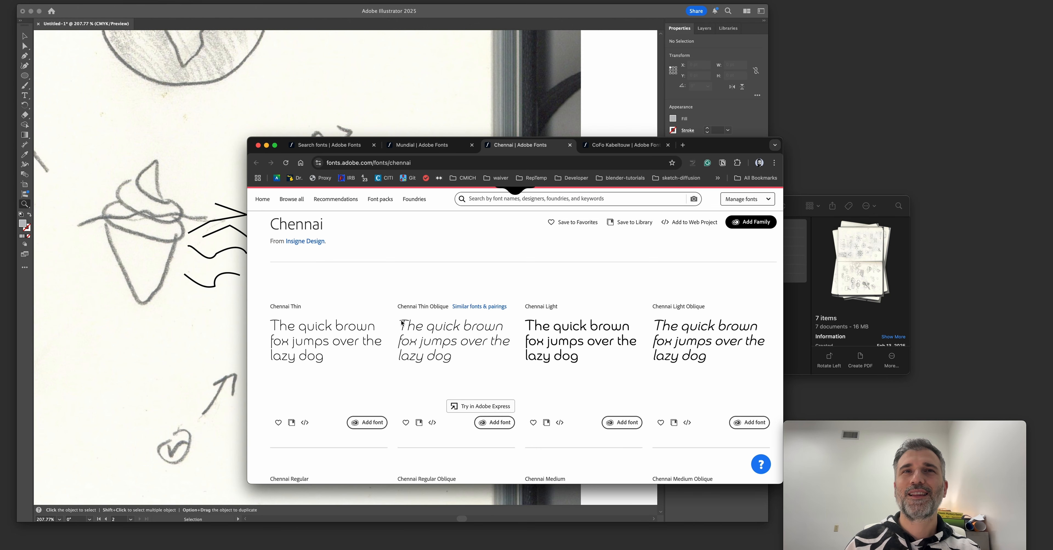
scroll(448, 348, down, 5)
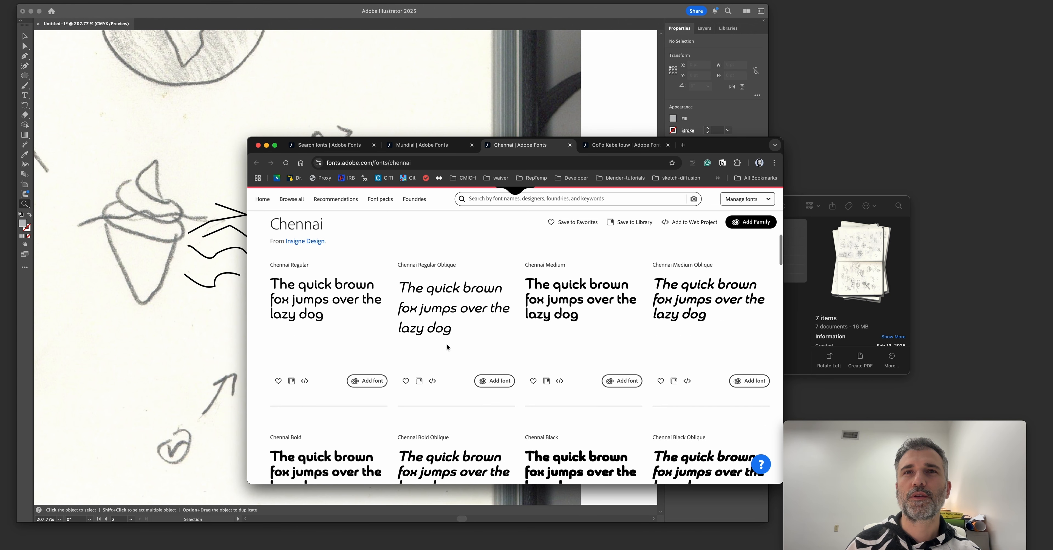
Set the sample text on the Chennai family page to "ice cream".
scroll(447, 347, up, 10)
scroll(478, 296, down, 3)
drag(488, 302, 380, 304)
scroll(390, 319, down, 1)
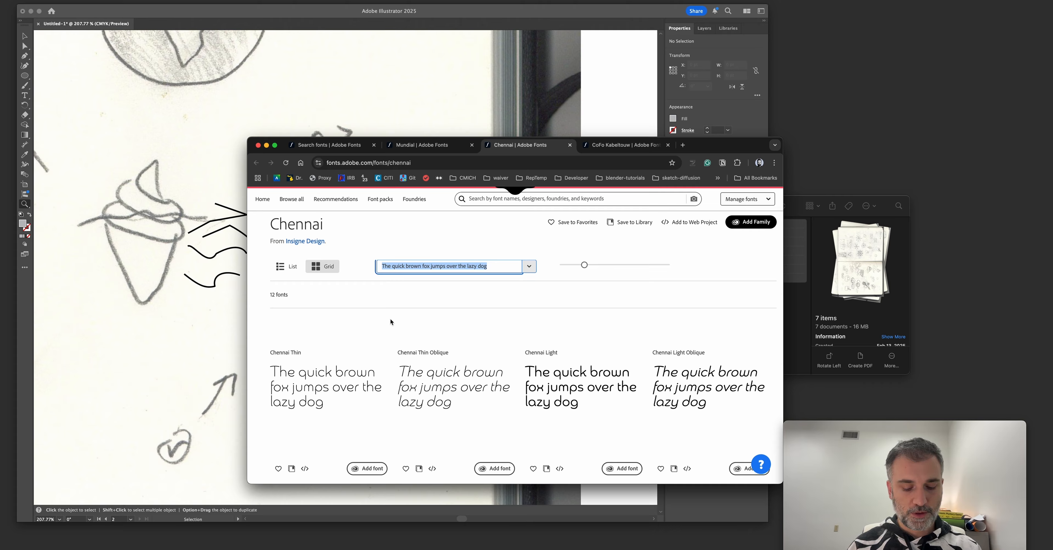
text(ice cream)
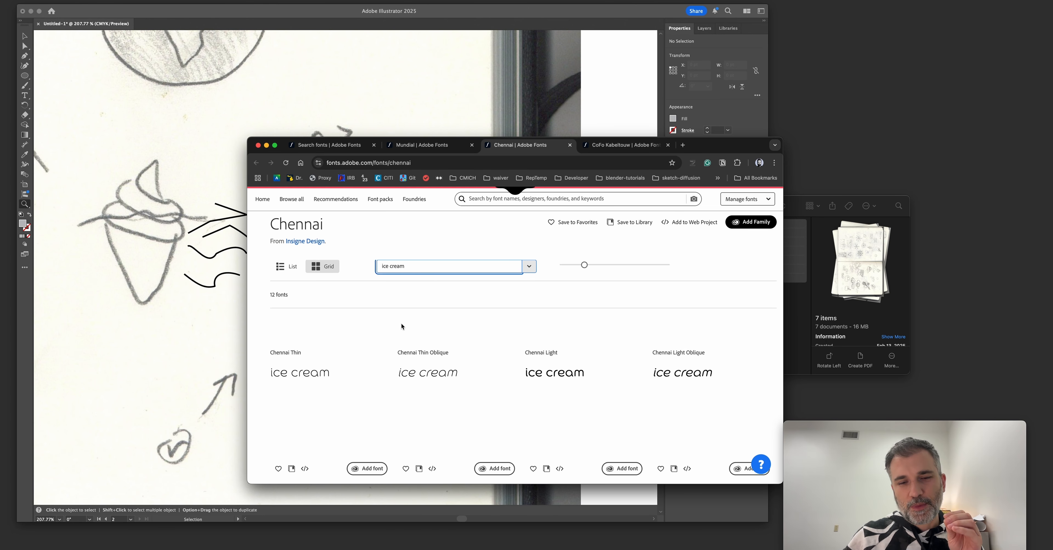
Compare the Chennai weights and obliques, from Thin to Black, using the ice cream sample.
scroll(418, 397, down, 10)
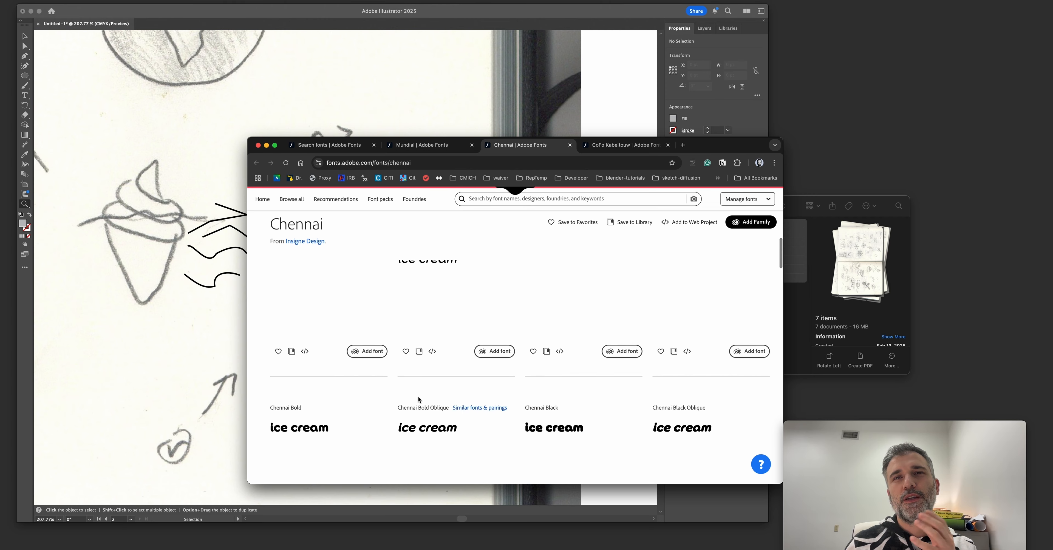
scroll(419, 400, down, 5)
scroll(417, 397, up, 4)
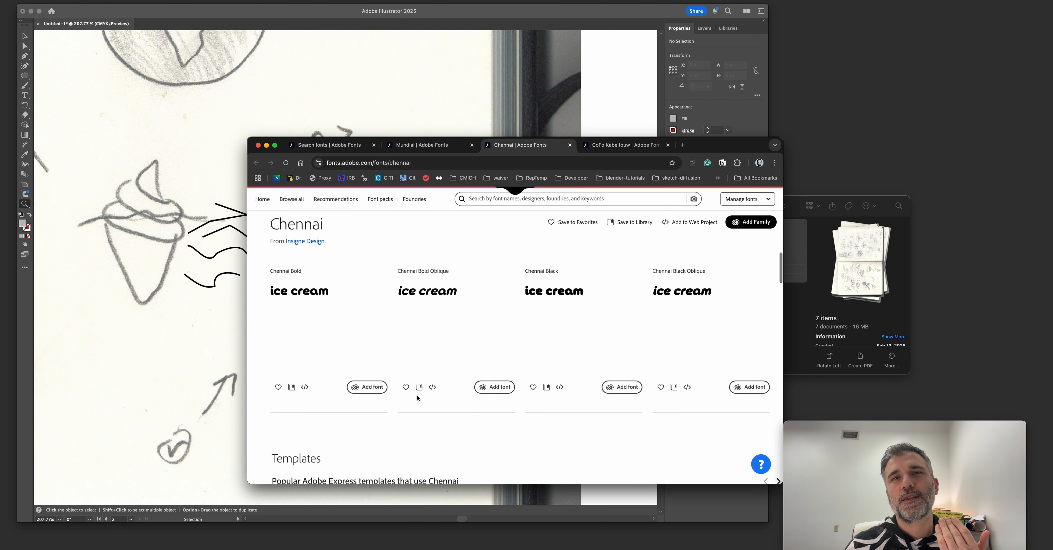
scroll(417, 395, up, 8)
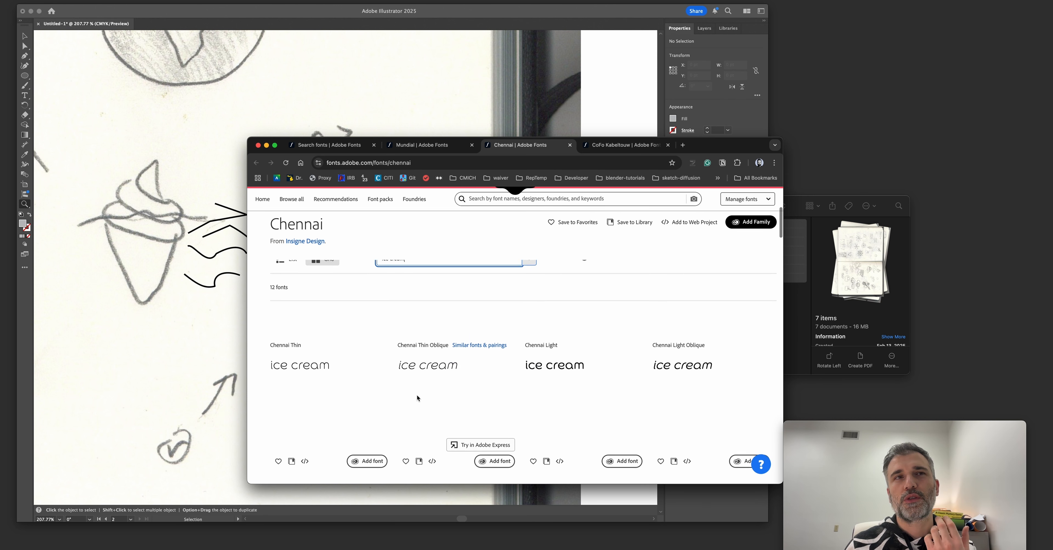
scroll(416, 395, up, 5)
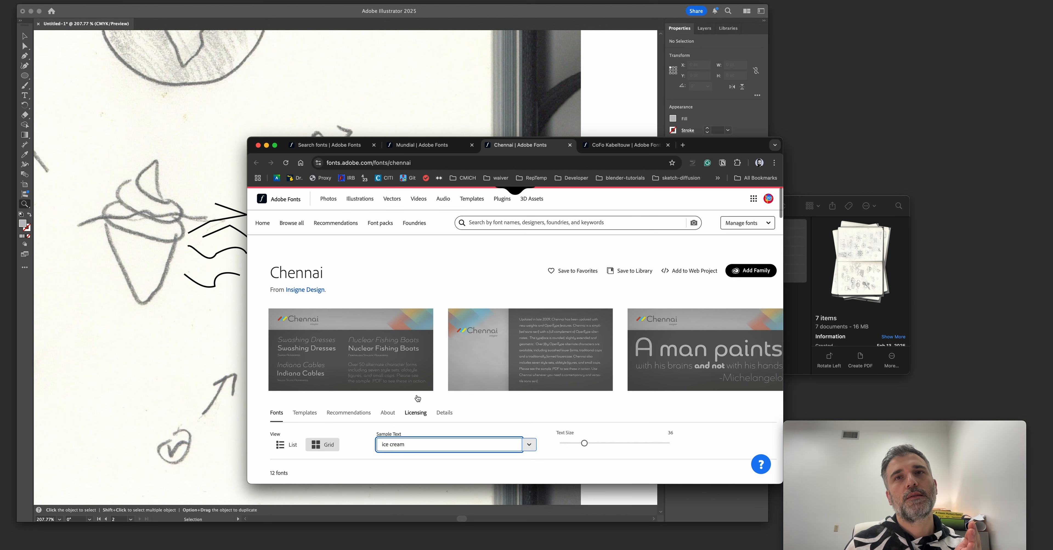
scroll(416, 395, down, 6)
scroll(416, 395, down, 4)
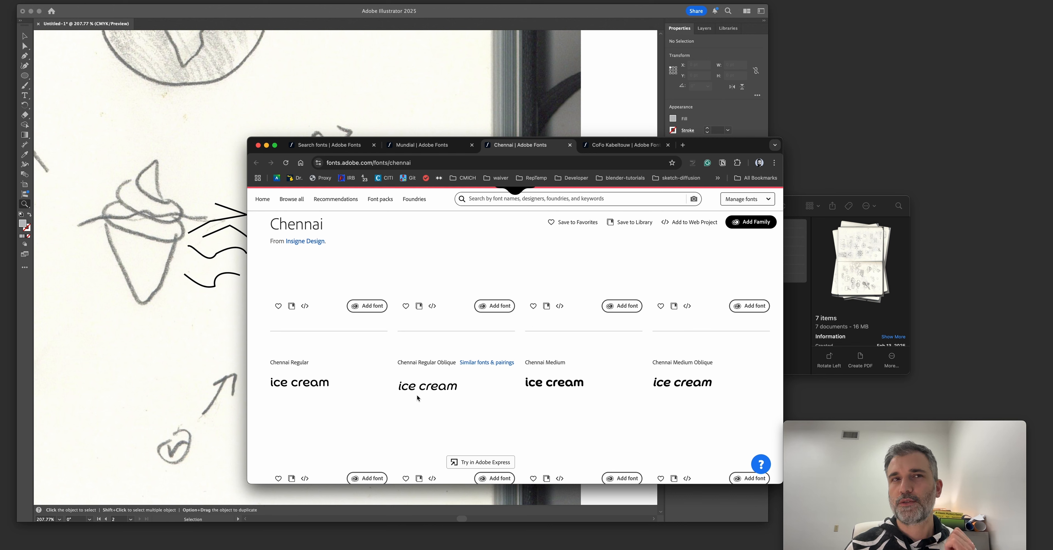
Preview the Mundial family's styles using the sample text "ice cream".
key(ctrl+shift+Tab)
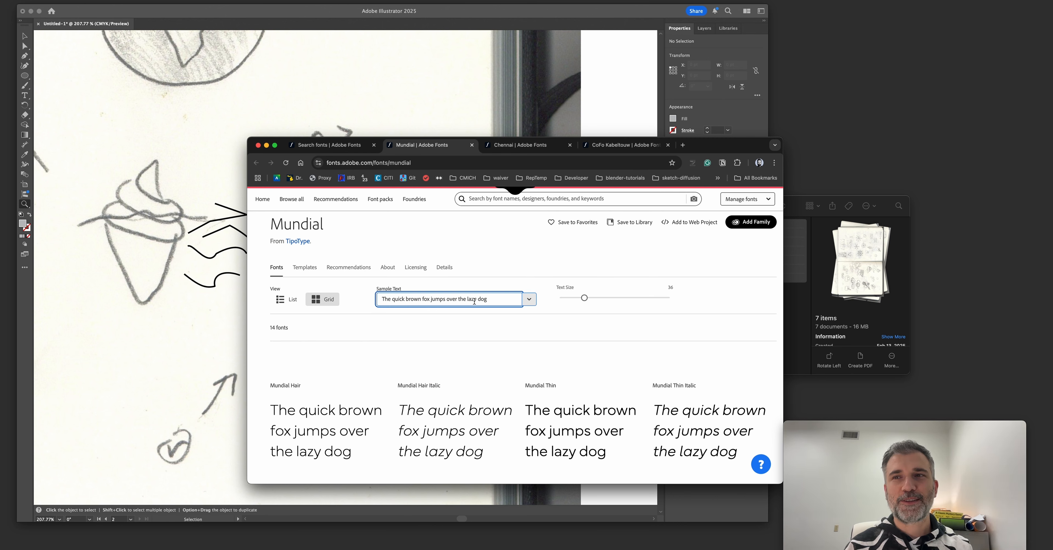
scroll(474, 301, down, 3)
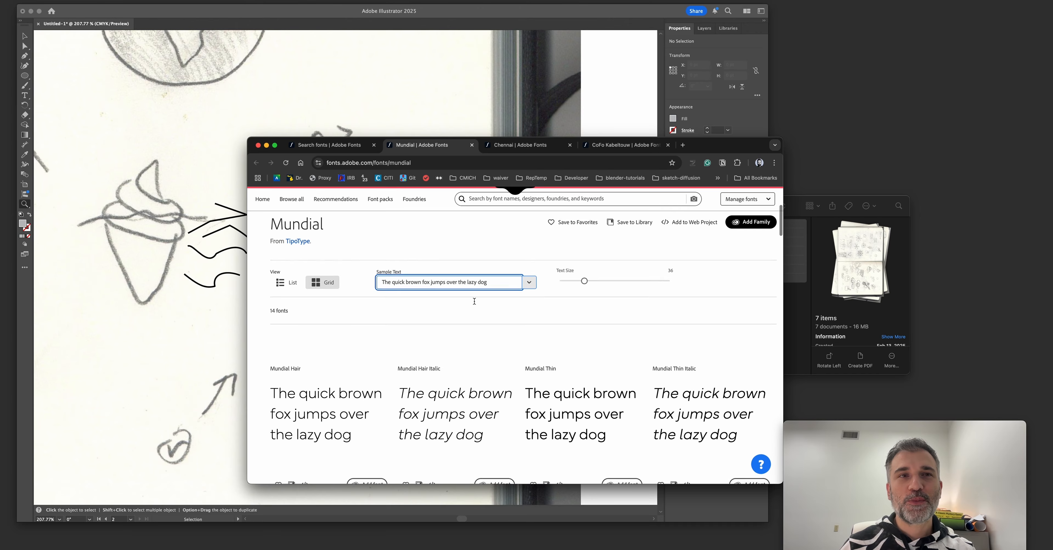
scroll(404, 336, down, 3)
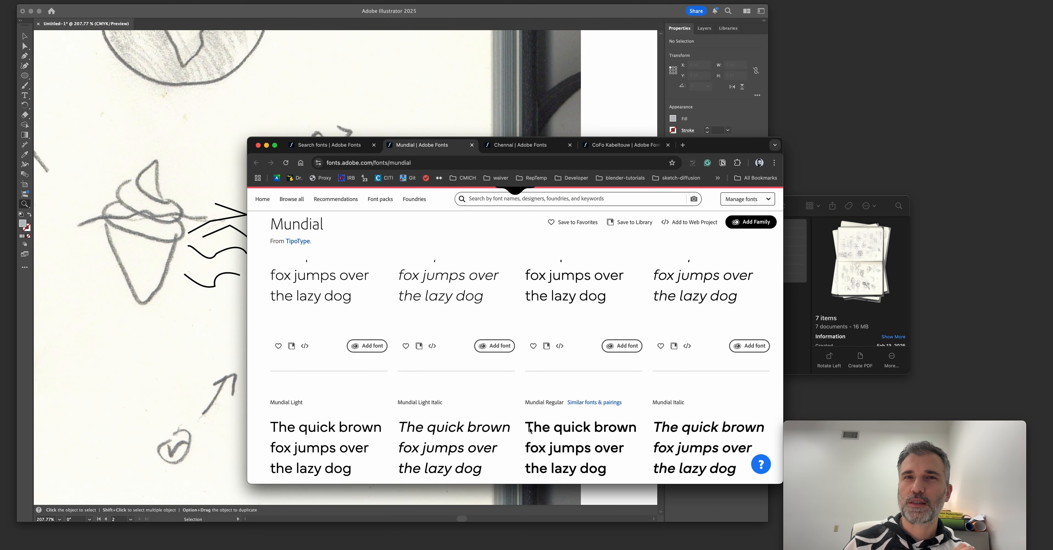
scroll(530, 425, down, 2)
scroll(531, 425, down, 3)
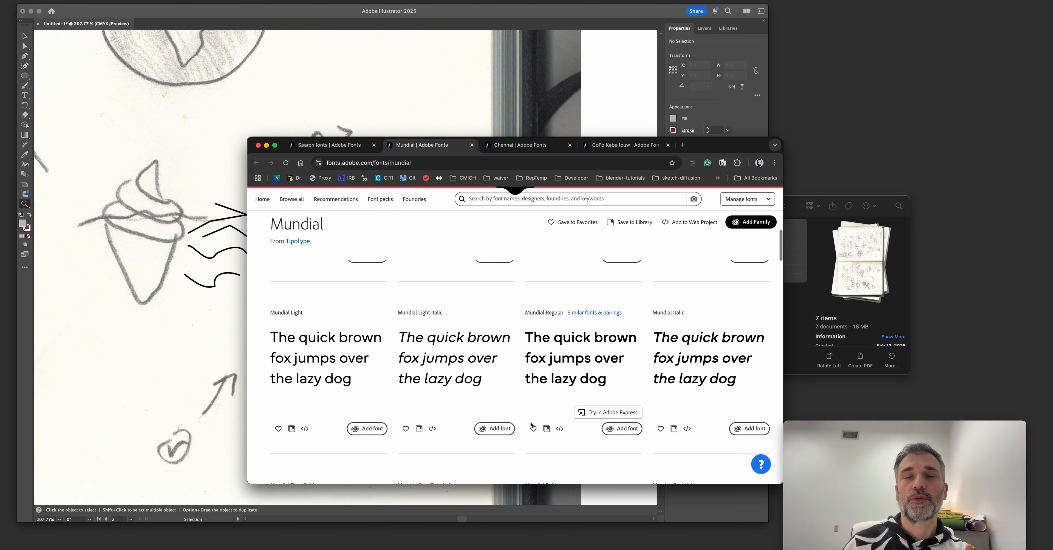
scroll(531, 425, up, 9)
scroll(491, 388, down, 5)
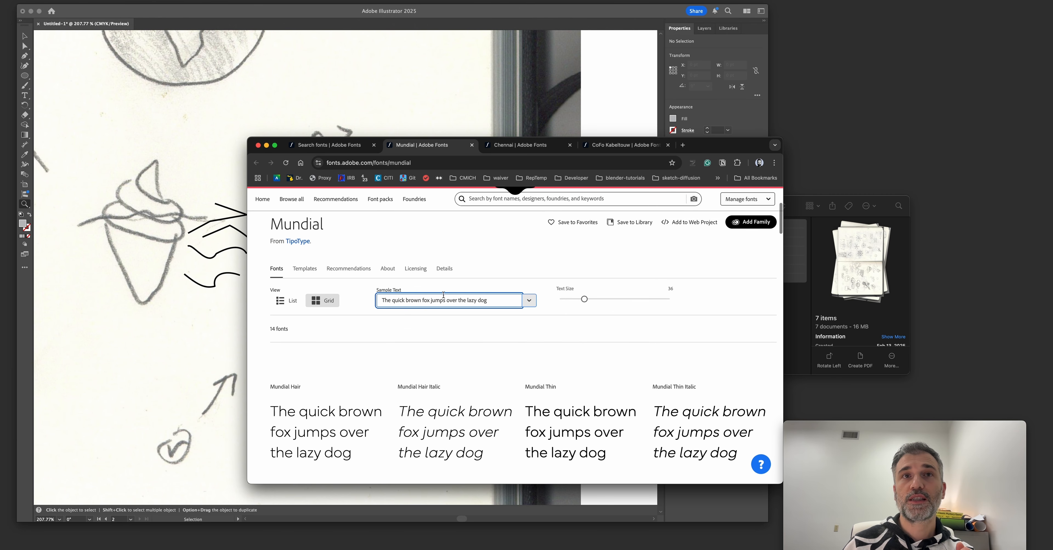
triple_click(439, 298)
text(ice cream)
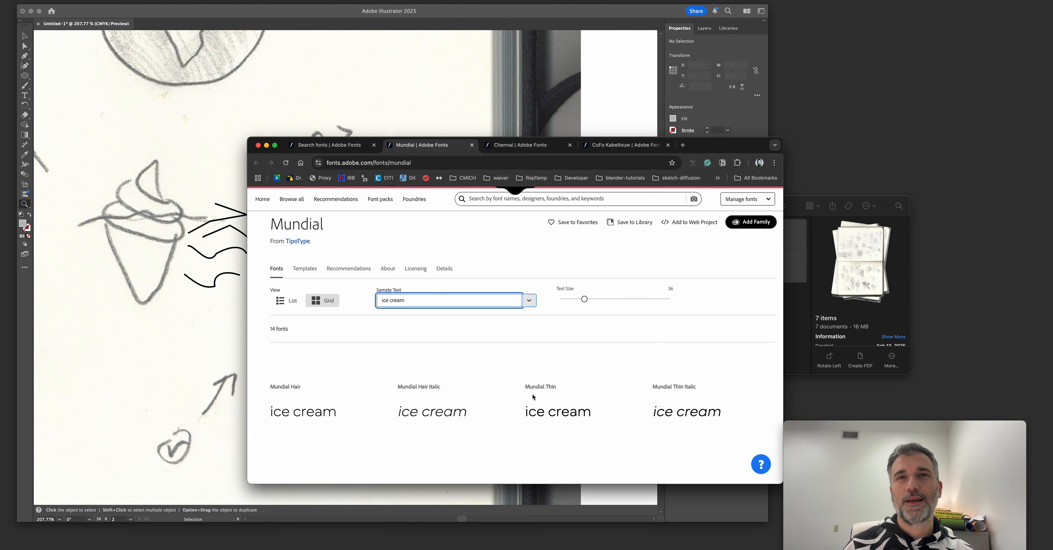
Change the Mundial sample text to "strawberry" and save the family to Favorites.
scroll(542, 438, down, 5)
scroll(519, 424, up, 10)
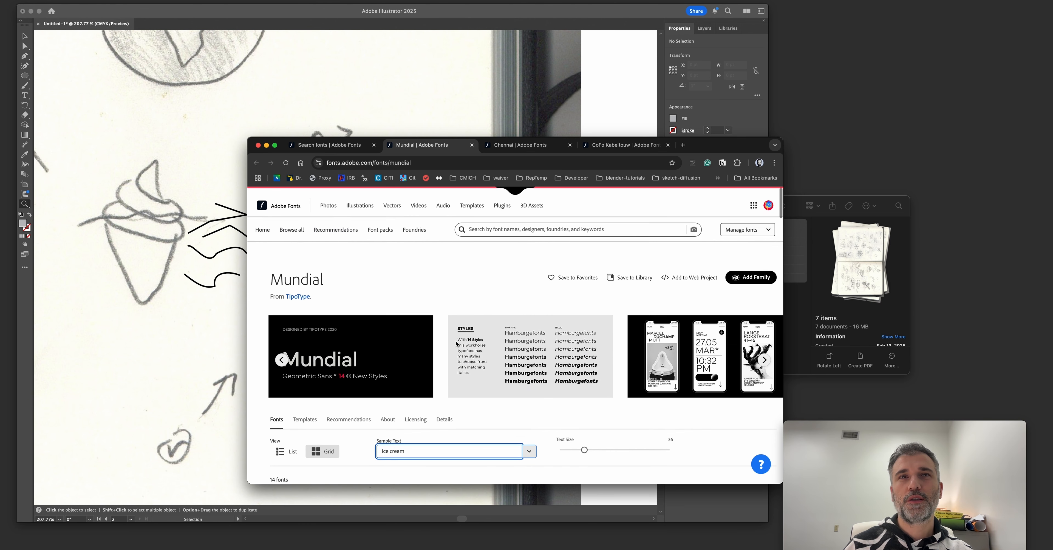
triple_click(434, 386)
text(stw)
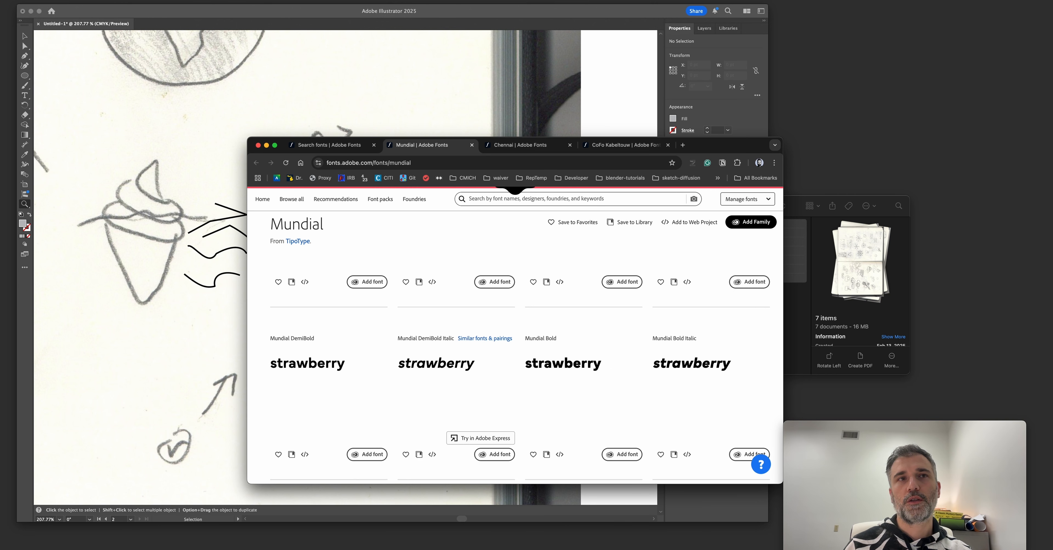
scroll(435, 388, up, 10)
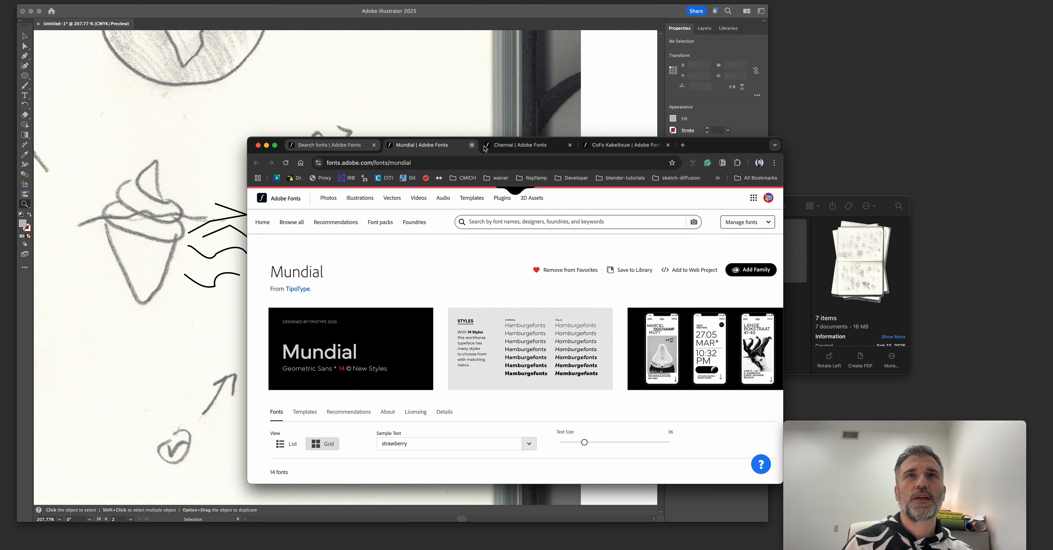
Set the sample text on the CoFo Kabeltouw family page to "FROZEN COAST" and compare its solid and stencil styles.
click(501, 148)
click(621, 145)
triple_click(428, 295)
text(FROZEN COAST)
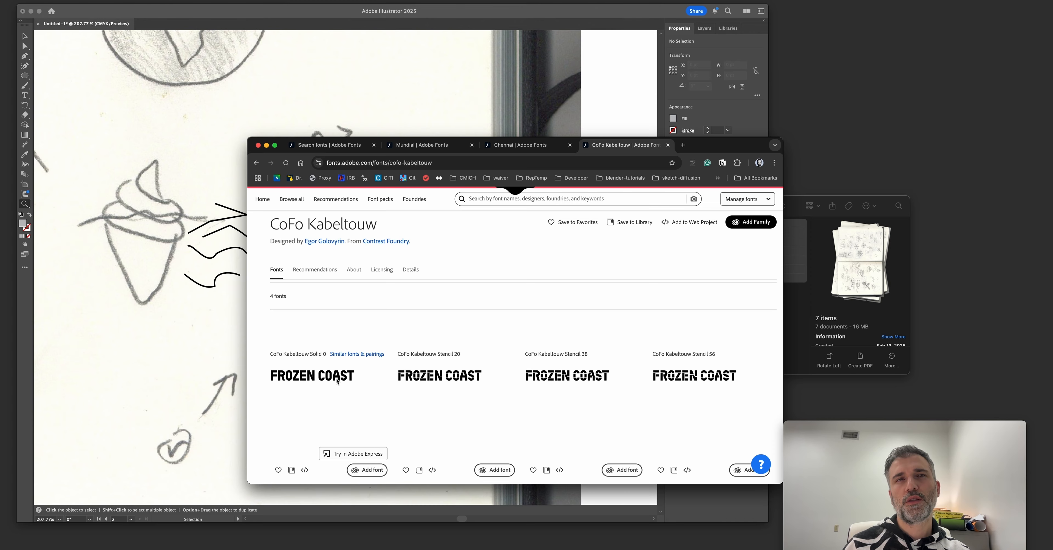
scroll(337, 379, down, 5)
scroll(321, 351, up, 6)
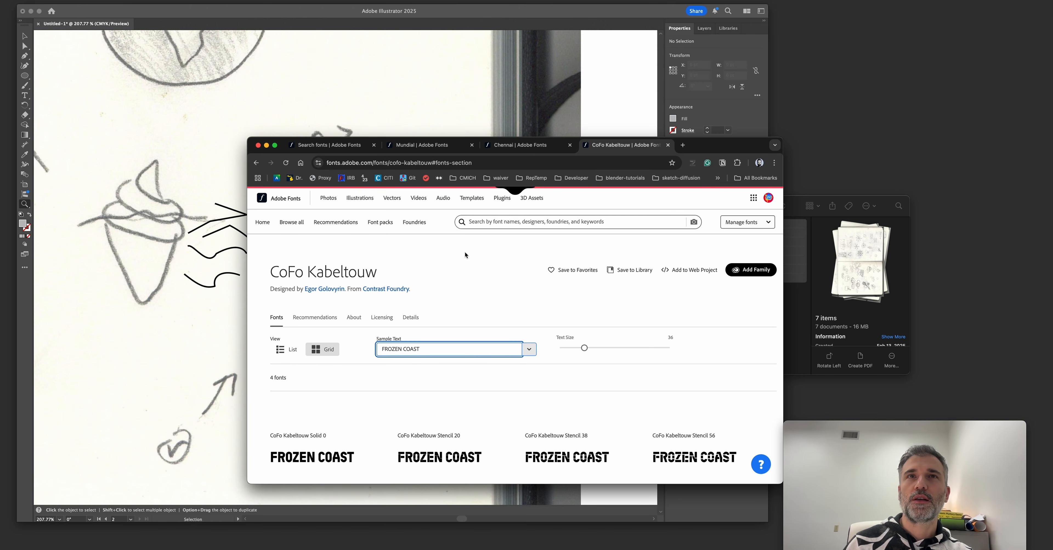
Search the font library for "bebas" and open the Bebas Neue family page.
click(507, 219)
text(bebas)
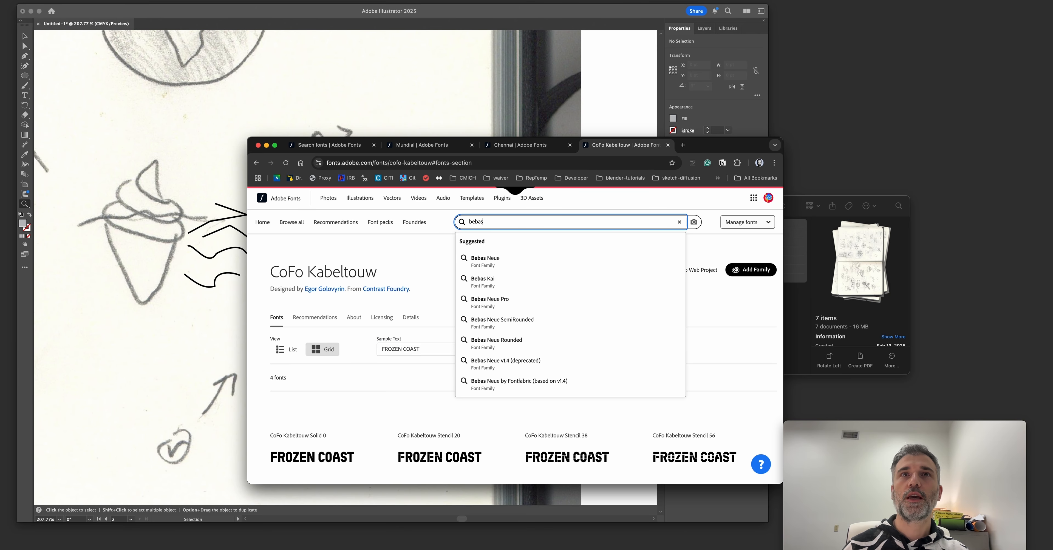
click(504, 262)
scroll(446, 335, down, 2)
scroll(445, 334, up, 1)
Set the sample text on the Bebas Neue family page to "FROZEN COAST".
double_click(427, 275)
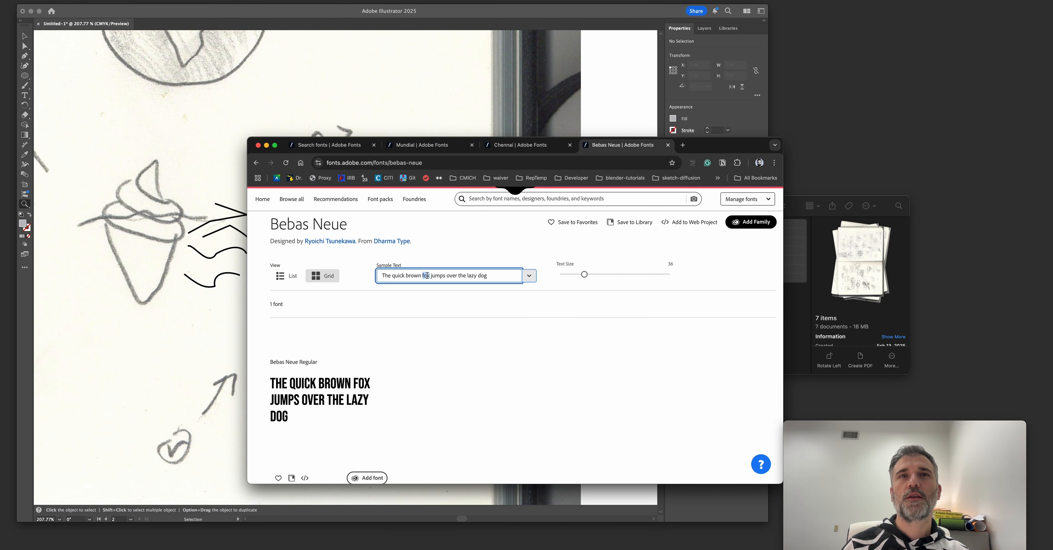
triple_click(426, 275)
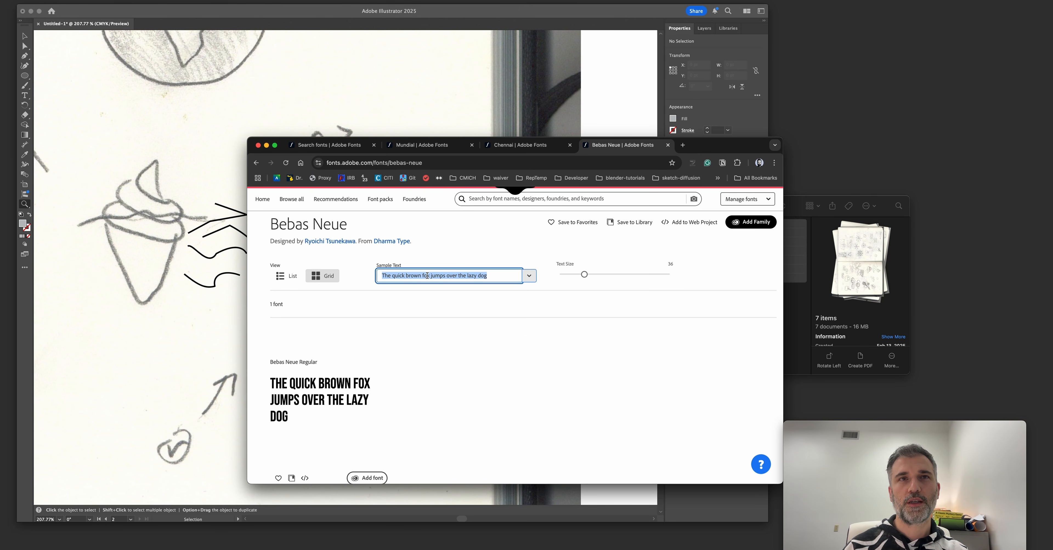
text(FROZEN COAST)
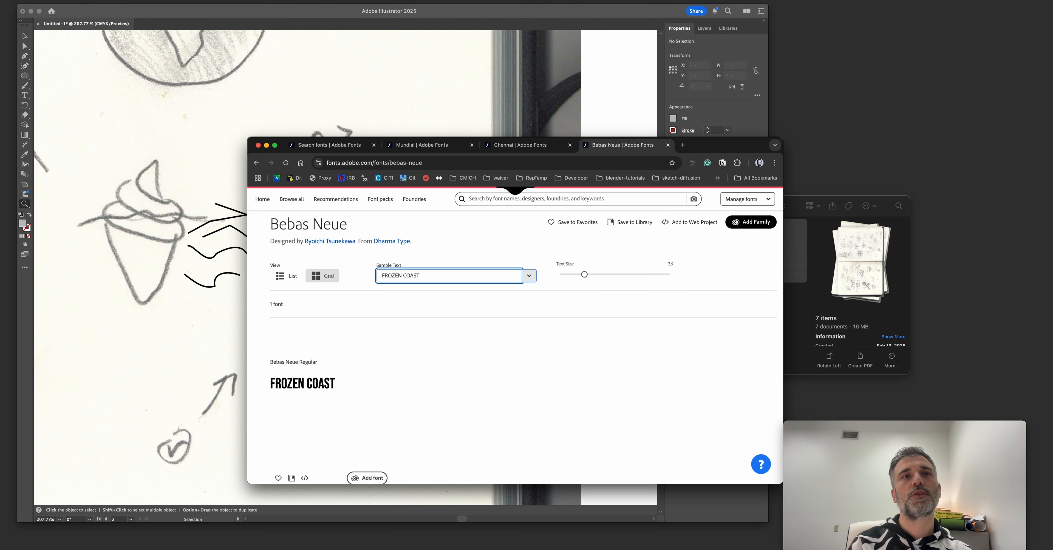
Open the Bebas Kai family page from the fonts recommended as similar to Bebas Neue.
scroll(507, 429, down, 4)
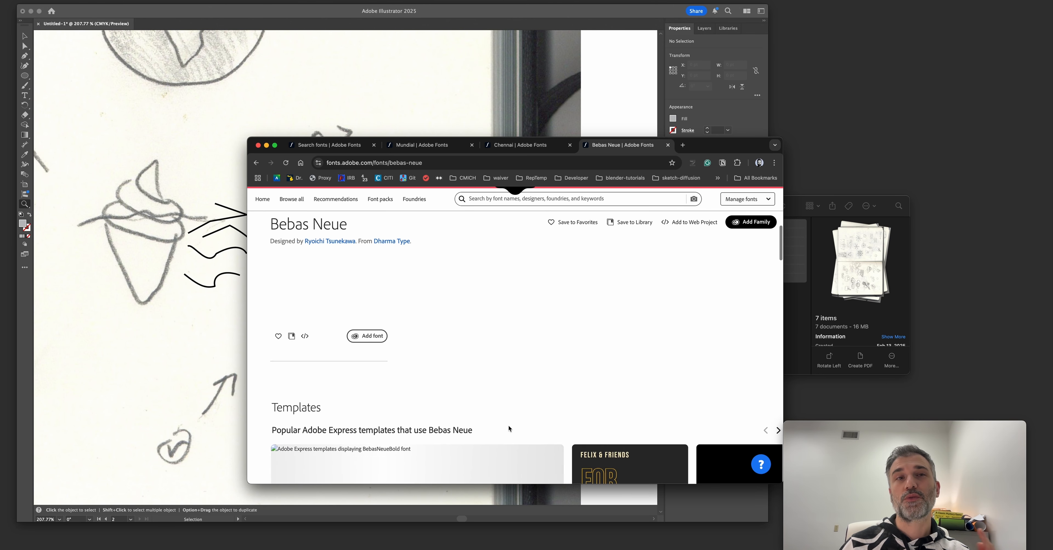
scroll(508, 425, down, 8)
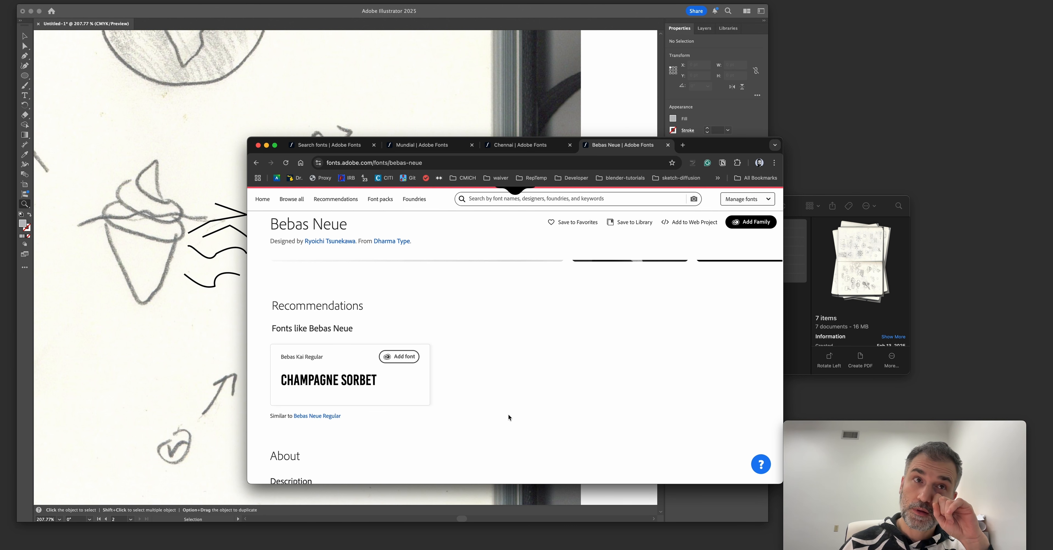
click(307, 360)
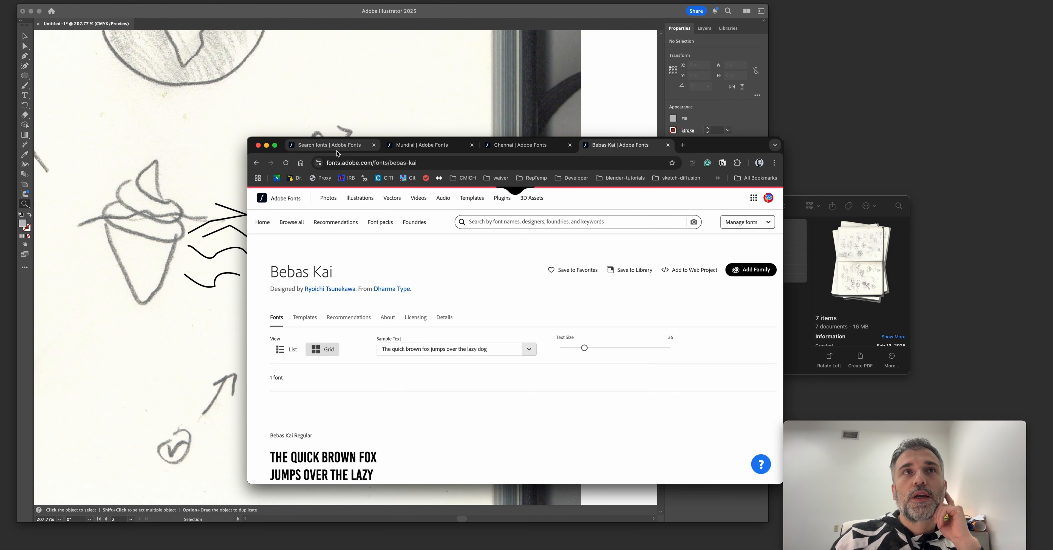
Return to the "frozen coast" font search, filter it to condensed width and clear the Geometric tag.
click(316, 146)
scroll(382, 262, down, 10)
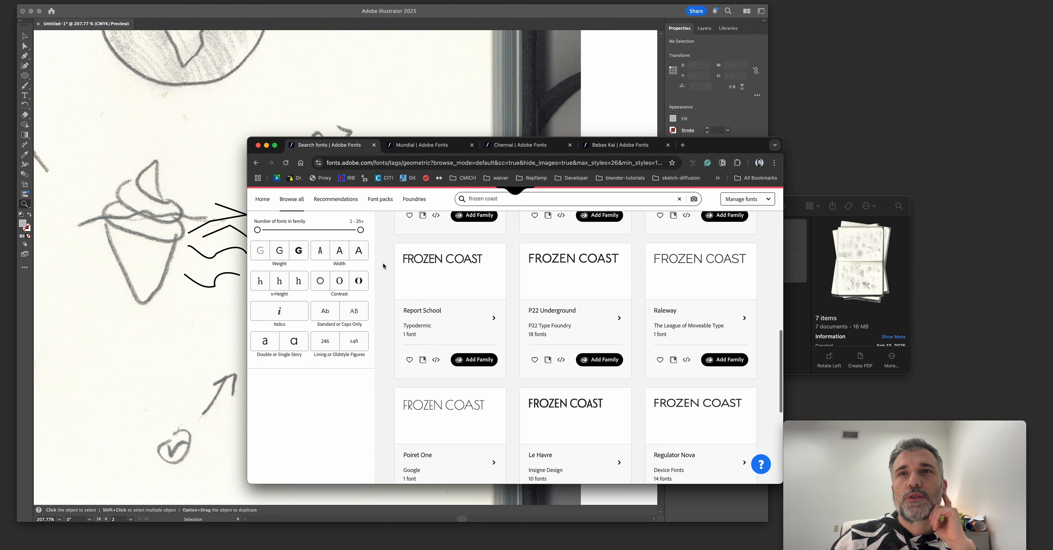
click(322, 307)
scroll(392, 327, down, 4)
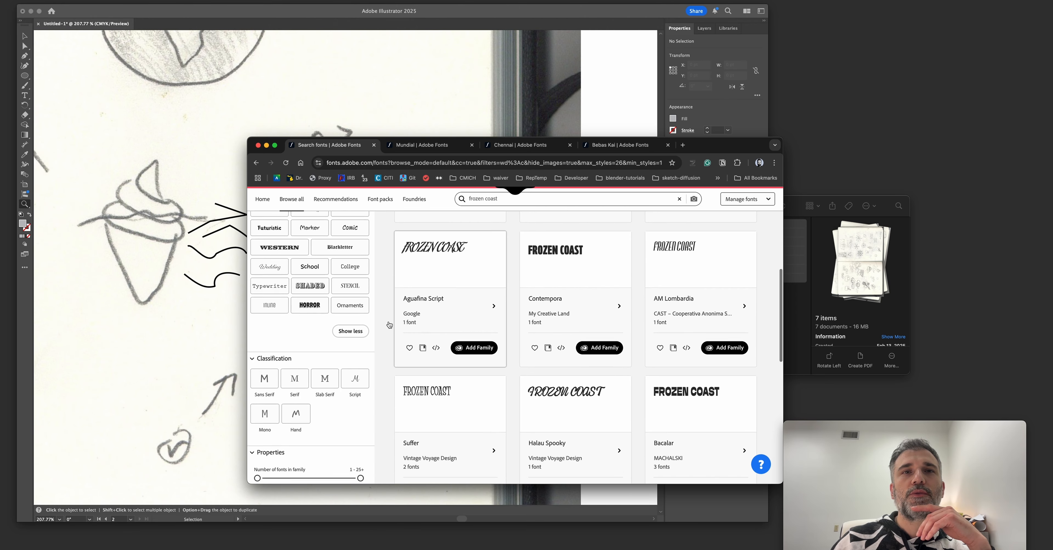
scroll(332, 384, down, 2)
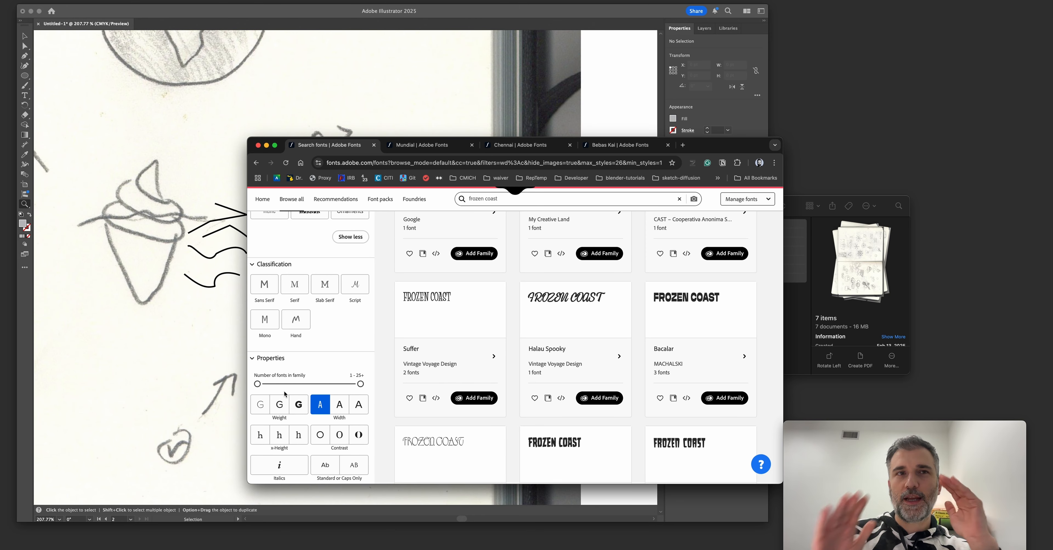
scroll(286, 368, up, 5)
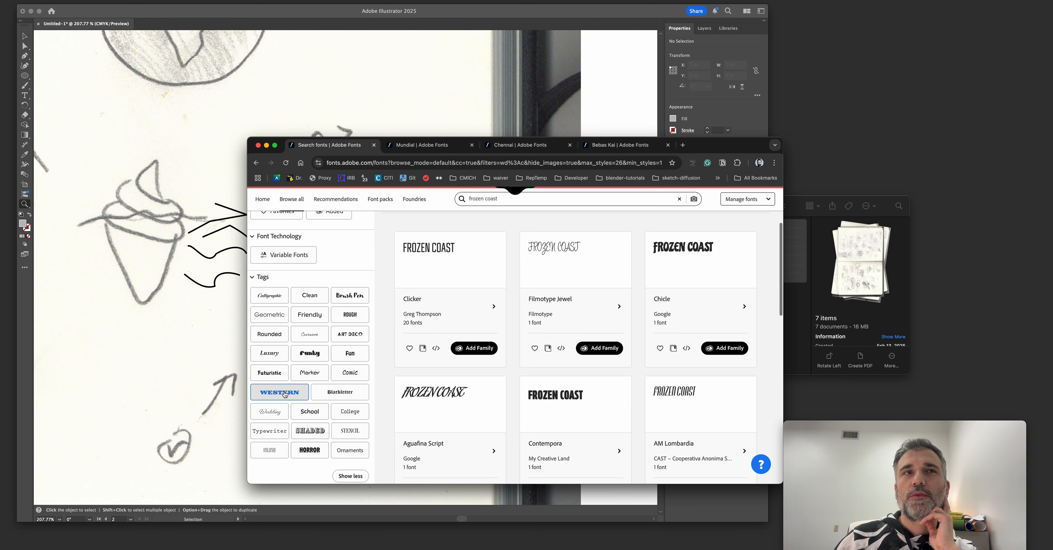
Try narrowing the condensed fonts with the Clean tag.
click(309, 296)
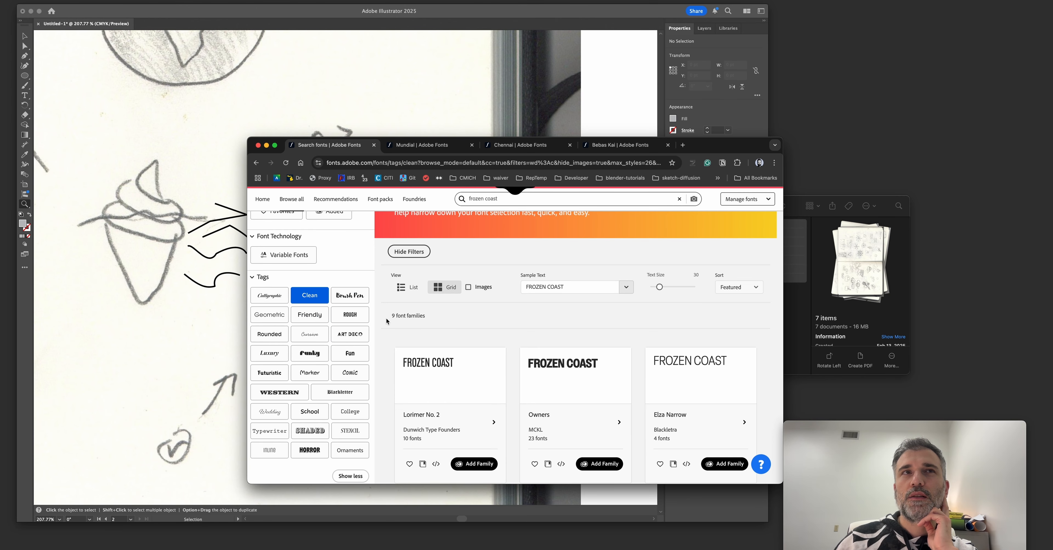
scroll(385, 318, up, 2)
scroll(326, 336, up, 3)
scroll(321, 340, down, 2)
click(313, 346)
Limit the condensed font results to the Sans Serif classification.
scroll(314, 346, down, 5)
scroll(314, 346, down, 3)
click(264, 381)
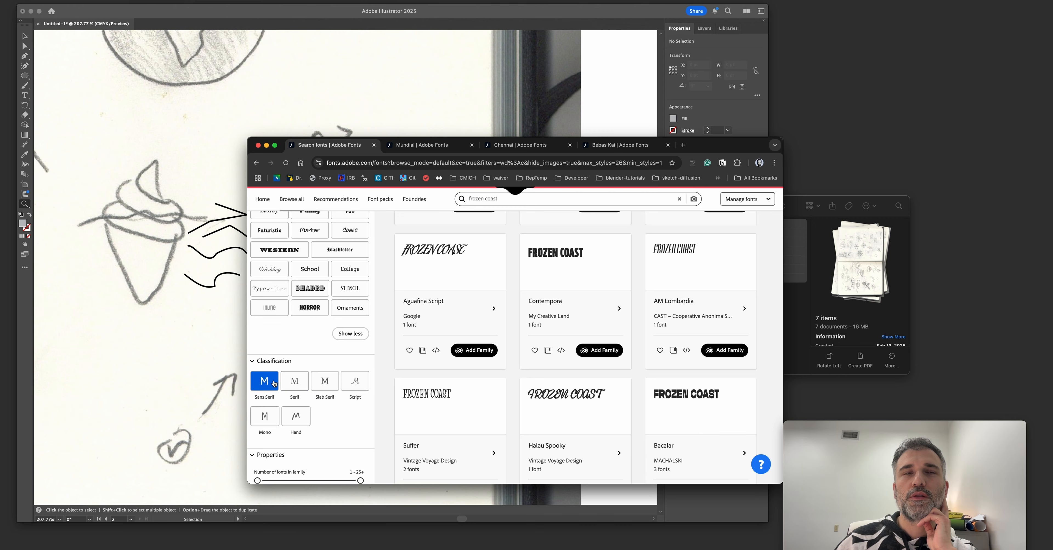
scroll(375, 338, up, 6)
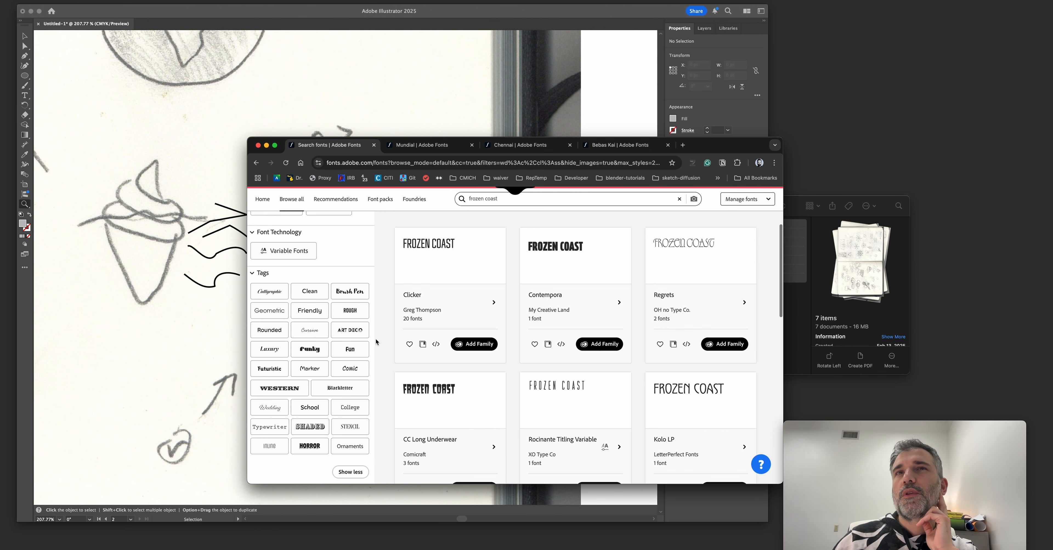
Open the Barlow Semi Condensed, Barlow Condensed and Akshar family pages in separate tabs from the filtered results.
scroll(376, 338, down, 5)
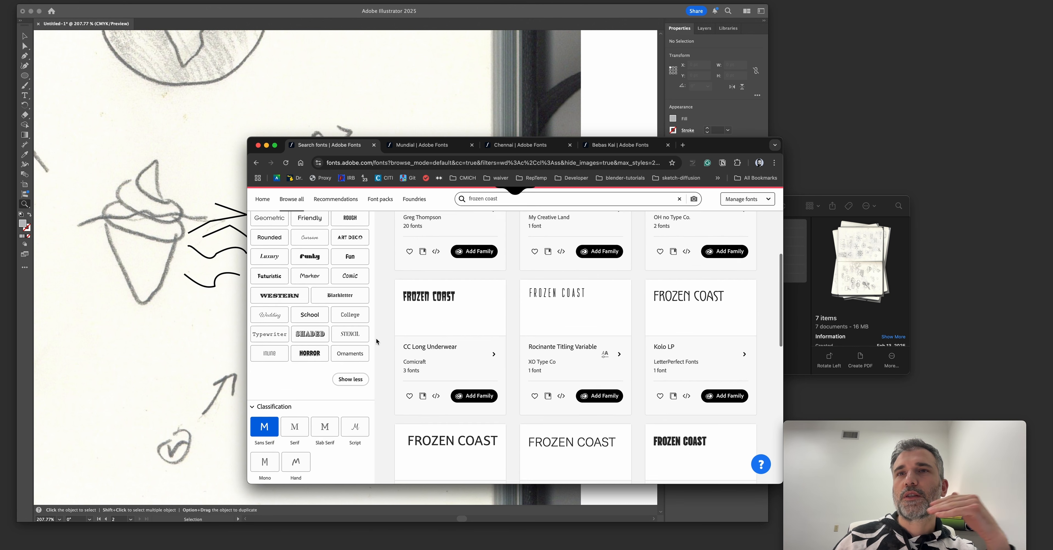
scroll(376, 338, down, 3)
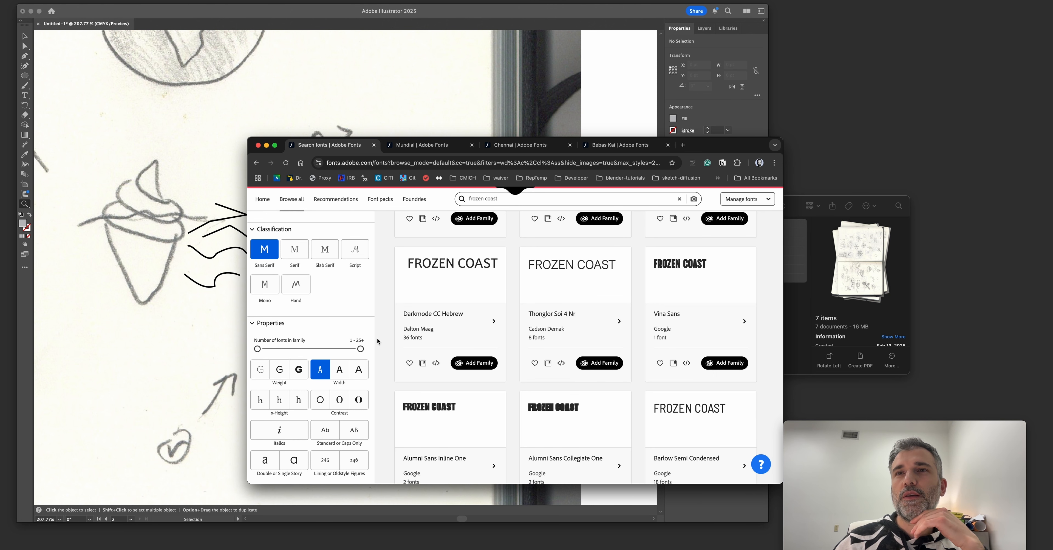
scroll(377, 338, down, 2)
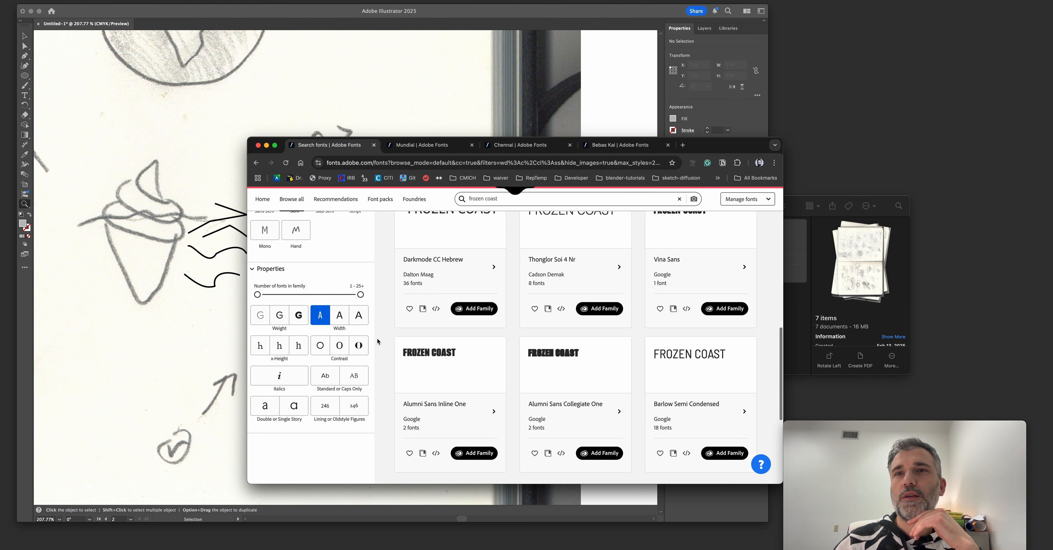
super+click(692, 407)
scroll(409, 338, up, 6)
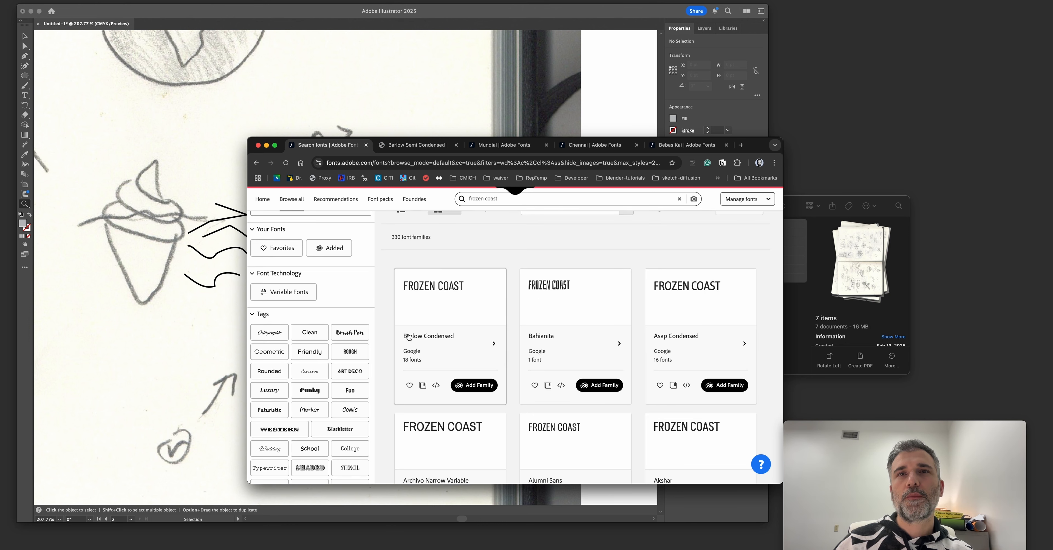
super+click(392, 335)
scroll(660, 352, down, 3)
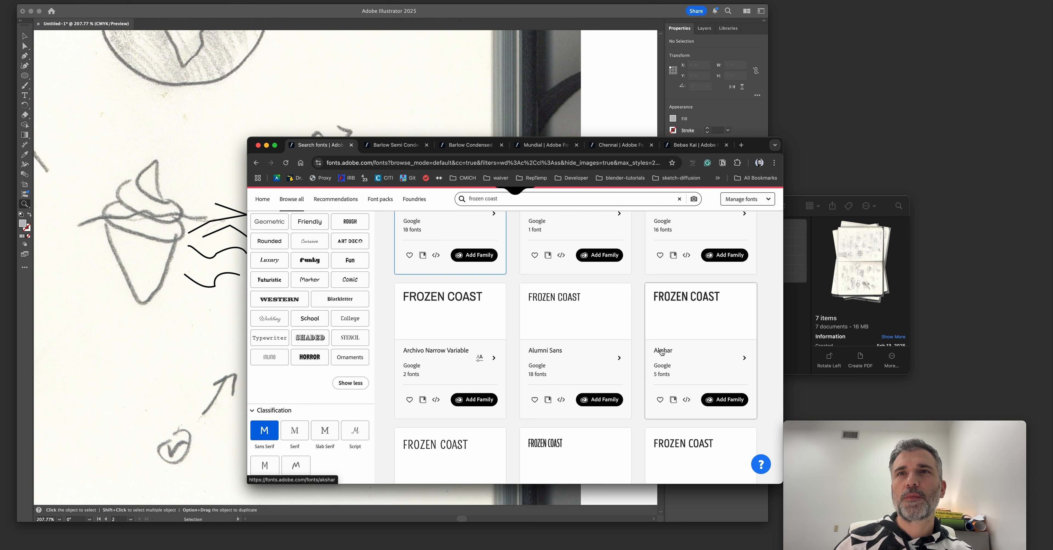
super+click(660, 351)
Browse the third and fourth pages of condensed sans serif results, comparing how each family renders "FROZEN COAST".
scroll(426, 365, down, 1)
scroll(383, 360, down, 5)
scroll(384, 359, down, 2)
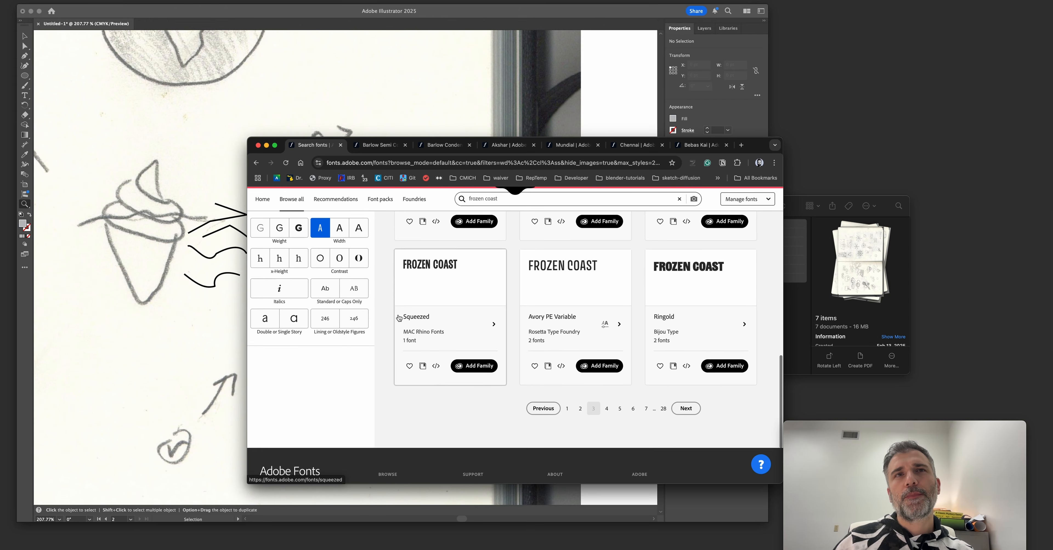
click(593, 401)
click(607, 401)
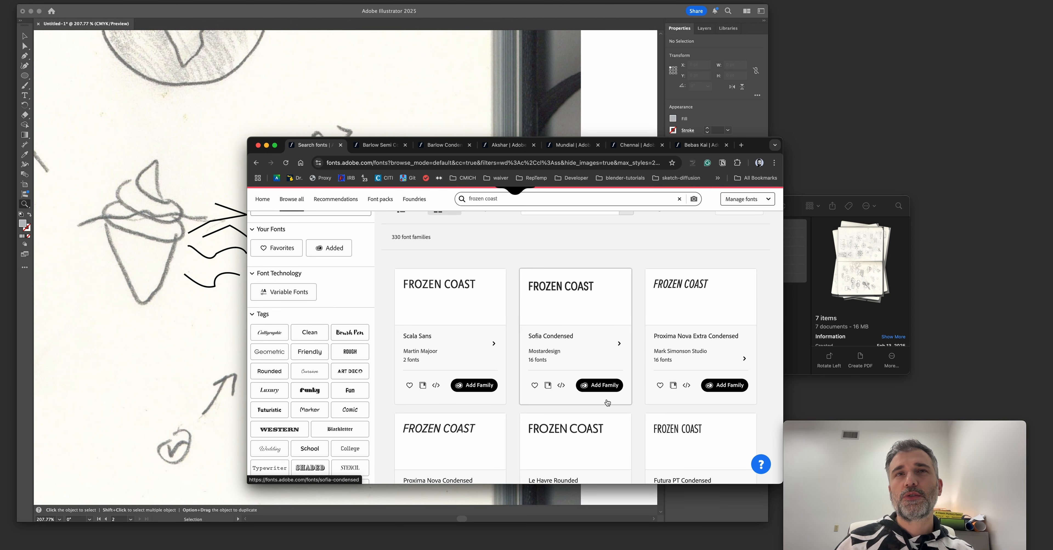
scroll(607, 403, down, 2)
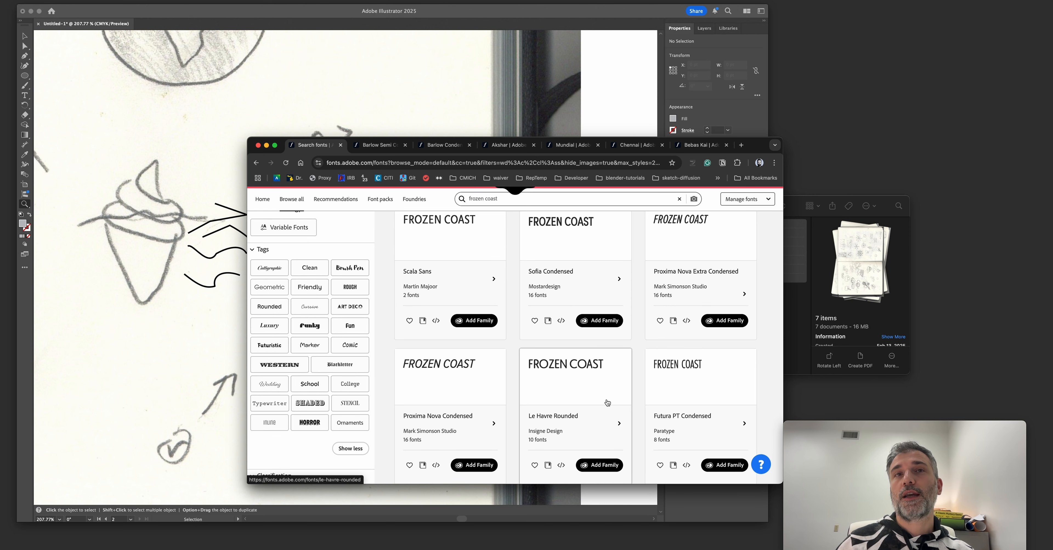
scroll(388, 405, down, 4)
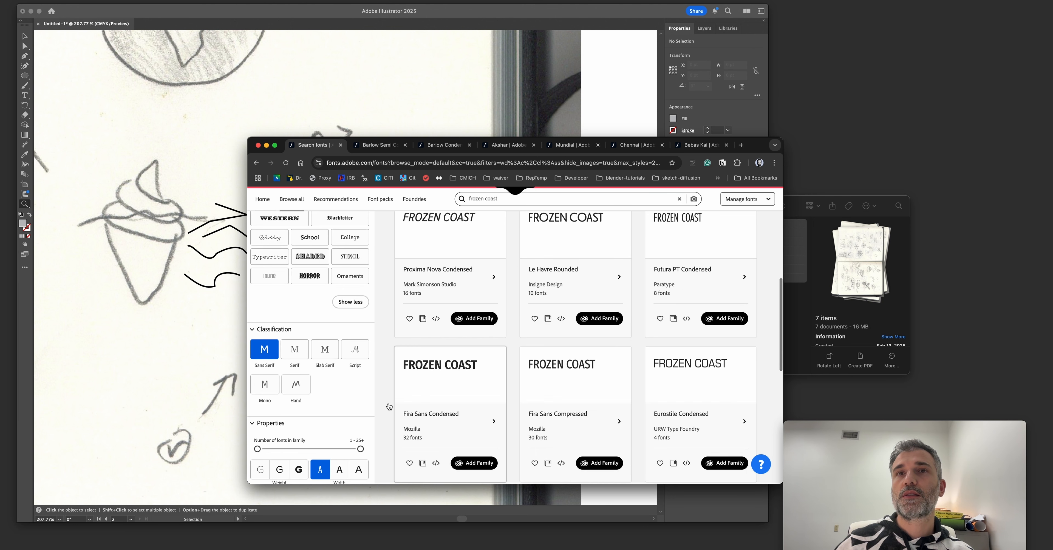
scroll(389, 406, down, 5)
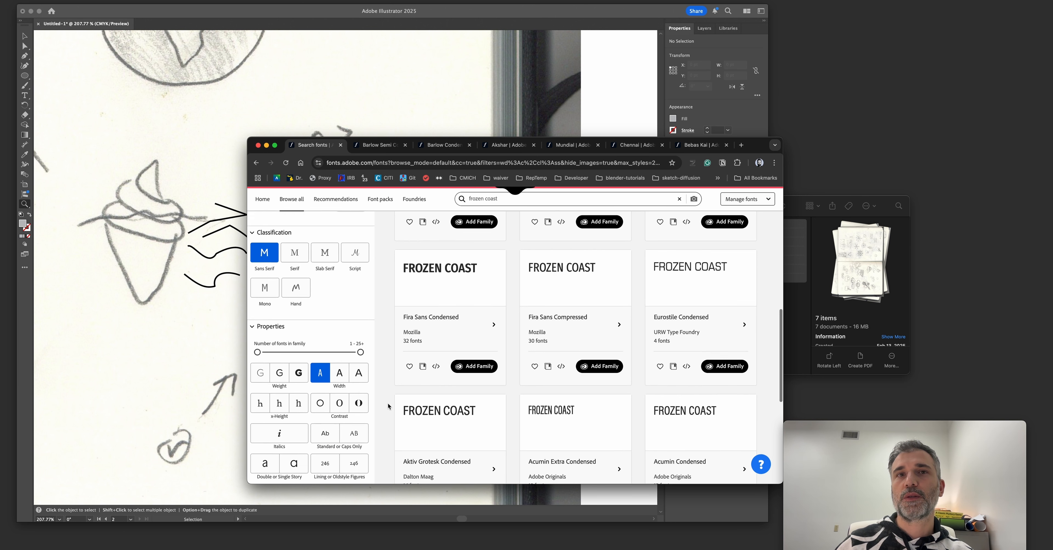
Browse the fifth and sixth pages of condensed sans serif results, comparing how each family renders "FROZEN COAST".
click(620, 460)
scroll(388, 362, down, 5)
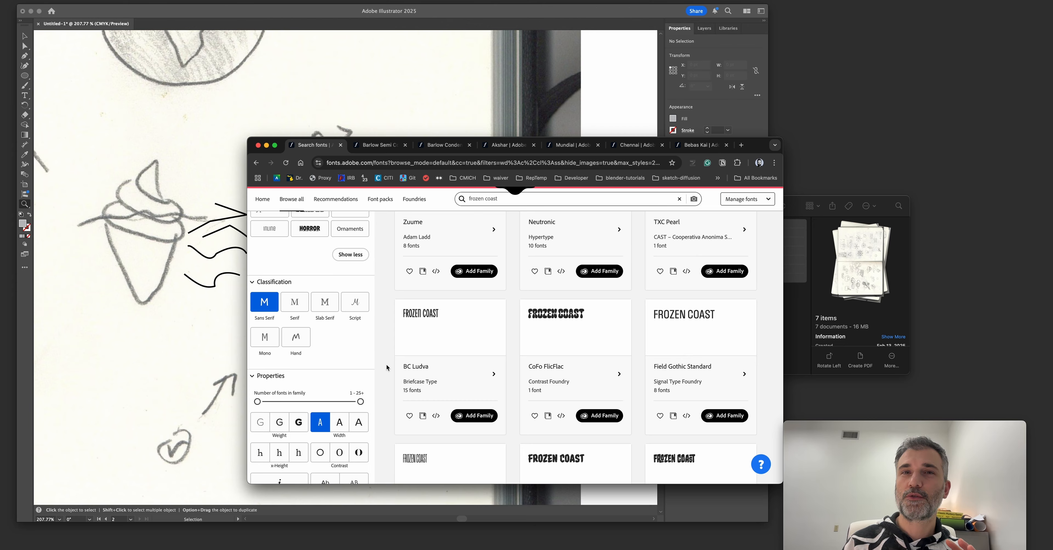
scroll(385, 364, down, 5)
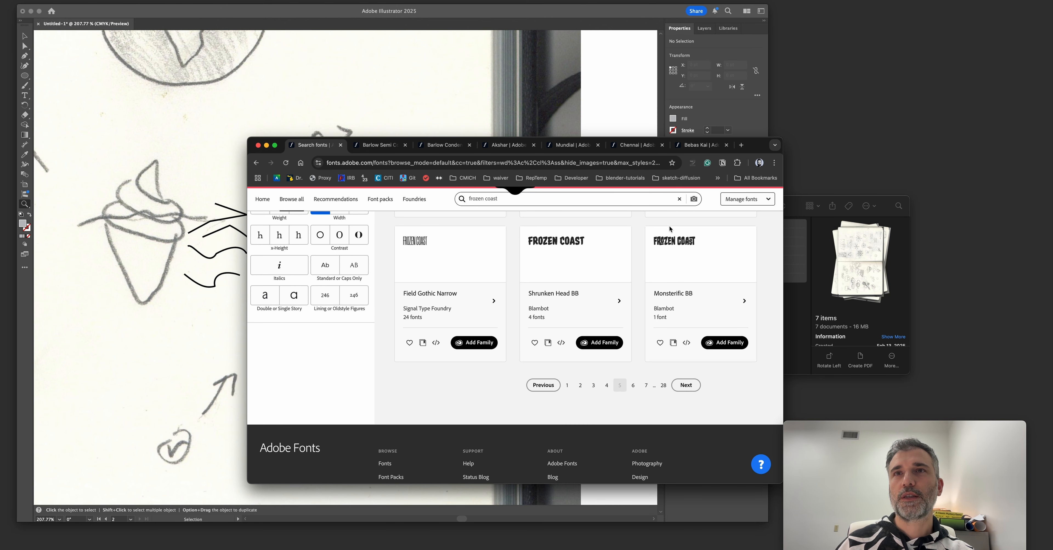
click(636, 385)
scroll(436, 284, down, 2)
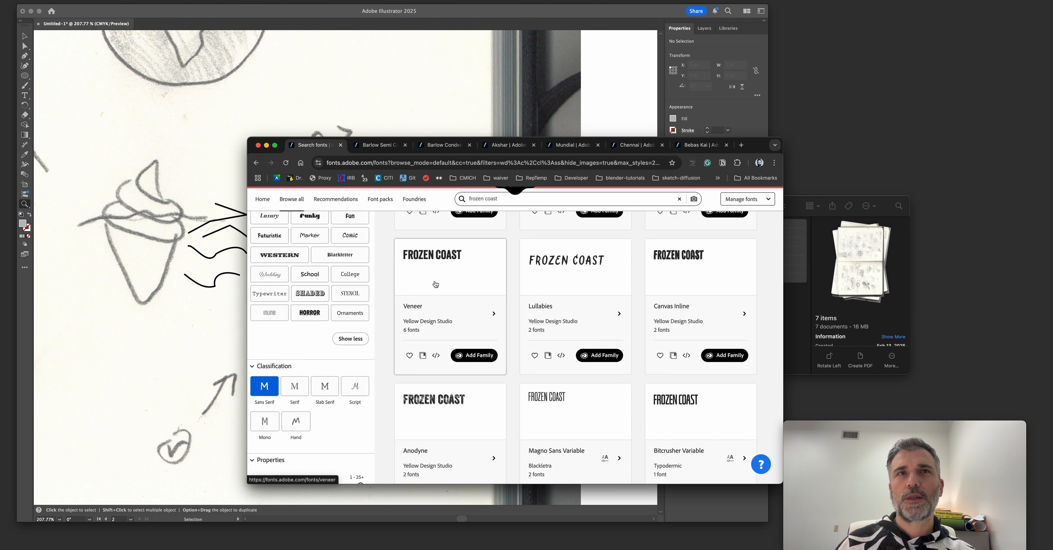
Open the Veneer and DIN Condensed Variable family pages in separate tabs from the filtered results.
super+click(413, 307)
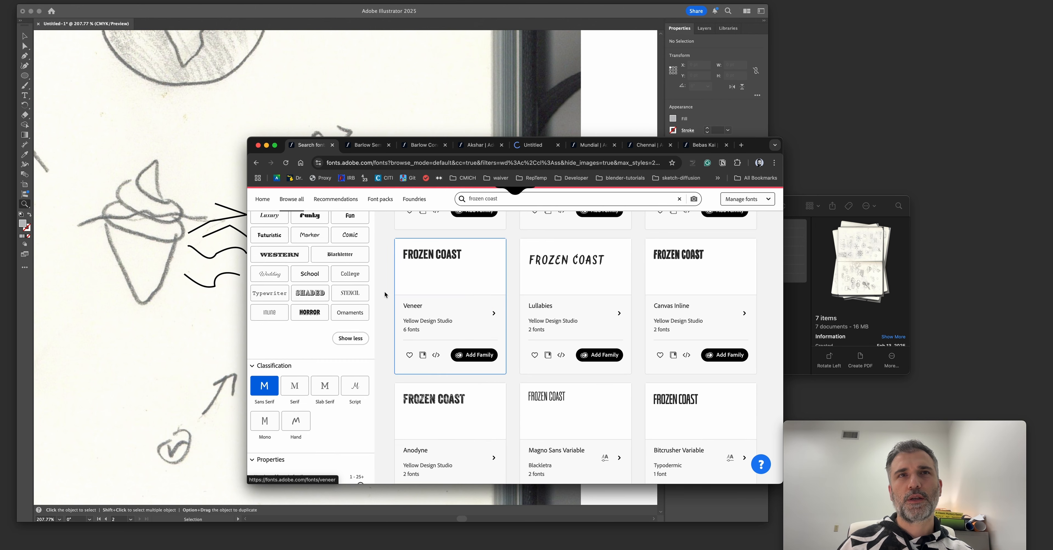
scroll(413, 308, down, 5)
super+click(689, 321)
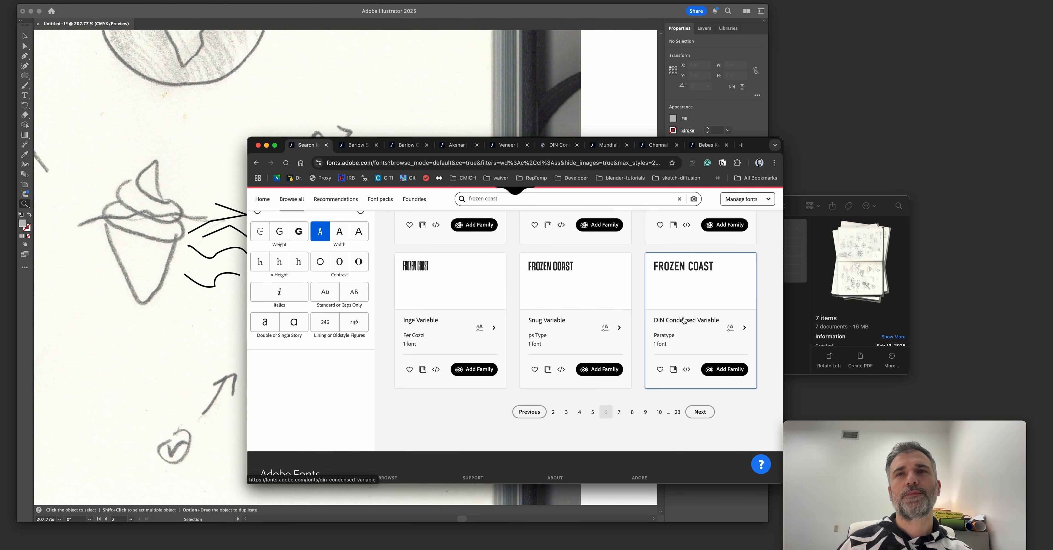
Examine the DIN Condensed Variable family page and its font preview.
click(556, 144)
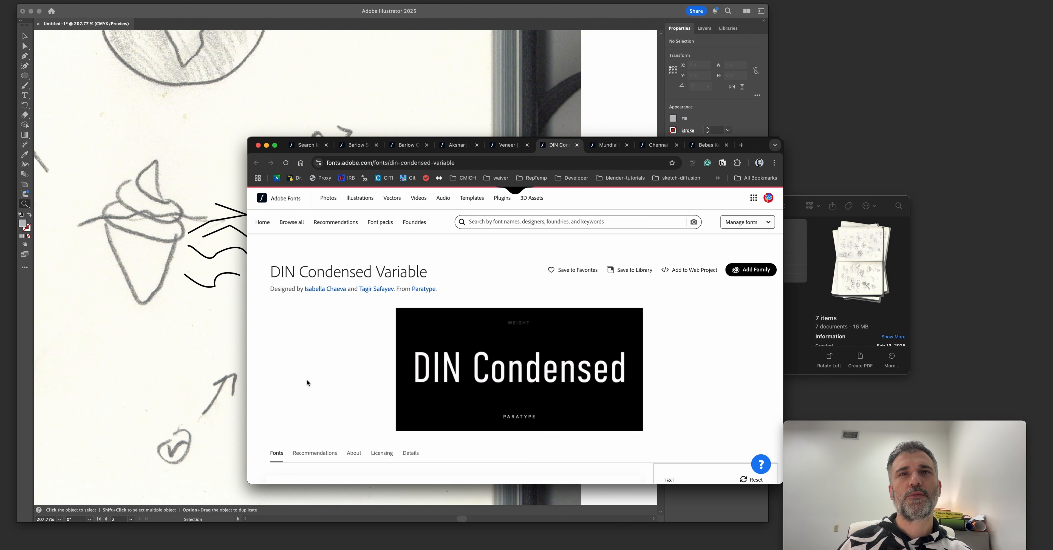
scroll(309, 378, down, 5)
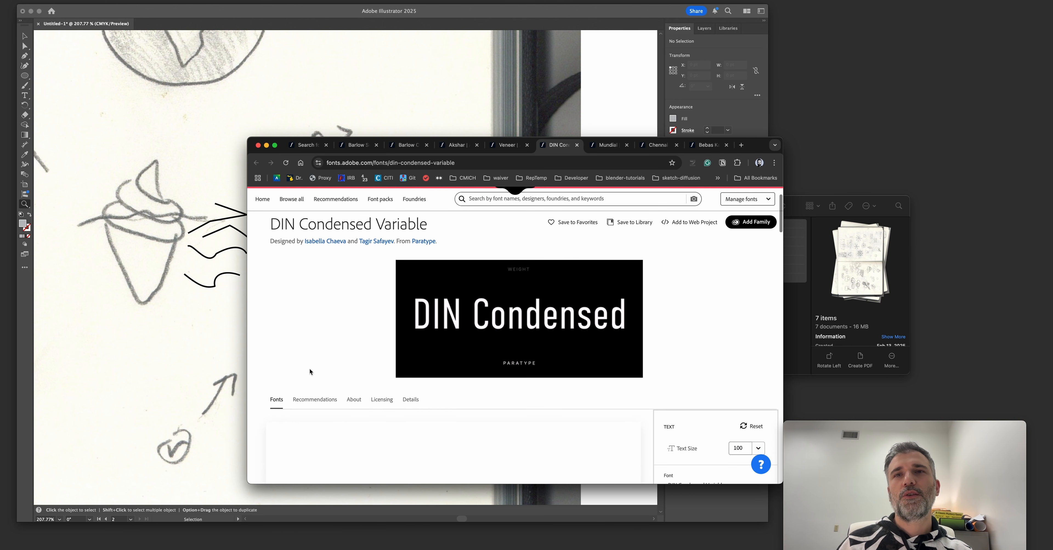
scroll(309, 368, down, 6)
scroll(309, 368, down, 4)
scroll(309, 368, up, 15)
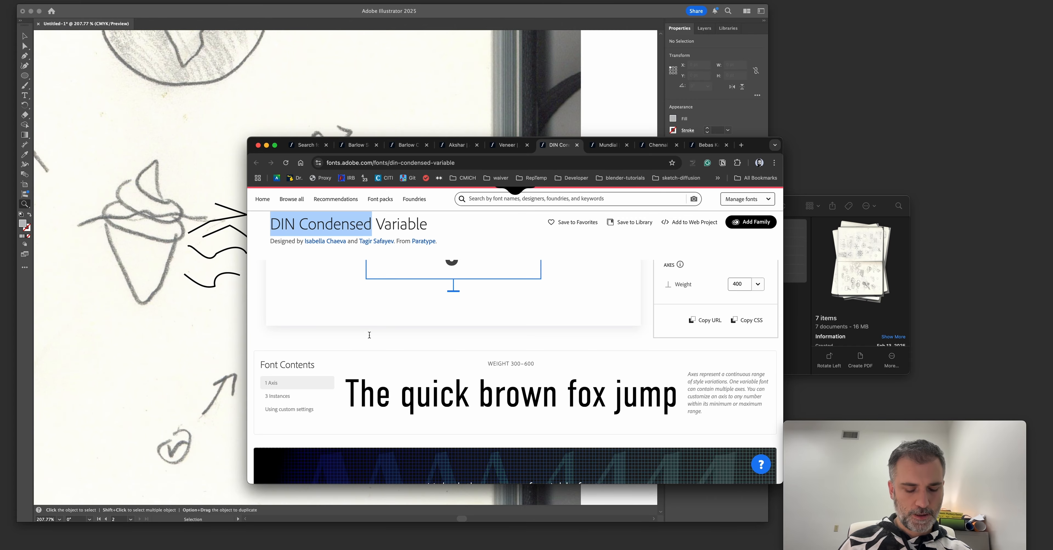
scroll(370, 332, up, 8)
Find the standard DIN Condensed family through the font search and add it to Adobe apps.
click(496, 220)
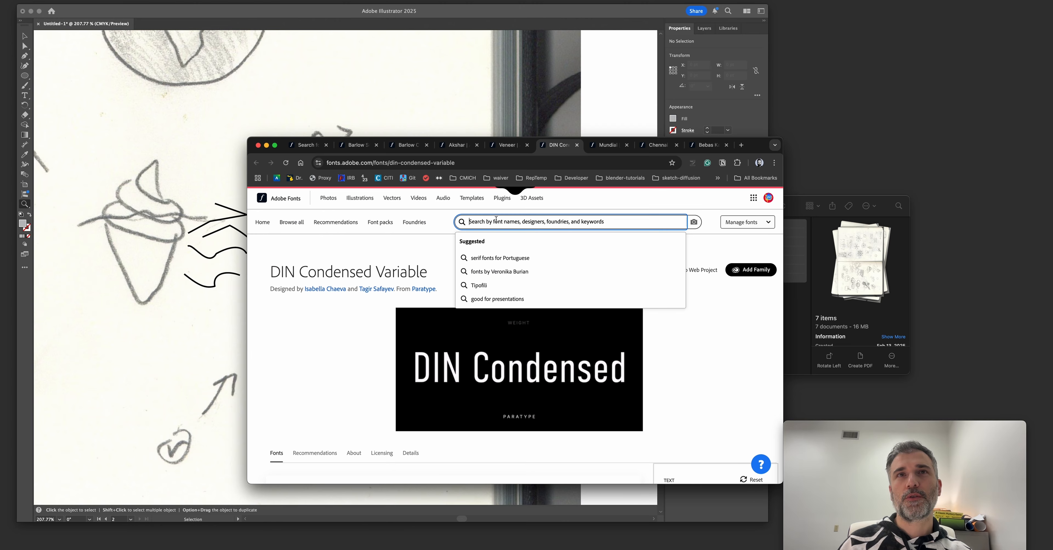
text(DIN Condensed)
click(497, 260)
scroll(459, 270, down, 2)
scroll(617, 258, up, 2)
click(735, 270)
scroll(417, 383, down, 3)
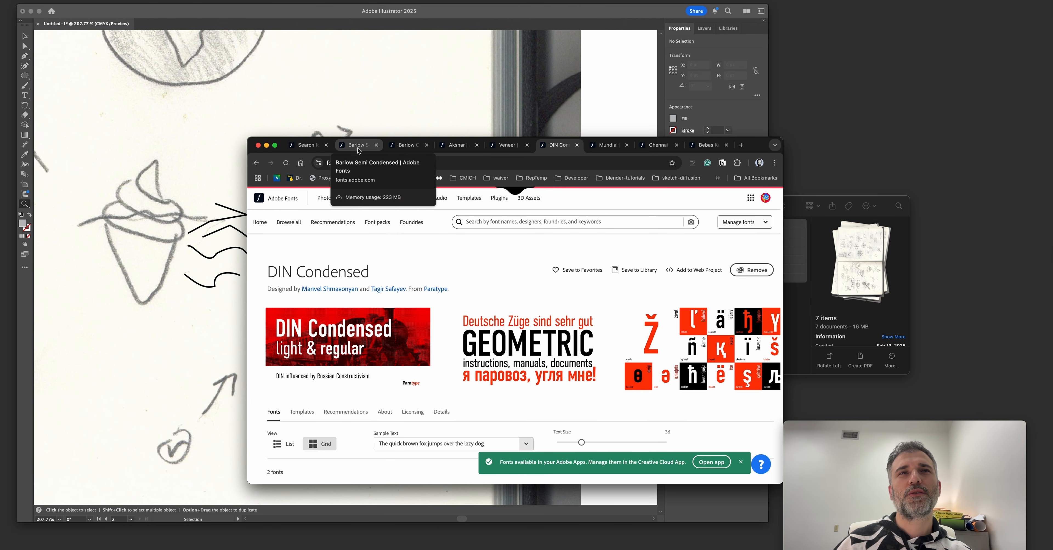
Clear the sample text on the Barlow Condensed page and add that family to Adobe apps.
click(309, 145)
key(ctrl+Tab)
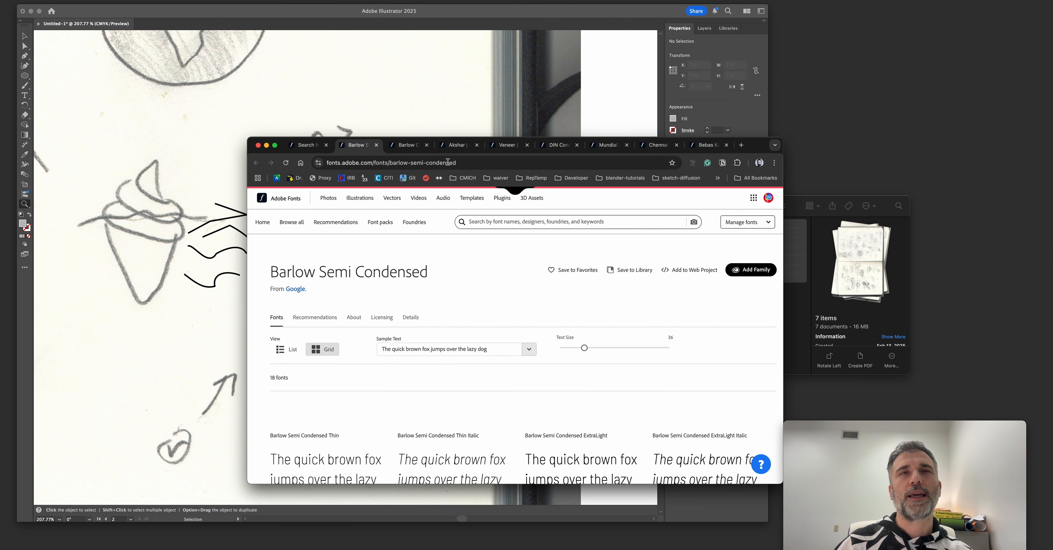
key(ctrl+Tab)
click(447, 303)
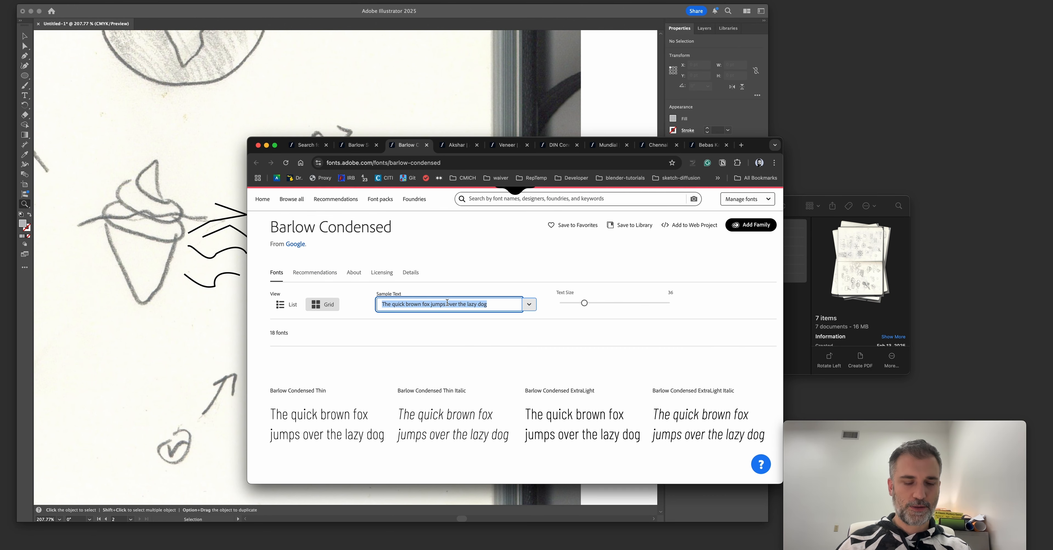
key(BackSpace)
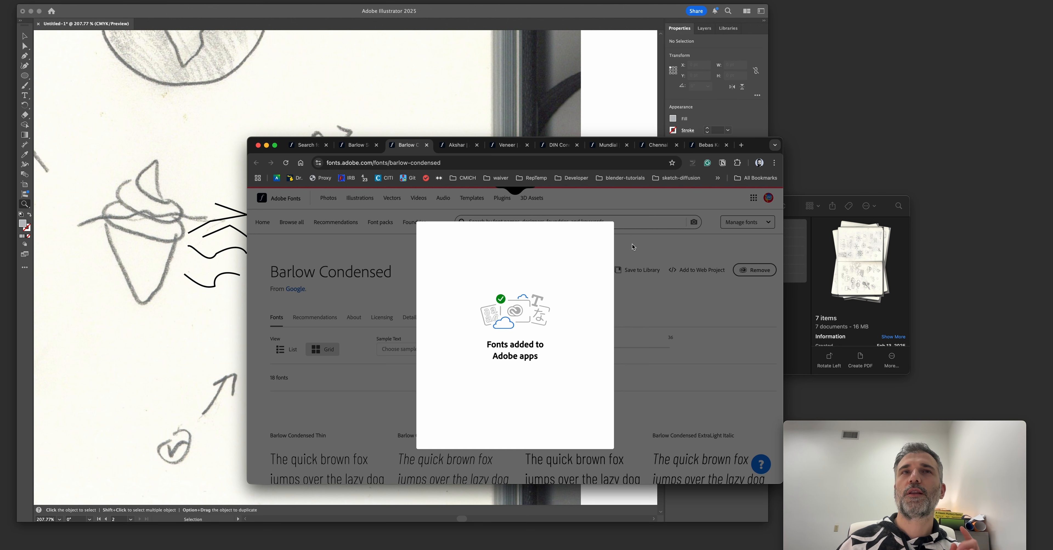
Preview the Akshar styles with the sample text "ICE CREAM" and close the family page.
key(ctrl+Tab)
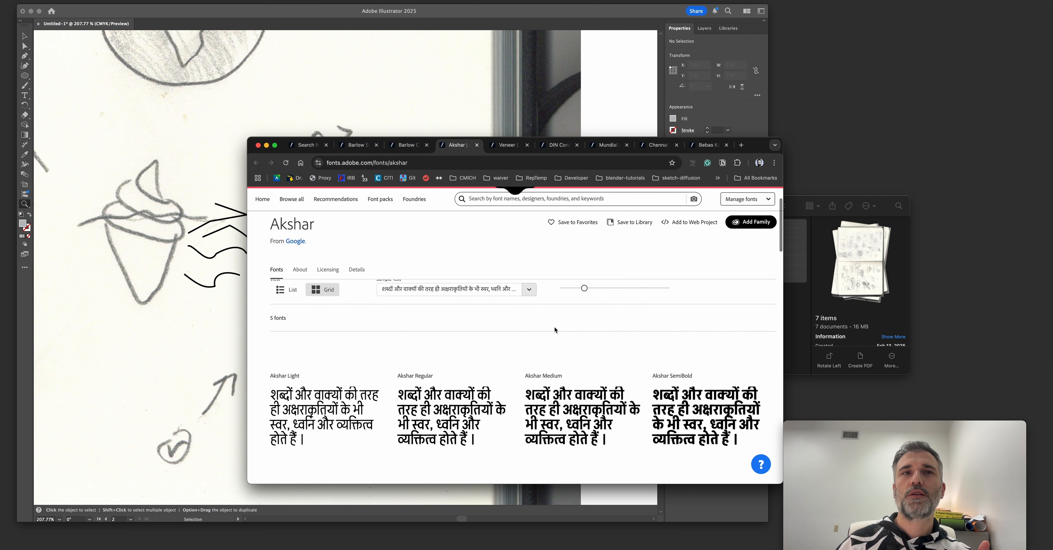
click(440, 346)
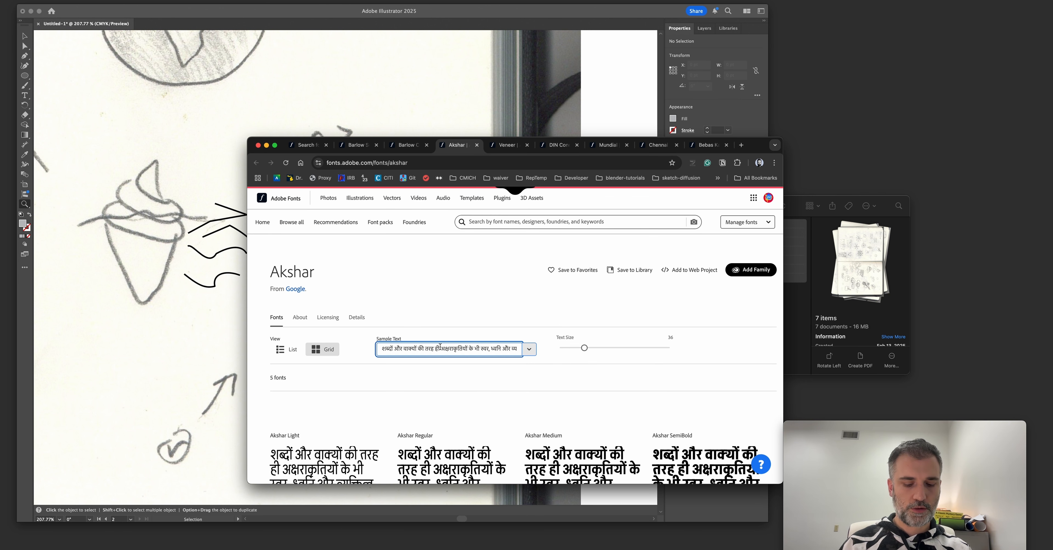
key(super+a)
key(BackSpace)
text(ICE CREAM)
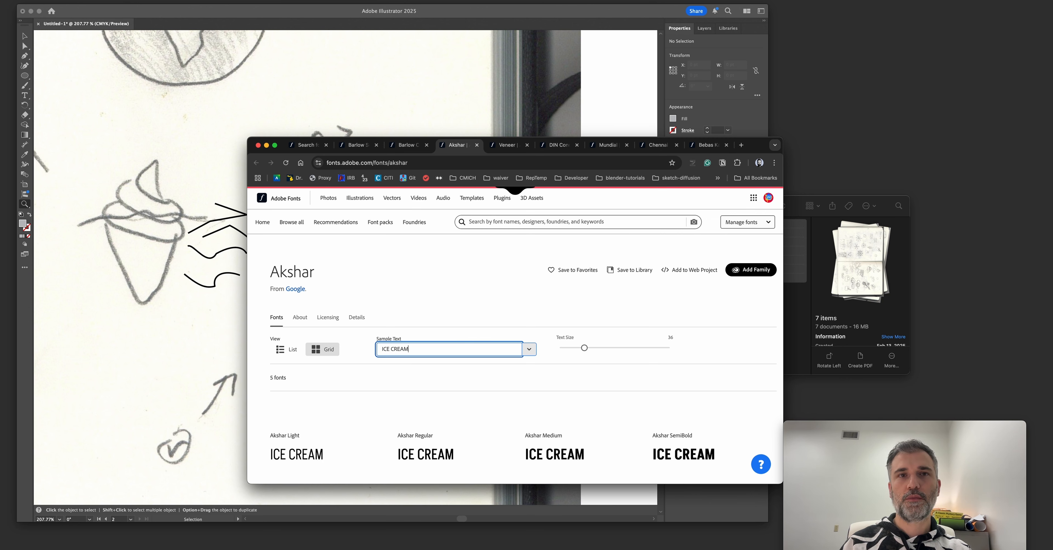
scroll(515, 327, down, 2)
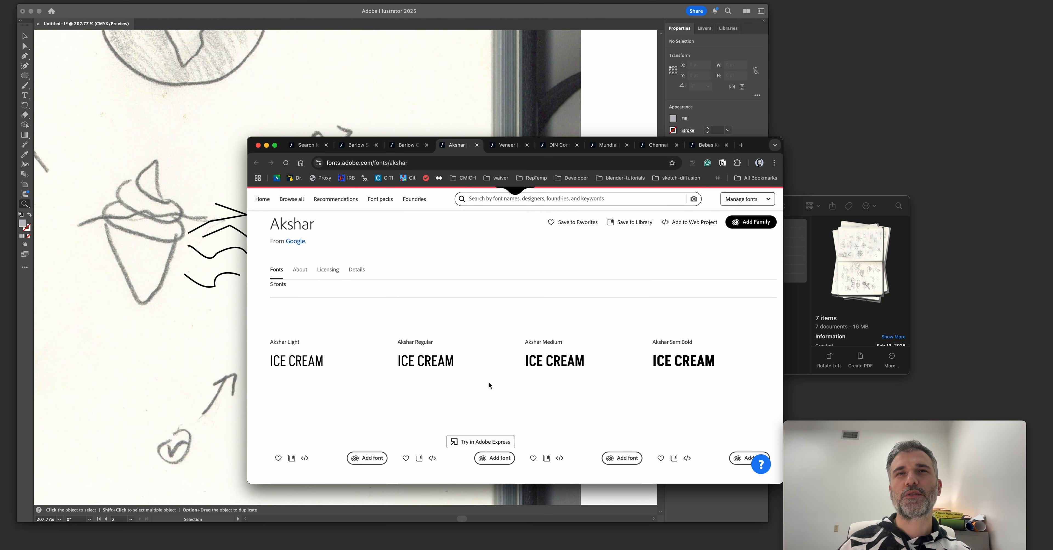
key(super+w)
Preview the Veneer styles with the sample text "ICE CREAM" and close the Veneer and DIN Condensed pages.
scroll(486, 359, down, 10)
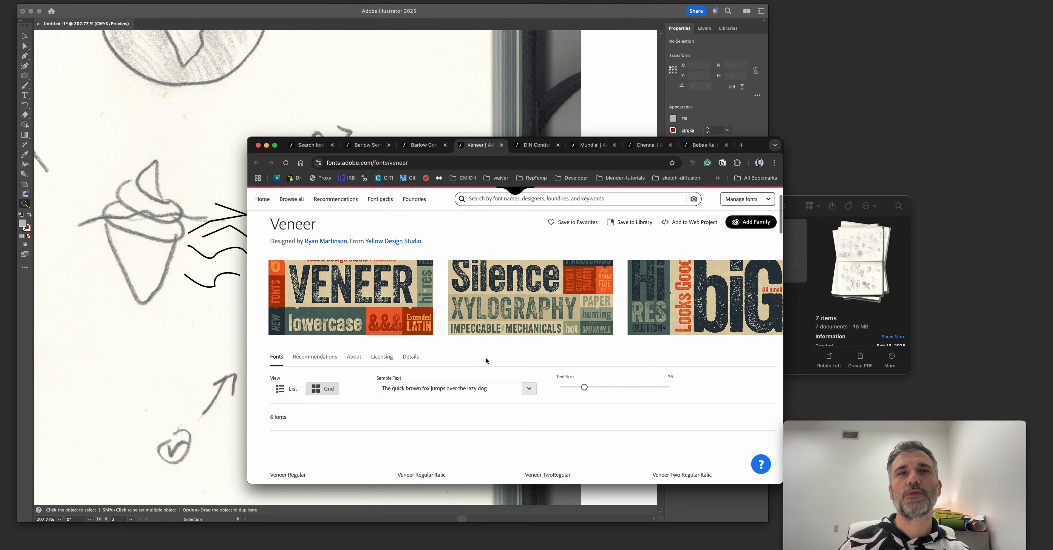
scroll(449, 370, up, 2)
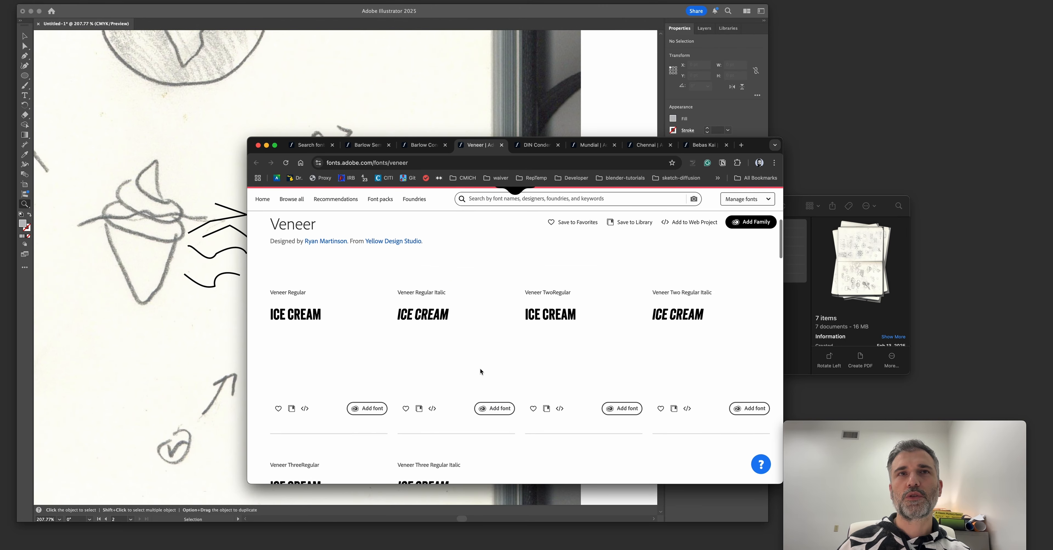
key(super+w)
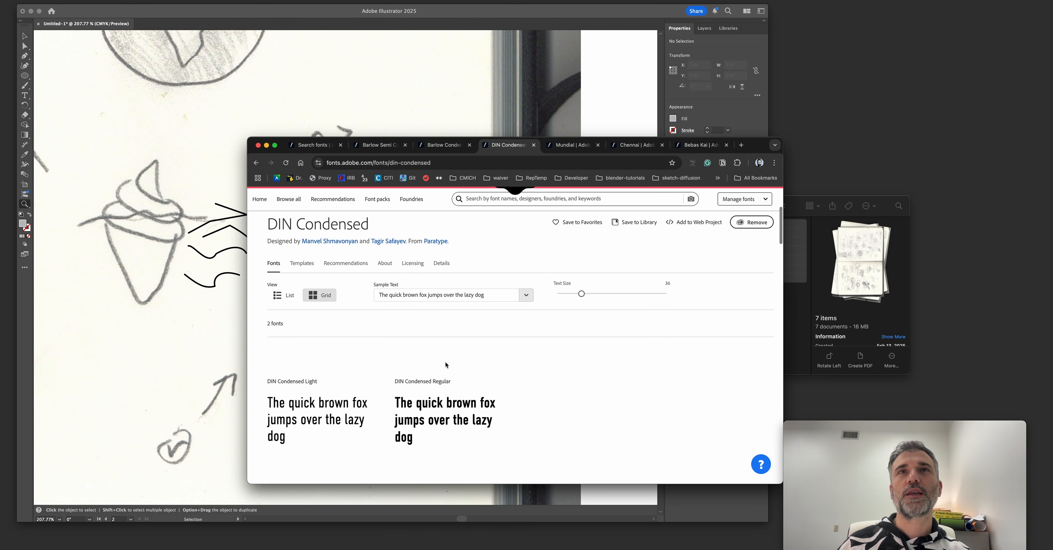
key(super+w)
Add the Mundial family to Adobe apps and close the Chennai, Bebas Kai, Mundial and Barlow Condensed pages.
key(ctrl+Tab)
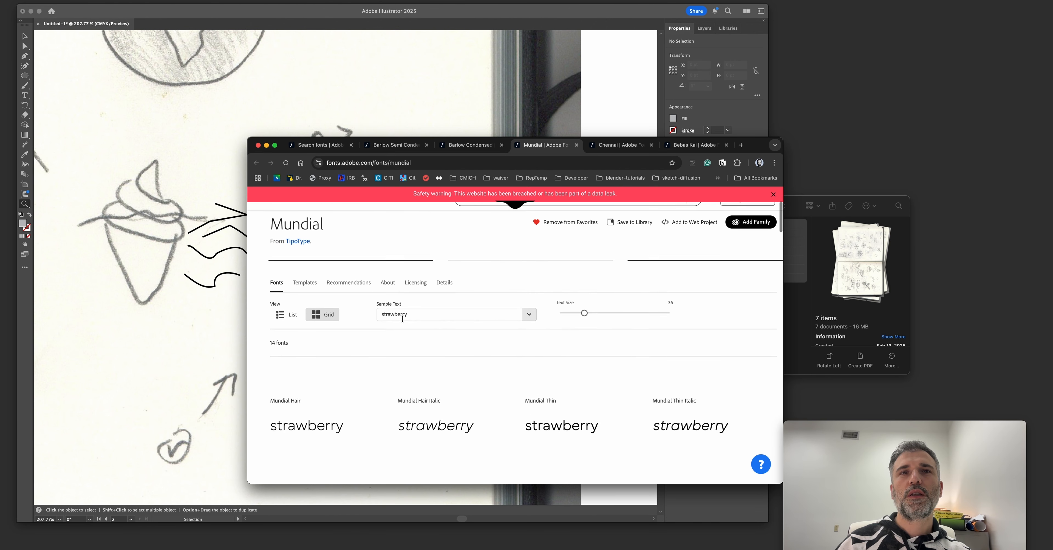
key(ctrl+Tab)
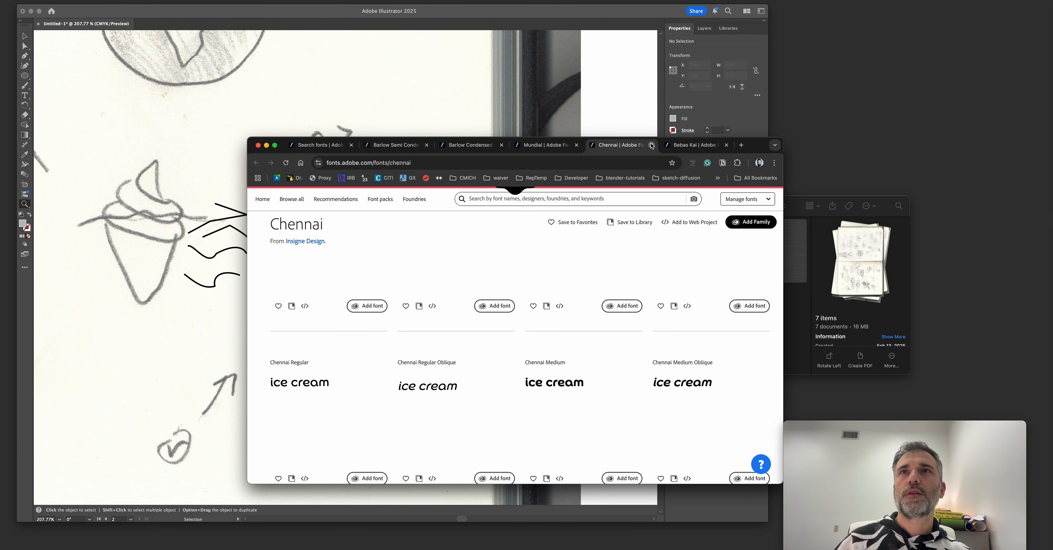
click(651, 145)
click(651, 146)
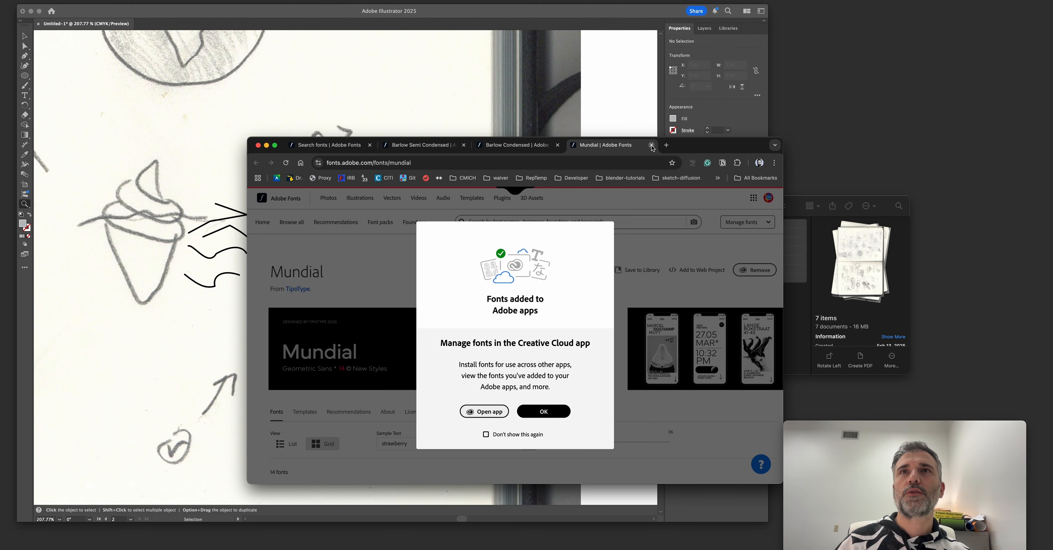
click(651, 146)
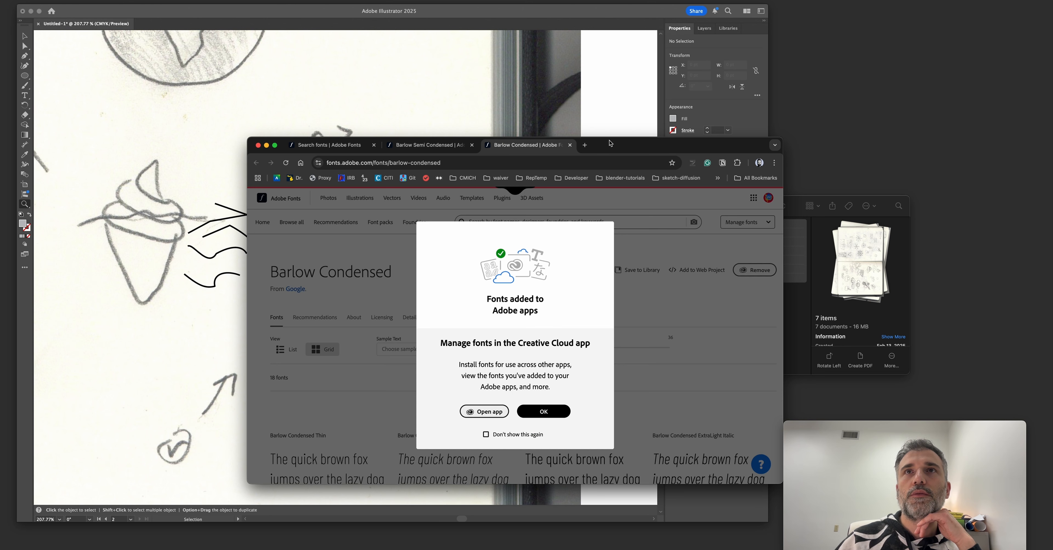
click(570, 145)
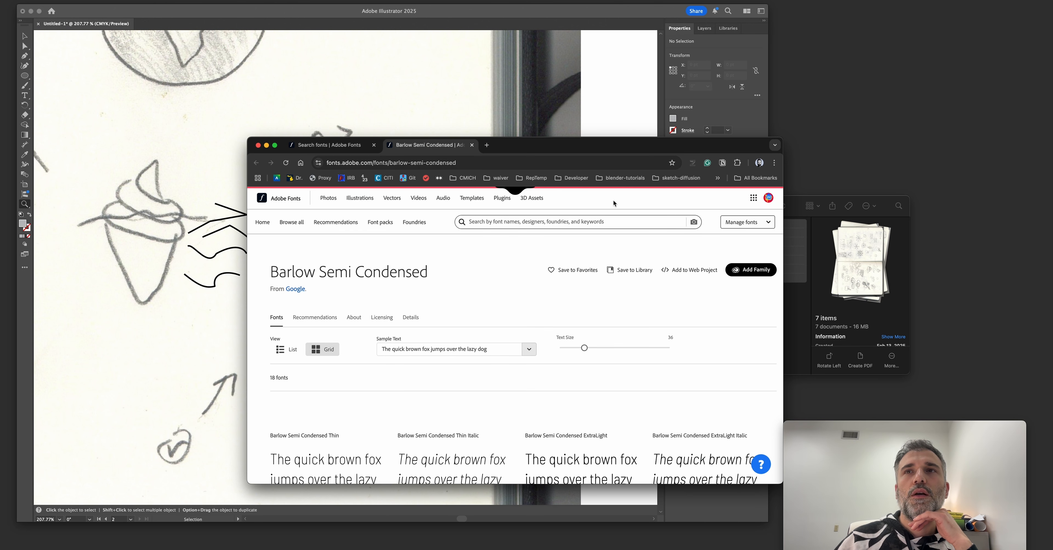
Add the Barlow Semi Condensed family, and search for "barlow" to add the regular Barlow family as well.
click(756, 270)
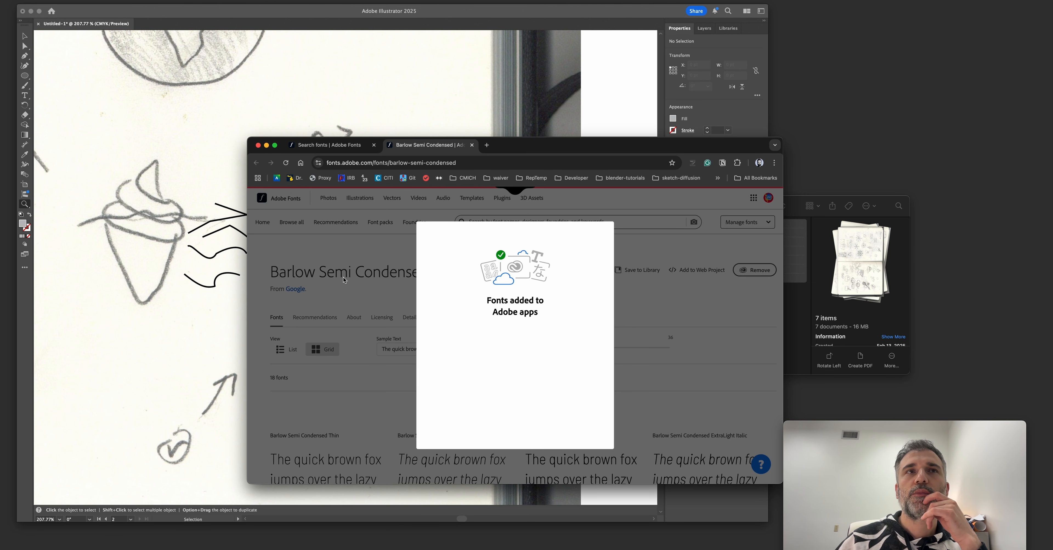
click(543, 411)
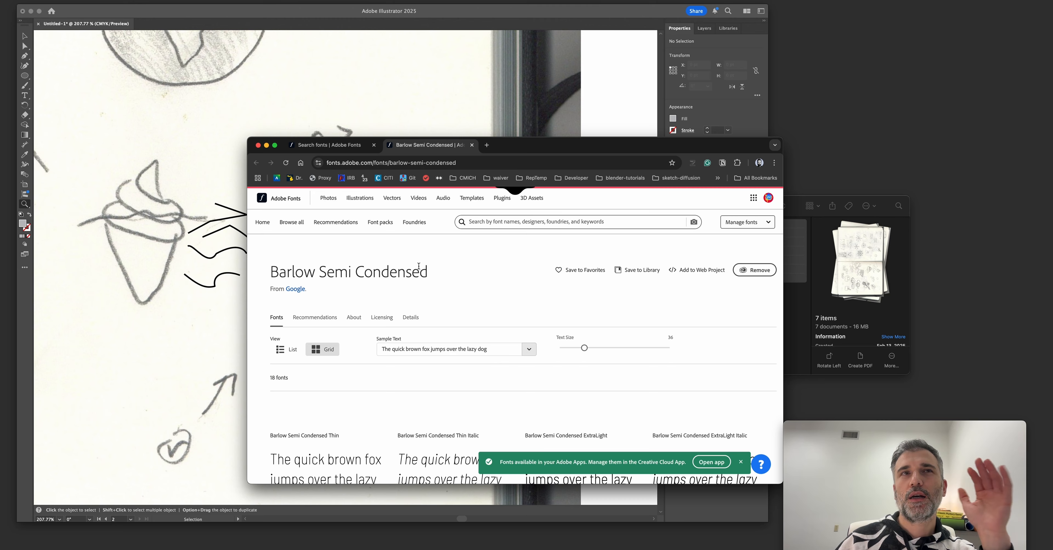
click(505, 222)
text(barlow)
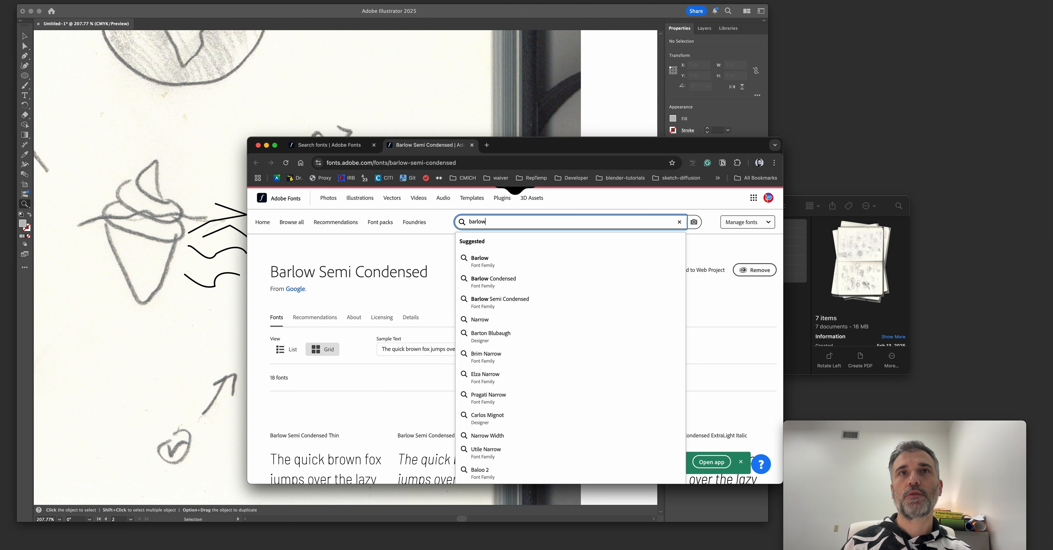
click(528, 264)
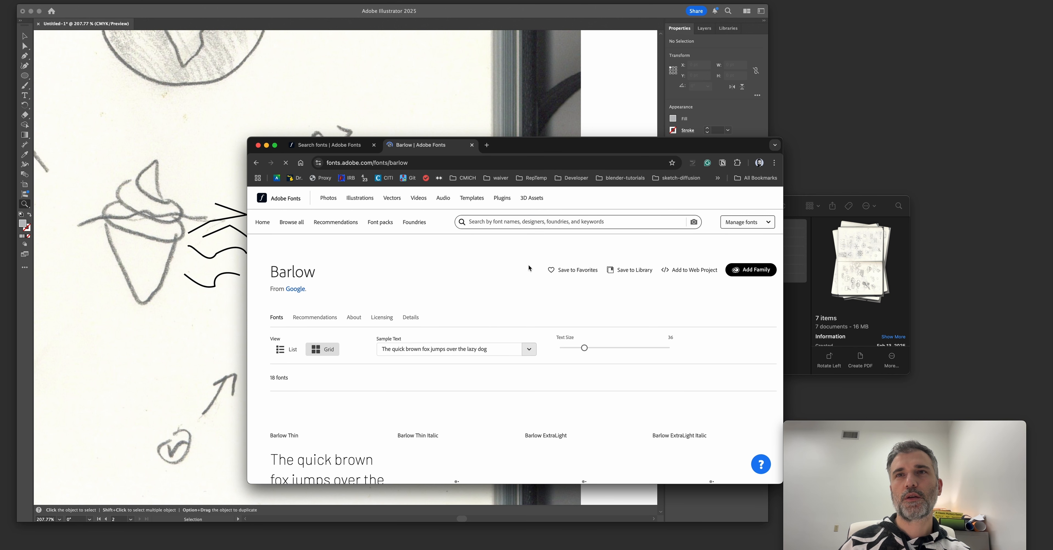
scroll(528, 264, down, 5)
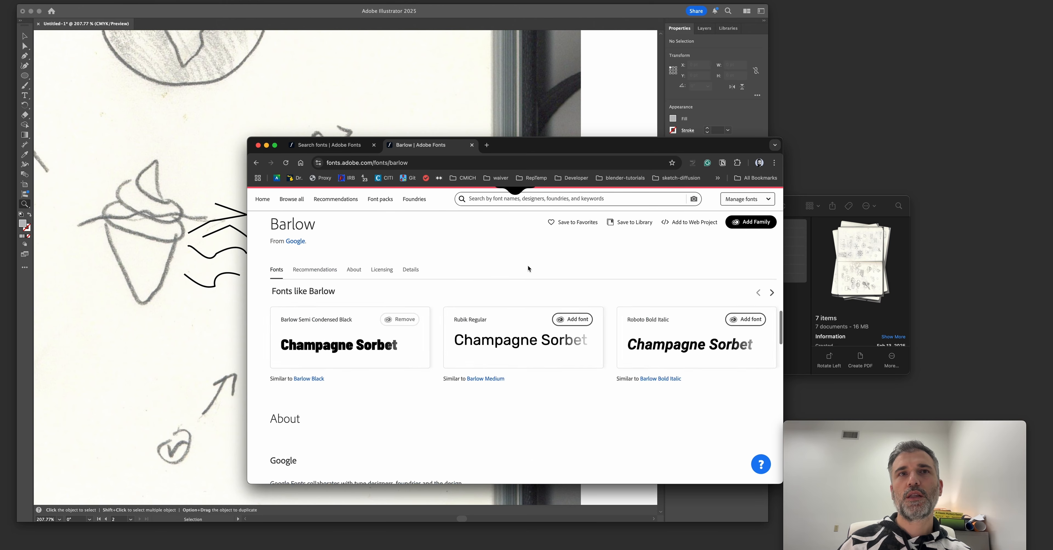
scroll(527, 268, up, 2)
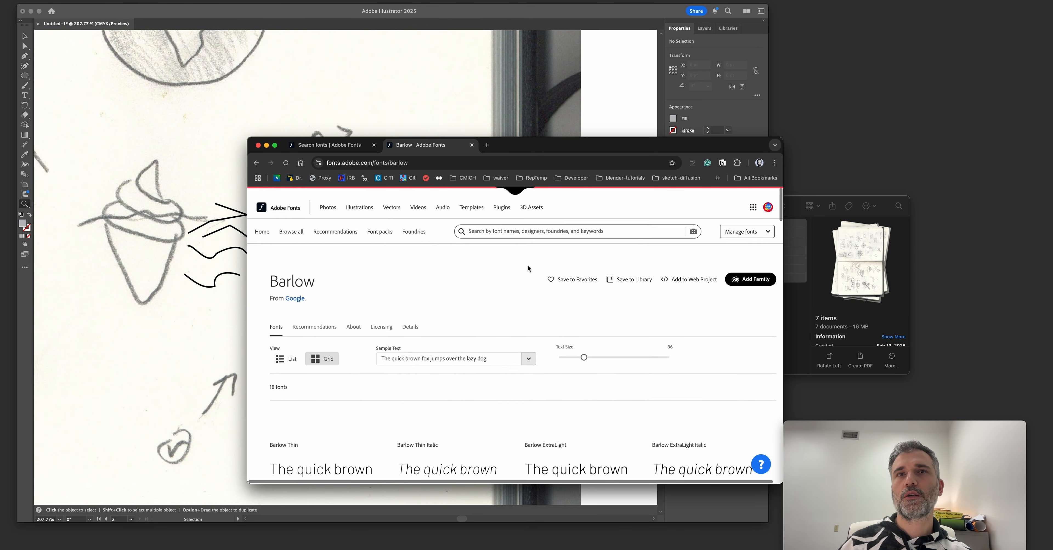
click(748, 269)
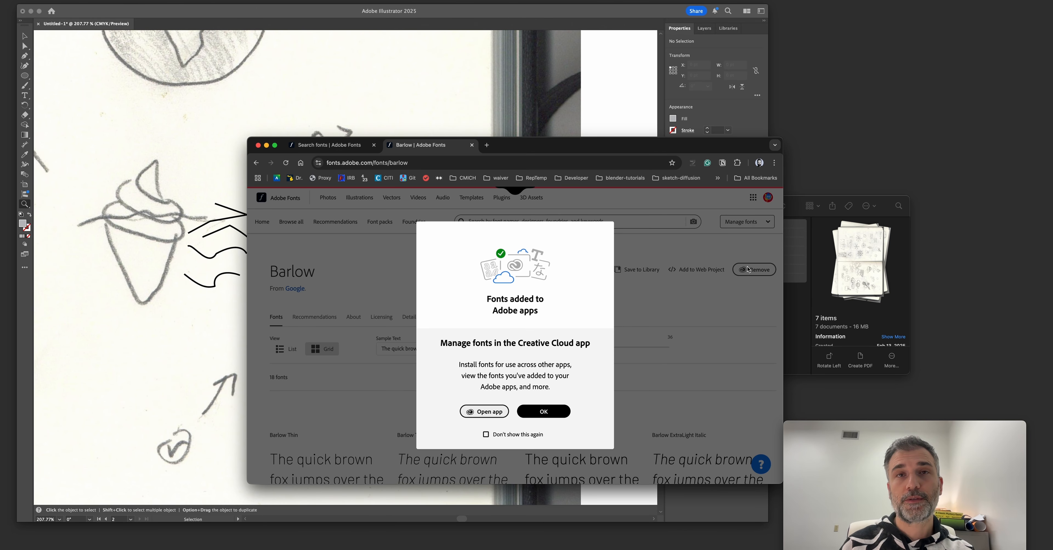
scroll(405, 309, down, 1)
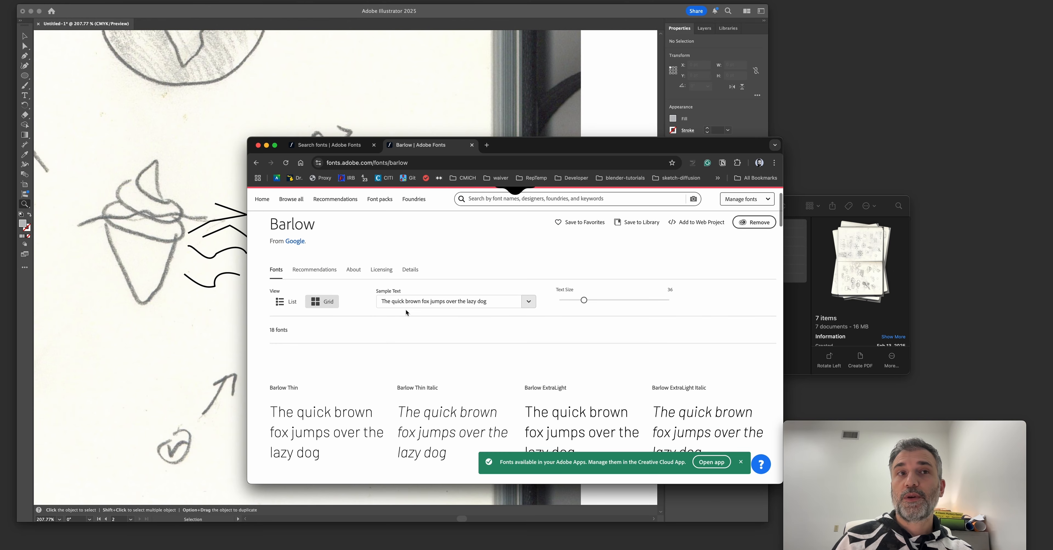
scroll(405, 309, down, 1)
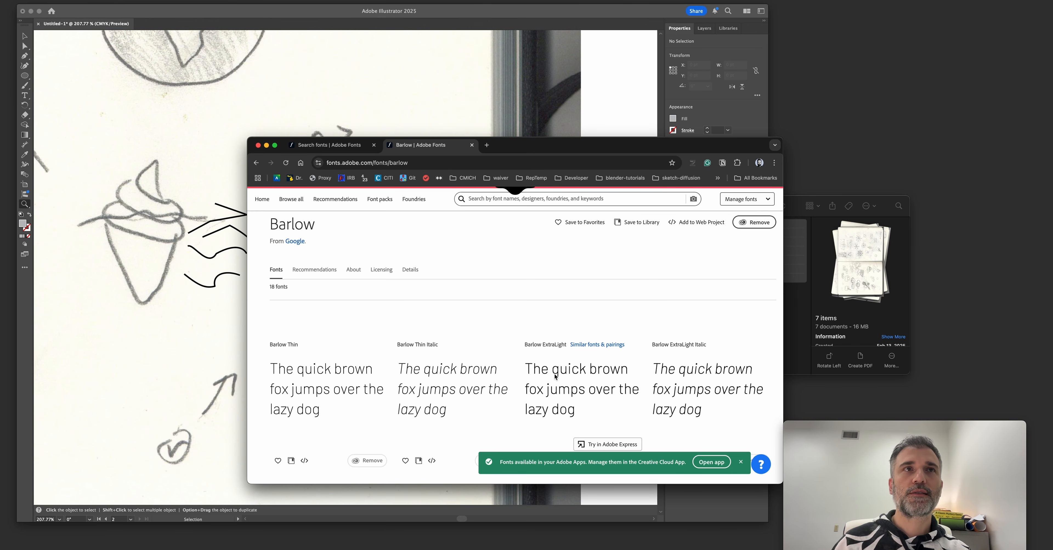
Close the remaining Adobe Fonts pages and return to Illustrator, bringing the three iceberg badge drawings into view.
click(334, 147)
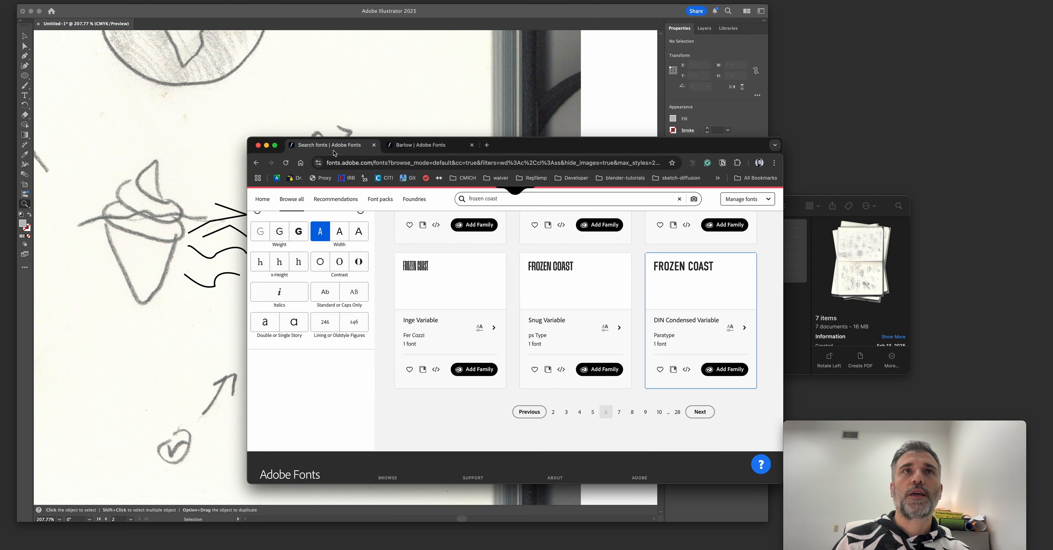
click(373, 148)
click(373, 148)
click(237, 307)
alt+click(237, 305)
drag(543, 278, 184, 280)
drag(336, 278, 123, 282)
drag(347, 286, 63, 289)
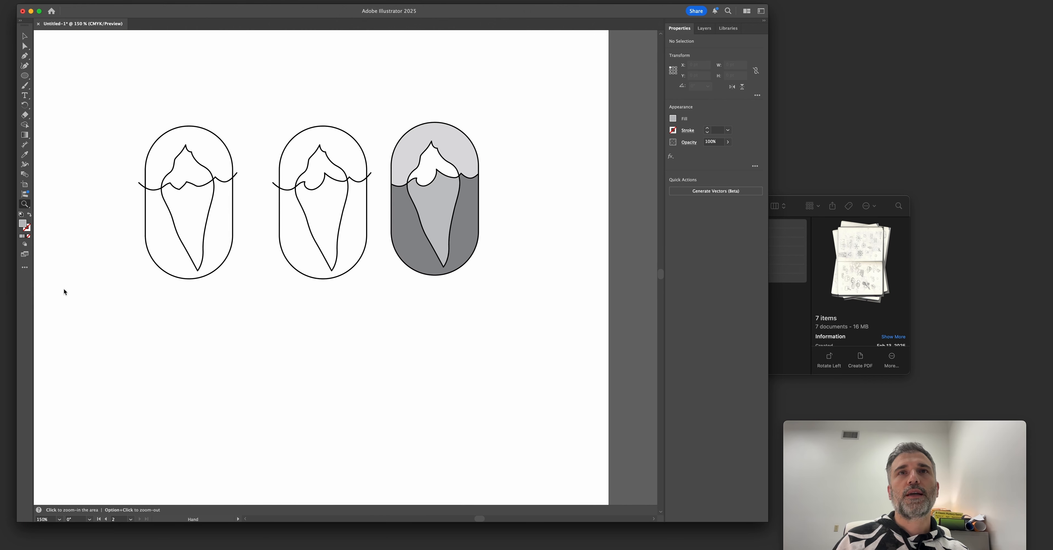
Try enlarging a copy of the shaded badge's capsule outline as a second border, and delete that copy.
drag(347, 248, 397, 241)
key(v)
click(315, 154)
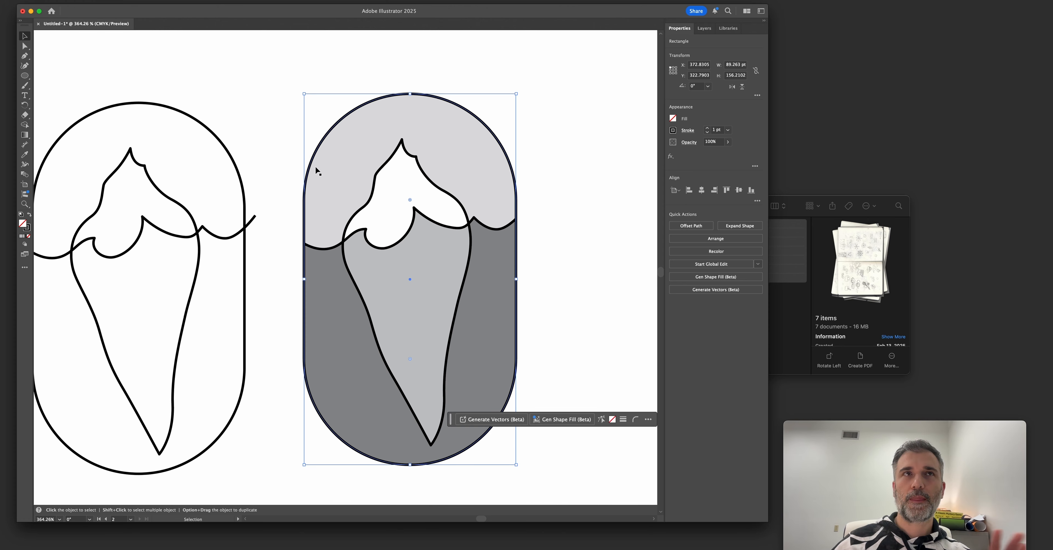
drag(305, 95, 292, 92)
key(super+z)
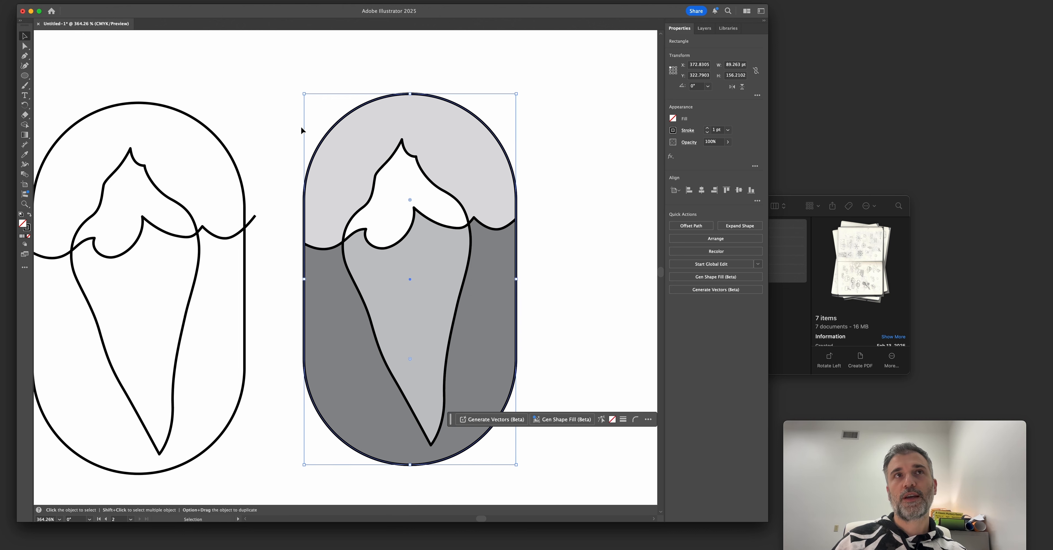
drag(304, 95, 292, 87)
drag(300, 279, 295, 277)
click(280, 269)
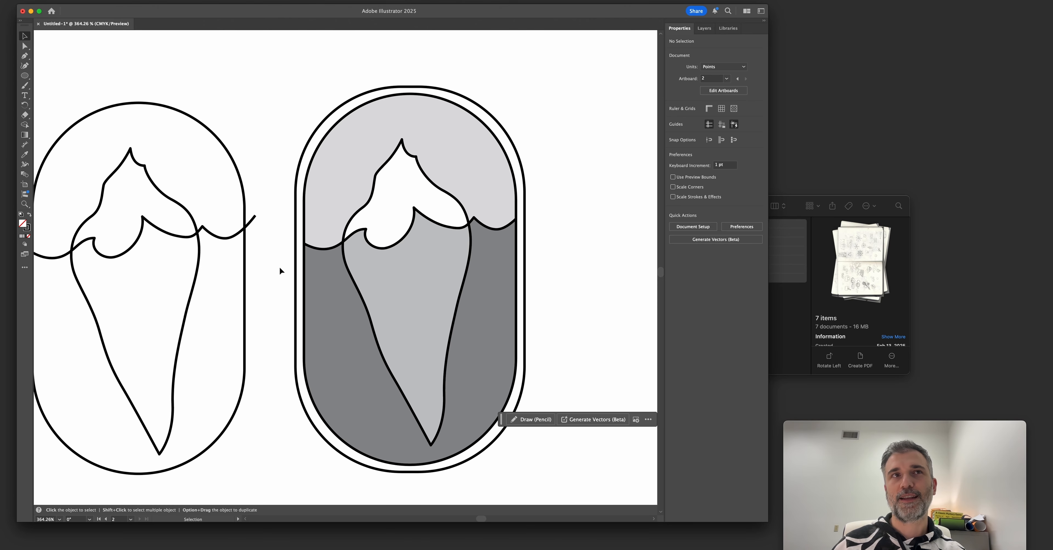
click(295, 266)
key(Delete)
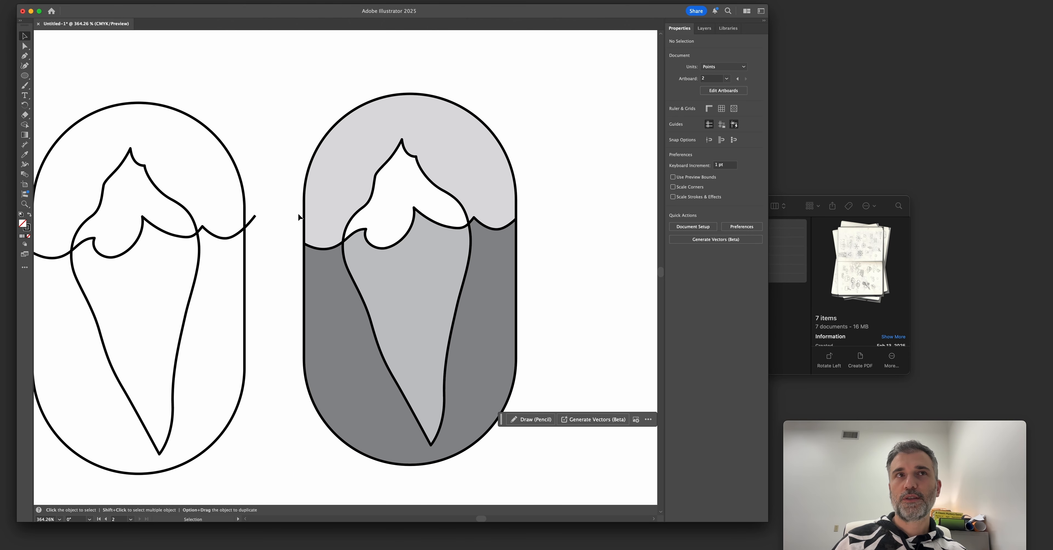
Duplicate the shaded iceberg badge into the empty area of the artboard below the first outline badge.
scroll(288, 235, down, 6)
scroll(215, 243, up, 1)
drag(199, 187, 442, 295)
drag(346, 251, 322, 159)
key(z)
drag(267, 238, 330, 233)
key(v)
drag(444, 183, 345, 42)
alt+drag(382, 99, 189, 284)
key(z)
drag(119, 250, 208, 281)
key(v)
click(161, 225)
drag(161, 225, 237, 239)
key(z)
key(v)
drag(277, 195, 265, 182)
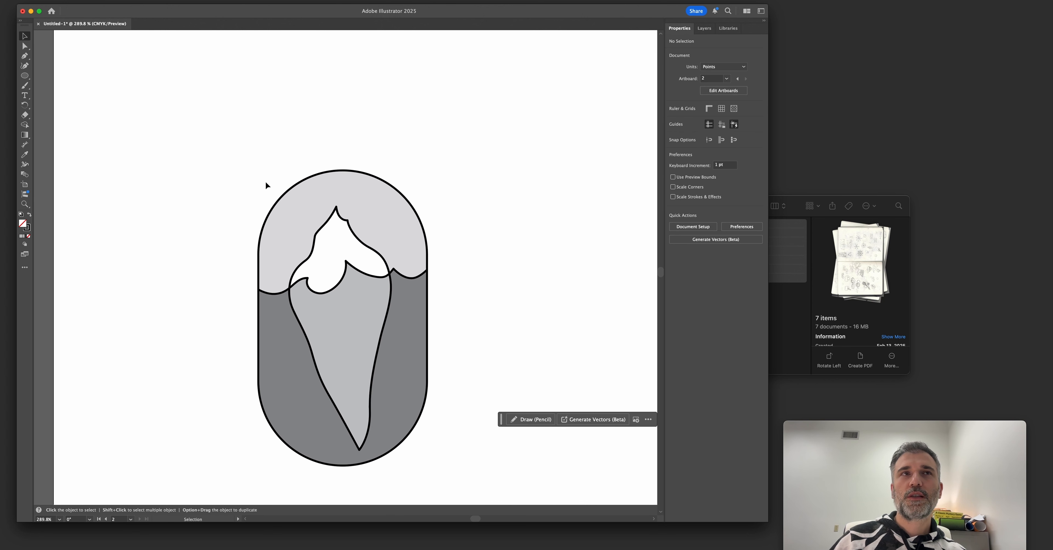
Create an outer border around the duplicated badge by offsetting its capsule outline 2 pt.
click(291, 181)
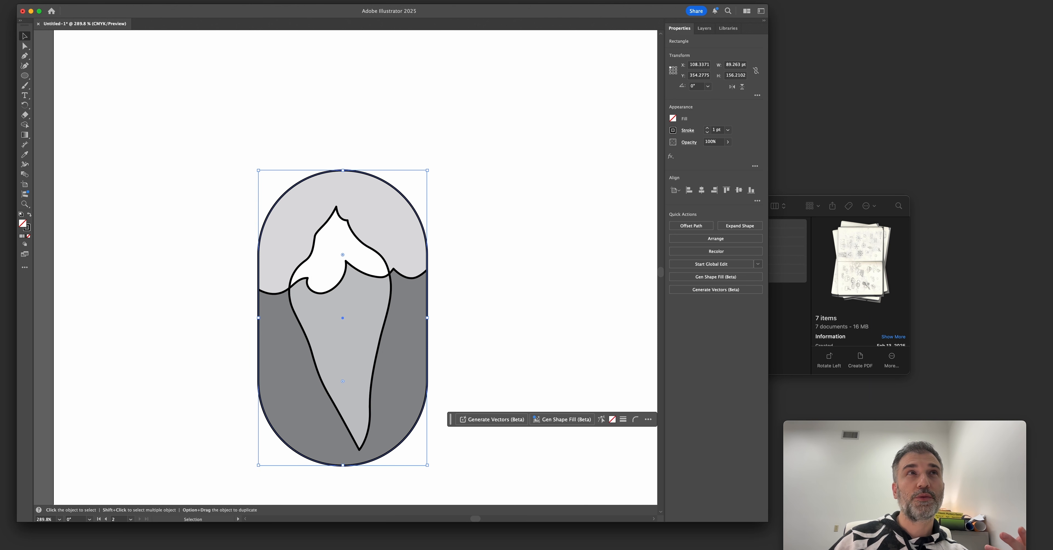
click(100, 0)
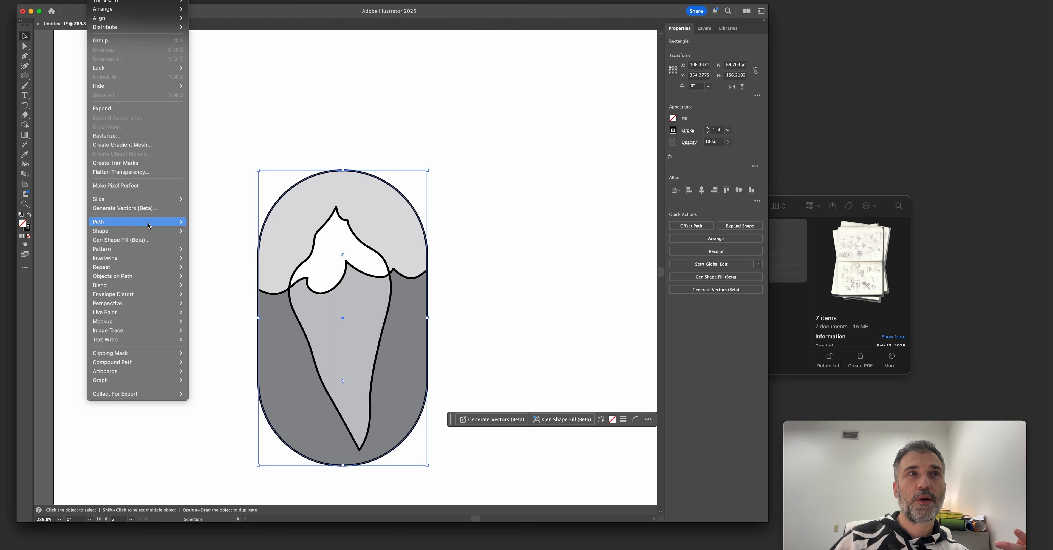
mouse_move(163, 222)
click(236, 254)
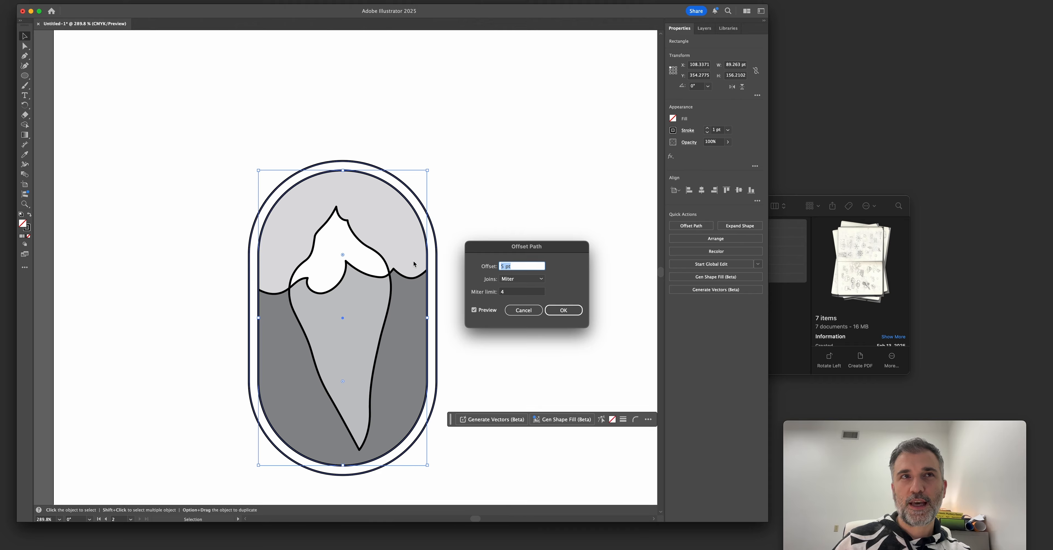
key(Down)
key(Down)
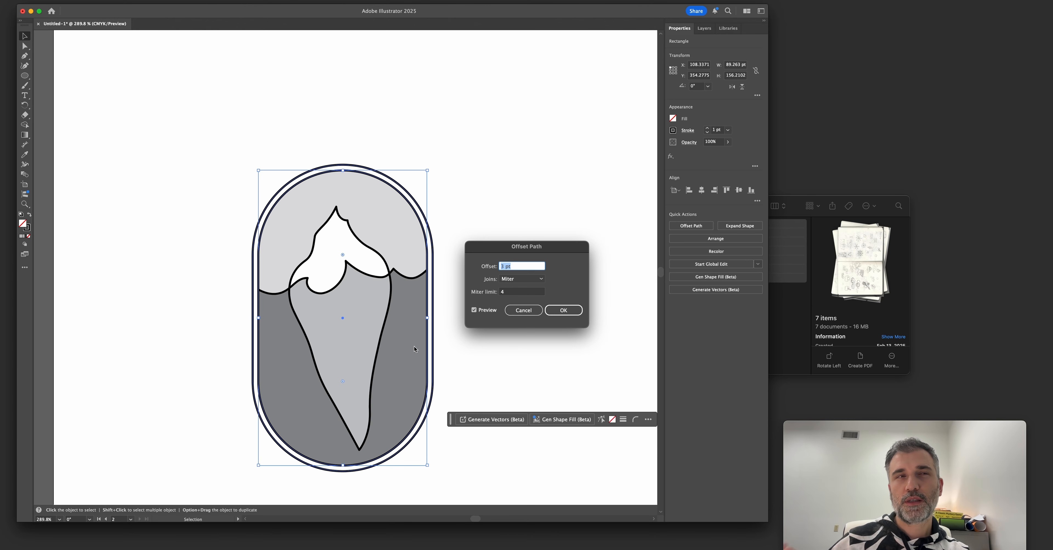
key(Down)
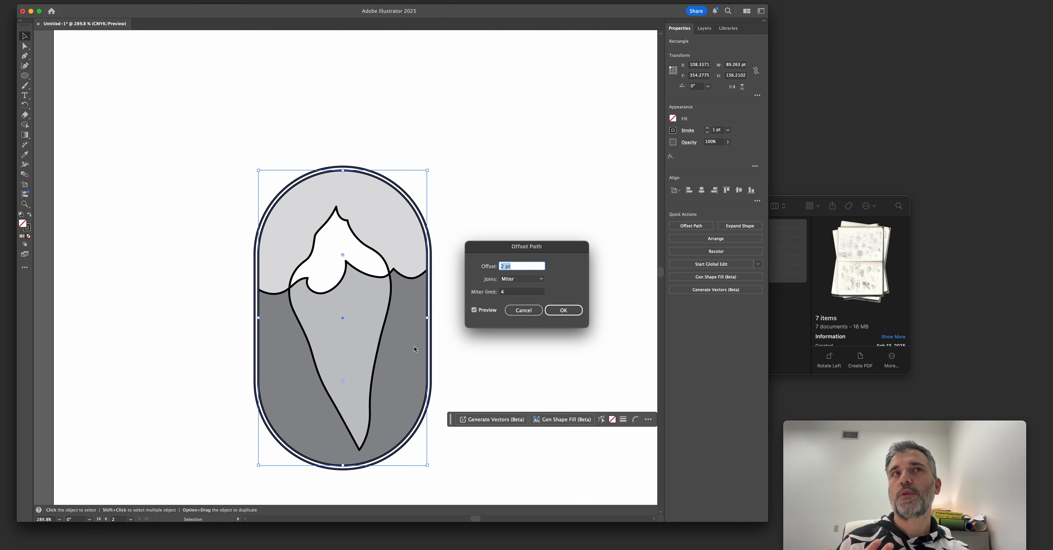
key(Down)
key(Up)
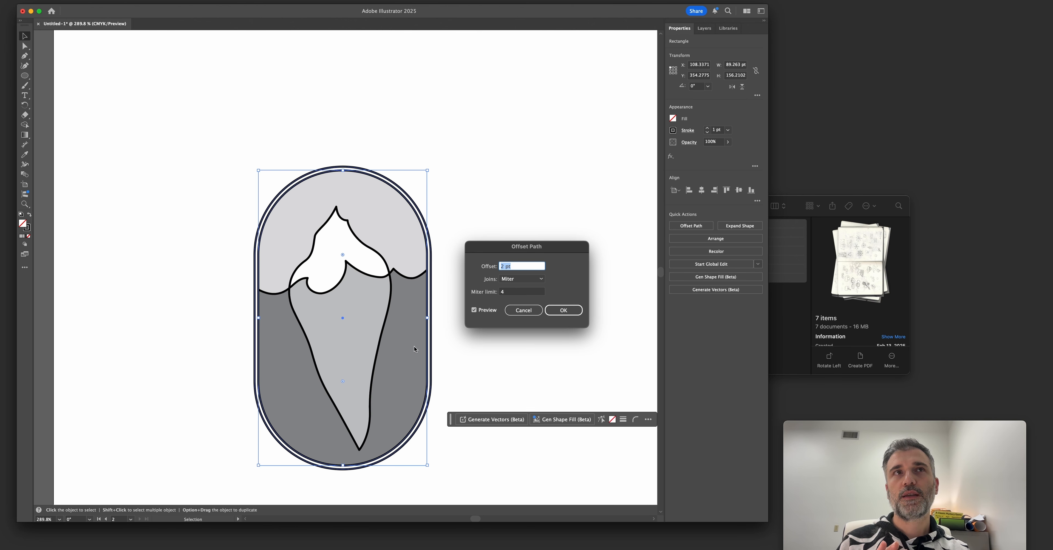
key(Return)
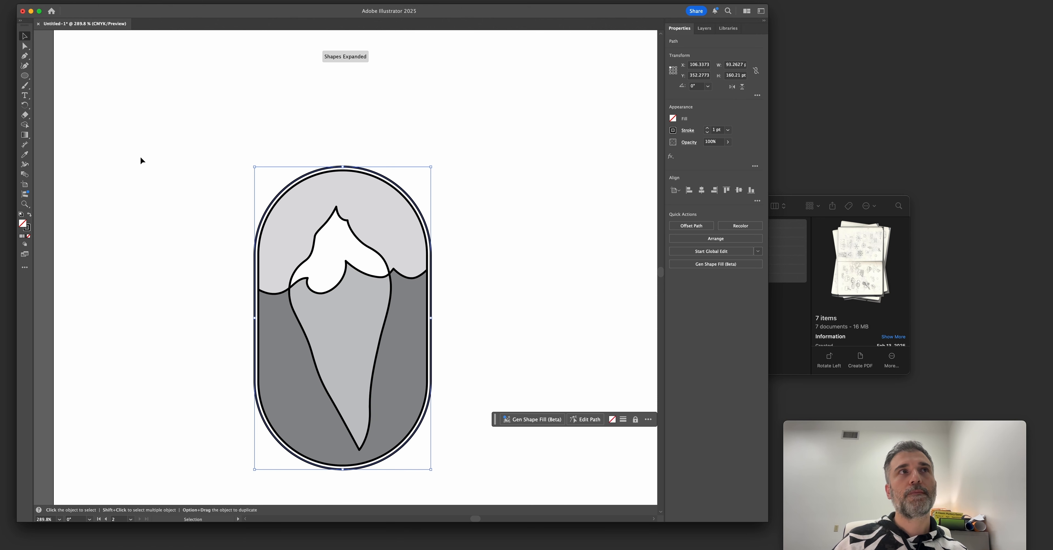
Add the path text "FROZEN" along the outer capsule outline, starting at its top centre, and inspect the text path.
click(24, 96)
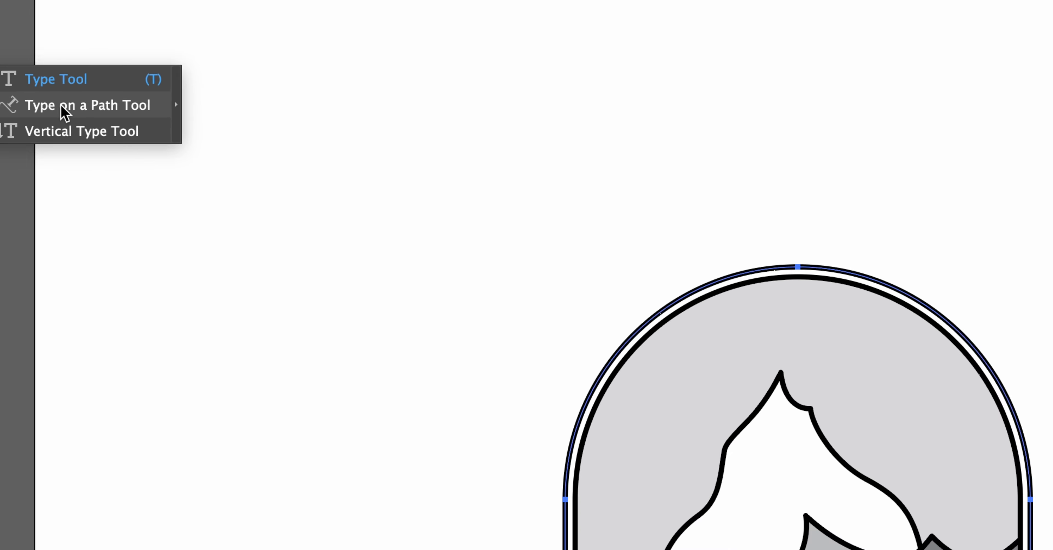
click(61, 106)
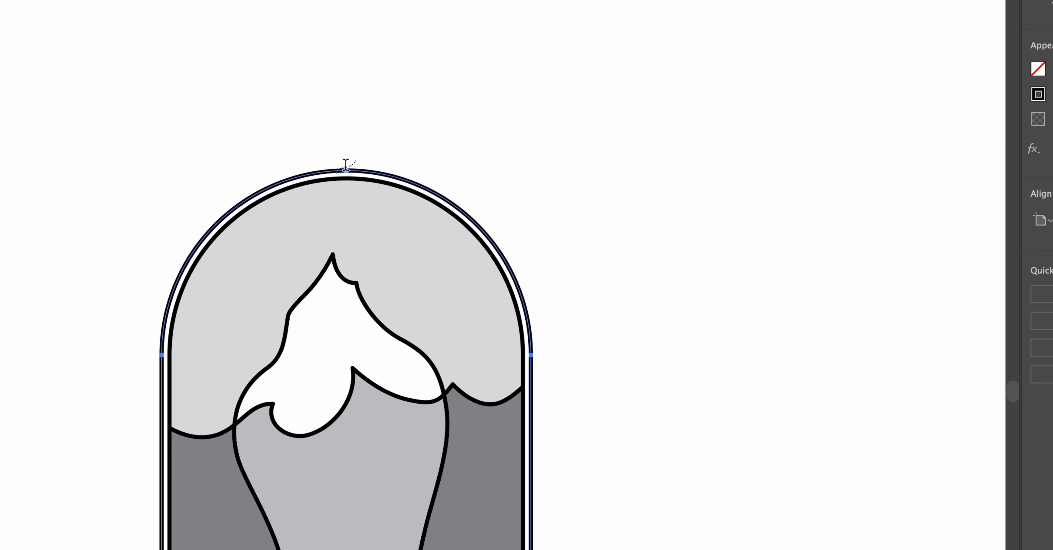
click(346, 169)
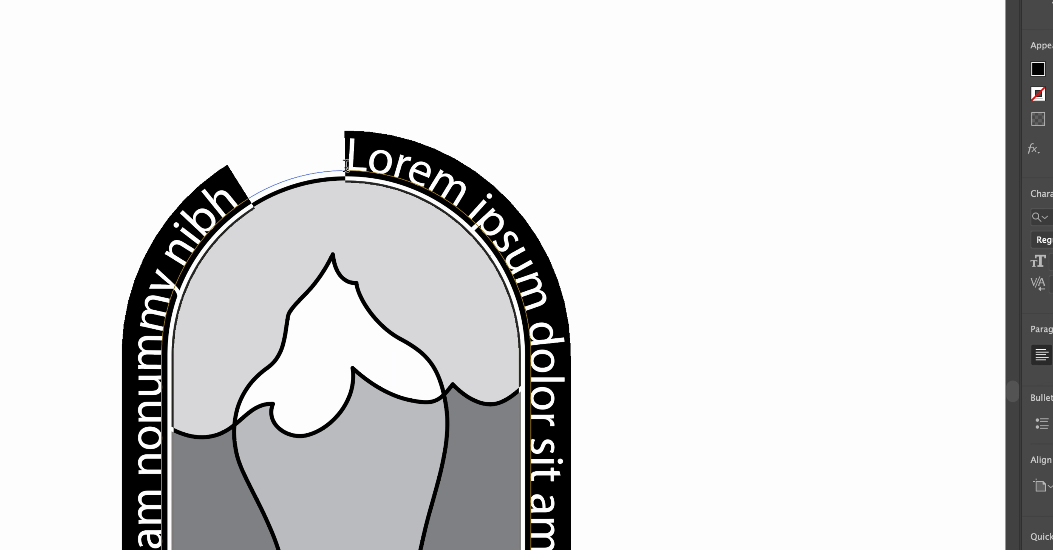
scroll(320, 151, up, 5)
scroll(321, 151, down, 8)
scroll(321, 152, down, 3)
text(FO)
key(BackSpace)
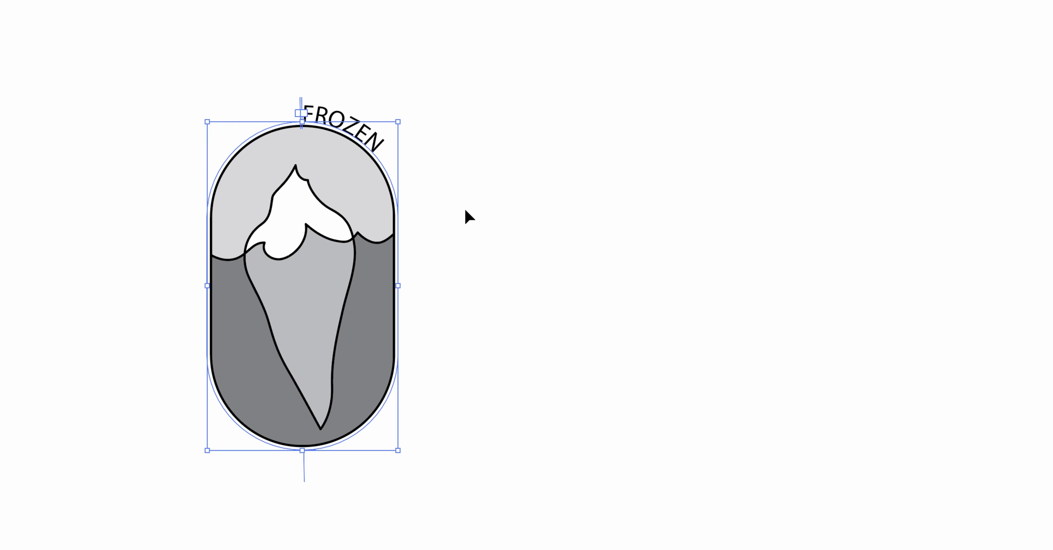
key(a)
key(space)
drag(421, 424, 454, 403)
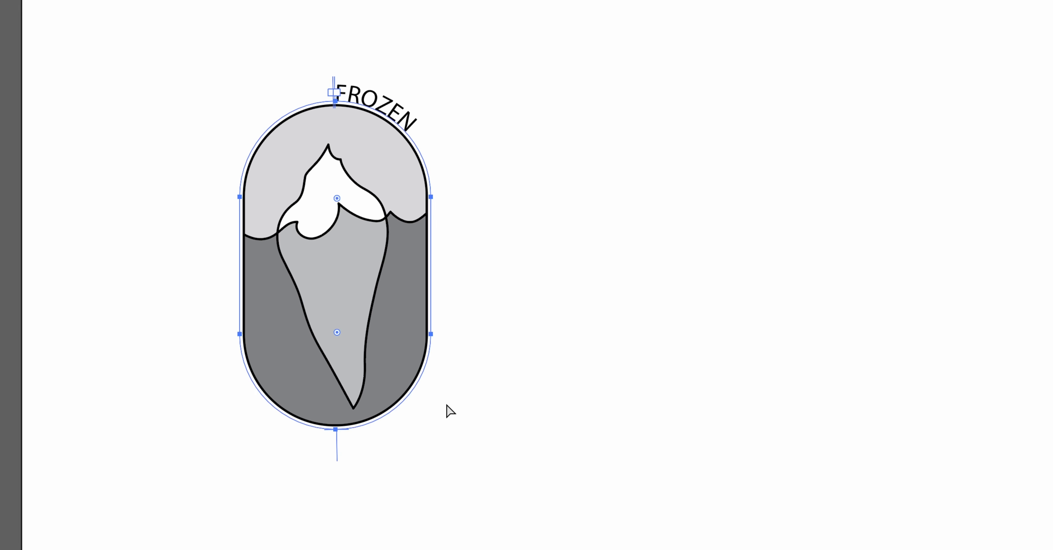
key(v)
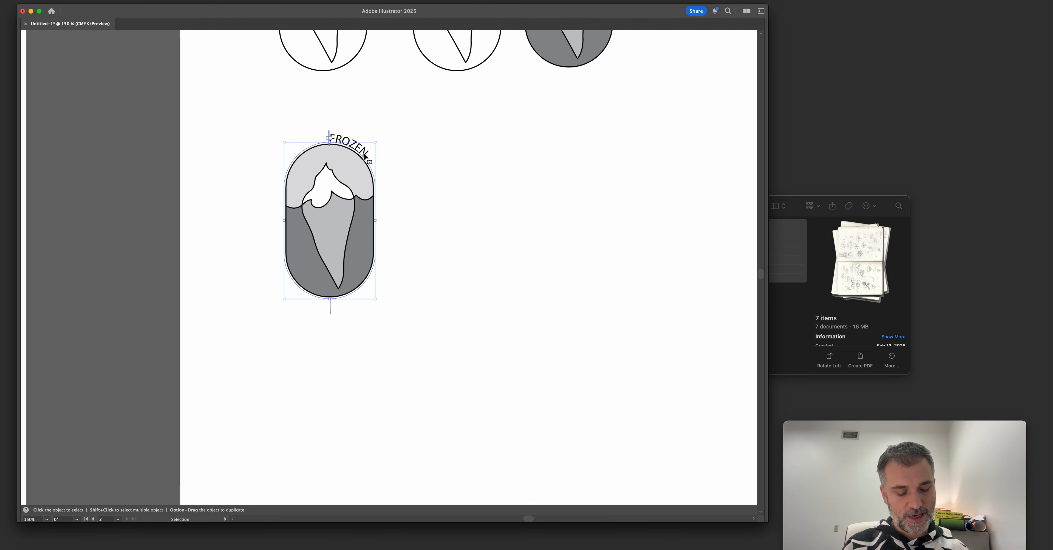
Undo the path text on the badge to restore its plain outer capsule outline.
key(super+z)
key(super+z)
key(super+z)
key(super+z)
key(super+z)
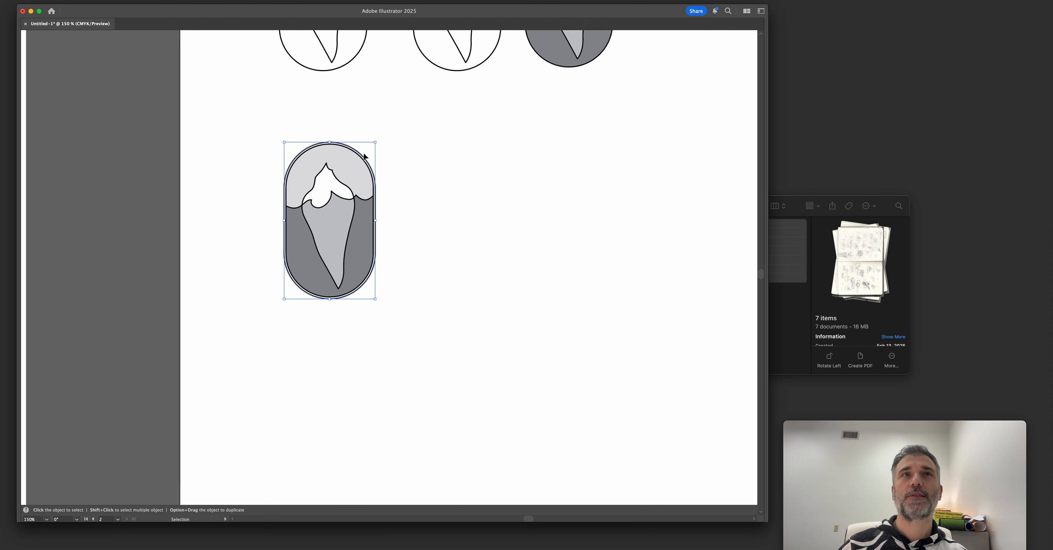
Paste the FROZEN path text as a separate object beside the badge with the double outline.
click(401, 172)
key(a)
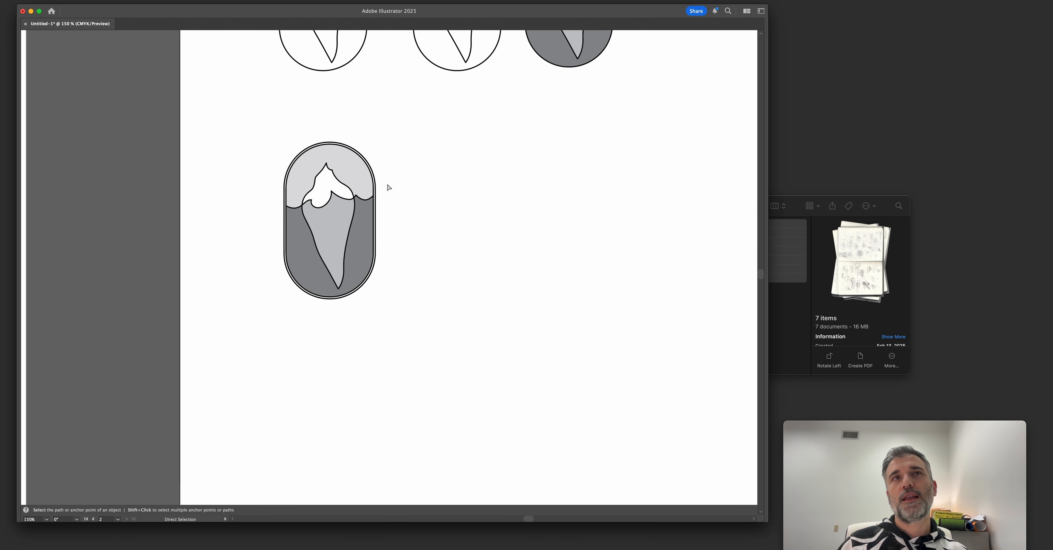
key(super+v)
key(v)
drag(412, 190, 465, 151)
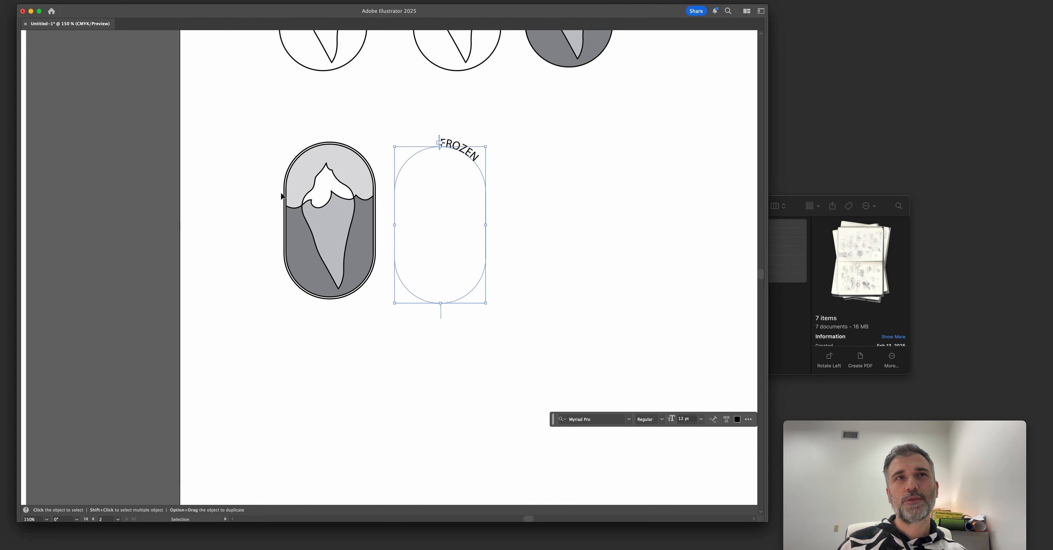
click(331, 141)
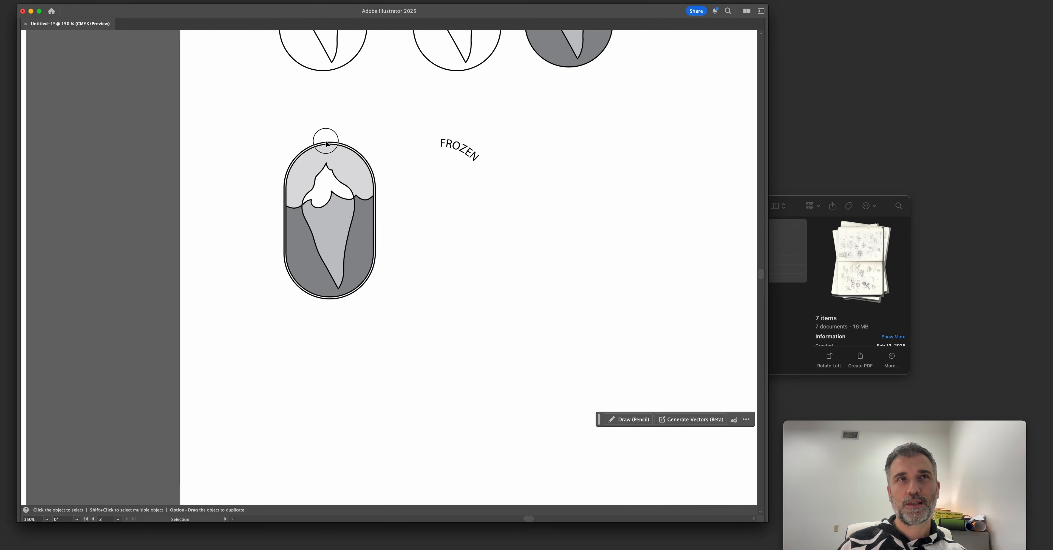
Duplicate the FROZEN path text alongside the original and change the copy's wording to "COAST".
drag(466, 148, 571, 152)
double_click(570, 152)
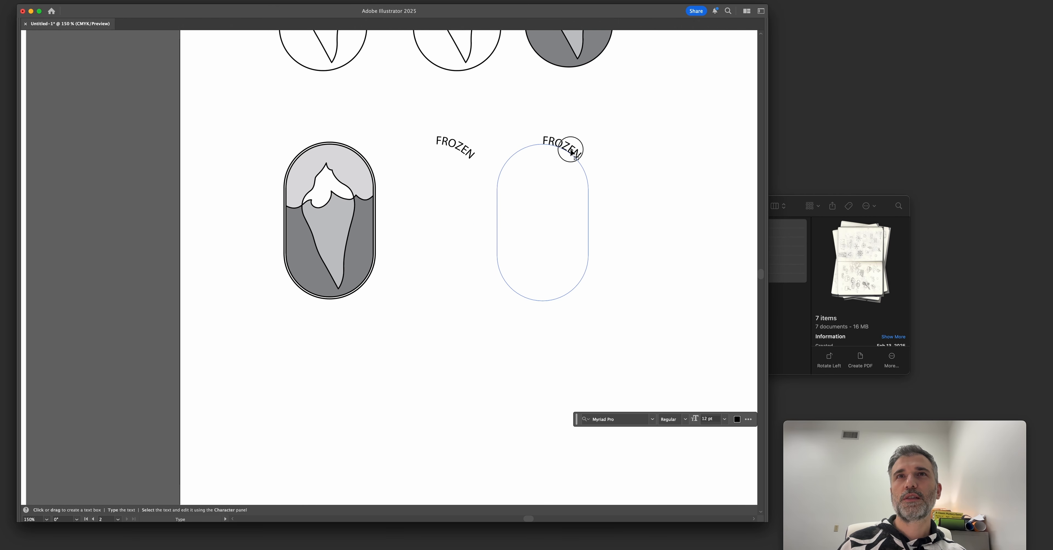
double_click(574, 151)
text(COAST)
key(Escape)
click(454, 145)
drag(432, 116, 600, 176)
click(374, 187)
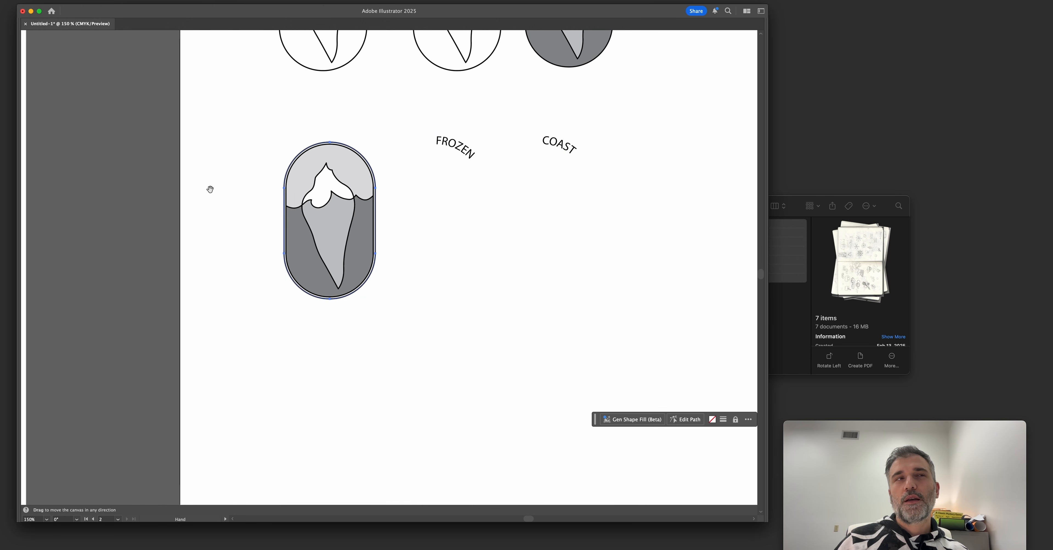
Examine how FROZEN and COAST are arranged around the badge in the hand-drawn sketch, and return to the path texts.
drag(209, 188, 532, 202)
drag(298, 221, 458, 244)
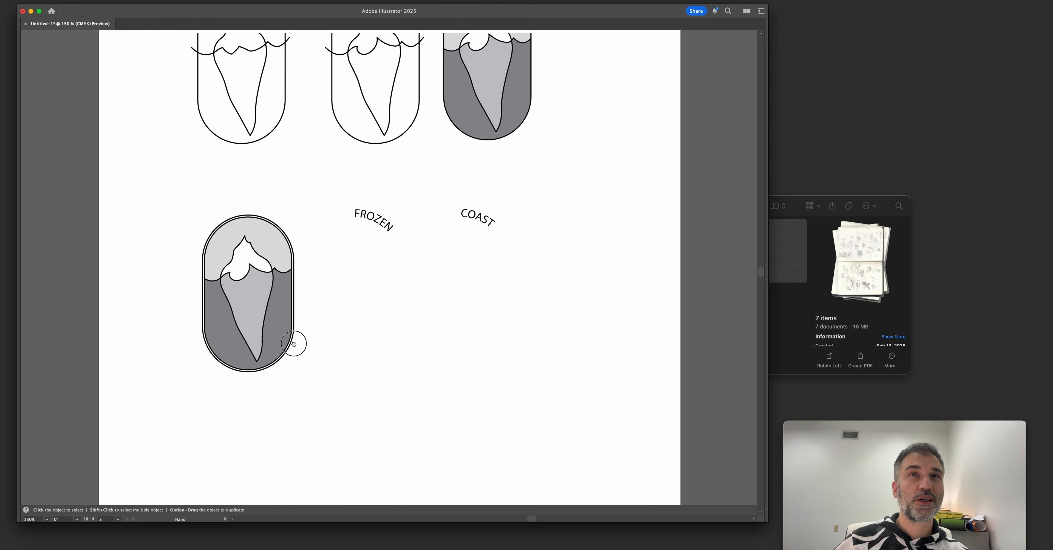
click(294, 341)
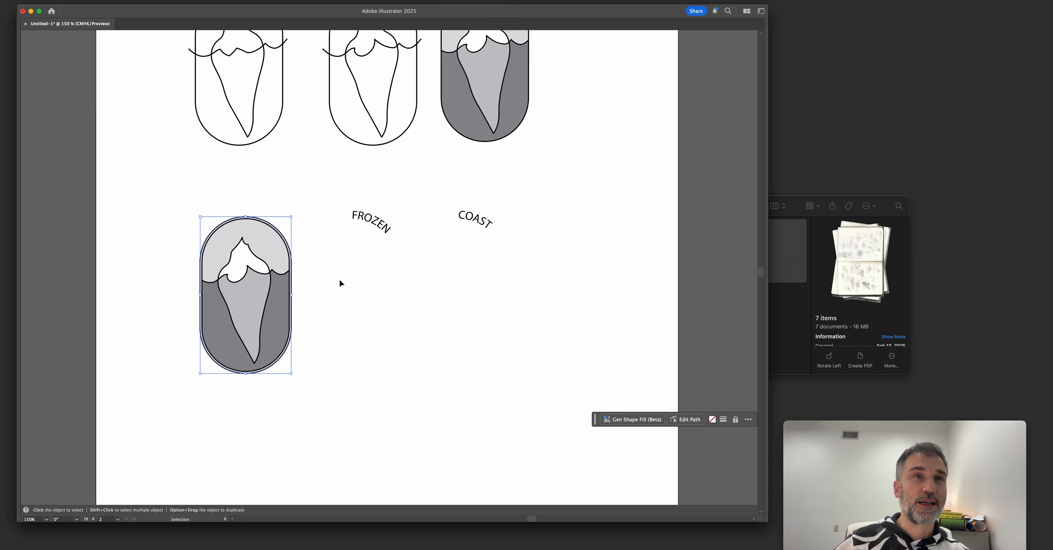
scroll(338, 282, up, 3)
drag(391, 183, 382, 179)
drag(566, 184, 545, 189)
scroll(481, 170, up, 2)
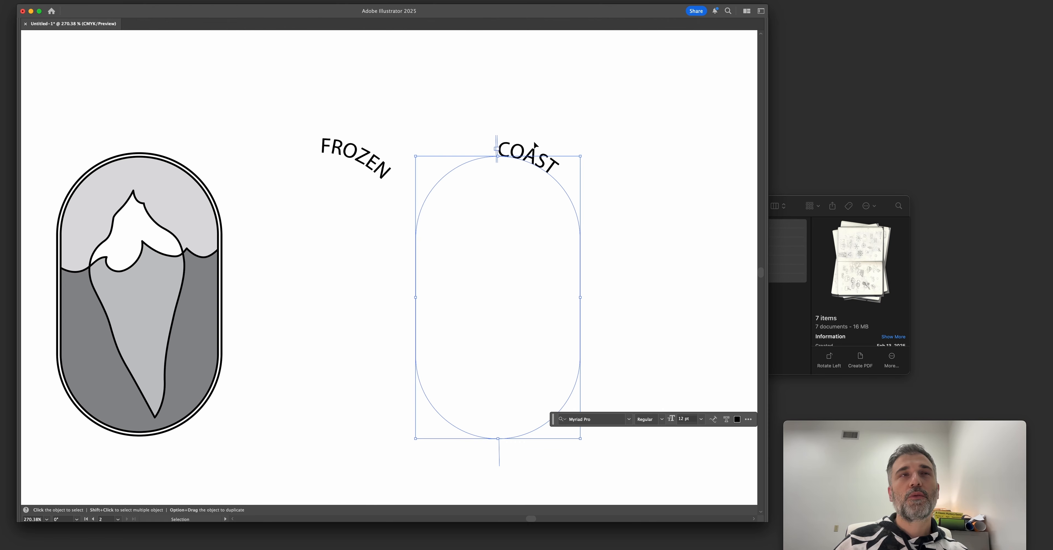
Apply the Skew type-on-a-path effect to the COAST text.
click(526, 105)
click(523, 151)
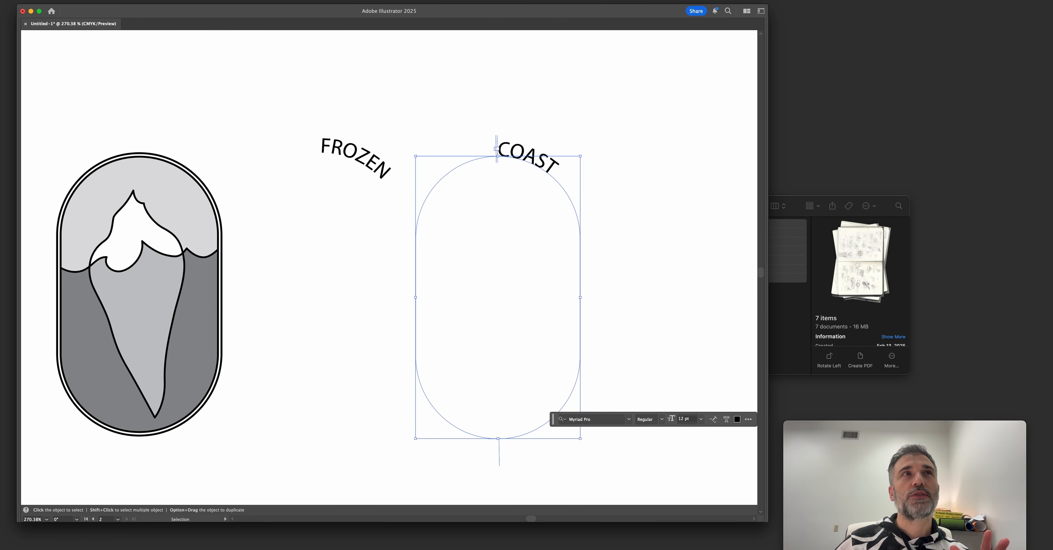
click(121, 0)
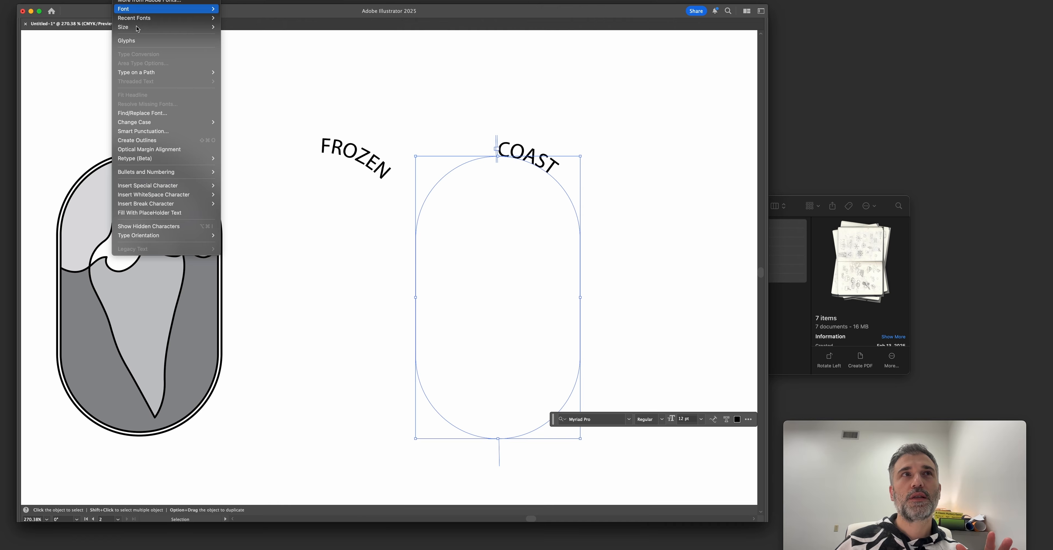
mouse_move(158, 73)
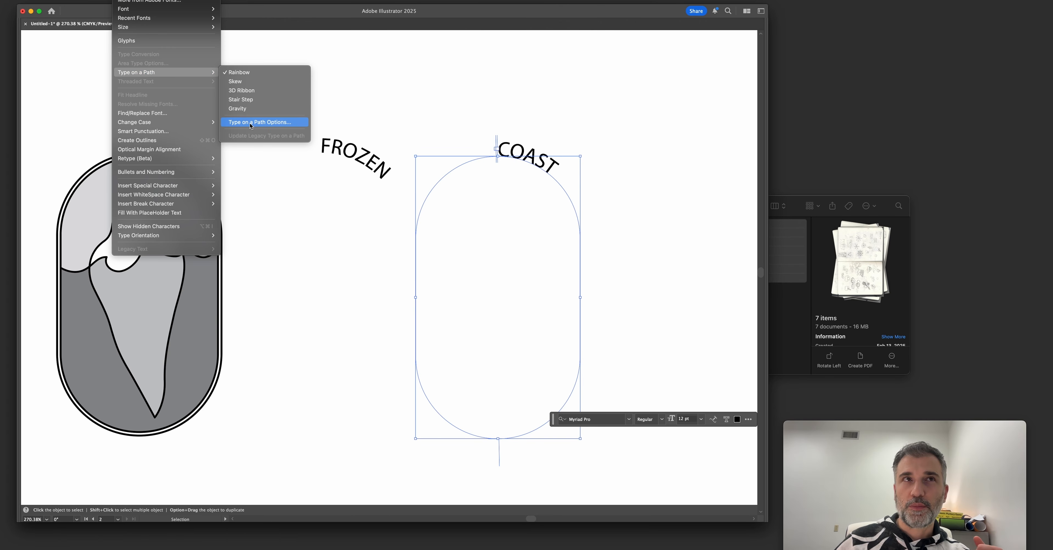
click(246, 81)
Change the COAST text's path effect to 3D Ribbon and add the word "FROZEN" after it.
click(122, 0)
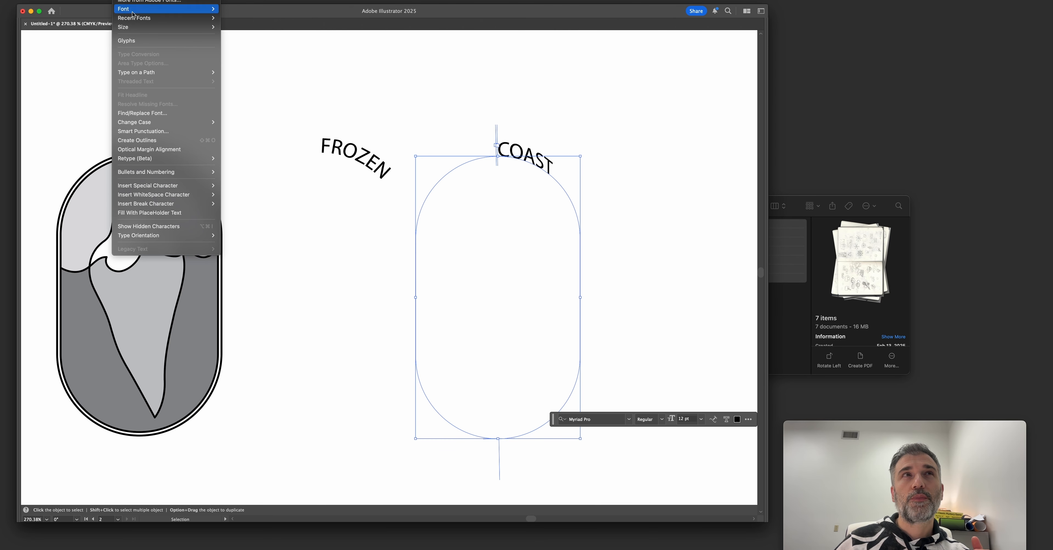
mouse_move(163, 72)
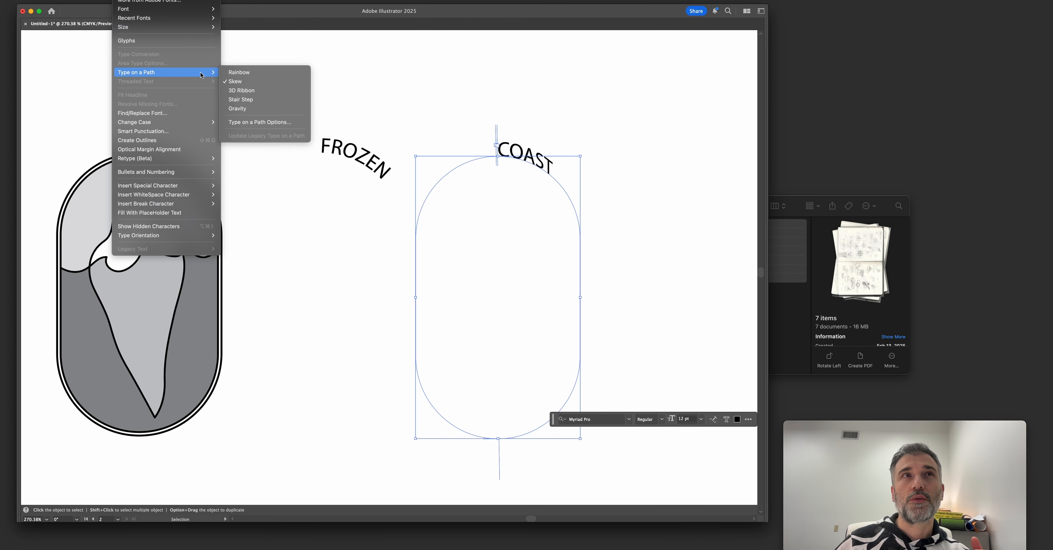
click(243, 91)
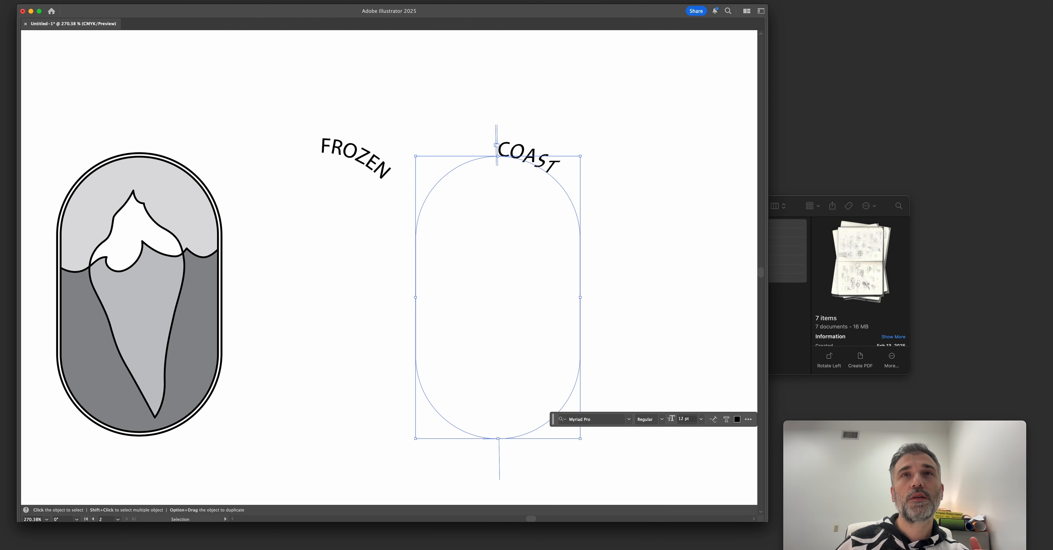
key(t)
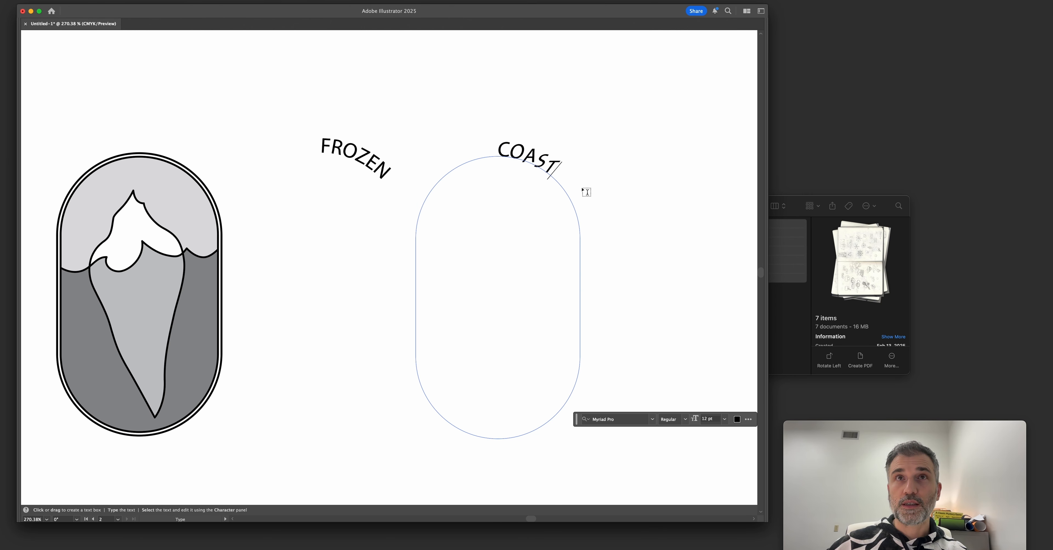
text(FROZEN COAST)
key(Escape)
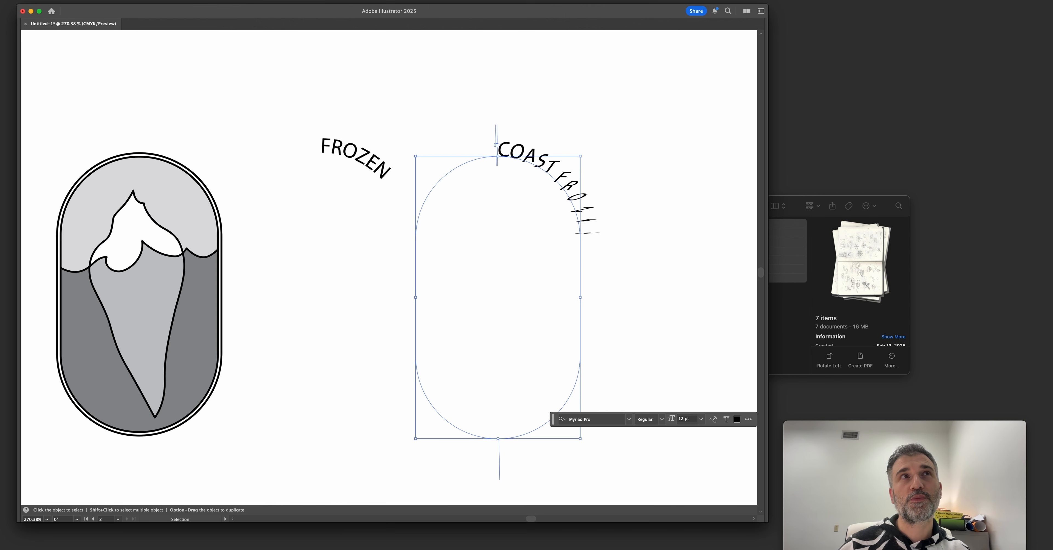
Change the COAST FROZEN text's type-on-a-path effect to Stair Step.
click(119, 0)
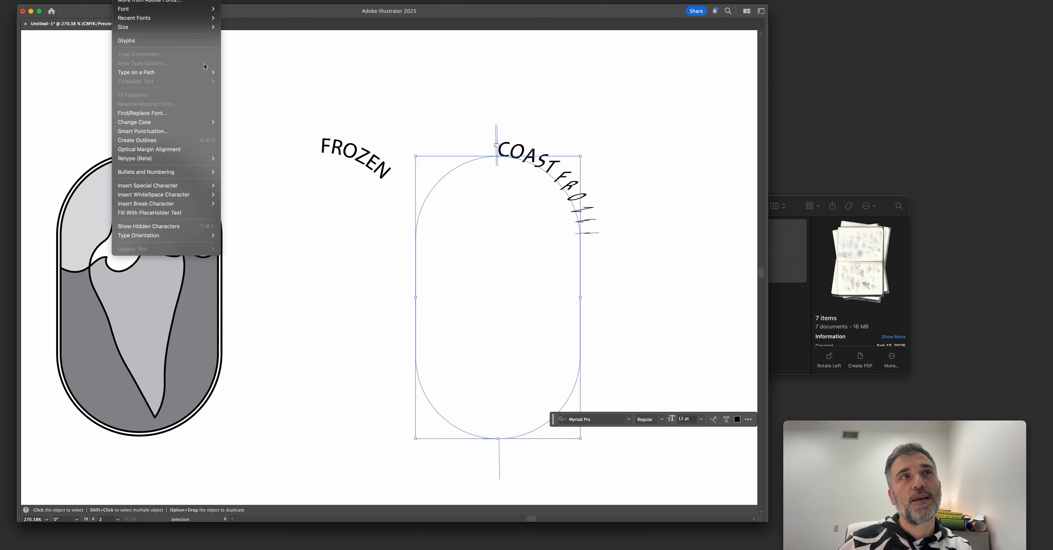
mouse_move(206, 75)
click(257, 100)
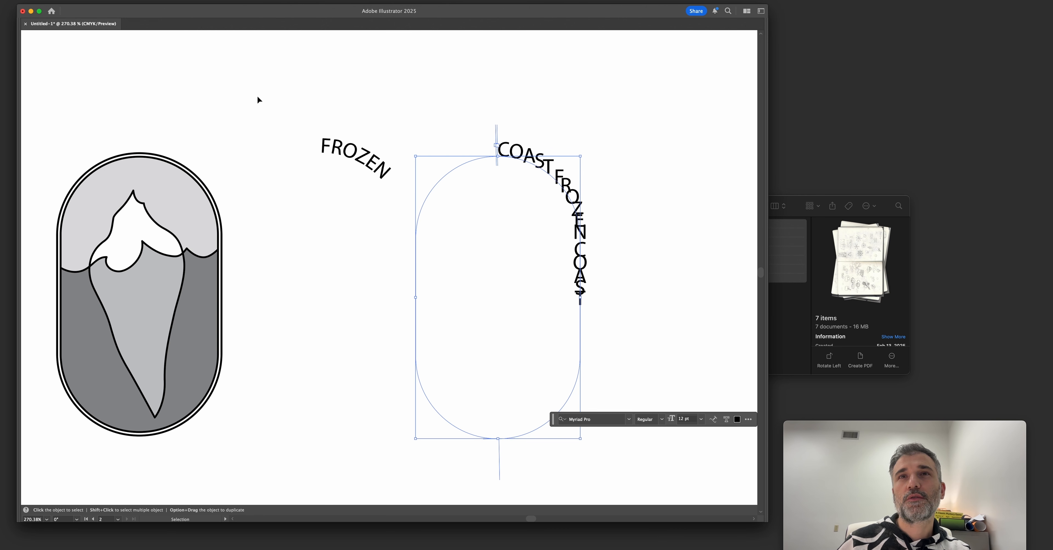
click(122, 0)
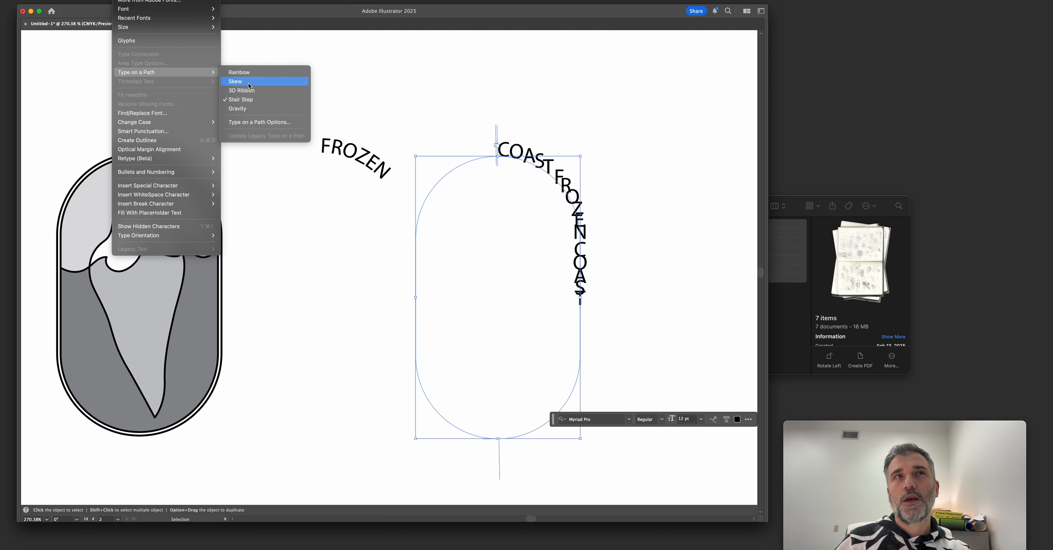
click(461, 114)
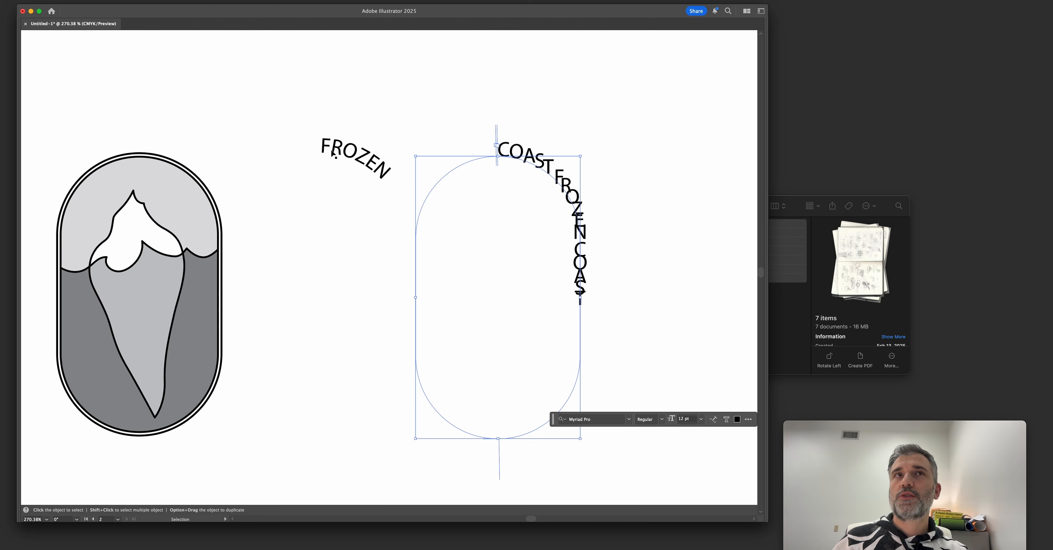
Add a horizontal text object reading "HELLO" in the empty area beside the path text.
key(t)
scroll(486, 155, right, 10)
scroll(487, 156, up, 3)
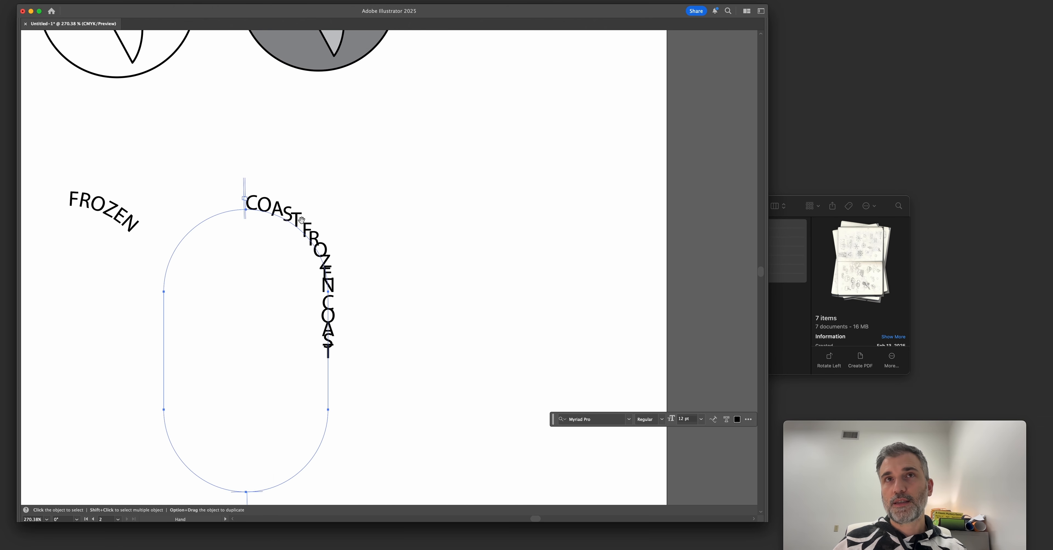
click(468, 160)
text(HELLO)
key(Escape)
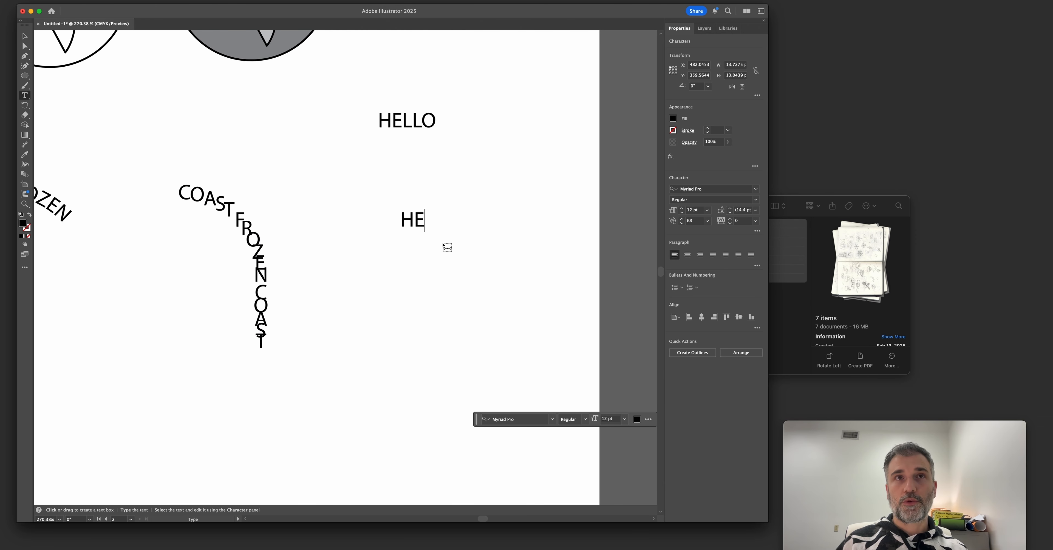
text(L)
key(BackSpace)
key(BackSpace)
key(BackSpace)
key(Escape)
Add a second "HELLO" below the horizontal one with the Vertical Type tool.
click(25, 99)
click(69, 115)
text(HELLO)
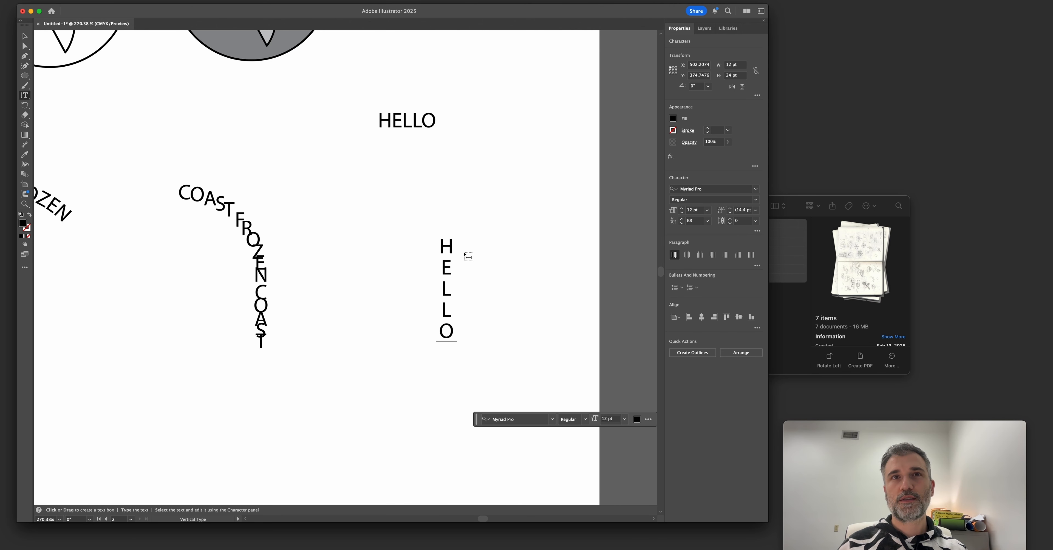
key(Escape)
Spread the horizontal and vertical HELLO texts apart and place a copy of the horizontal one below and between them.
drag(448, 278, 491, 250)
click(470, 273)
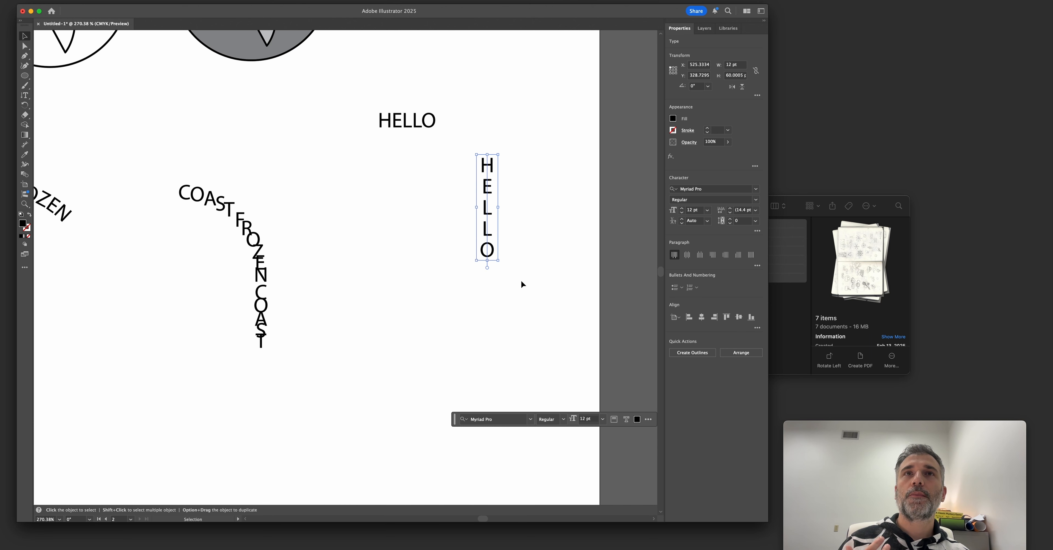
drag(470, 248, 482, 265)
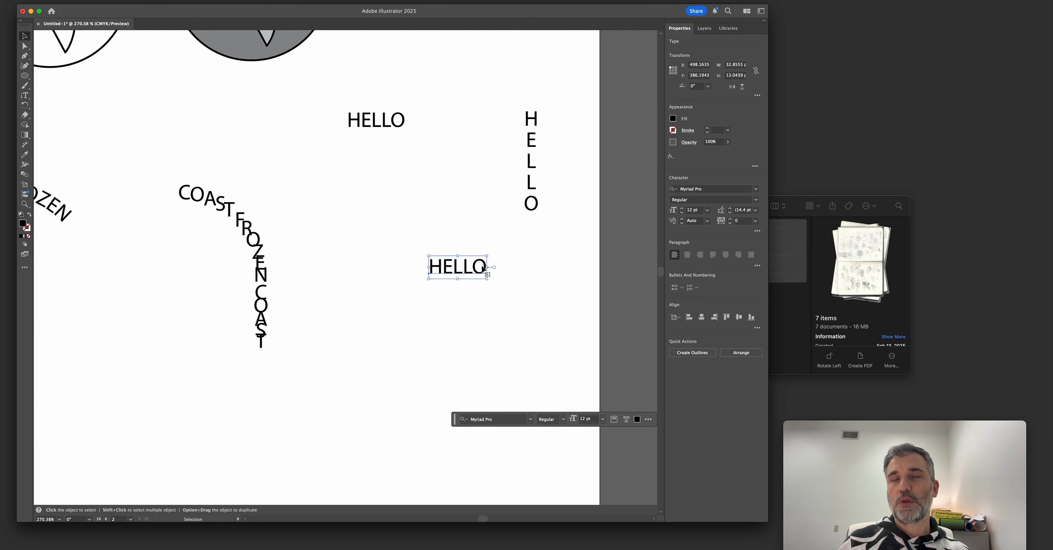
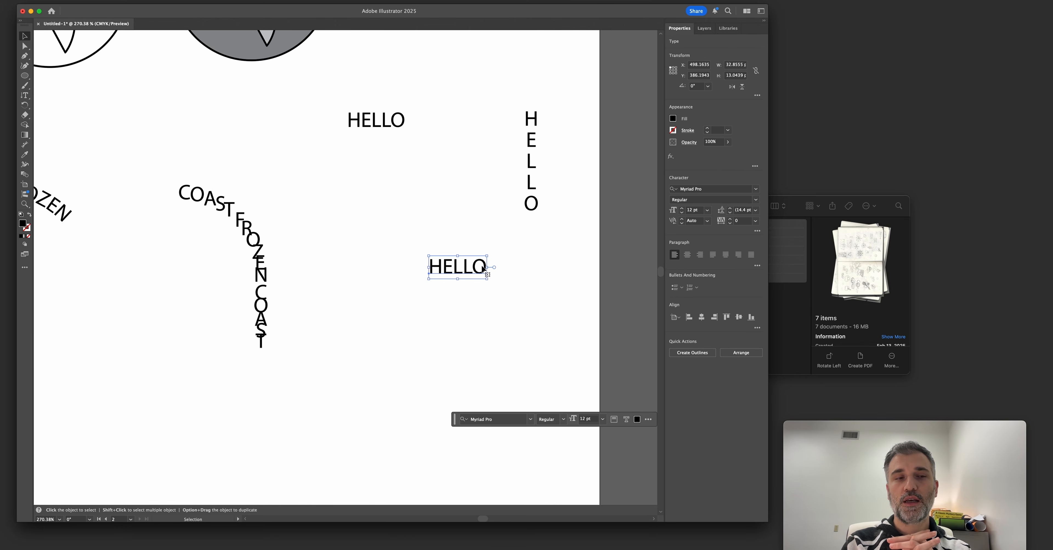
Draw a black rectangle about 153 × 91 pt in the empty area below the third HELLO text.
scroll(484, 270, down, 7)
scroll(483, 270, right, 2)
key(m)
drag(262, 253, 528, 410)
key(v)
scroll(409, 286, left, 3)
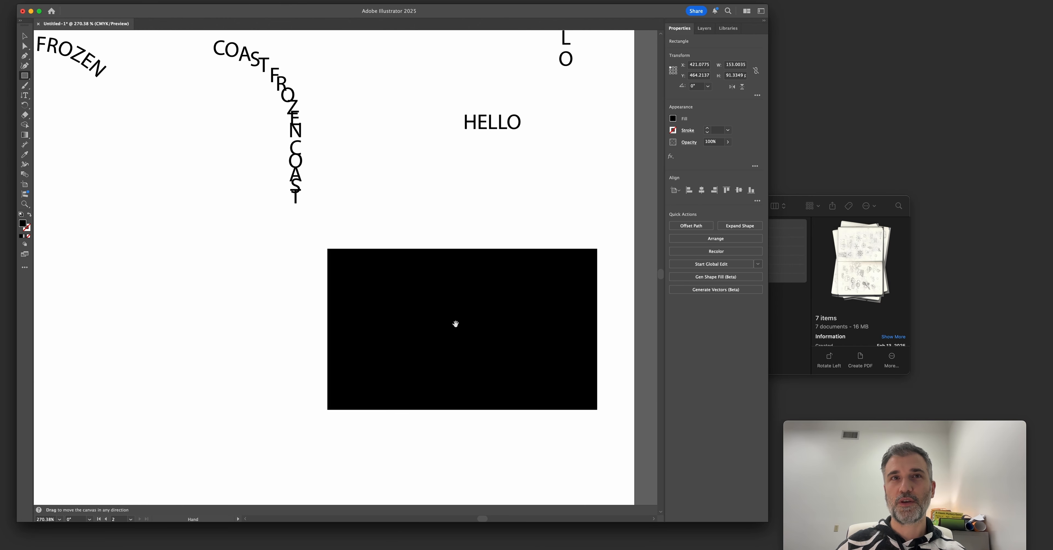
Draw a narrow black rectangle about 11 × 92 pt along the large rectangle's left edge and close the gap between them.
key(m)
mouse_move(320, 250)
mouse_down()
mouse_move(296, 329)
mouse_move(294, 404)
mouse_move(305, 409)
mouse_up()
key(v)
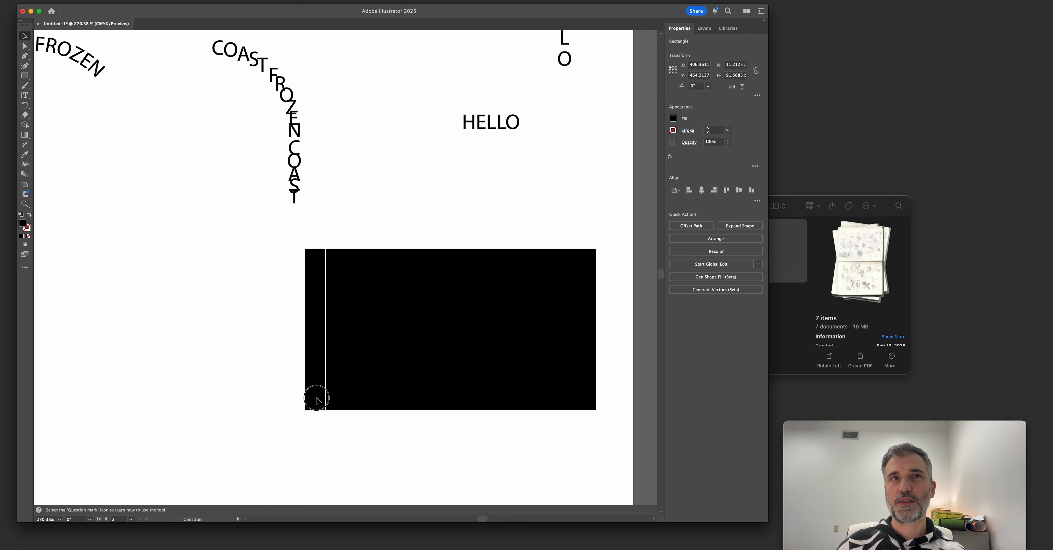
click(359, 386)
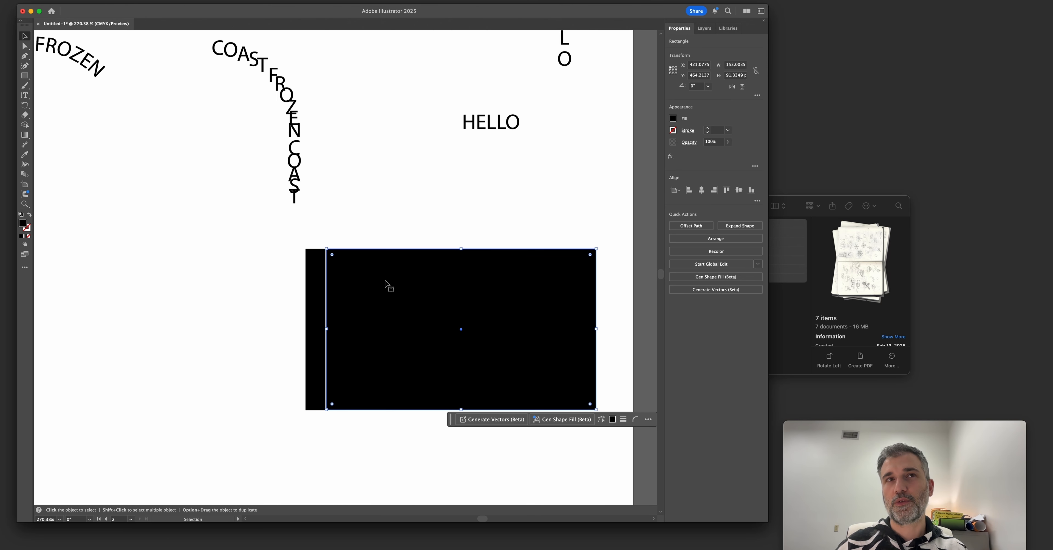
click(321, 295)
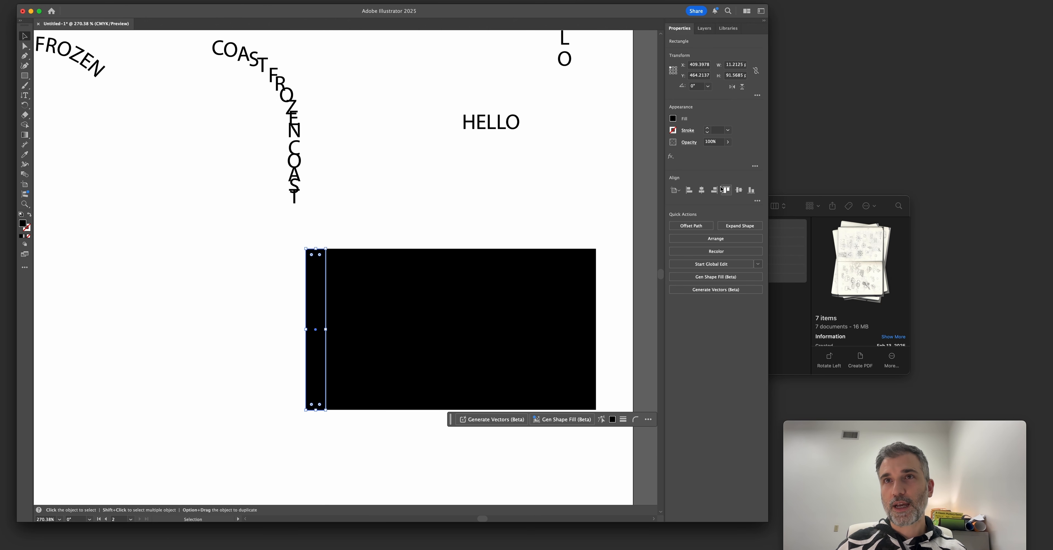
Recolor the narrow strip gray and place a copy of the horizontal HELLO in front of it.
key(i)
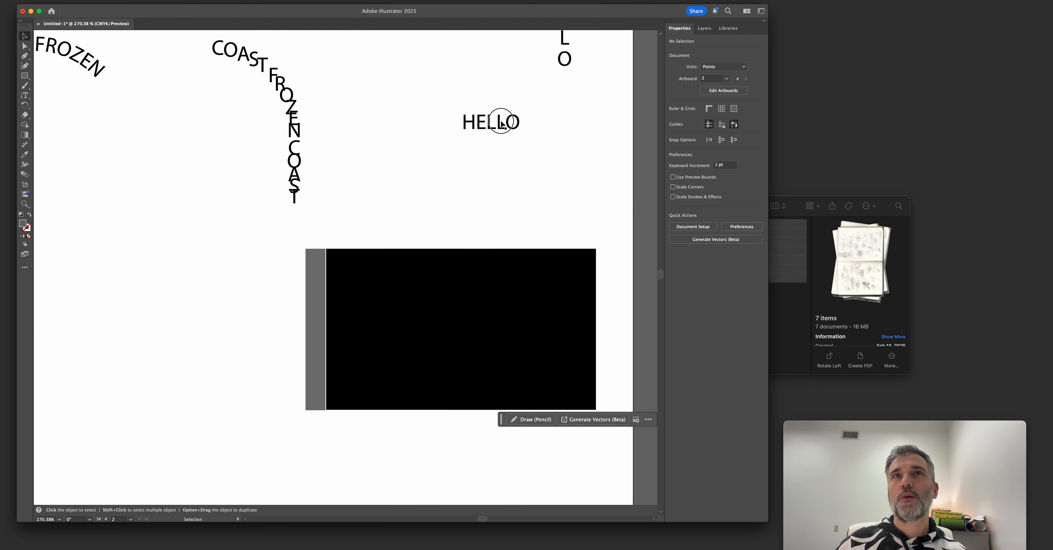
drag(500, 120, 308, 292)
right_click(283, 297)
click(225, 197)
drag(258, 214, 176, 121)
right_click(207, 200)
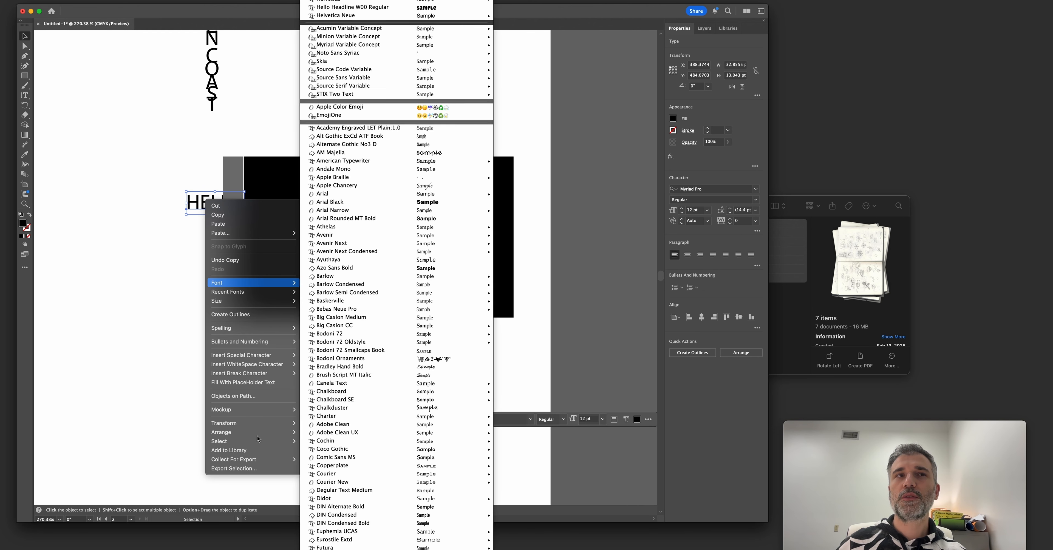
mouse_move(269, 434)
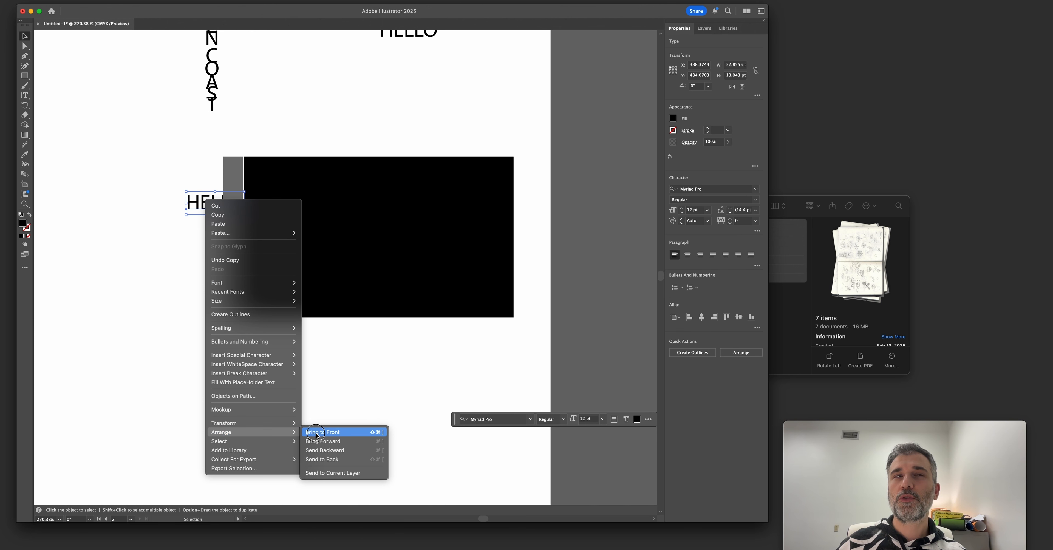
click(317, 432)
Rotate the HELLO copy 90°, make it white and fit it at the lower end of the gray strip.
drag(246, 217, 232, 276)
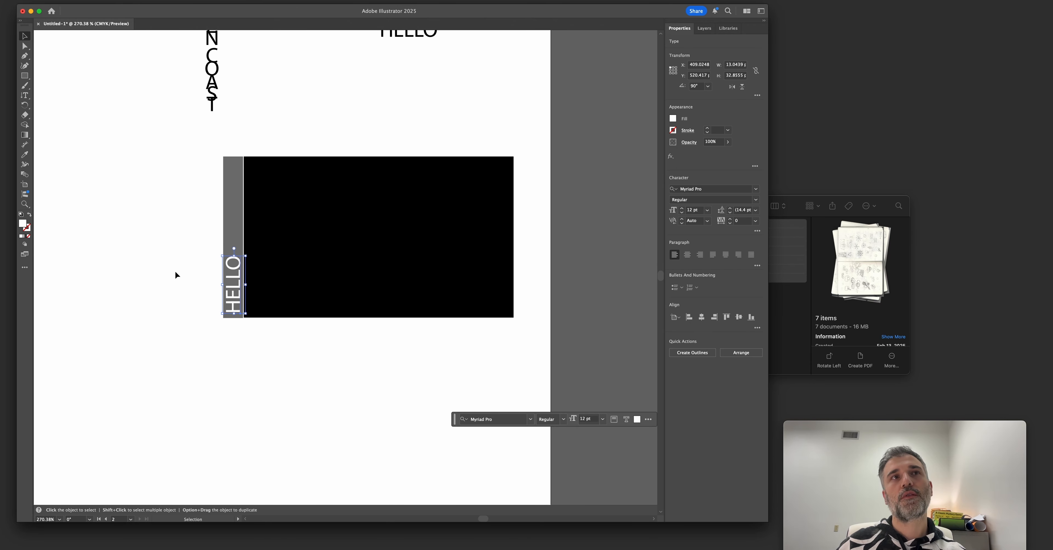
click(176, 275)
key(z)
drag(194, 230, 245, 257)
drag(227, 244, 152, 280)
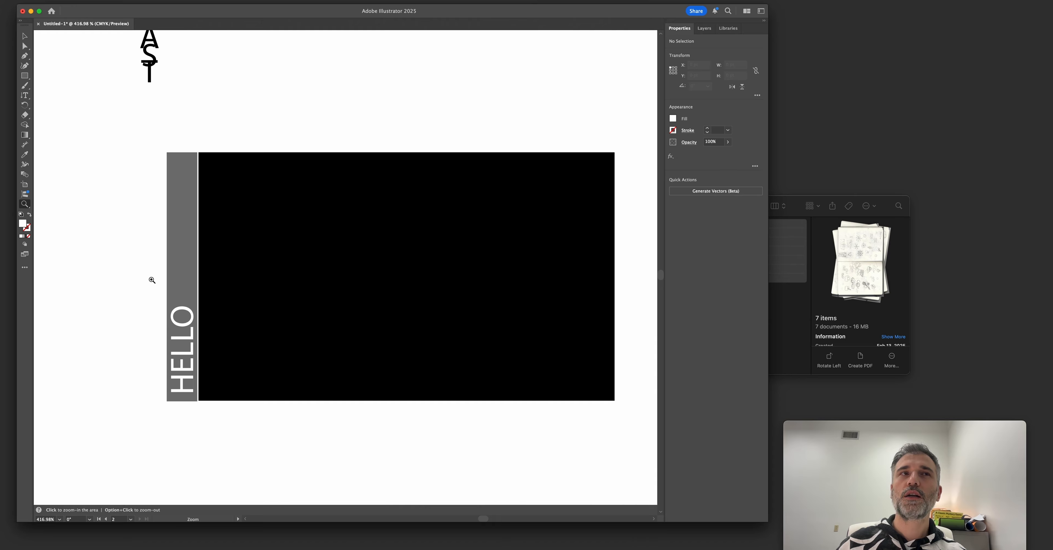
key(v)
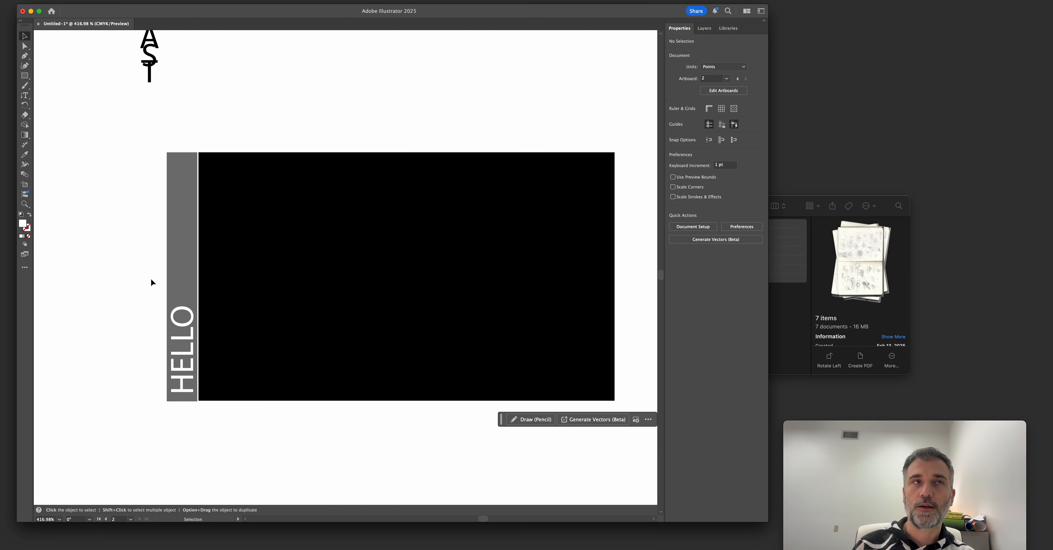
Duplicate the spine mock-up below the original with a white stacked HELLO on its strip, and put a black stacked copy beside it.
drag(370, 148, 337, 413)
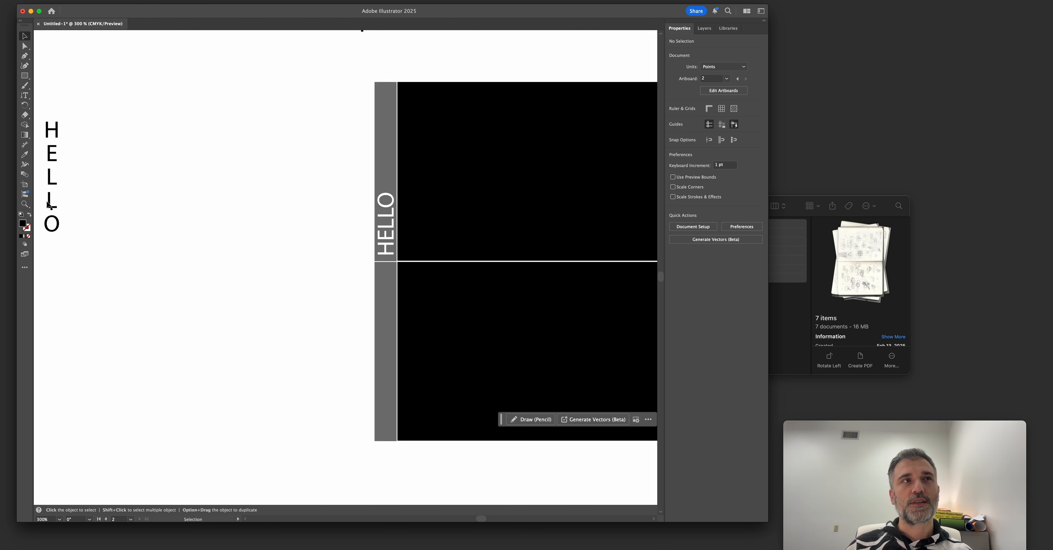
drag(52, 209, 379, 395)
click(141, 339)
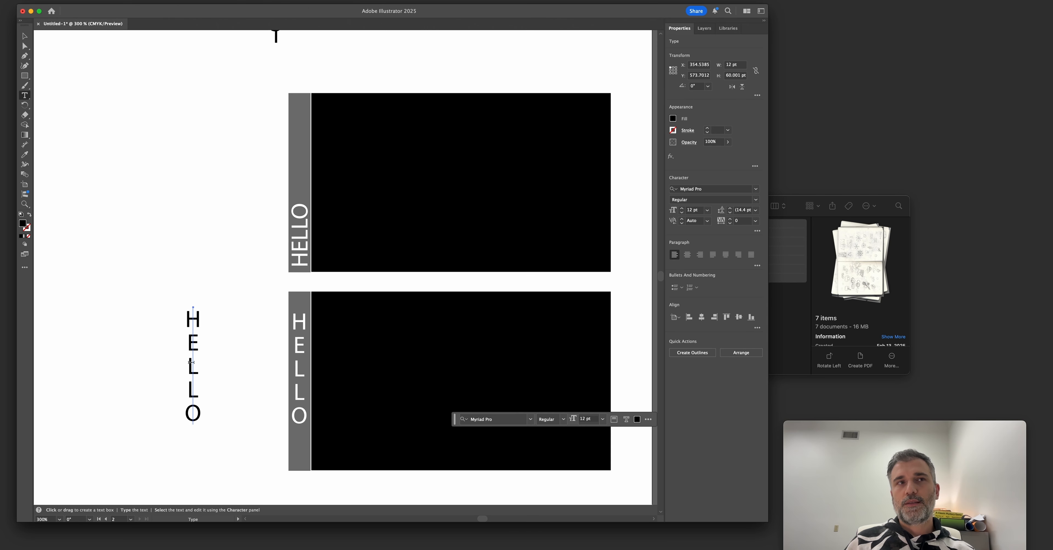
Replace the black stacked text beside the mock-ups with "HOTEL".
double_click(191, 362)
text(HOTEL)
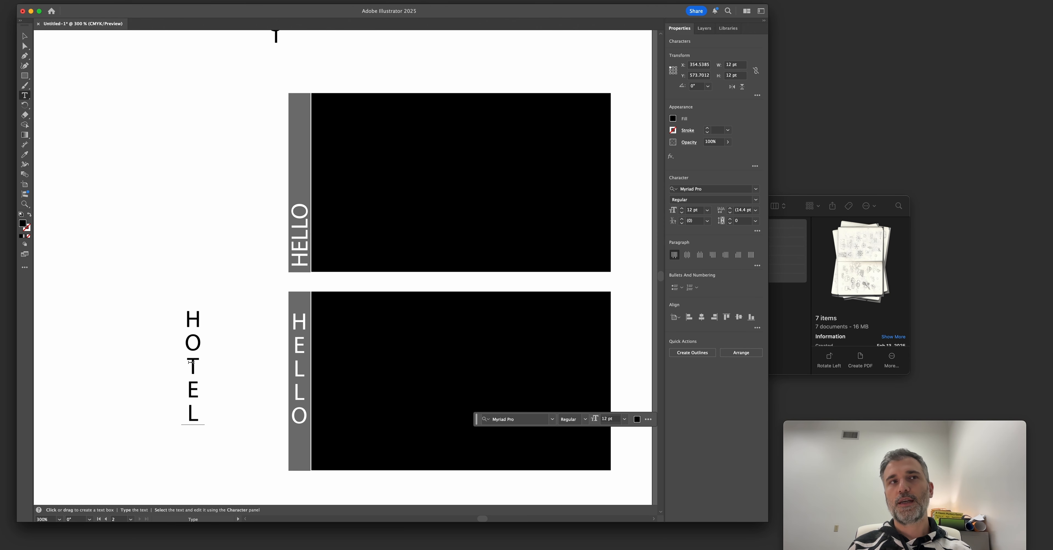
key(Escape)
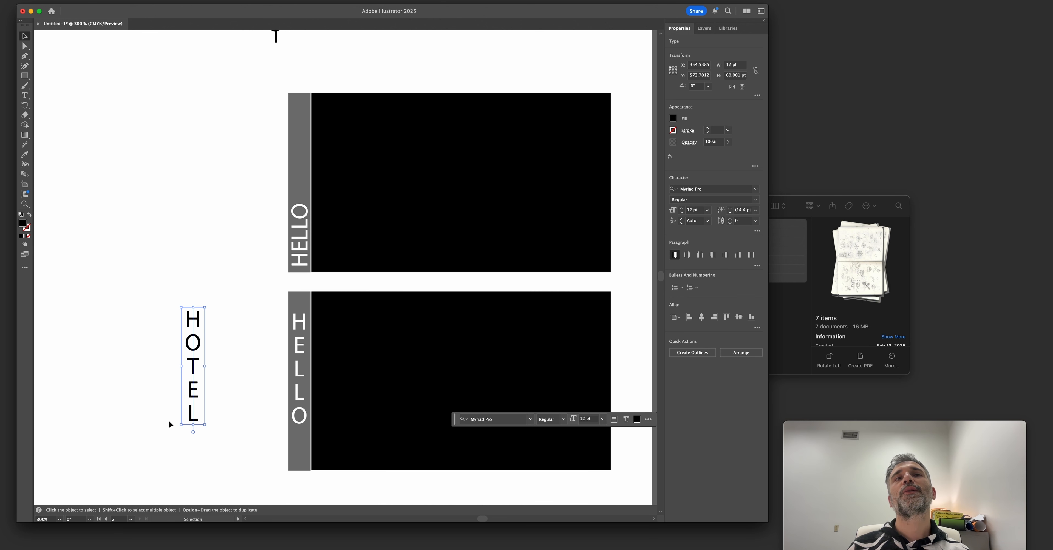
Move the stacked HOTEL text further up beside the mock-ups and change its wording to "CEREAL".
drag(197, 394, 175, 294)
double_click(176, 294)
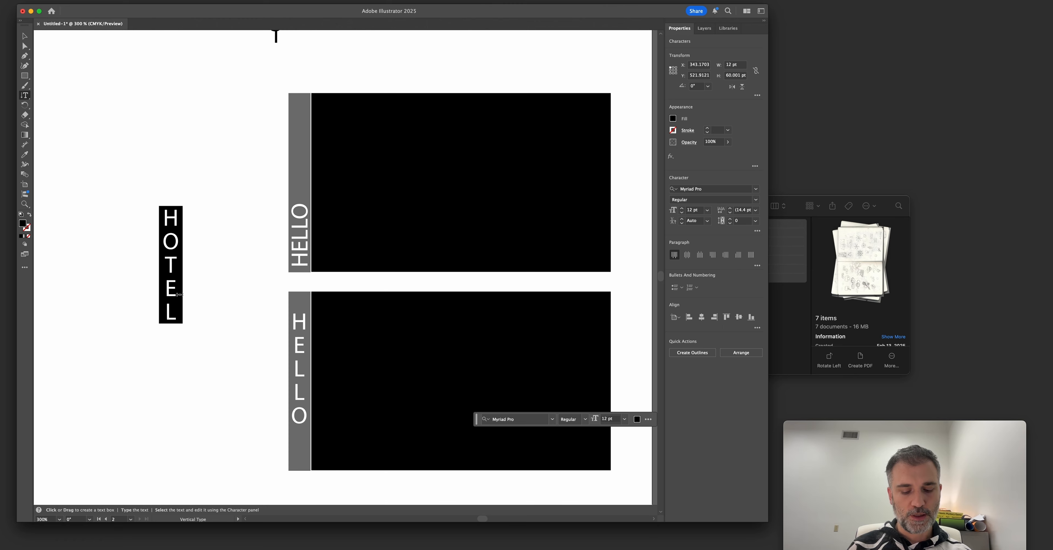
text(CEREAL)
key(Escape)
click(210, 300)
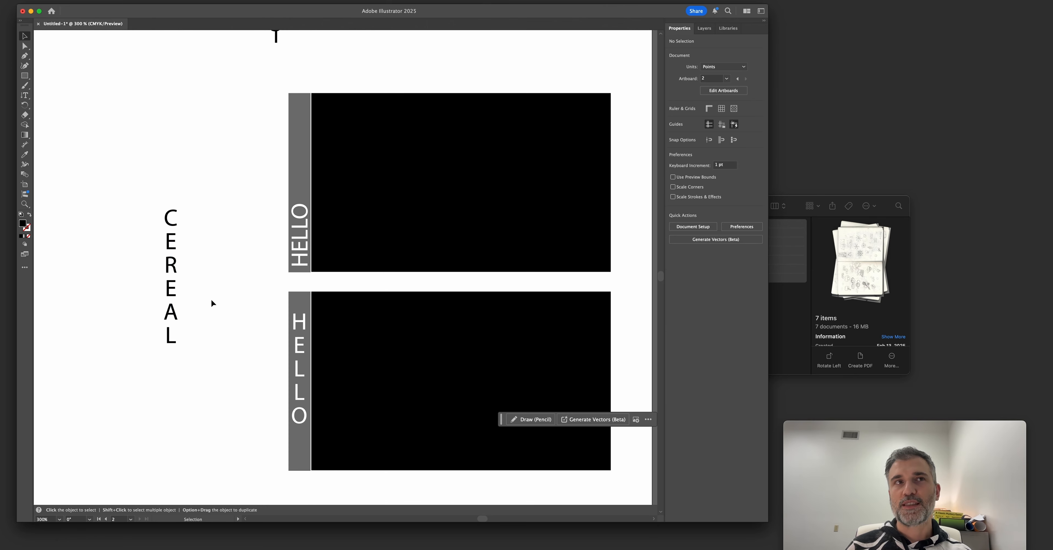
Reposition the stacked CEREAL and add a second "CEREAL" rotated 90° beside it for comparison.
drag(170, 297, 148, 240)
drag(505, 75, 184, 388)
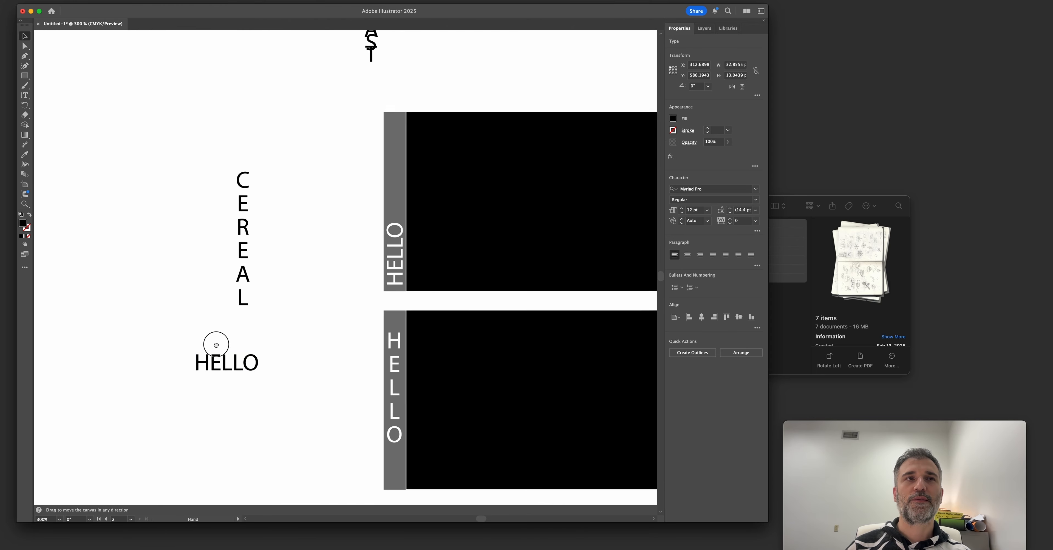
double_click(195, 385)
key(super+a)
text(CEREAL)
key(Escape)
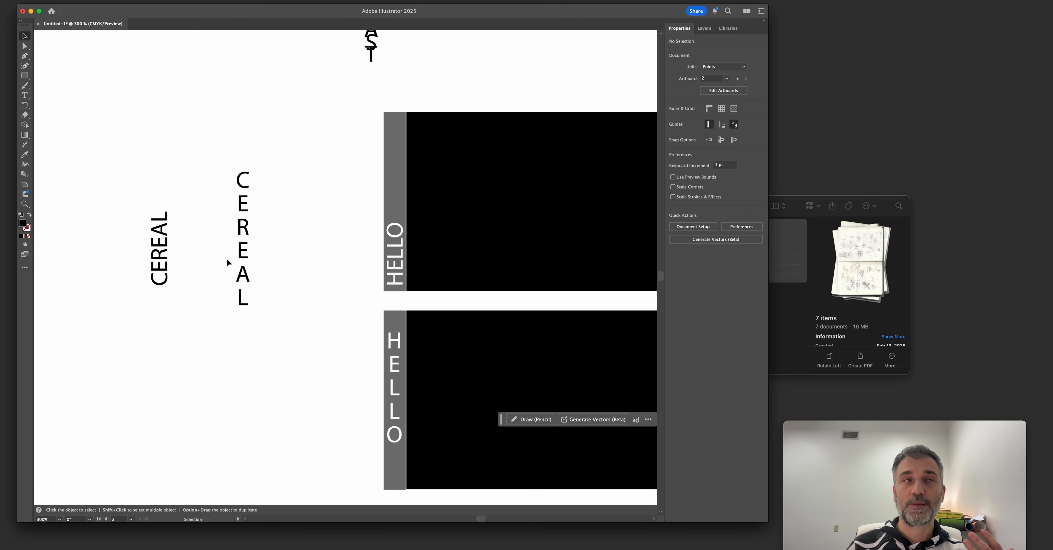
Delete the two spine mock-ups, both CEREAL texts and the extra HELLO copy.
drag(235, 262, 298, 312)
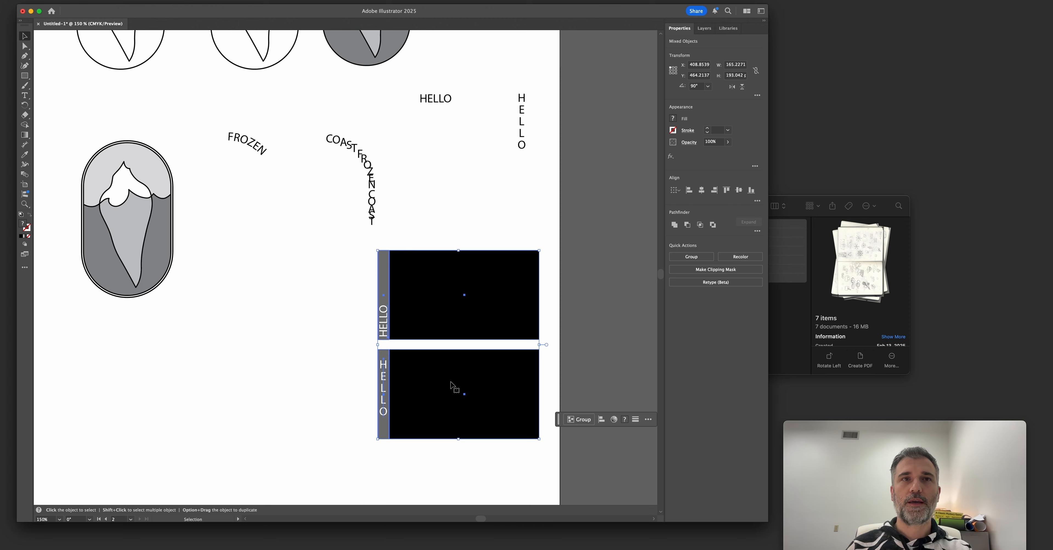
key(Delete)
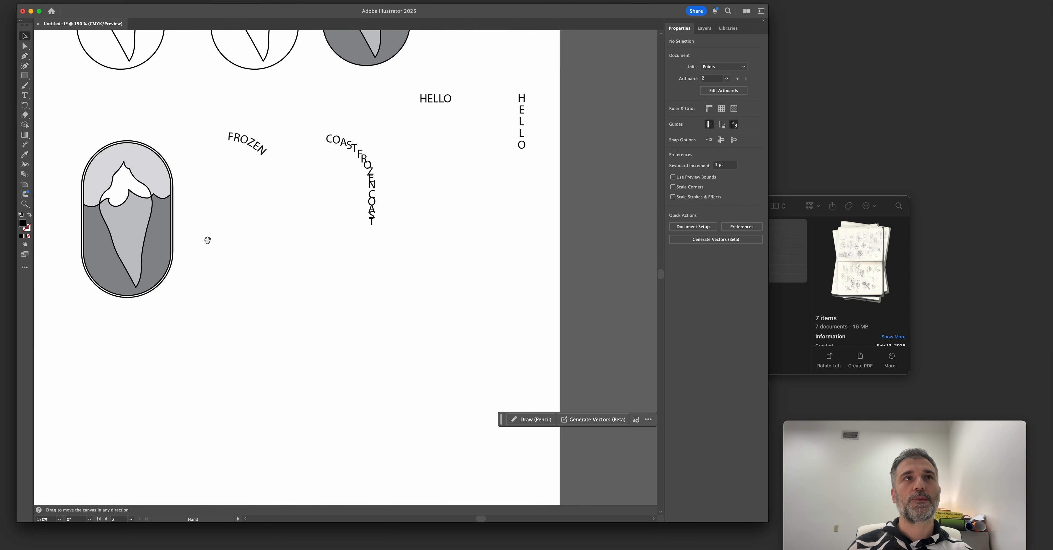
Shorten the COAST FROZEN COAST path text to "COAST" and set its type-on-a-path effect to Rainbow.
drag(207, 239, 371, 328)
click(506, 234)
scroll(507, 237, up, 3)
key(t)
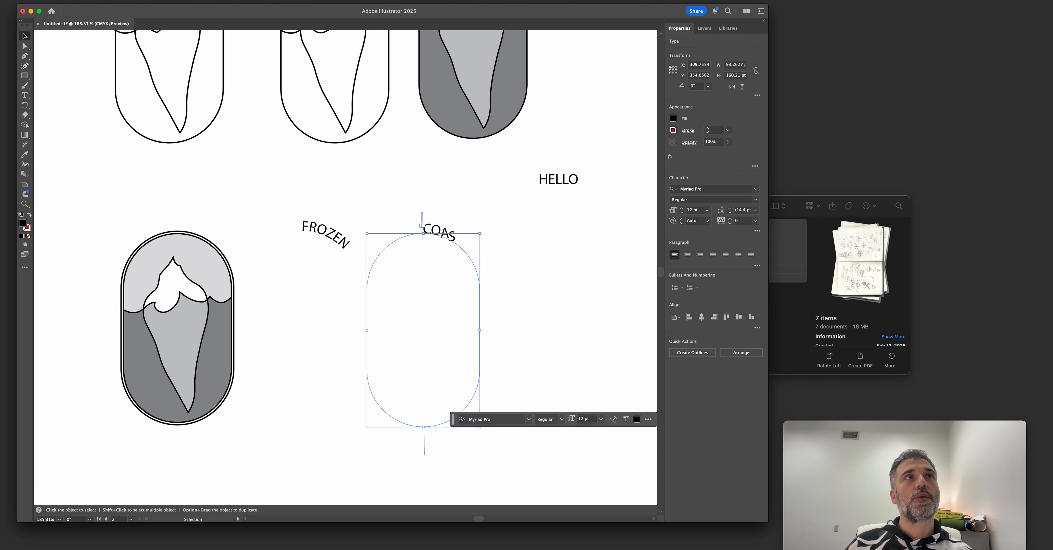
click(98, 0)
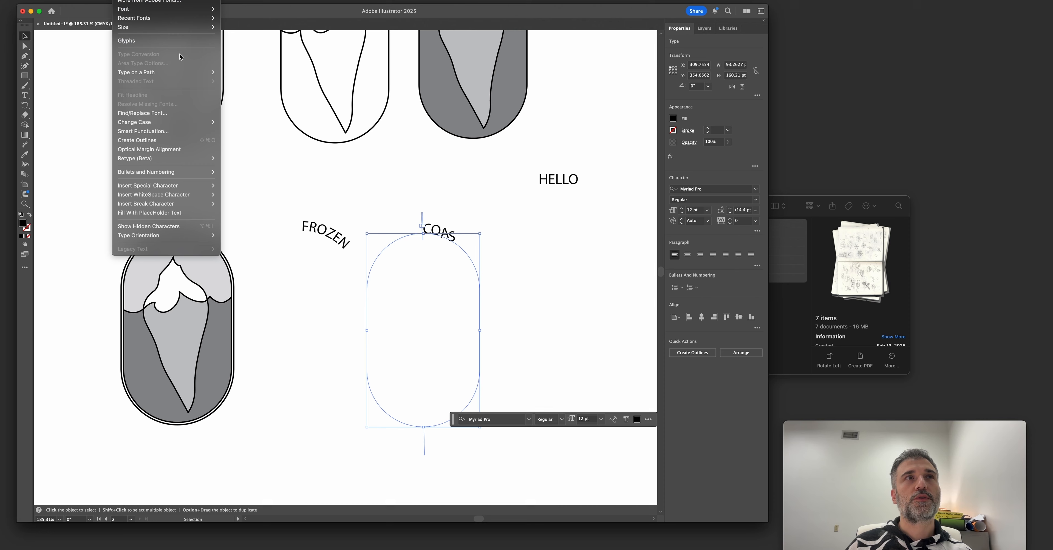
click(258, 76)
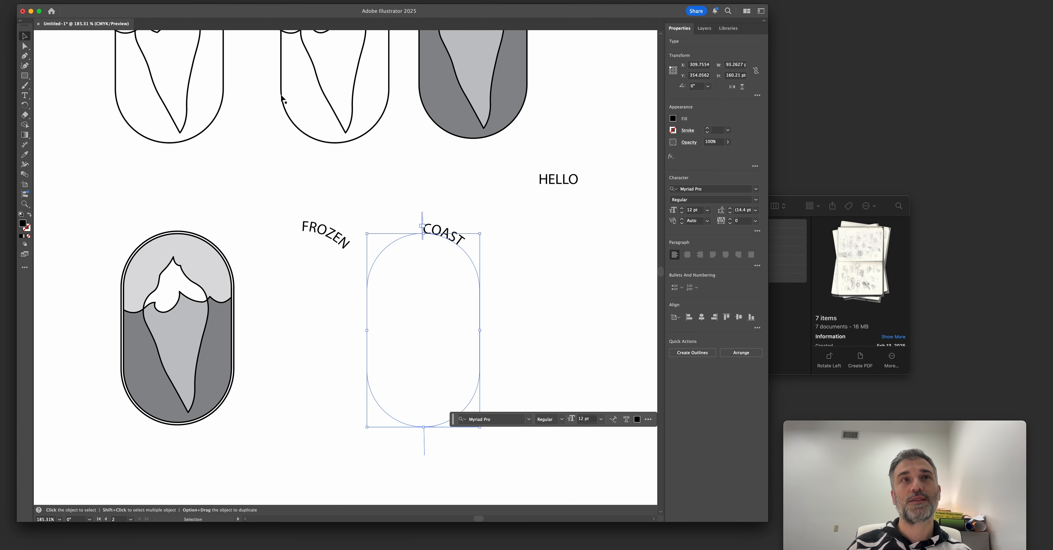
Flip the COAST text to the inside of its capsule path in the Type on a Path options, with Preview enabled.
click(120, 0)
mouse_move(164, 72)
click(257, 122)
drag(494, 266, 546, 251)
click(535, 297)
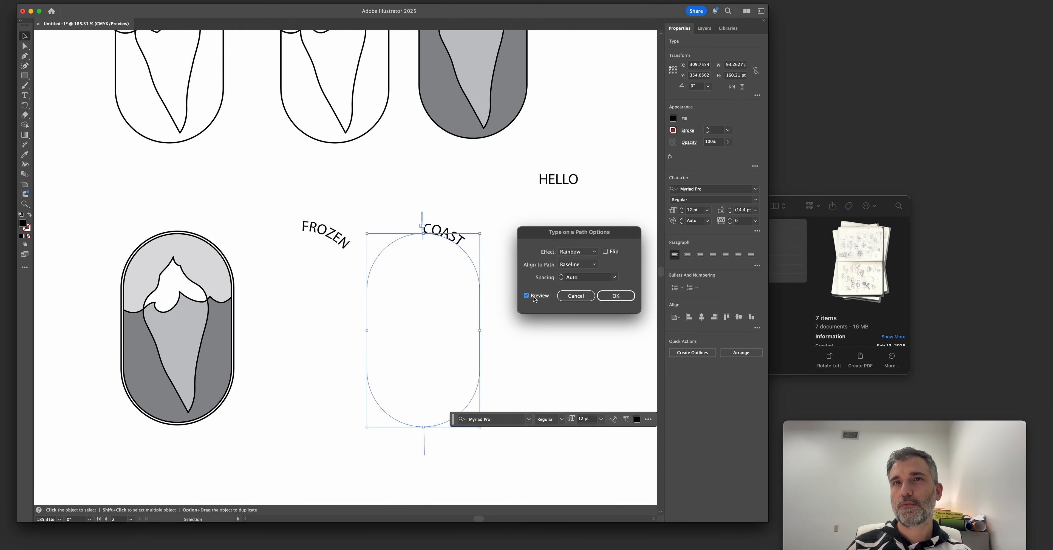
click(606, 252)
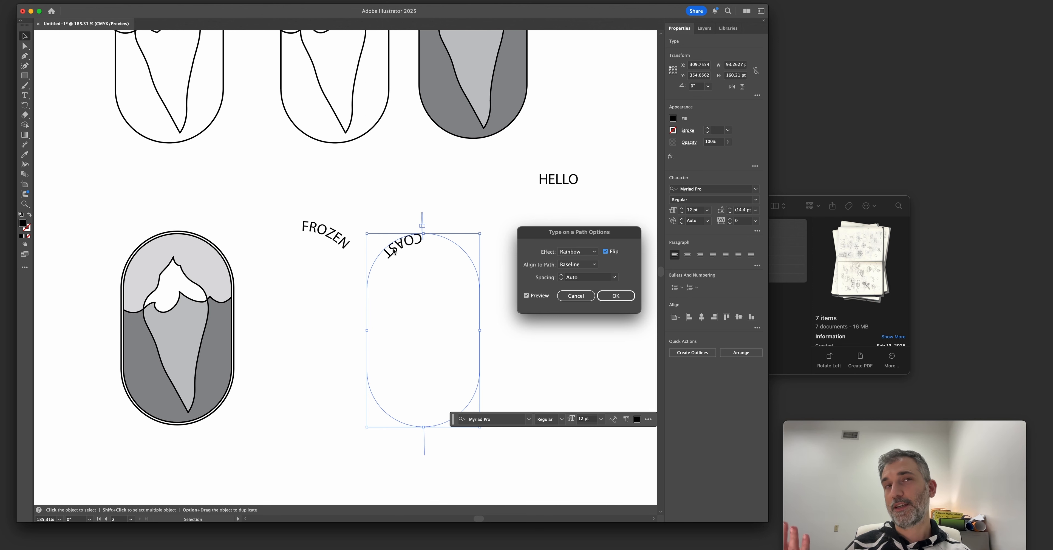
key(Return)
Slide the flipped COAST text along its capsule path to the bottom curve so it reads upright.
scroll(409, 245, left, 5)
scroll(409, 245, down, 2)
click(425, 221)
click(498, 216)
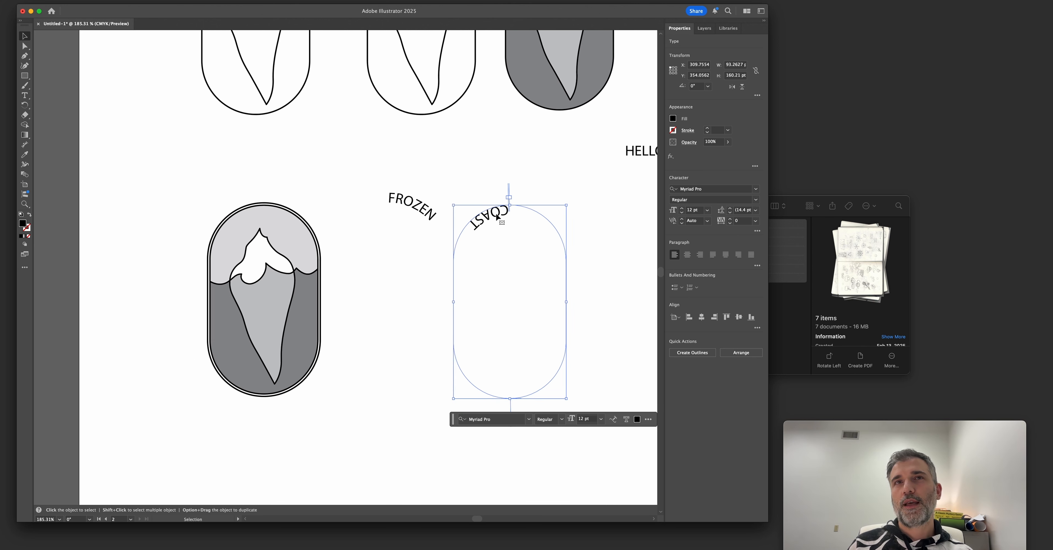
drag(496, 231, 482, 221)
key(z)
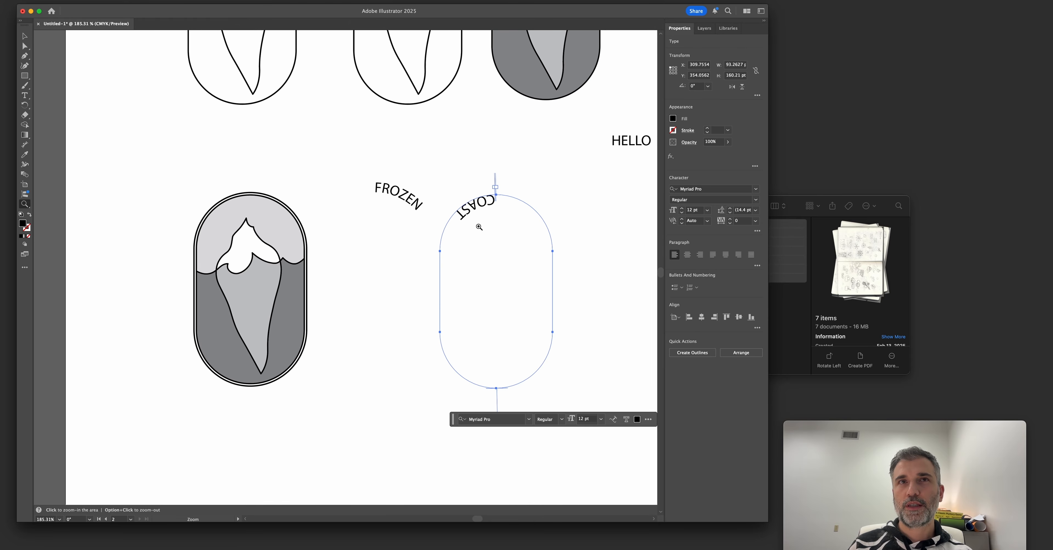
click(490, 189)
key(v)
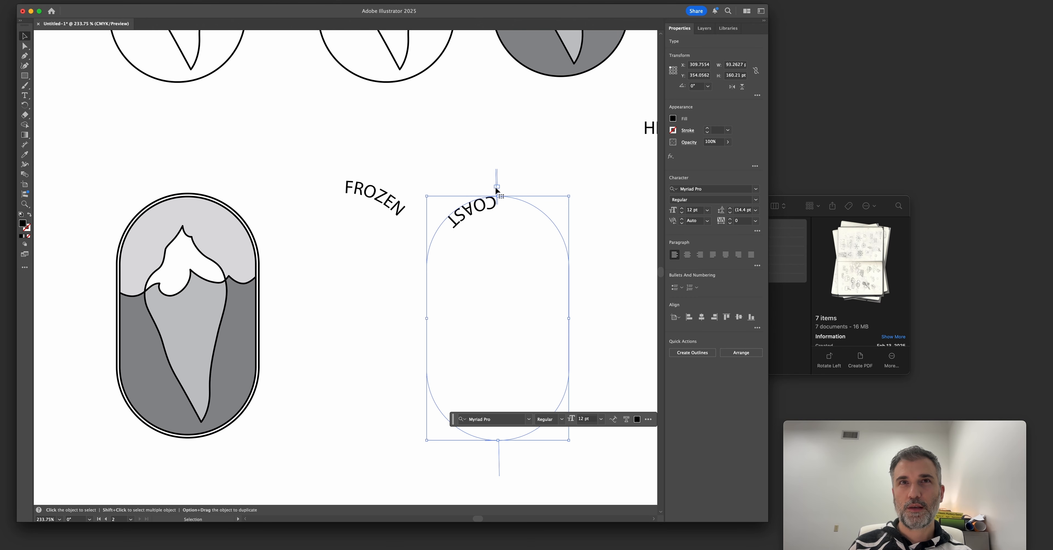
drag(495, 190, 464, 442)
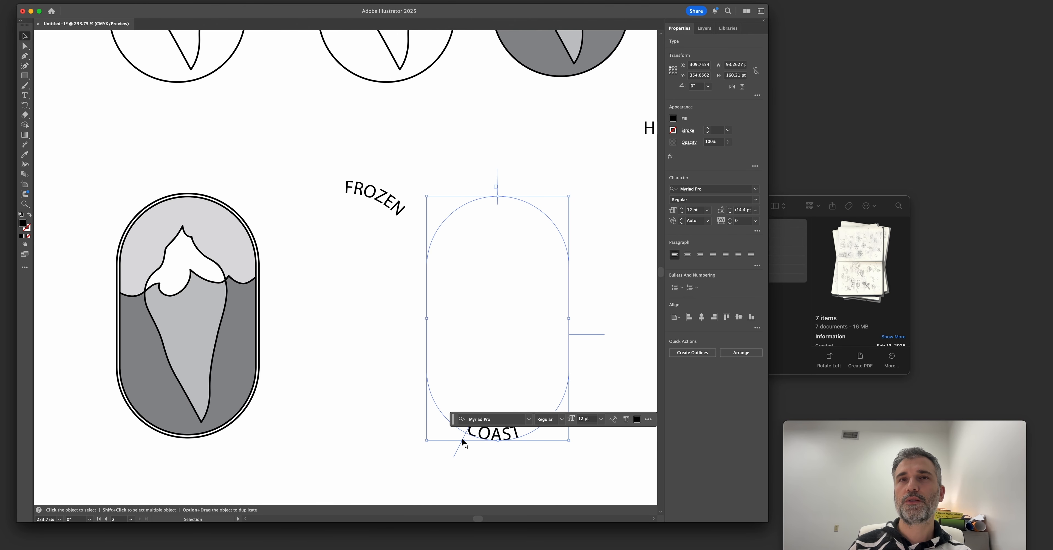
Slide the FROZEN text along its capsule path until it is centered over the top curve.
drag(347, 370, 413, 364)
click(408, 183)
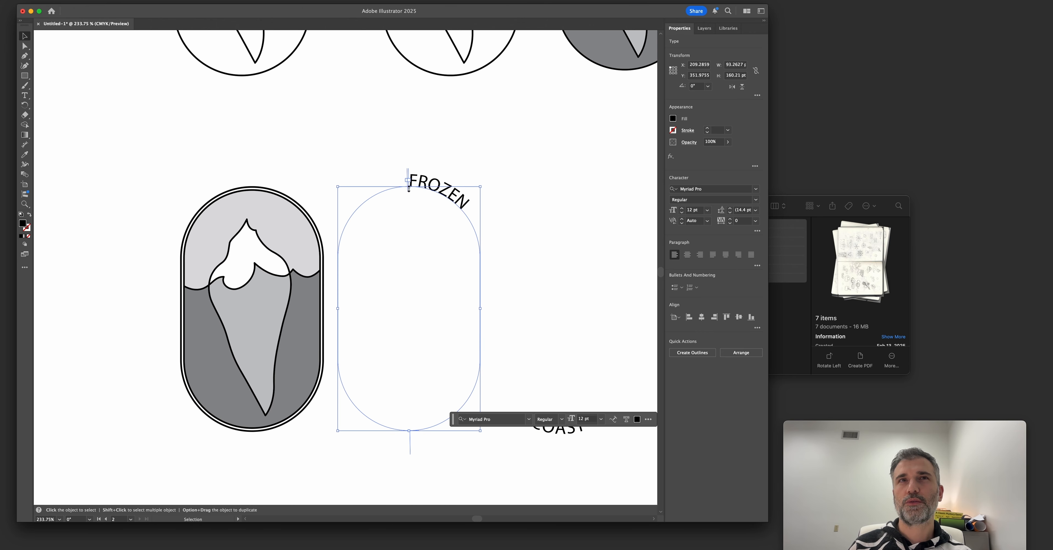
drag(407, 189, 442, 195)
click(341, 139)
Try moving the end bracket of the FROZEN path text back to just after the word's first three letters.
key(z)
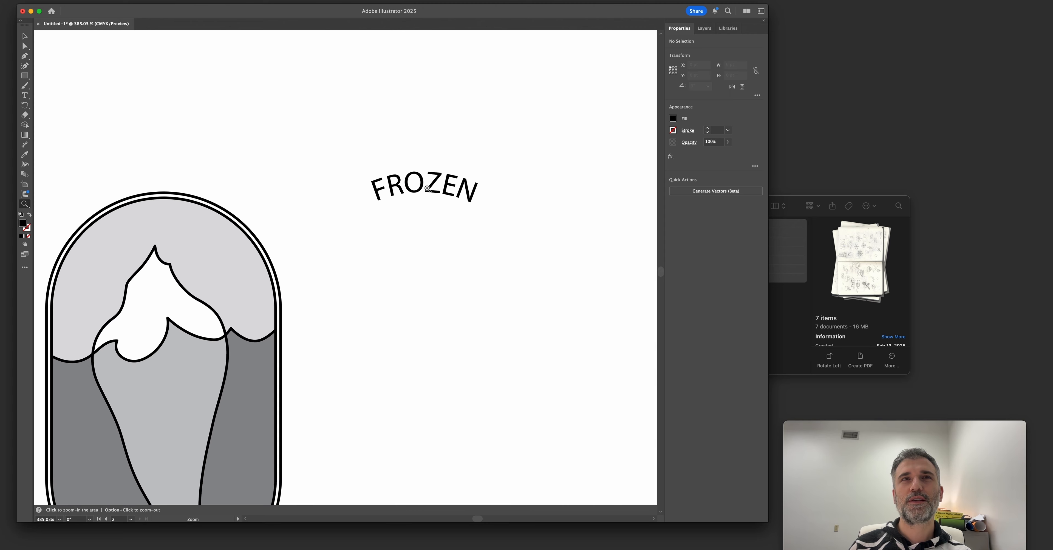
key(v)
click(386, 191)
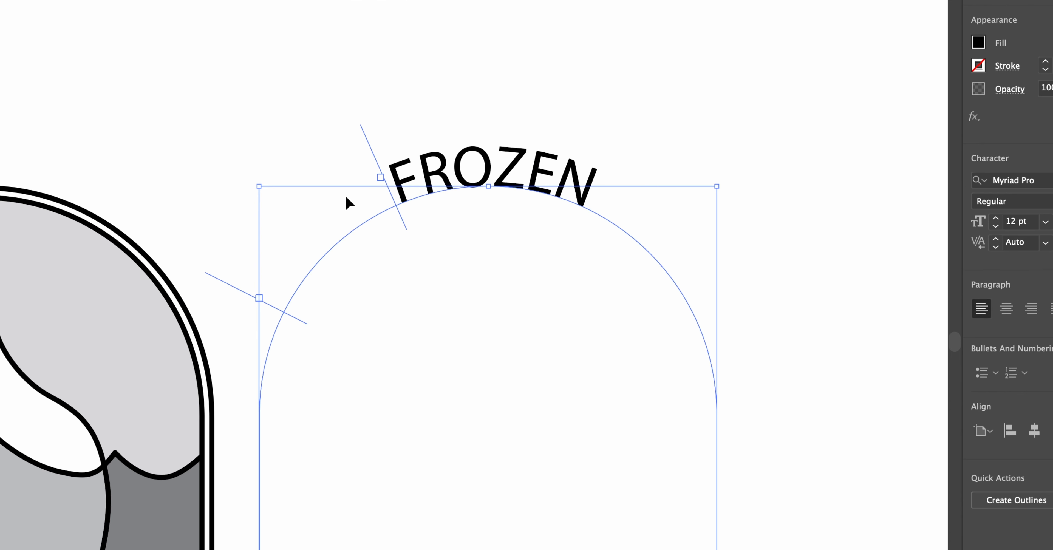
mouse_move(374, 157)
mouse_down()
mouse_move(414, 157)
mouse_move(379, 158)
mouse_move(381, 170)
mouse_up()
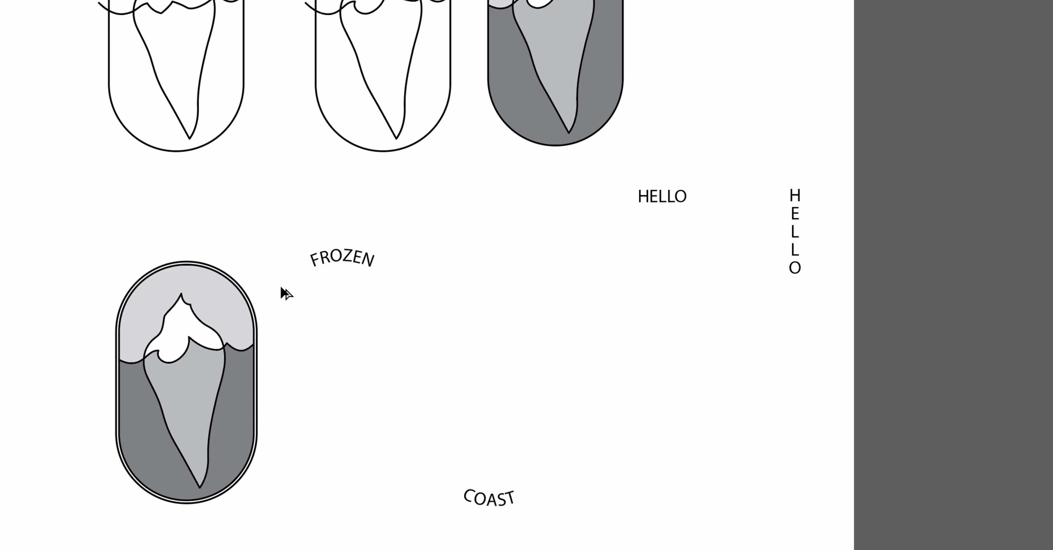
click(281, 287)
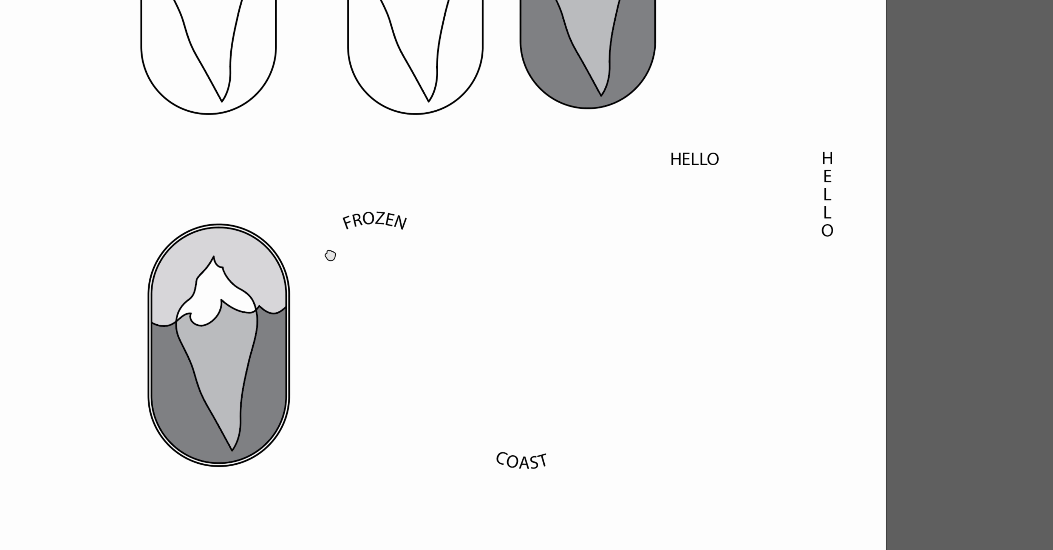
click(292, 298)
mouse_move(437, 476)
mouse_down()
mouse_move(496, 327)
mouse_move(444, 235)
mouse_move(403, 216)
mouse_move(390, 228)
mouse_up()
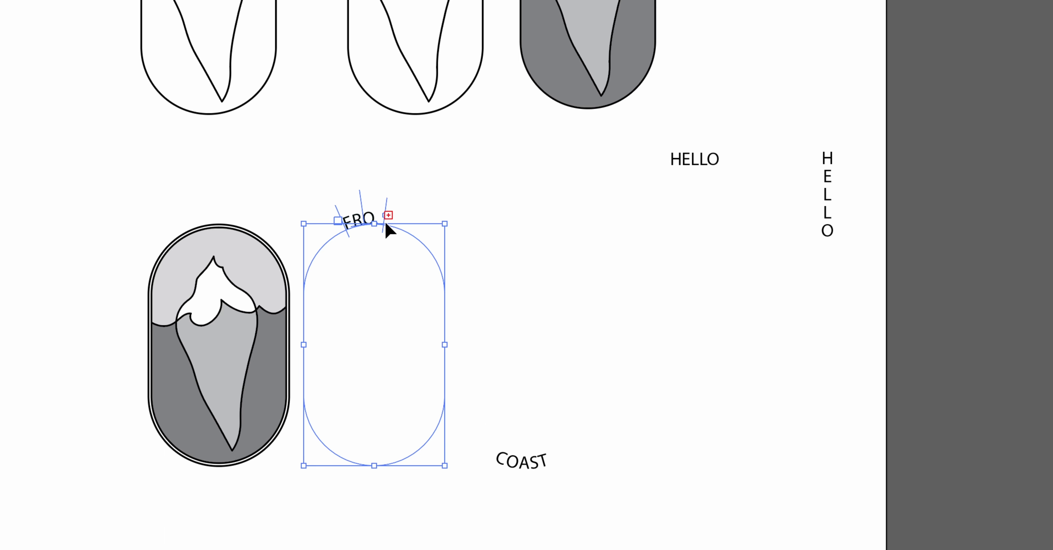
click(317, 171)
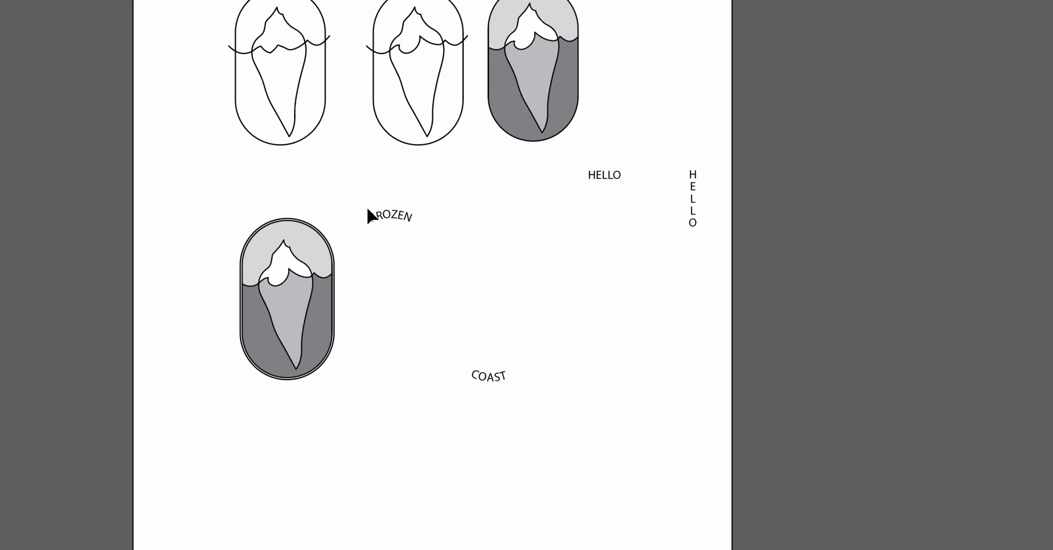
click(377, 214)
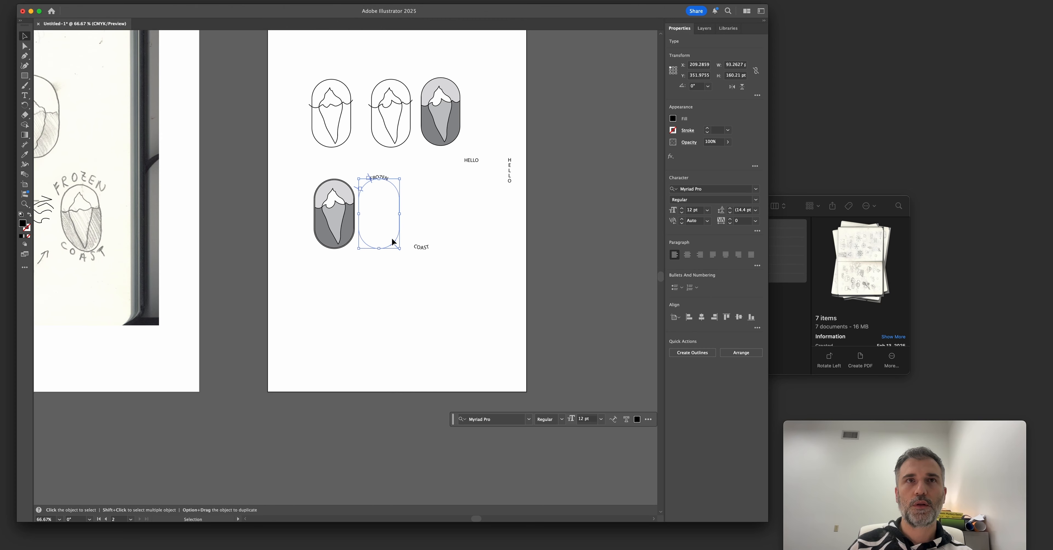
click(391, 425)
drag(332, 176, 463, 242)
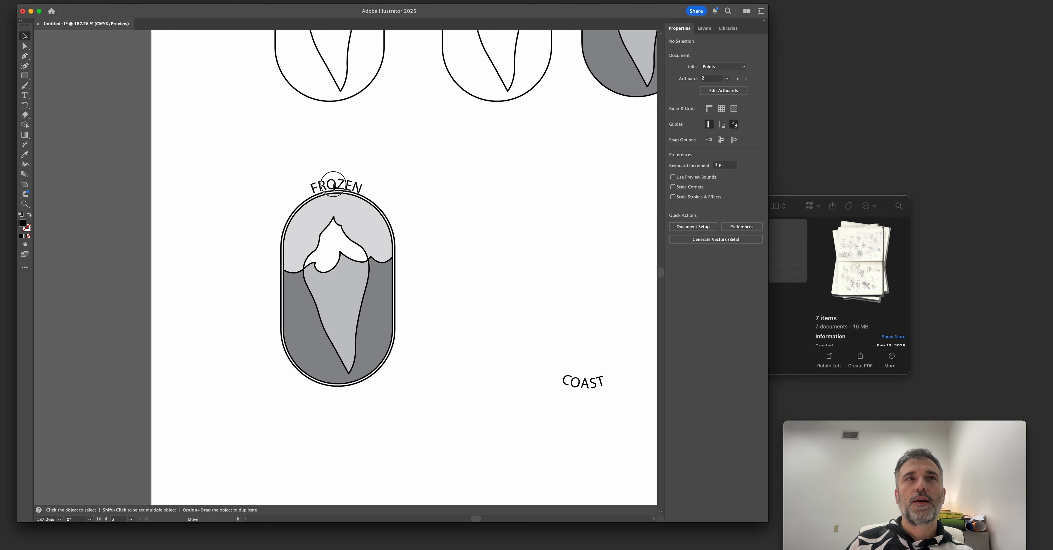
Move the FROZEN and COAST path texts onto the iceberg badge so their capsule paths line up with its outline.
drag(334, 182, 334, 185)
drag(592, 382, 346, 392)
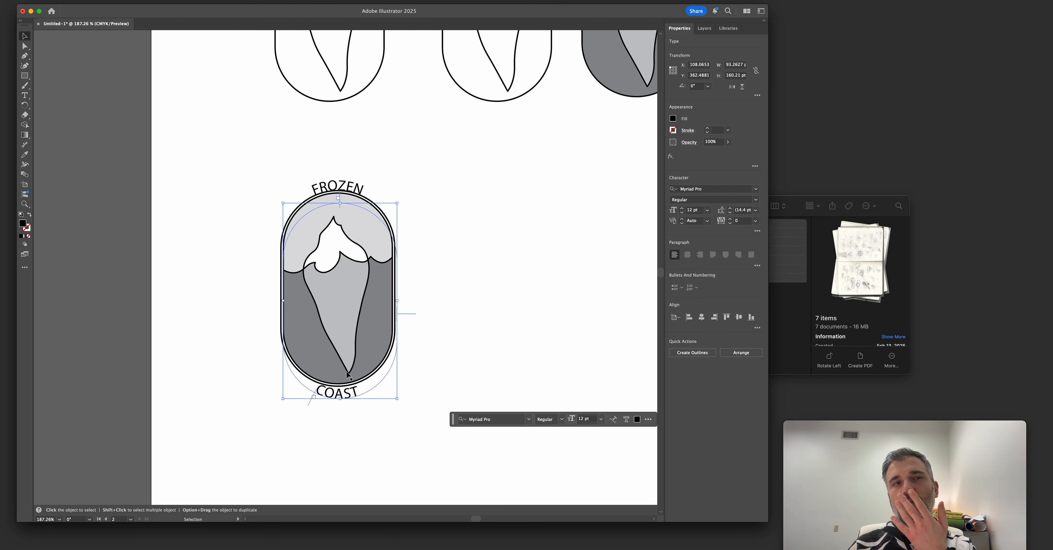
drag(352, 394, 351, 382)
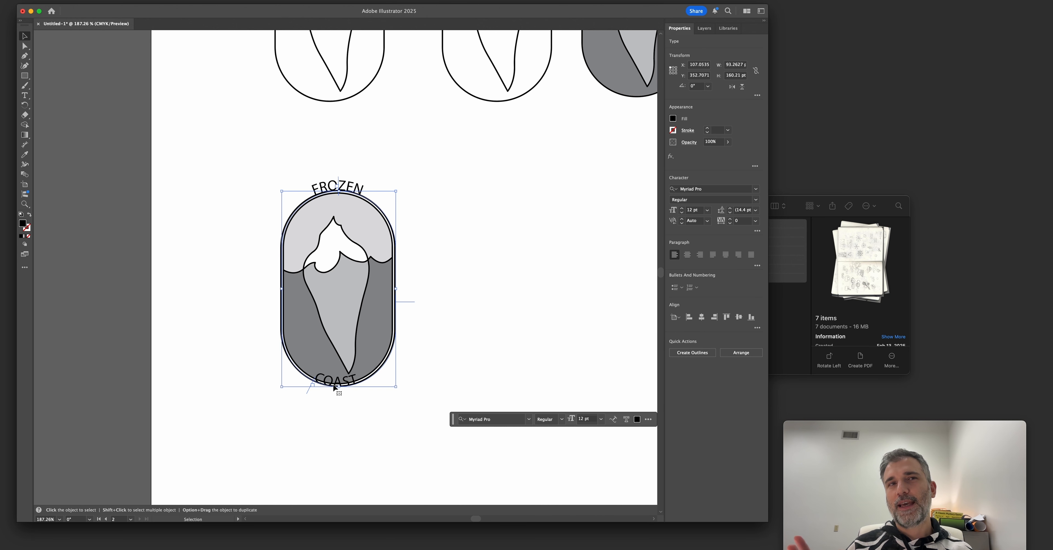
Enlarge the COAST text path from its center to about 108 × 186 pt so the word sits just below the badge outline.
drag(396, 386, 413, 404)
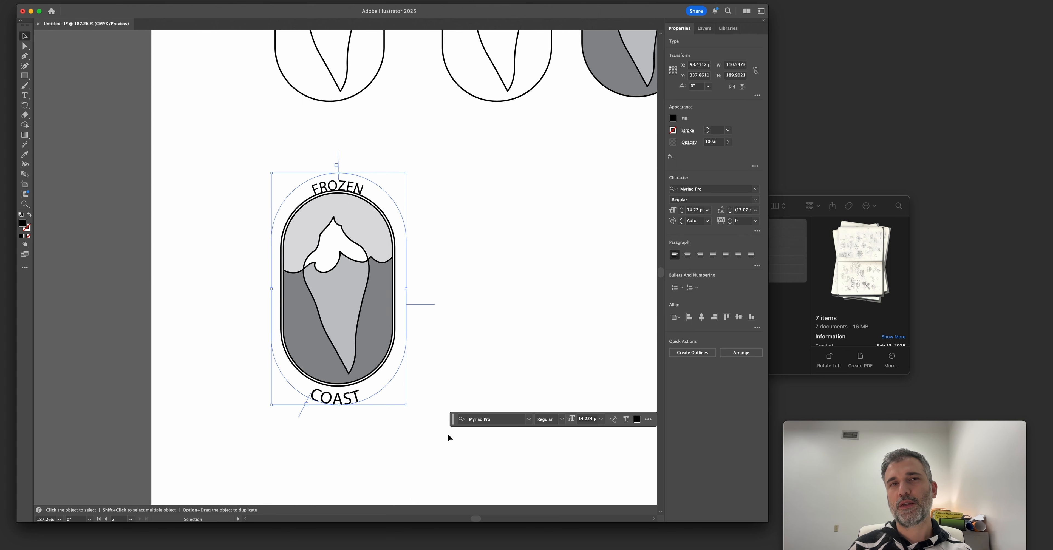
drag(406, 404, 406, 402)
click(325, 389)
click(334, 397)
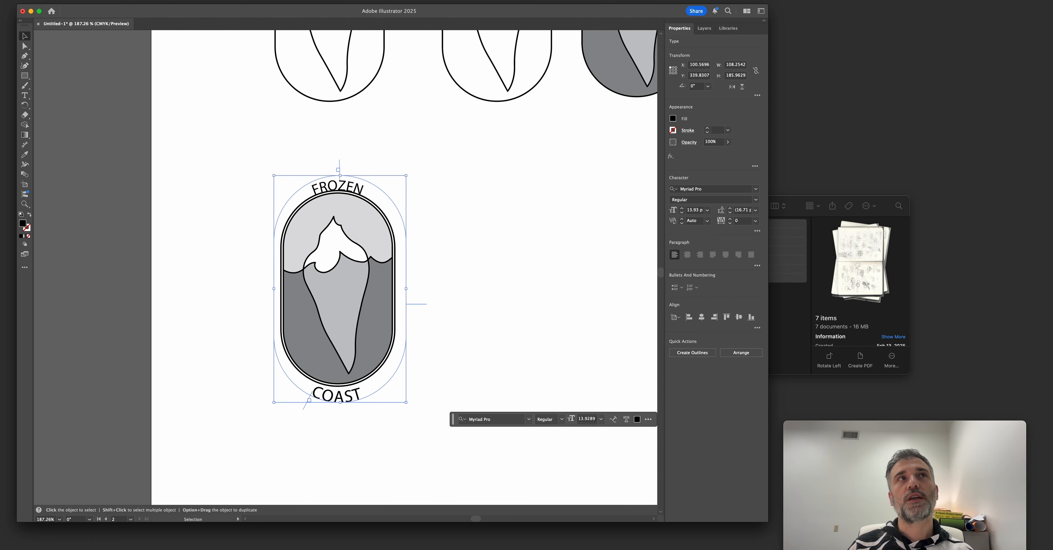
Compare the Ascender, Descender and Baseline path alignments on the COAST text in the Type on a Path options.
click(124, 0)
mouse_move(164, 72)
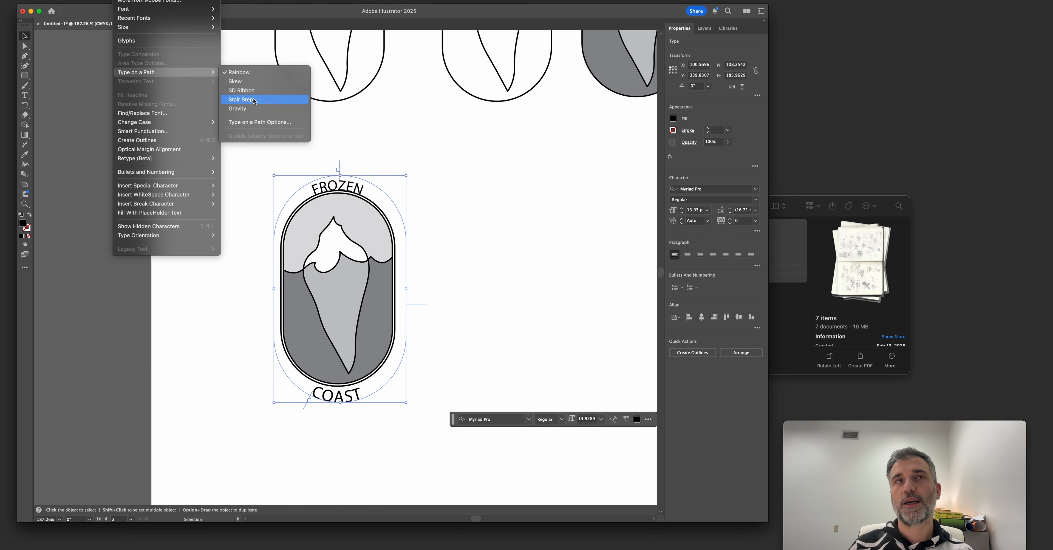
click(260, 122)
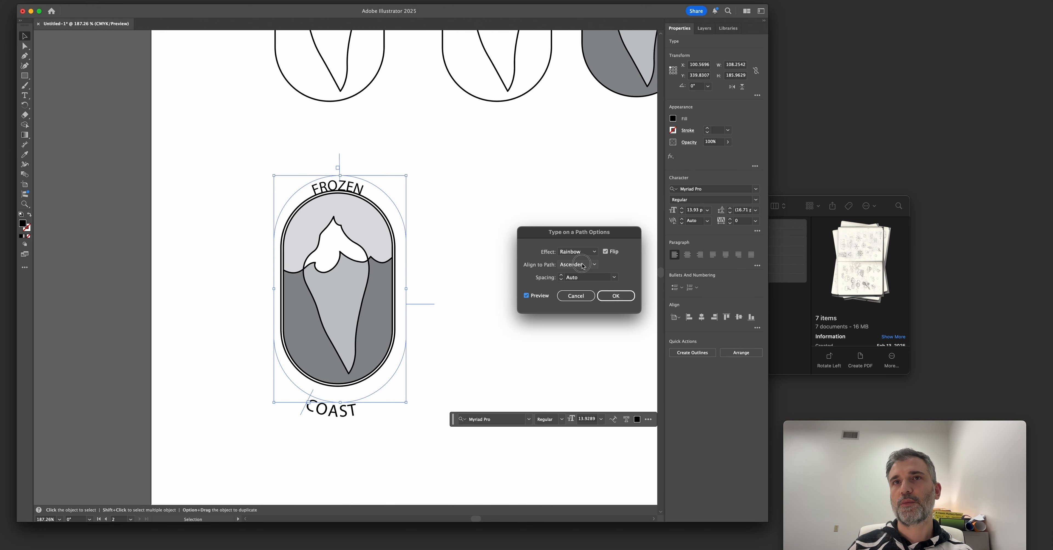
click(578, 265)
click(580, 290)
click(578, 265)
click(575, 301)
click(573, 266)
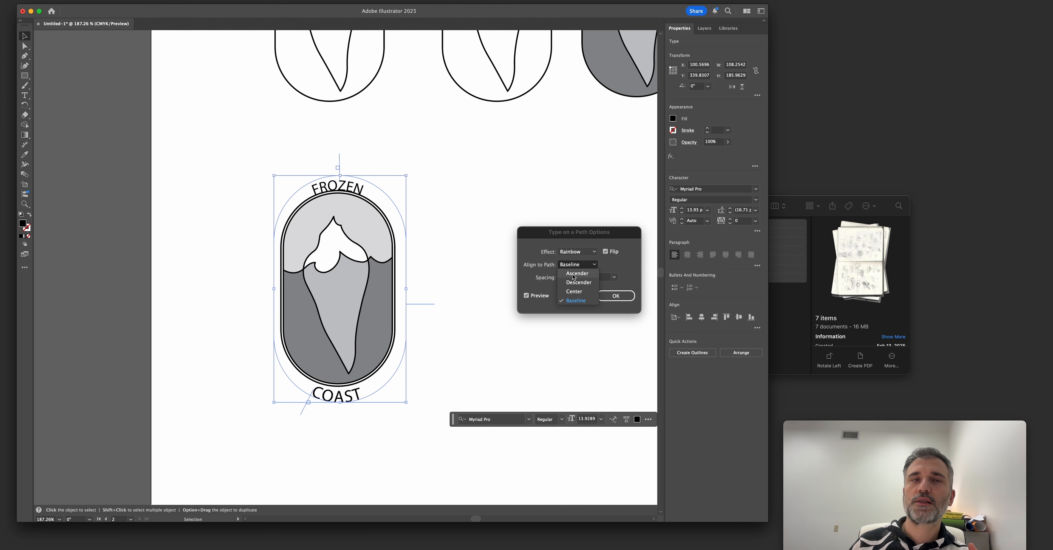
click(573, 274)
click(579, 265)
click(577, 289)
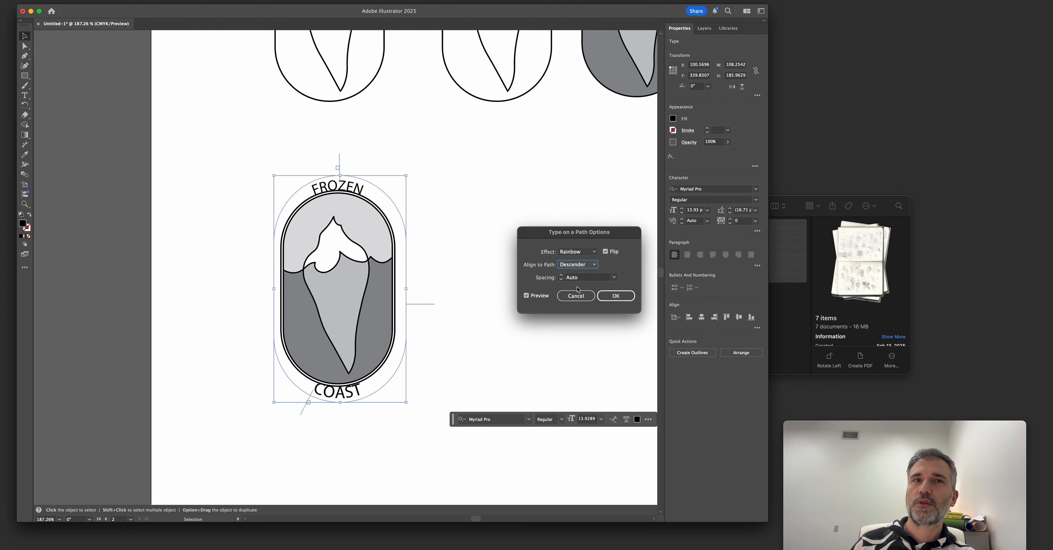
click(576, 264)
click(576, 301)
Align the COAST text to its path by Ascender and apply the Type on a Path options.
click(575, 265)
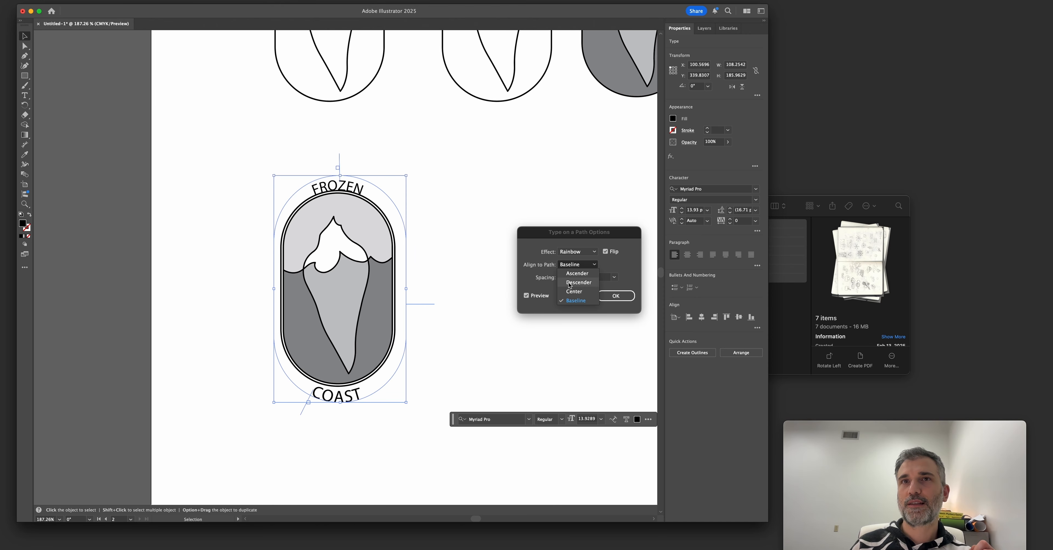
click(574, 273)
click(611, 296)
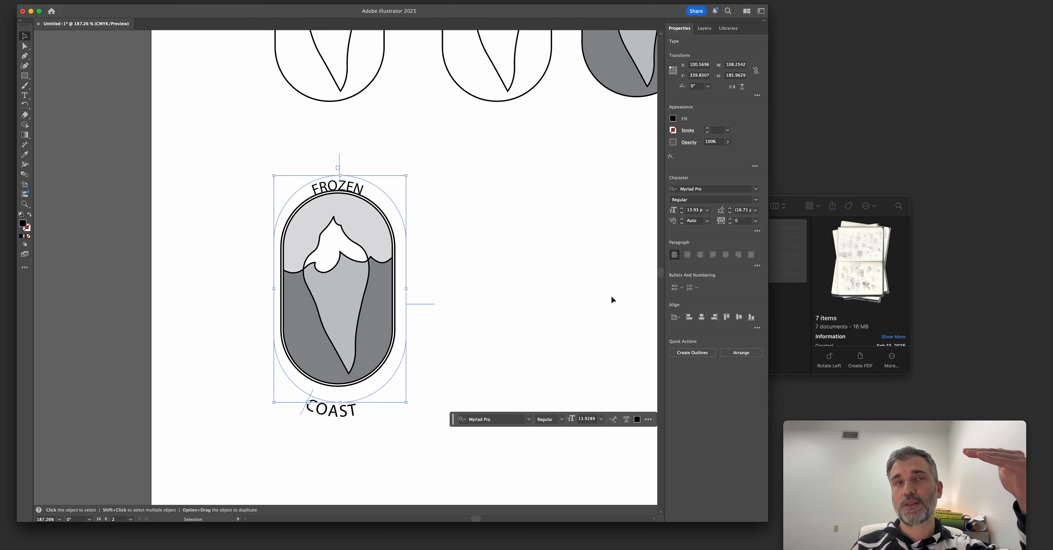
click(521, 294)
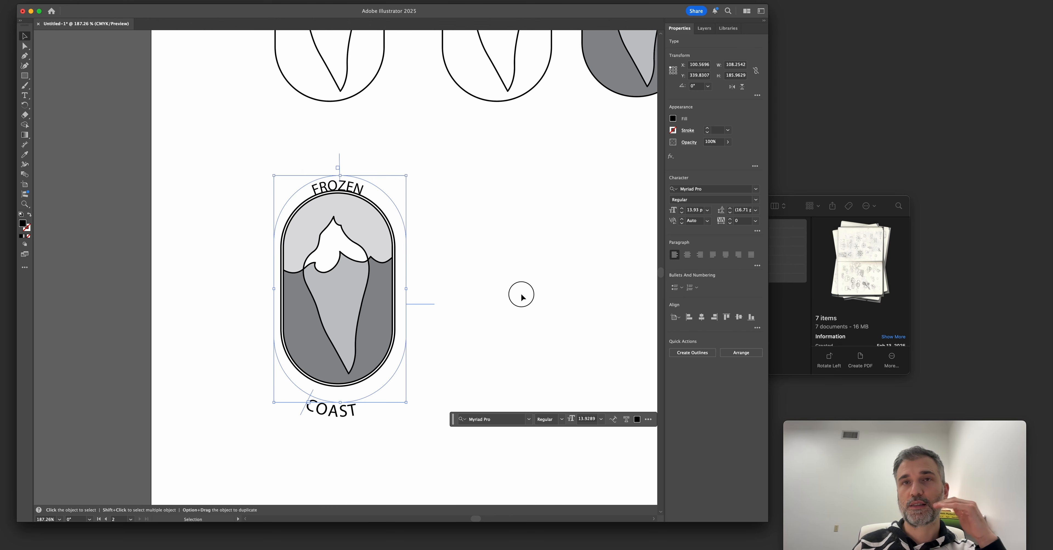
Add a large sample letter d, about 82 pt, beside the badge and place a horizontal guide at its ascender height.
scroll(525, 291, right, 5)
key(t)
click(435, 276)
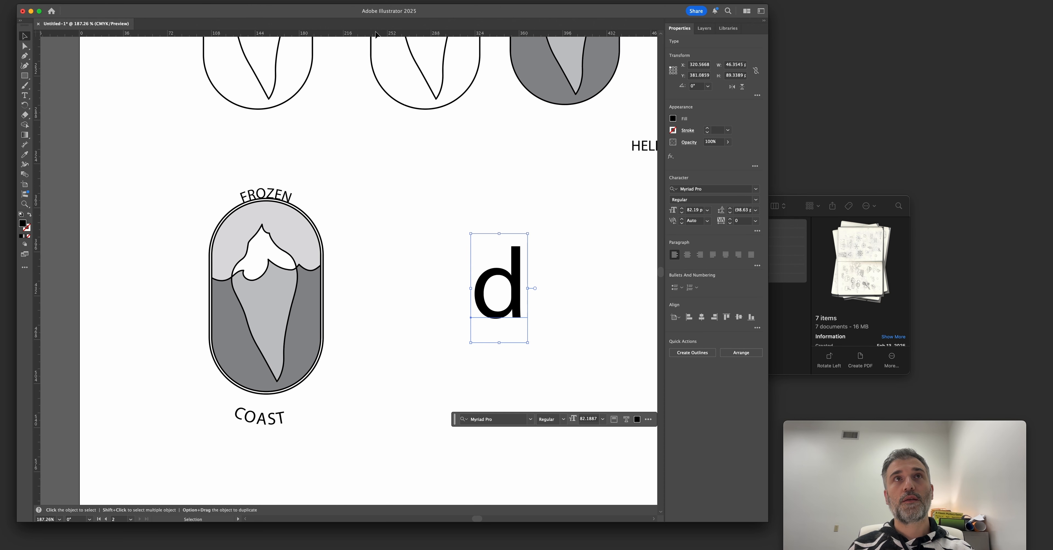
drag(383, 34, 548, 248)
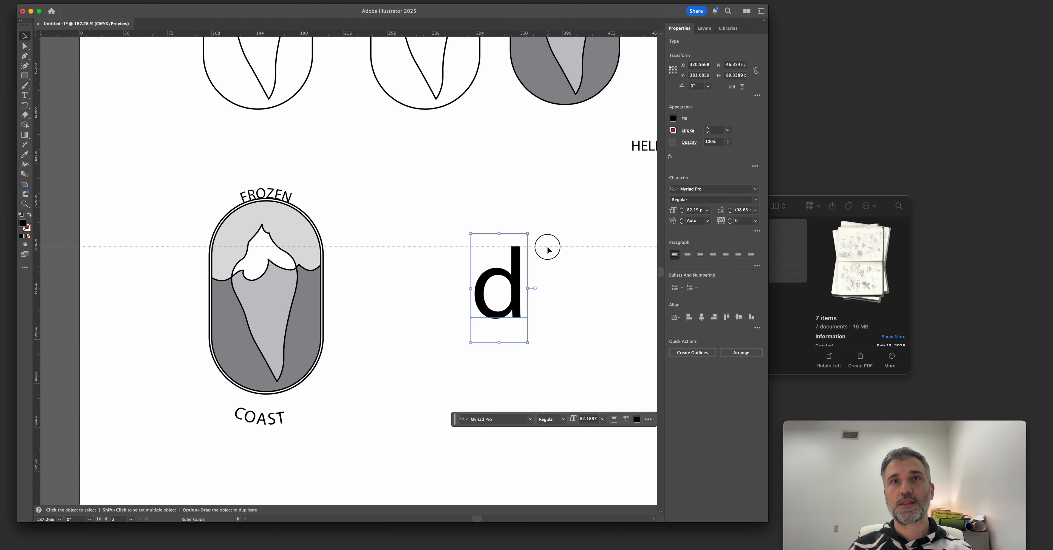
Add a matching capital A in front of the sample d and place a horizontal guide at its cap height.
key(t)
click(411, 275)
text(C)
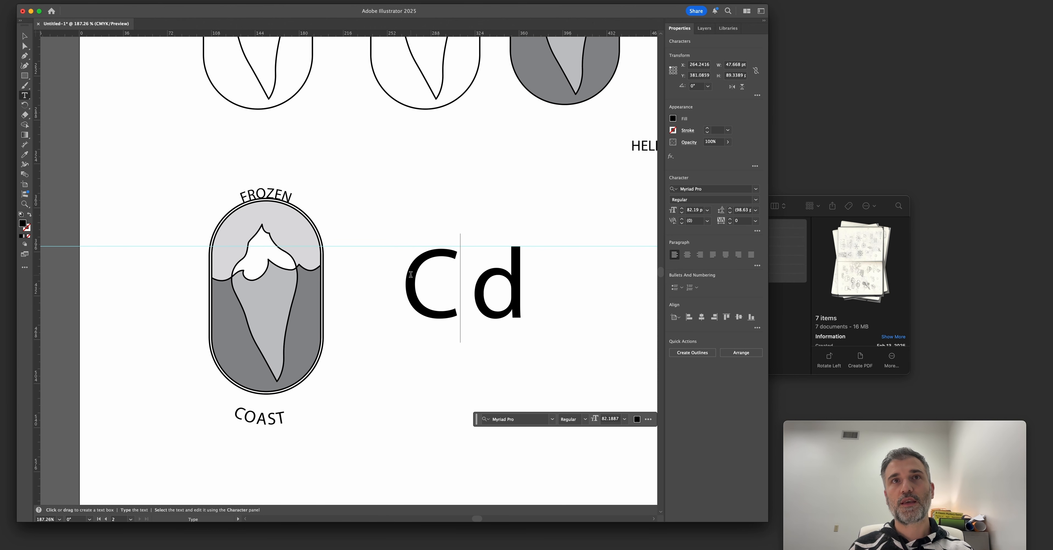
double_click(411, 275)
text(A)
key(Escape)
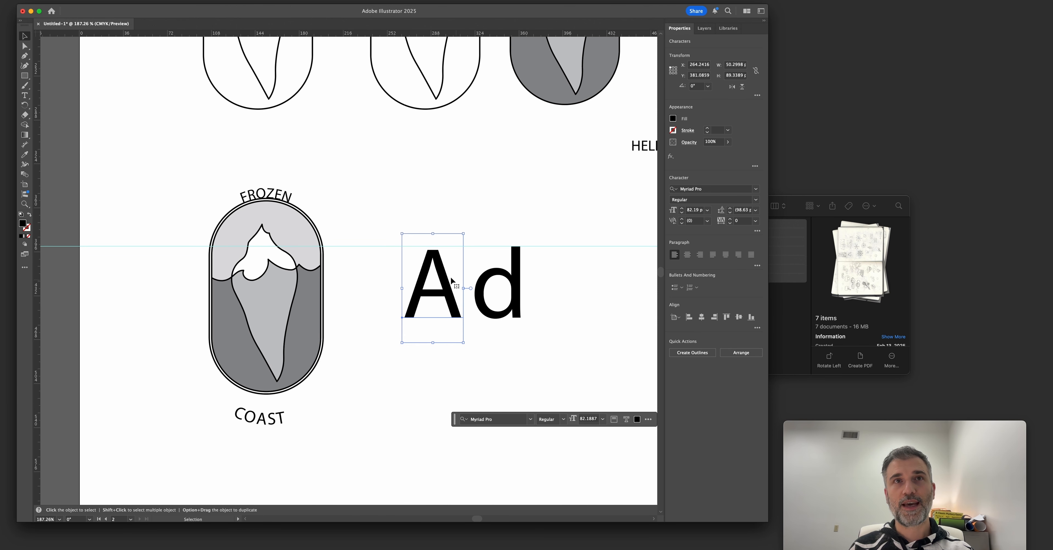
drag(337, 36, 515, 249)
Copy the sample A to after the d, change the copy to x, and add guides at the x-height and baseline.
scroll(531, 279, right, 3)
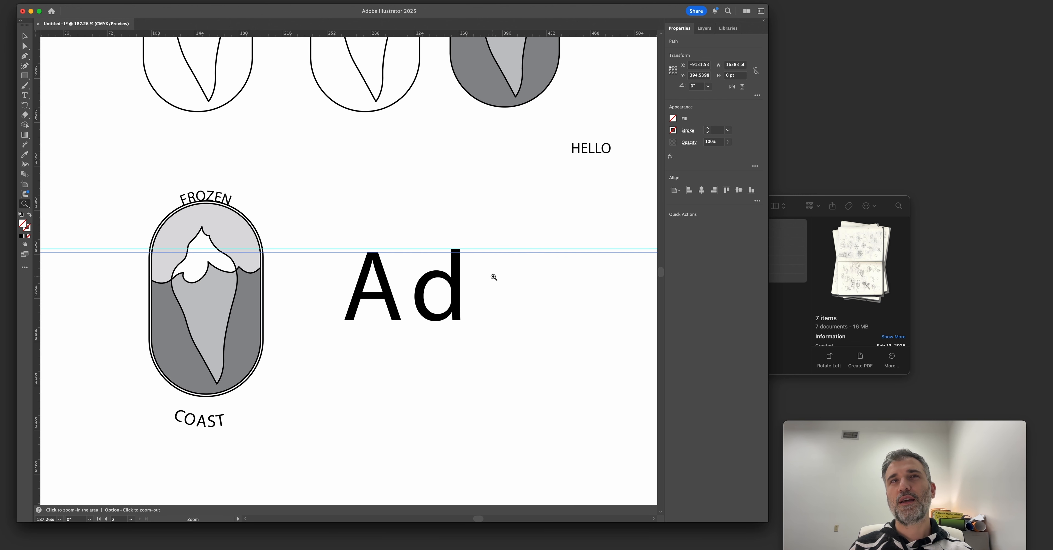
scroll(492, 275, up, 3)
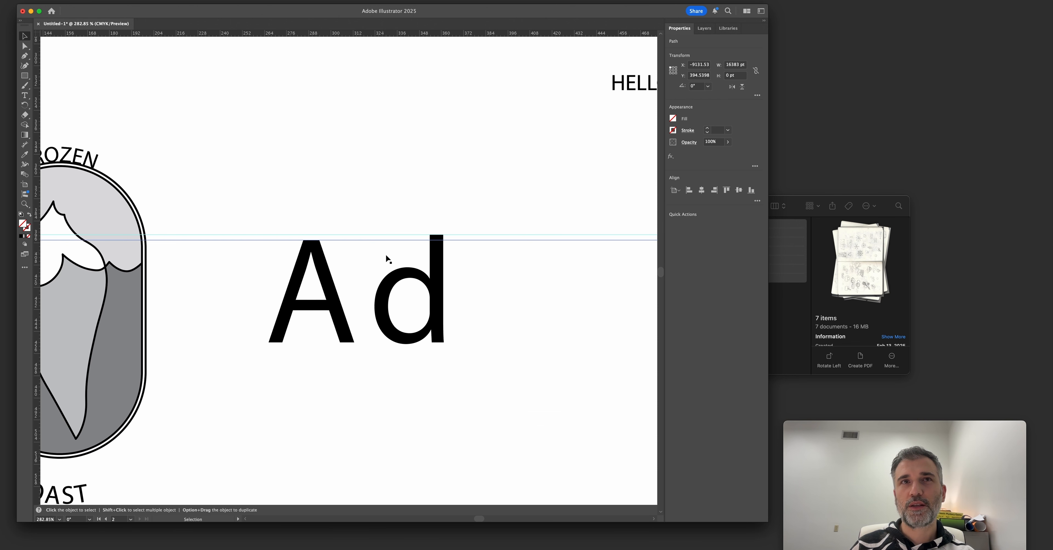
drag(307, 293, 499, 302)
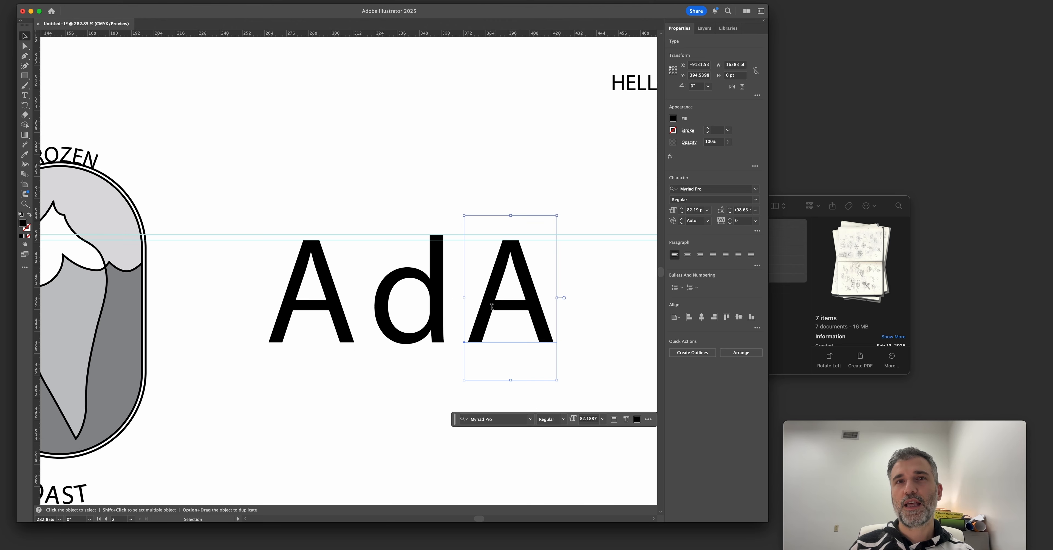
double_click(532, 308)
text(x)
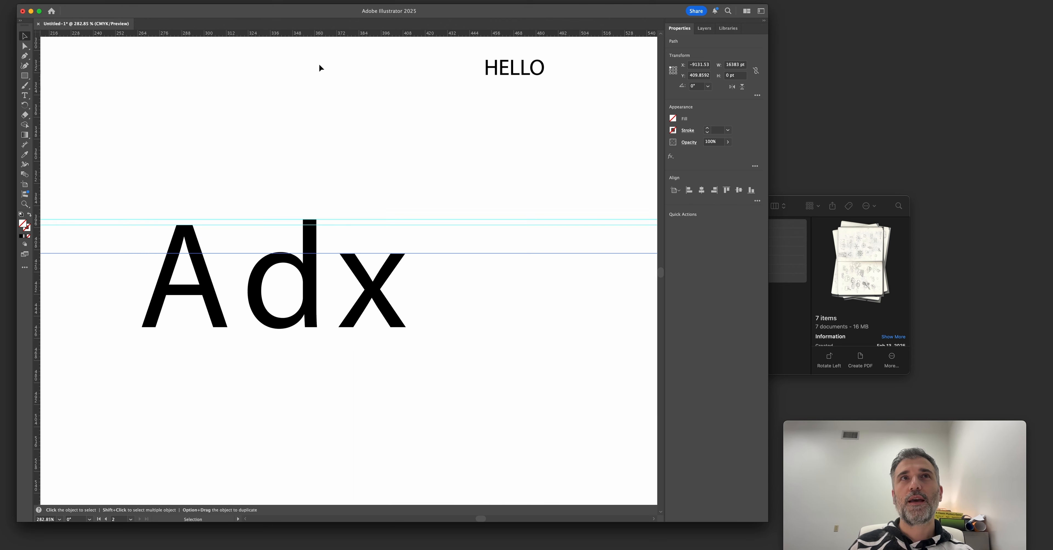
drag(310, 34, 473, 326)
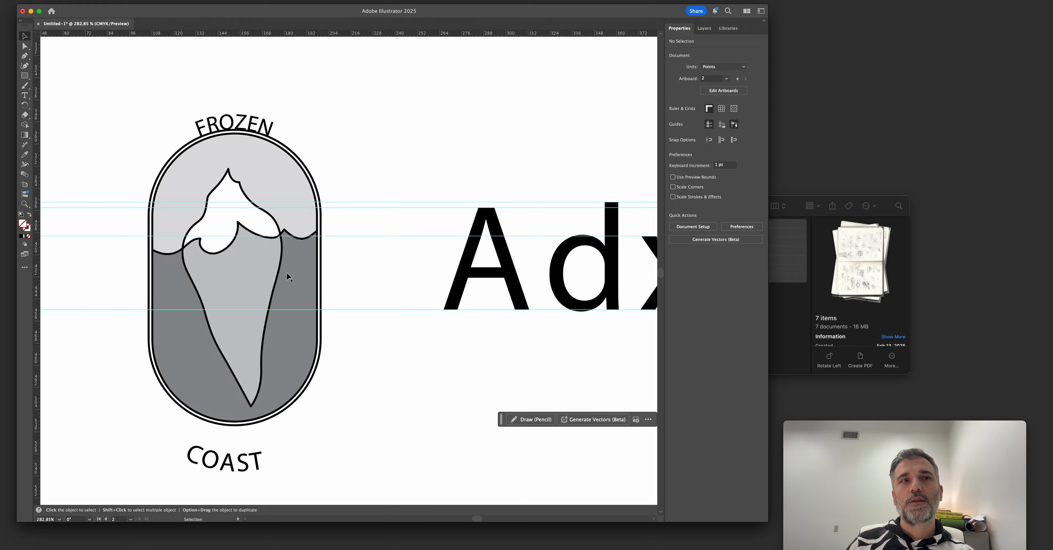
Scale the COAST text path down to about 93 × 159 pt so the word hugs the badge's bottom curve.
click(235, 460)
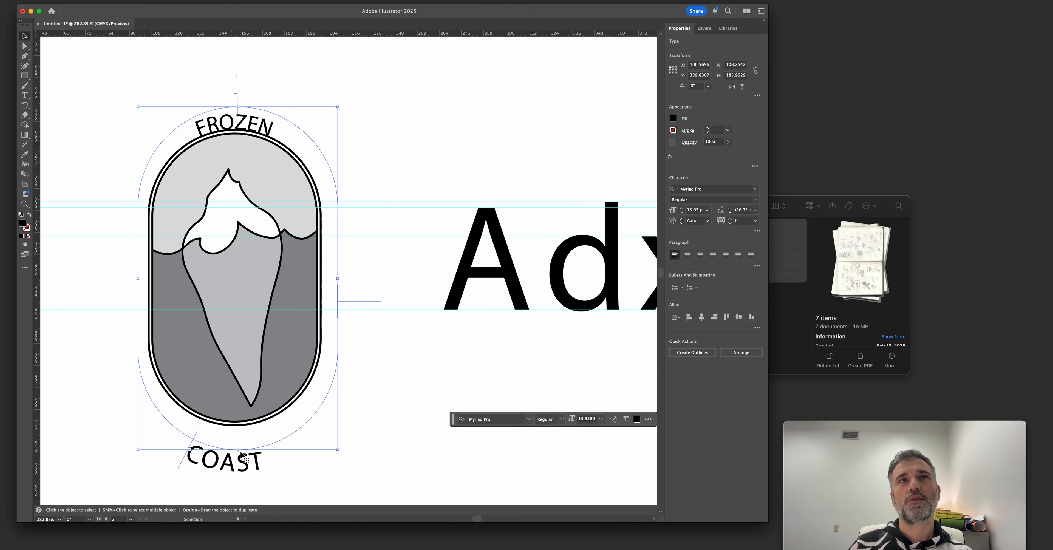
drag(337, 449, 322, 438)
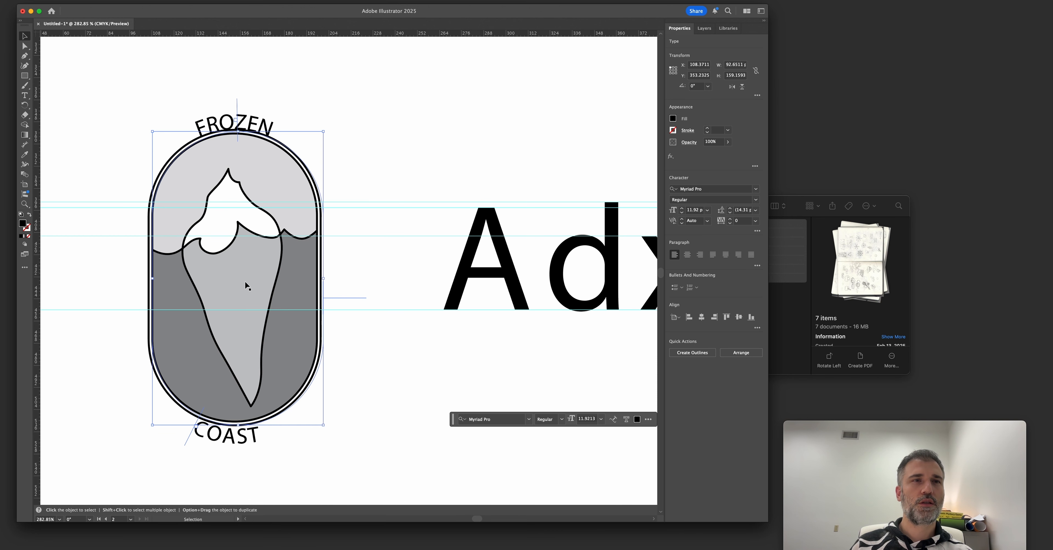
Delete the COAST and FROZEN path texts from around the badge, checking in Outline view.
key(Delete)
click(301, 395)
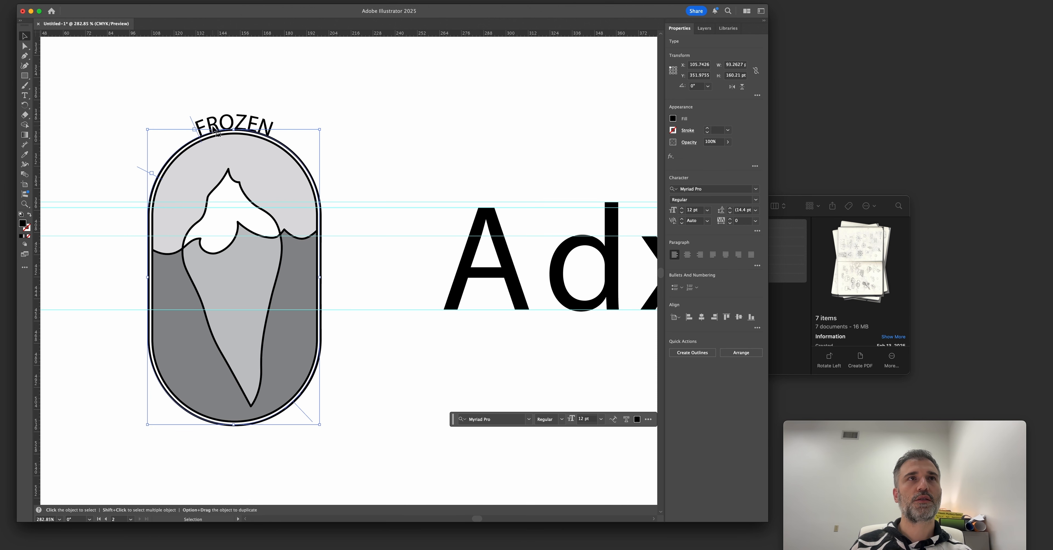
key(super+y)
drag(242, 124, 422, 131)
key(Delete)
key(super+y)
click(288, 150)
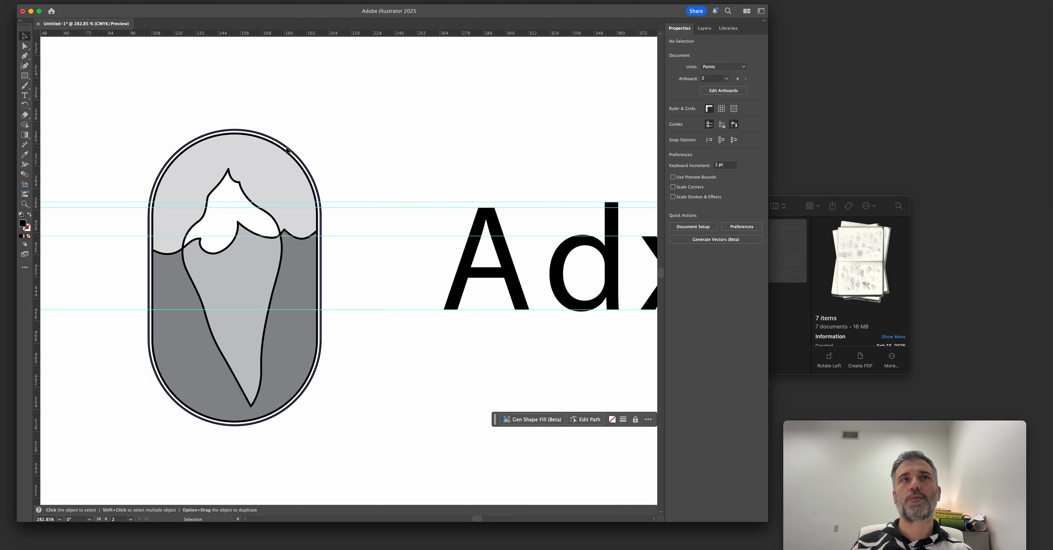
Delete the A, d and x sample letters together with the horizontal guides.
scroll(352, 170, down, 3)
drag(373, 181, 318, 207)
drag(341, 173, 515, 302)
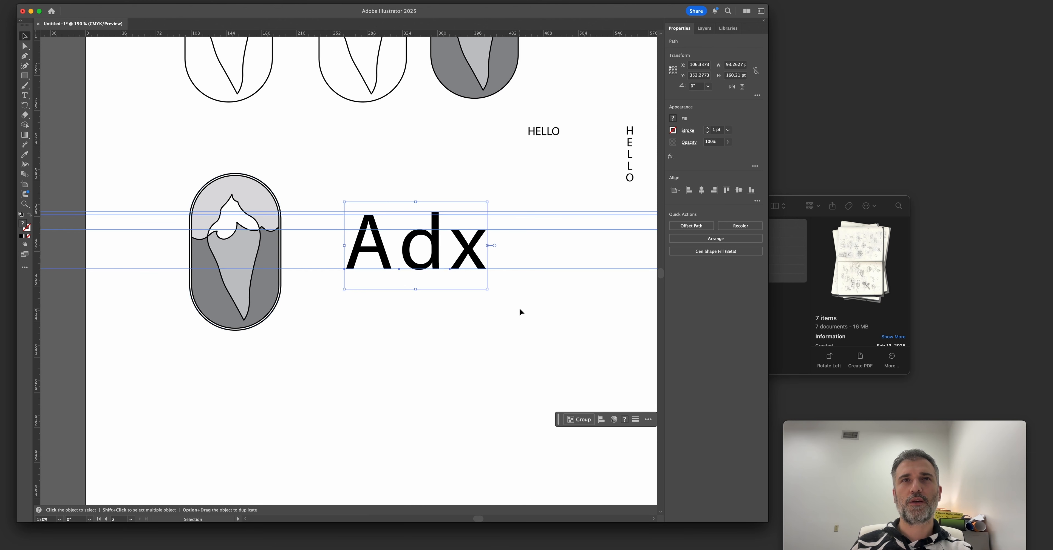
key(Delete)
Use the Type on a Path tool to set FROZEN on the badge's outer capsule, starting at its top center.
scroll(301, 214, up, 5)
click(336, 166)
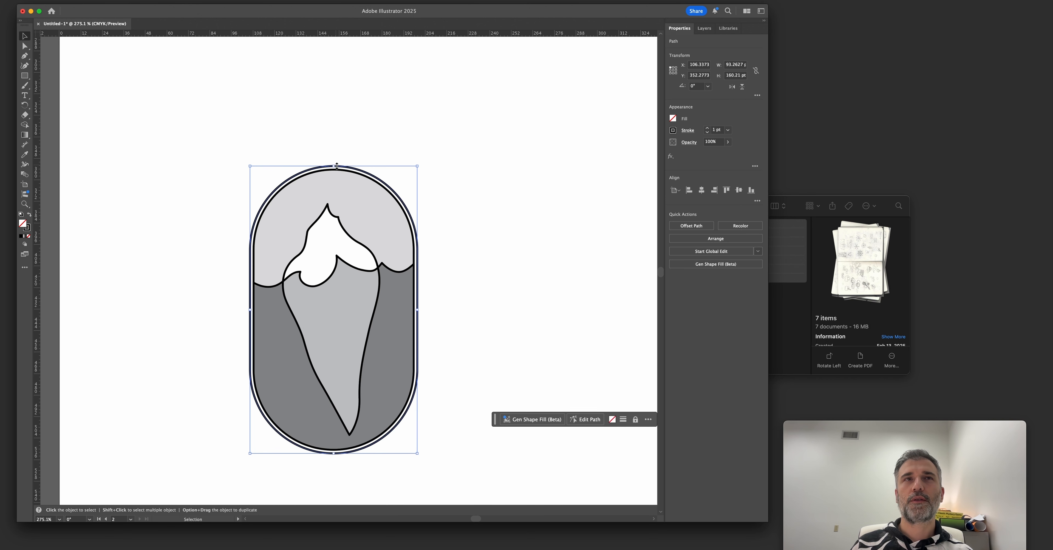
key(t)
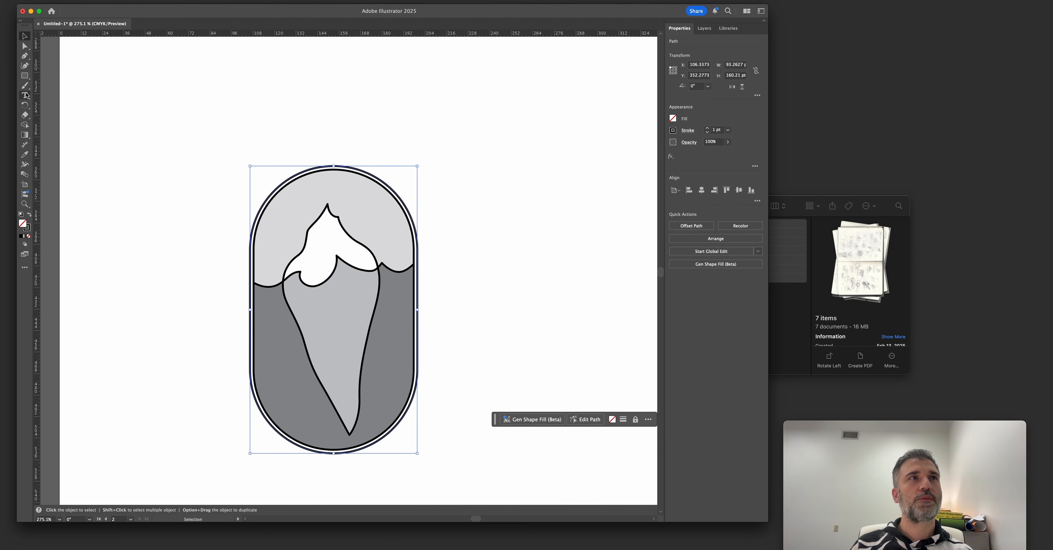
click(23, 95)
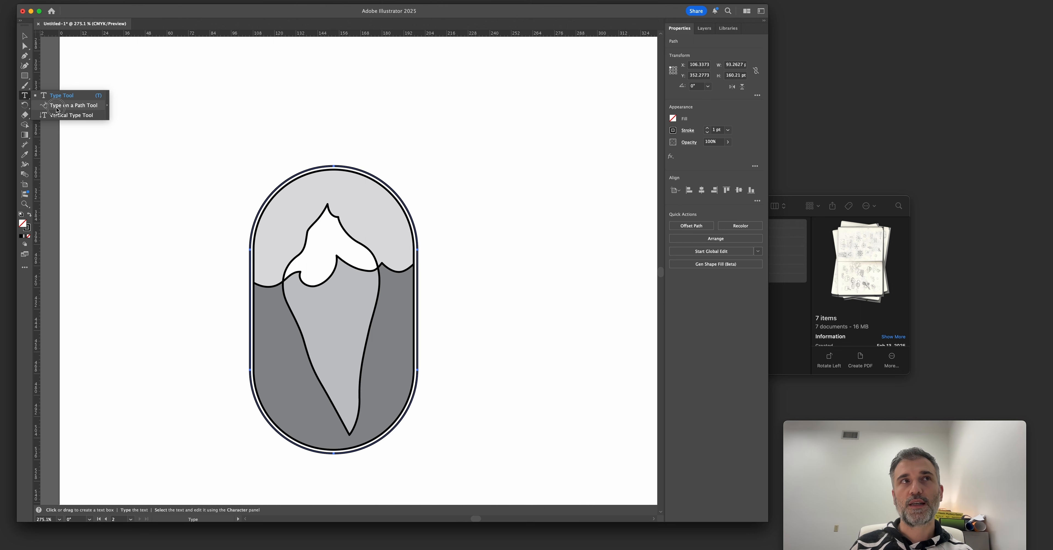
click(59, 107)
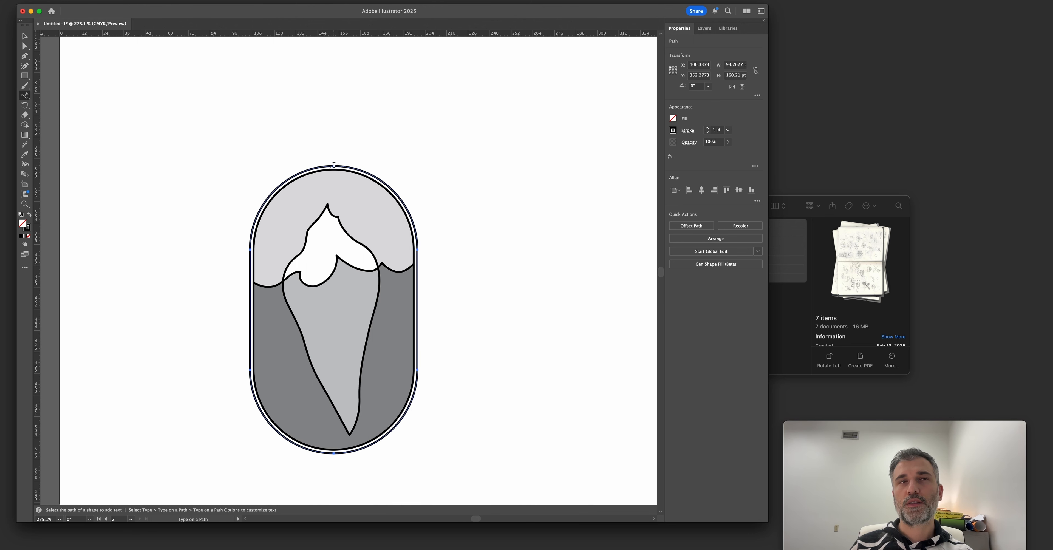
scroll(334, 165, up, 2)
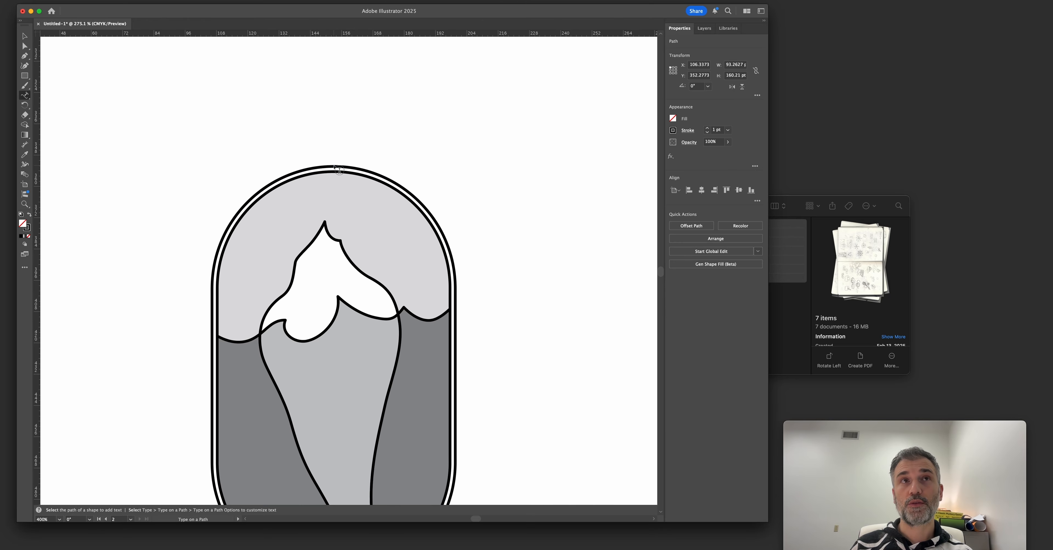
scroll(334, 167, up, 2)
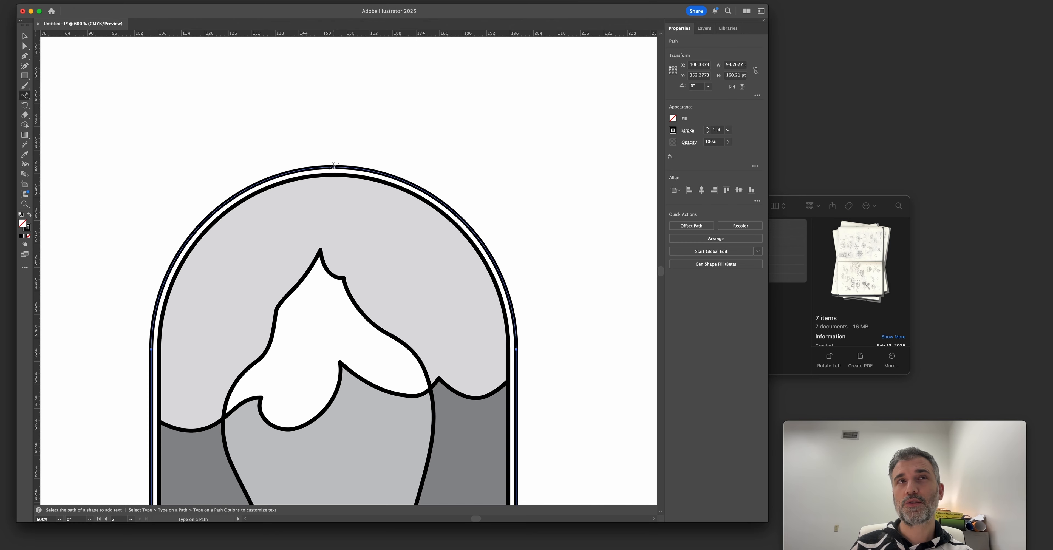
click(334, 165)
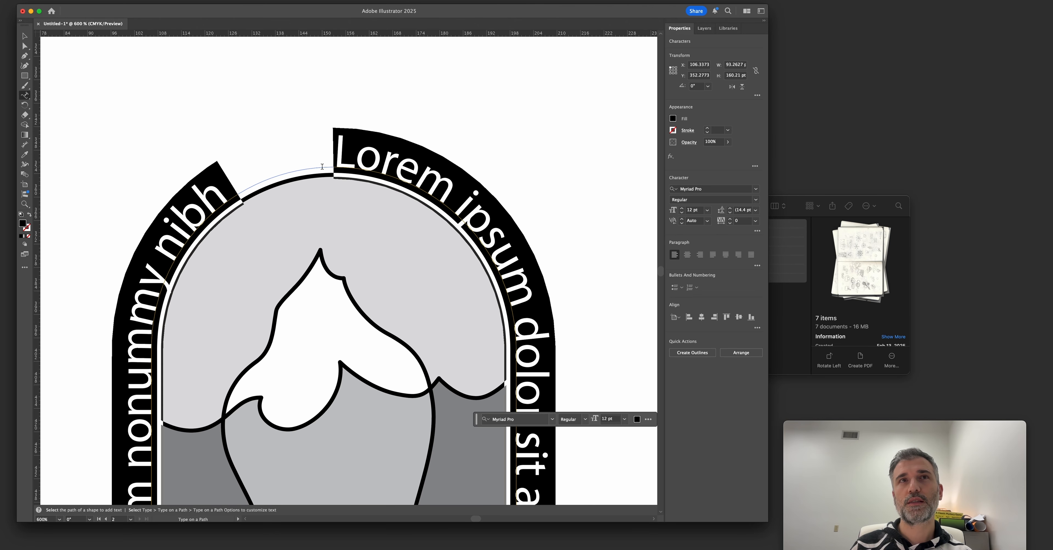
text(FR)
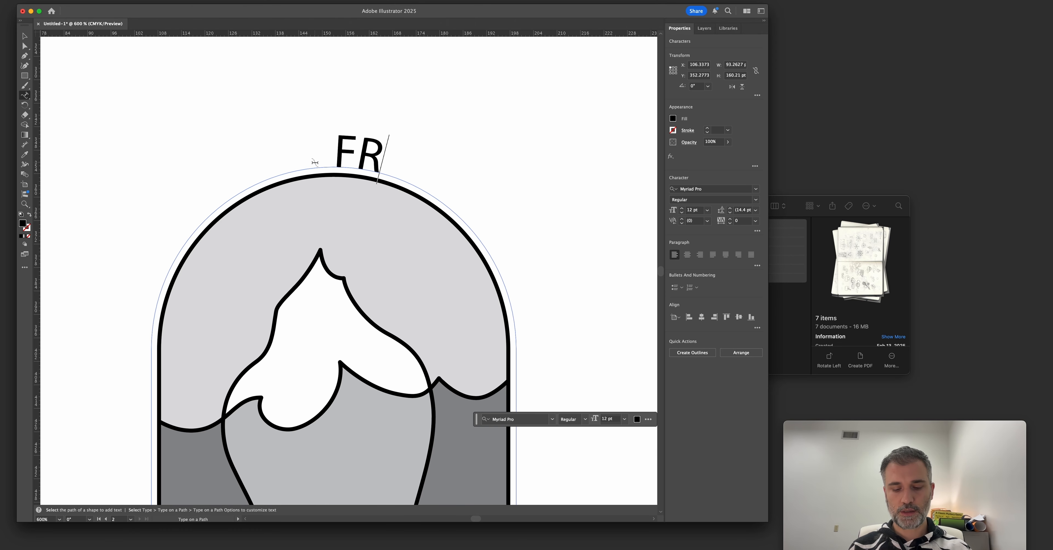
text(OZEN)
key(Escape)
Center-align the FROZEN text and adjust its path brackets until the word is centered over the badge's top curve.
scroll(314, 163, down, 2)
click(687, 254)
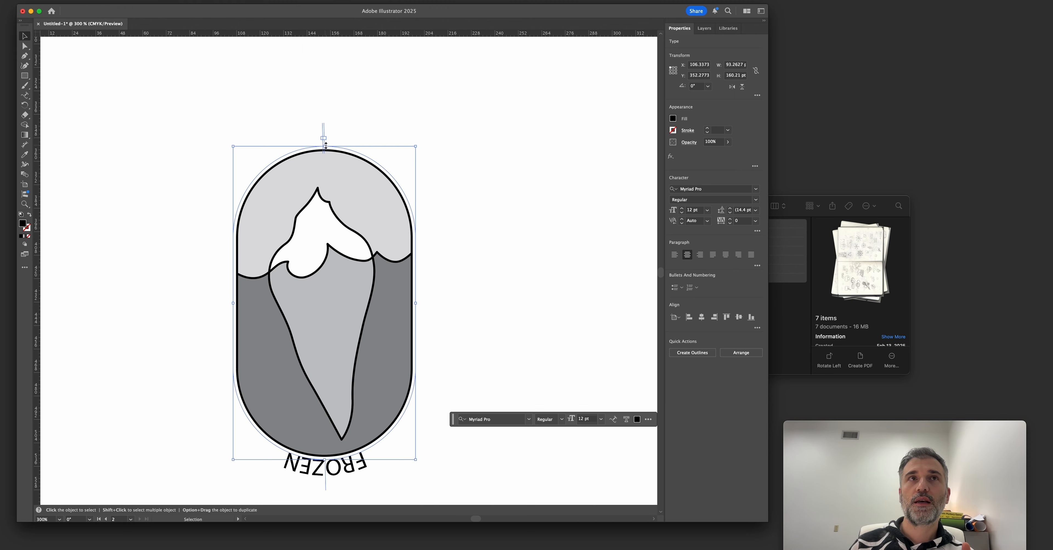
drag(327, 141, 323, 435)
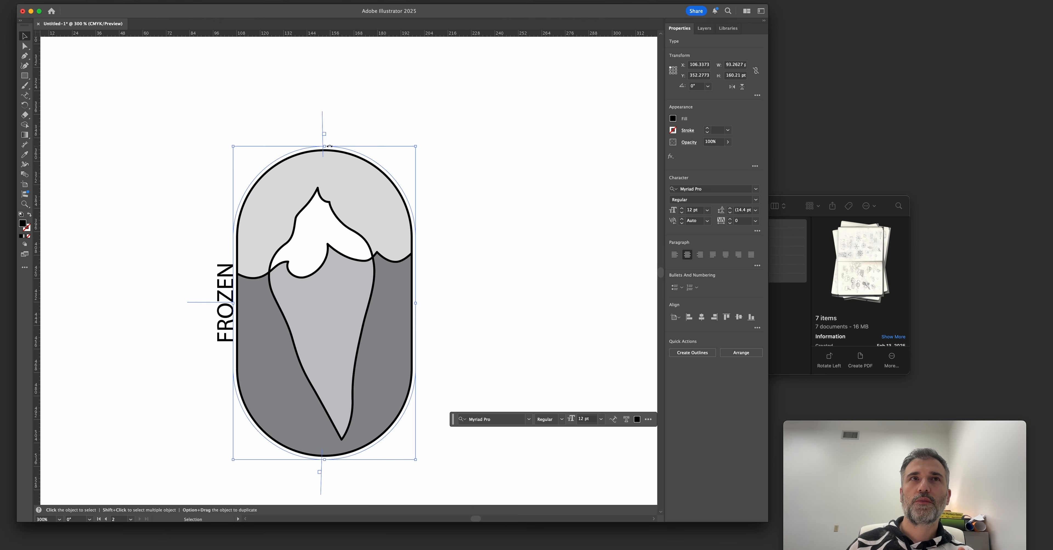
drag(323, 131, 323, 404)
key(super+z)
click(212, 121)
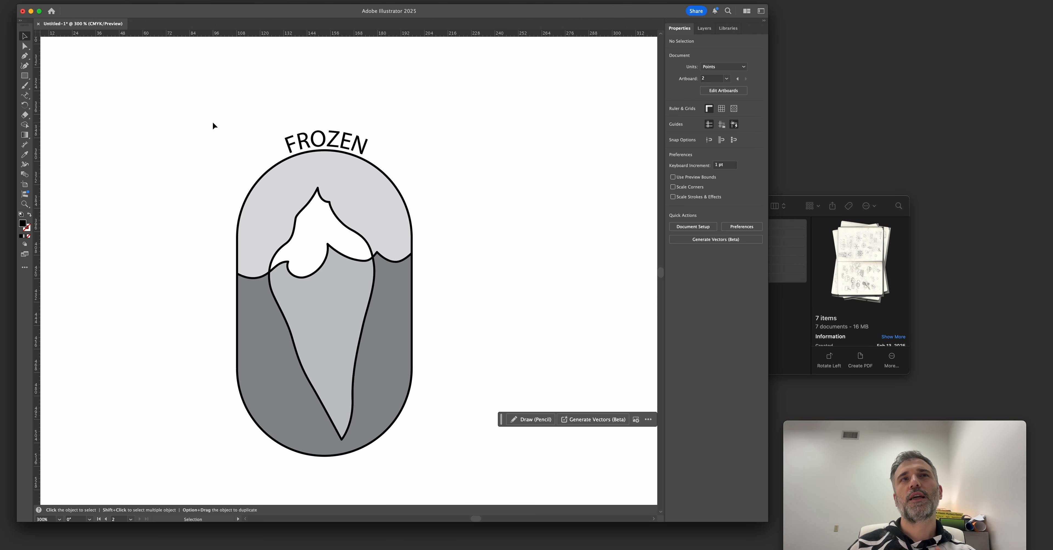
Raise the FROZEN path text's font size to 21 pt.
click(325, 148)
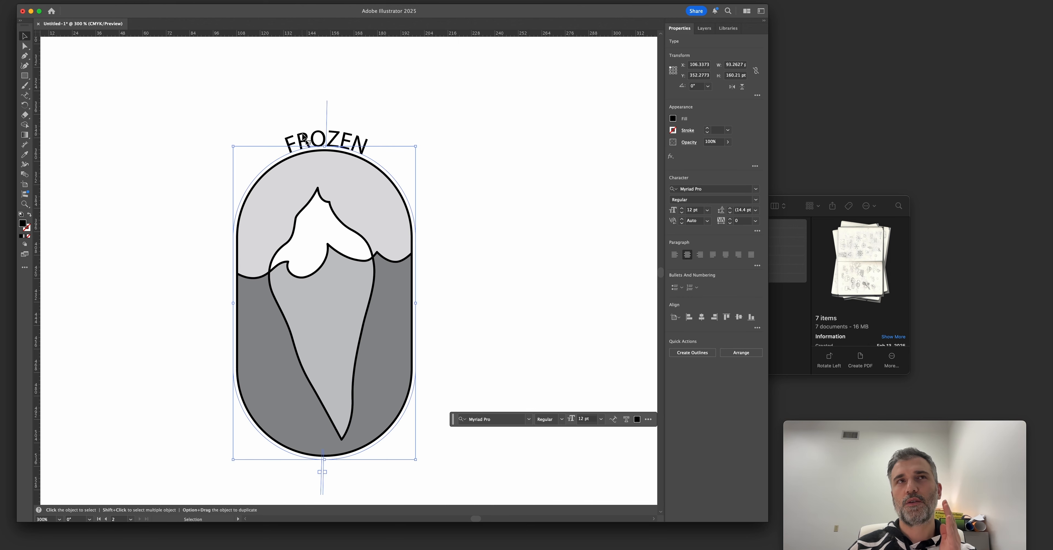
click(681, 208)
click(681, 208)
click(682, 208)
click(682, 208)
click(682, 212)
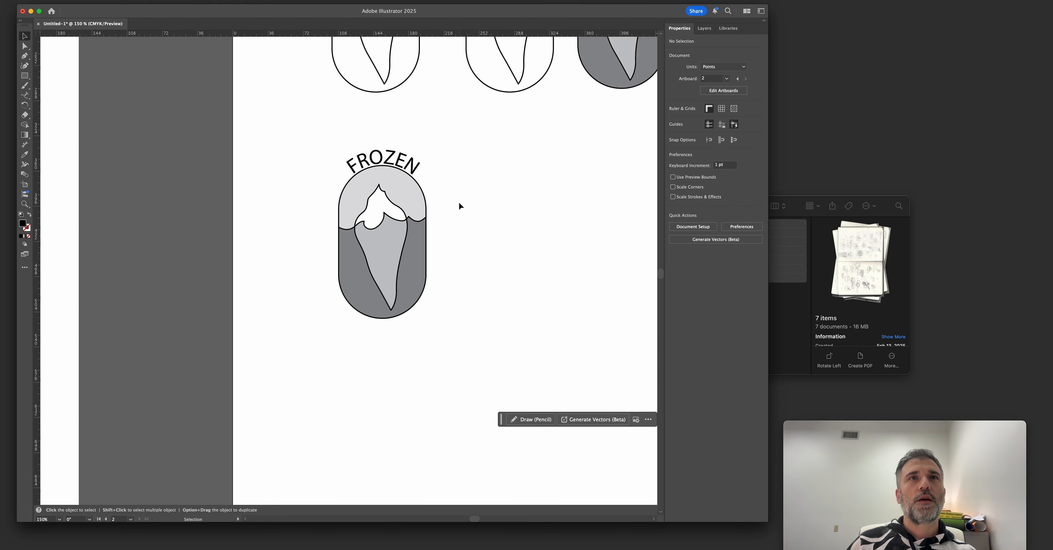
scroll(458, 201, up, 1)
drag(458, 204, 441, 178)
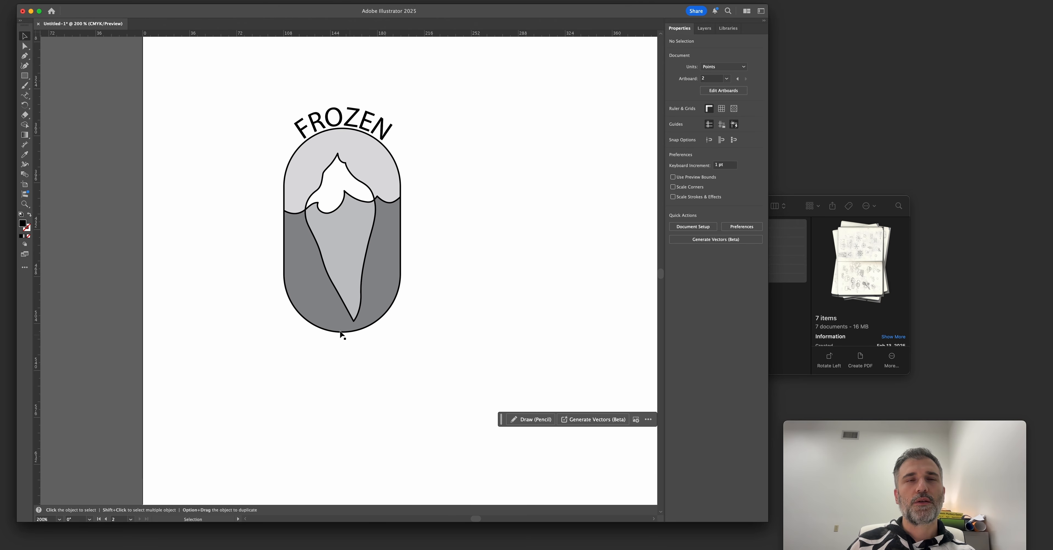
Duplicate the FROZEN path text in place and replace the copy's wording with COAST.
click(318, 117)
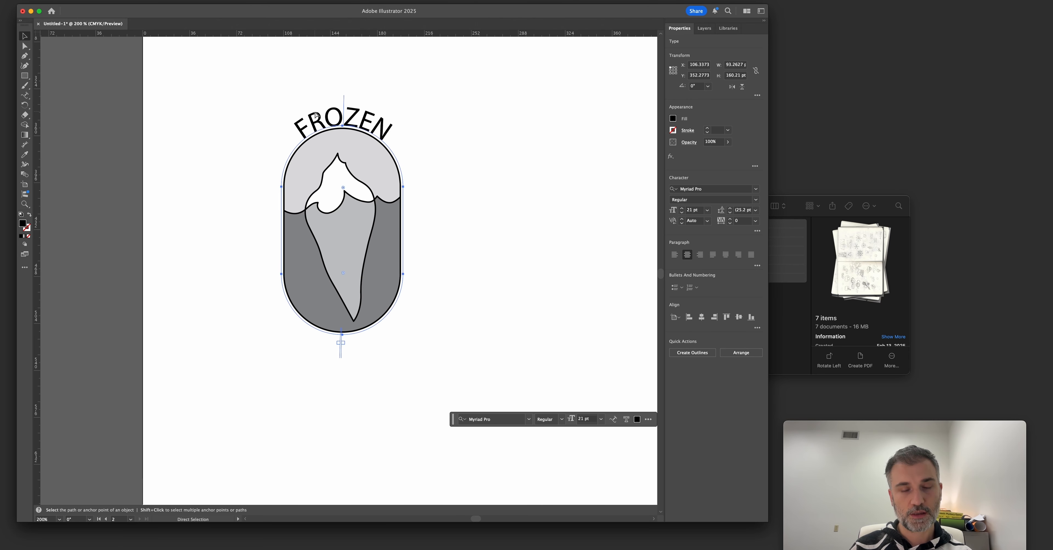
key(super)
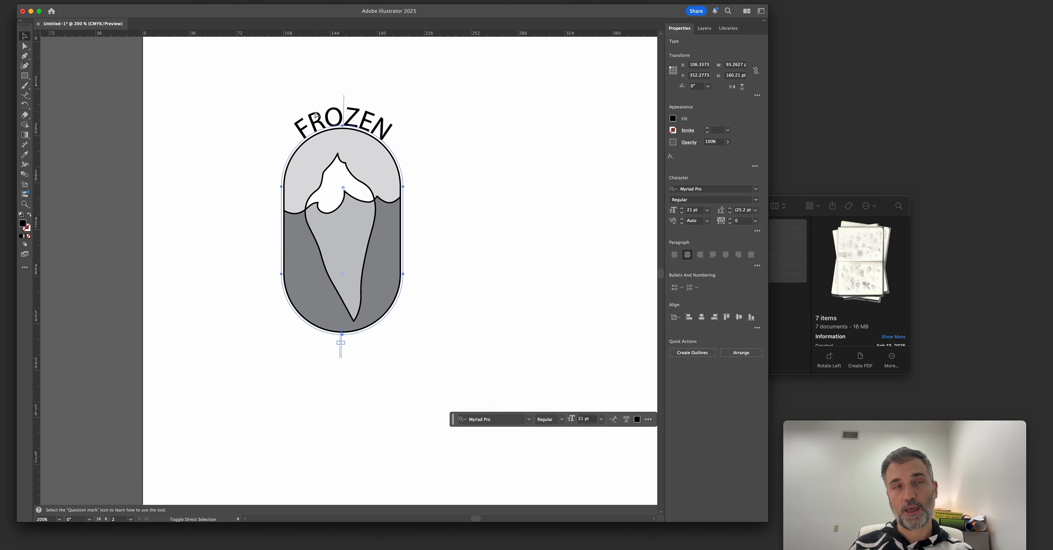
click(318, 116)
double_click(318, 117)
drag(317, 126, 393, 122)
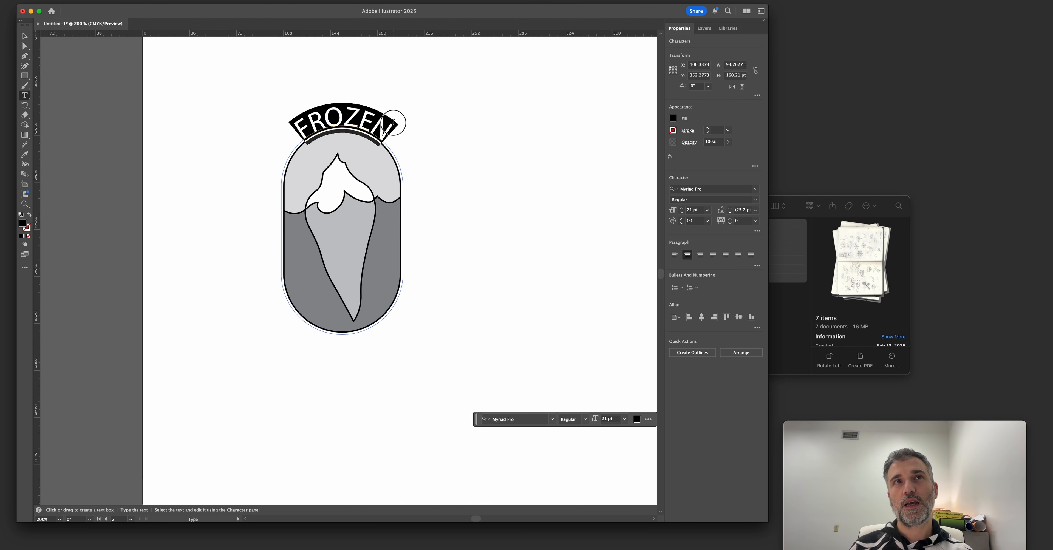
text(COAST)
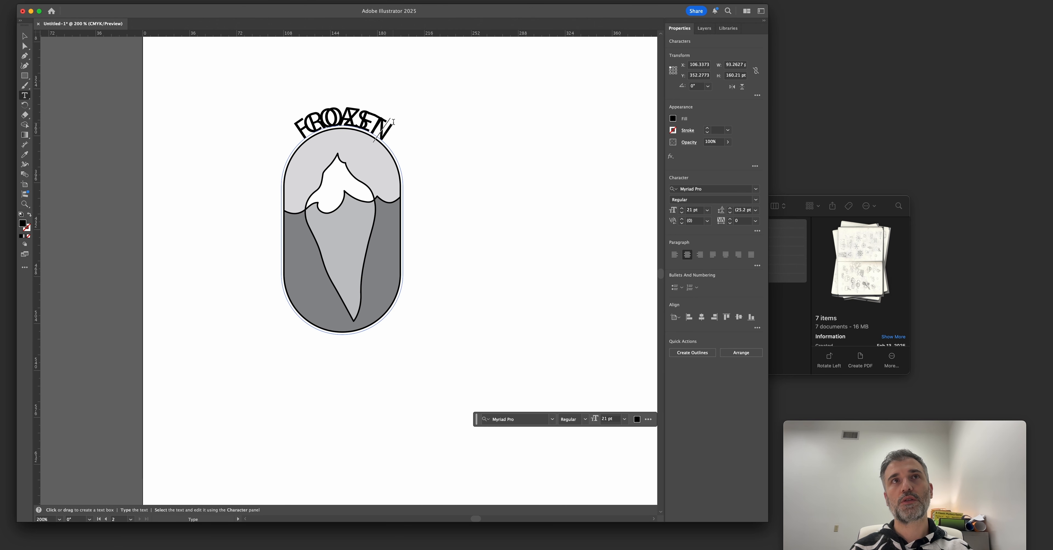
key(Escape)
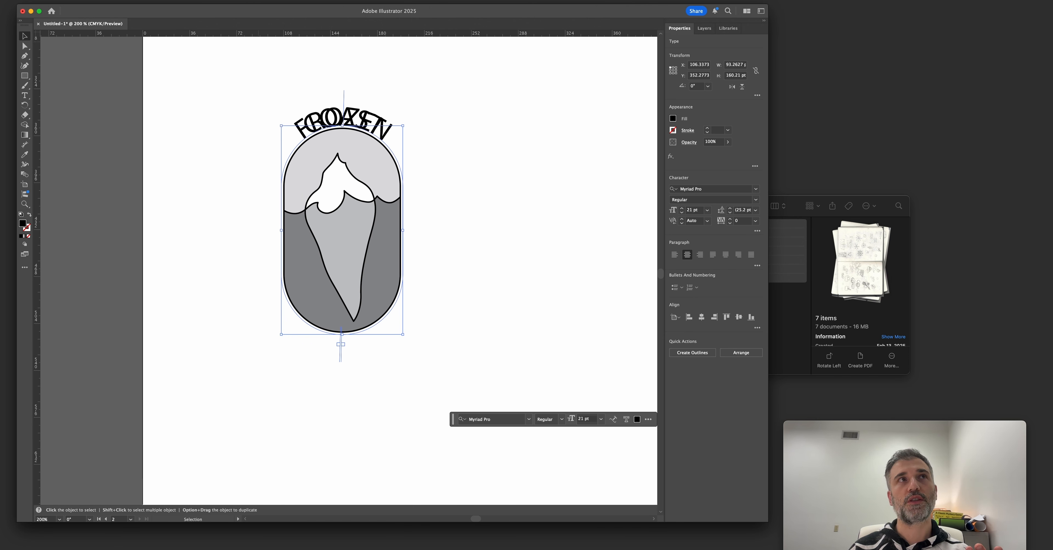
Flip the COAST path text, align it to the path by Ascender, and move it around to the badge's bottom curve.
click(119, 0)
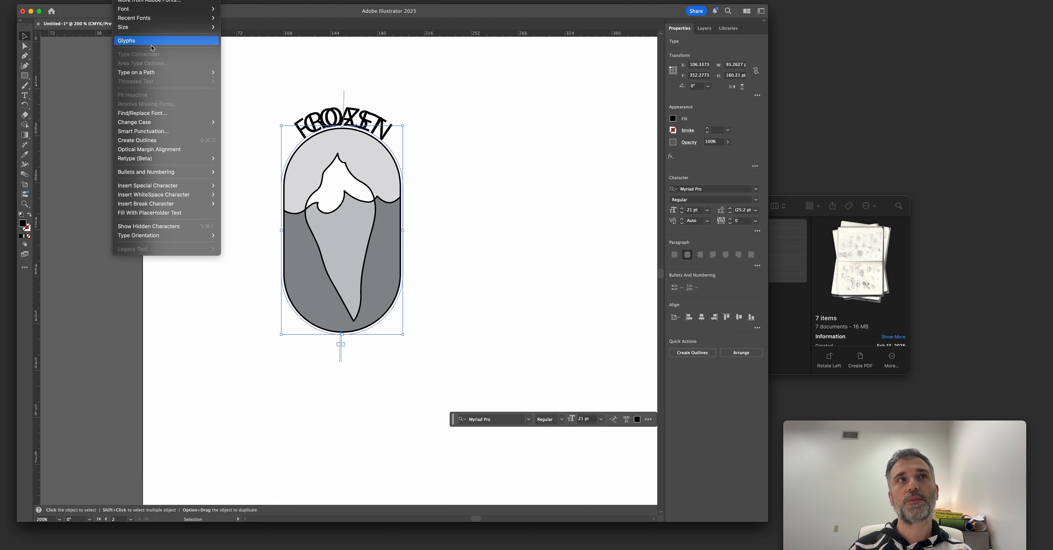
mouse_move(178, 73)
click(272, 122)
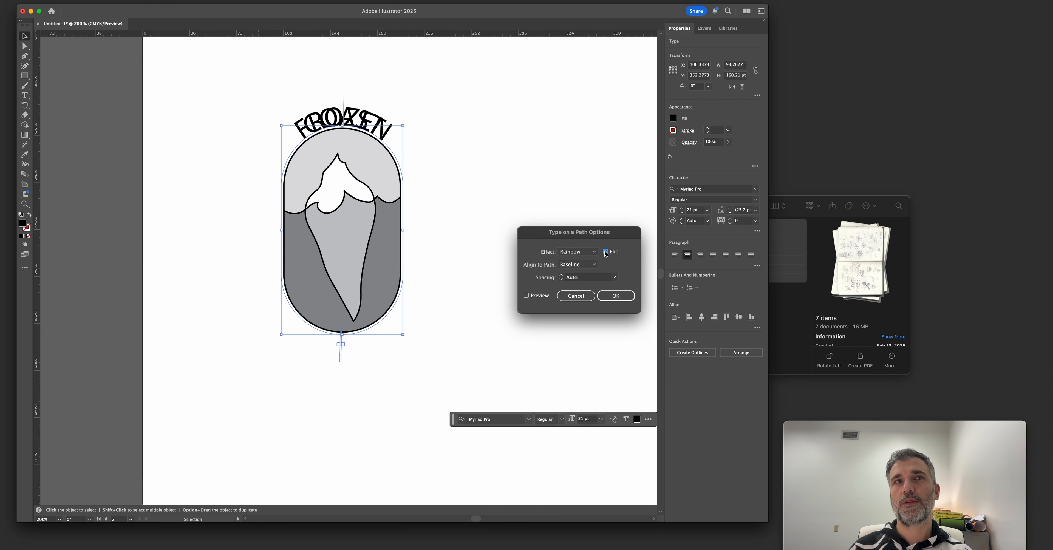
click(606, 252)
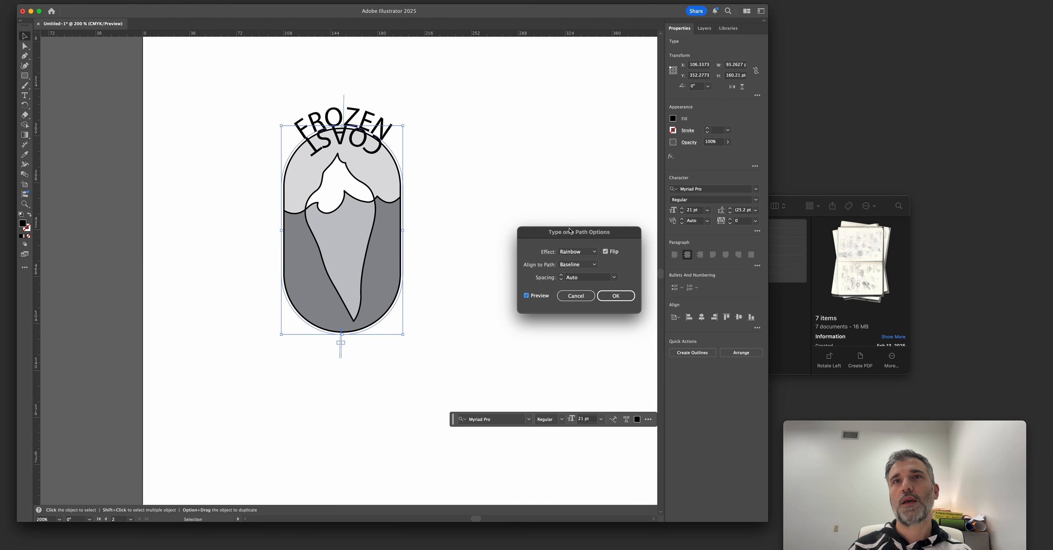
click(587, 265)
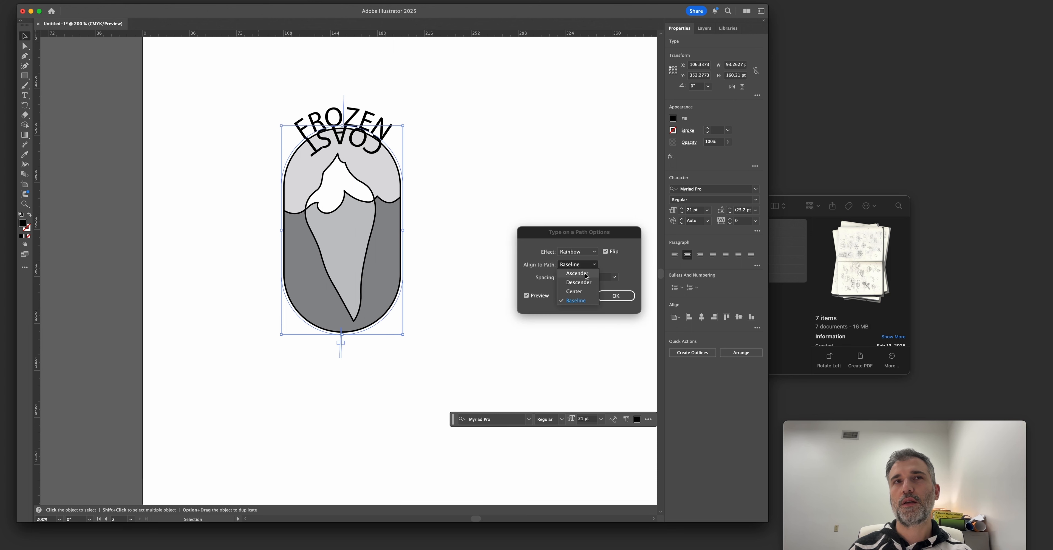
click(586, 276)
key(Return)
drag(342, 349, 338, 101)
key(super+z)
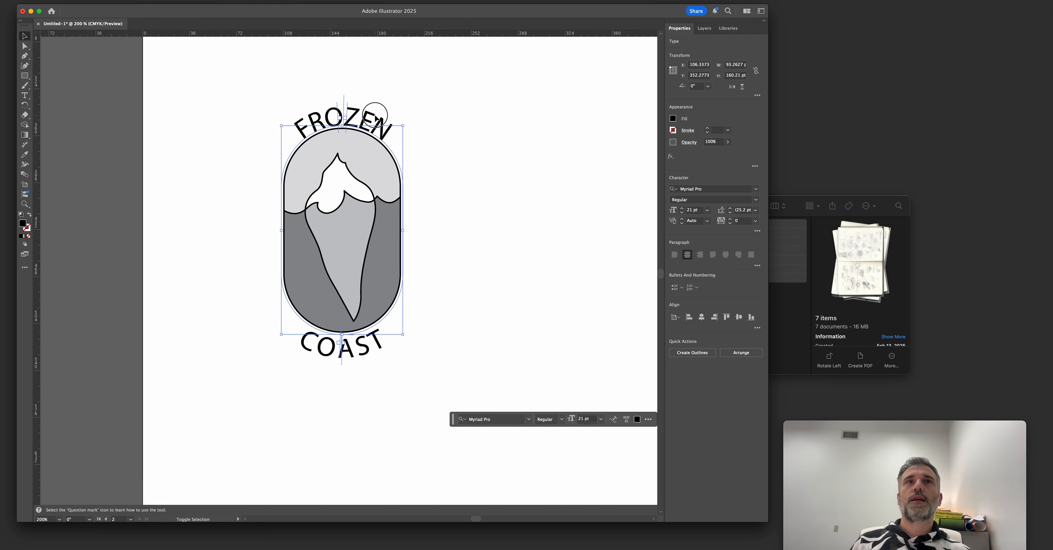
Examine how the FROZEN and COAST path texts sit around the badge outline, selecting them together and separately.
shift+click(374, 115)
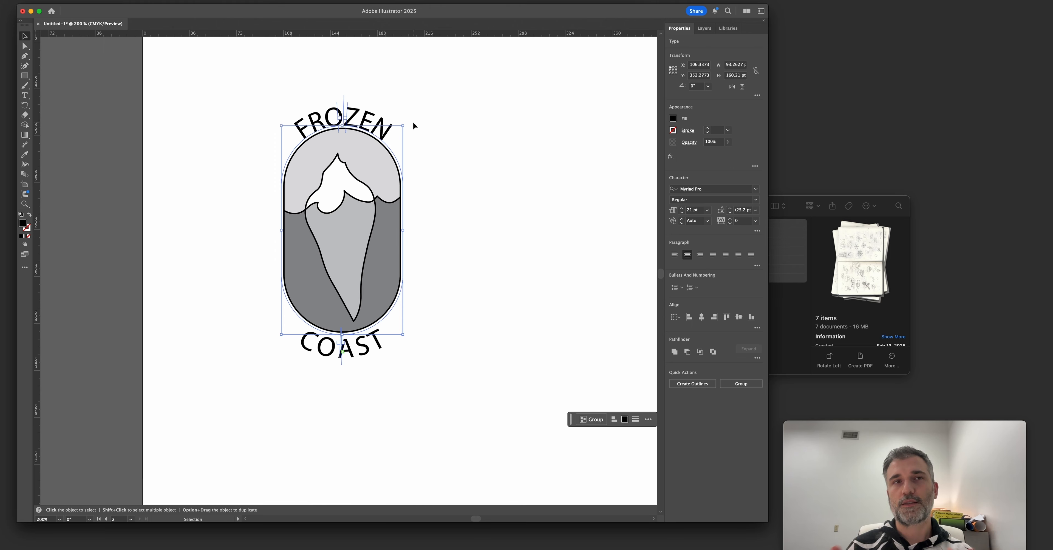
drag(428, 121, 459, 138)
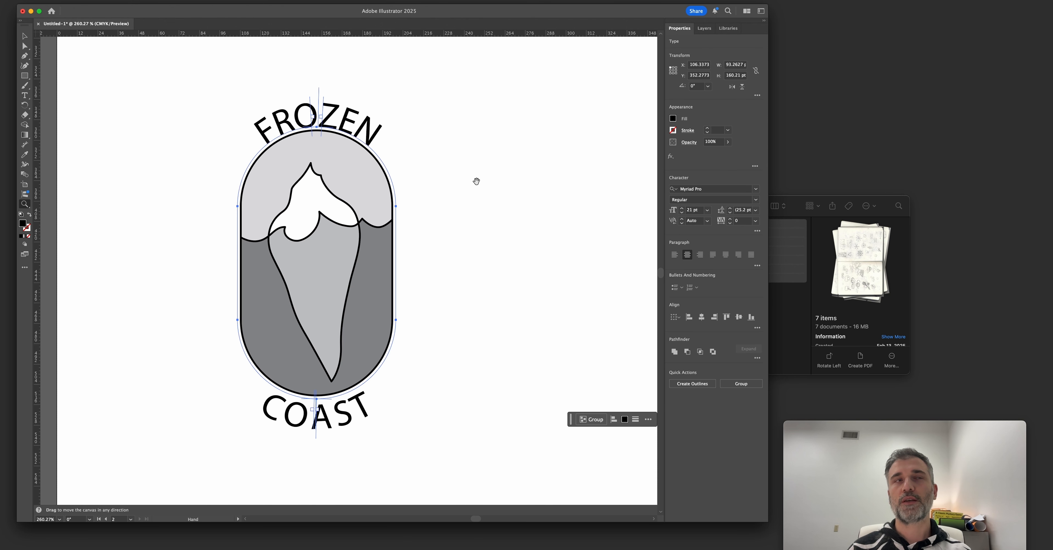
drag(475, 181, 422, 192)
click(353, 374)
click(290, 426)
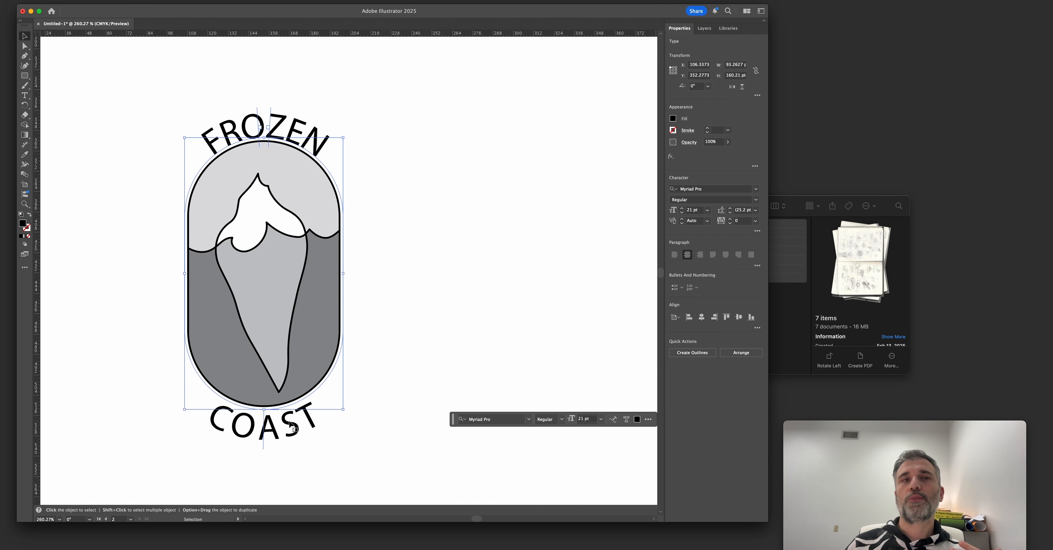
shift+click(293, 129)
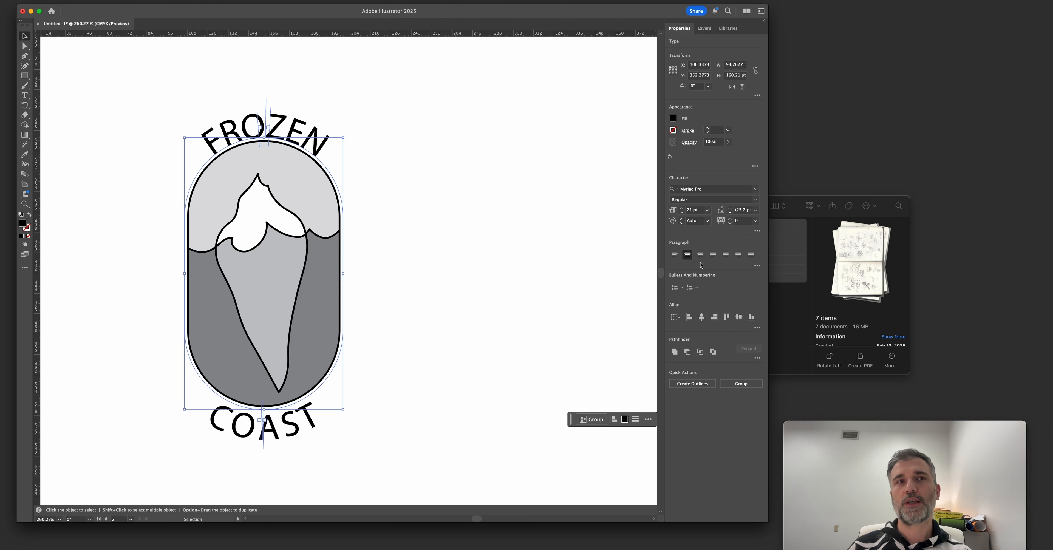
click(319, 421)
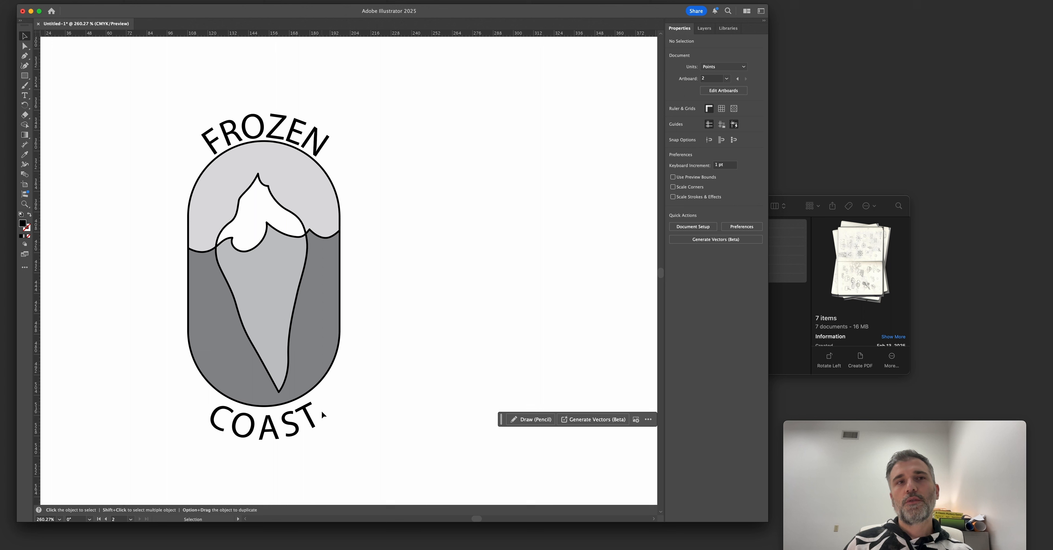
click(299, 407)
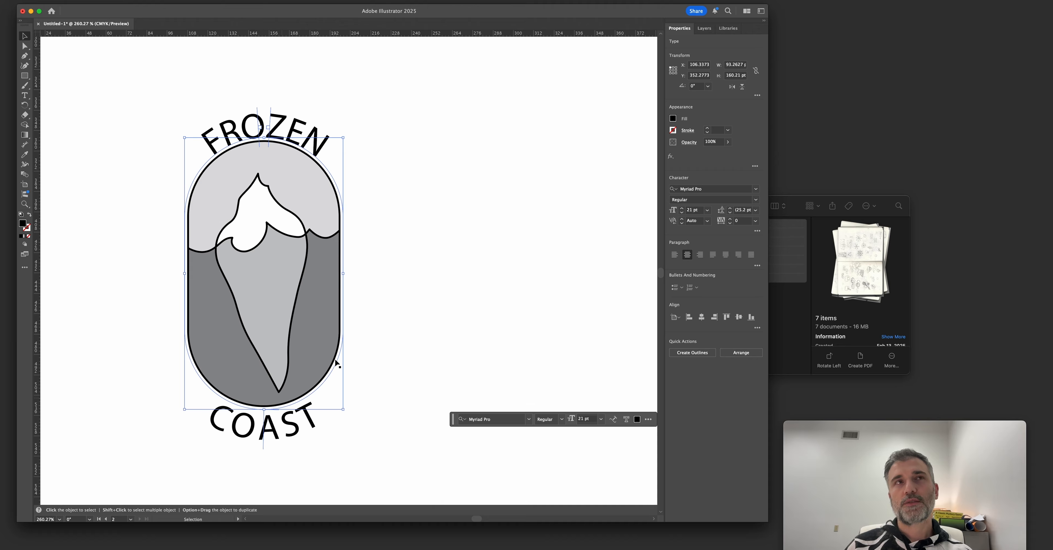
click(372, 326)
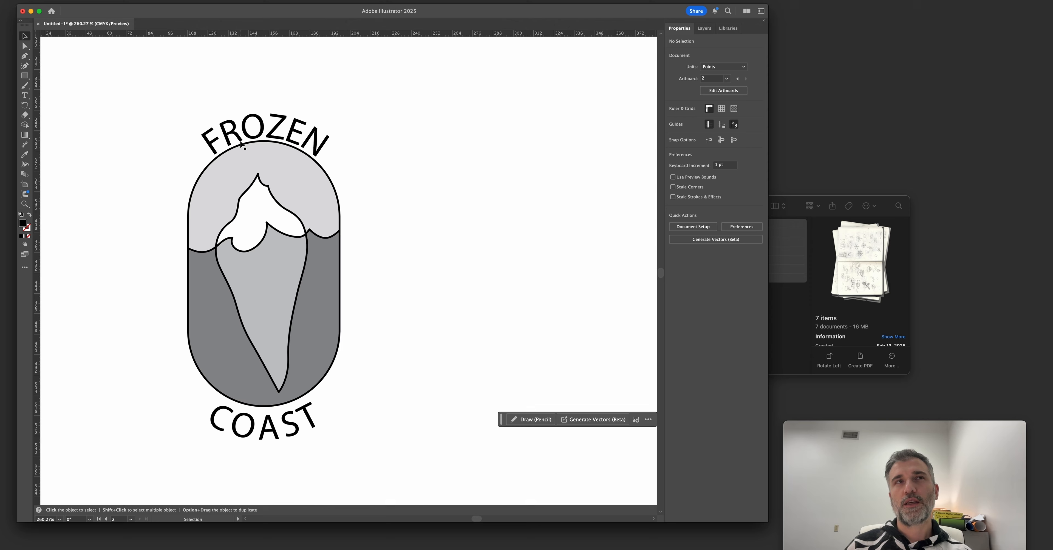
Shrink the COAST text path in height and width to about 90.6 × 157.6 pt so it hugs the badge outline.
click(260, 428)
drag(264, 410, 263, 404)
key(a)
key(v)
key(cmd+z)
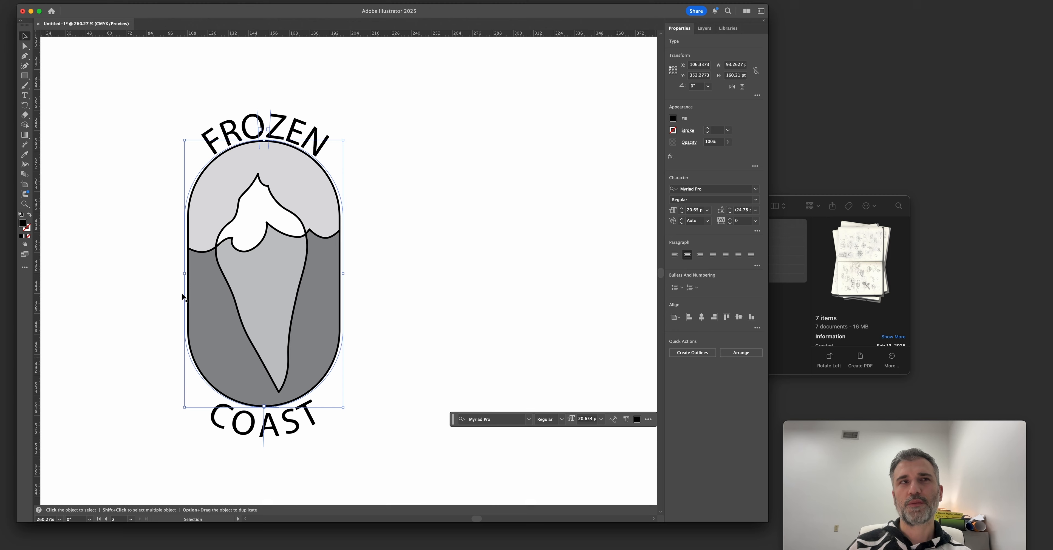
drag(185, 273, 189, 273)
drag(188, 274, 188, 274)
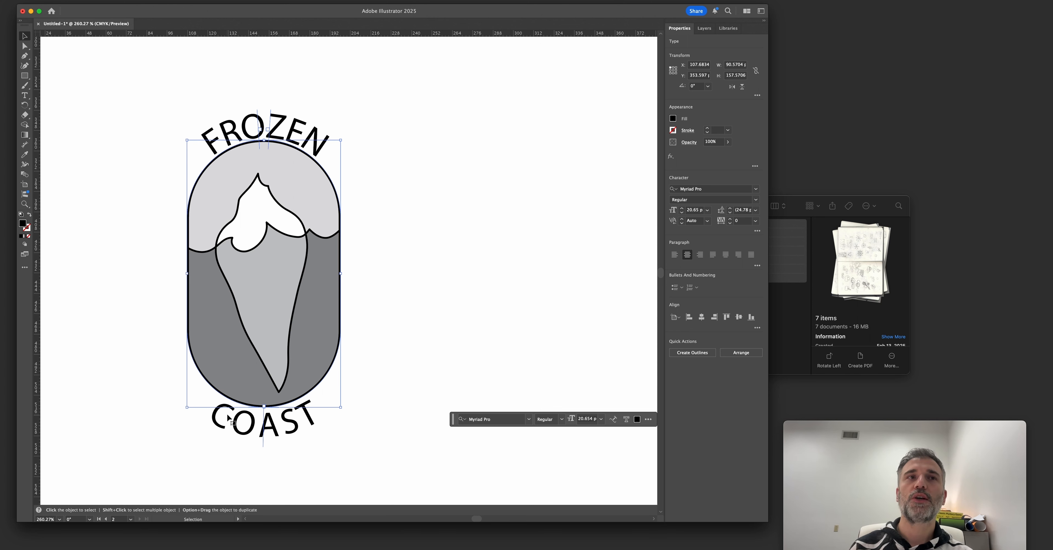
Change the font of both FROZEN and COAST to Barlow Condensed ExtraBold.
shift+click(233, 132)
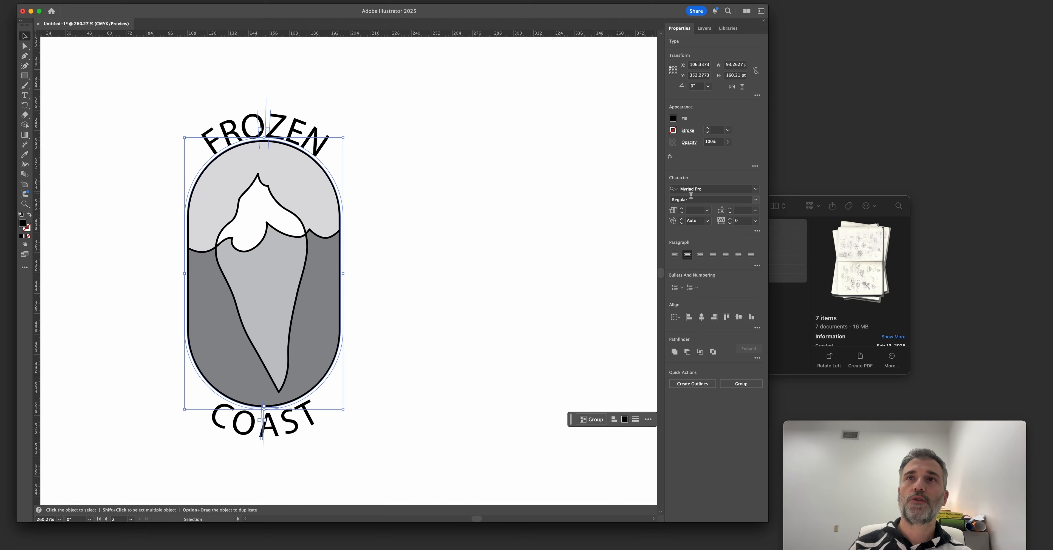
click(697, 189)
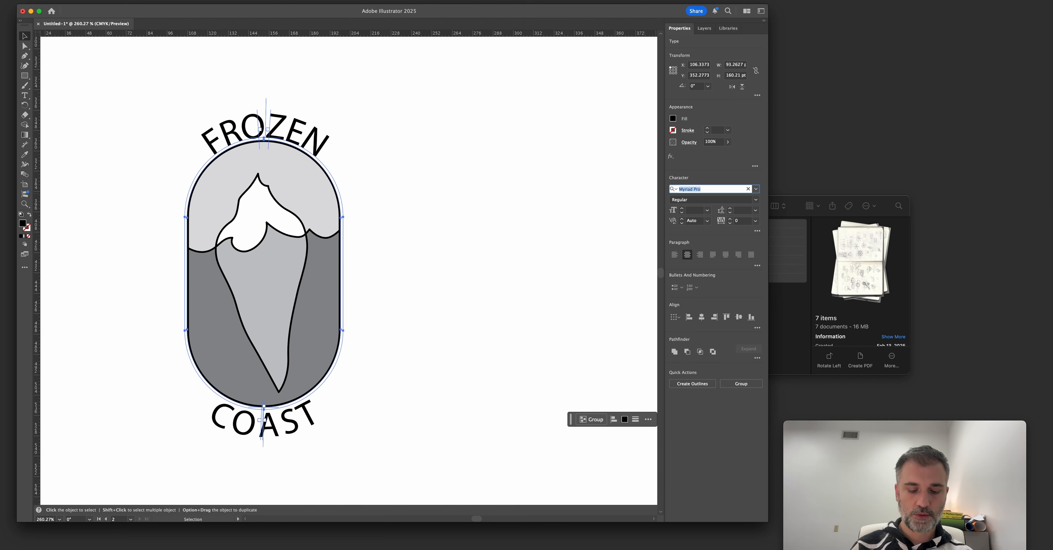
text(barlow)
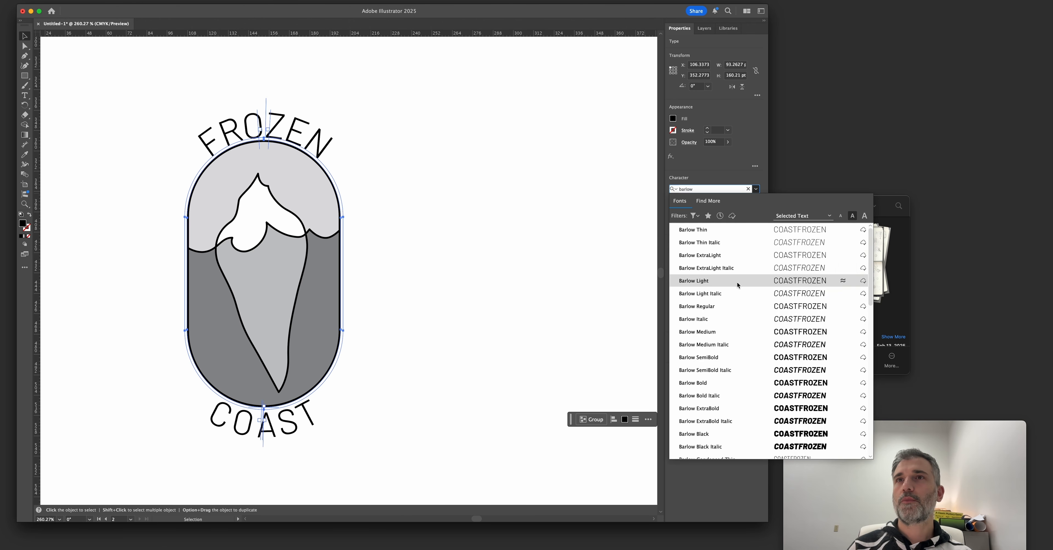
scroll(737, 293, down, 5)
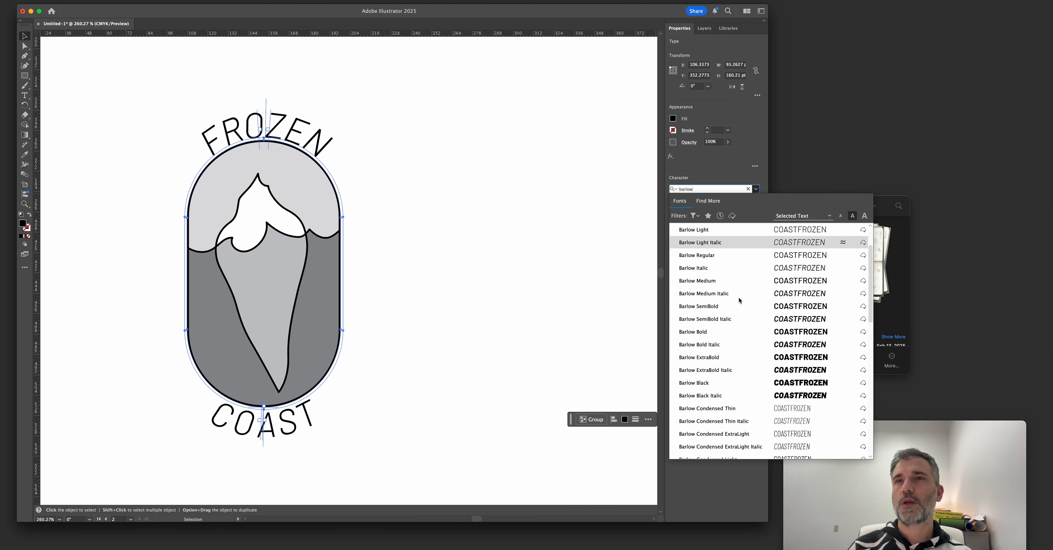
scroll(737, 384, down, 2)
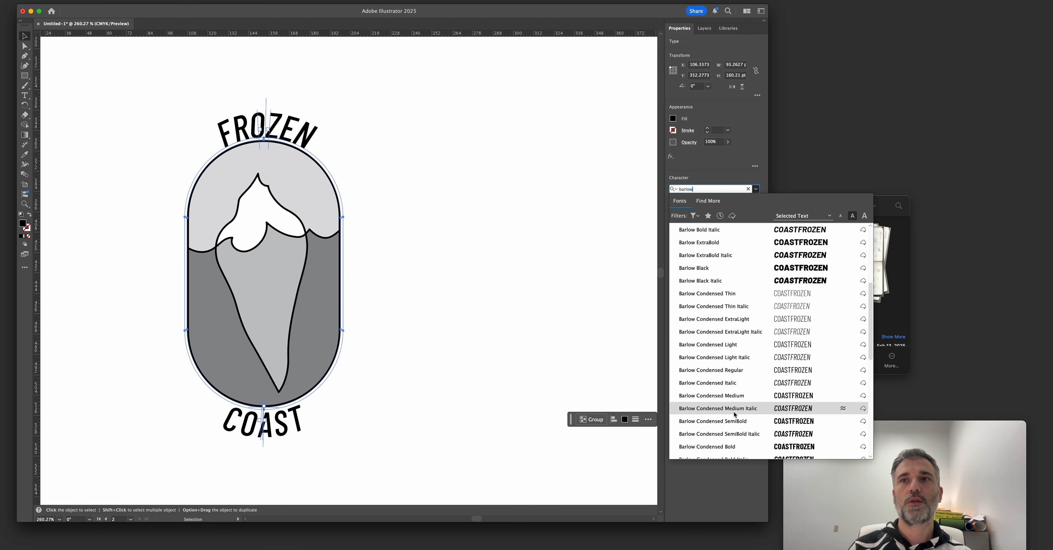
Set the font size of both FROZEN and COAST to 28 pt.
drag(319, 265, 465, 294)
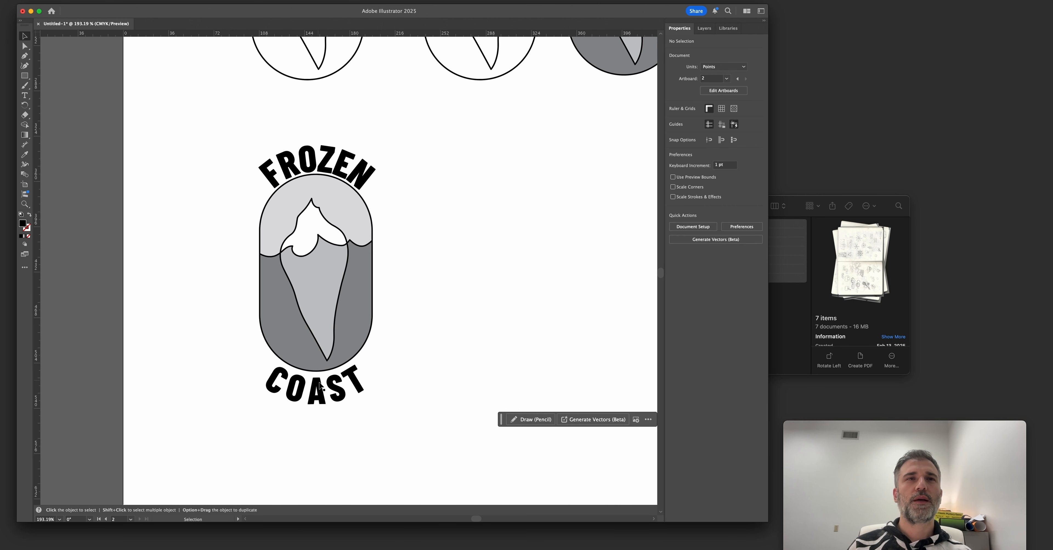
click(303, 382)
shift+click(340, 159)
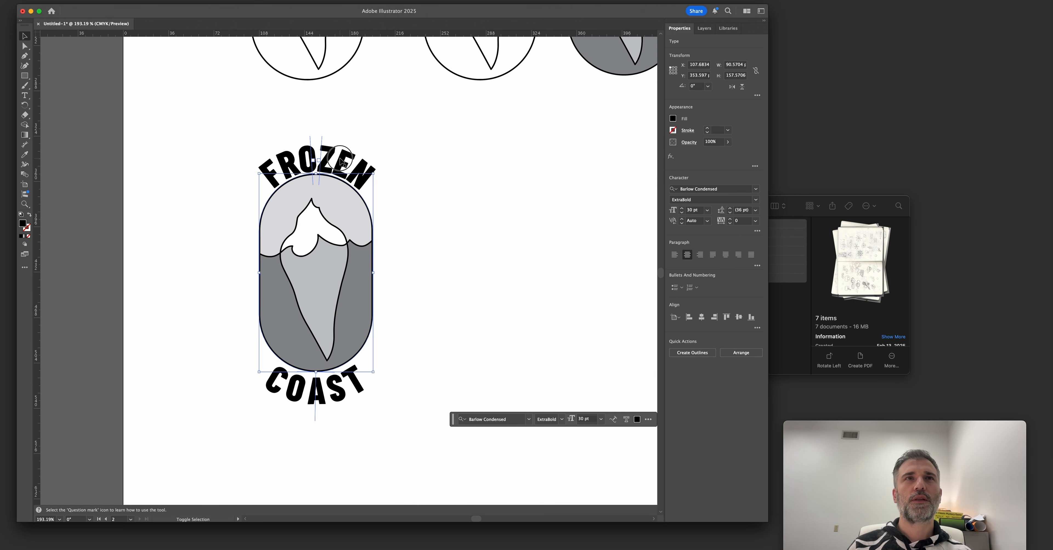
click(682, 212)
click(681, 212)
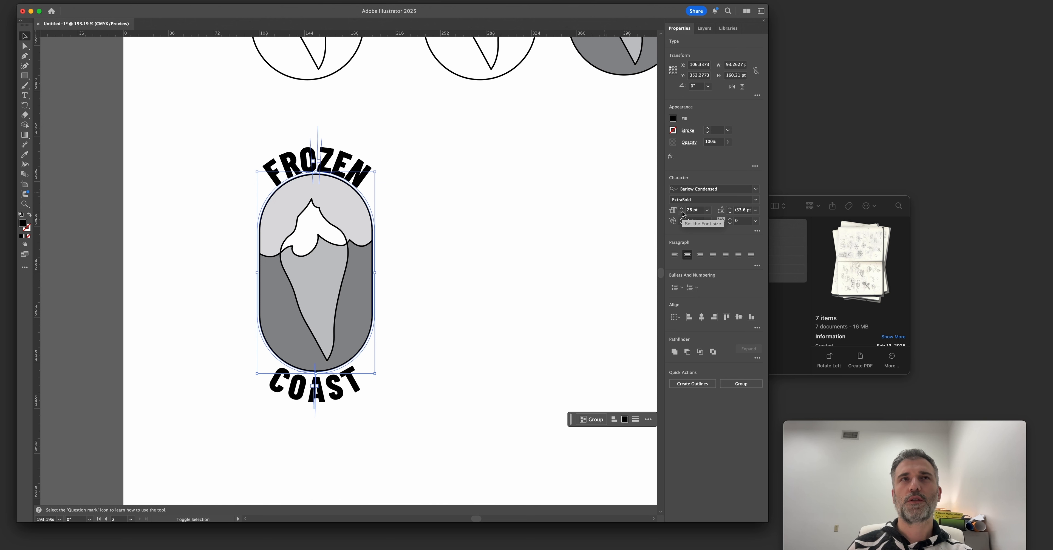
Set the tracking of the FROZEN and COAST path texts to 70.
click(731, 219)
click(731, 219)
click(731, 219)
click(731, 219)
click(731, 219)
click(731, 219)
click(730, 219)
click(731, 220)
click(731, 219)
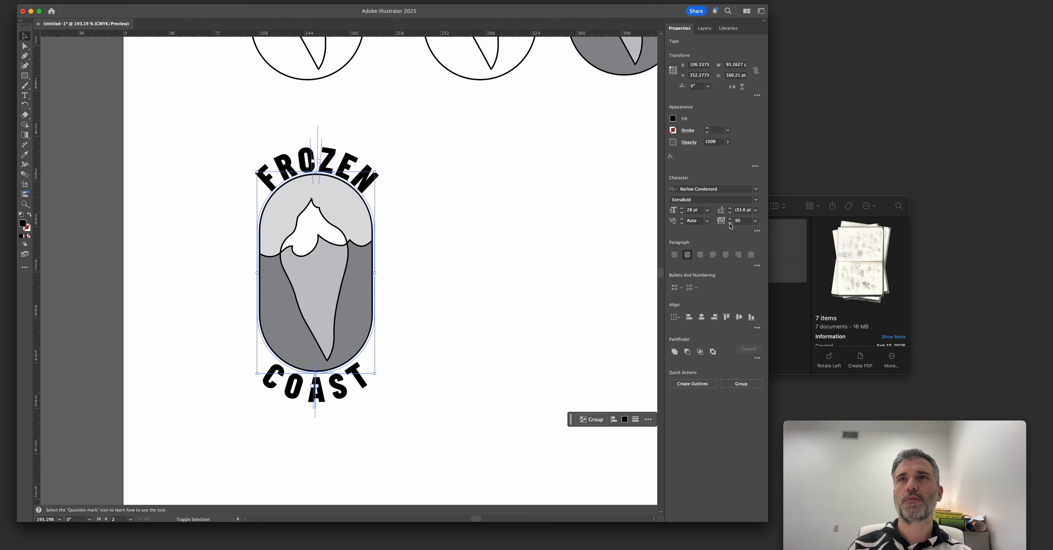
click(730, 226)
click(524, 194)
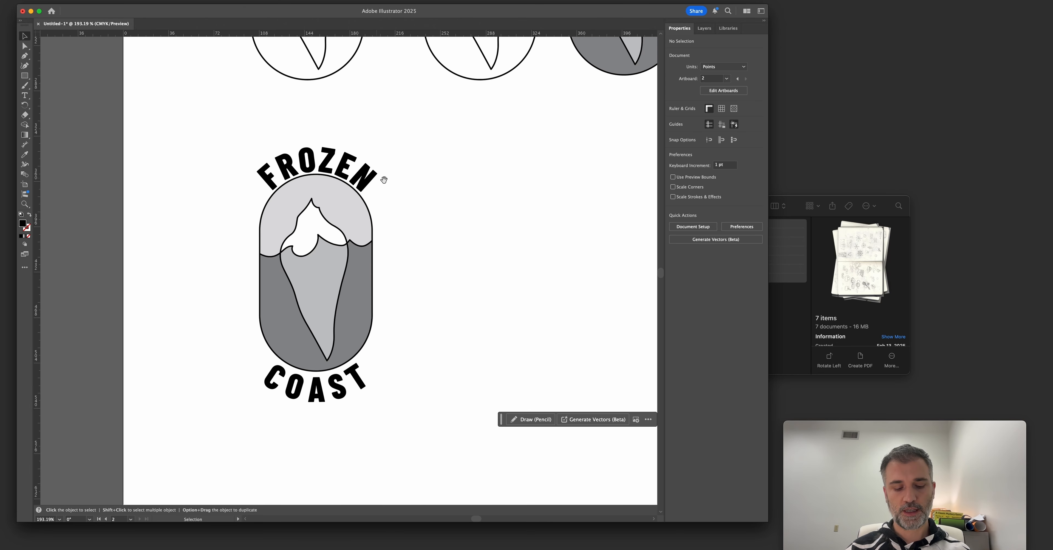
Create a sample point text reading ABC in the empty area beside the badge.
scroll(360, 155, right, 4)
key(t)
click(425, 233)
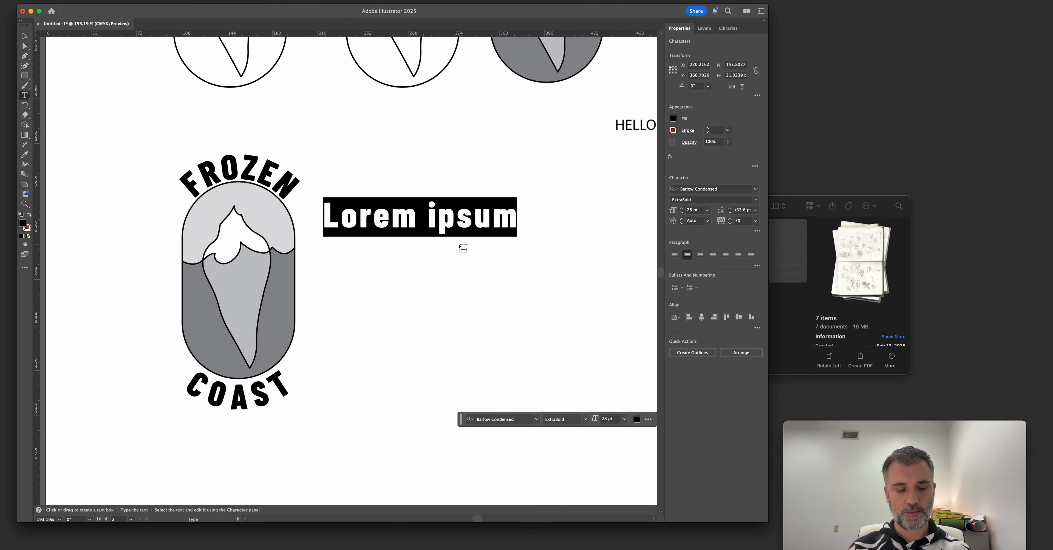
text(ABC)
Tighten the kerning in the ABC sample to -100 between A and B and -80 between B and C.
drag(443, 220, 635, 292)
click(441, 262)
key(alt+Left)
key(alt+Left)
key(alt+Left)
key(alt+Left)
key(alt+Left)
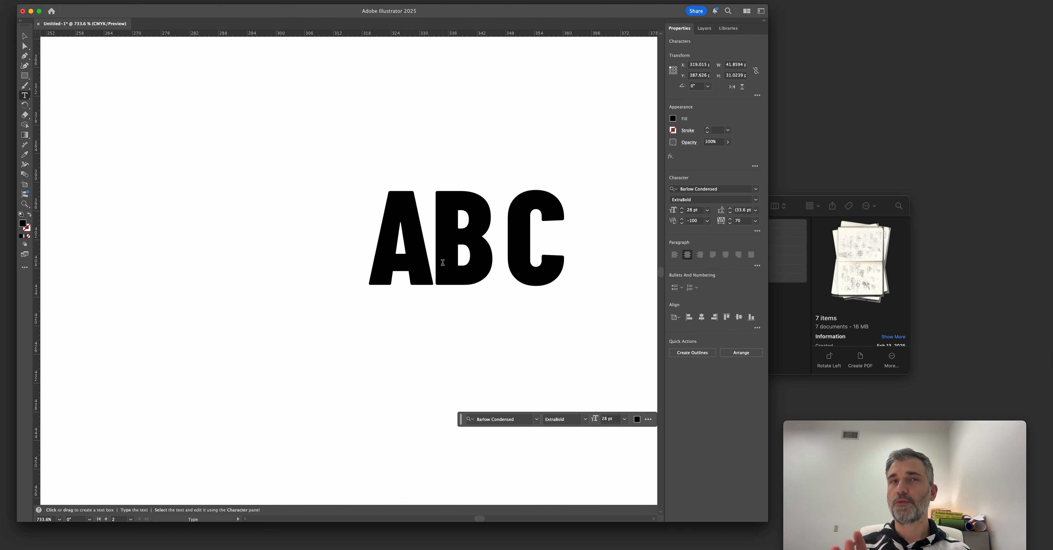
key(Right)
key(alt+Left)
key(alt+Left)
key(alt+Left)
key(alt+Left)
key(alt+Left)
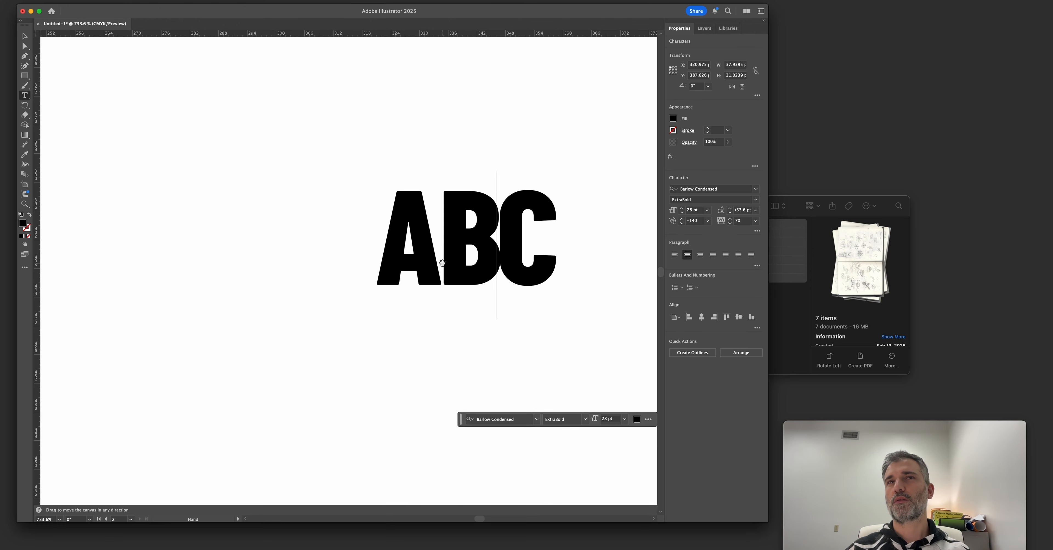
key(alt+Right)
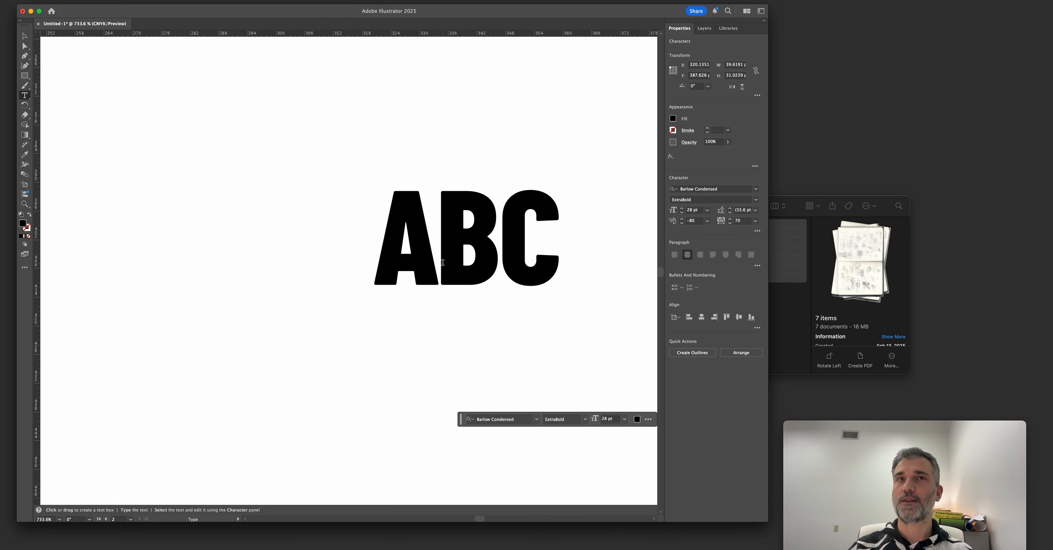
Tighten the kerning in the ABC sample to -120 between A and B and -100 between B and C.
key(Left)
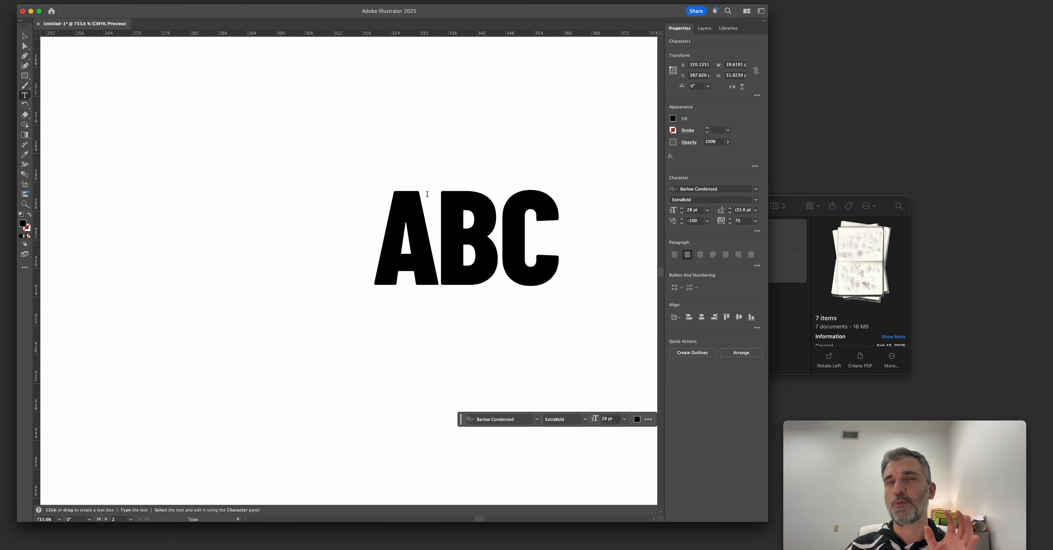
key(space)
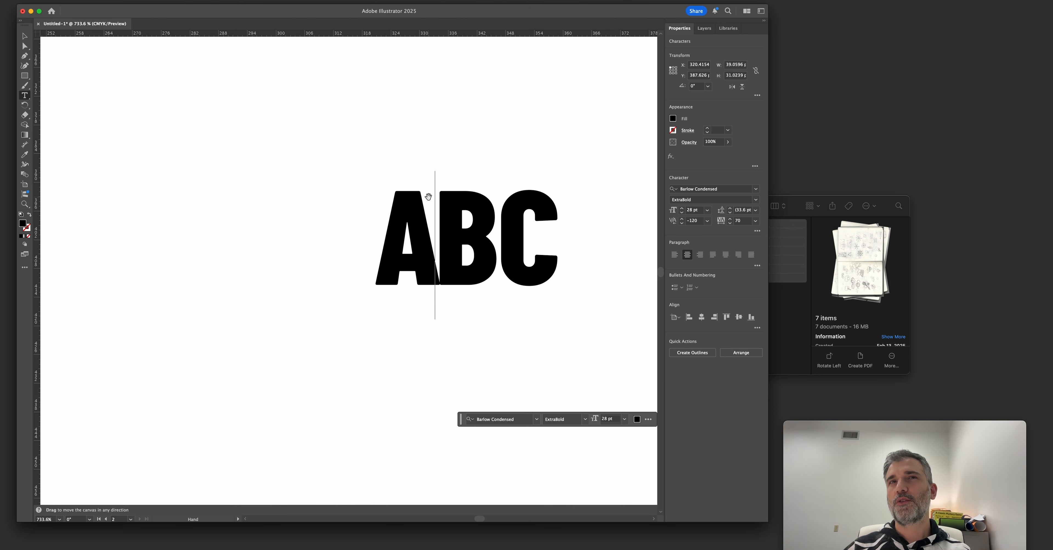
key(alt+Left)
key(Right)
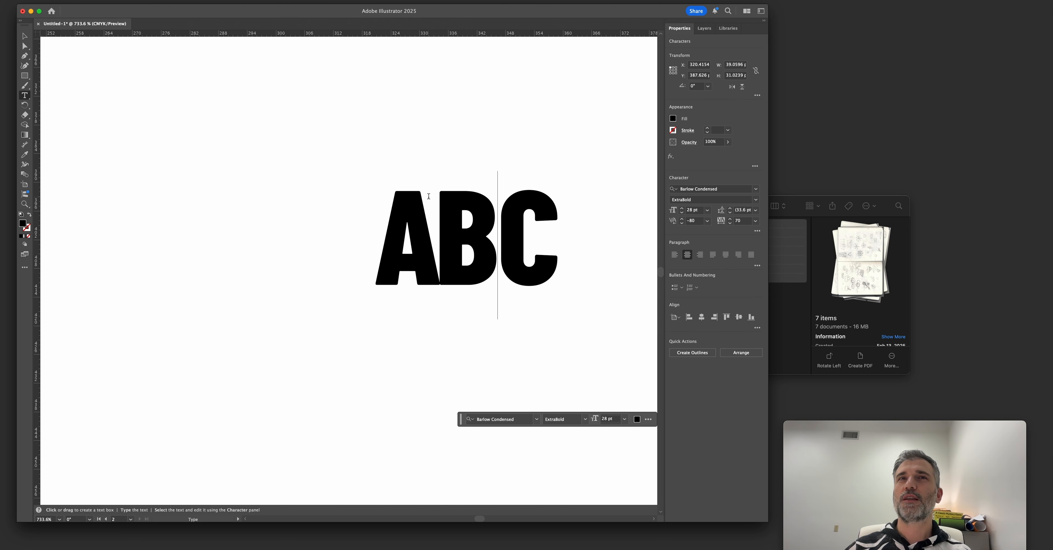
key(alt+Left)
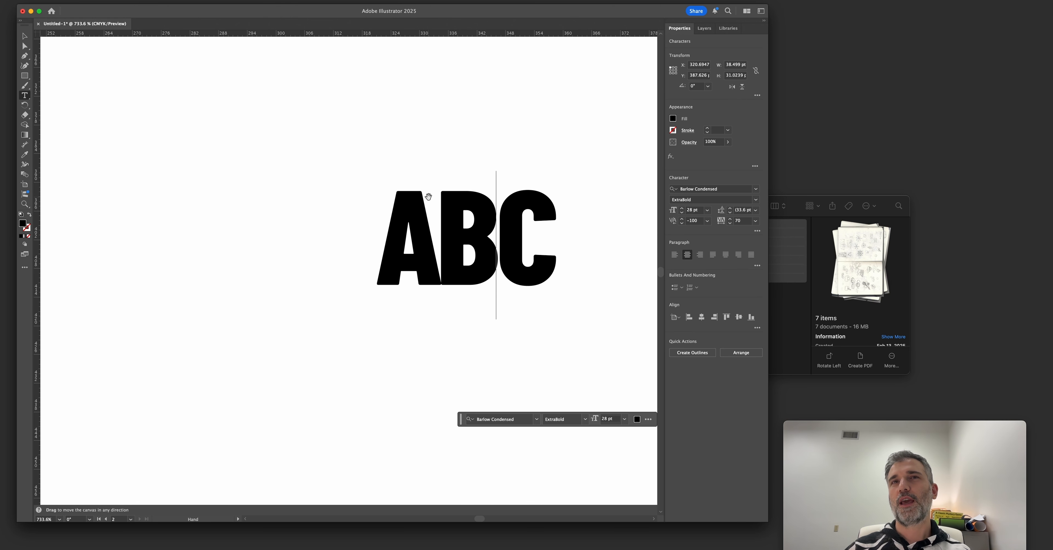
key(Escape)
click(305, 227)
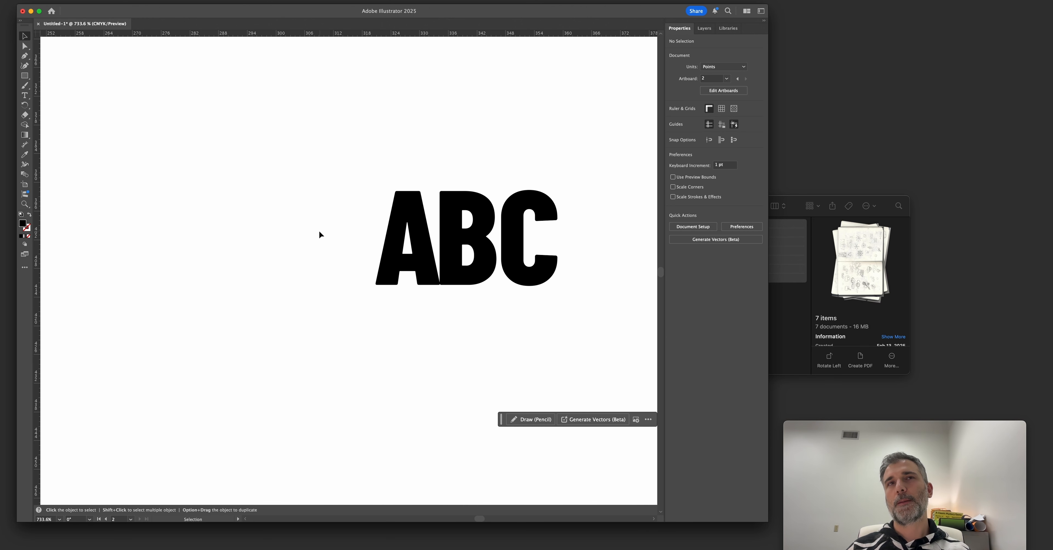
scroll(318, 229, down, 3)
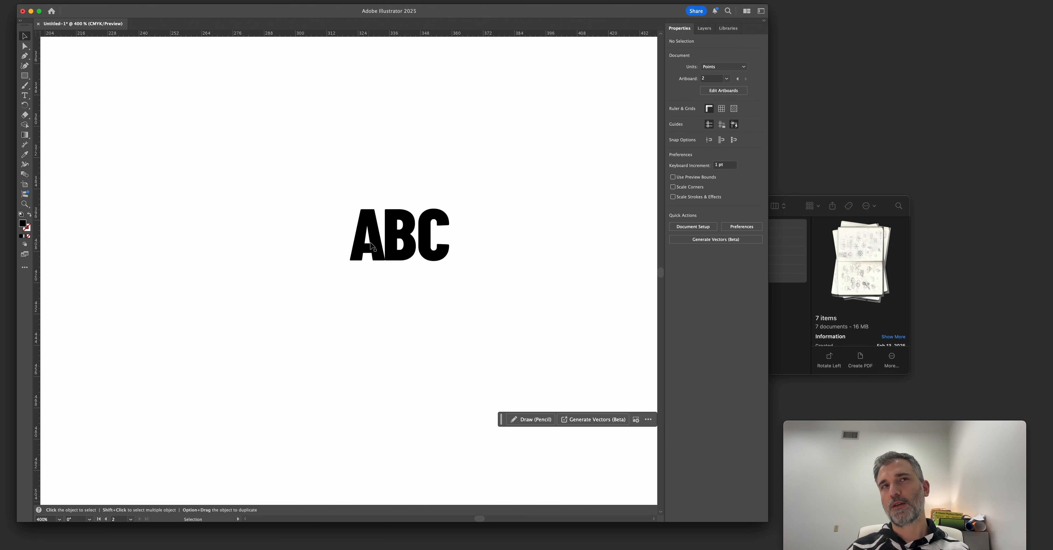
Tighten the kerning before the C in the ABC sample and replace the C with an O.
key(t)
click(420, 239)
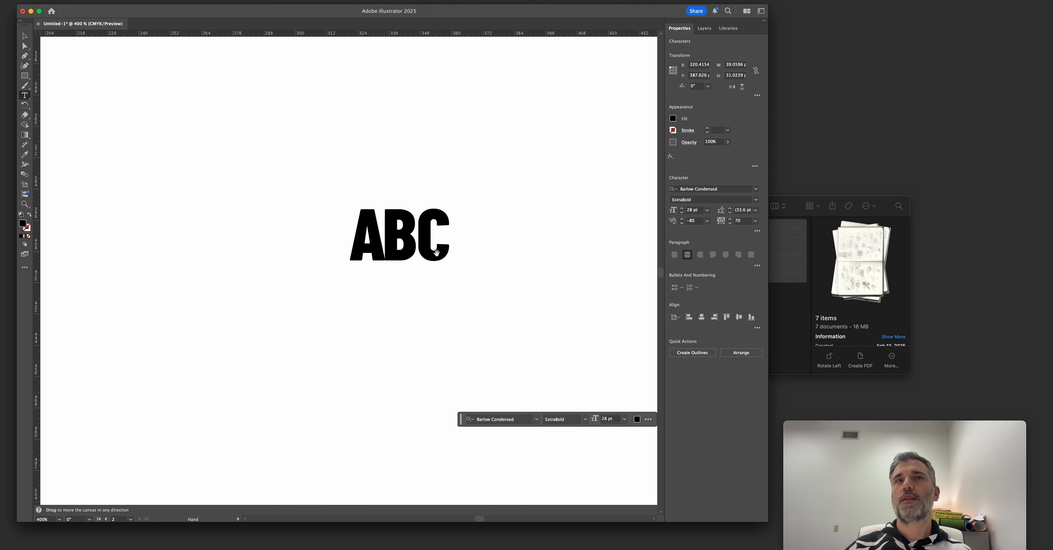
key(alt+Left)
key(alt+Left)
key(alt+Left)
key(alt+Left)
key(alt+Left)
key(shift+Right)
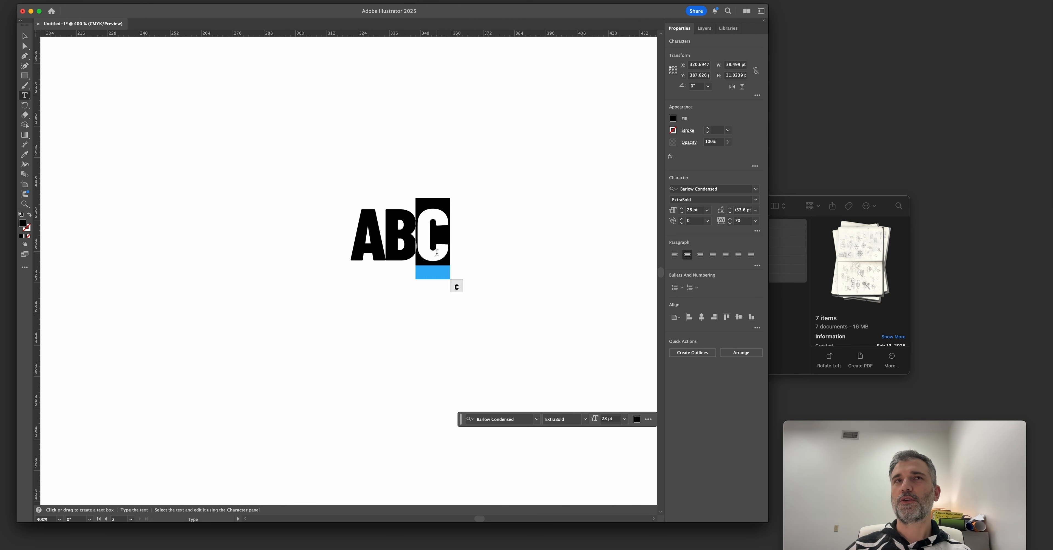
text(O)
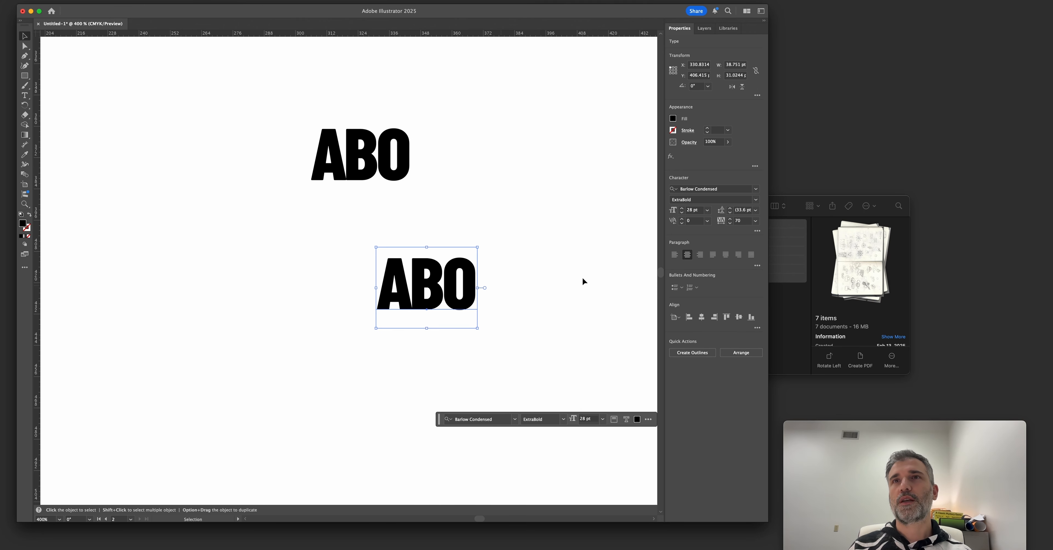
Set the duplicated ABO sample's font to Helvetica and adjust its letter kerning.
click(701, 192)
text(hel)
drag(482, 291, 489, 302)
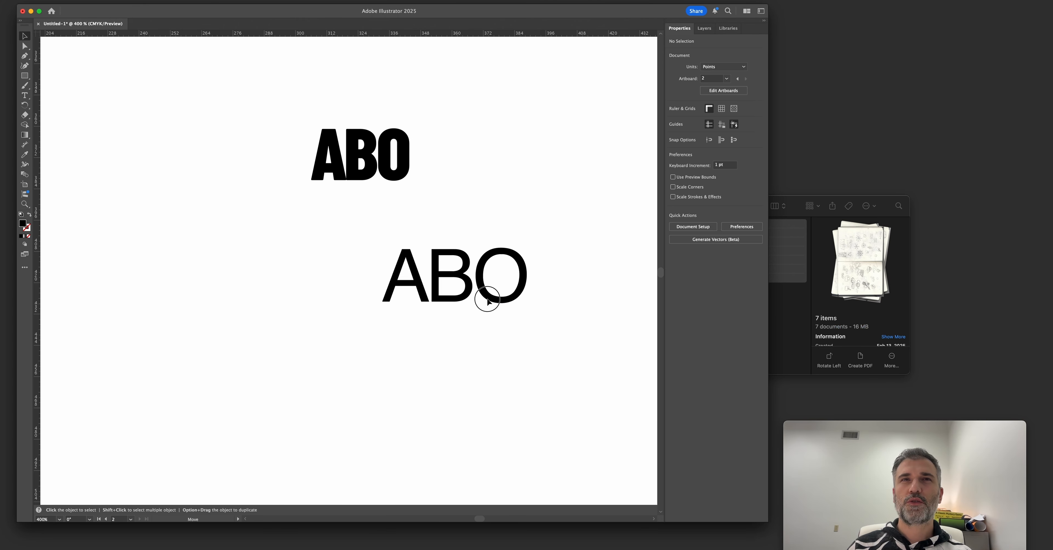
double_click(437, 303)
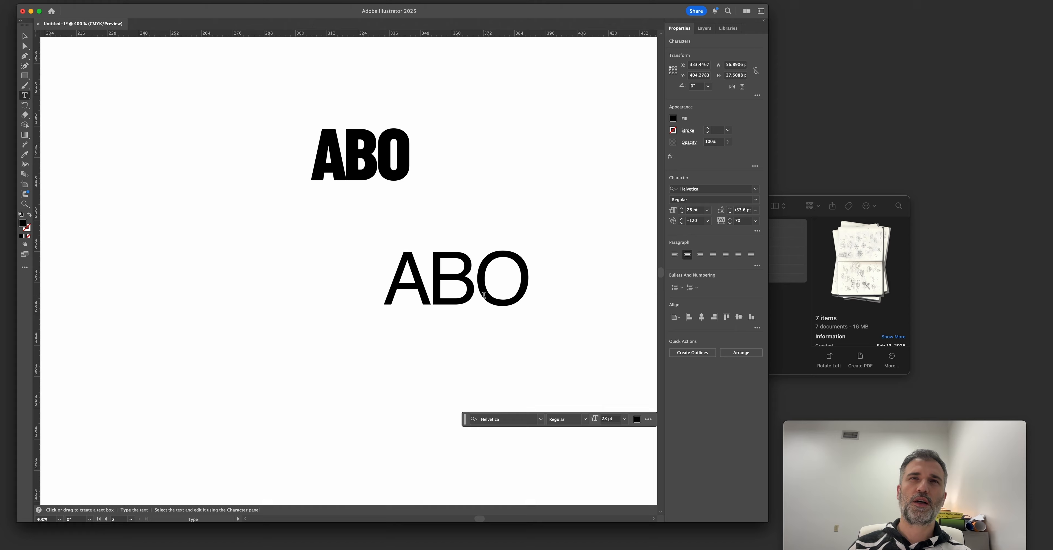
key(alt+Right)
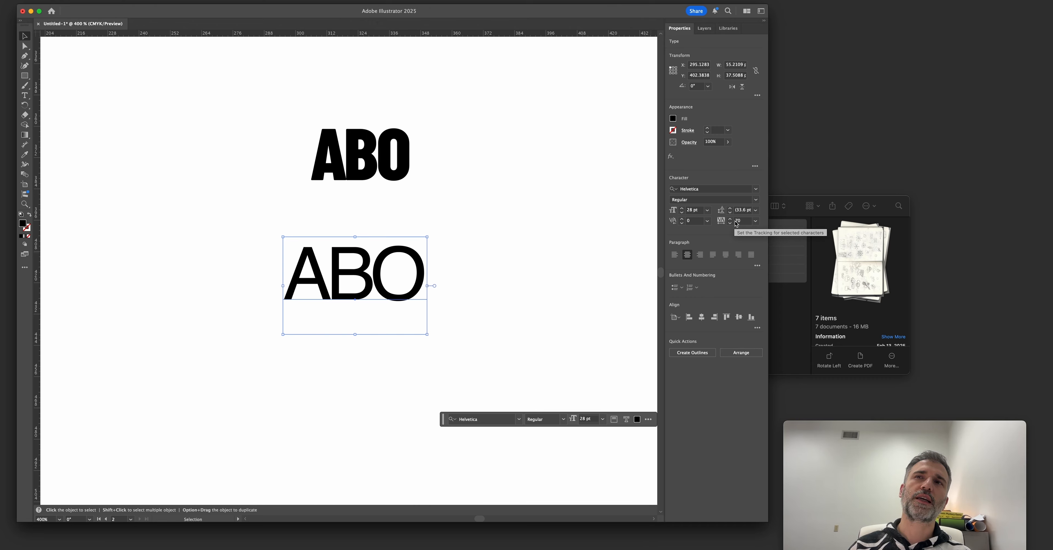
Make an enlarged 47.31 pt copy of the Helvetica ABO sample and adjust its kerning, with -120 between B and O.
drag(403, 273, 471, 303)
drag(521, 265, 571, 232)
double_click(416, 298)
key(alt)
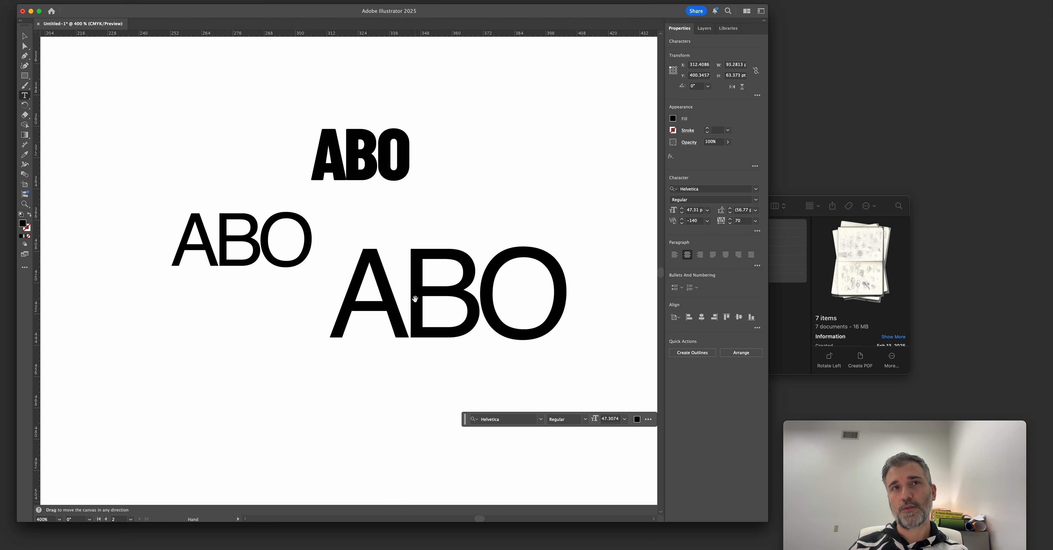
key(alt+Left)
key(alt+Left)
key(alt+Left)
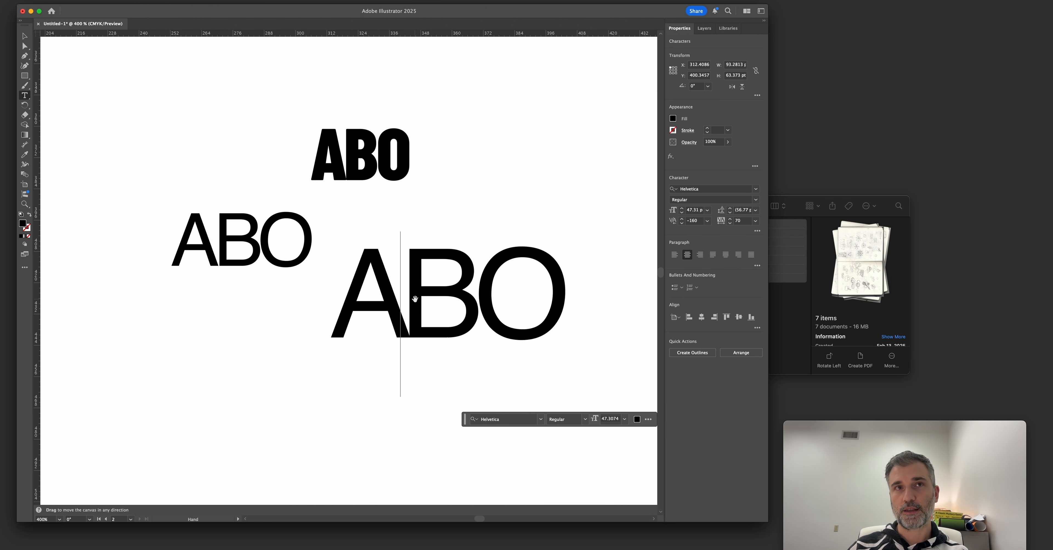
key(alt+Left)
key(alt+Left)
key(alt+Left)
key(alt+Left)
key(alt+Right)
key(alt+Right)
key(alt+Right)
key(alt+Left)
key(Right)
key(alt+Left)
key(alt+Left)
key(alt+Left)
key(alt+Right)
key(alt+Right)
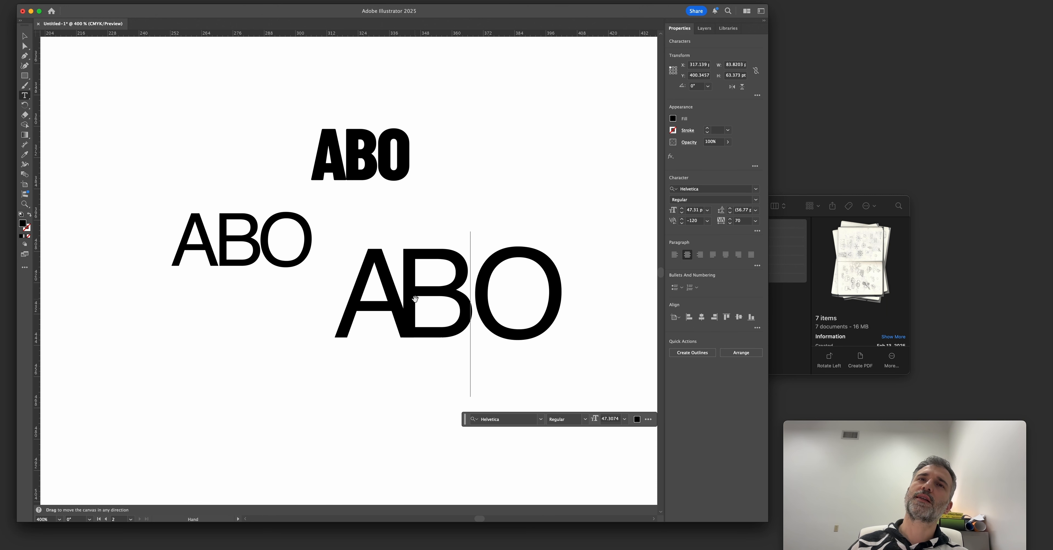
Delete the ABO kerning samples beside the badge.
drag(378, 191, 549, 308)
key(Delete)
key(z)
click(485, 300)
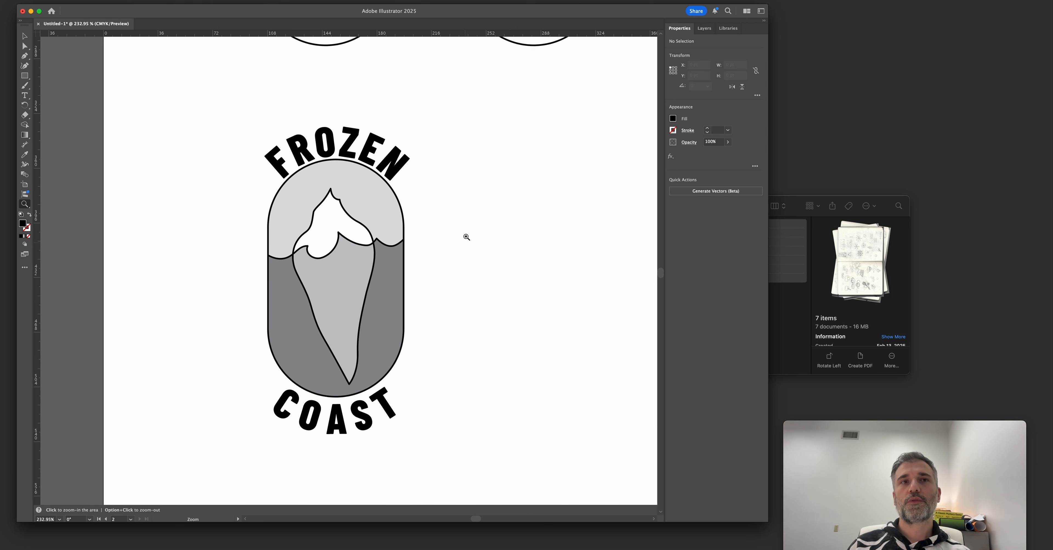
drag(443, 244, 425, 258)
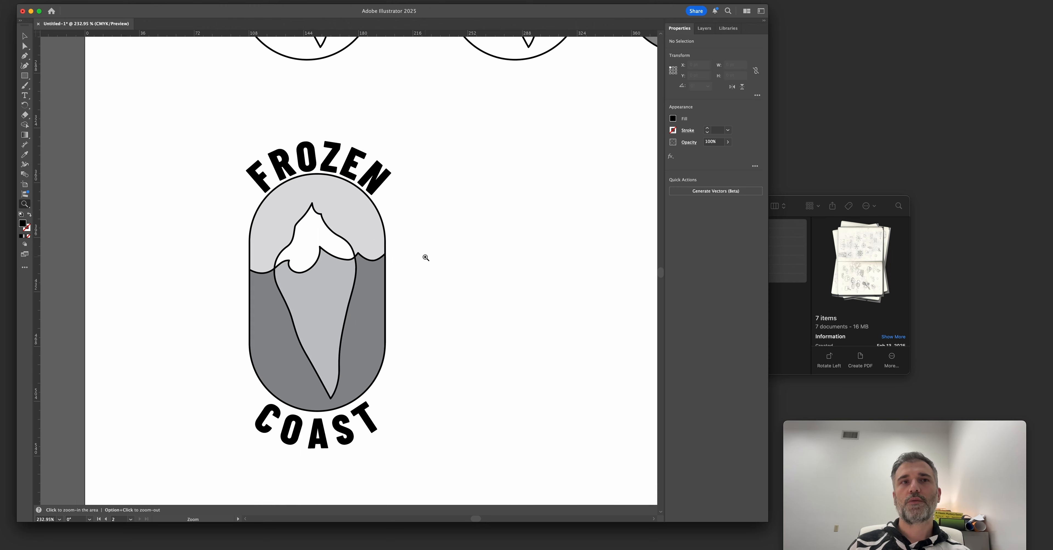
Set the tracking of the COAST path text to 0.
key(v)
click(315, 429)
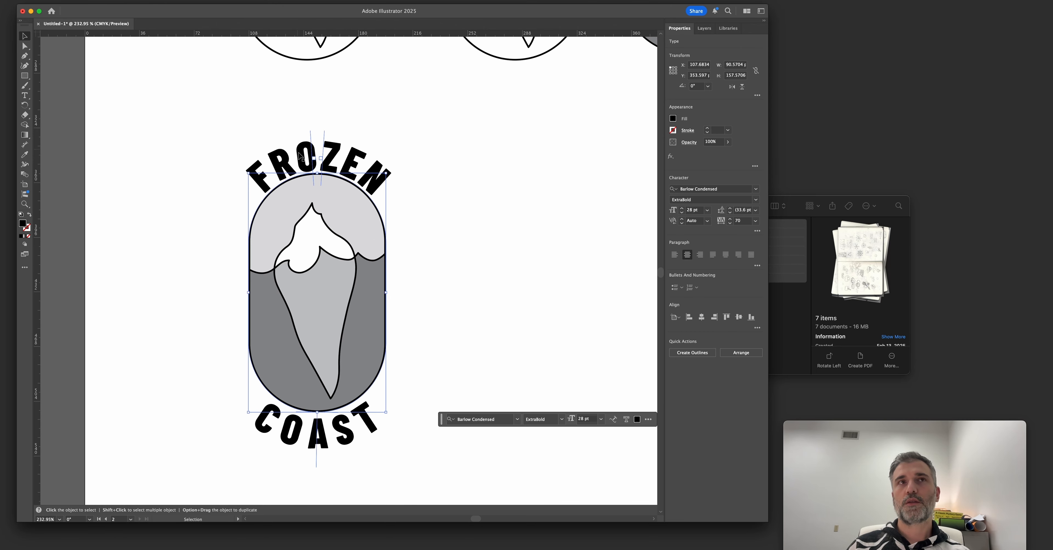
click(321, 477)
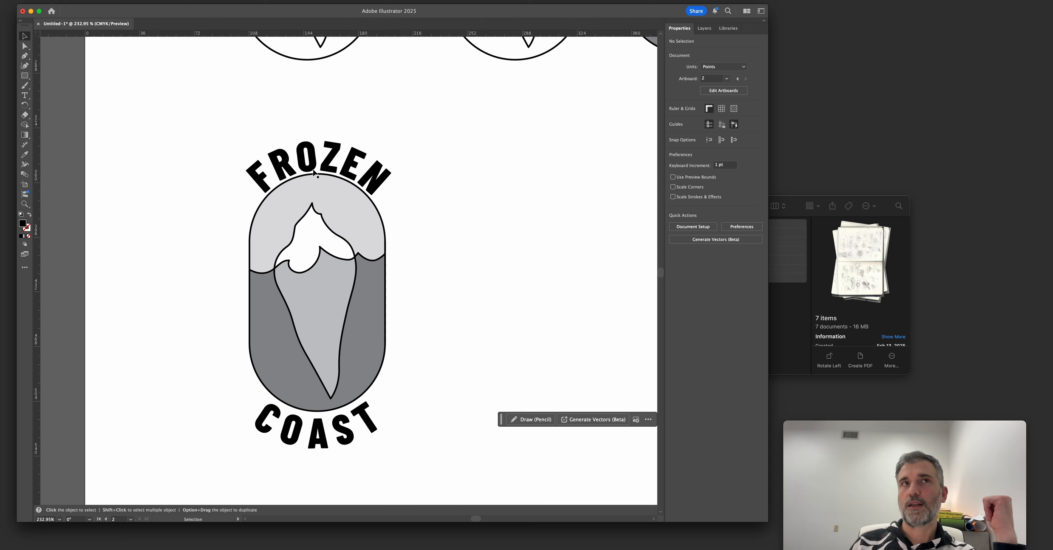
click(289, 427)
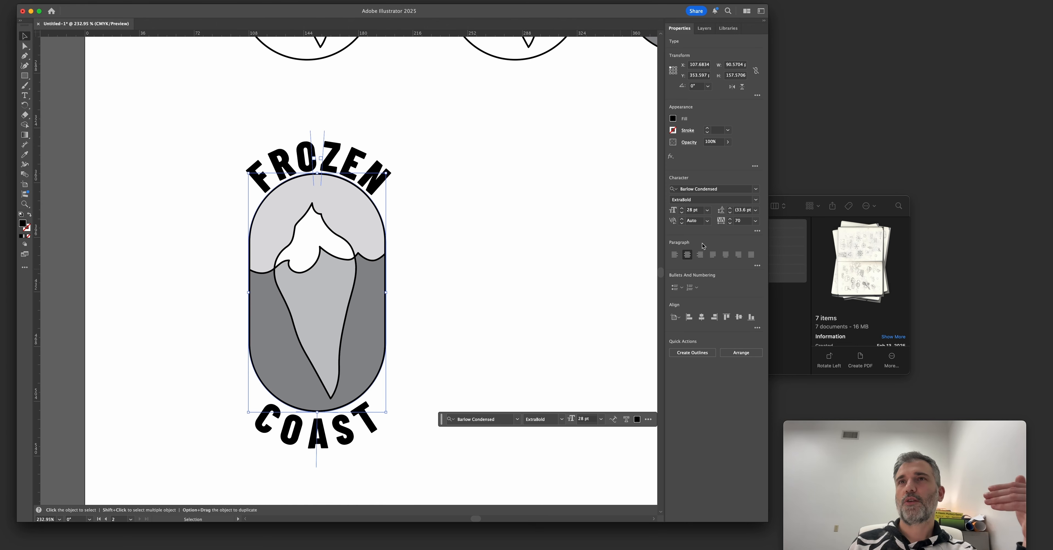
click(730, 223)
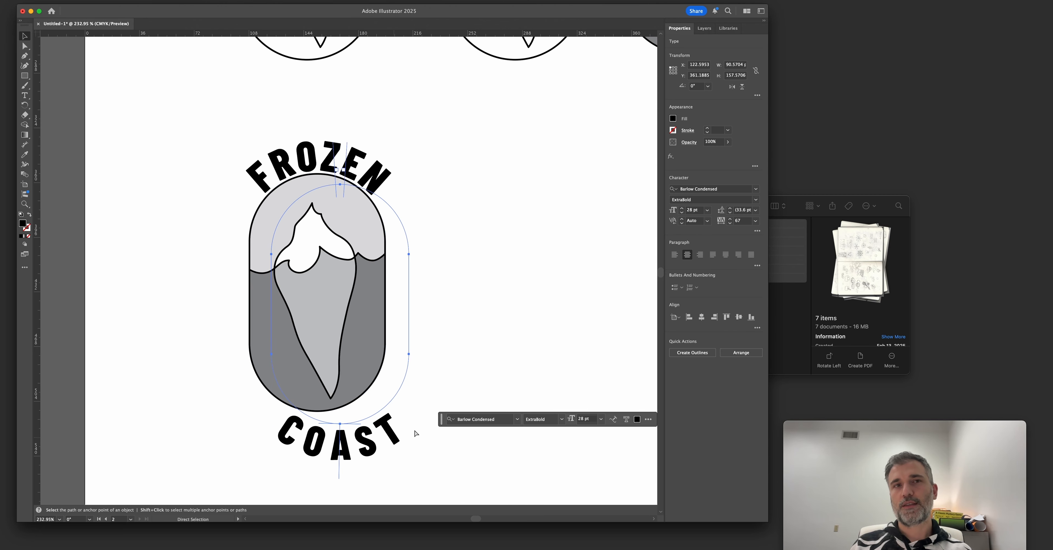
click(730, 223)
click(729, 223)
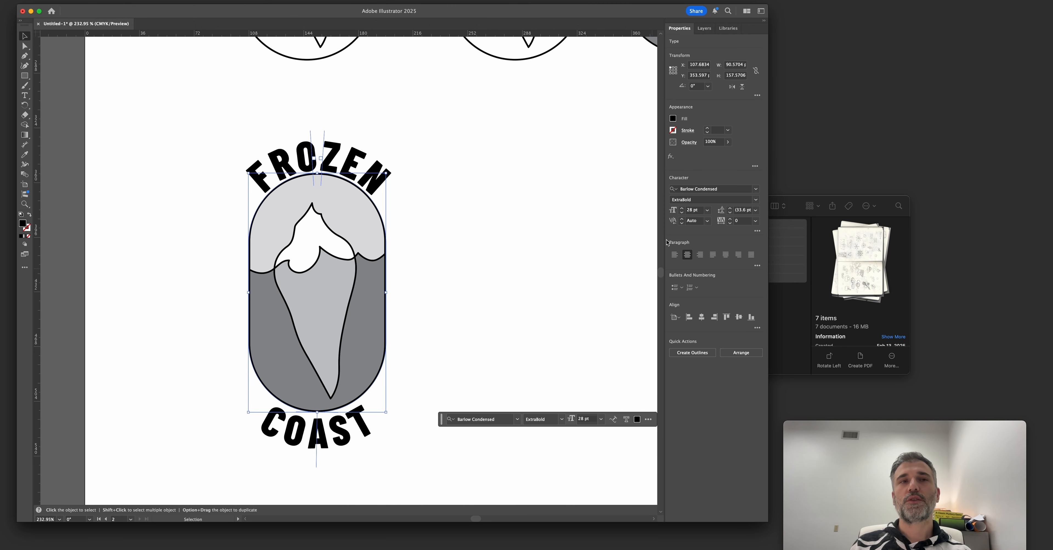
click(469, 312)
Place two vertical guides at the outer edges of the FROZEN lettering.
scroll(468, 312, down, 1)
drag(443, 258, 422, 265)
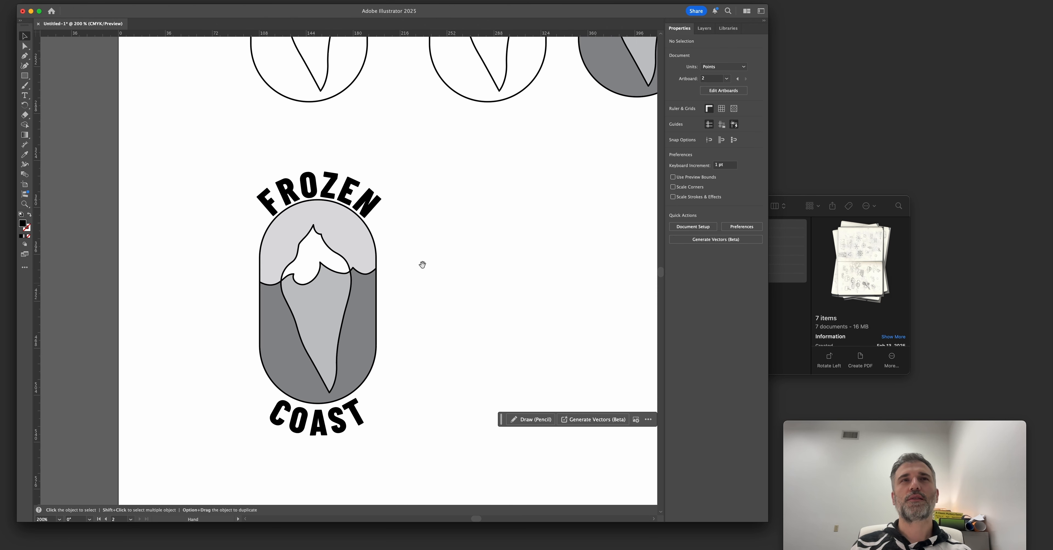
click(363, 200)
click(469, 260)
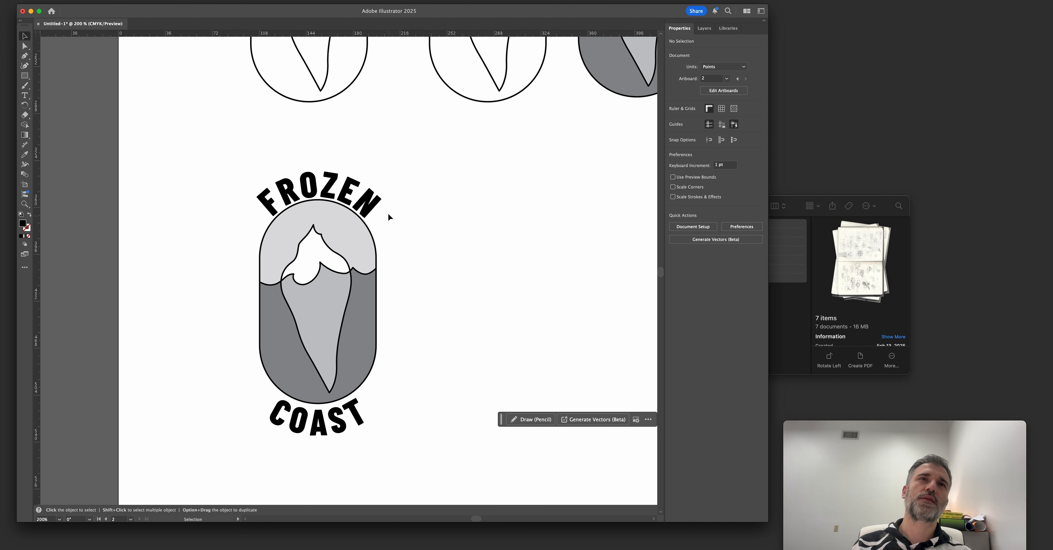
click(379, 208)
drag(38, 233, 255, 233)
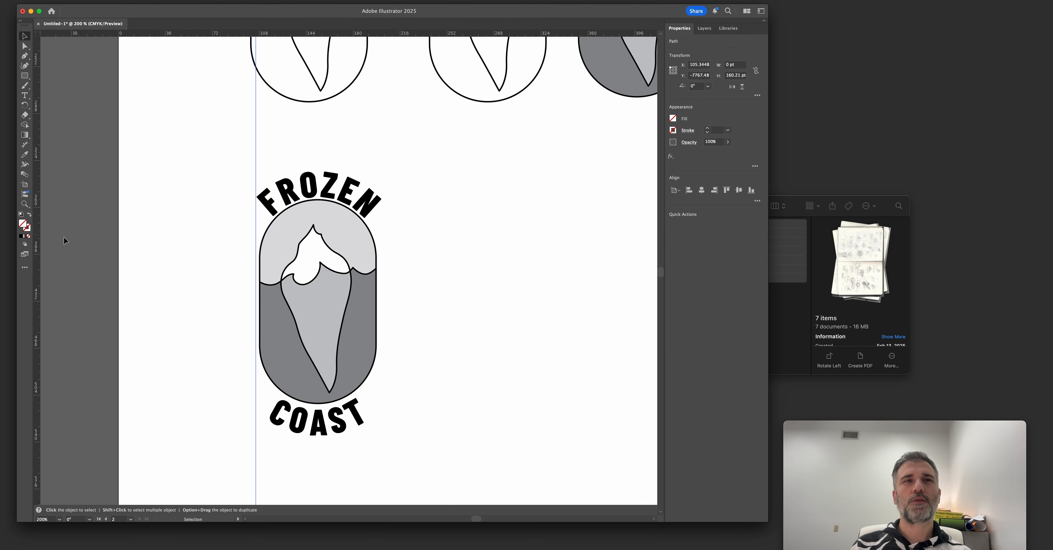
drag(37, 245, 382, 245)
click(421, 288)
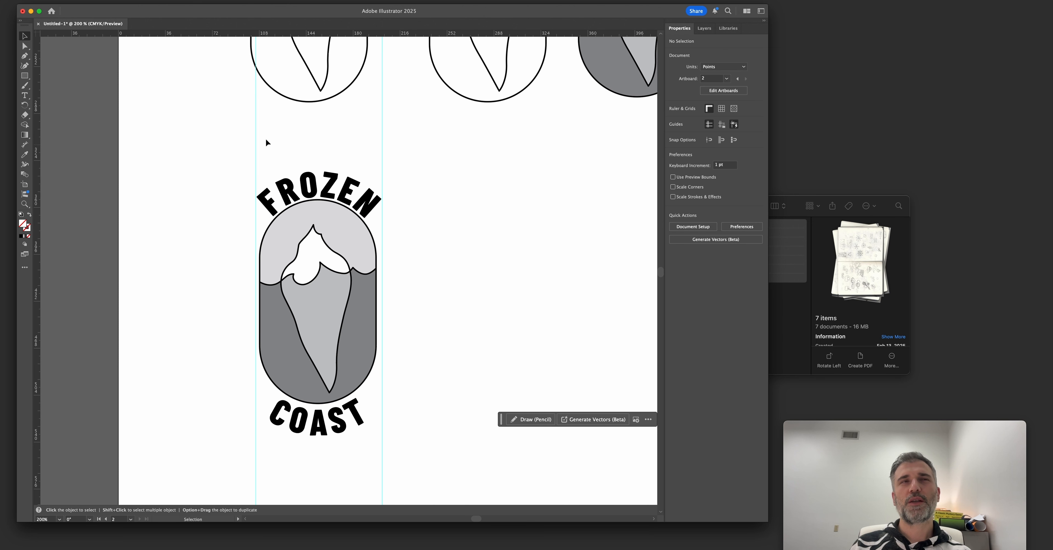
Enlarge the COAST path text to 32 pt within the two vertical guides.
drag(292, 253, 281, 232)
key(v)
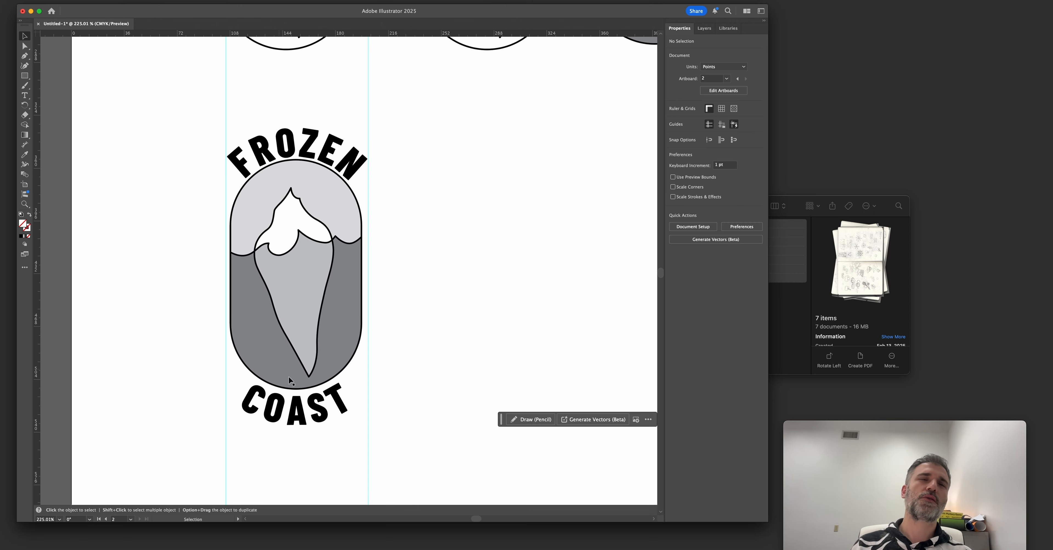
click(308, 410)
alt+super+click(341, 422)
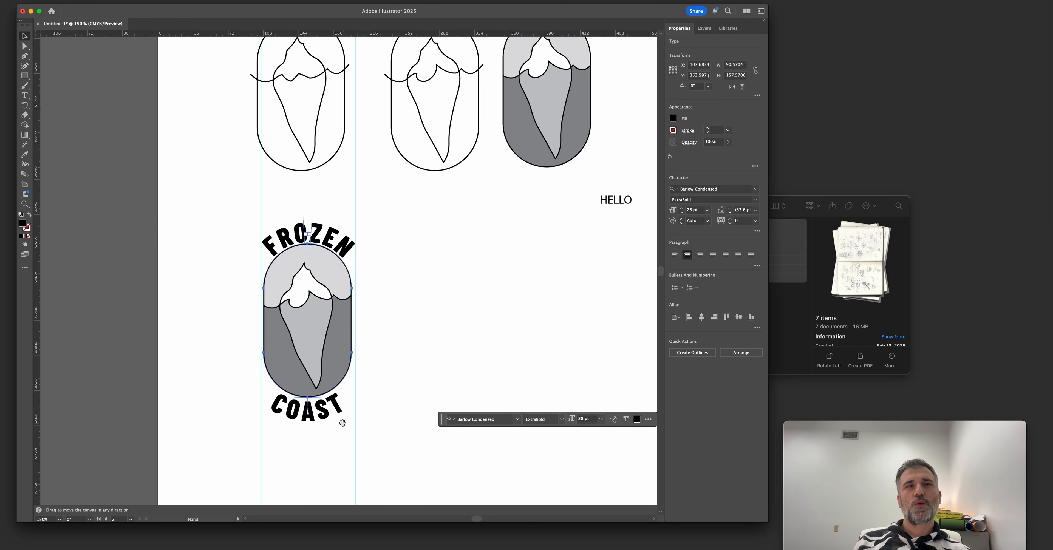
drag(342, 423, 326, 403)
click(682, 210)
click(682, 210)
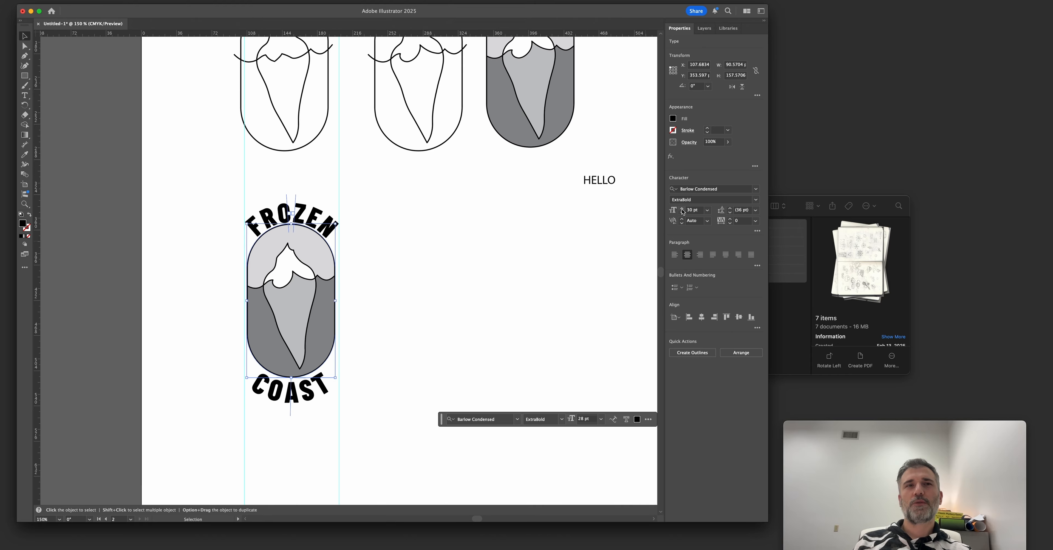
shift+click(681, 210)
click(683, 212)
click(682, 212)
click(682, 212)
click(682, 212)
click(683, 212)
click(682, 212)
click(682, 212)
click(419, 327)
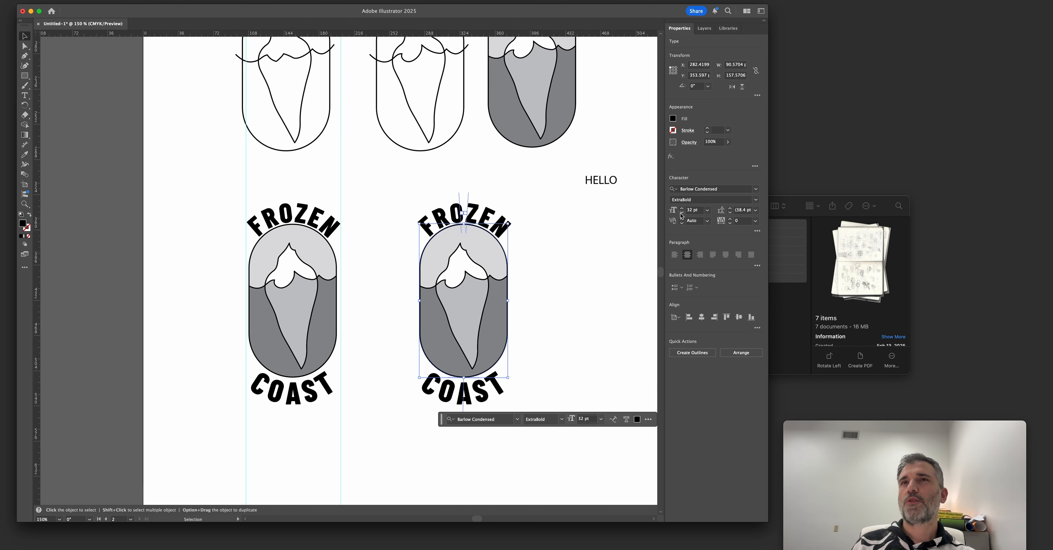
Duplicate the badge beside the original and try smaller font sizes on the copy's COAST text, including 20 pt.
click(681, 212)
click(682, 213)
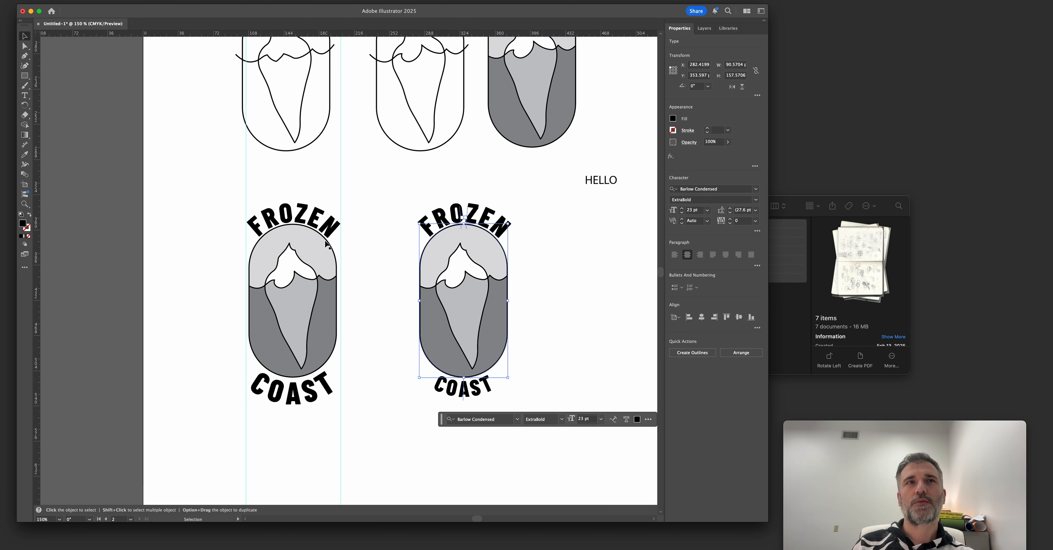
click(319, 230)
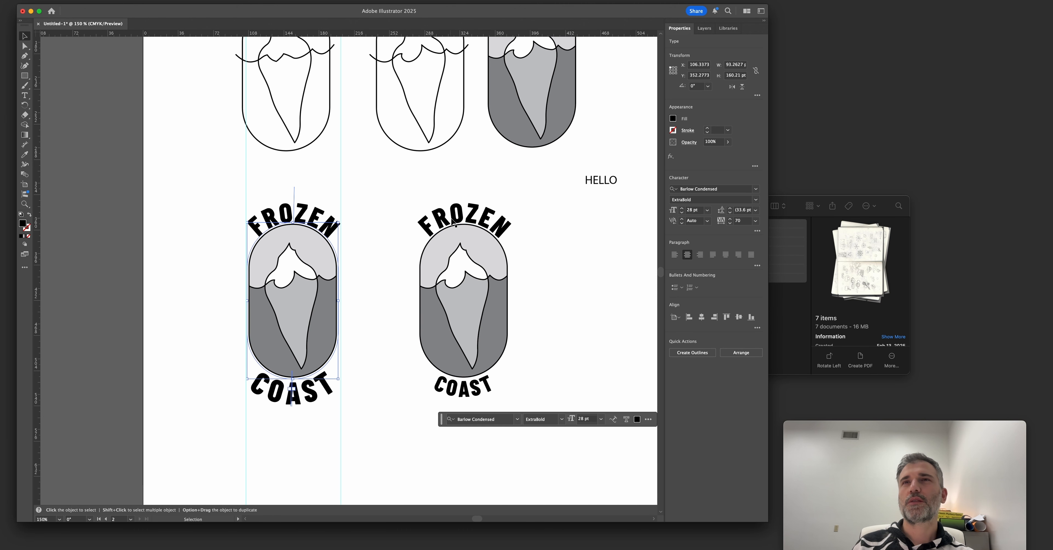
click(443, 393)
click(691, 211)
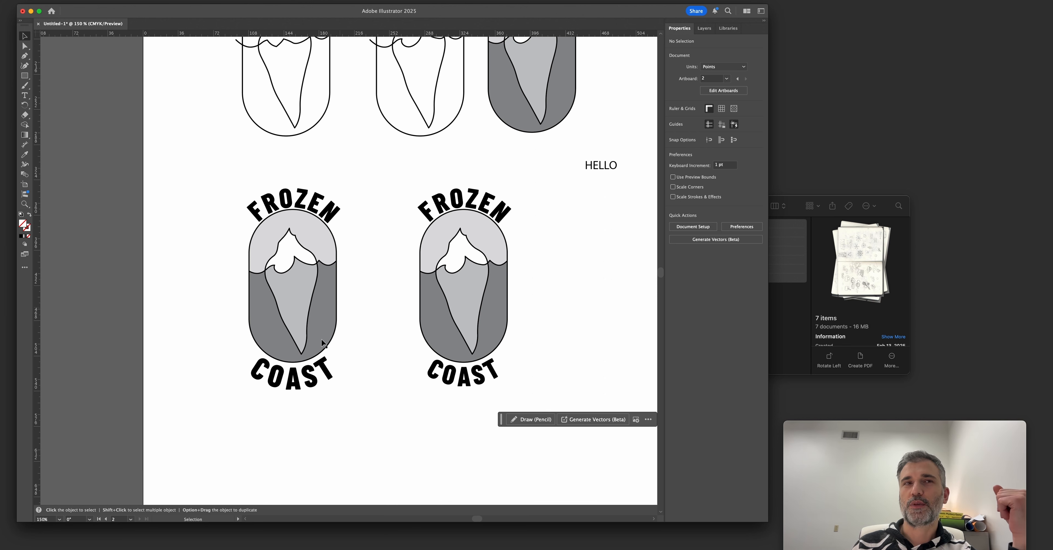
Reduce the font size of COAST slightly in the original badge.
click(316, 380)
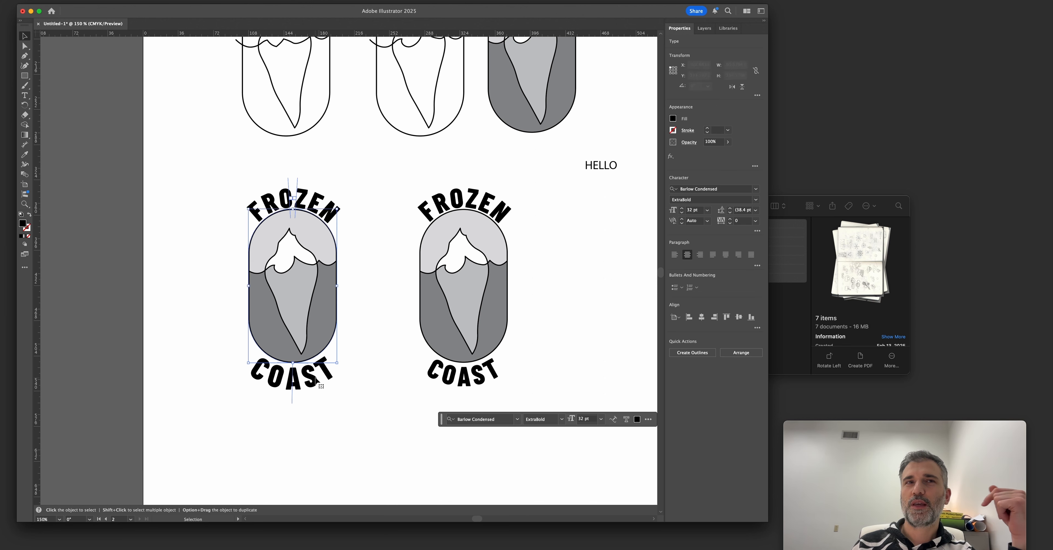
click(682, 212)
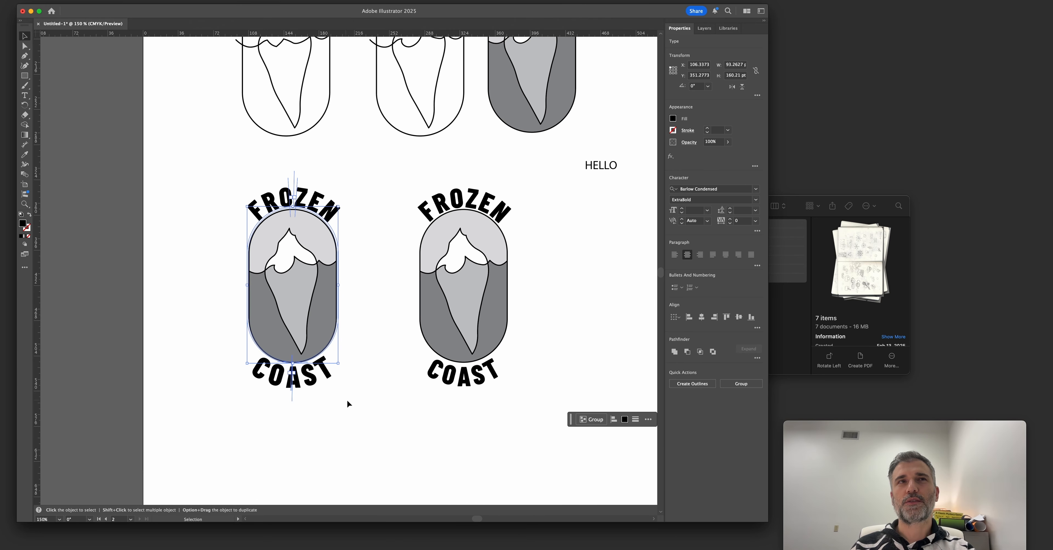
click(381, 253)
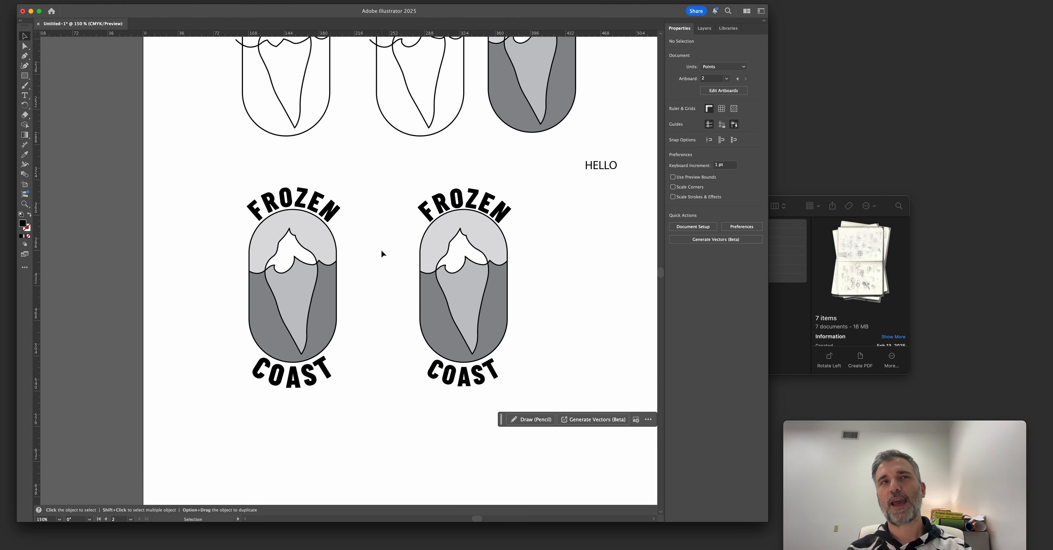
Delete the badge copy with the smaller COAST and place a duplicate of the revised badge beside the original.
drag(386, 185, 548, 402)
key(Delete)
drag(332, 231, 235, 412)
drag(281, 333, 429, 348)
click(365, 363)
Try to shorten the badge copy by moving the lower anchor points of its capsule and iceberg up.
key(a)
drag(357, 323, 484, 370)
drag(506, 424, 355, 327)
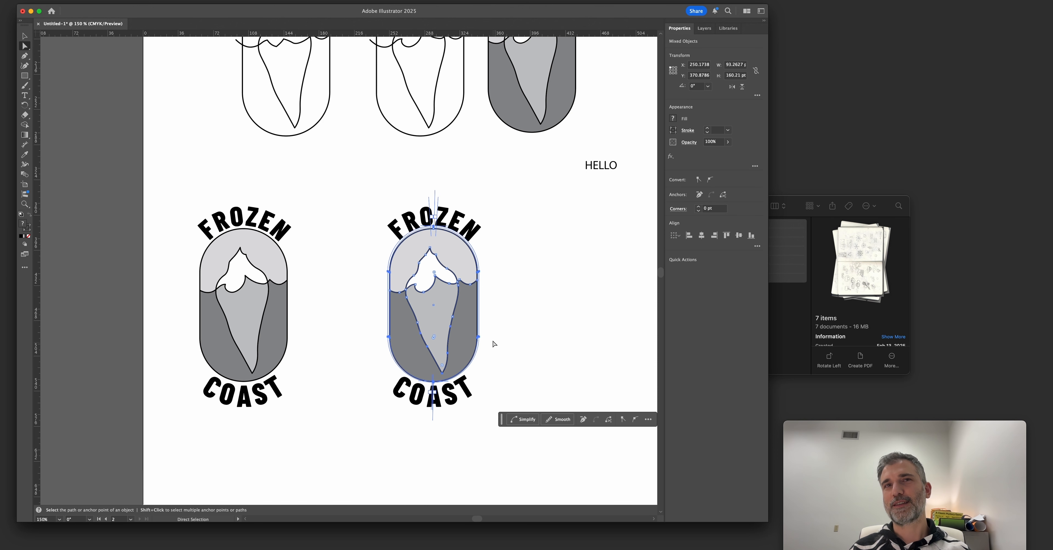
click(480, 340)
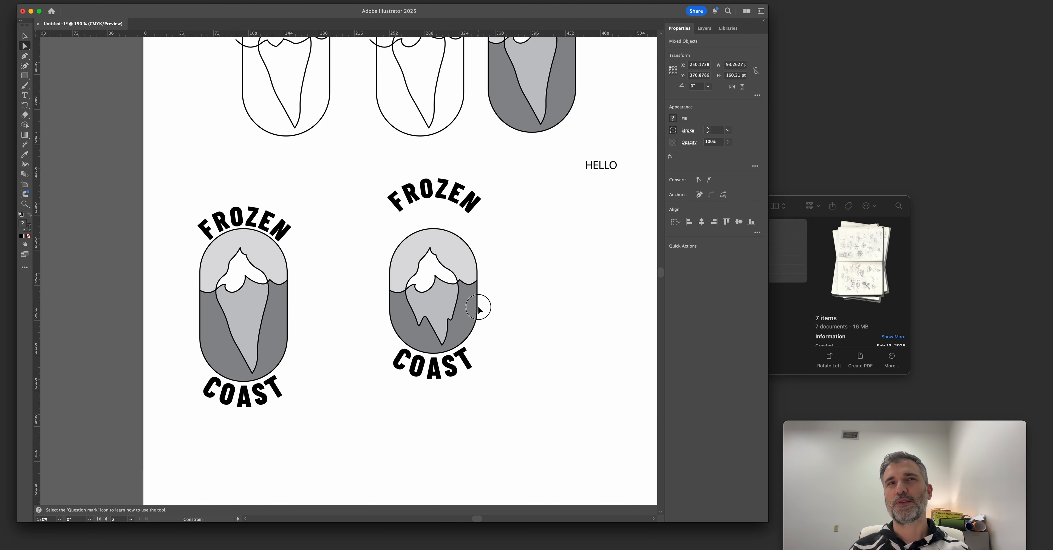
key(space)
drag(486, 387, 461, 375)
key(v)
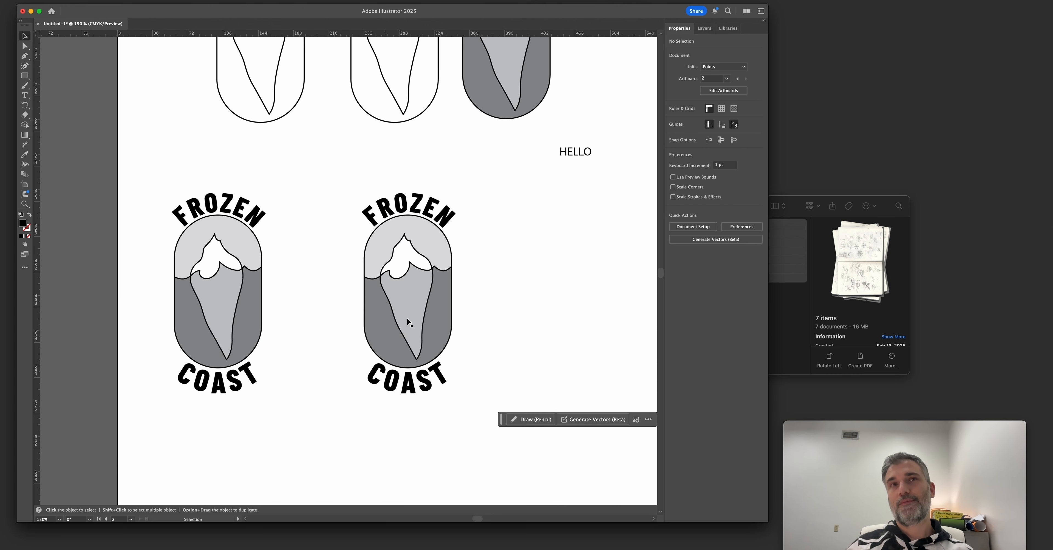
Draw a tall black rectangle about 73 × 257 pt in the empty space beside the two badges.
drag(419, 308, 275, 301)
key(m)
drag(378, 191, 450, 444)
key(v)
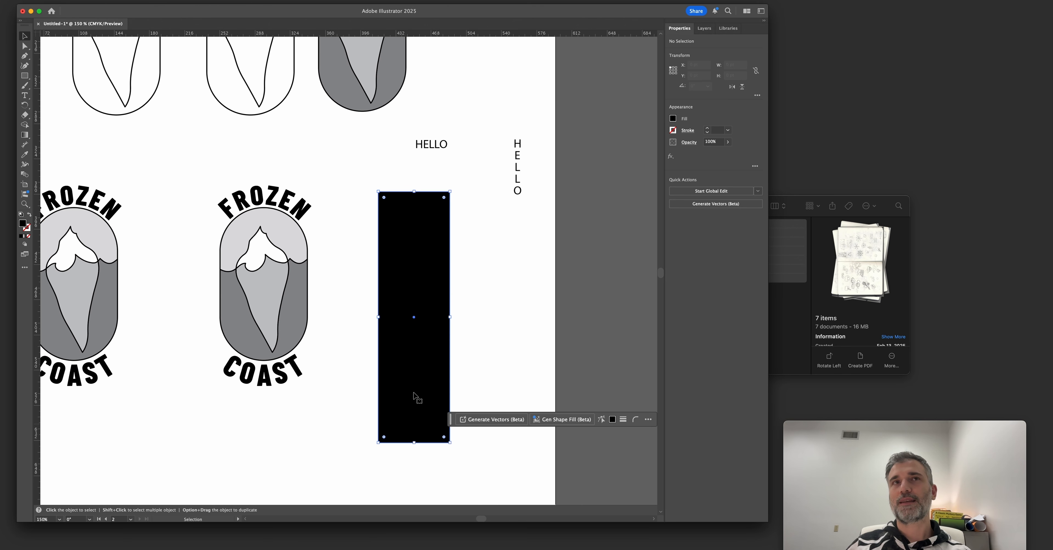
drag(393, 311, 390, 291)
Duplicate the badge onto the tall rectangle, bring it to the front and scale it down to fit the rectangle's width.
drag(193, 171, 341, 389)
click(430, 260)
drag(199, 179, 322, 404)
drag(285, 296, 430, 320)
key(shift+super+bracketright)
drag(454, 228, 434, 244)
drag(410, 304, 407, 294)
Fill the tall rectangle behind the small badge with the orange swatch.
click(434, 314)
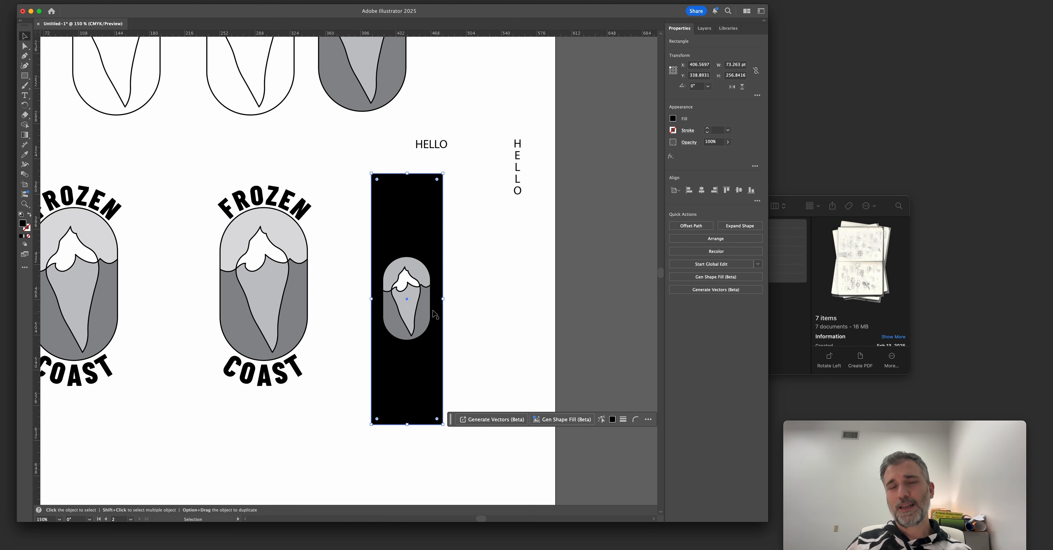
key(i)
click(589, 310)
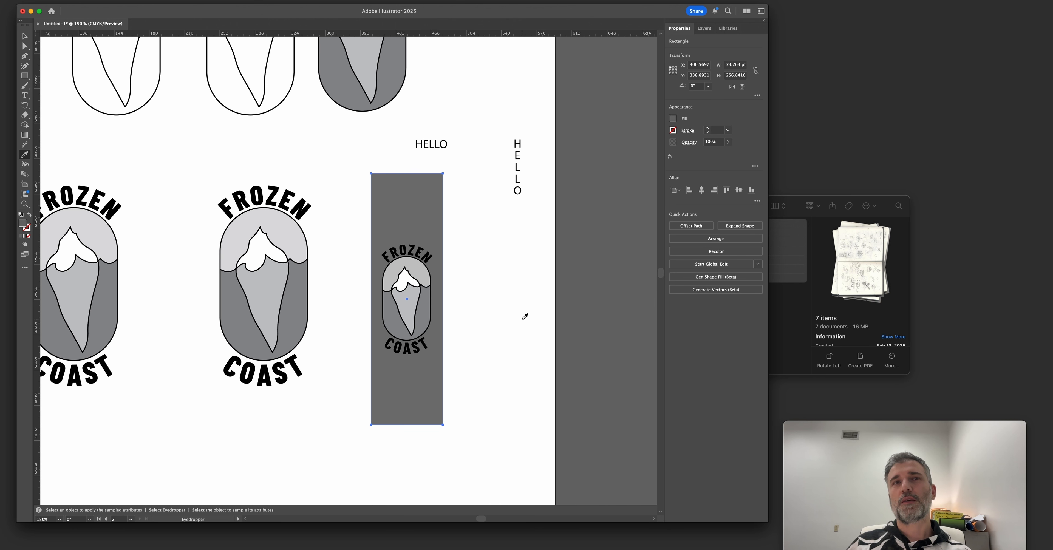
click(673, 119)
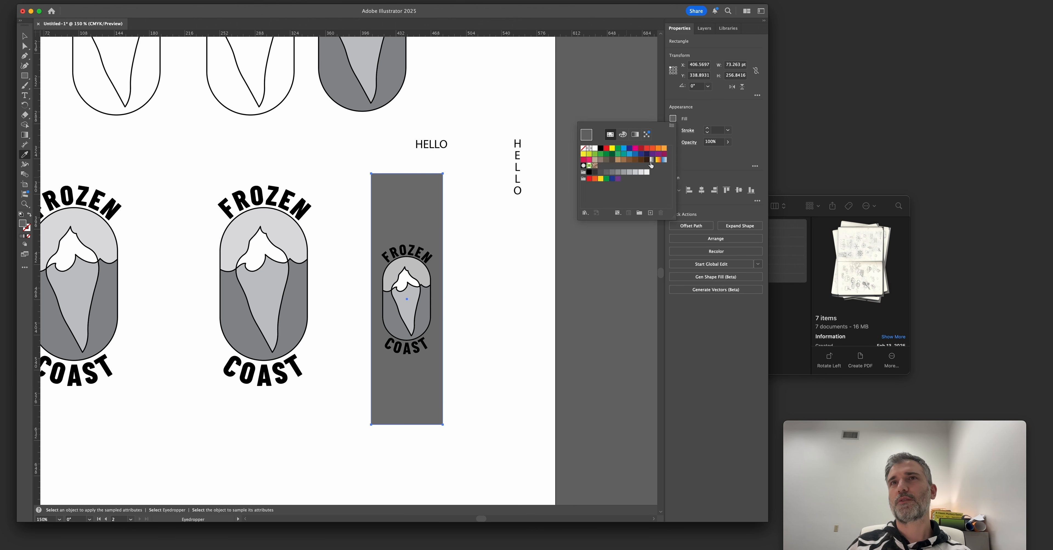
click(657, 149)
click(502, 298)
key(super+z)
Duplicate the orange rectangle beneath the badges and rotate the copy to form a horizontal banner.
key(v)
click(501, 298)
drag(418, 214, 333, 348)
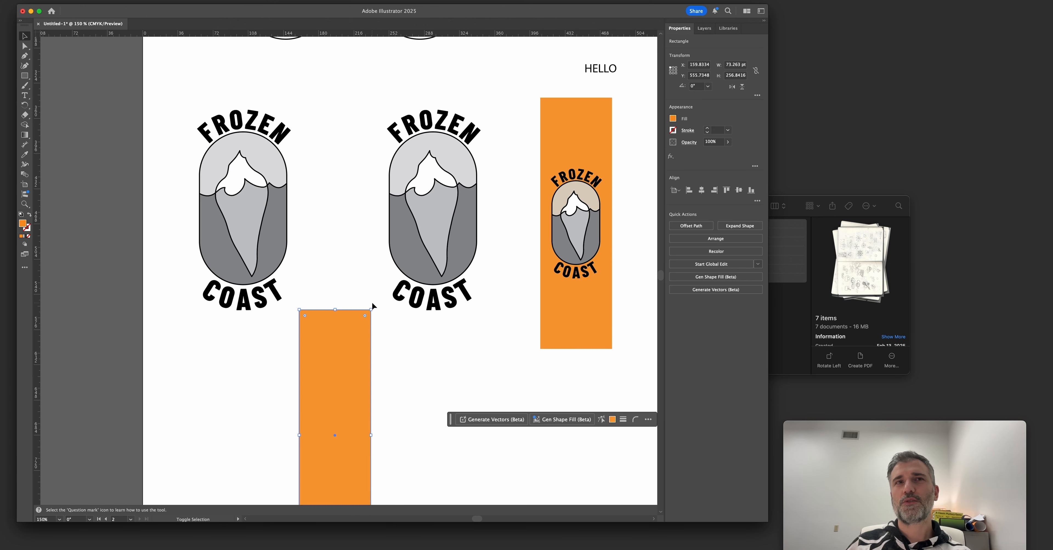
drag(372, 305, 539, 234)
Copy the small badge onto the horizontal orange banner and scale it down to fit the banner's height.
drag(545, 124, 619, 282)
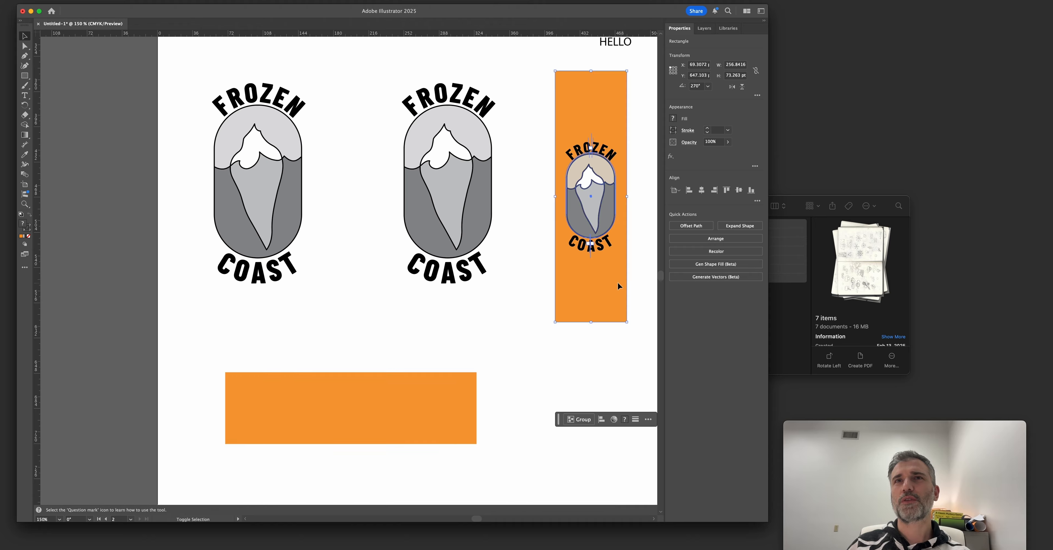
shift+click(618, 283)
drag(592, 223, 270, 432)
drag(293, 364, 272, 378)
click(285, 355)
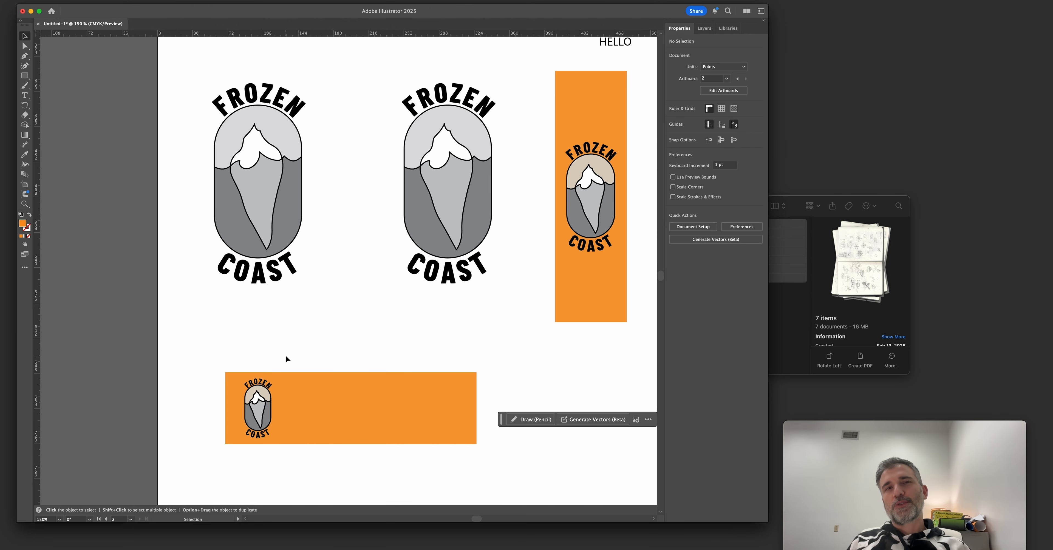
Delete the small badge from the horizontal orange banner.
click(342, 389)
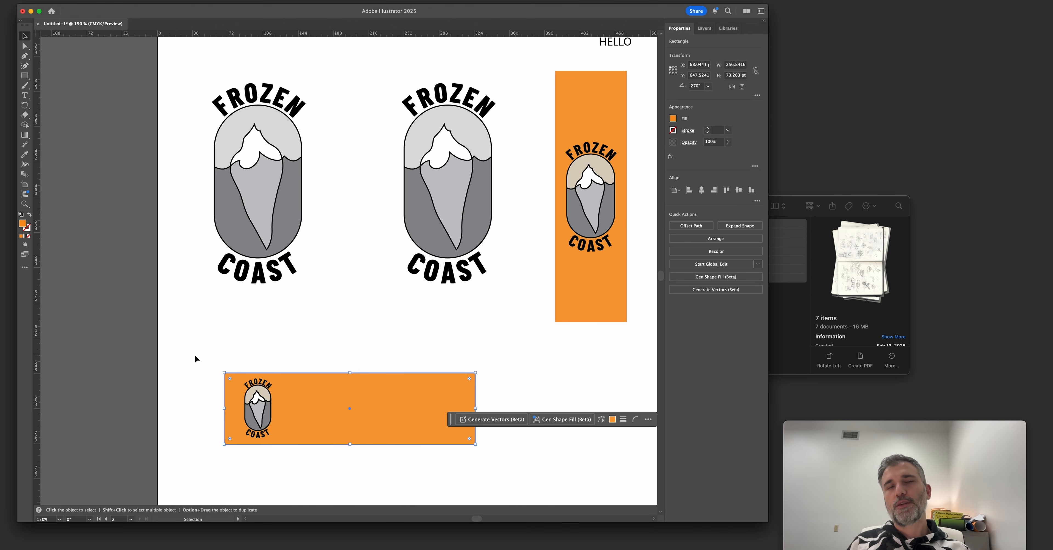
scroll(501, 275, right, 3)
scroll(500, 275, up, 1)
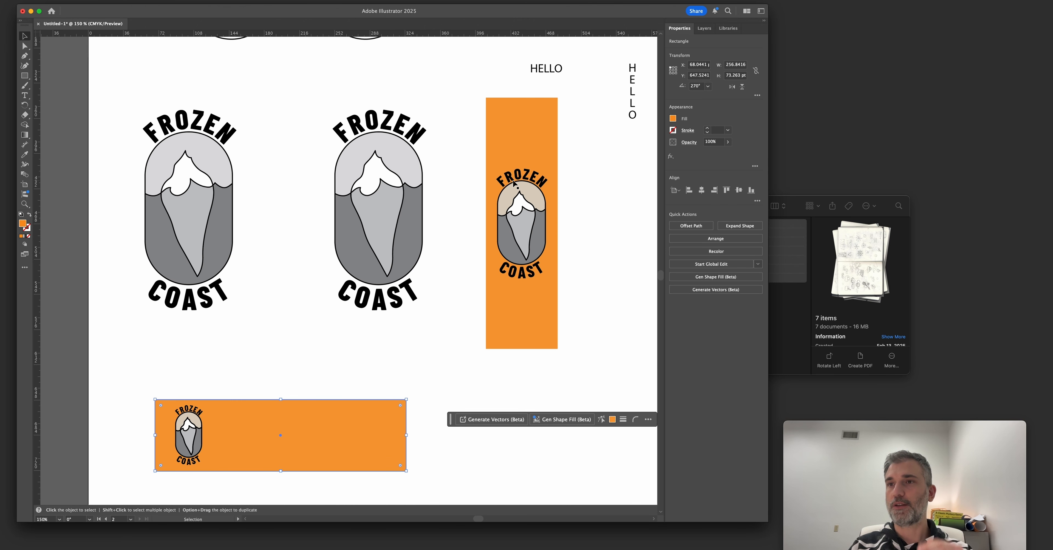
scroll(514, 185, left, 2)
scroll(514, 185, down, 1)
drag(278, 437, 278, 438)
key(Delete)
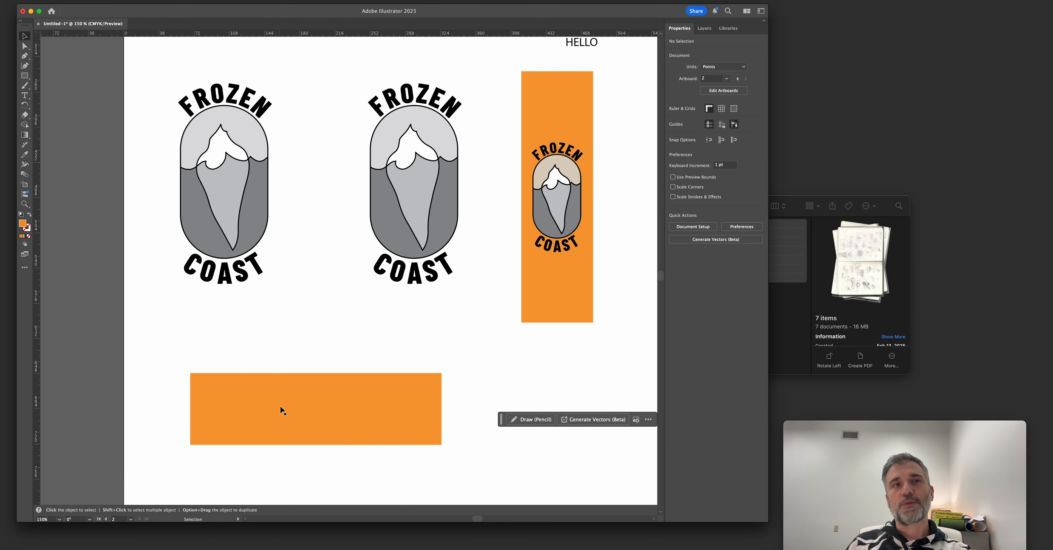
scroll(329, 338, up, 2)
scroll(336, 245, right, 1)
key(a)
click(395, 244)
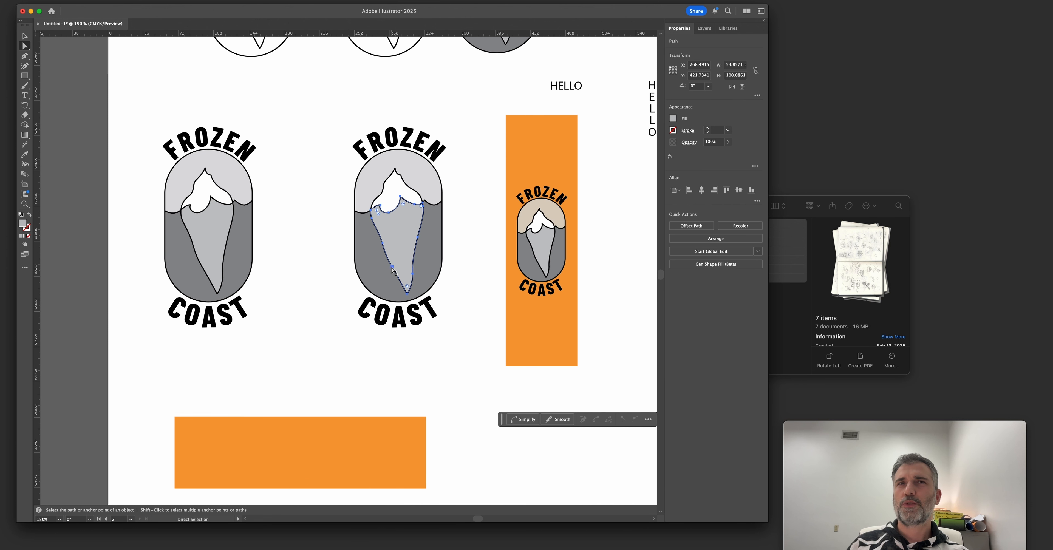
key(super+y)
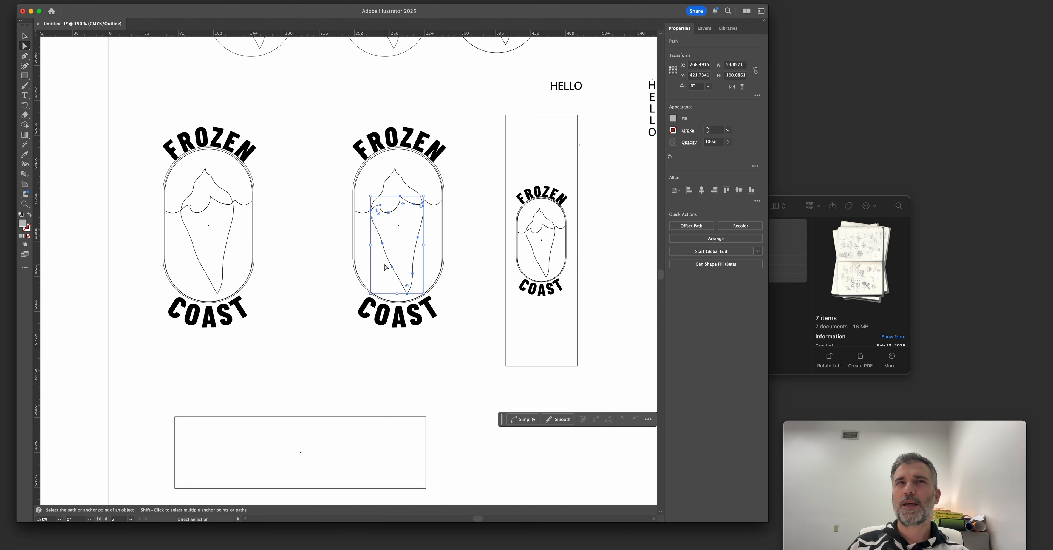
click(383, 243)
key(v)
key(super+y)
click(367, 279)
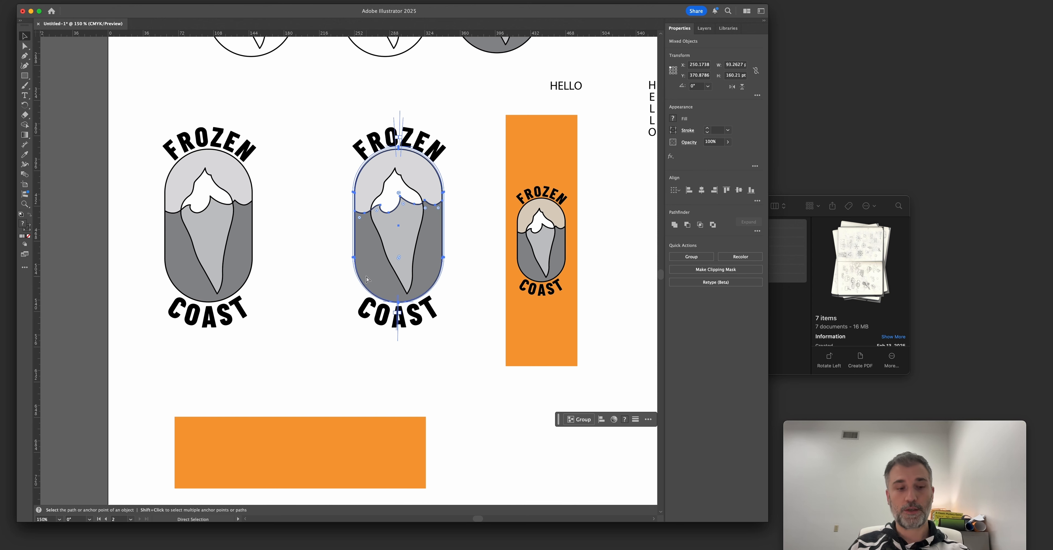
In outline view, reshape the left underwater edge of the full-size badge copy's iceberg and raise its tip.
key(a)
key(super+y)
click(380, 242)
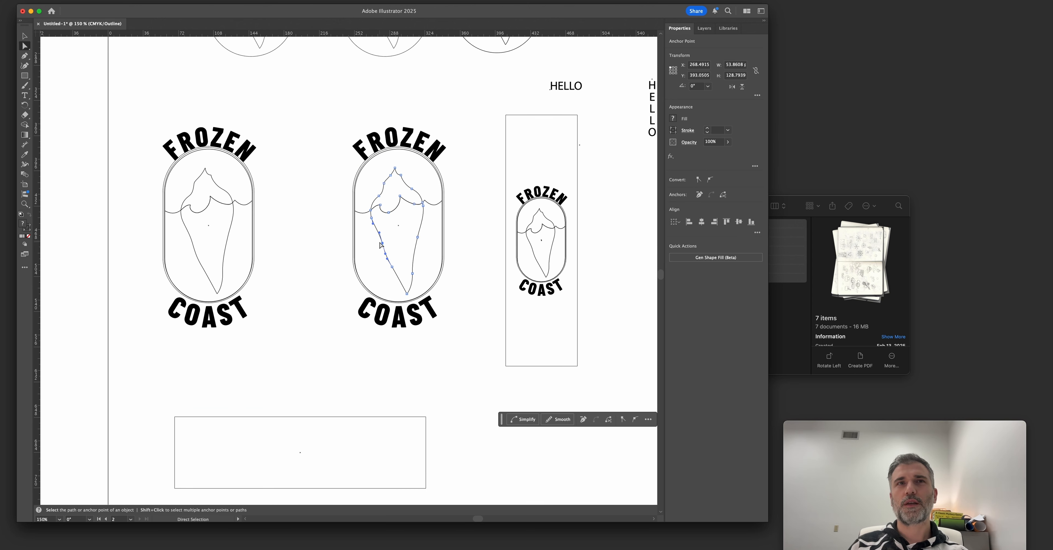
drag(384, 260, 412, 258)
drag(415, 300, 415, 301)
drag(406, 294, 403, 285)
Move the anchors on the iceberg's right underwater edge up to suit the shorter tip, and return to preview.
click(417, 237)
drag(422, 232, 413, 241)
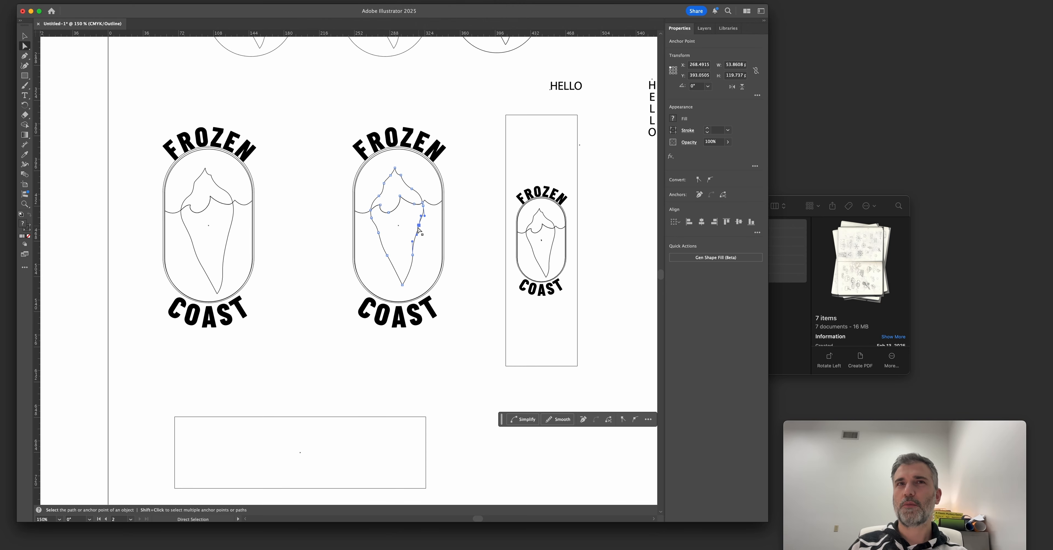
click(412, 256)
drag(412, 255, 412, 250)
click(365, 285)
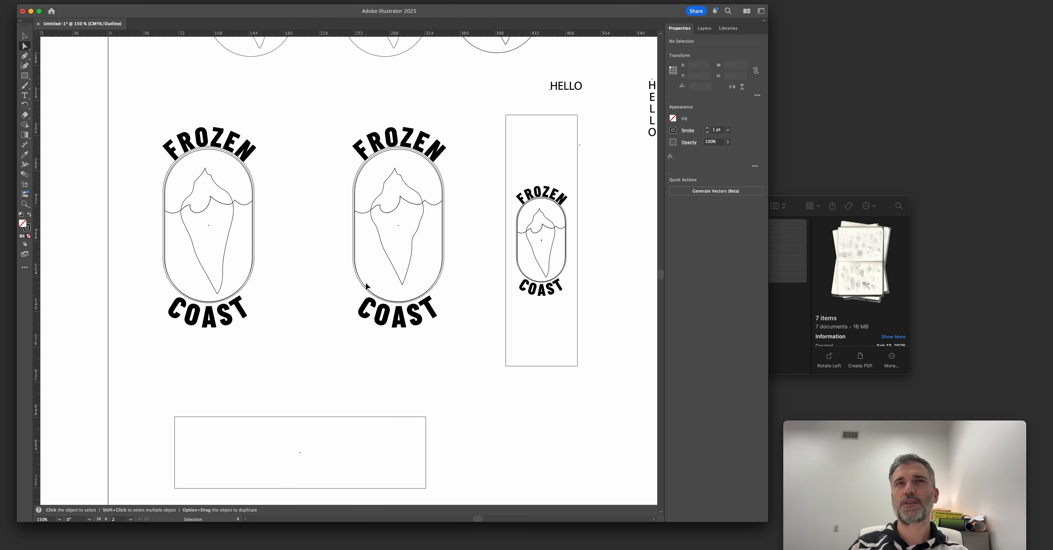
key(super+y)
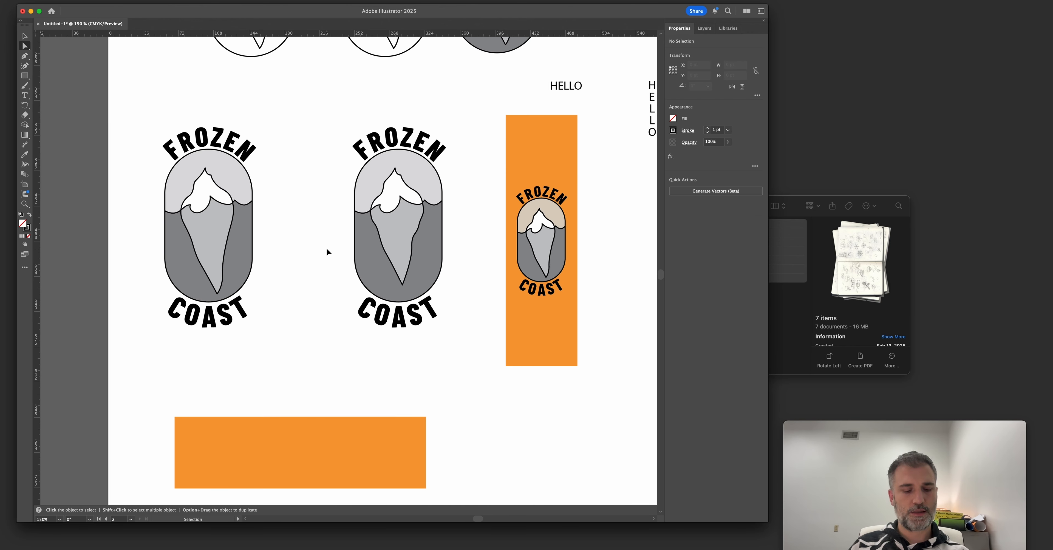
Try to raise the lower anchors of the badge copy's capsule and text paths in outline view.
key(super+y)
drag(329, 344, 461, 292)
click(354, 258)
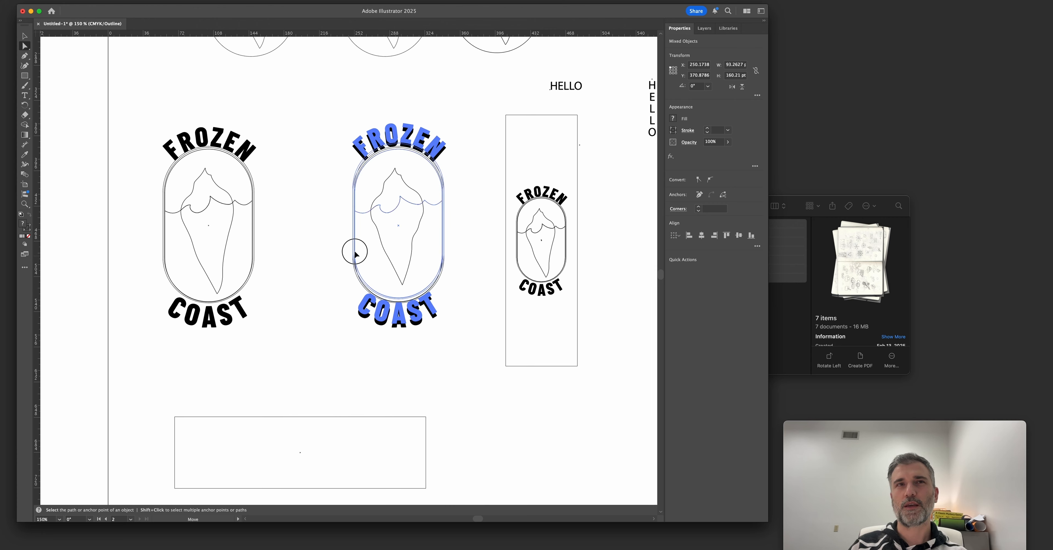
click(313, 227)
key(v)
key(super+z)
key(super+z)
drag(437, 269, 398, 275)
key(super+z)
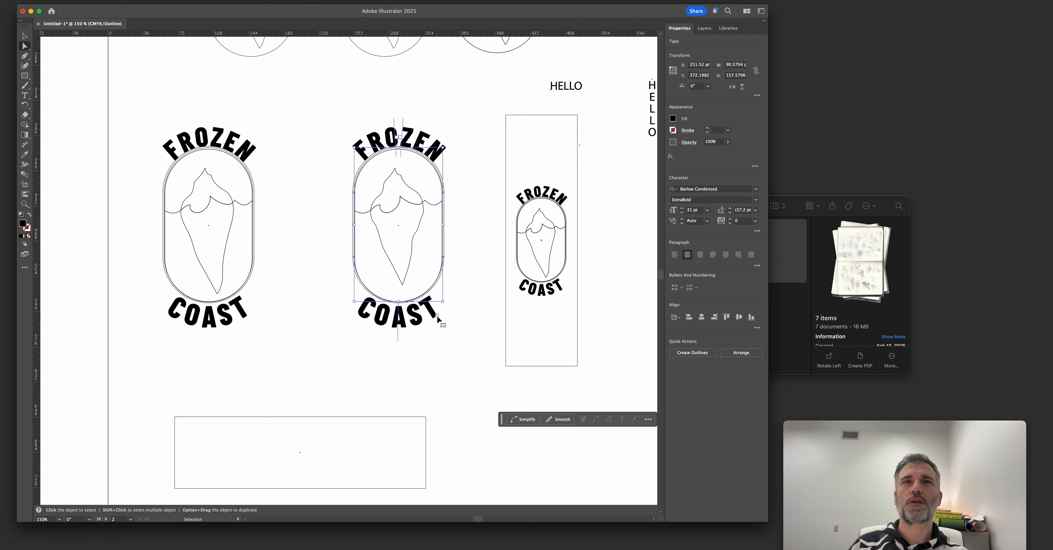
click(440, 317)
key(v)
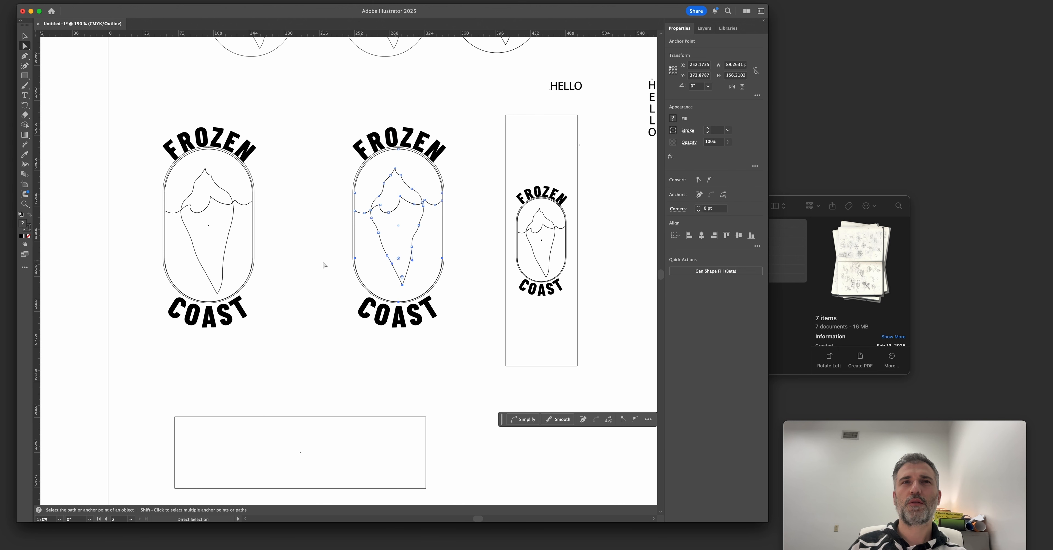
key(super+t)
key(super+y)
Shorten the badge copy's capsule by raising its lower anchors until the curve sits just below the iceberg's tip.
key(super+y)
key(a)
drag(369, 238, 420, 280)
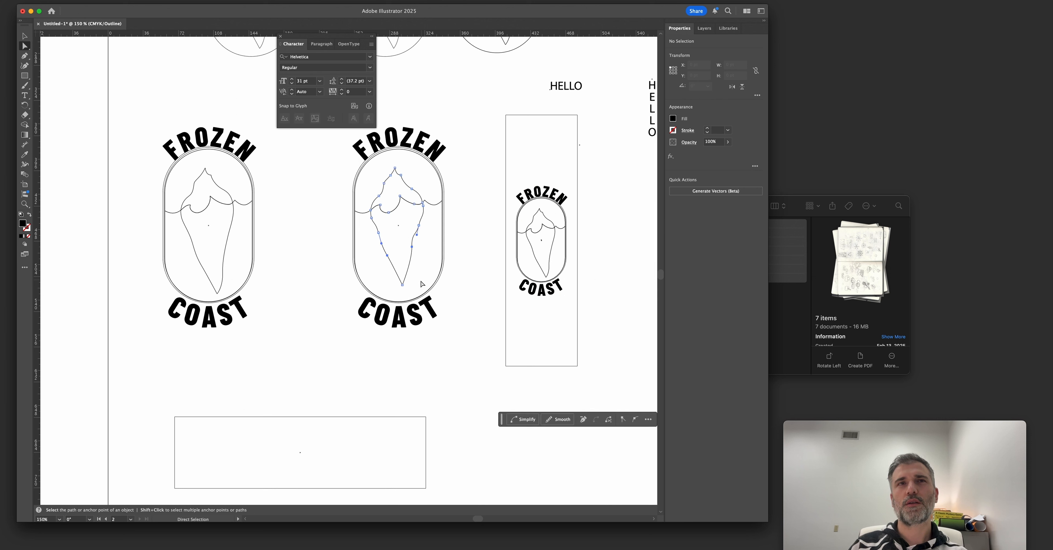
click(421, 274)
key(super+y)
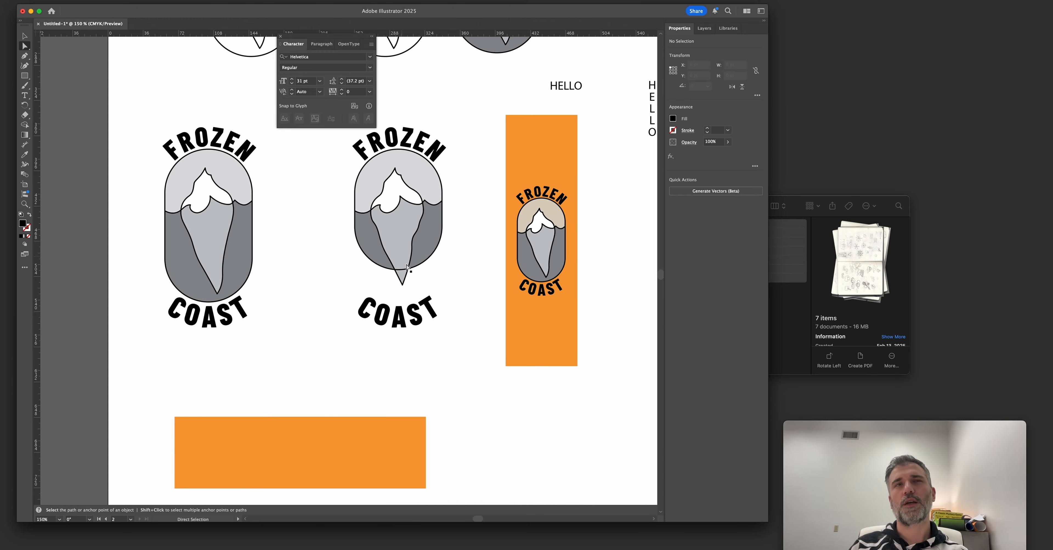
key(super+z)
key(super+z)
key(super+shift+z)
key(super+z)
key(super+z)
key(a)
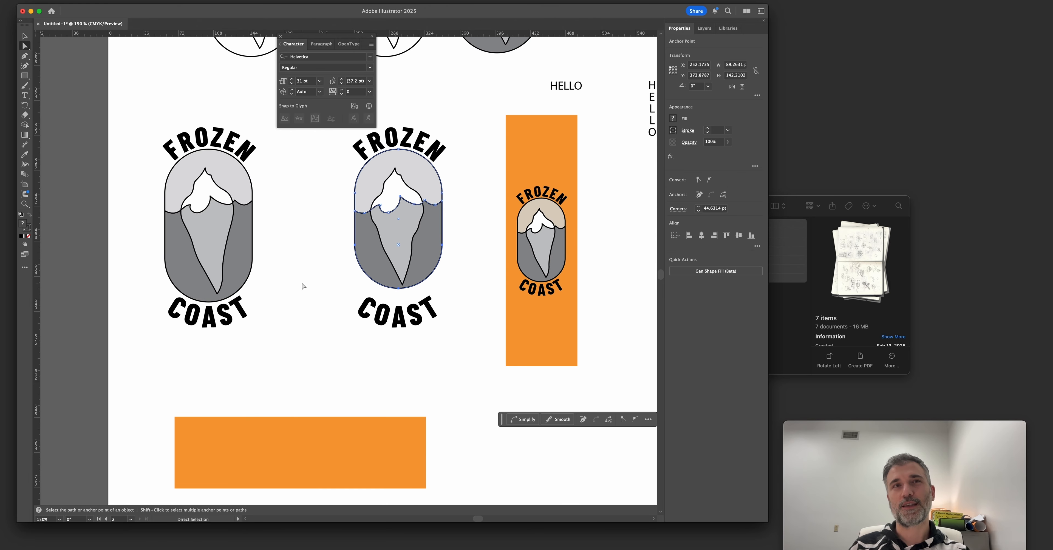
click(308, 290)
Move the COAST text path up to the shortened capsule and set COAST back along its lower curve.
key(v)
key(a)
key(v)
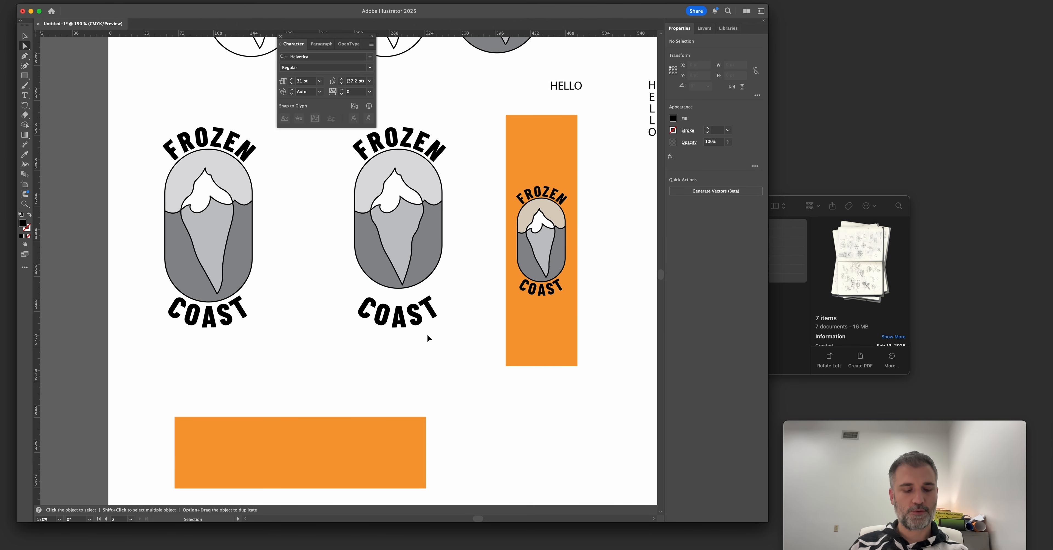
key(a)
key(super+y)
click(428, 329)
click(404, 146)
key(v)
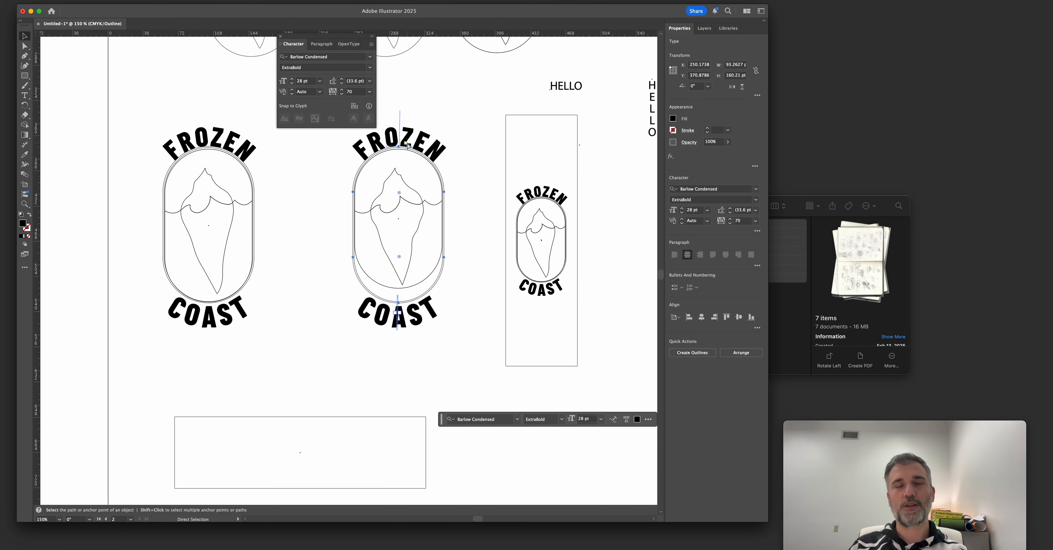
key(super+y)
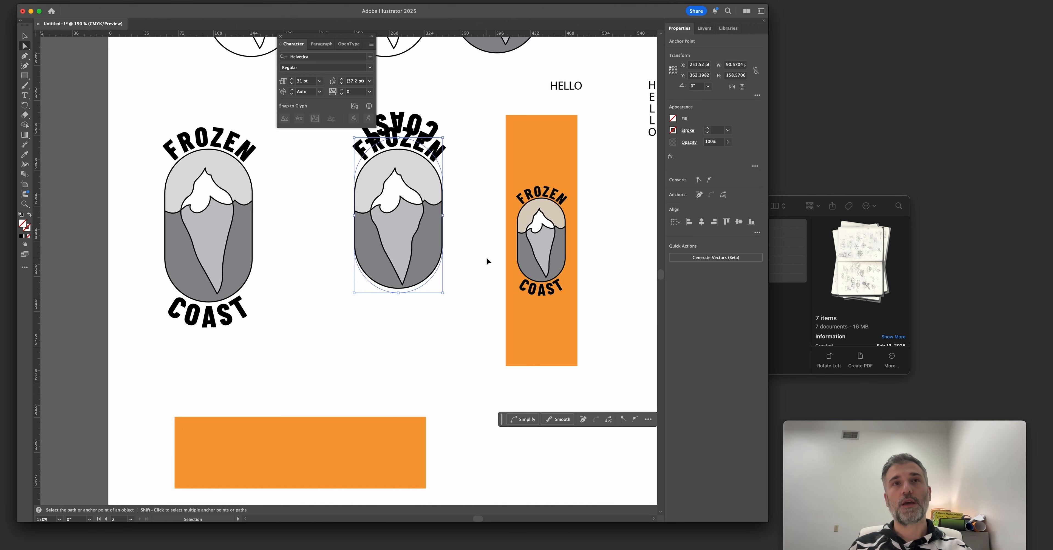
click(488, 260)
click(412, 130)
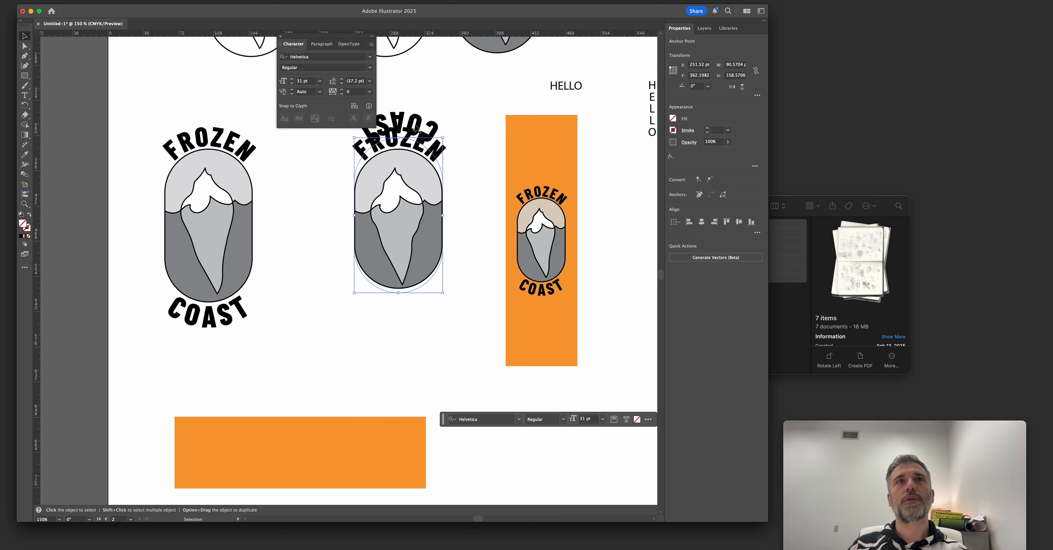
drag(398, 127, 397, 332)
Compare the original badge, the shortened badge and the orange banner version at several zoom levels.
mouse_move(382, 380)
mouse_down()
mouse_move(402, 385)
mouse_move(398, 375)
mouse_up()
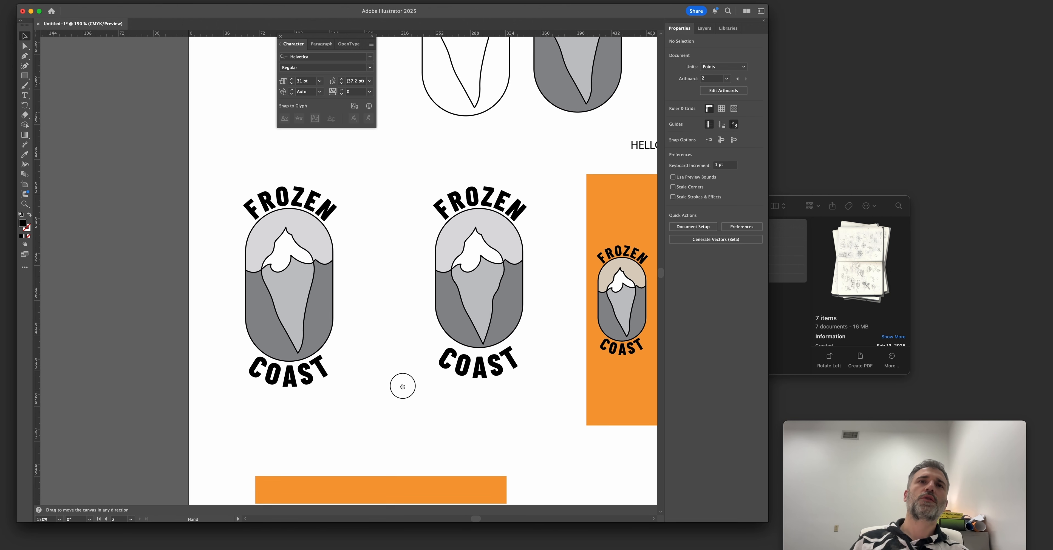
drag(398, 375, 389, 390)
click(384, 388)
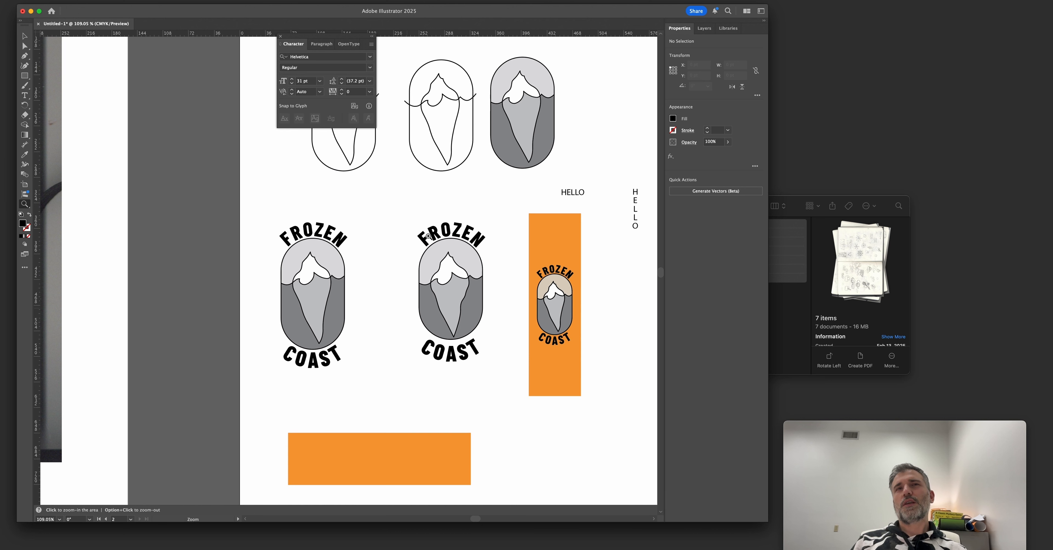
click(290, 293)
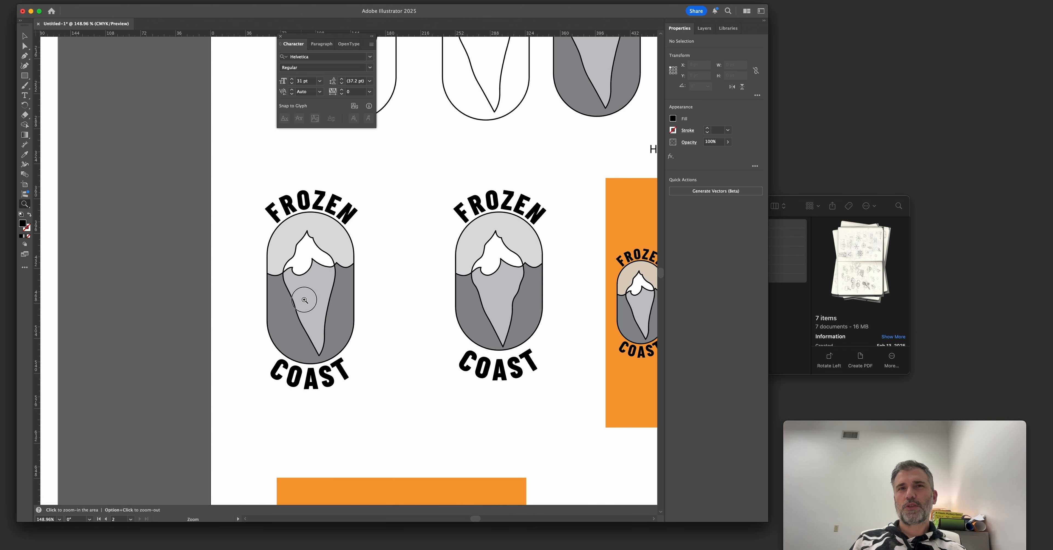
click(305, 300)
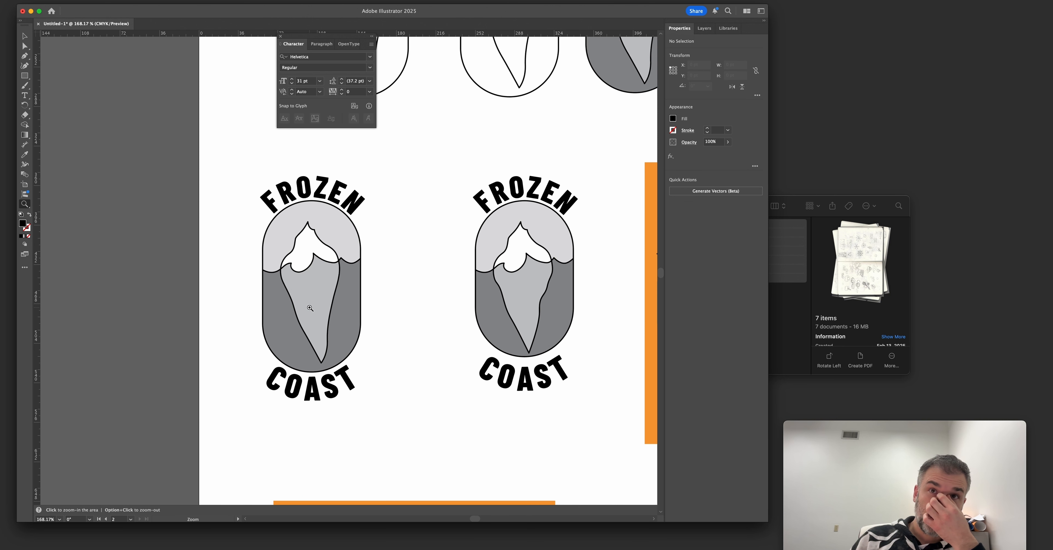
scroll(321, 310, right, 3)
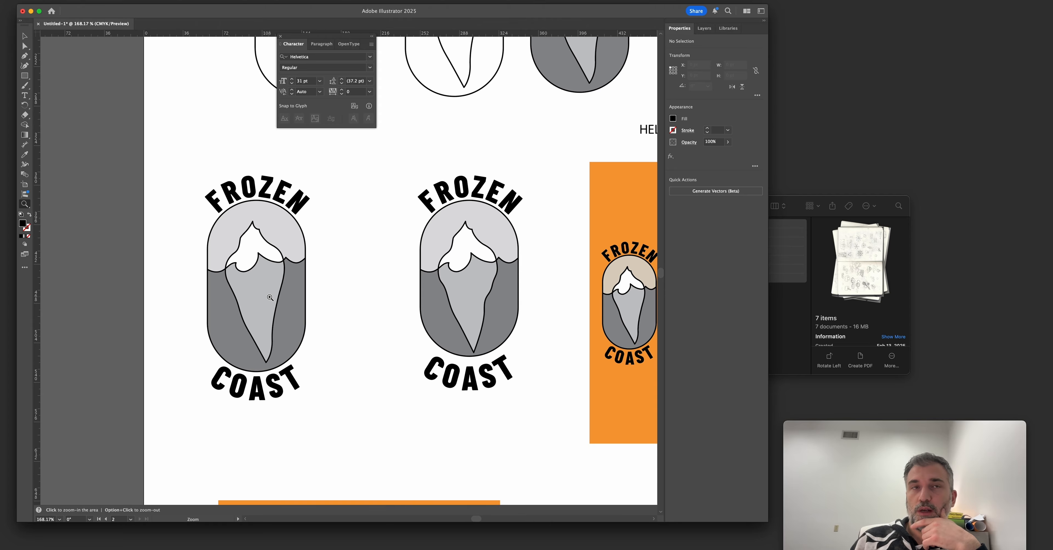
alt+click(464, 295)
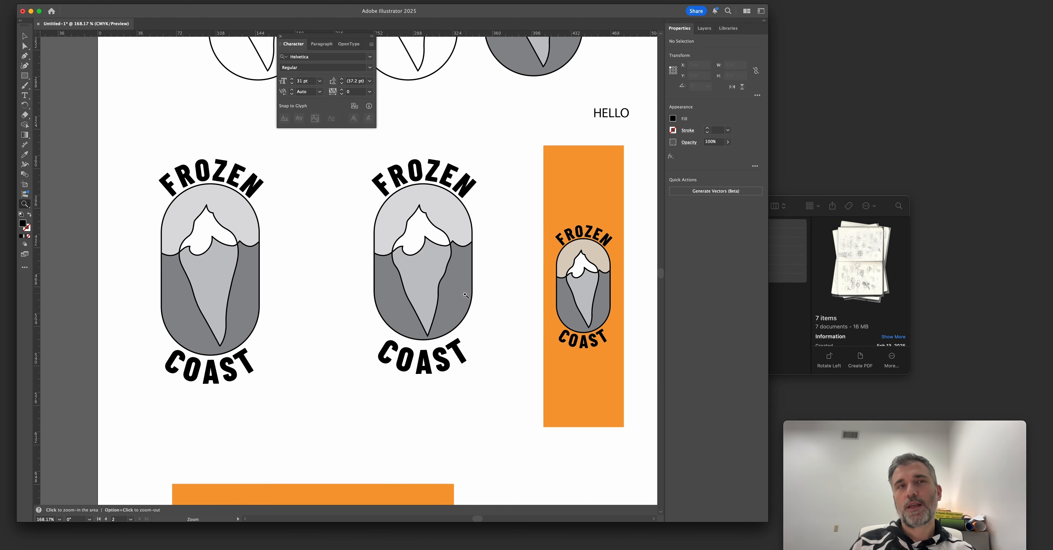
drag(357, 345, 426, 315)
alt+click(426, 315)
alt+click(425, 316)
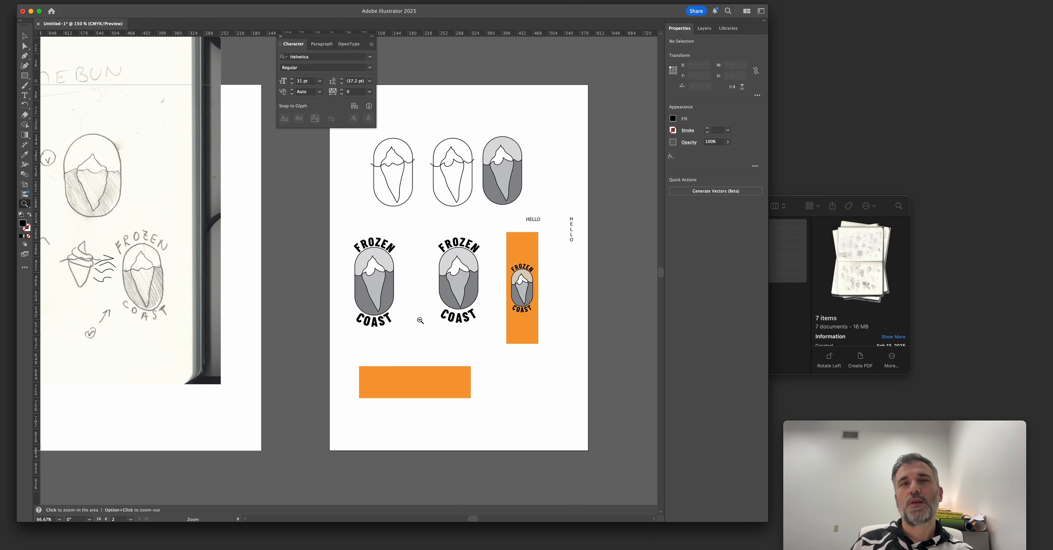
Duplicate the original and shortened badges onto the horizontal orange banner and bring the copies to the front.
click(417, 384)
key(v)
drag(286, 164, 466, 208)
alt+drag(463, 193, 455, 344)
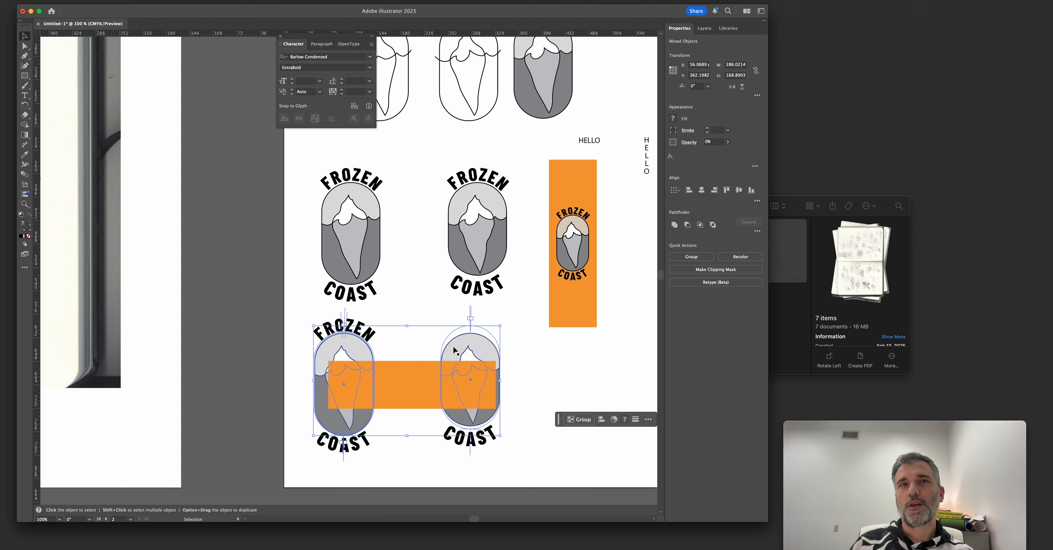
right_click(455, 344)
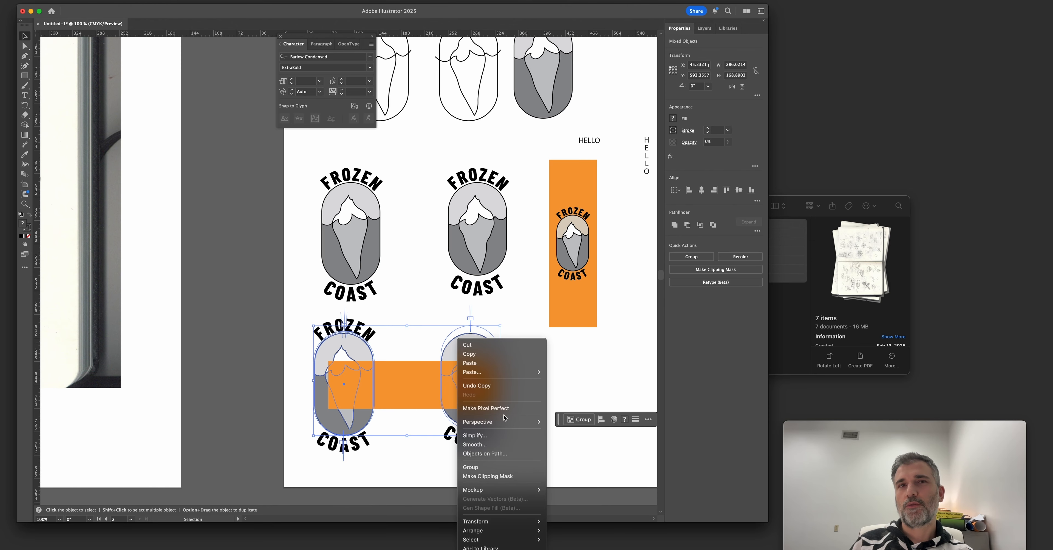
click(379, 326)
right_click(437, 240)
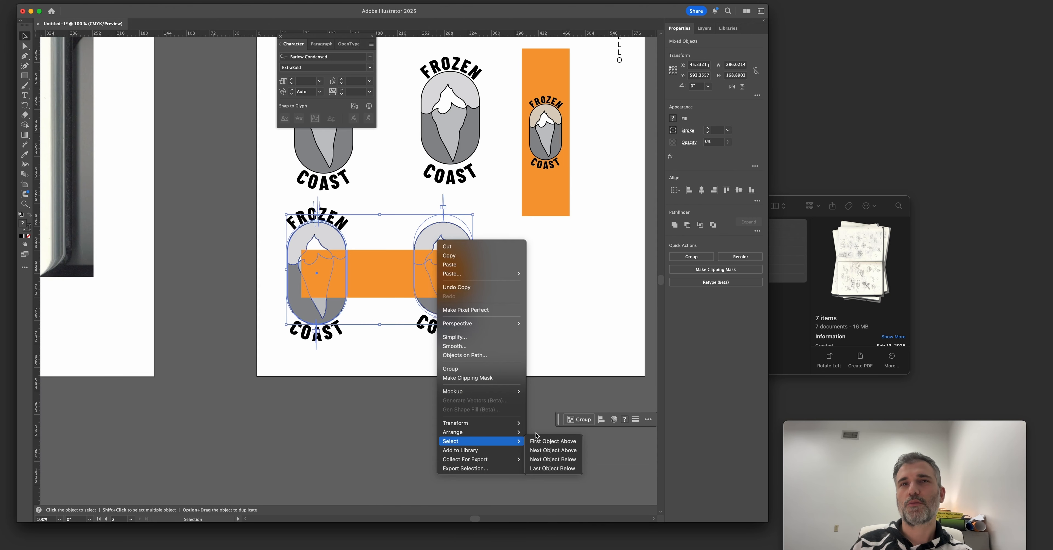
mouse_move(506, 433)
click(550, 433)
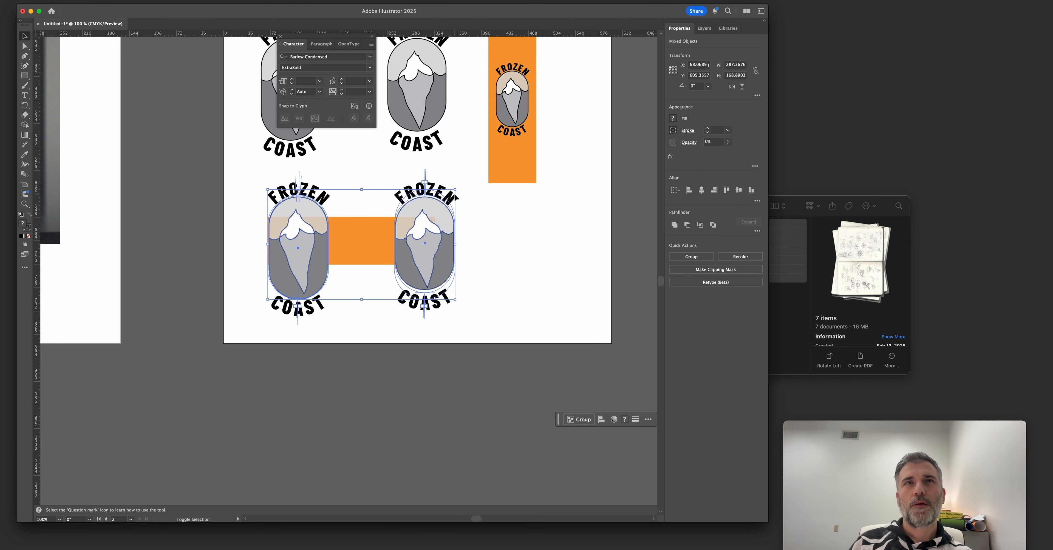
Convert the copied badges' lettering to outlines and scale both badges down to fit within the orange banner's height.
key(super+shift+o)
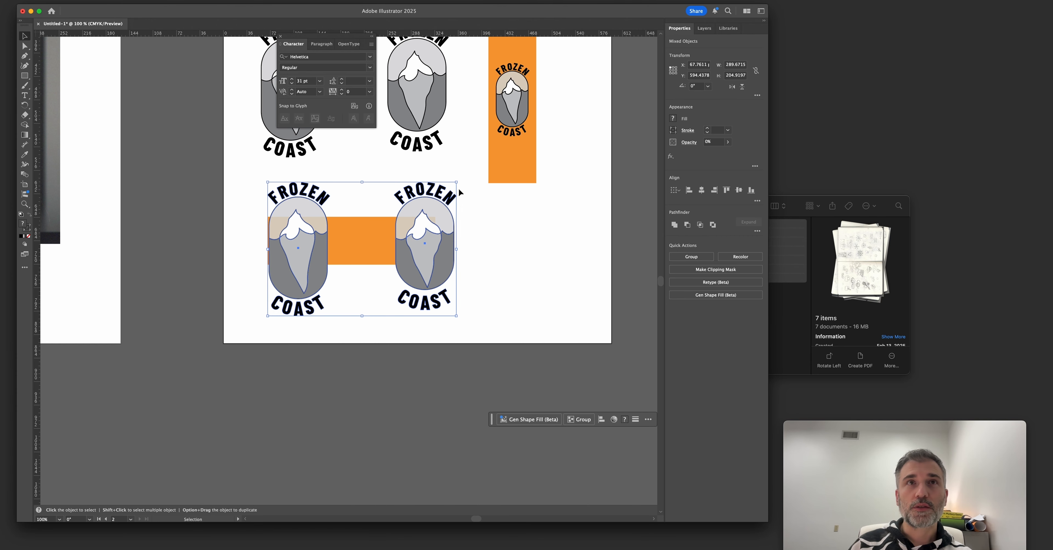
drag(457, 182, 407, 202)
key(z)
drag(320, 206, 306, 269)
key(v)
drag(481, 227, 447, 250)
key(a)
key(v)
Isolate the banner badge group and space the two small badges toward opposite ends of the orange banner.
click(402, 217)
double_click(422, 280)
drag(397, 214, 473, 384)
drag(437, 293, 566, 296)
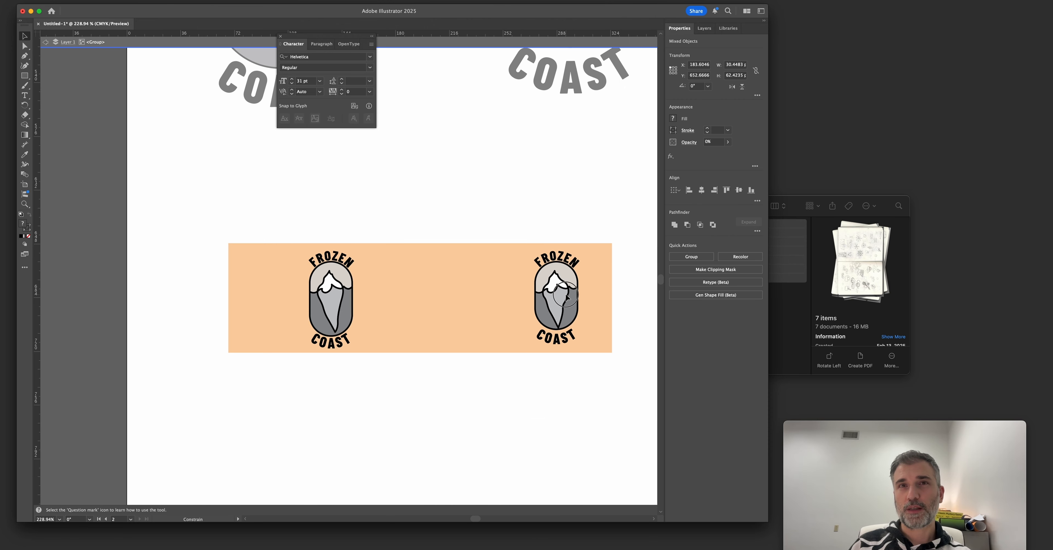
click(321, 211)
scroll(399, 377, down, 3)
drag(465, 254, 536, 356)
click(465, 376)
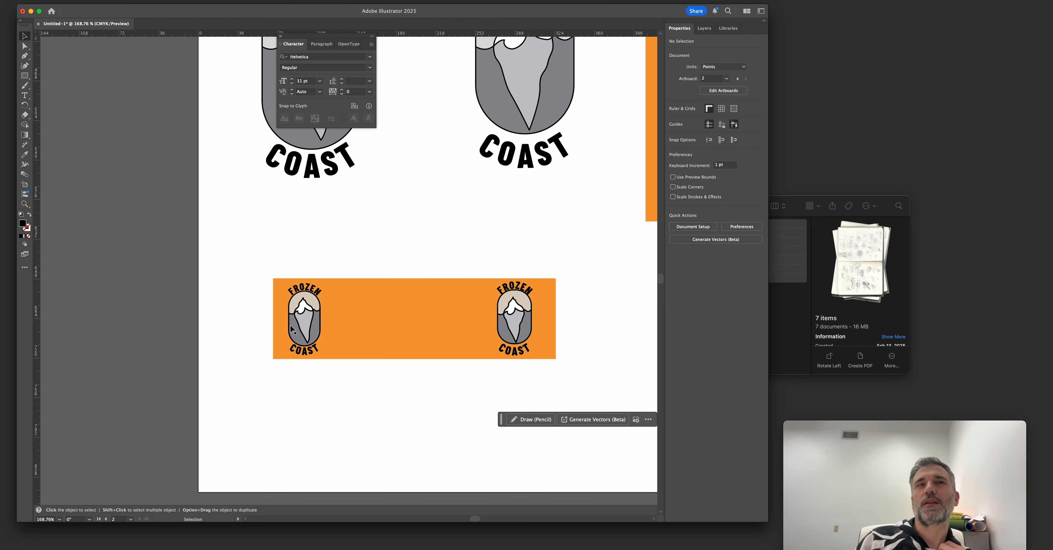
Compare the original, shortened and unfilled badges with the small versions on the orange banner.
scroll(494, 325, up, 5)
scroll(312, 357, up, 2)
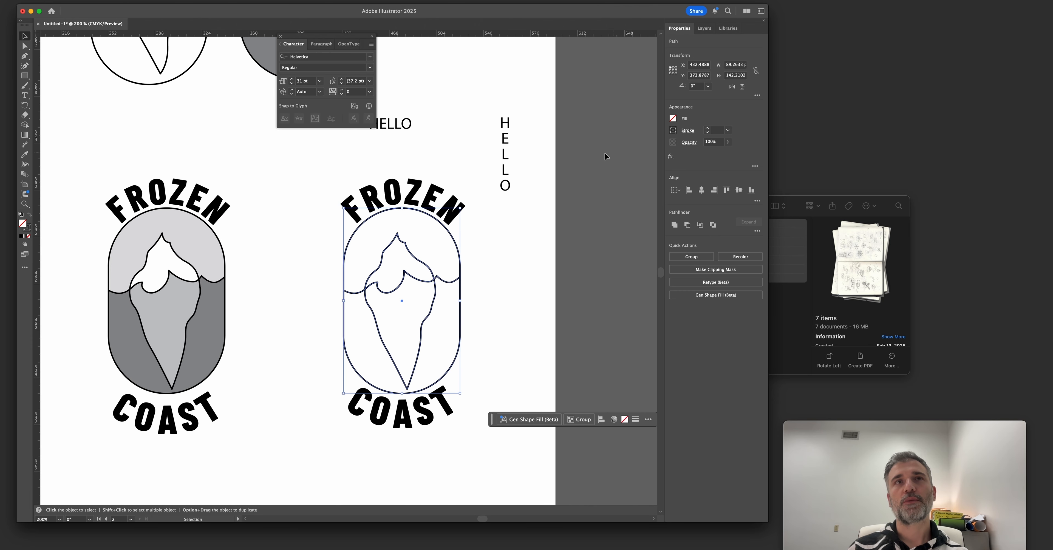
key(super+minus)
key(super+minus)
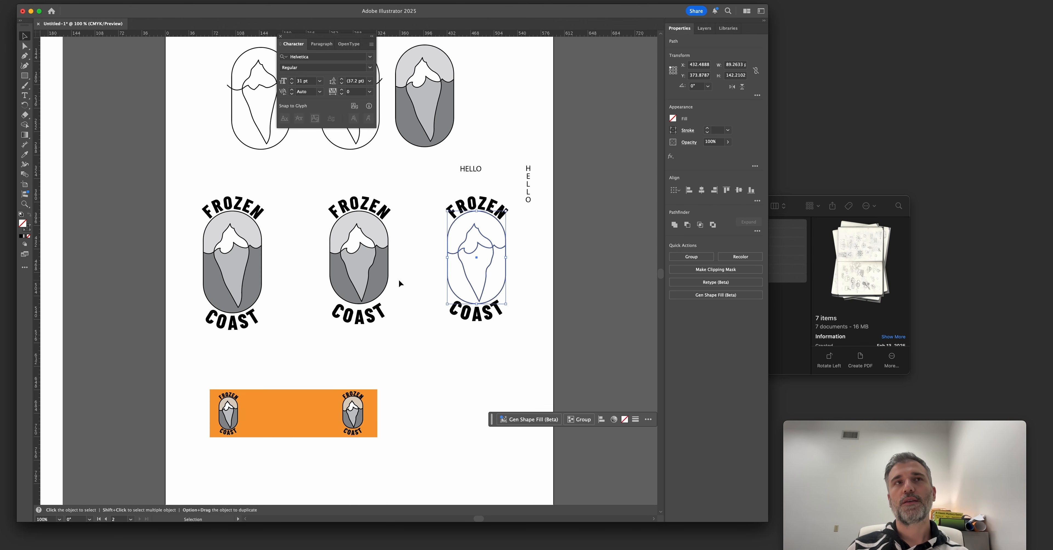
drag(399, 282, 426, 289)
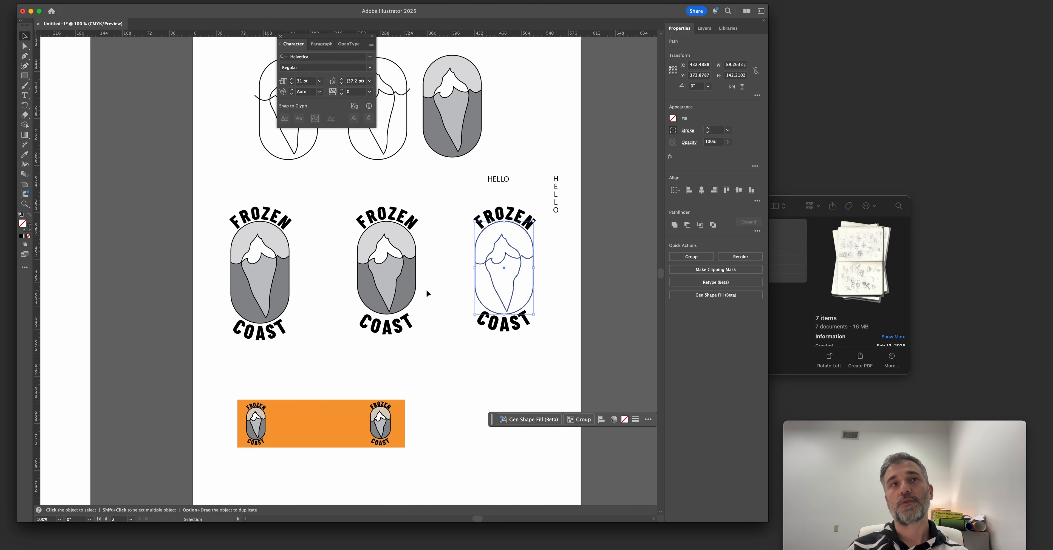
drag(433, 283, 418, 298)
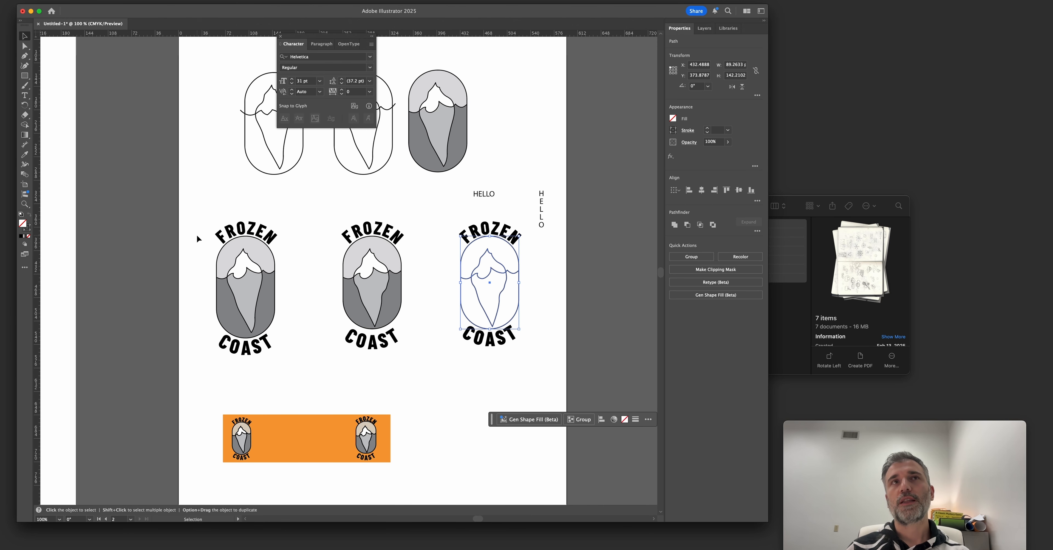
drag(202, 211, 339, 394)
drag(410, 356, 287, 202)
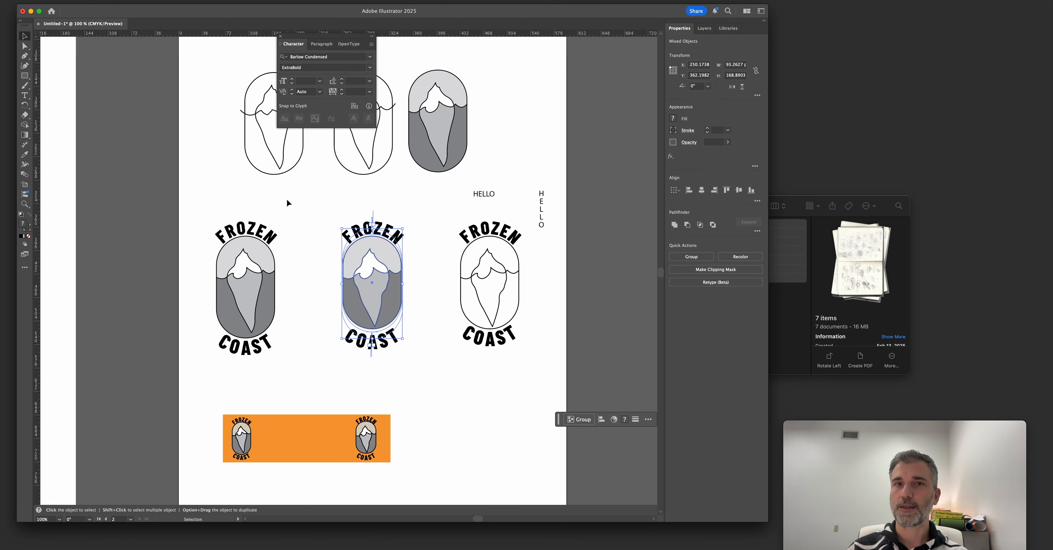
click(318, 210)
key(z)
drag(293, 301, 312, 303)
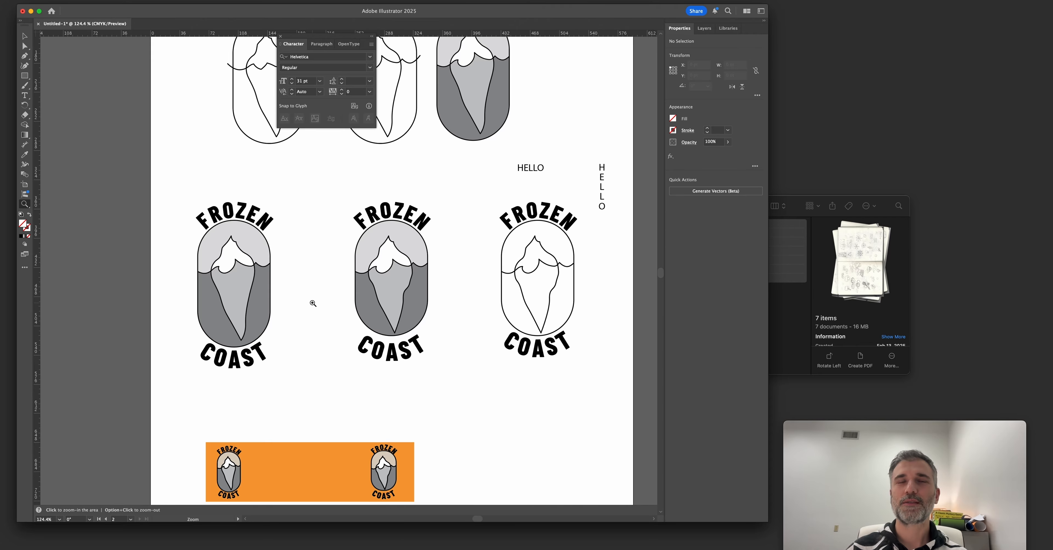
Check how the original and shortened badges read small at 50% zoom.
alt+click(313, 303)
click(370, 304)
click(370, 304)
alt+click(370, 304)
alt+click(370, 305)
alt+click(369, 304)
alt+click(370, 304)
drag(365, 302, 226, 306)
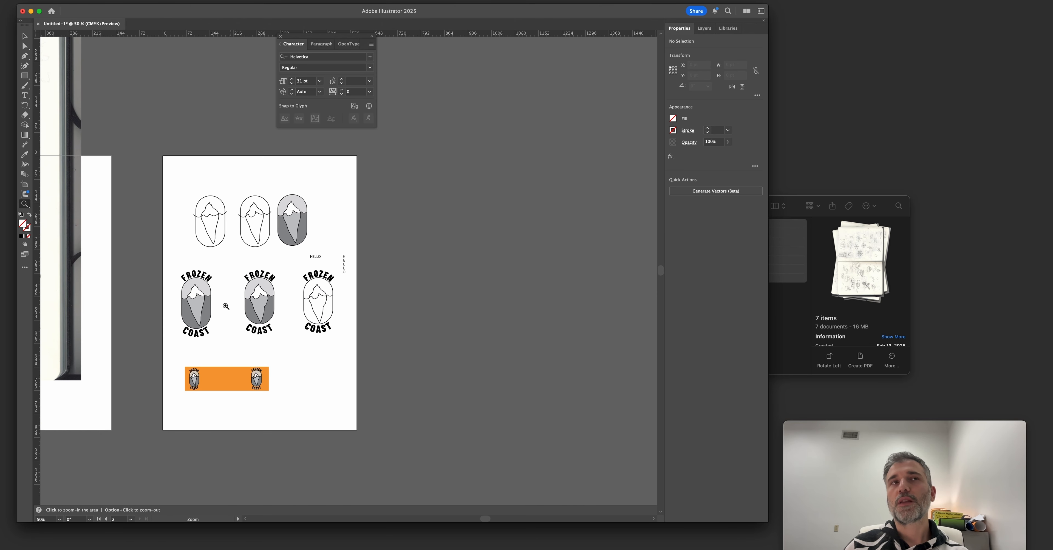
key(a)
drag(172, 260, 230, 354)
key(v)
click(233, 347)
key(a)
drag(238, 265, 288, 348)
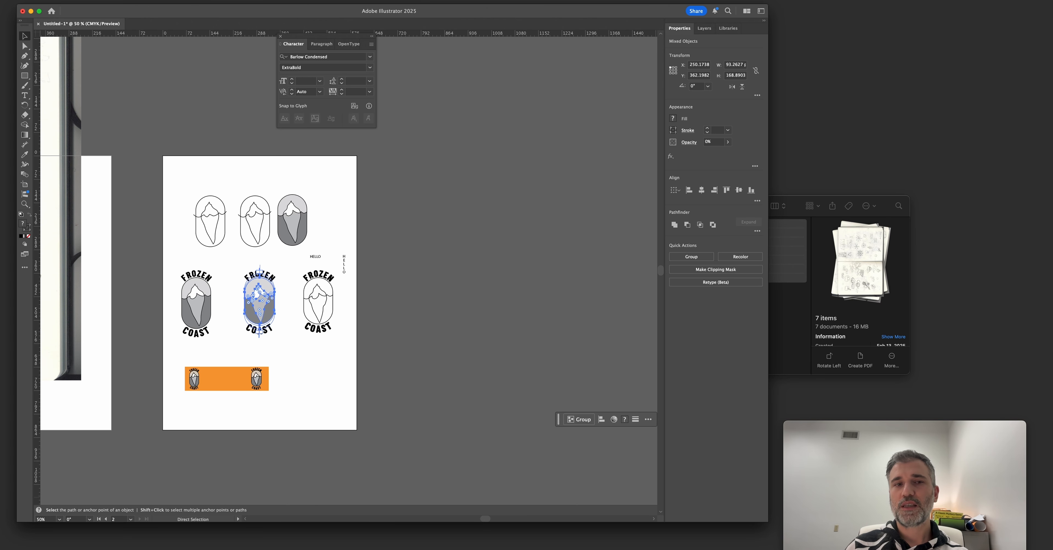
Switch to Chrome and copy the pale green UNIQLO T-shirt image from the Google results for tshirt.
key(super+Tab)
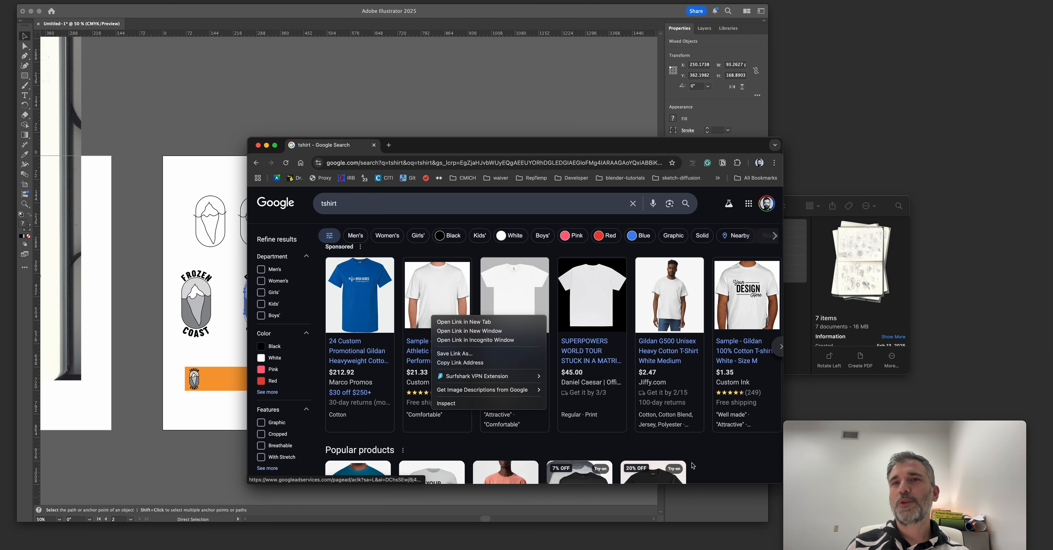
click(693, 466)
scroll(542, 353, down, 2)
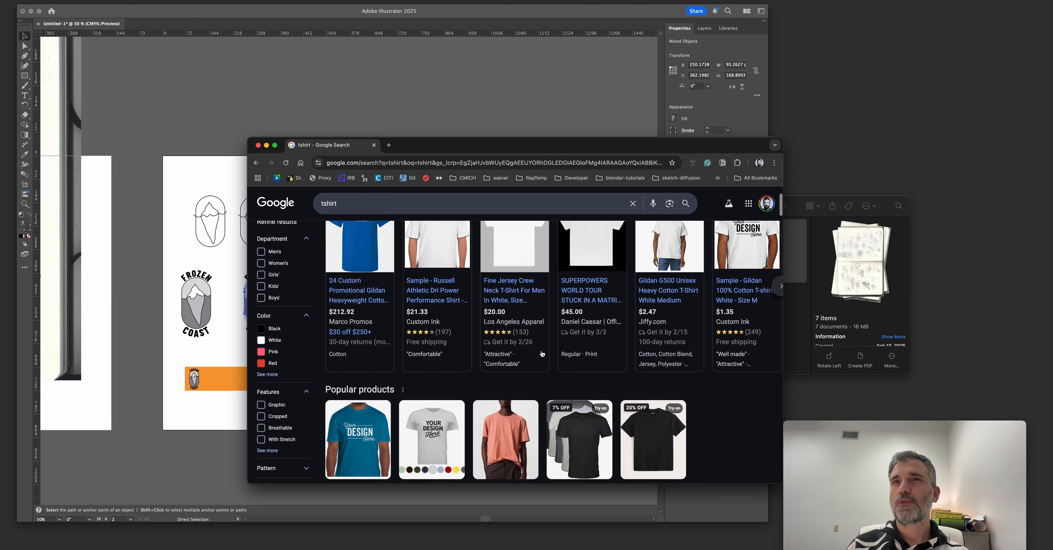
scroll(542, 354, down, 8)
right_click(571, 350)
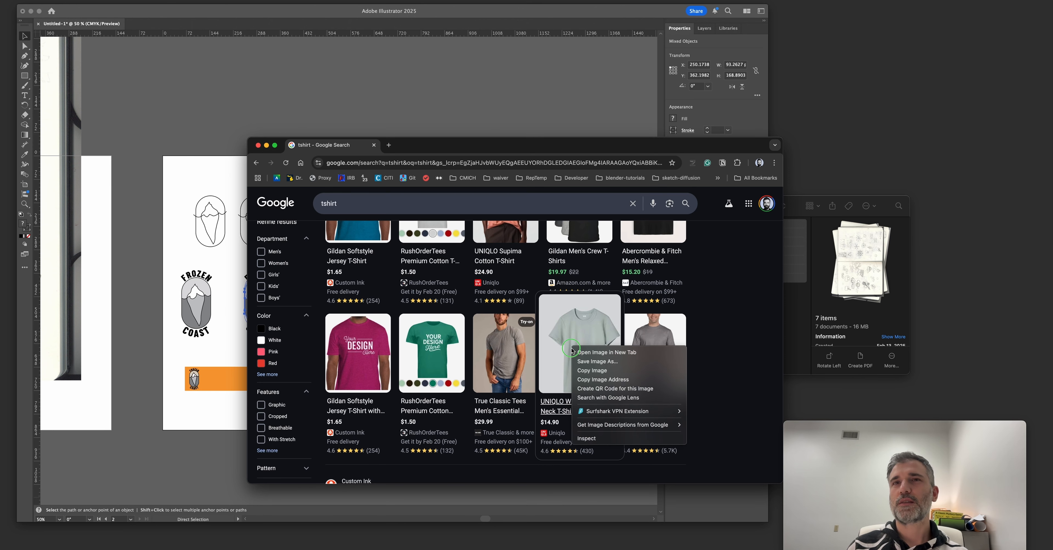
click(592, 371)
Switch to Illustrator, paste the T-shirt image beside the badge artboard, and undo the extra paste.
click(194, 115)
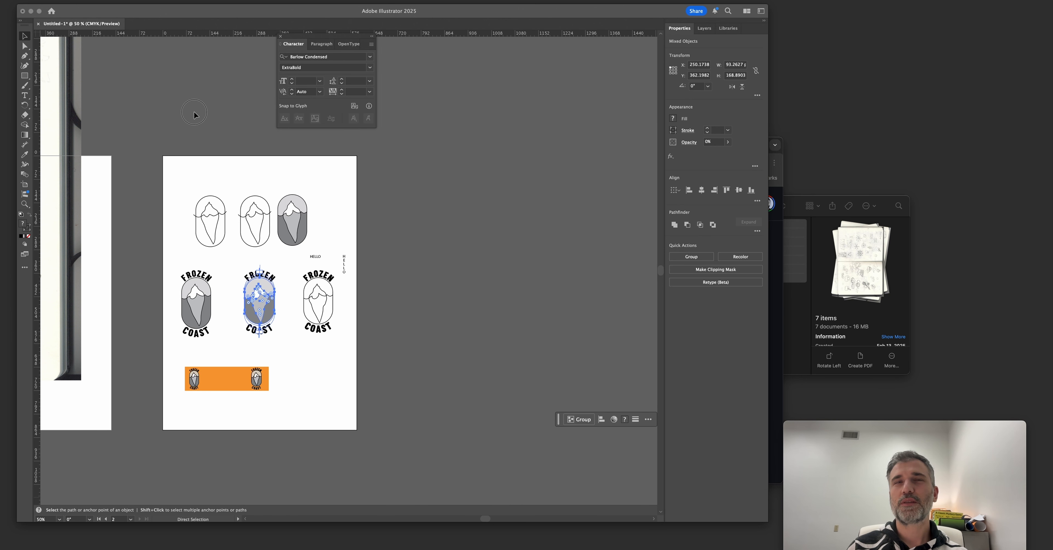
key(super+v)
drag(355, 276, 437, 259)
key(super+v)
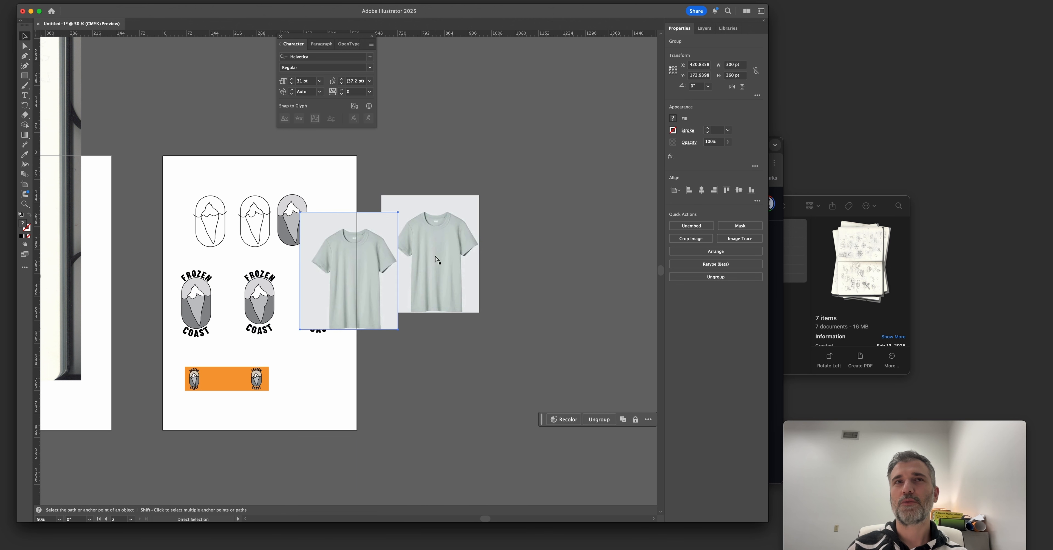
key(super+z)
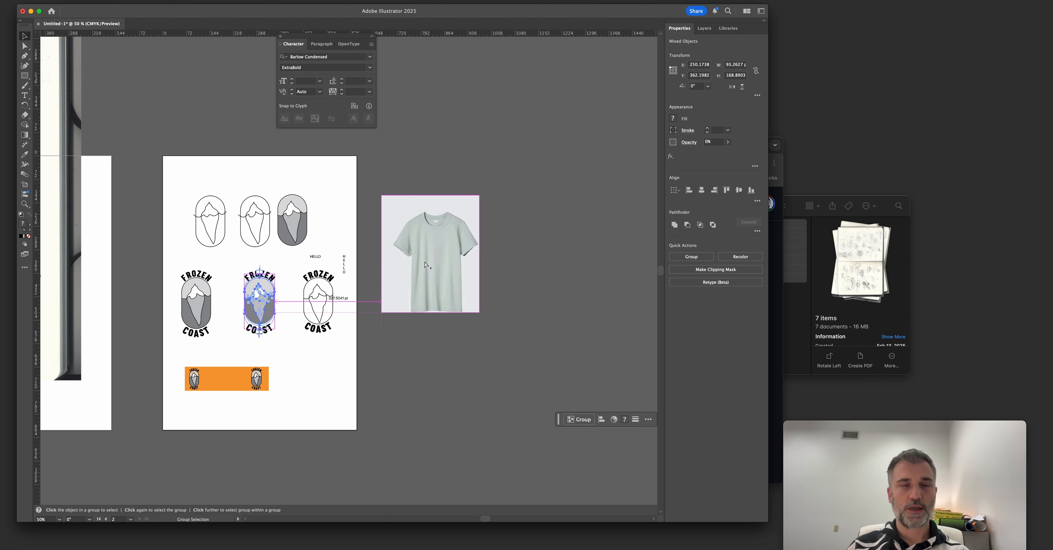
Place a copy of the shortened Frozen Coast badge on the T-shirt's chest.
drag(229, 261, 299, 355)
key(v)
drag(258, 311, 436, 277)
key(super+equal)
key(super+equal)
key(super+equal)
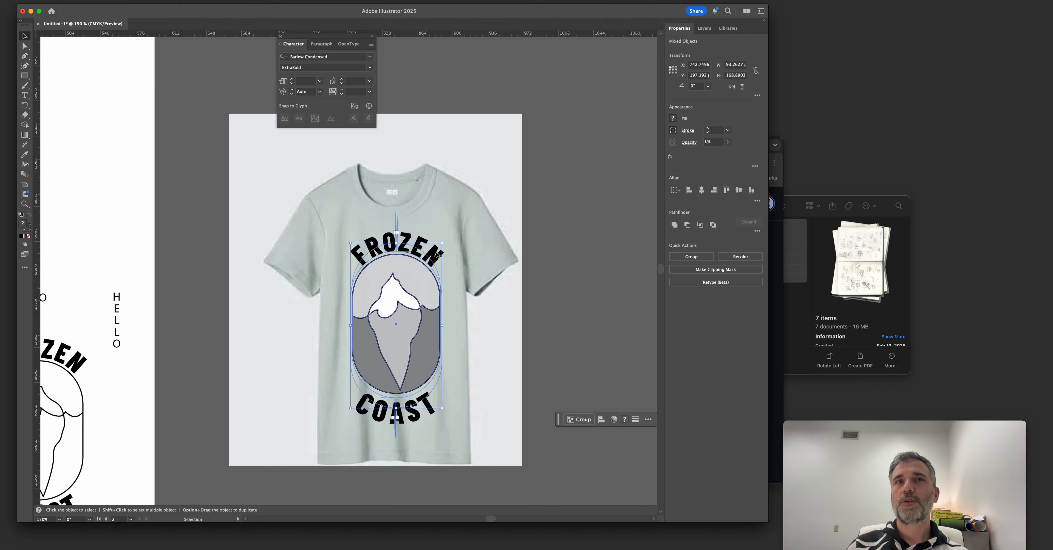
Group the T-shirt badge and scale it down to about 62 pt wide and 128 pt high on the chest.
shift+click(427, 255)
drag(443, 243, 429, 267)
key(super+z)
shift+click(411, 240)
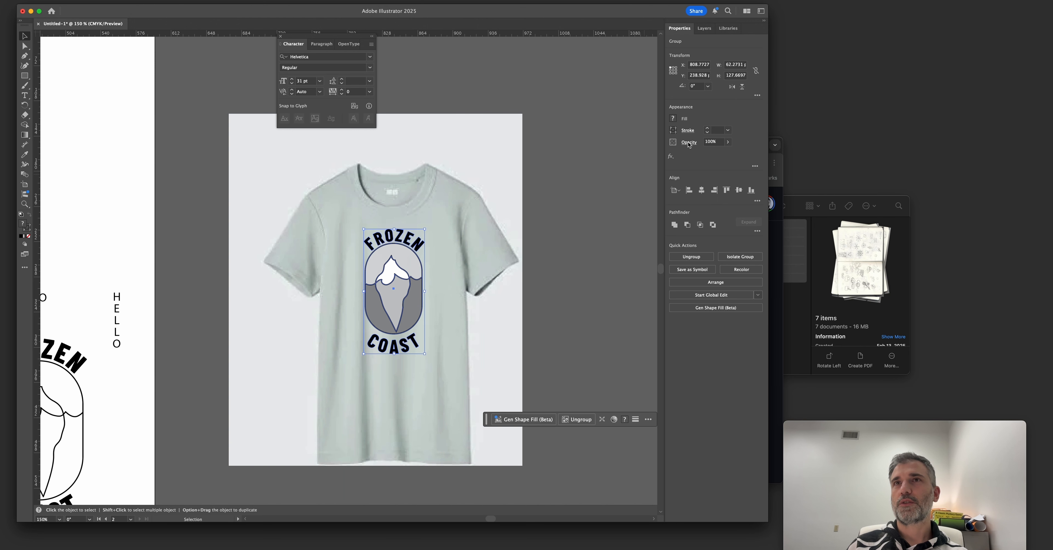
Apply a darkening blend mode to the T-shirt badge so the shirt's colour shows through its white areas.
click(689, 143)
click(654, 154)
click(626, 191)
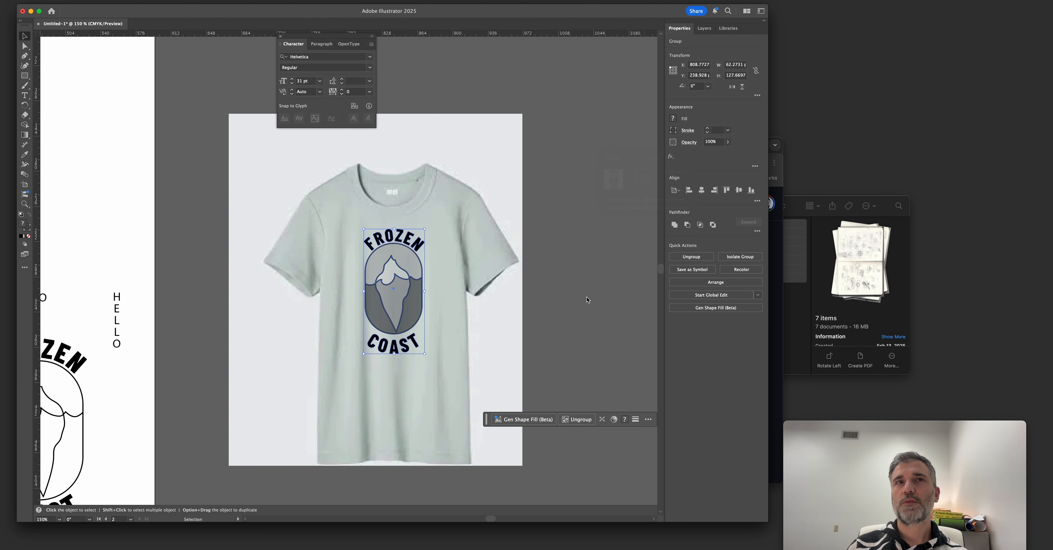
click(568, 310)
Examine the T-shirt mockup alongside the badge variations at reduced zoom levels.
scroll(571, 312, down, 1)
scroll(532, 315, right, 1)
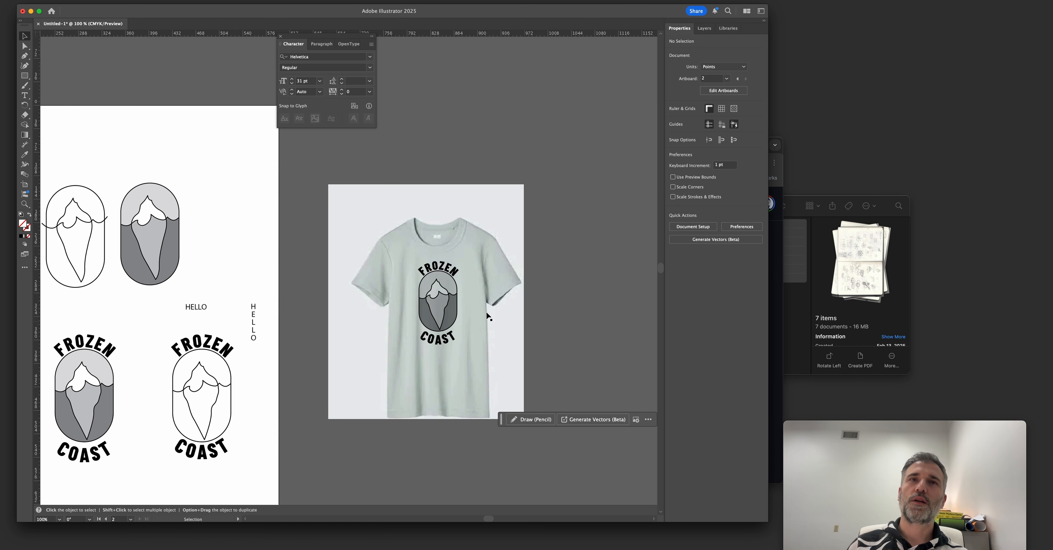
key(z)
click(540, 338)
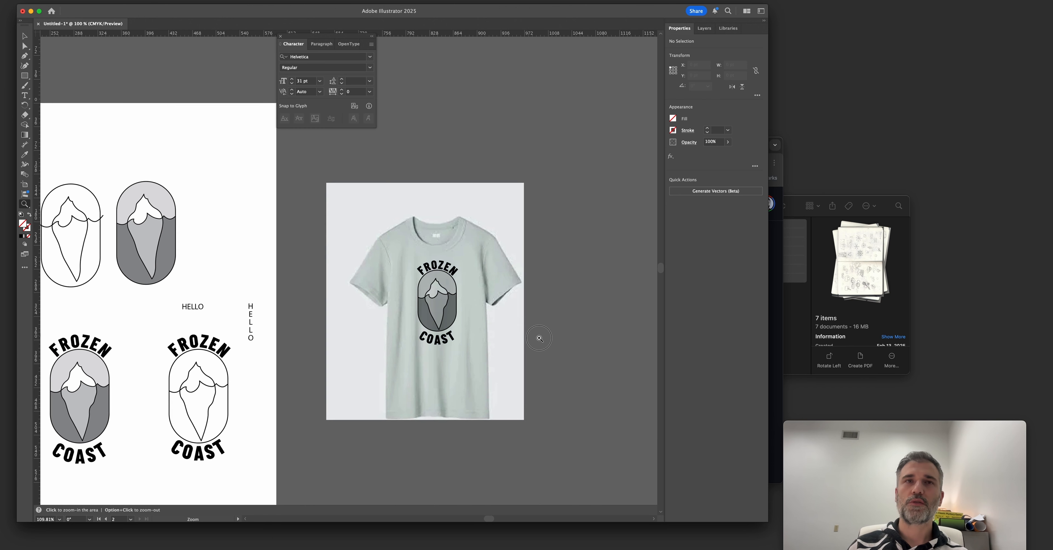
key(v)
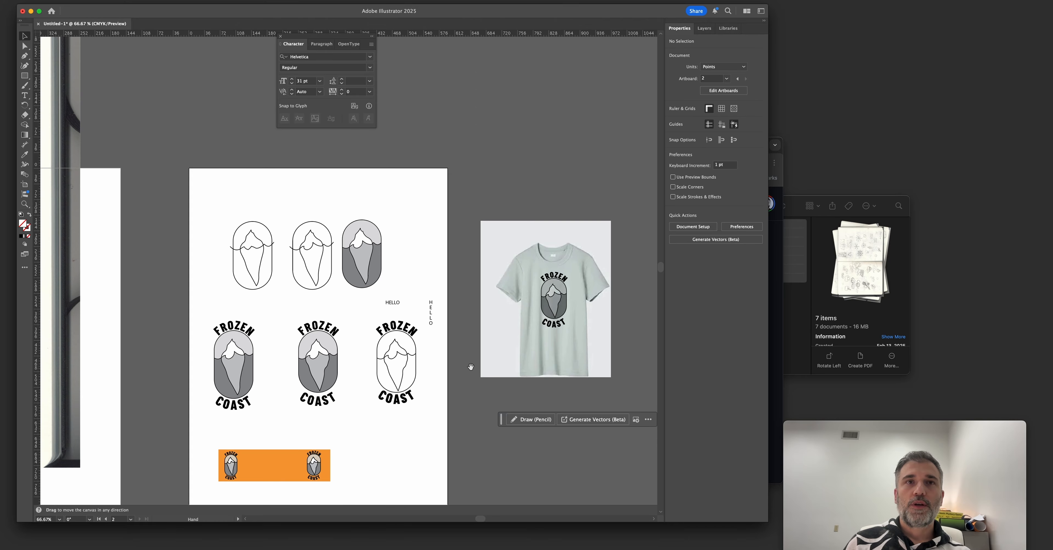
drag(470, 365, 465, 349)
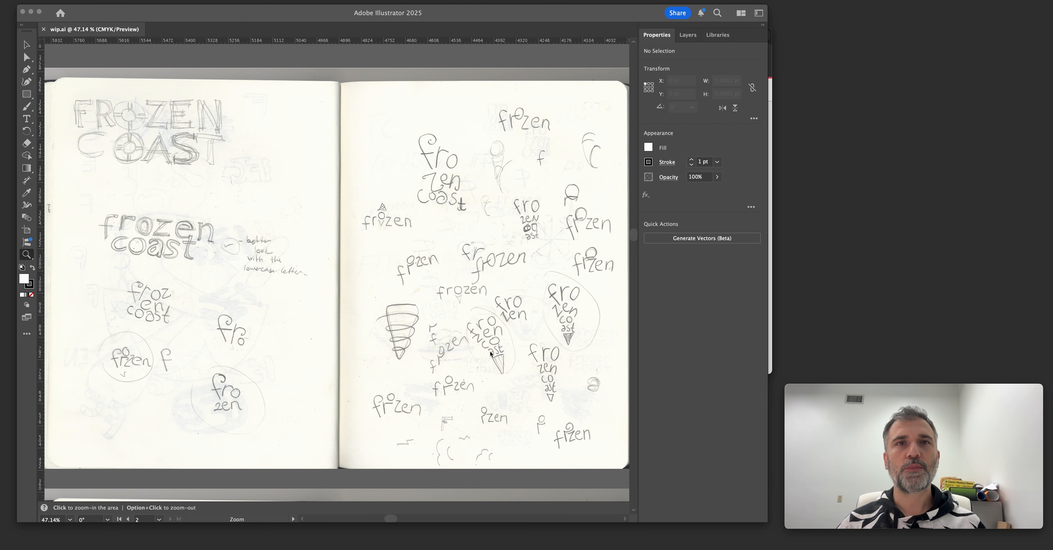
Examine the lowercase Frozen Coast lettering sketches in wip.ai, moving the Character panel away from the upper middle sketches.
click(477, 347)
drag(481, 347, 456, 343)
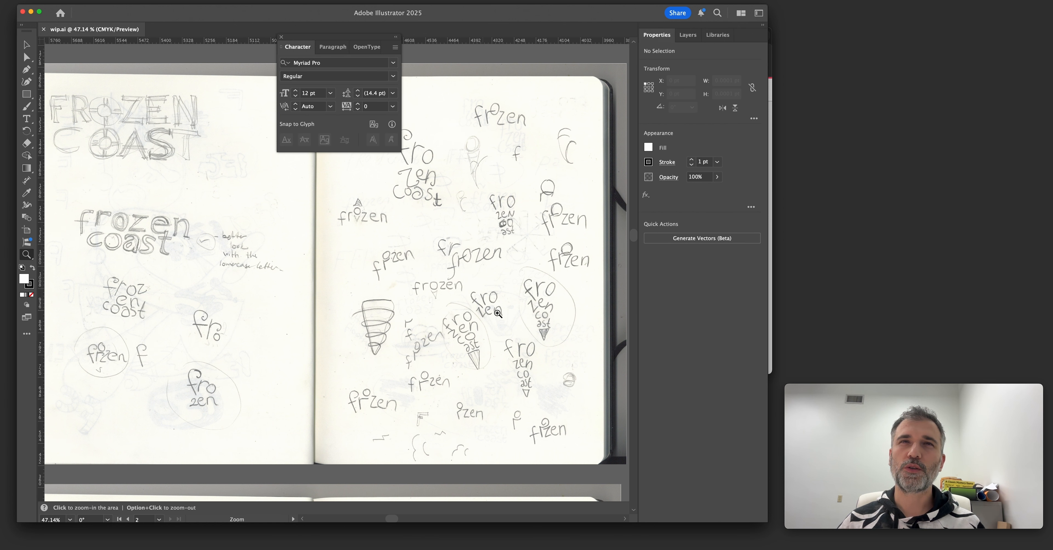
scroll(511, 321, right, 3)
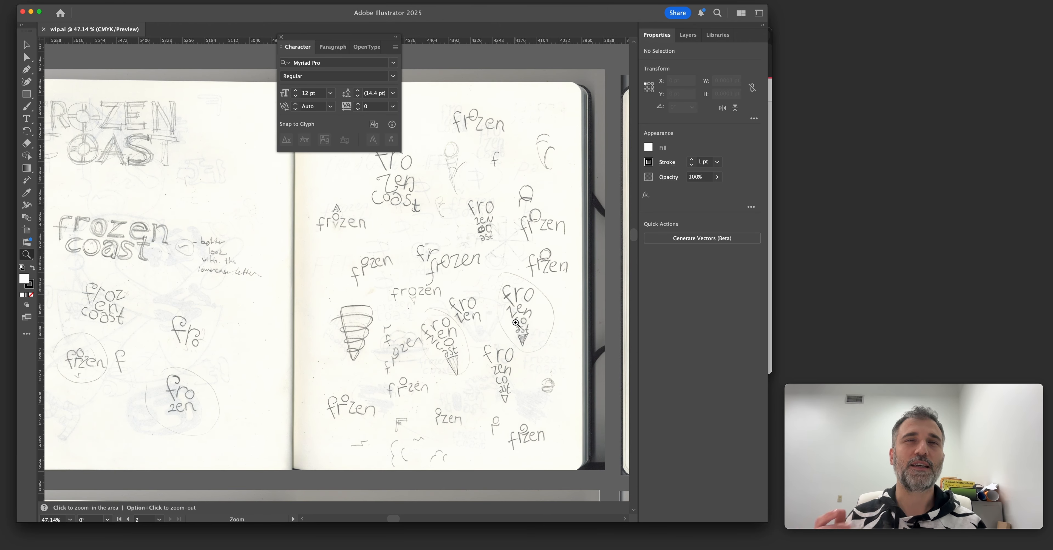
scroll(513, 324, left, 2)
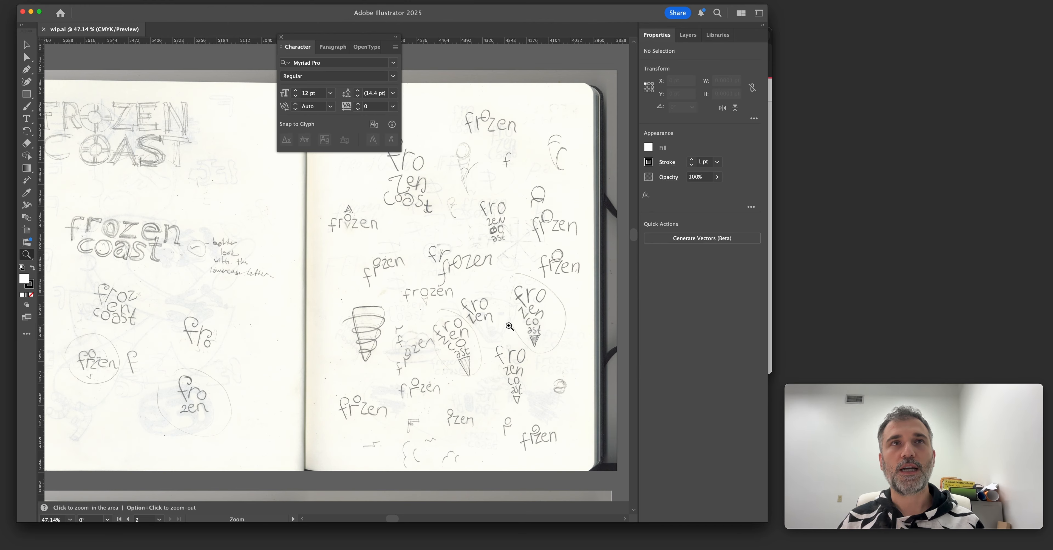
drag(306, 39, 501, 52)
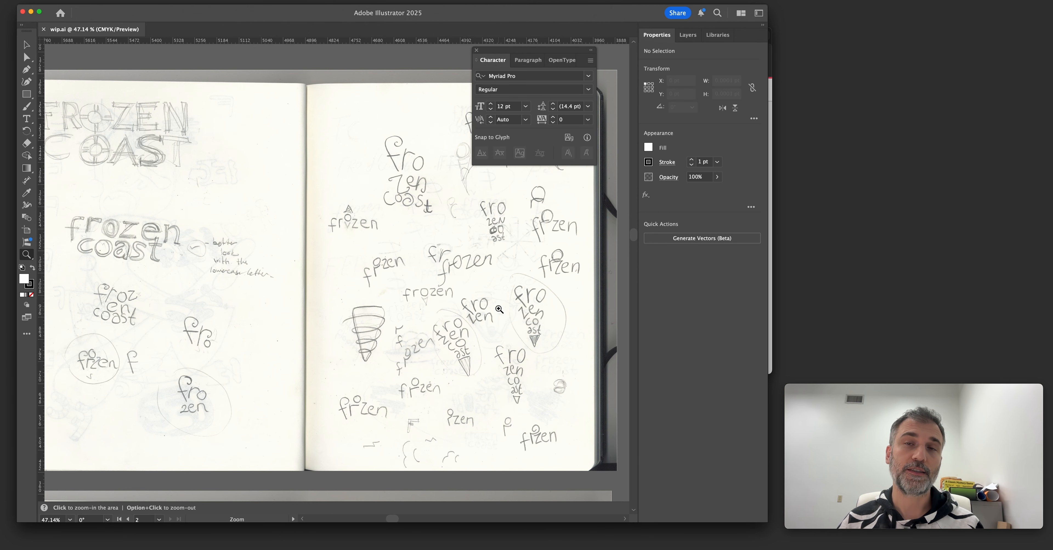
scroll(499, 309, right, 3)
scroll(499, 309, down, 2)
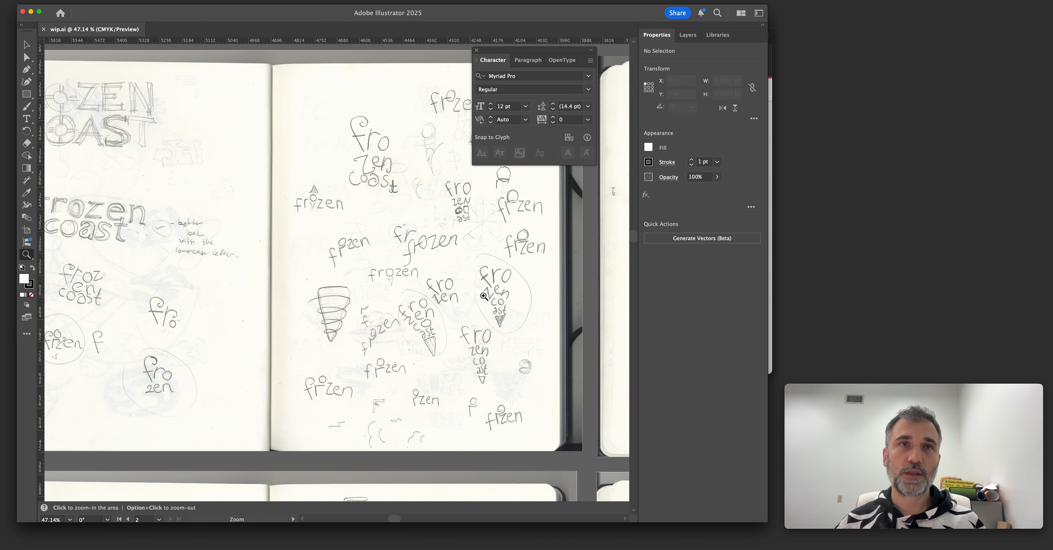
Switch to the browser's Adobe Fonts page and compare the favourite serif fonts previewed with the sample text "frozen coast".
key(super+Tab)
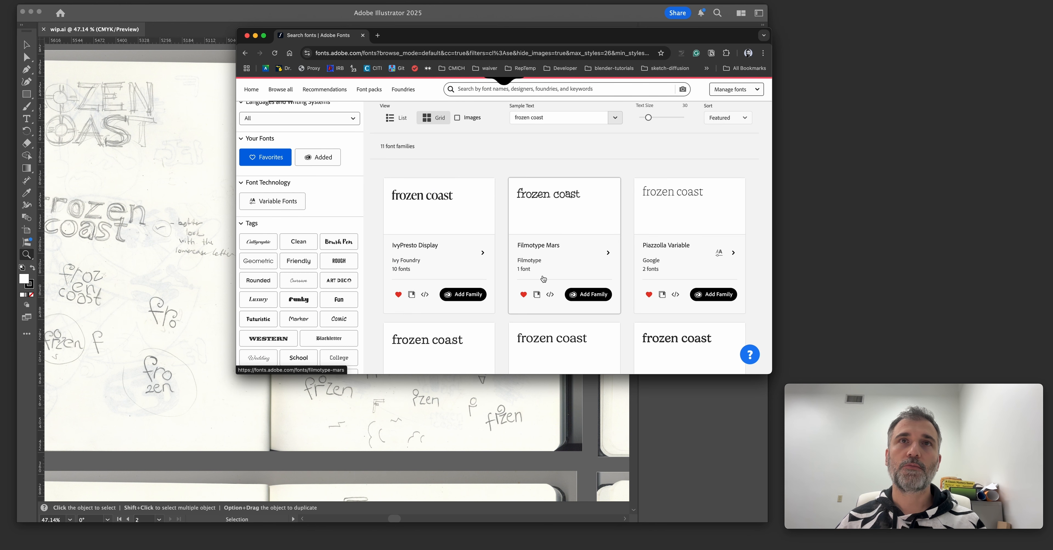
scroll(523, 280, down, 1)
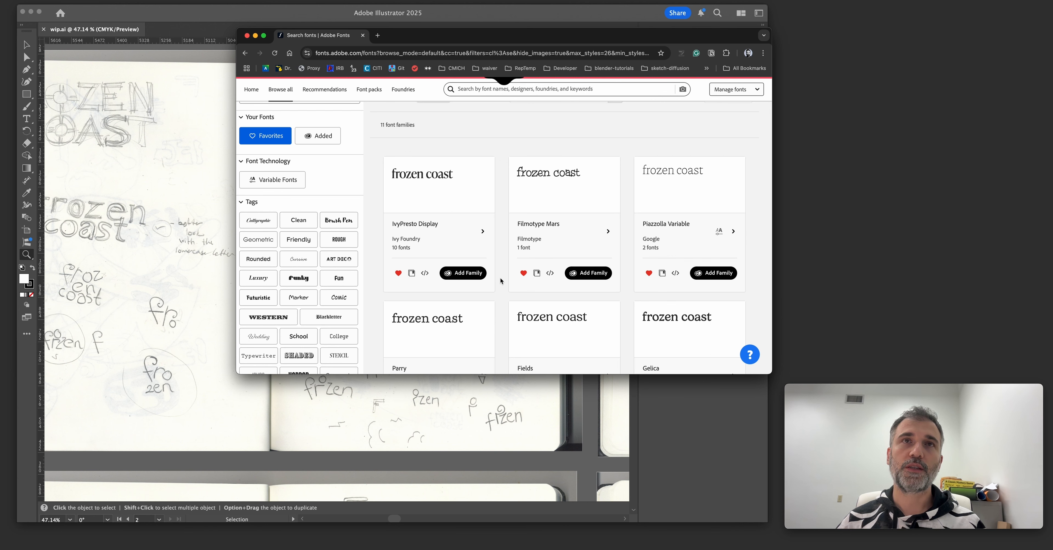
scroll(501, 281, down, 1)
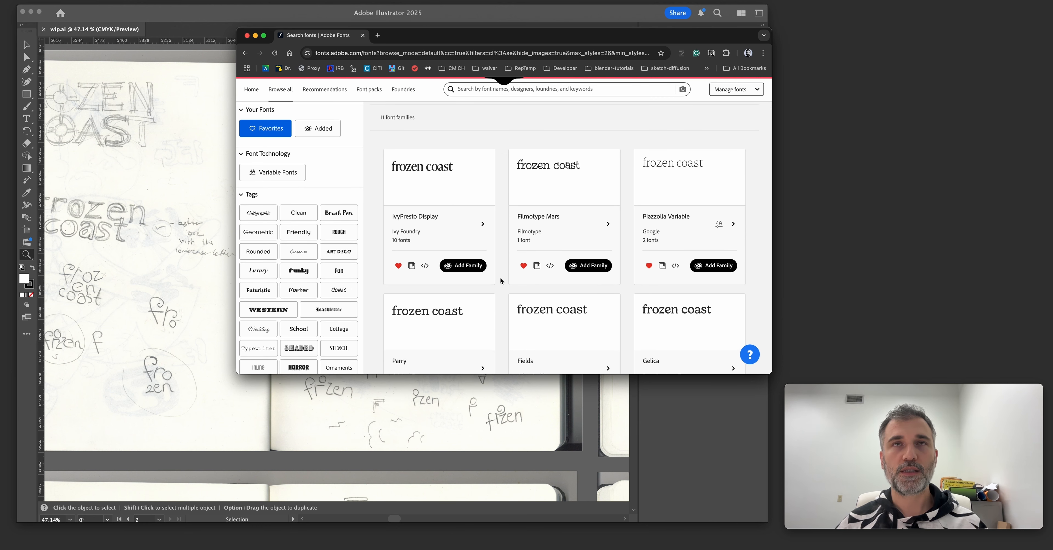
scroll(501, 278, down, 1)
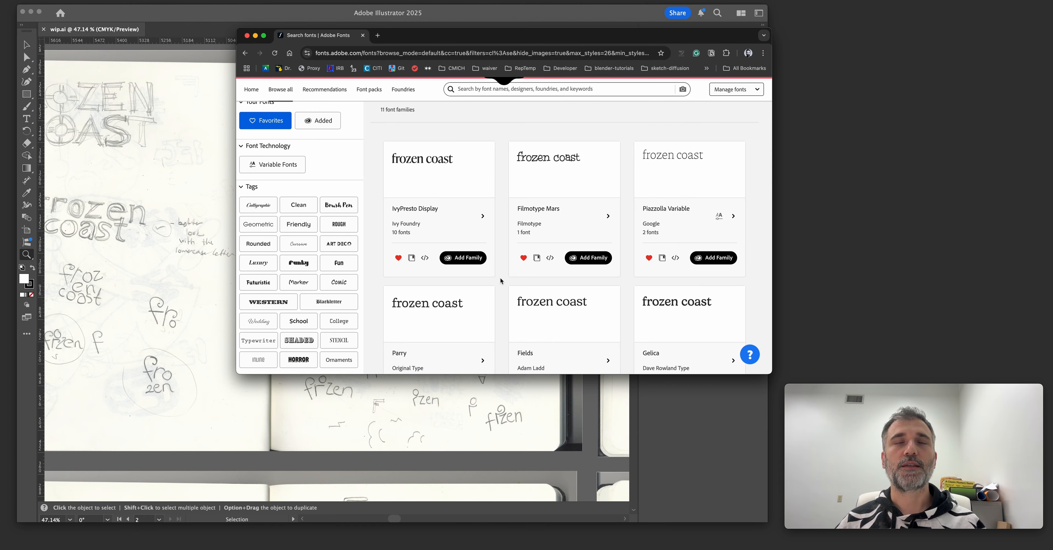
scroll(501, 281, down, 5)
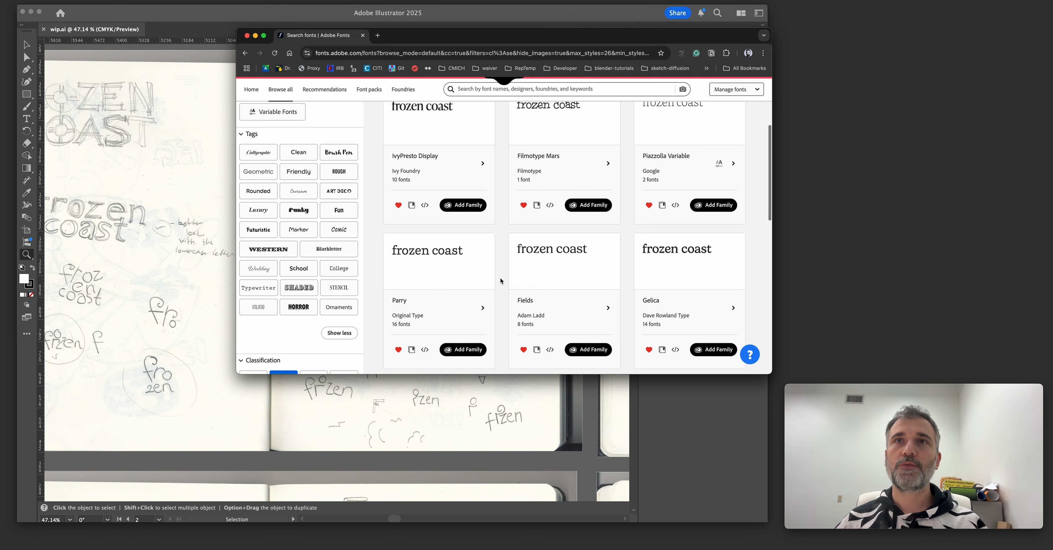
scroll(501, 281, up, 2)
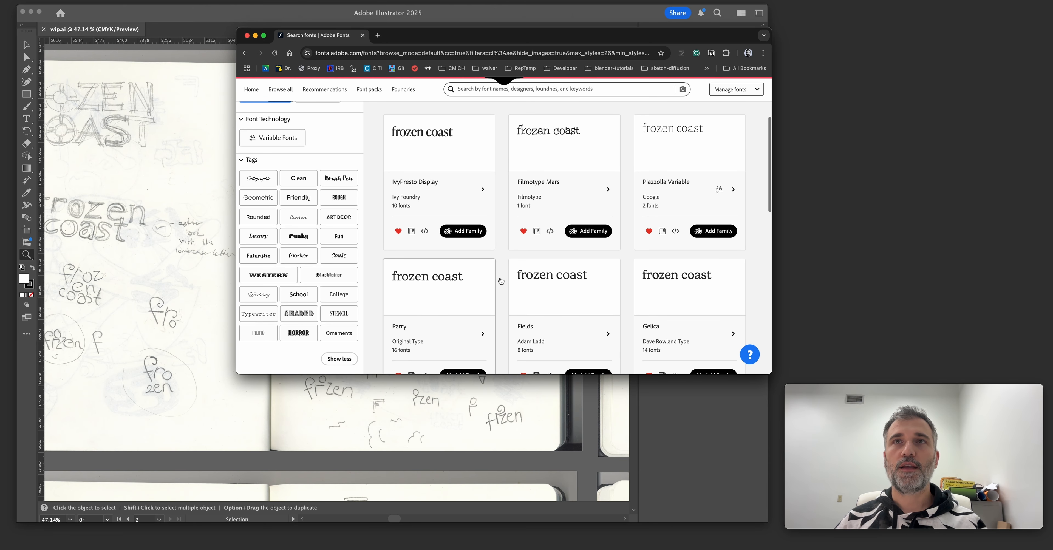
scroll(500, 238, down, 3)
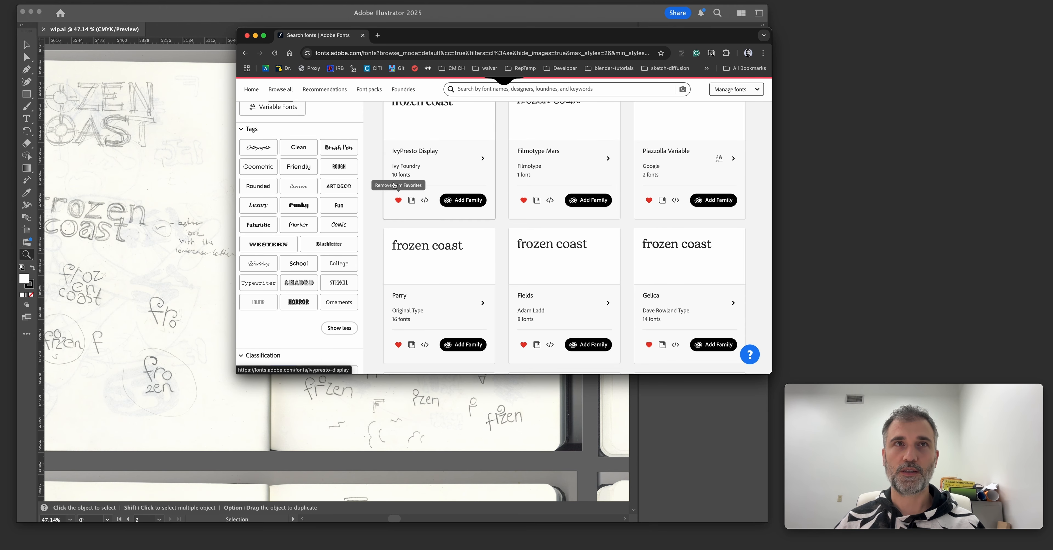
scroll(533, 298, down, 3)
scroll(532, 298, down, 4)
Move the Adobe Fonts window off the artwork and examine the circled "fro zen" and ice-cream-cone lettering sketches in Illustrator.
mouse_move(437, 35)
mouse_down()
mouse_move(688, 44)
mouse_move(686, 59)
mouse_move(679, 55)
mouse_up()
scroll(351, 260, right, 5)
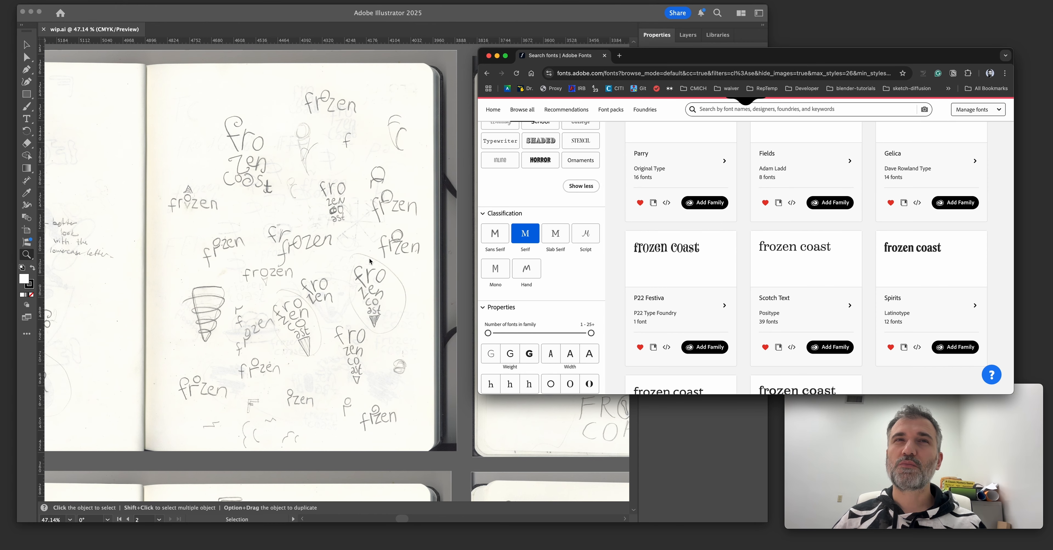
scroll(338, 301, left, 2)
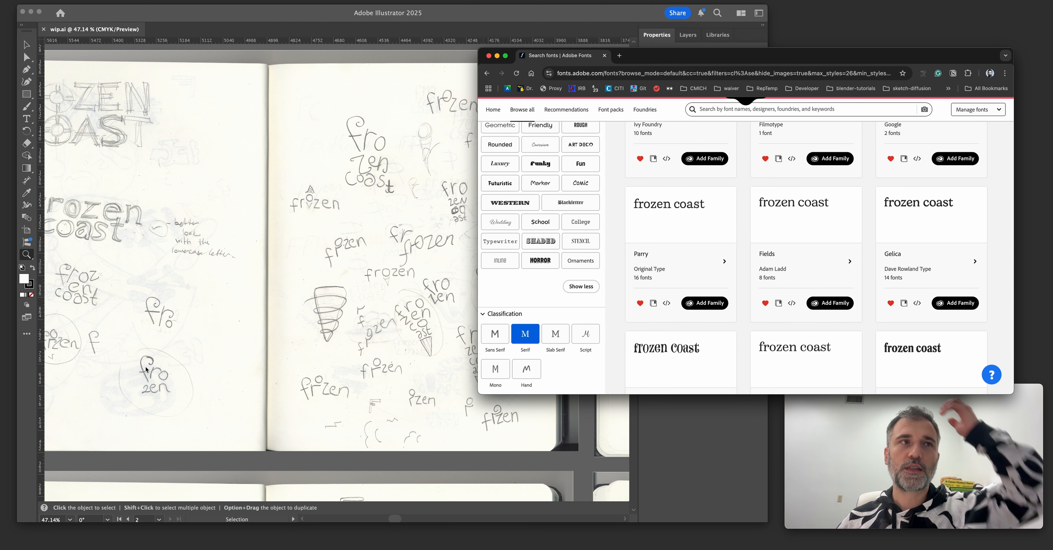
scroll(191, 373, left, 8)
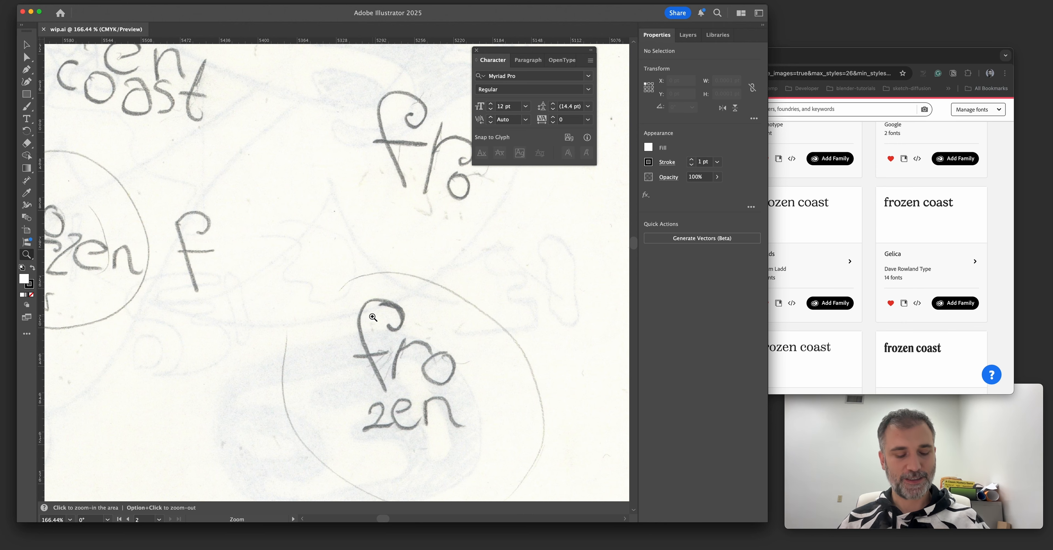
drag(461, 293, 384, 294)
key(space)
drag(481, 280, 325, 307)
drag(360, 296, 394, 273)
key(space)
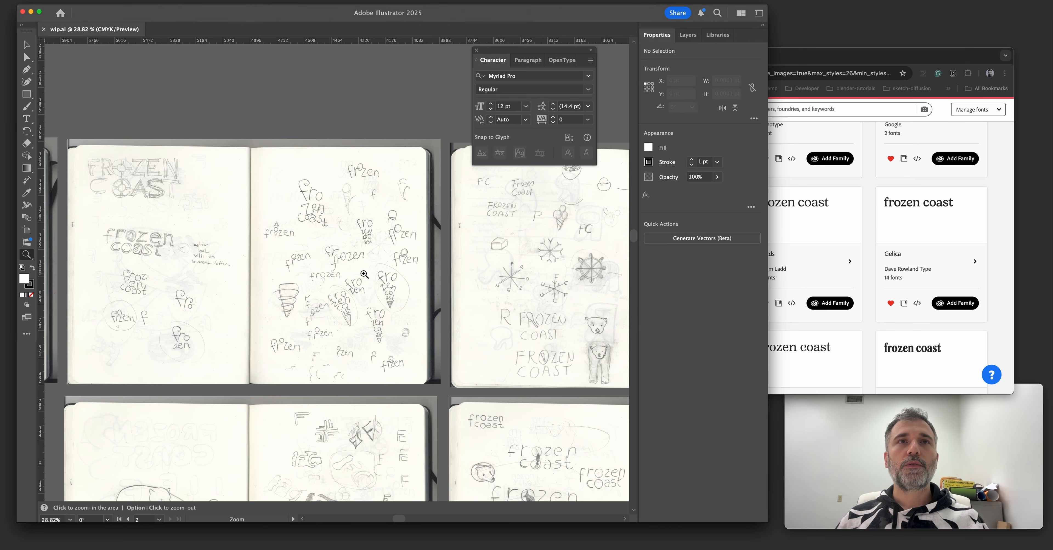
mouse_move(365, 275)
mouse_down()
mouse_move(424, 297)
mouse_move(392, 301)
mouse_move(149, 232)
mouse_up()
Add two A4 artboards in a row after the badge artboard, one holding the T-shirt mockup and one blank.
key(v)
click(400, 292)
scroll(412, 299, down, 5)
drag(441, 304, 286, 257)
drag(475, 315, 382, 309)
click(381, 309)
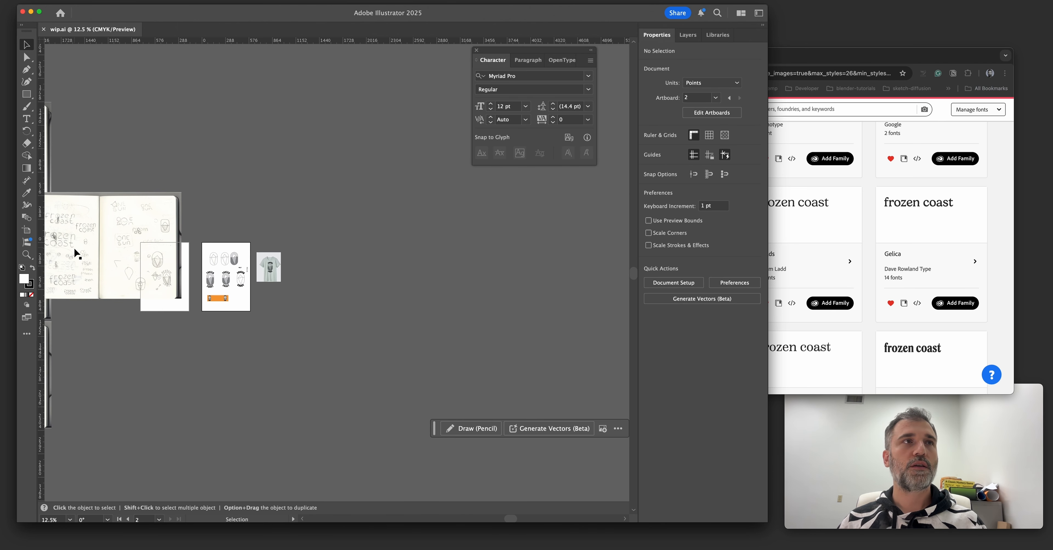
click(29, 231)
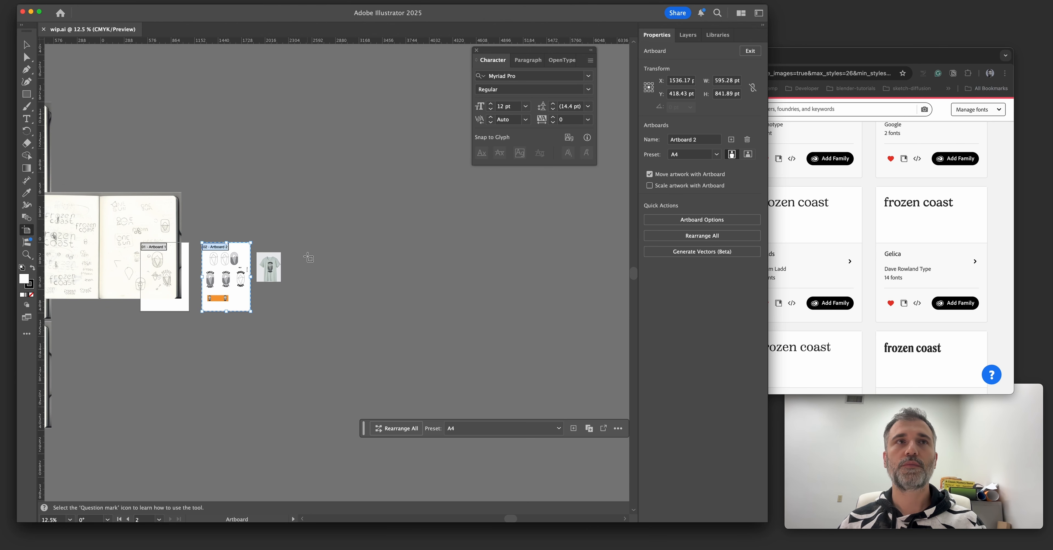
scroll(244, 256, up, 4)
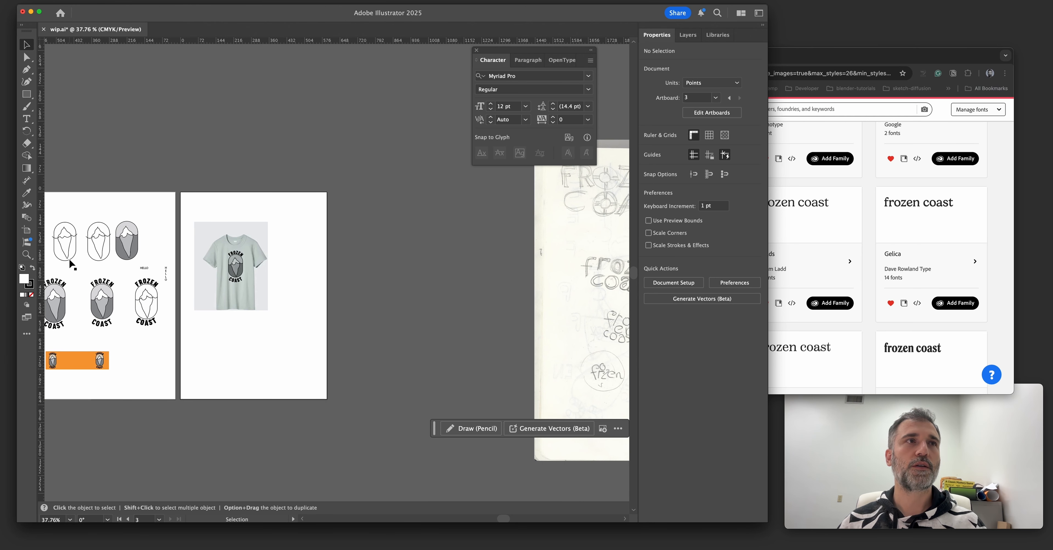
click(238, 258)
click(331, 282)
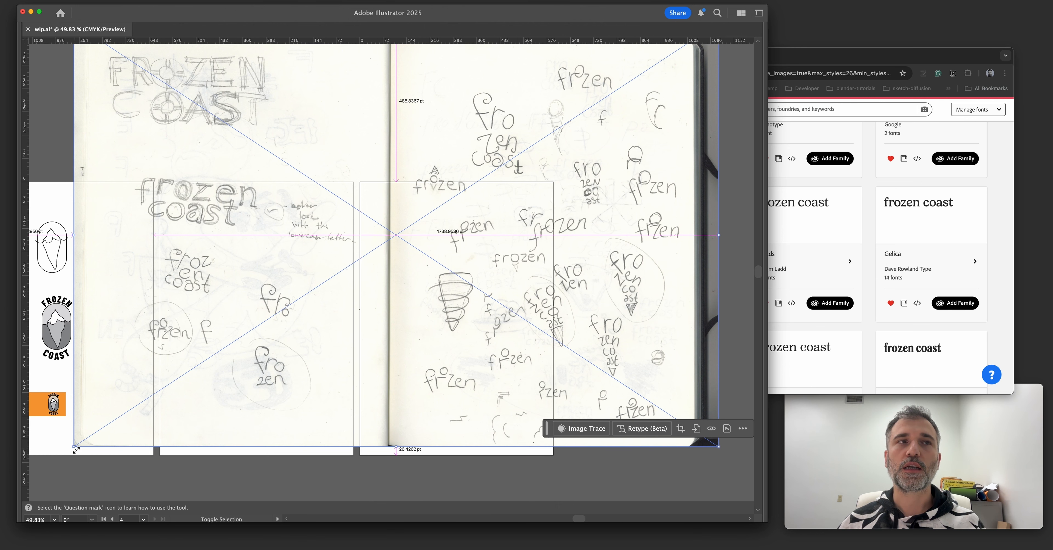
Place the lowercase lettering sketchbook spread on the upper part of the blank A4 artboard, scaled to fit within its width.
mouse_move(70, 447)
mouse_down()
mouse_move(315, 366)
mouse_move(279, 343)
mouse_up()
mouse_move(451, 249)
mouse_down()
mouse_move(493, 275)
mouse_move(560, 288)
mouse_up()
drag(561, 288, 525, 270)
mouse_move(606, 369)
mouse_down()
mouse_move(568, 357)
mouse_move(557, 324)
mouse_move(538, 320)
mouse_up()
mouse_move(480, 264)
mouse_down()
mouse_move(500, 235)
mouse_move(491, 236)
mouse_up()
drag(504, 308, 515, 284)
drag(463, 161, 551, 179)
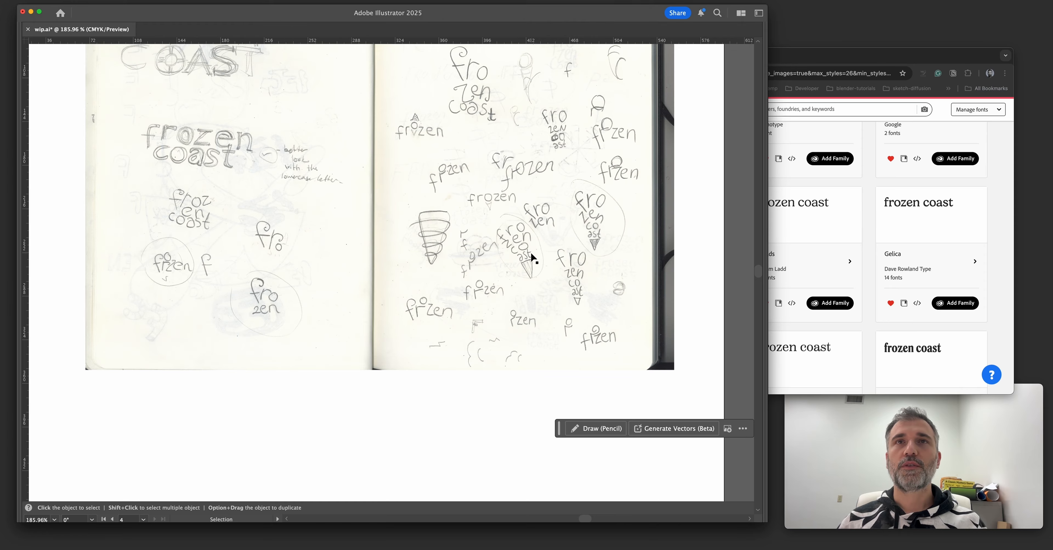
key(super+1)
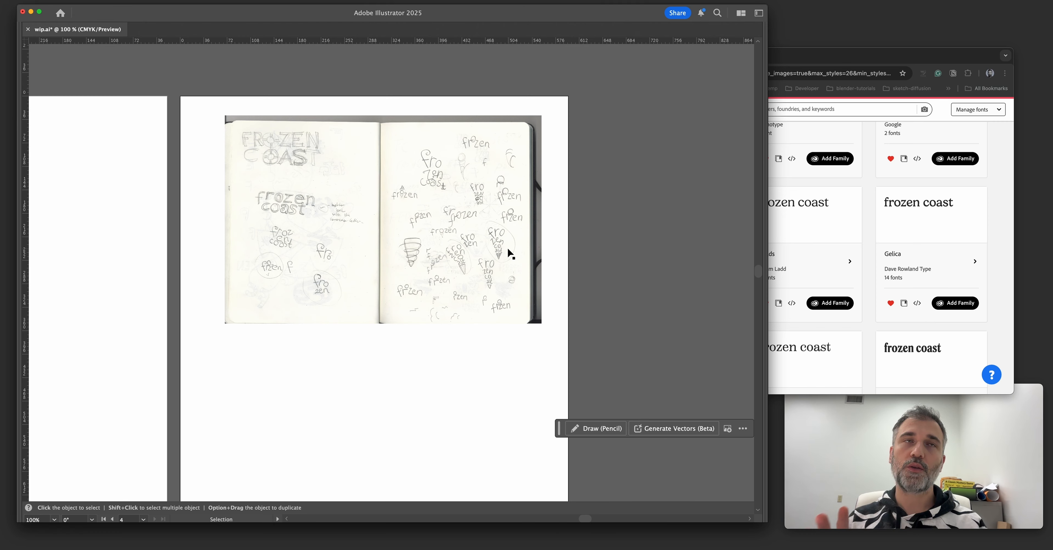
Resize the sketchbook spread about its centre so that it spans most of the artboard's width.
click(491, 273)
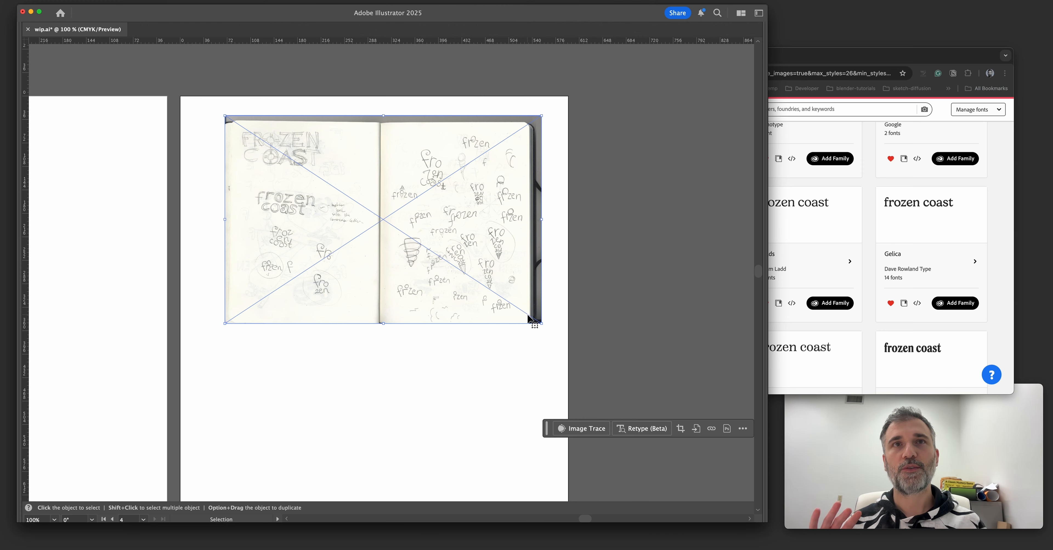
mouse_move(537, 324)
mouse_down()
mouse_move(491, 287)
mouse_move(485, 294)
mouse_move(558, 332)
mouse_move(526, 312)
mouse_up()
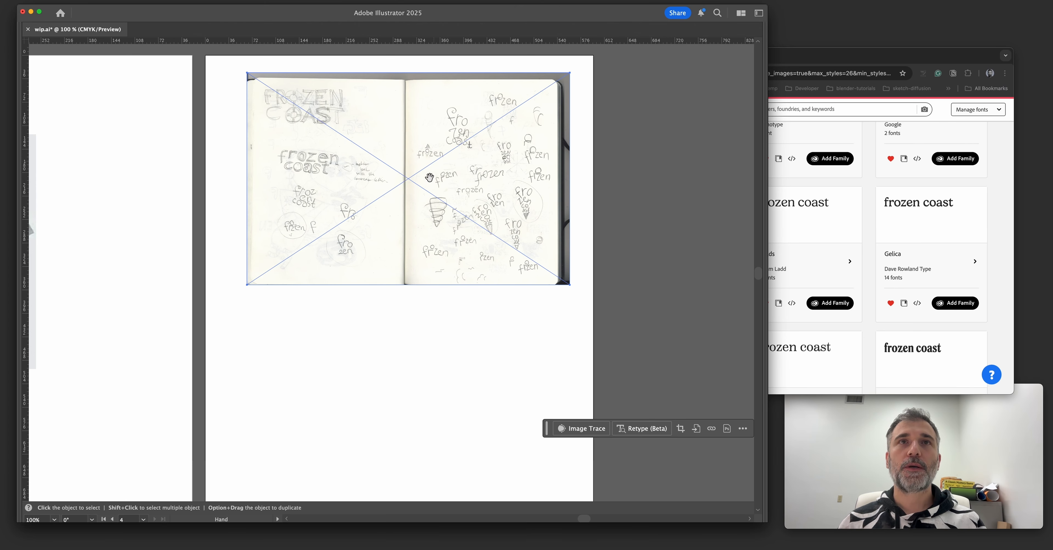
drag(408, 250, 406, 281)
Examine the ice-cream-cone "frozen coast" lettering sketches on the right page of the spread up close.
mouse_move(456, 165)
mouse_down()
mouse_move(497, 171)
mouse_move(501, 212)
mouse_up()
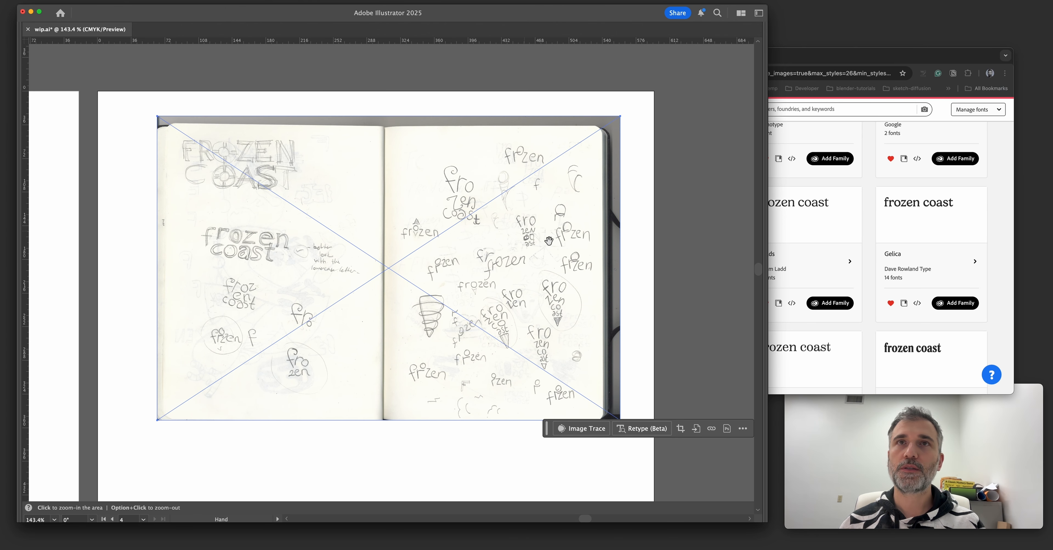
drag(548, 240, 534, 225)
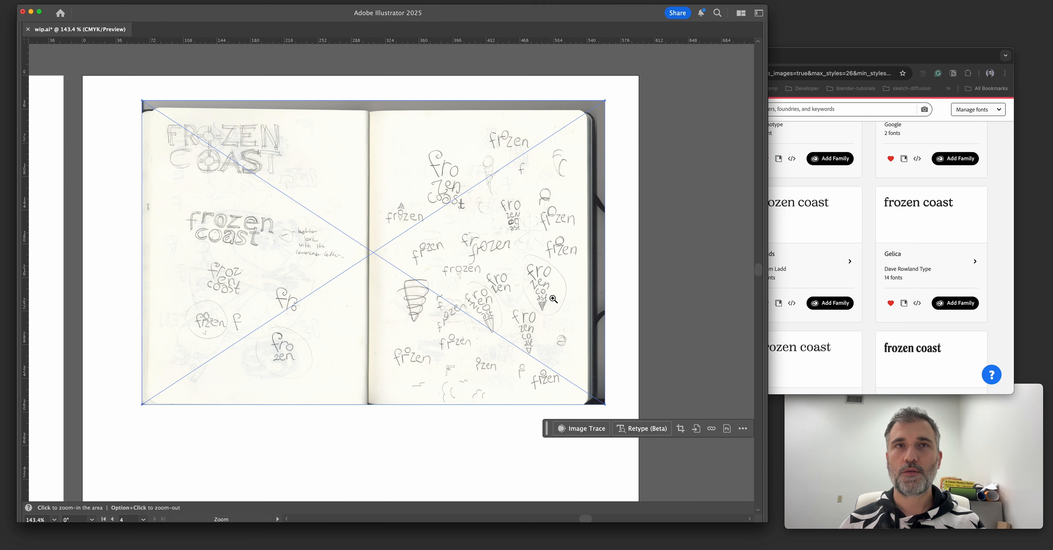
scroll(536, 302, down, 2)
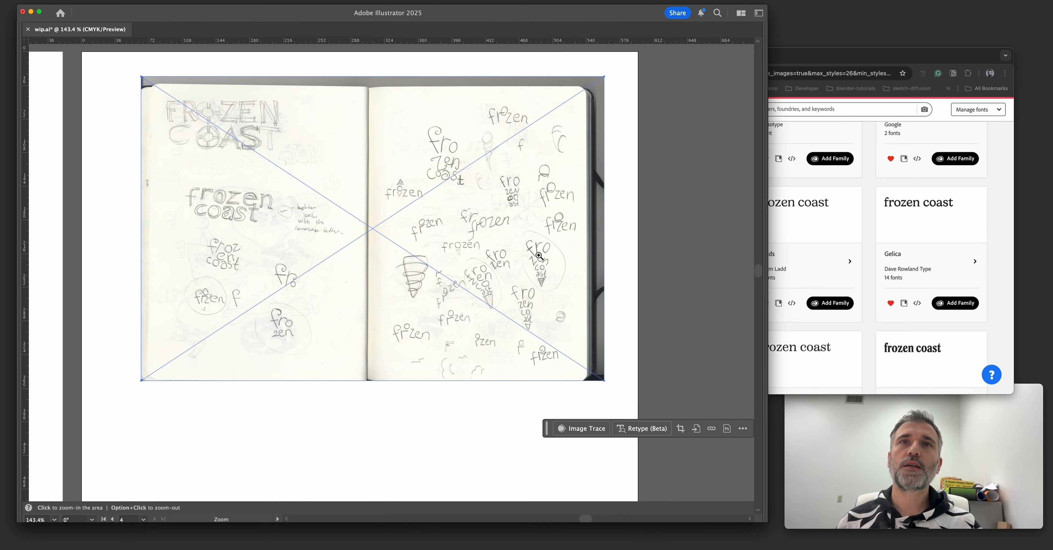
drag(552, 258, 592, 264)
key(a)
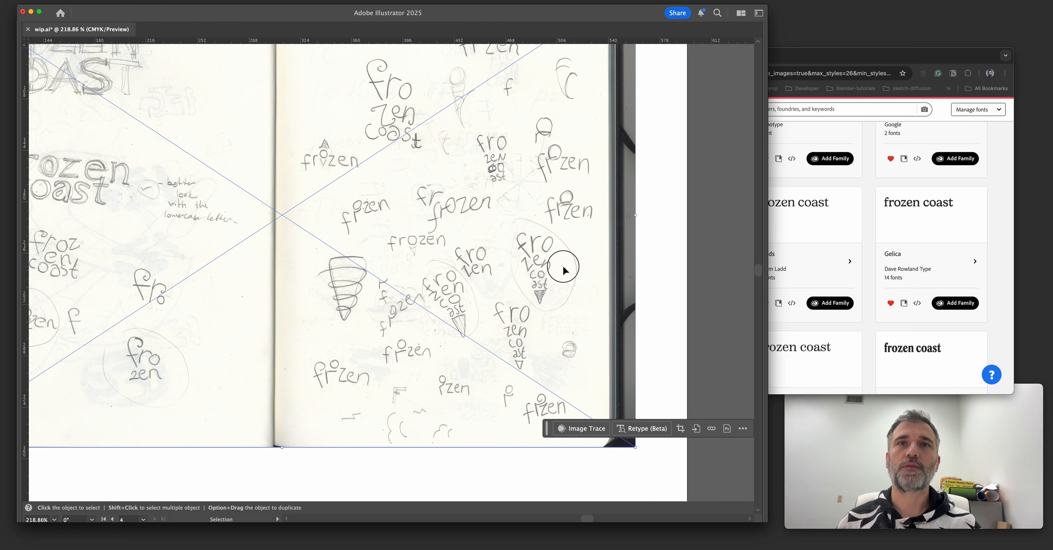
key(super+space)
drag(486, 308, 499, 321)
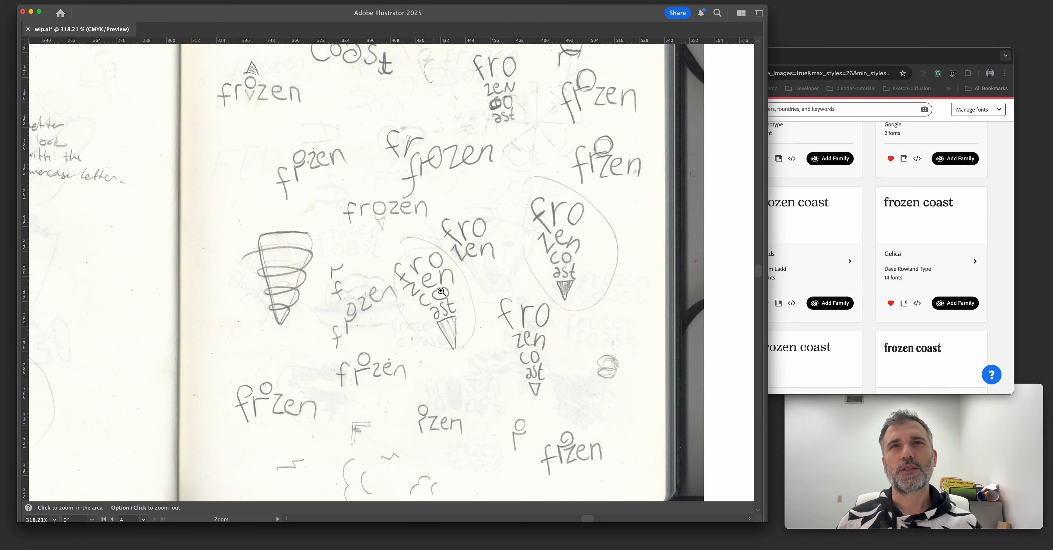
drag(535, 253, 605, 245)
Switch to the browser's Adobe Fonts page and add the Harri Text family to the Adobe apps.
click(867, 216)
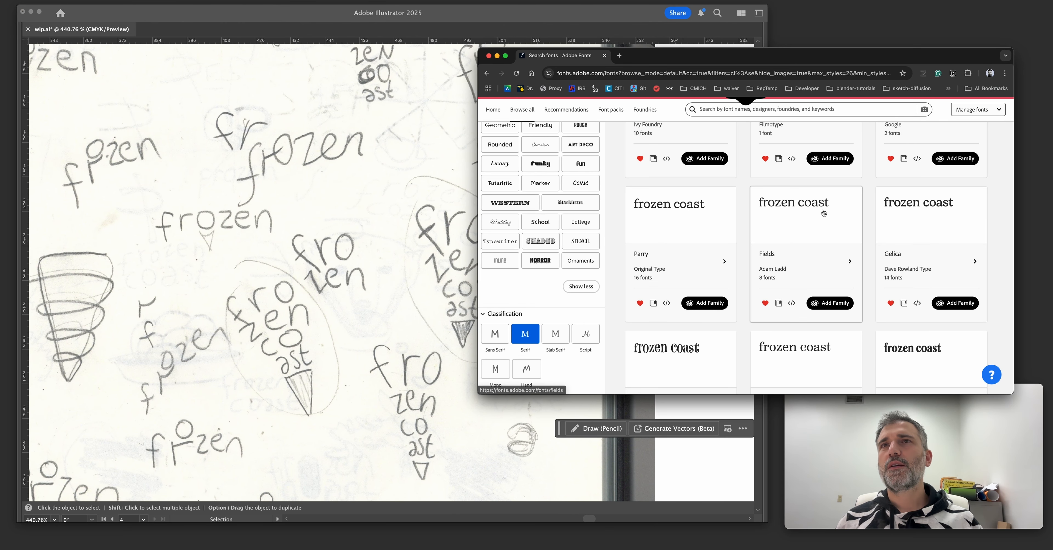
scroll(693, 300, down, 10)
click(702, 363)
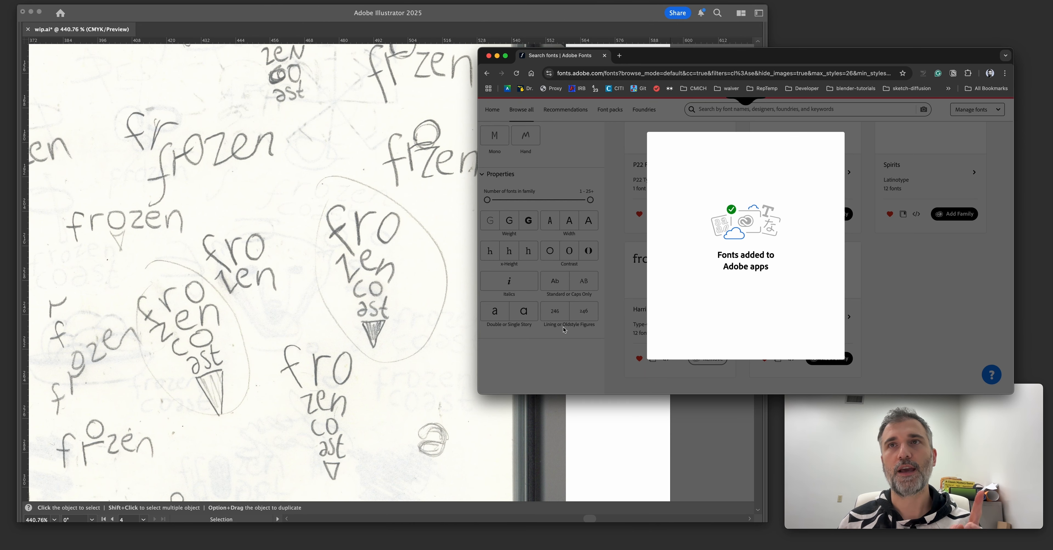
click(772, 322)
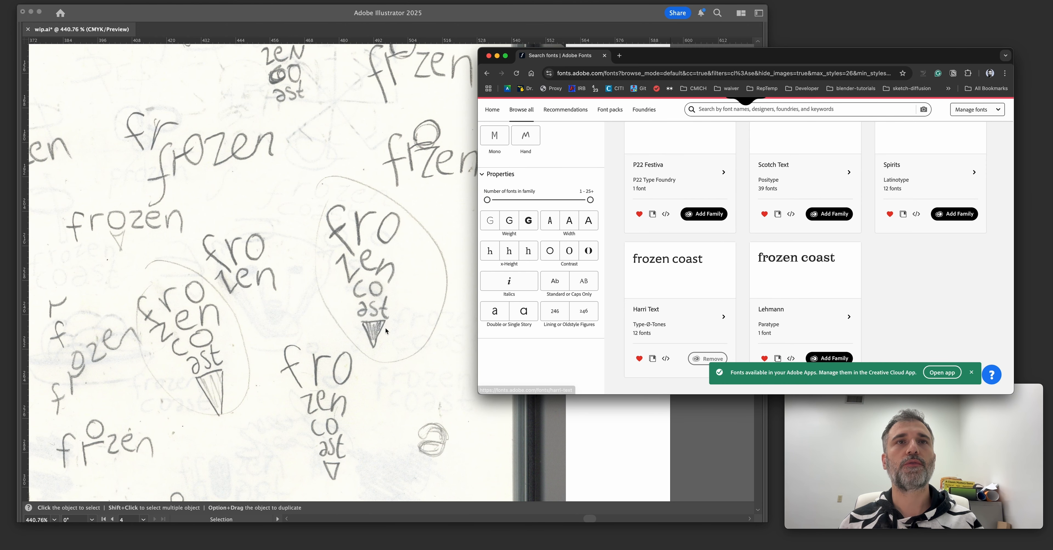
scroll(675, 266, down, 5)
scroll(707, 248, up, 3)
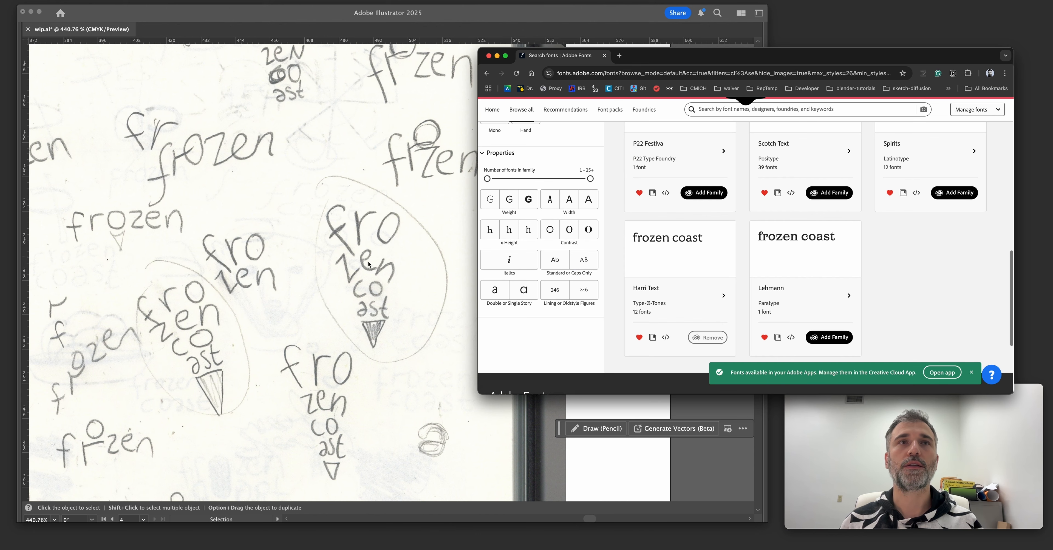
Back in Illustrator, add a Lorem ipsum placeholder text over the circled ice-cream-cone sketch.
click(321, 218)
scroll(321, 218, left, 1)
key(t)
click(310, 208)
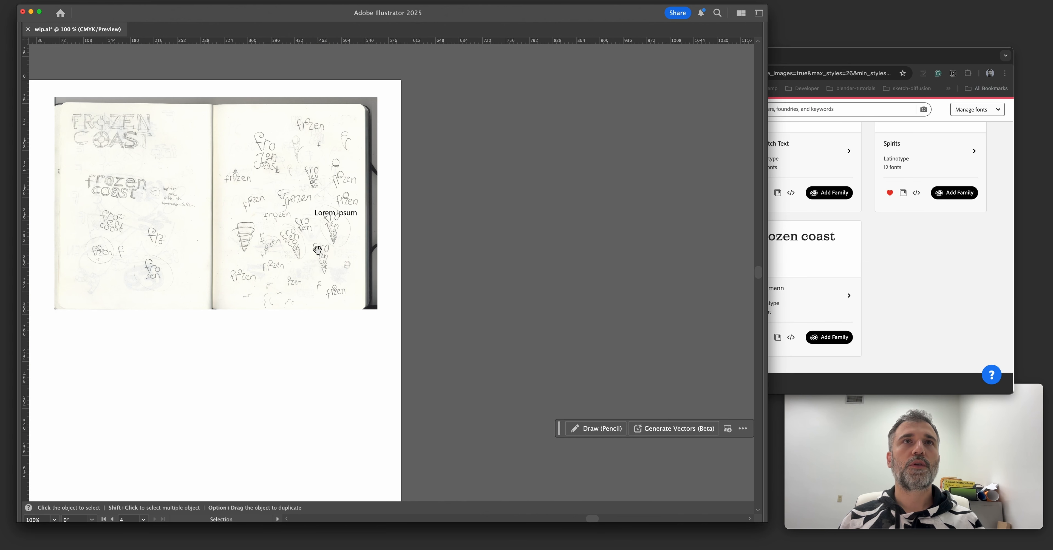
drag(318, 250, 402, 291)
drag(309, 199, 369, 220)
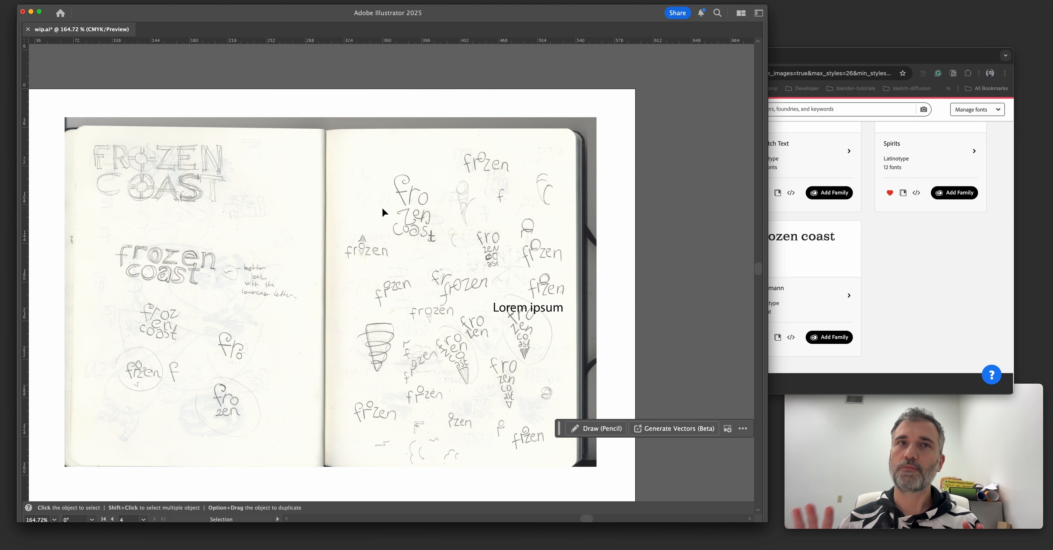
Draw a green circle about 75 pt wide behind the placeholder text and move the locked sketch spread into its layer, removing the reference layer.
key(alt+super+2)
key(shift+super+a)
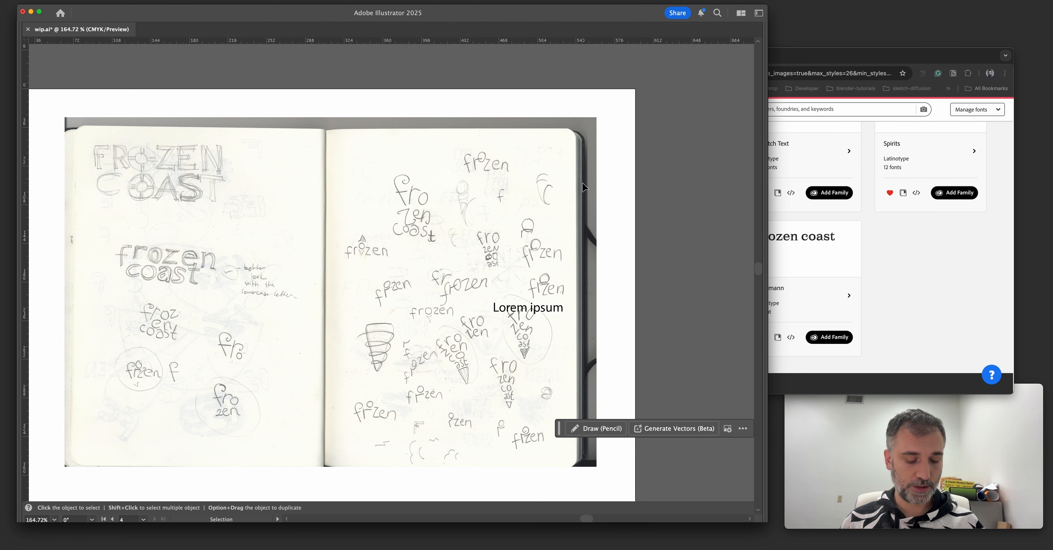
scroll(582, 182, up, 2)
click(582, 187)
click(633, 195)
drag(618, 266, 642, 226)
click(568, 205)
key(shift+super+a)
drag(570, 315, 510, 291)
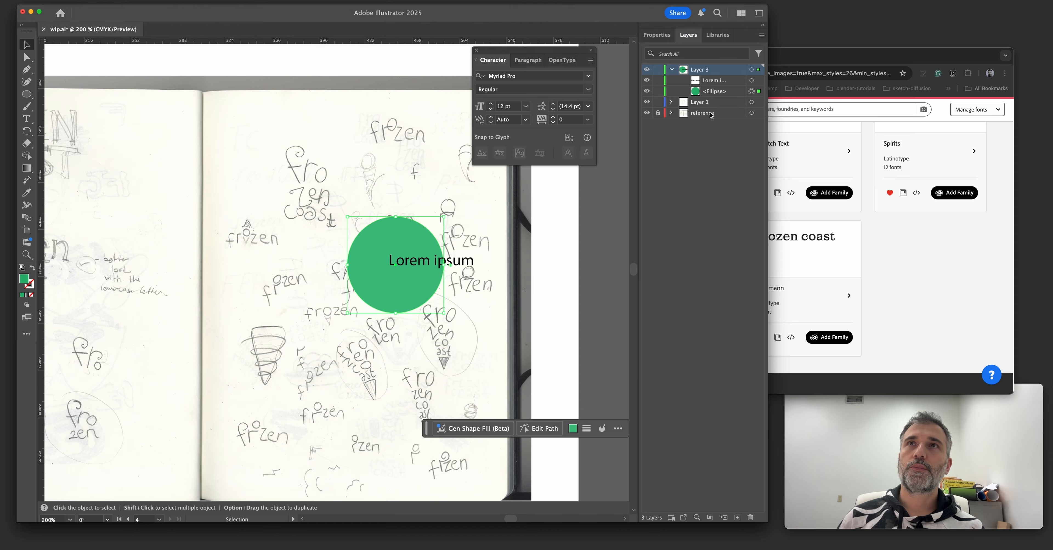
click(729, 115)
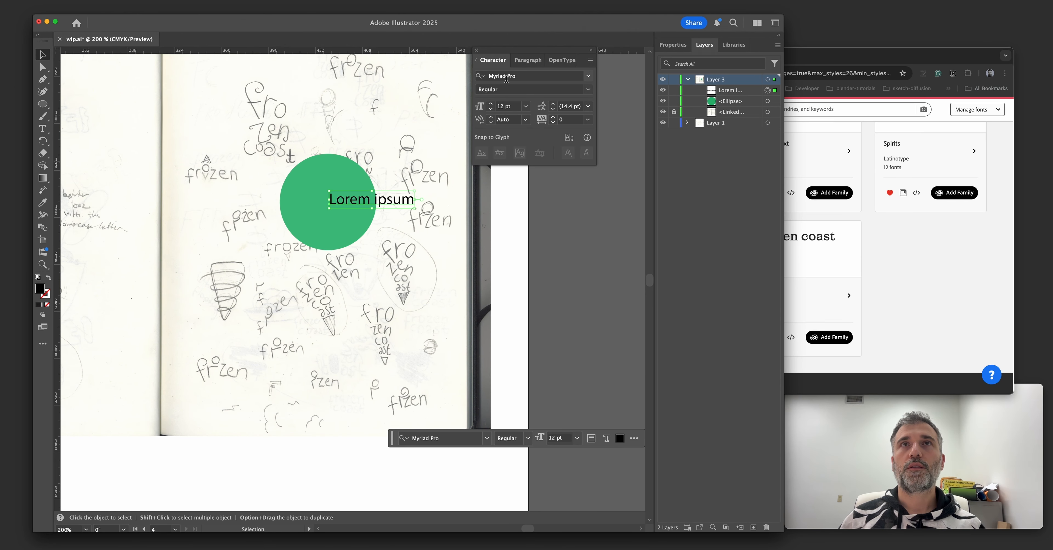
Set the Lorem ipsum placeholder text in Harri Text SemiBold.
click(507, 76)
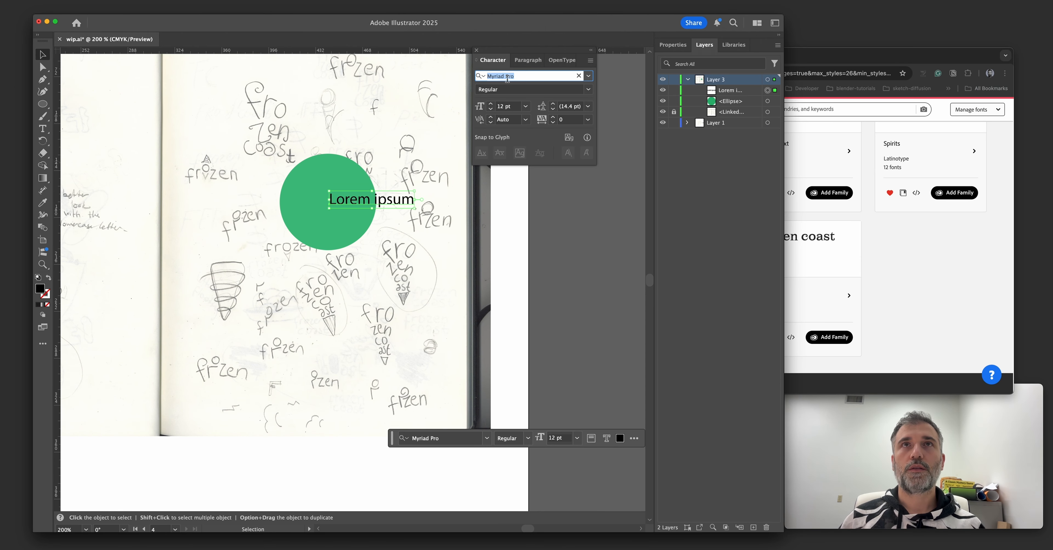
text(harr)
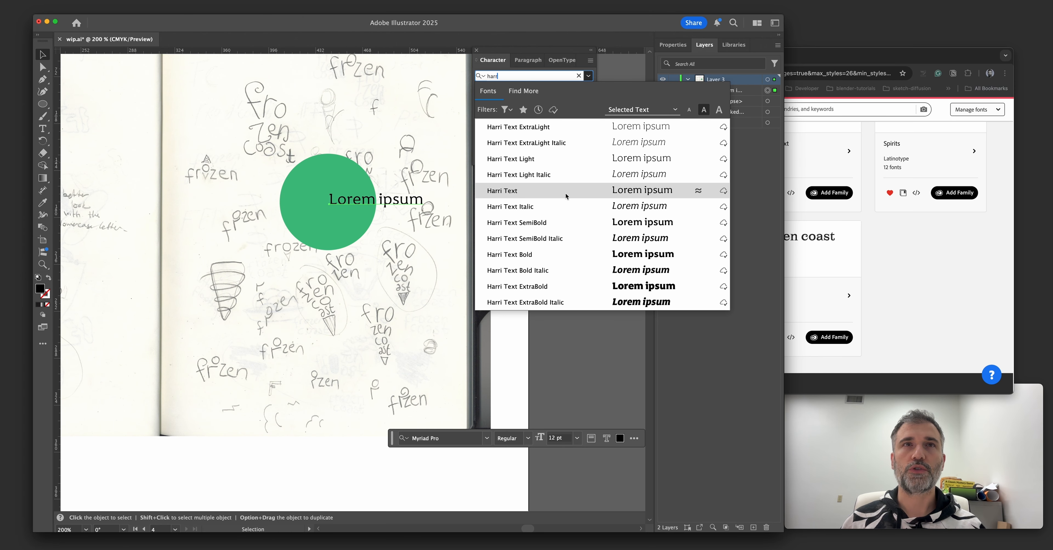
click(552, 222)
click(348, 188)
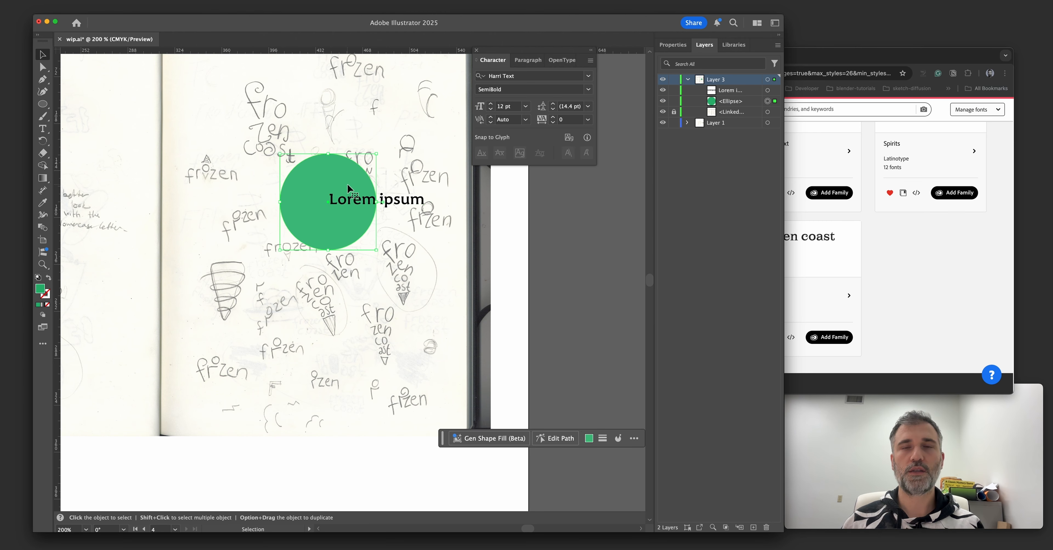
Delete the green circle and fit a rotated Regular-weight f, about 27 pt, over the f of the circled cone sketch.
key(Delete)
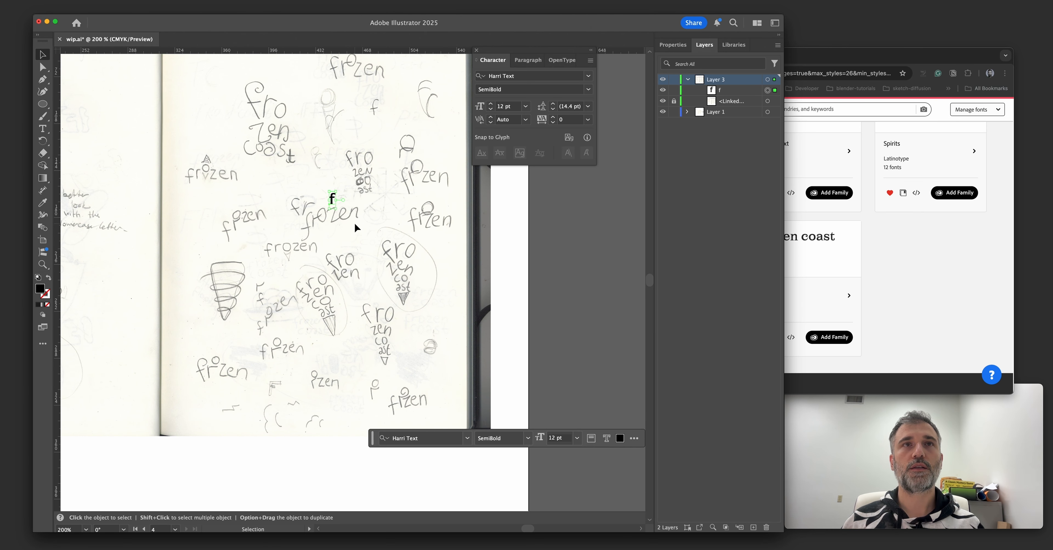
key(super+space)
drag(367, 227, 384, 230)
drag(309, 181, 399, 268)
key(super+space)
drag(449, 301, 412, 287)
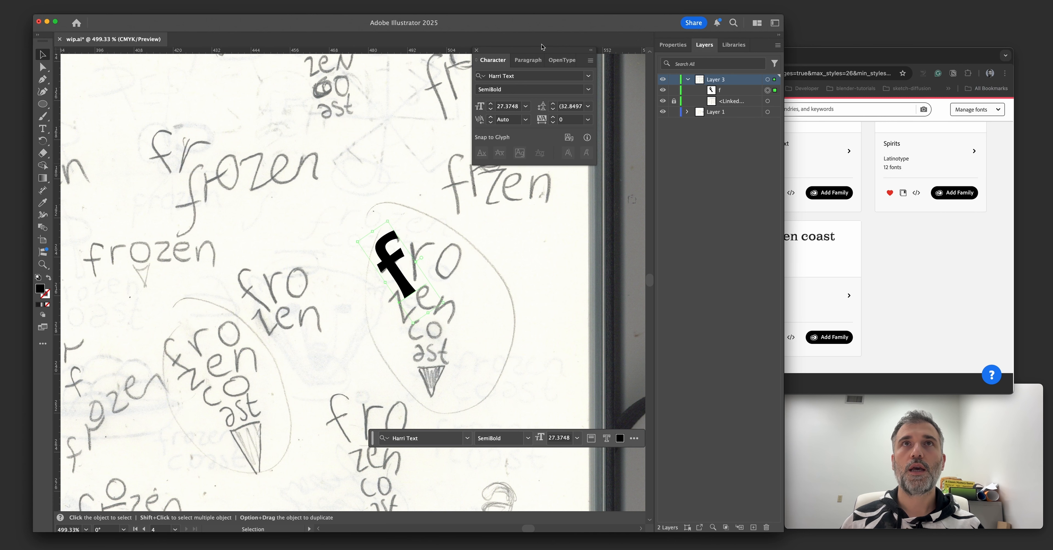
click(588, 89)
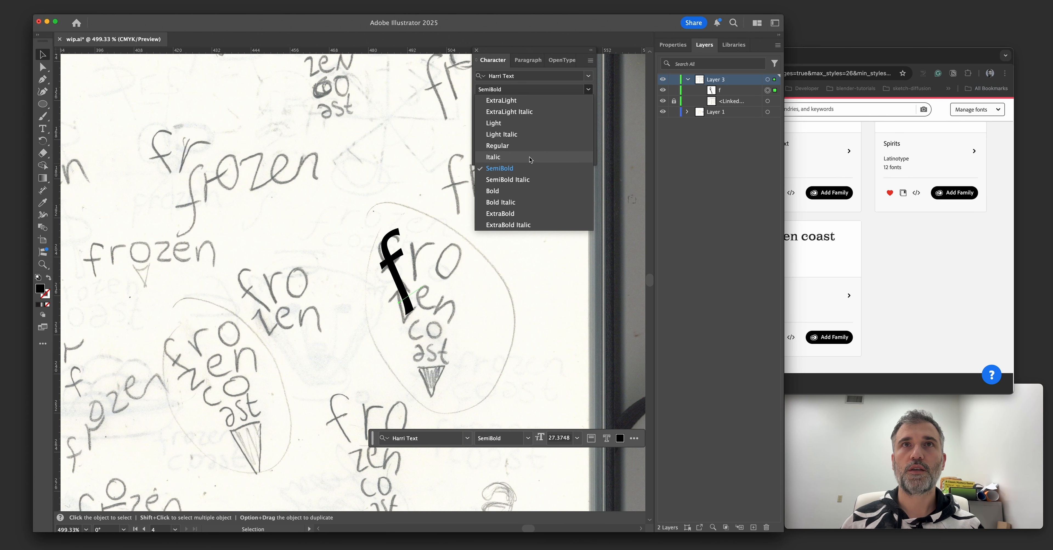
click(526, 145)
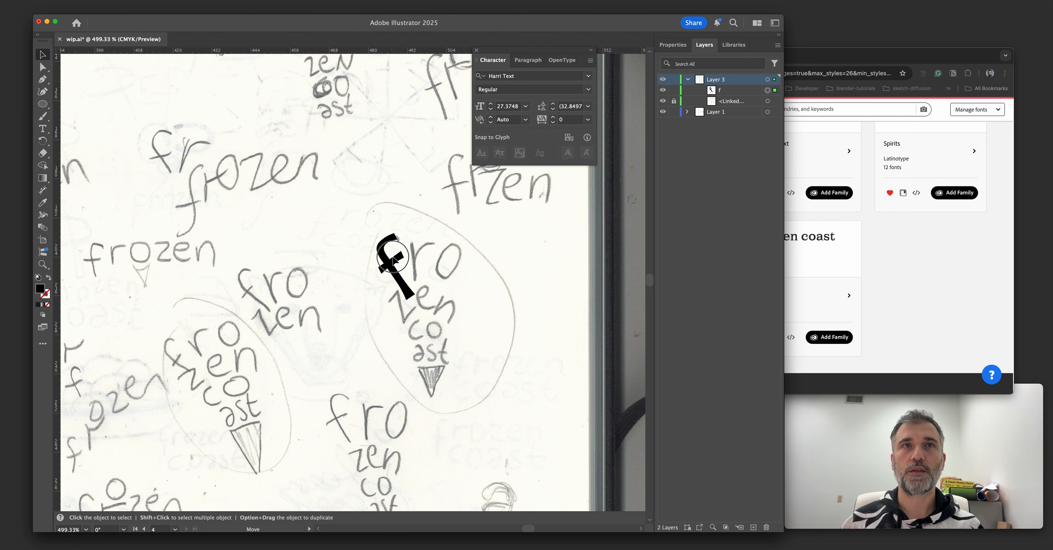
Duplicate the f, change the copy to r, and fit it in size and angle over the sketched r.
drag(395, 256, 422, 247)
mouse_move(415, 208)
mouse_down()
mouse_move(443, 220)
mouse_move(417, 229)
mouse_move(429, 212)
mouse_up()
drag(414, 250, 422, 254)
double_click(416, 254)
key(super+a)
text(r)
key(Escape)
drag(432, 218, 434, 217)
Copy the r beside itself, tilt the copy, and change it to an o of about 22 pt.
drag(417, 258, 451, 254)
drag(475, 297, 461, 305)
double_click(452, 261)
key(super+a)
text(o)
Duplicate the o down to the sketched "co" line and shrink and rotate the copy to fit.
scroll(453, 270, down, 1)
drag(454, 267, 441, 335)
drag(480, 284, 467, 274)
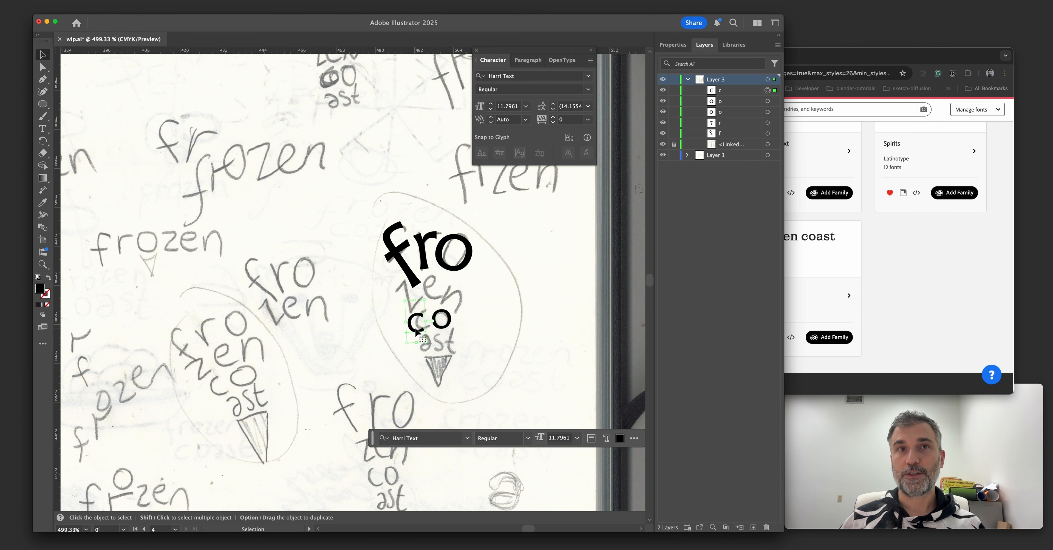
drag(415, 329, 423, 327)
drag(437, 345, 441, 341)
Add z and e on the second line from letter copies, with the e at about 20 pt.
drag(429, 292, 427, 290)
double_click(415, 318)
text(z)
key(Escape)
drag(429, 317, 466, 312)
double_click(452, 301)
text(e)
key(Escape)
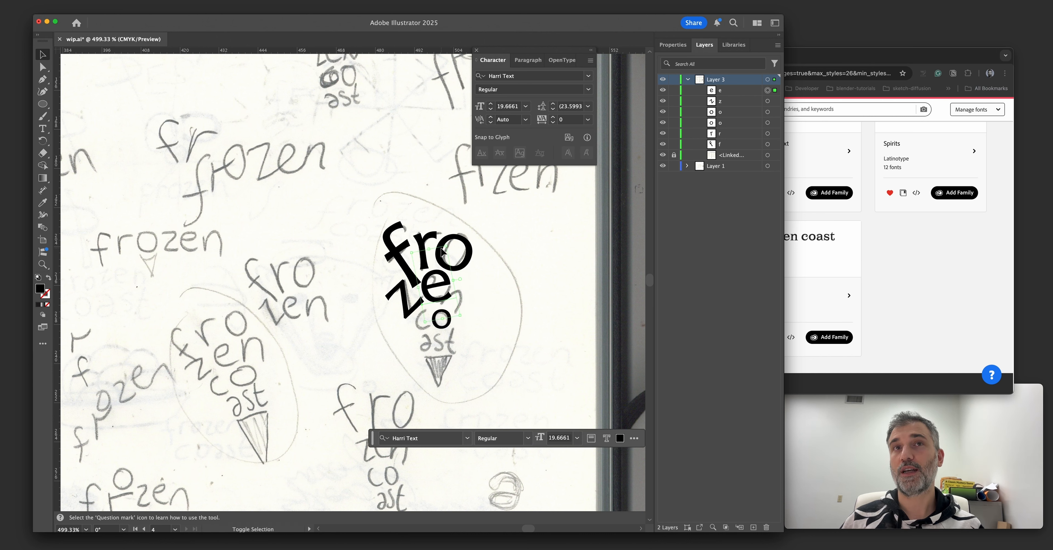
Copy the e to the end of the second line as a tilted n of about 16 pt.
shift+drag(447, 246, 442, 285)
alt+drag(442, 285, 471, 298)
double_click(471, 297)
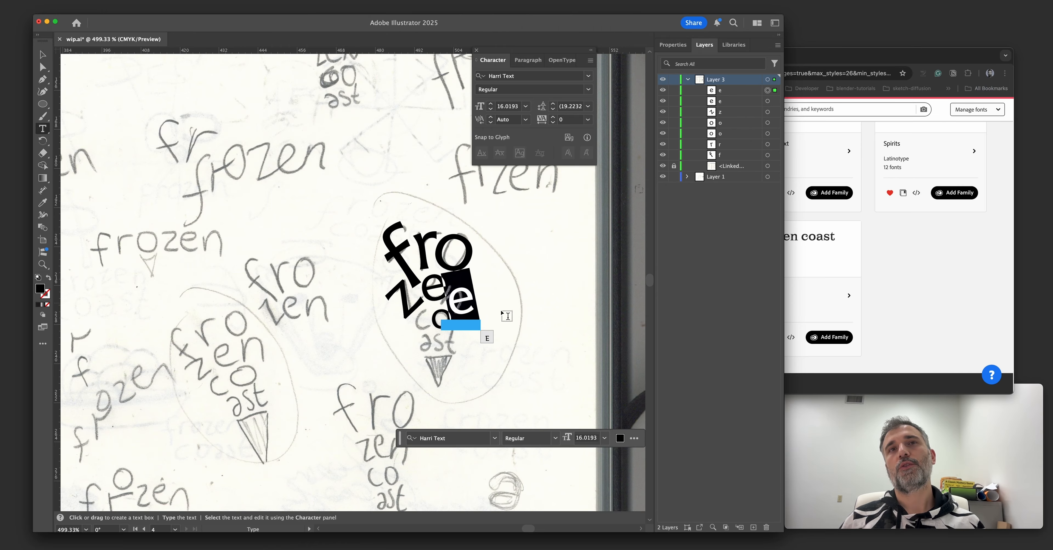
text(n)
key(Escape)
drag(488, 321, 471, 333)
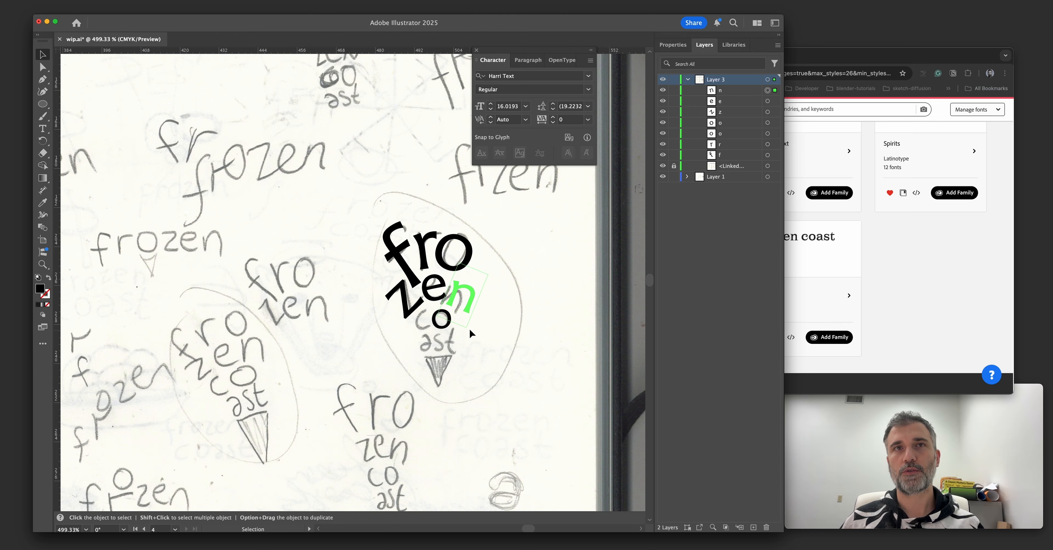
Change the letter copy before the lower o to a c of about 13 pt.
double_click(424, 332)
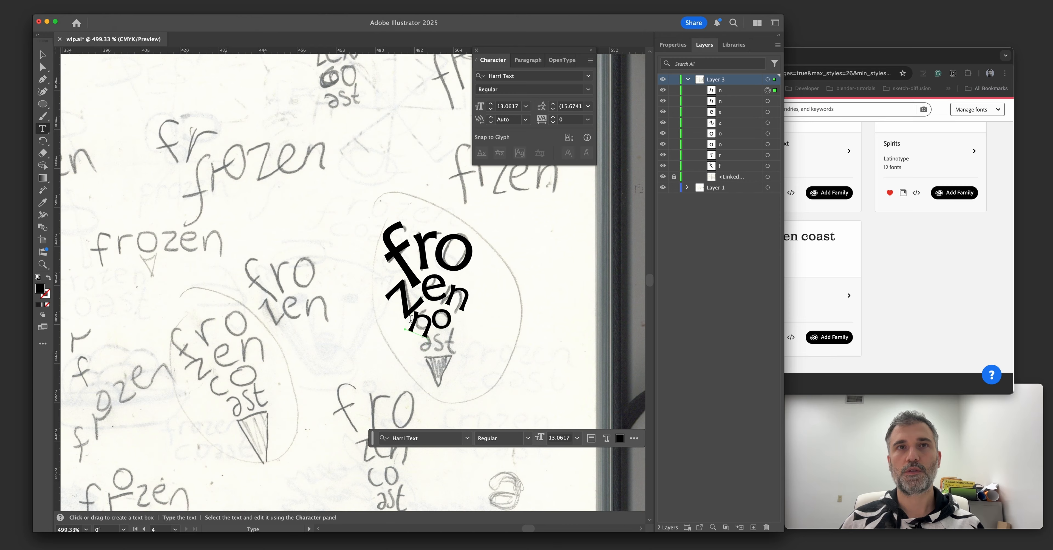
key(super+a)
text(c)
key(Escape)
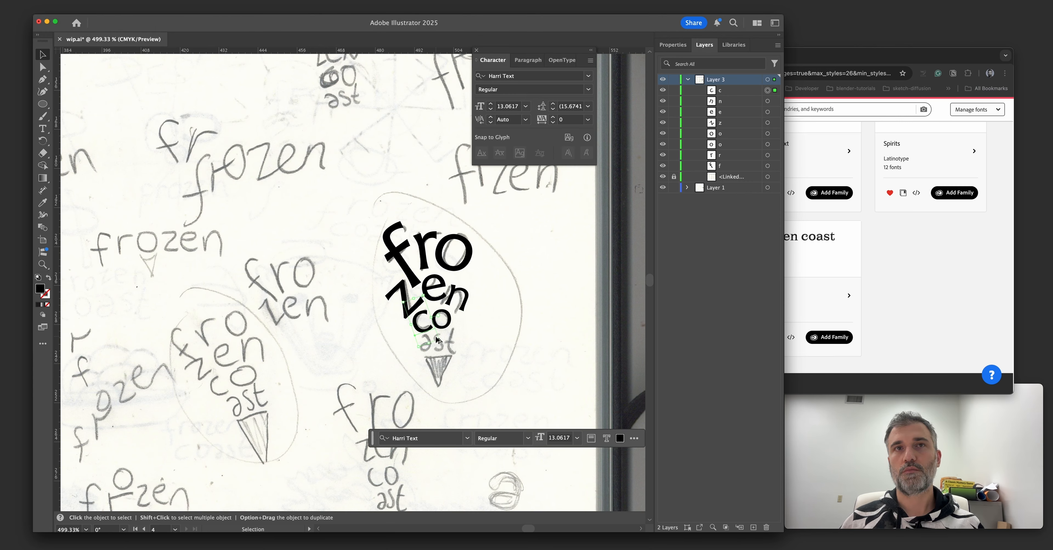
drag(439, 340, 438, 340)
Copy the c down to the sketched "ast" line, change it to a, and fit it over the sketch.
drag(419, 328, 427, 346)
double_click(433, 345)
key(super+a)
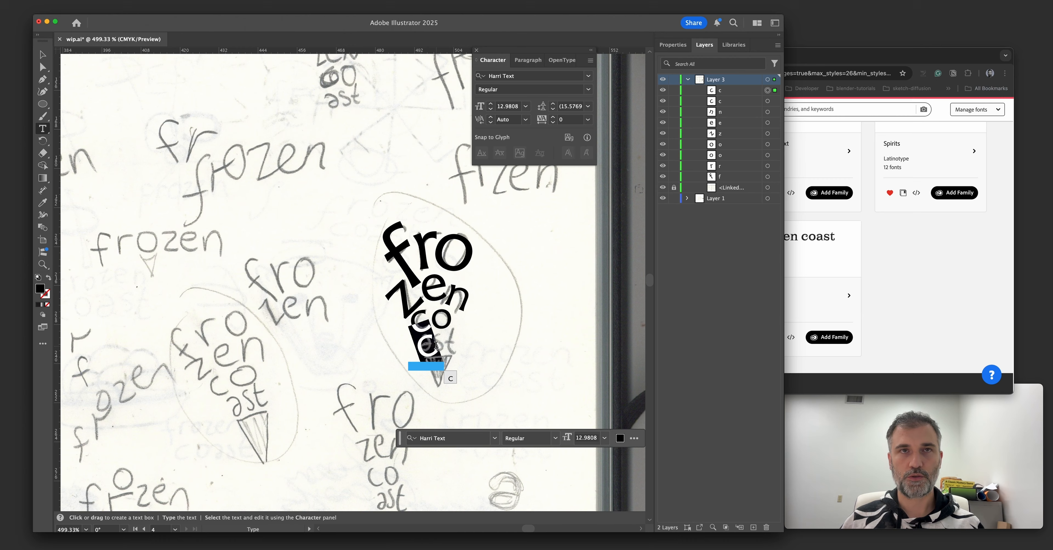
text(a)
key(Escape)
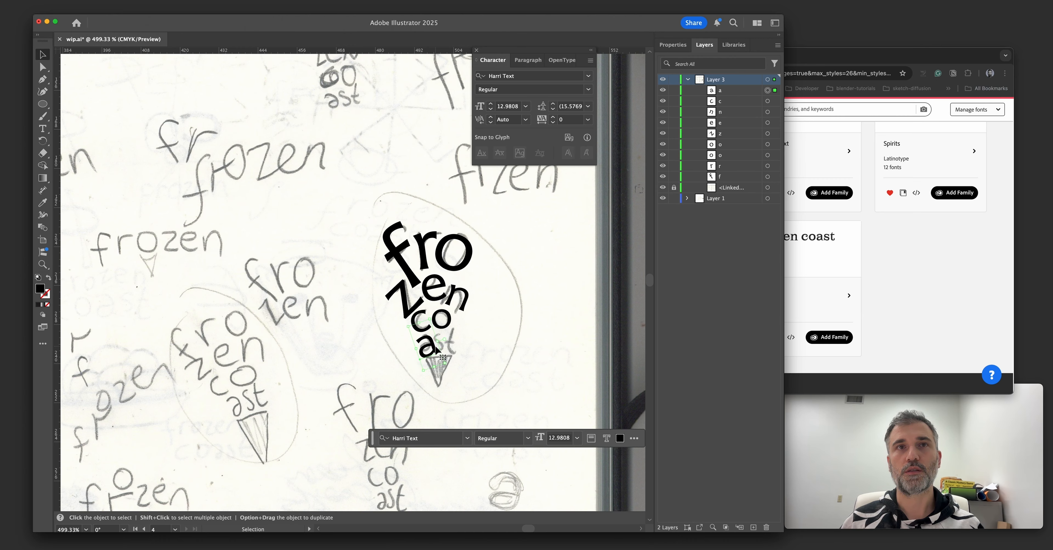
mouse_move(444, 364)
mouse_down()
mouse_move(423, 350)
mouse_move(441, 346)
mouse_up()
Place an s of about 11 pt after the a on the lowest line.
key(t)
double_click(446, 339)
text(s)
key(Escape)
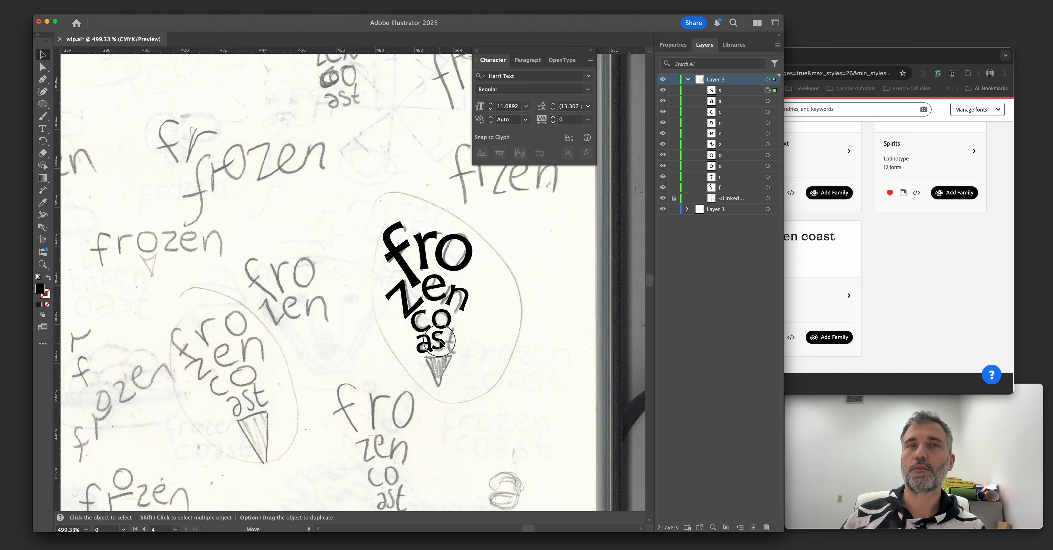
Duplicate the s and enlarge the copy to about 41 pt beside the cone lettering.
alt+drag(439, 341, 539, 410)
key(t)
double_click(460, 342)
key(Escape)
key(super+z)
click(499, 342)
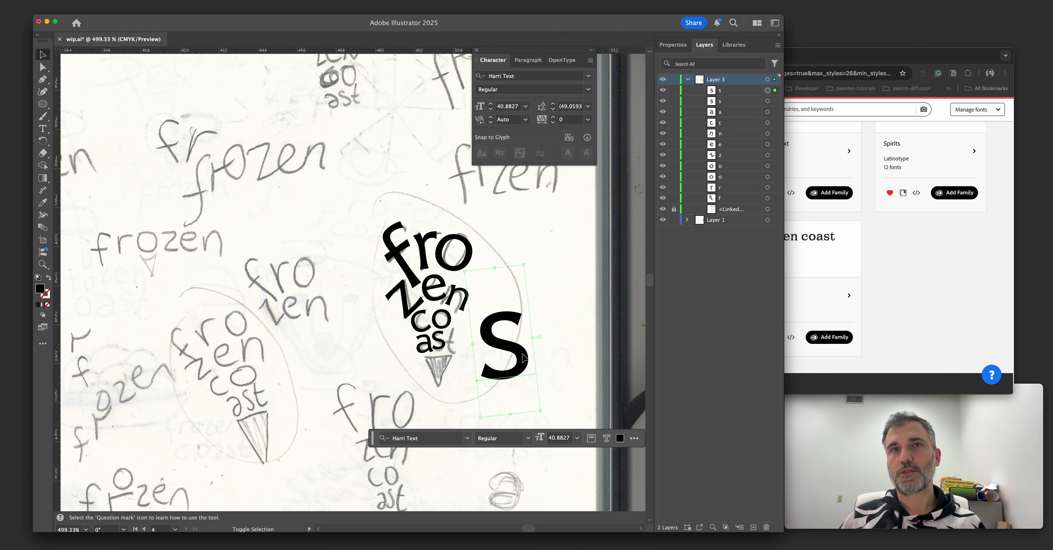
drag(495, 361, 540, 346)
click(588, 236)
drag(578, 228, 558, 239)
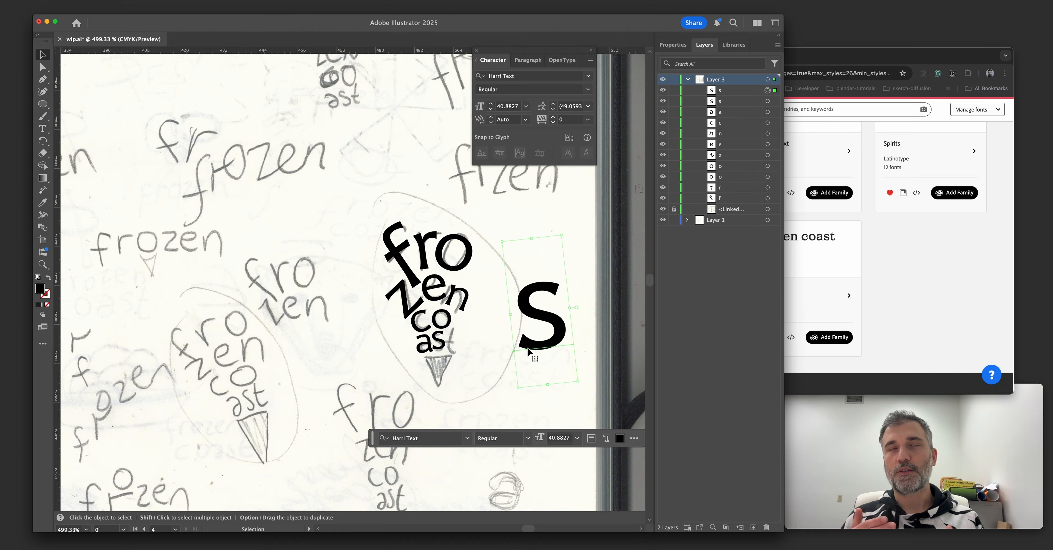
Try shifting letters of the cone lettering and undo the trial moves.
click(482, 232)
drag(492, 226, 504, 232)
key(super+z)
key(super+z)
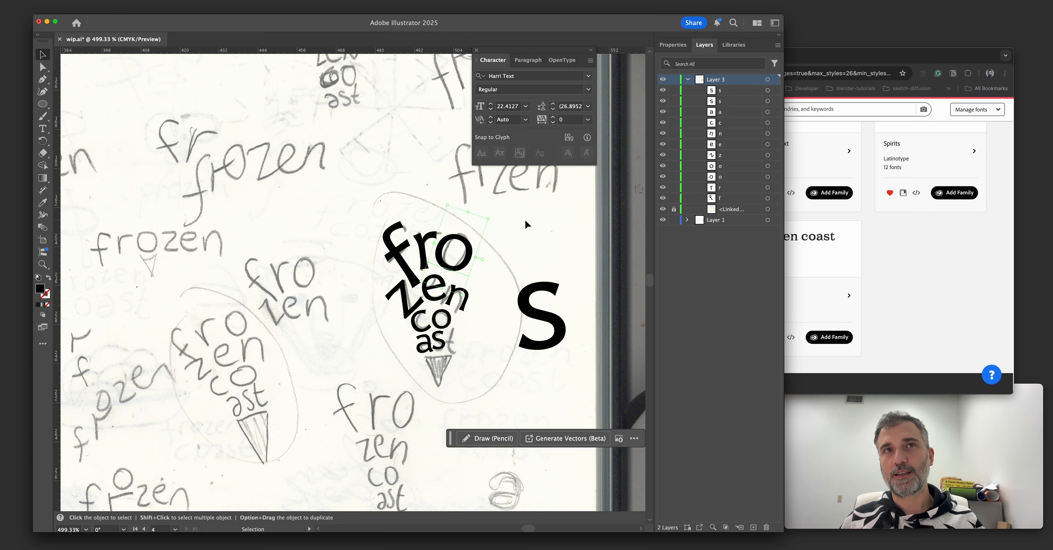
click(525, 222)
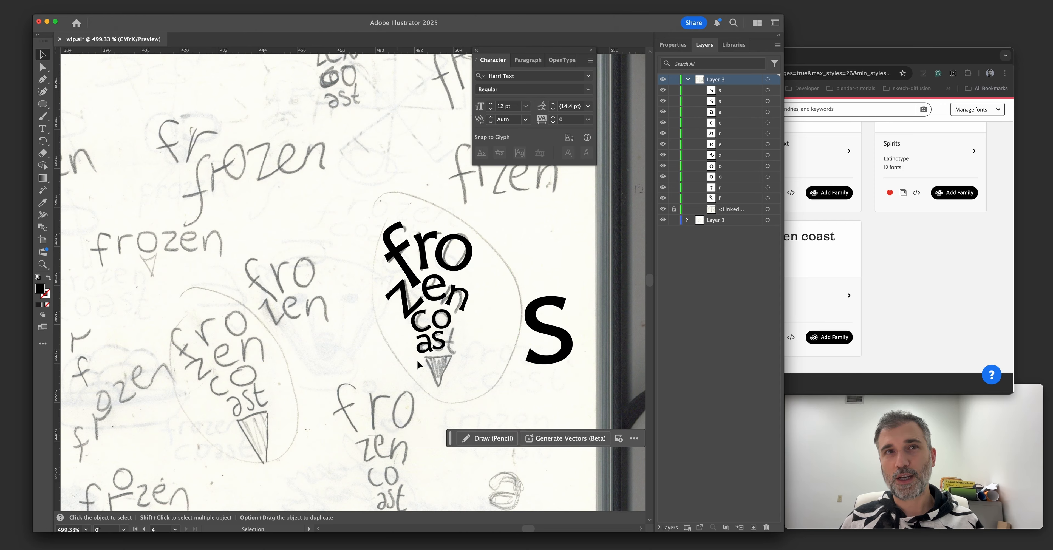
drag(340, 202, 476, 299)
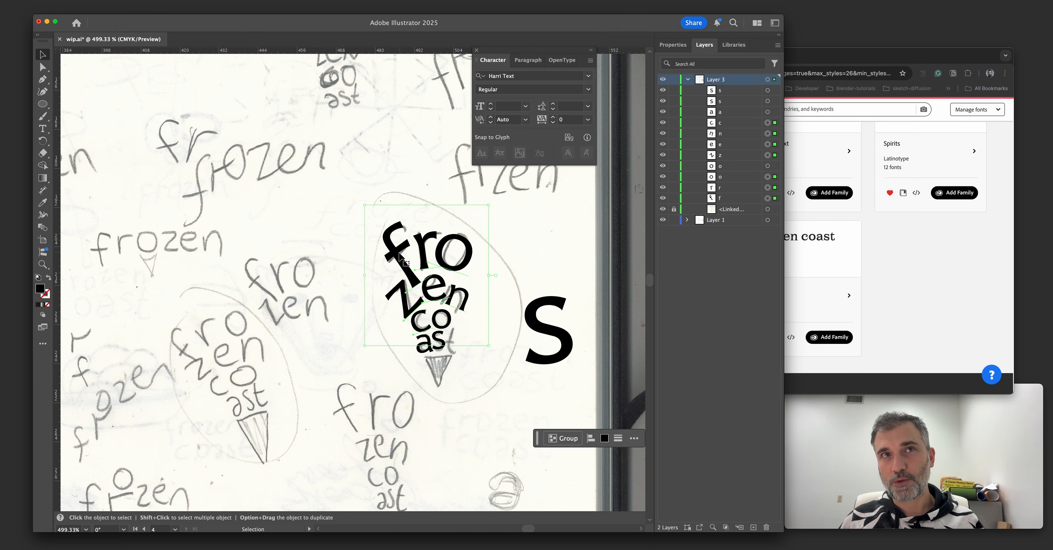
drag(400, 261, 352, 253)
key(super+z)
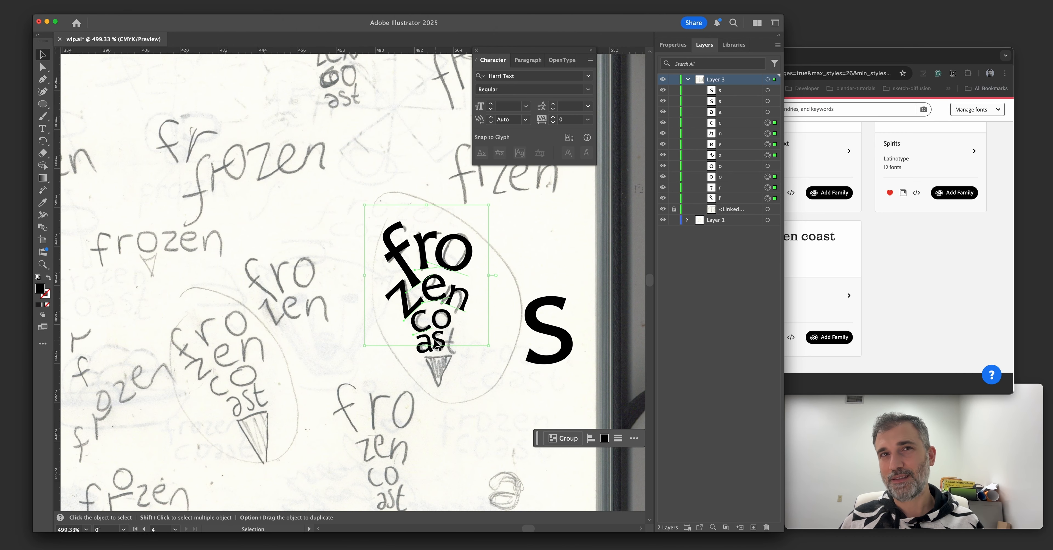
Delete the enlarged s beside the cone lettering.
click(367, 361)
click(525, 320)
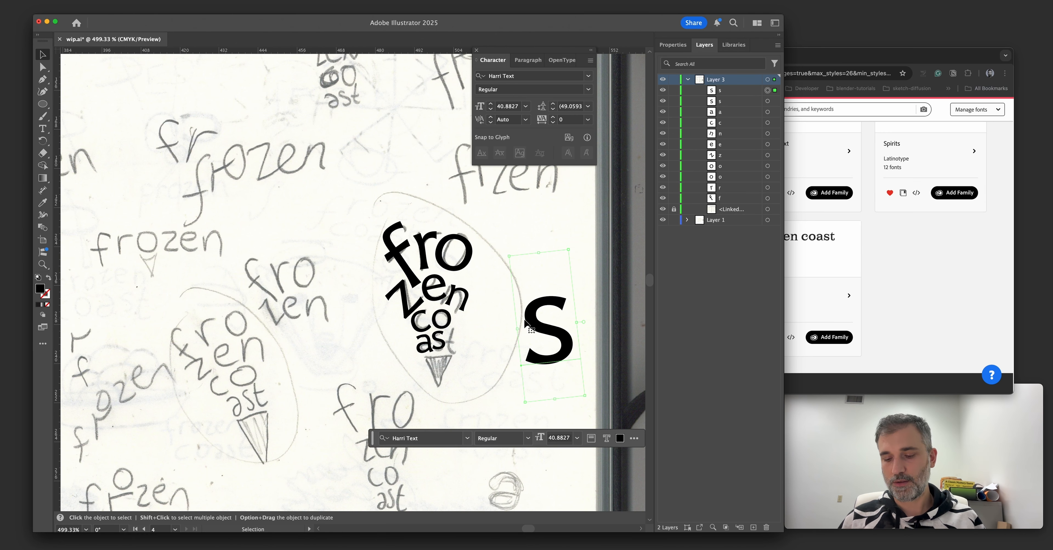
key(Delete)
Fit a t after the s on the lowest line to complete the word "coast".
drag(449, 350, 458, 368)
click(487, 356)
drag(481, 278, 434, 290)
Select all the cone letters and duplicate them beside the circled sketch.
drag(288, 175, 466, 362)
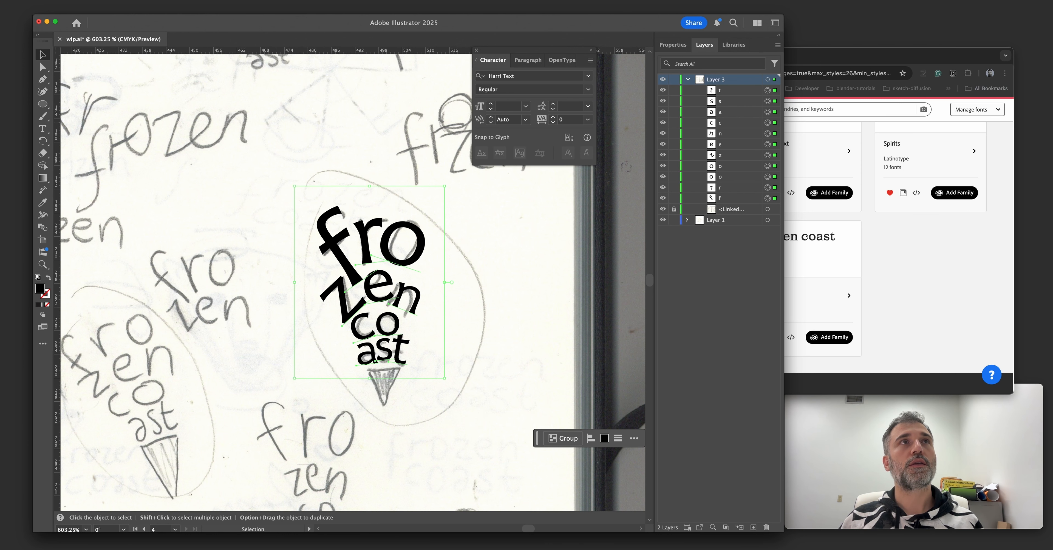
click(98, 0)
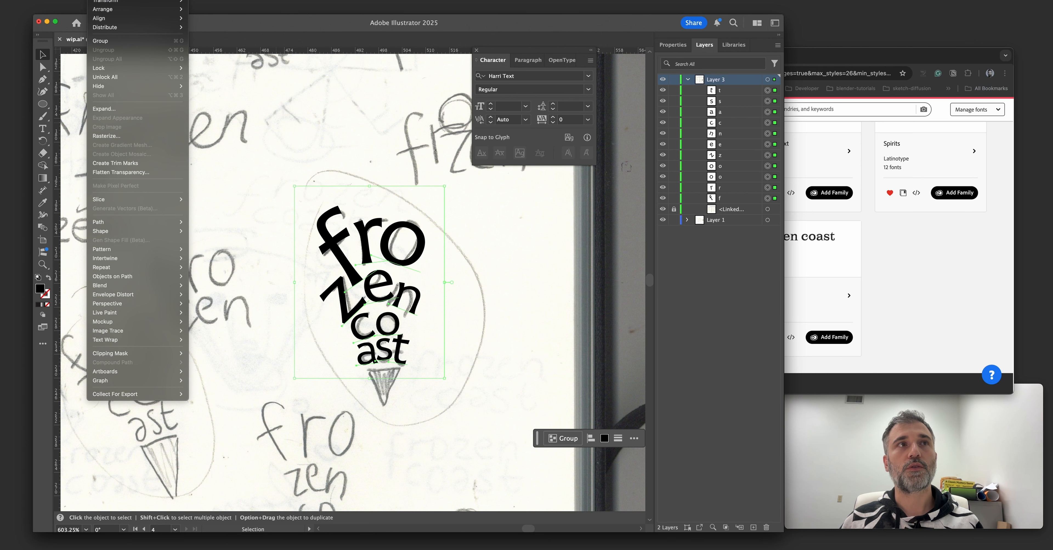
mouse_move(124, 0)
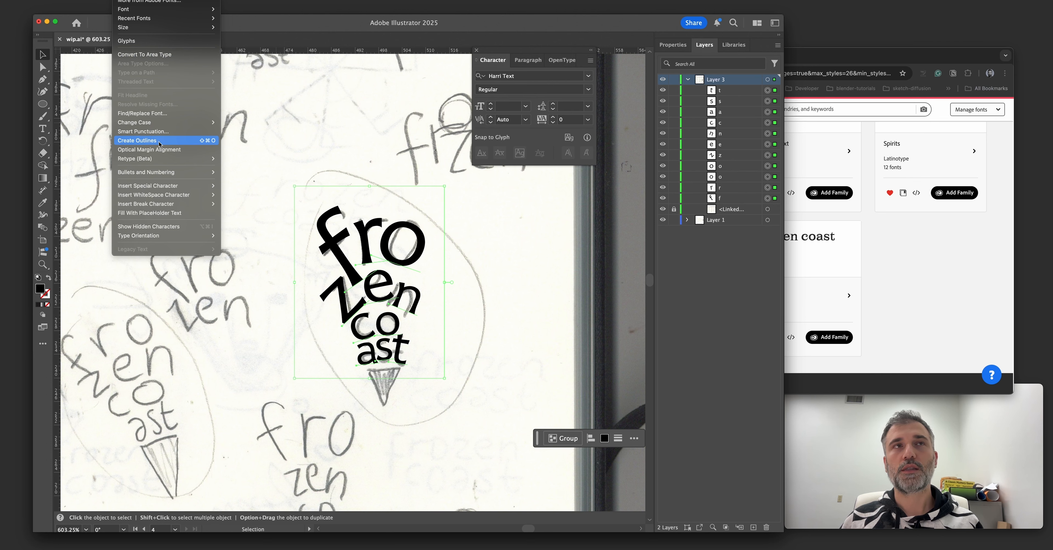
click(189, 140)
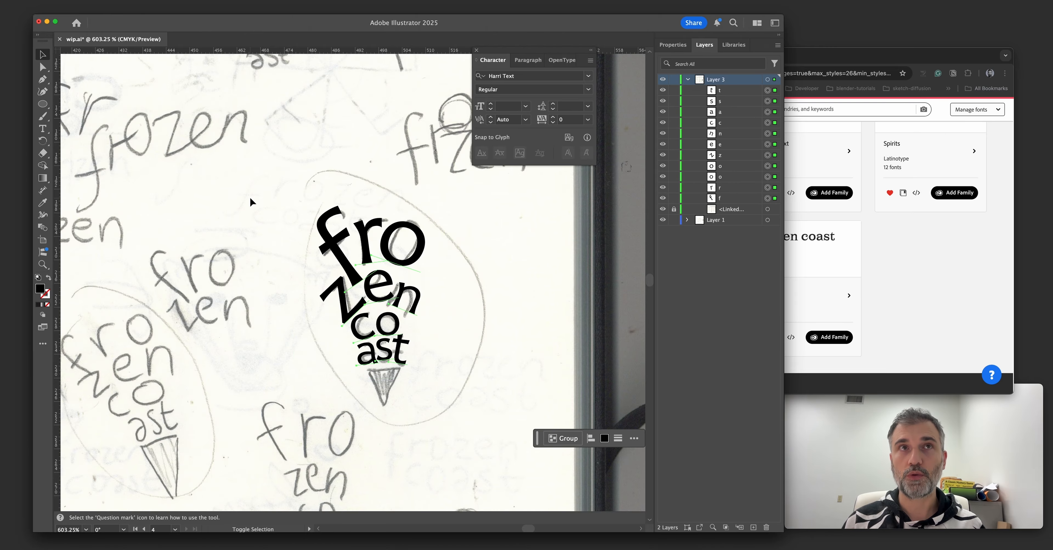
scroll(244, 179, right, 2)
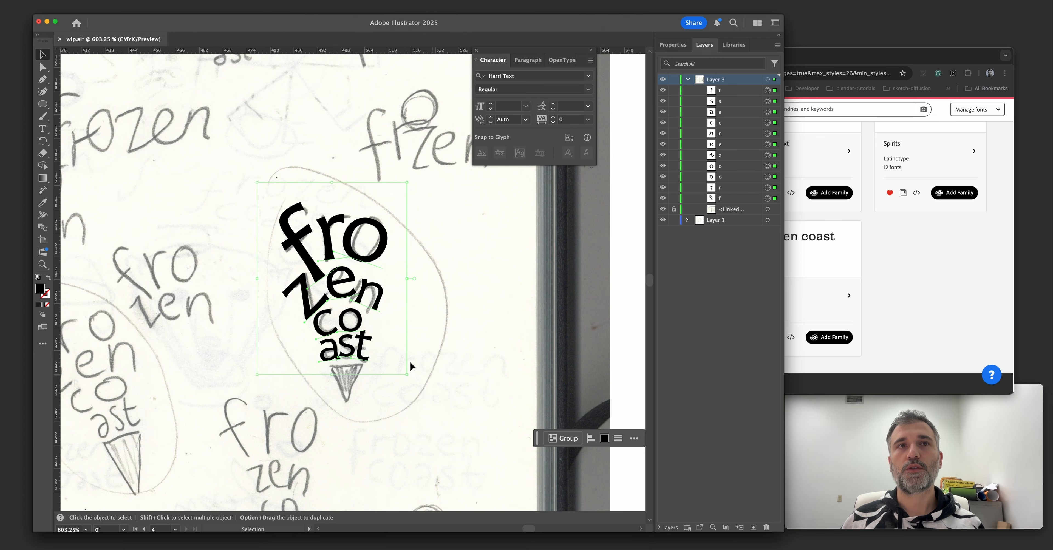
drag(355, 344, 493, 344)
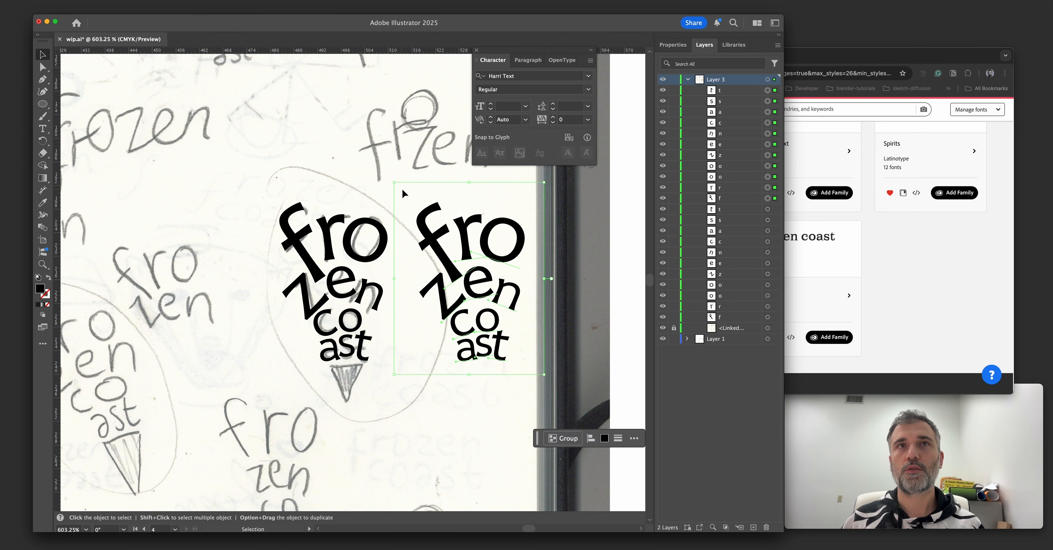
Convert the duplicated letters to outlines and display the artwork in Outline view.
key(super+shift+o)
key(super+shift+a)
key(a)
drag(422, 187, 532, 360)
key(super+y)
key(v)
click(493, 392)
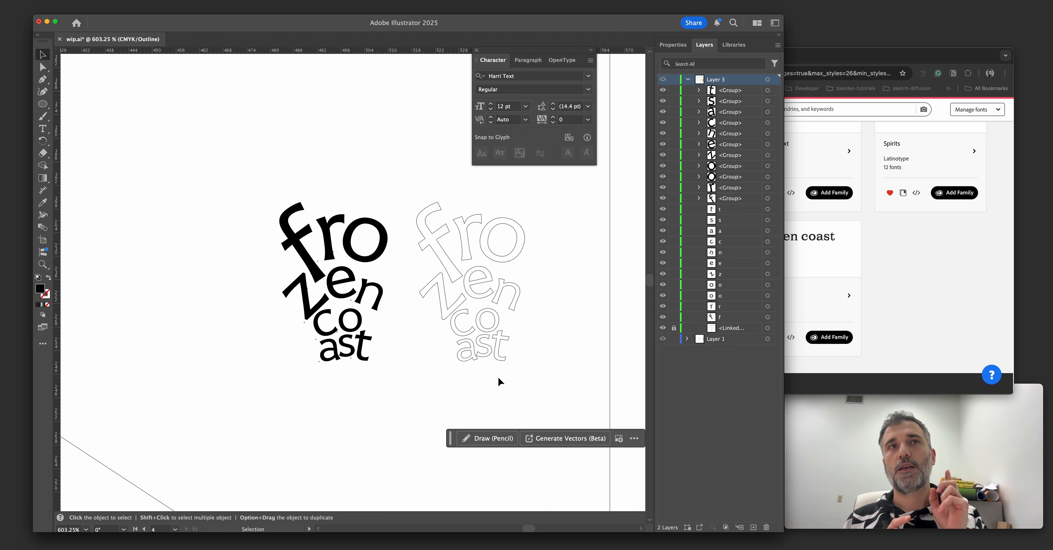
Compare the live text letters with the outlined copies in Outline view, and return to Preview.
click(307, 253)
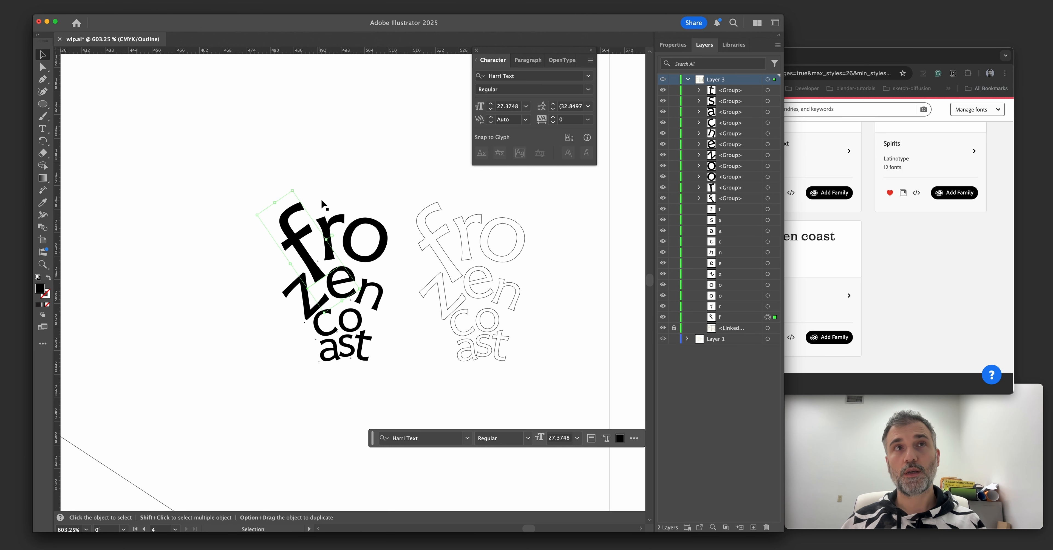
click(337, 213)
click(373, 225)
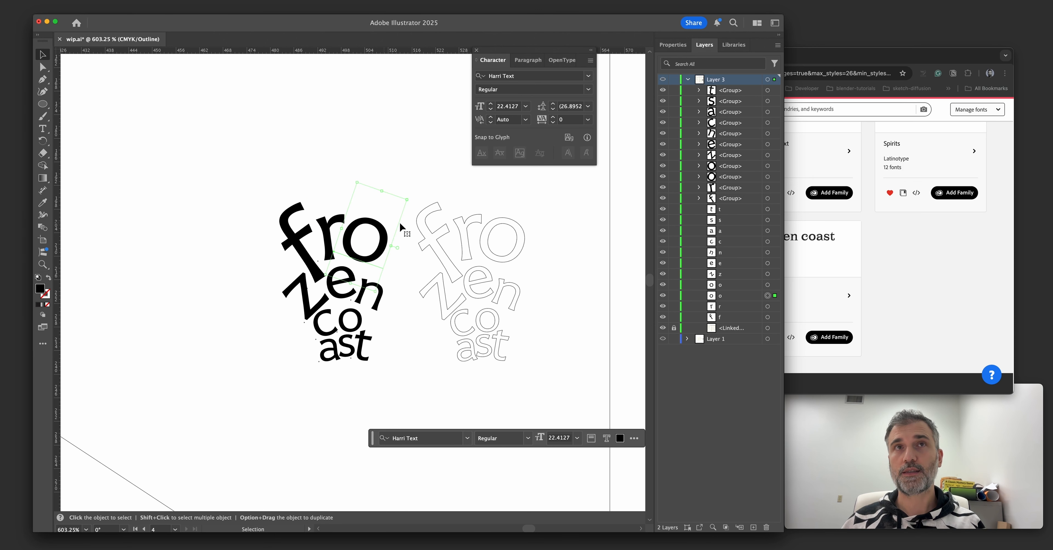
click(417, 226)
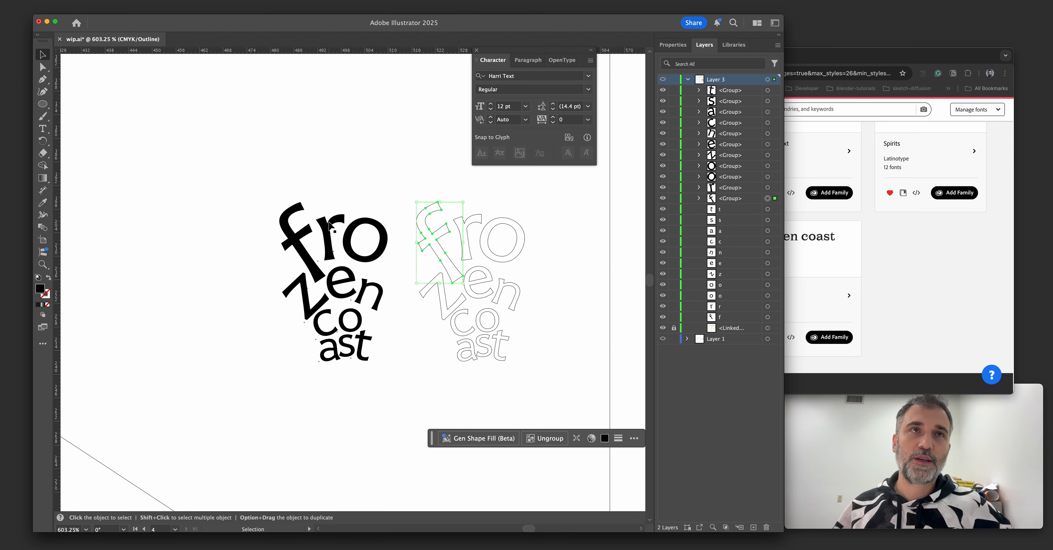
drag(541, 195, 431, 294)
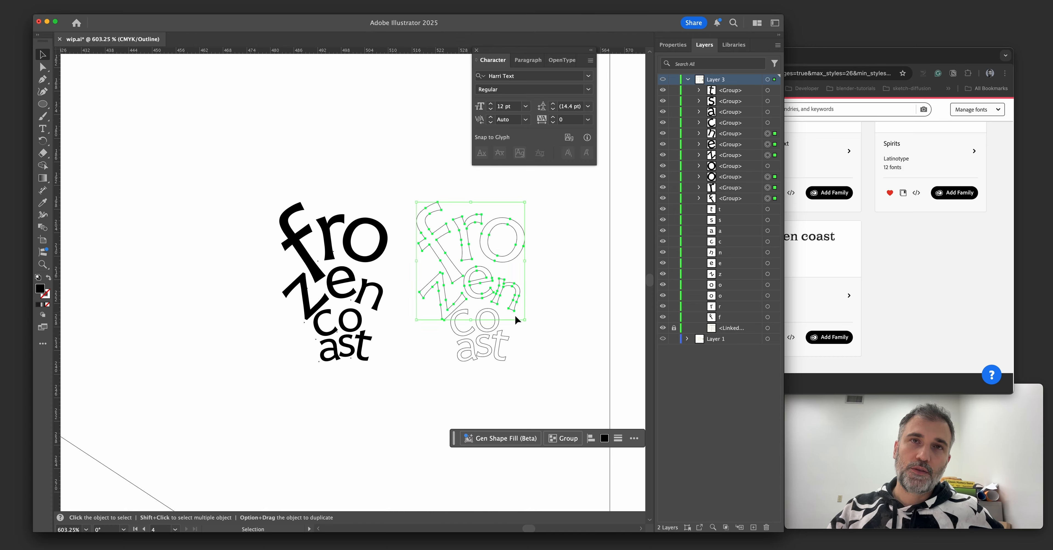
click(528, 225)
click(515, 220)
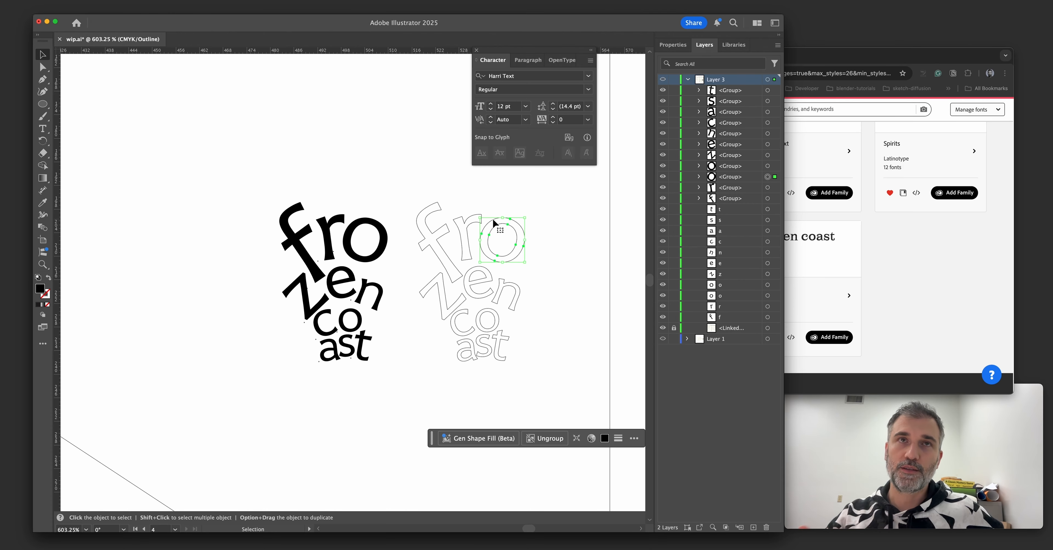
key(super+y)
click(432, 191)
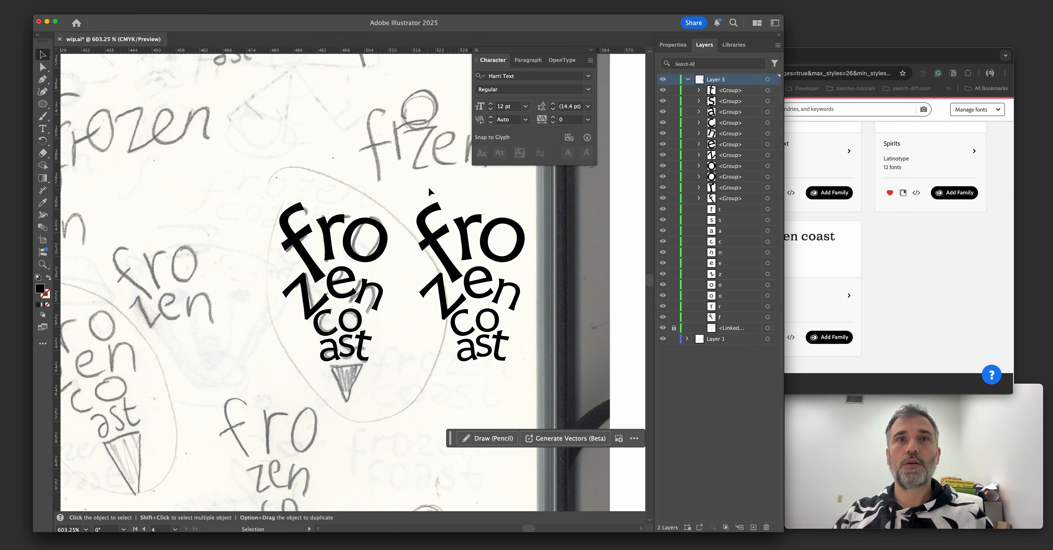
Delete the outlined copy of the lettering, keeping the editable text over the sketch.
drag(457, 232, 543, 379)
key(Delete)
drag(425, 323, 475, 315)
scroll(396, 368, down, 2)
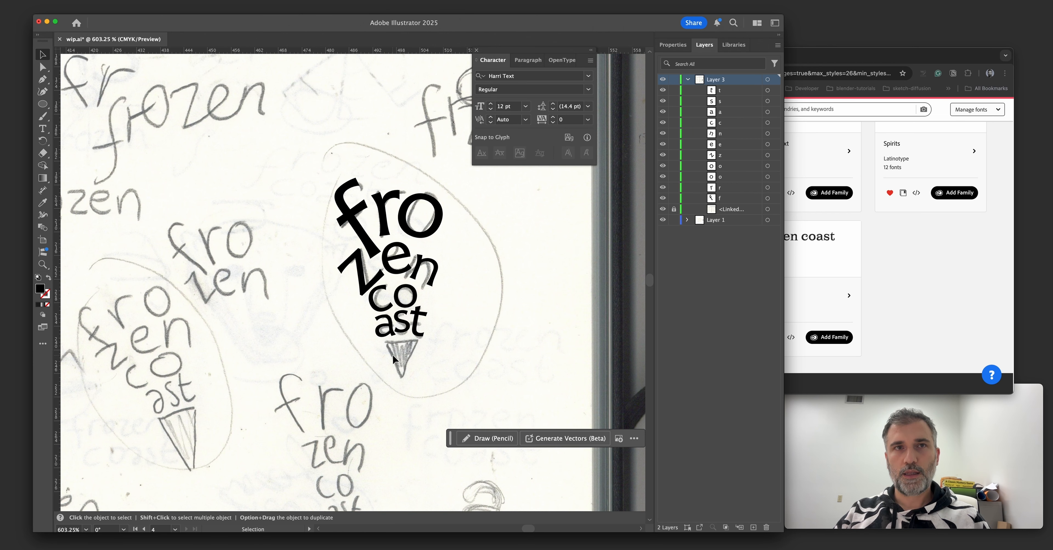
Create a three-sided polygon with a 50 pt radius beside the sketched cone.
key(p)
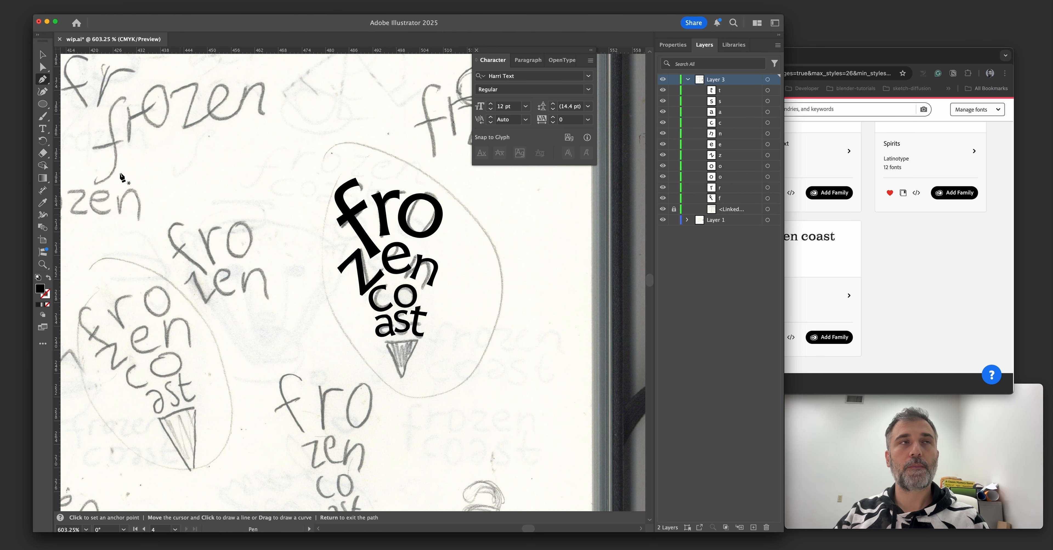
drag(47, 108, 99, 146)
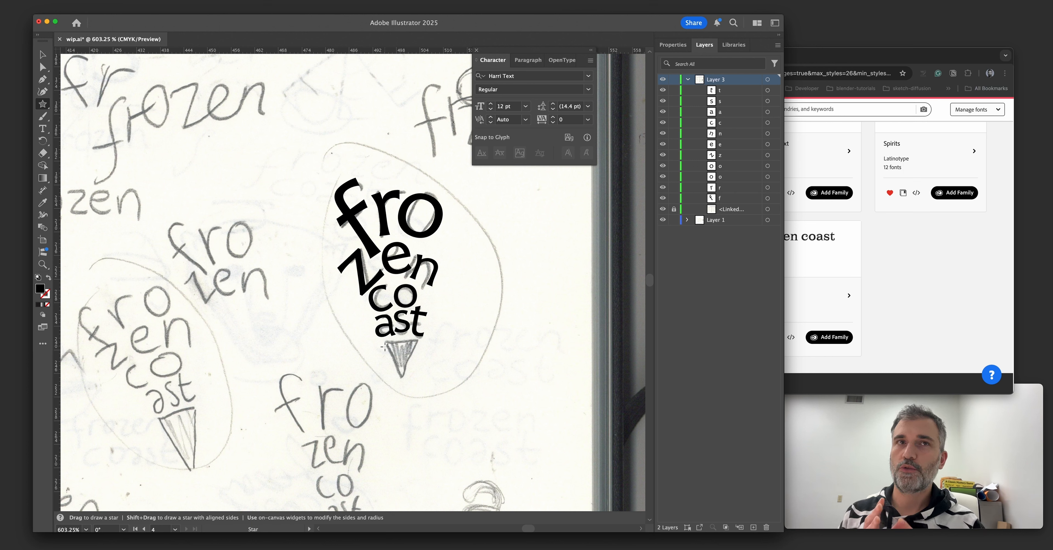
drag(43, 104, 101, 131)
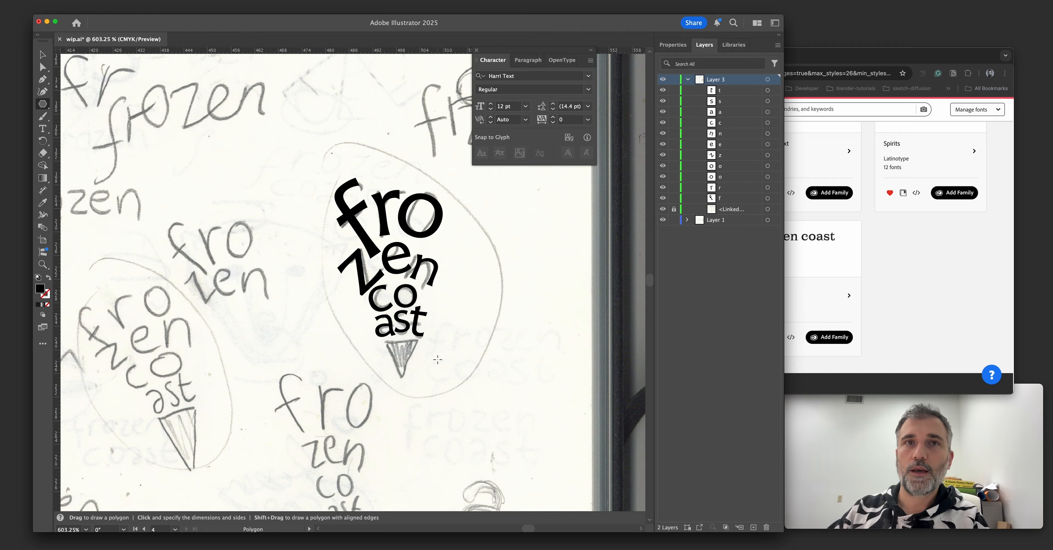
click(437, 359)
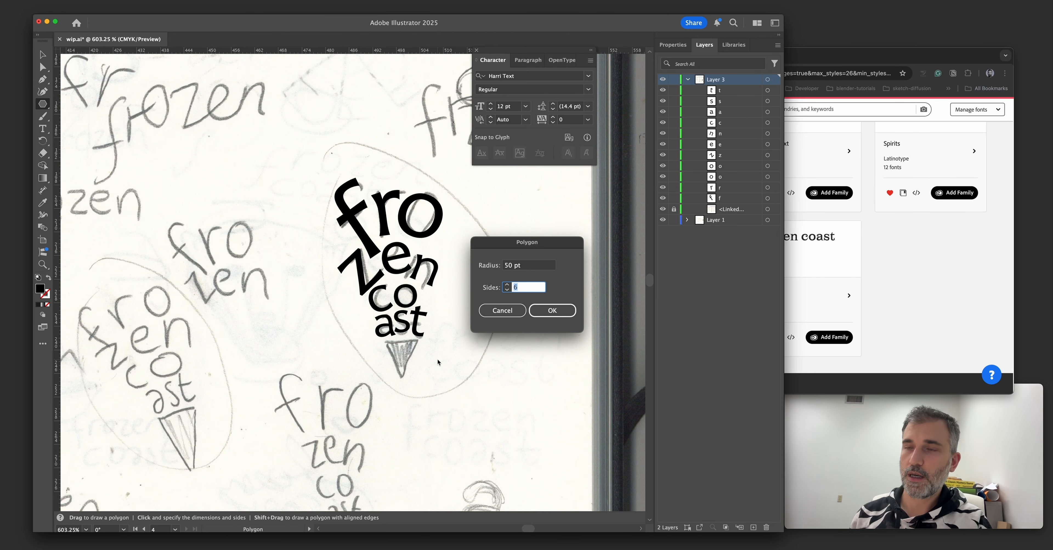
text(3)
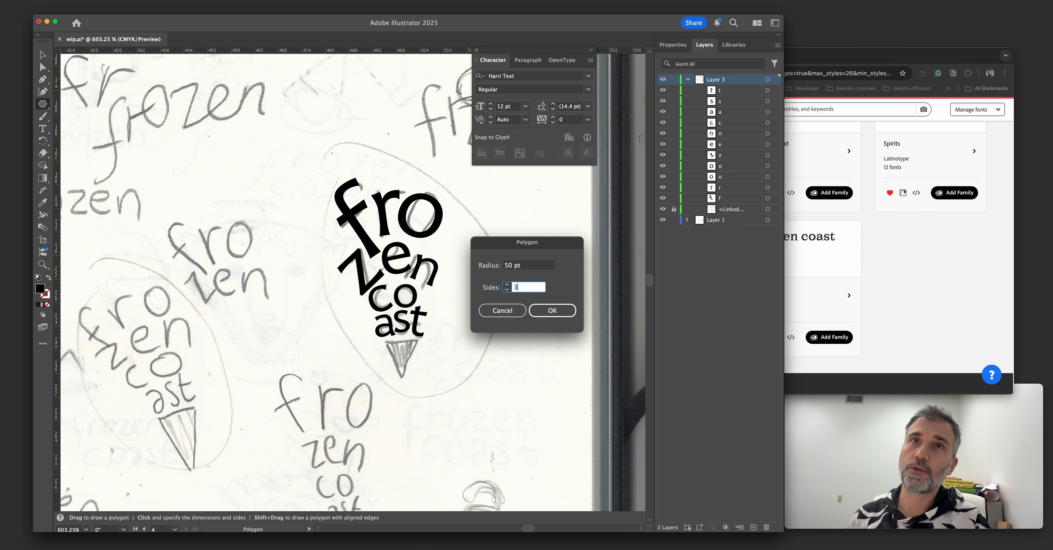
key(Return)
Scale down the triangle, point it downward, and fit it over the sketched cone tip beneath "ast".
key(v)
drag(279, 172, 418, 257)
mouse_move(445, 356)
mouse_down()
mouse_move(408, 373)
mouse_move(438, 356)
mouse_up()
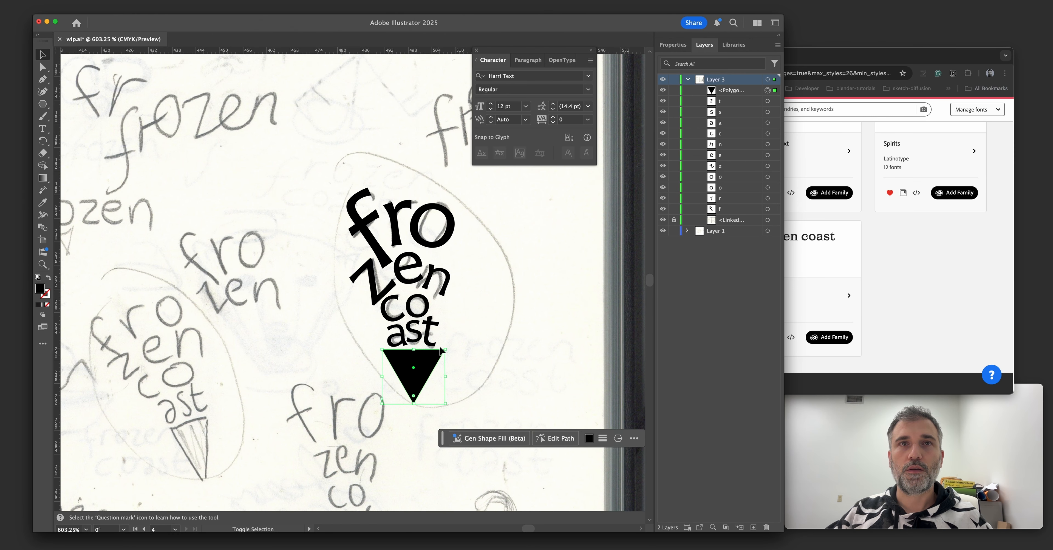
drag(427, 359, 424, 355)
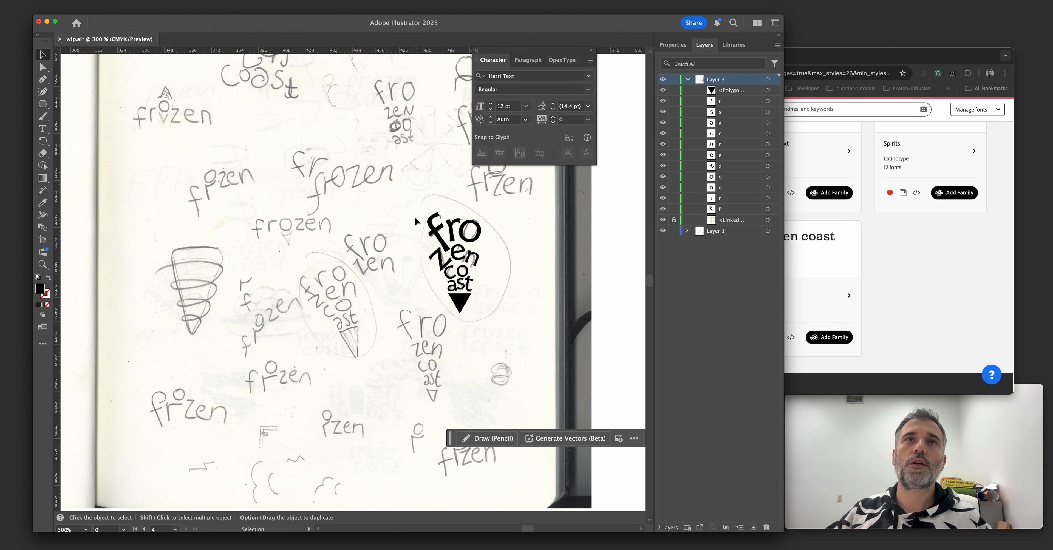
Place two outlined copies of the cone lettering with its triangle side by side on the blank area of the artboard.
drag(418, 221, 499, 330)
mouse_move(421, 364)
mouse_down()
mouse_move(416, 296)
mouse_move(450, 224)
mouse_up()
drag(366, 322, 462, 205)
drag(381, 352, 488, 276)
key(super+v)
drag(460, 286, 432, 335)
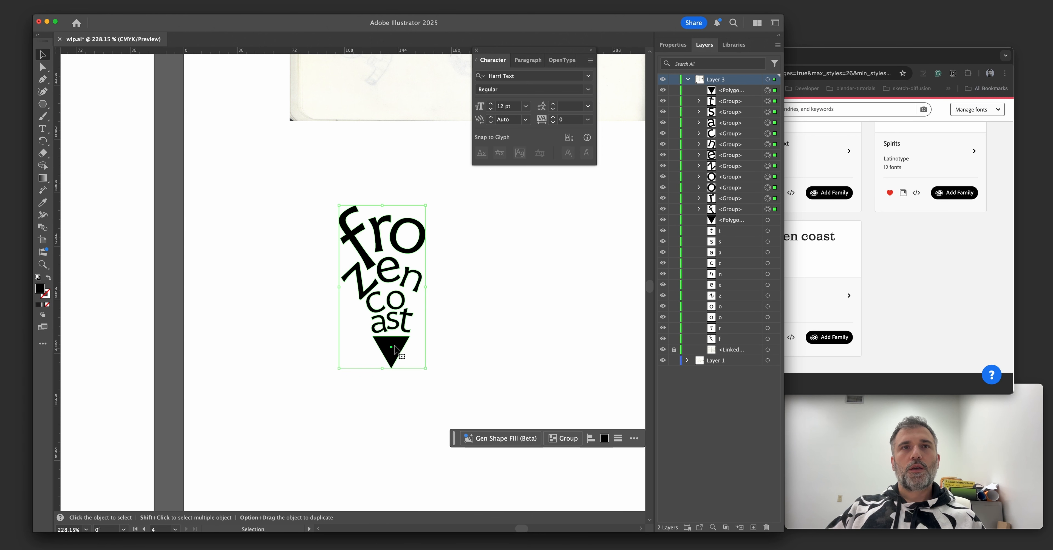
drag(393, 345, 494, 375)
drag(413, 361, 385, 365)
scroll(388, 364, up, 3)
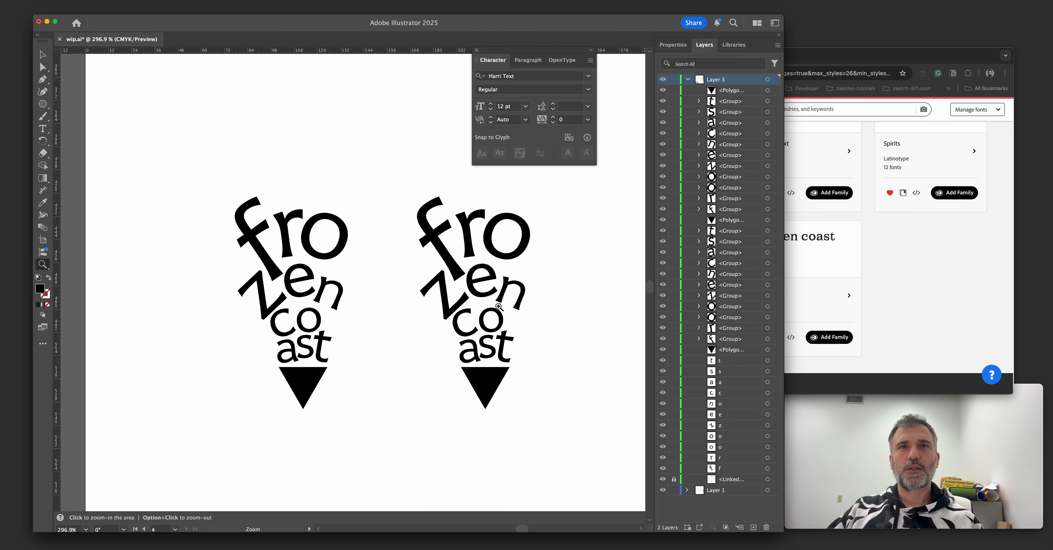
Reposition the "e" and "n" in the second outlined logo to refine their spacing, working in full-screen view.
click(518, 303)
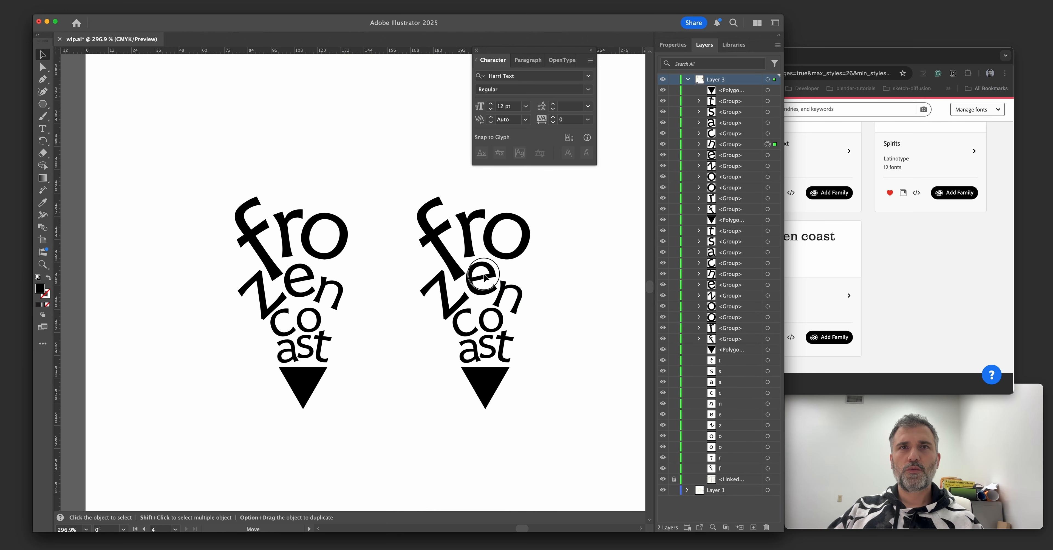
click(447, 300)
drag(515, 309, 604, 340)
click(552, 335)
key(z)
key(f)
drag(524, 313, 472, 317)
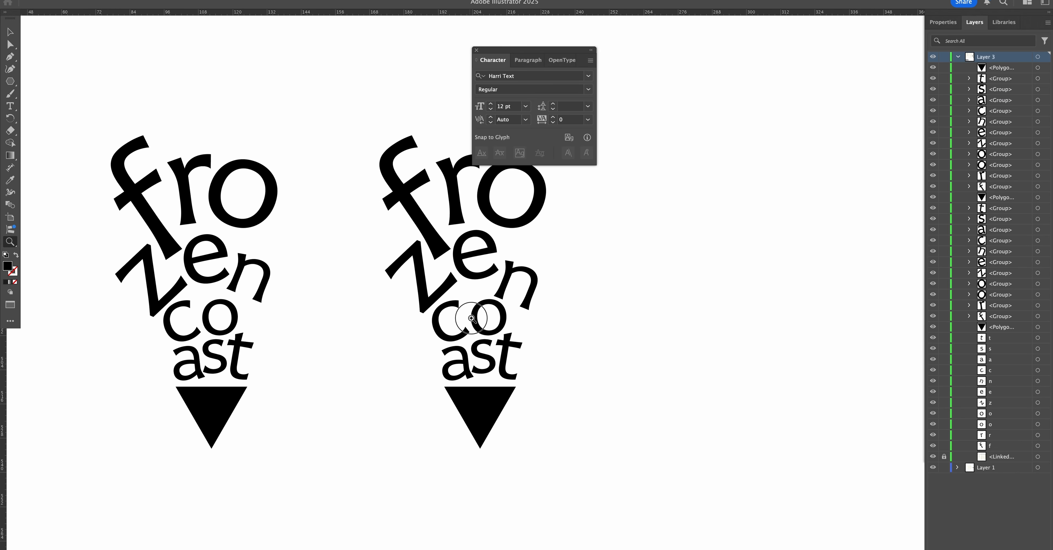
click(471, 318)
key(v)
drag(517, 284, 519, 282)
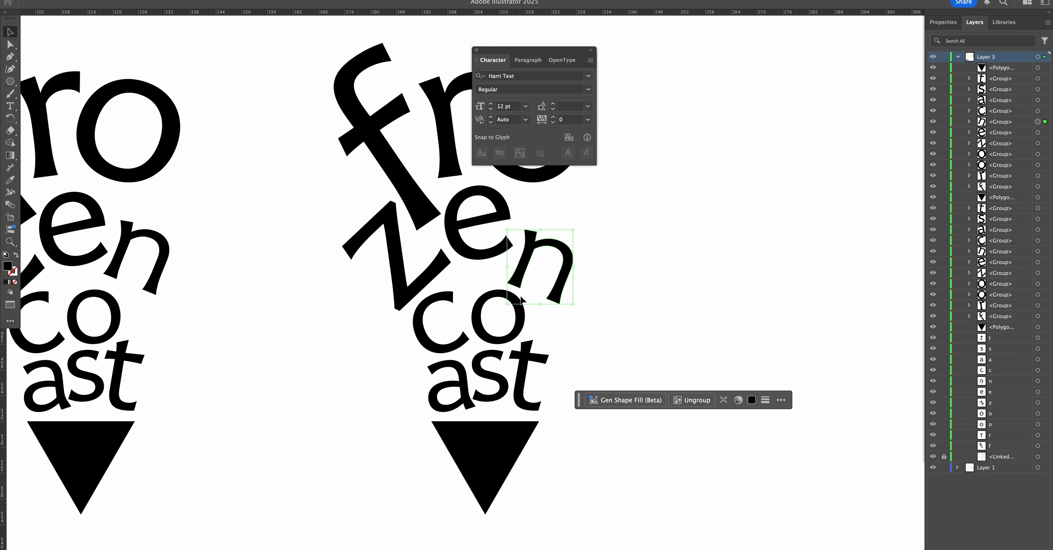
click(549, 325)
Fine-tune the placement of the "zen" letters in the second logo against the surrounding letters.
key(z)
drag(561, 323, 510, 323)
drag(509, 281, 482, 301)
key(v)
mouse_move(482, 301)
mouse_down()
mouse_move(509, 308)
mouse_move(482, 294)
mouse_up()
click(483, 295)
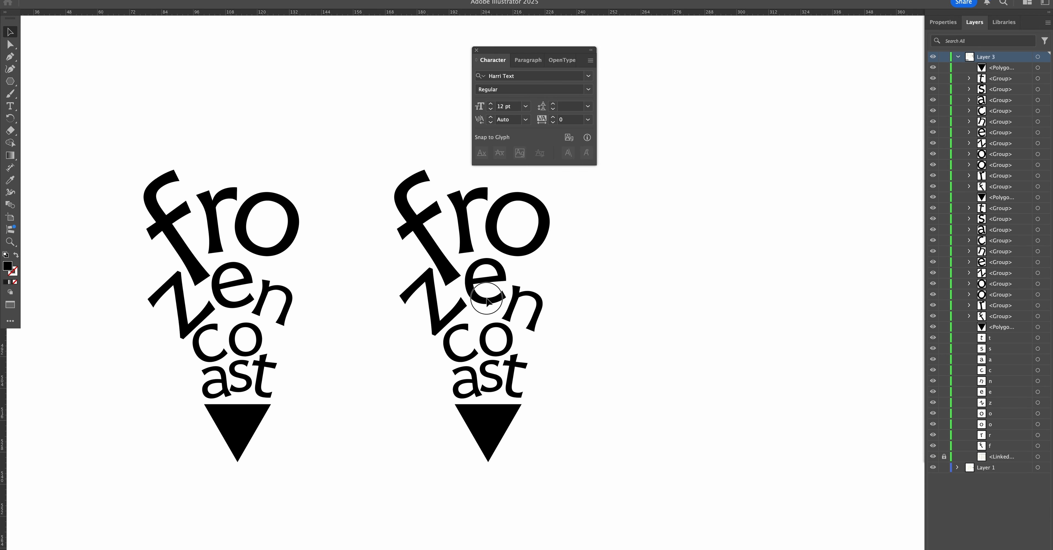
Try moving the "fro zen" letters of the second logo upward, away from "coast", and undo the change.
drag(470, 358, 448, 317)
click(432, 325)
click(449, 319)
click(381, 338)
mouse_move(377, 338)
mouse_down()
mouse_move(376, 326)
mouse_move(346, 356)
mouse_move(371, 369)
mouse_move(348, 388)
mouse_up()
drag(357, 221, 499, 348)
drag(458, 299, 458, 292)
key(super+z)
click(585, 373)
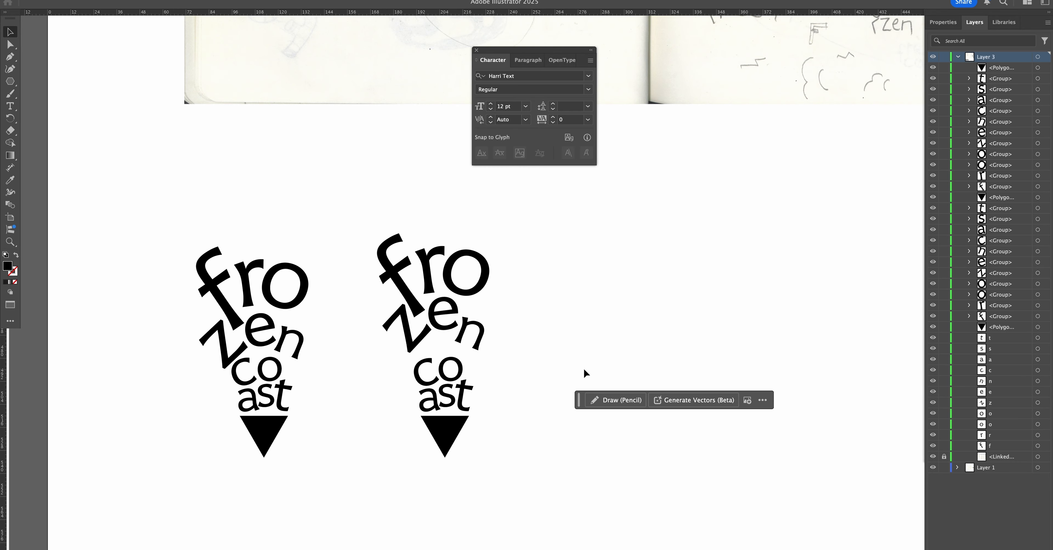
key(super+z)
click(543, 361)
Duplicate the complete second logo into the empty space beside it as a third version.
key(z)
mouse_move(547, 360)
mouse_down()
mouse_move(514, 383)
mouse_move(530, 360)
mouse_move(482, 364)
mouse_up()
key(v)
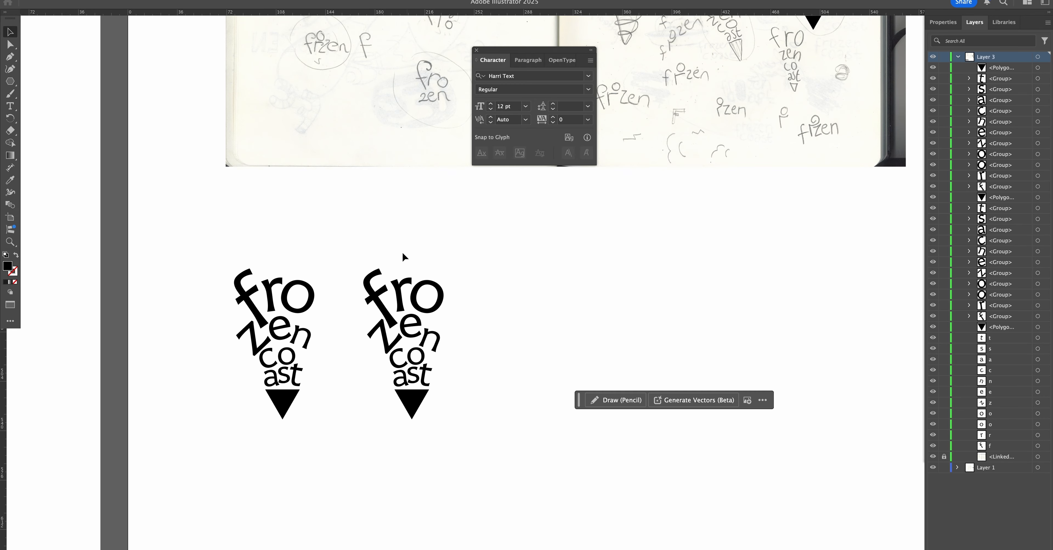
drag(343, 230, 477, 471)
drag(416, 395, 608, 398)
key(super+shift+a)
drag(601, 398, 427, 301)
key(a)
key(super+z)
key(super+shift+a)
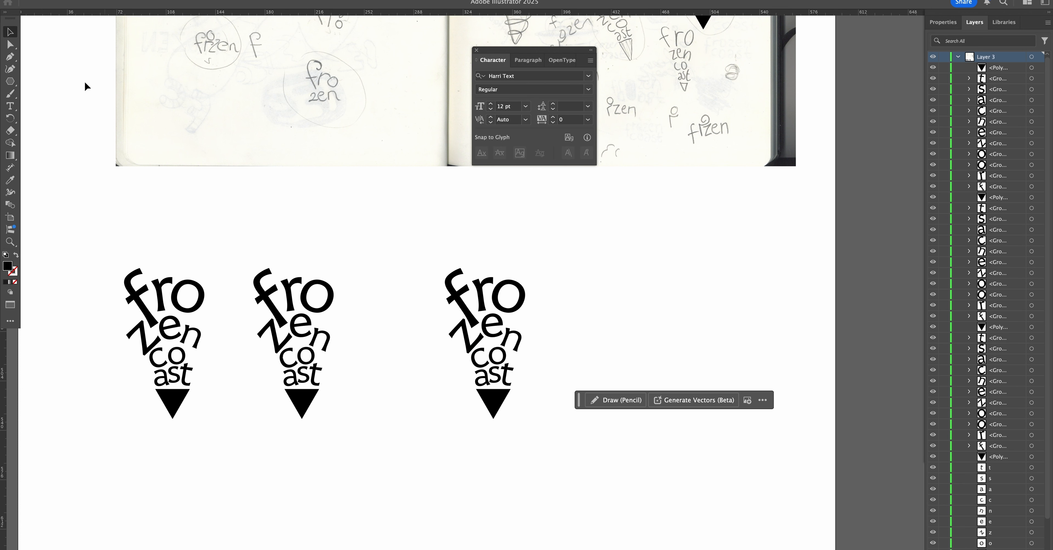
Draw a black diagonal line, about 67 pt wide and 124 pt high, from the third logo's triangle tip along its left edge.
alt+click(12, 83)
drag(495, 423, 402, 252)
key(a)
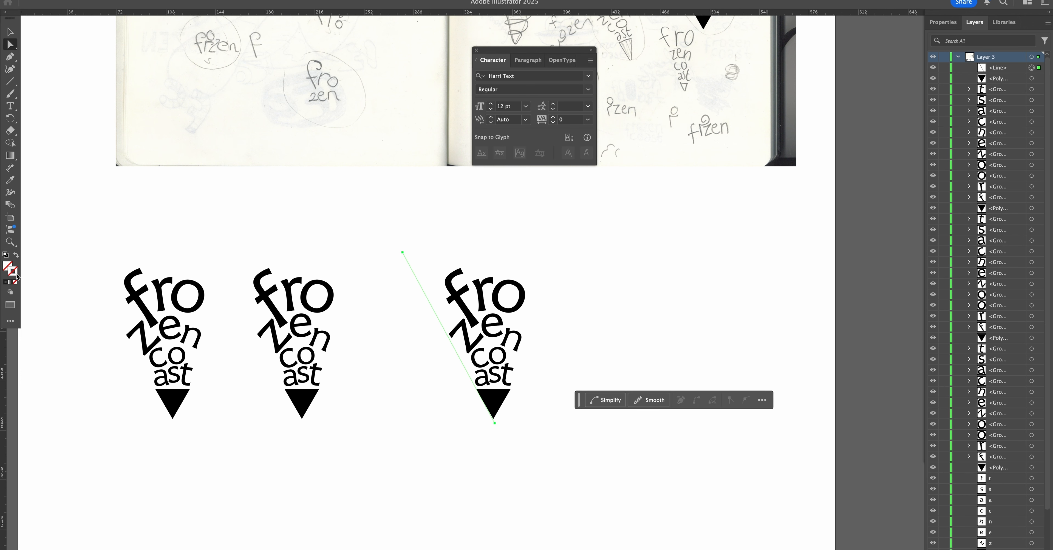
click(6, 282)
key(v)
click(500, 430)
Duplicate the diagonal line, flip the copy horizontally, and place it along the third logo's right edge to form a V.
drag(421, 291, 508, 291)
click(943, 22)
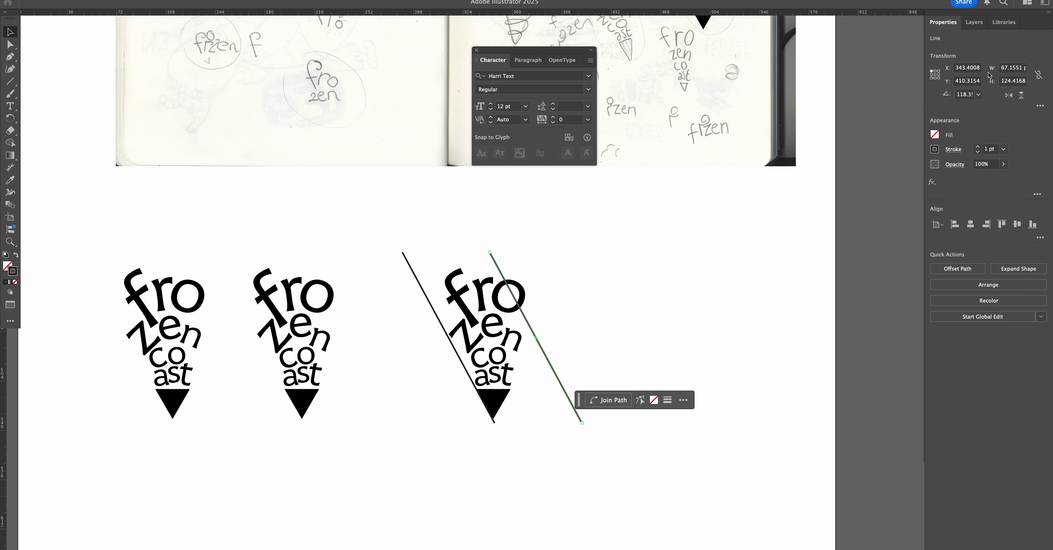
click(1009, 95)
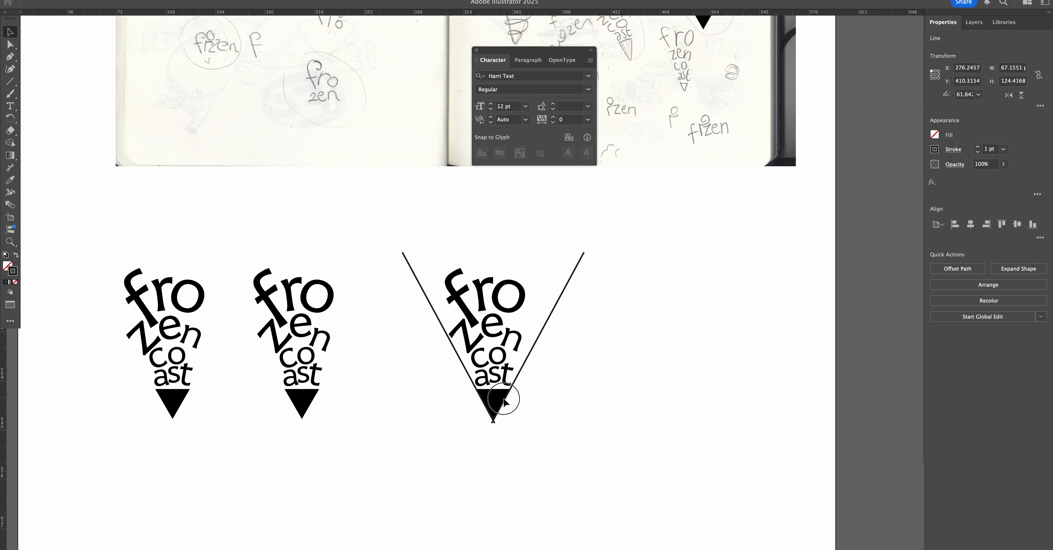
click(406, 363)
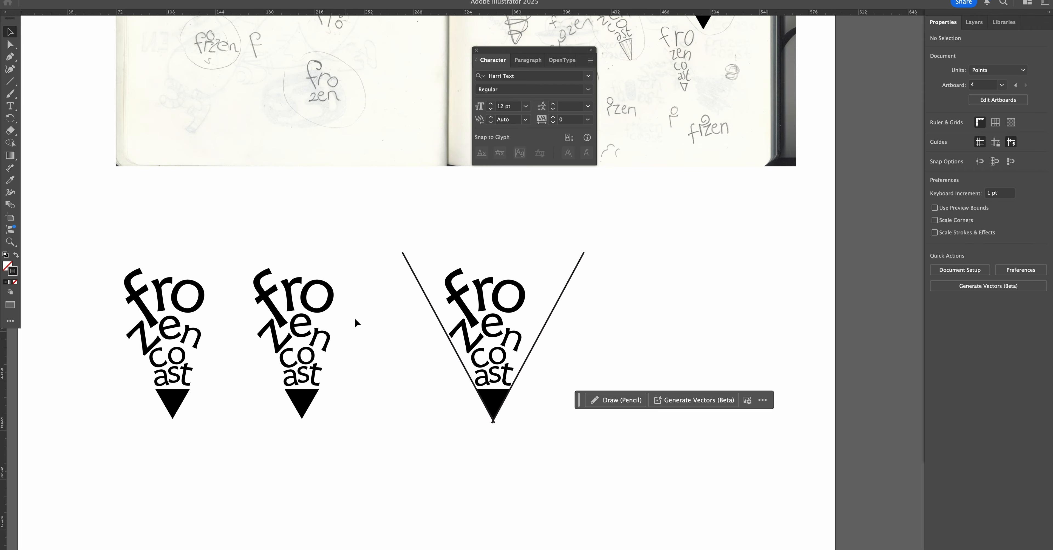
Enlarge the "n" of the third logo until it reaches the V's right line, and delete both V lines.
click(517, 336)
drag(522, 327, 516, 306)
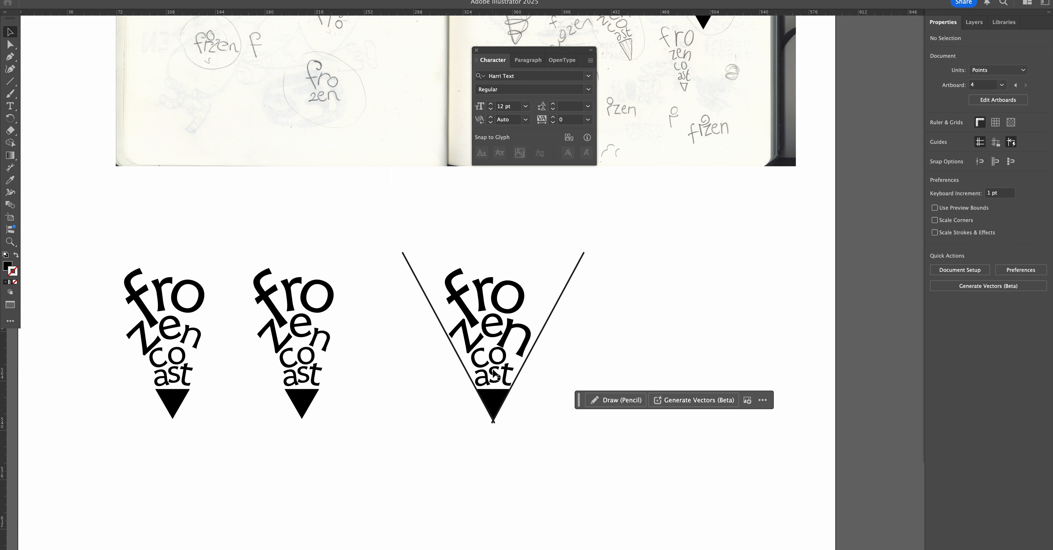
drag(361, 217, 668, 390)
key(Delete)
Vary a duplicate of the third logo by shrinking its "r", "z" and "n" and enlarging its "e".
click(638, 291)
drag(650, 277, 638, 304)
click(646, 287)
drag(649, 316, 692, 322)
click(697, 332)
click(633, 343)
drag(641, 354, 571, 350)
click(572, 351)
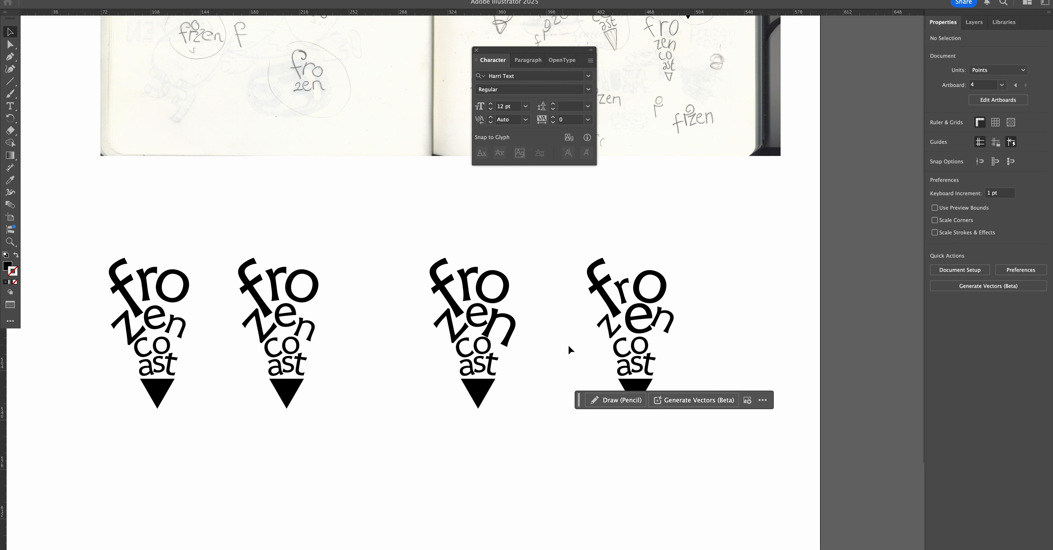
Enlarge the "o" of "co" in the fourth logo.
click(655, 324)
click(688, 353)
click(647, 346)
drag(649, 334, 647, 339)
click(690, 357)
drag(689, 360, 632, 357)
drag(613, 361, 638, 362)
Space out the upper logos, pairing the second and third versions and moving the fourth farther away from them.
drag(475, 315, 493, 302)
drag(493, 301, 417, 362)
key(alt+super+space)
drag(374, 360, 420, 359)
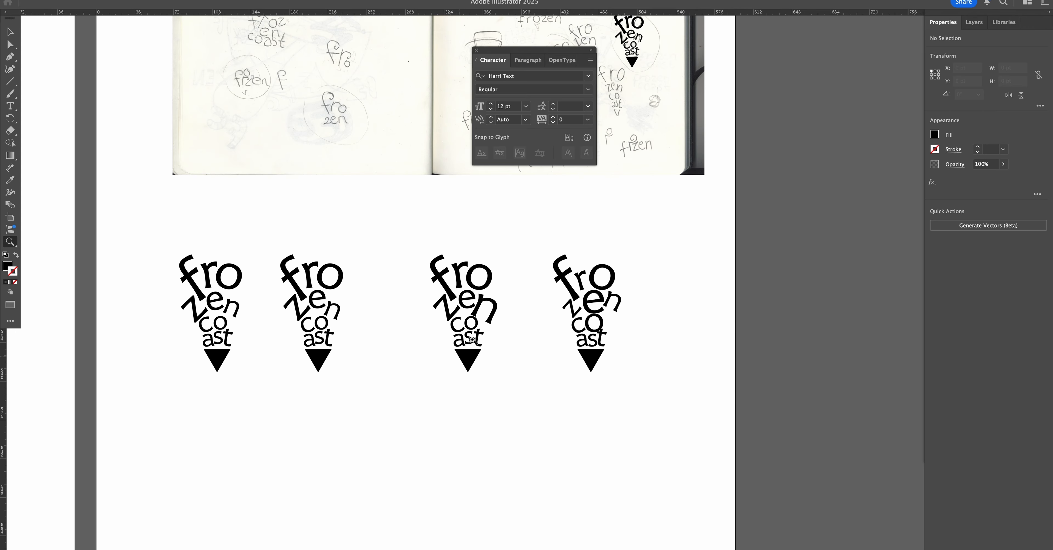
drag(274, 240, 371, 362)
click(410, 339)
drag(424, 240, 481, 346)
drag(481, 347, 483, 369)
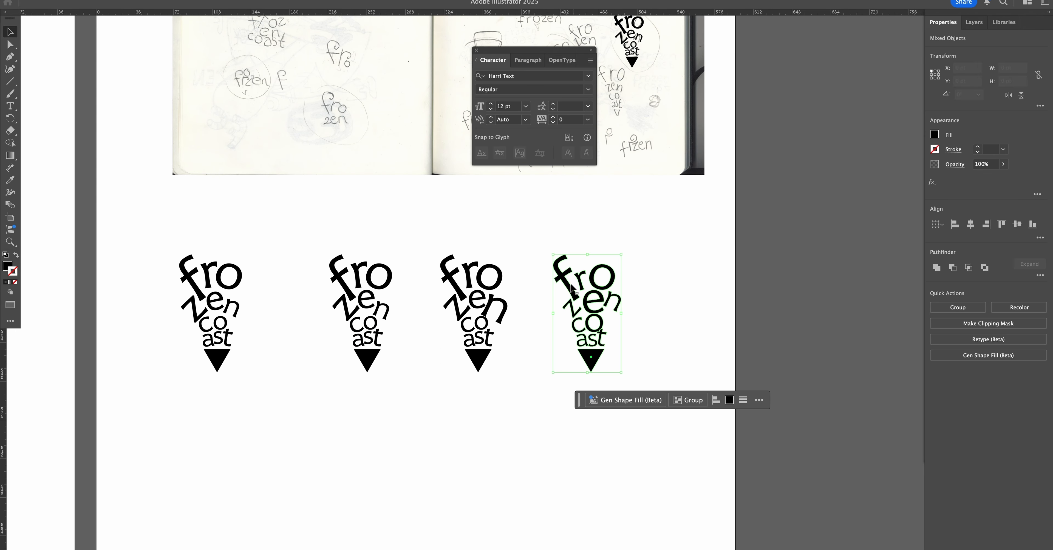
drag(570, 285, 663, 294)
drag(555, 324, 590, 325)
Fill the second and third logos with a brown swatch.
drag(350, 241, 572, 387)
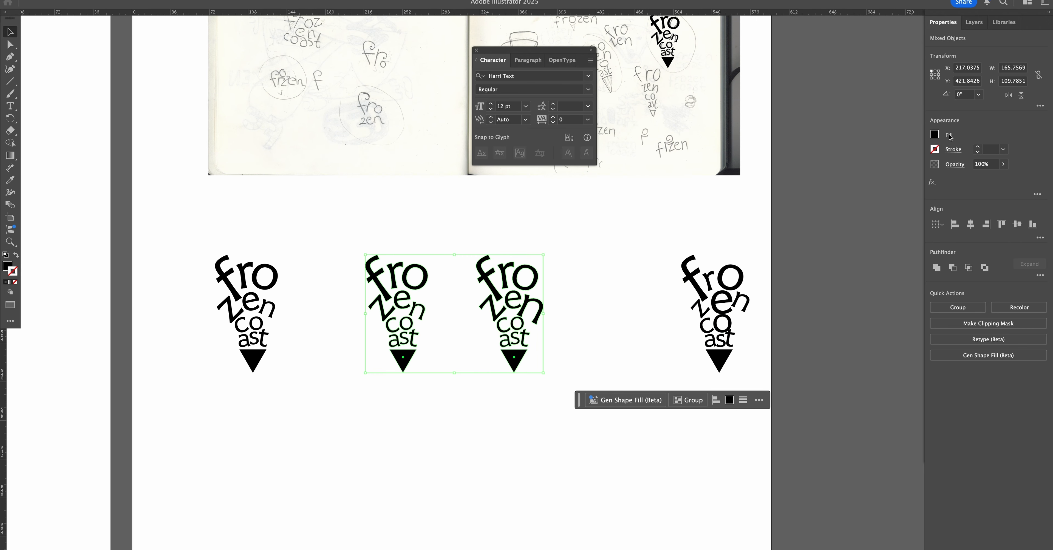
click(934, 135)
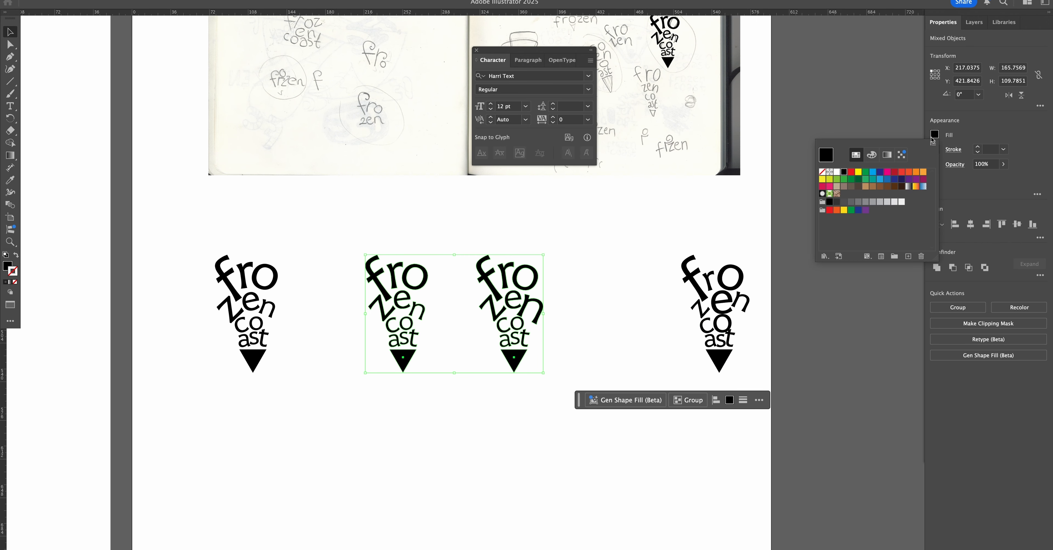
click(886, 186)
click(639, 226)
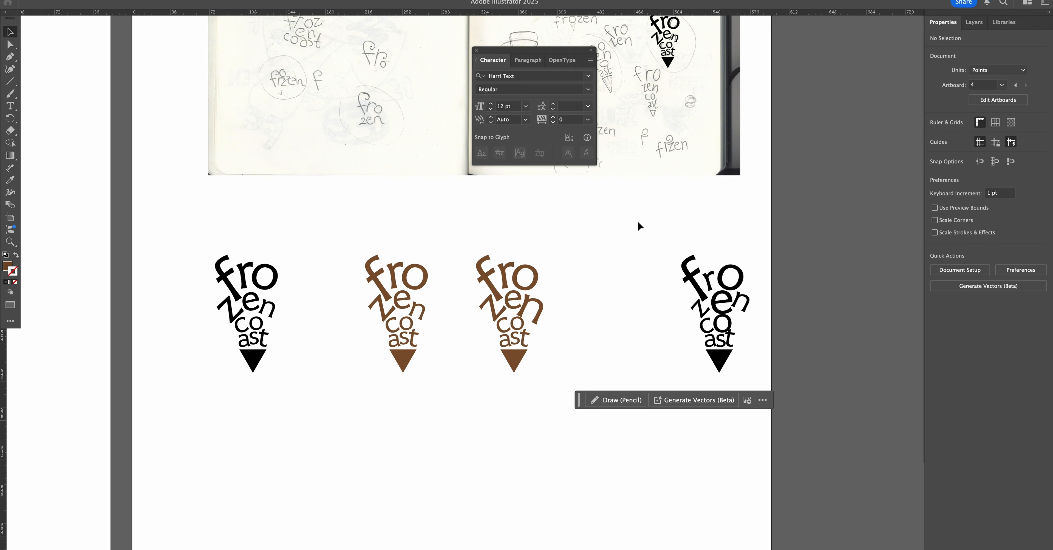
Draw a white rectangle about 322 pt wide and 179 pt high below the logos and send it to the back.
drag(455, 358, 444, 273)
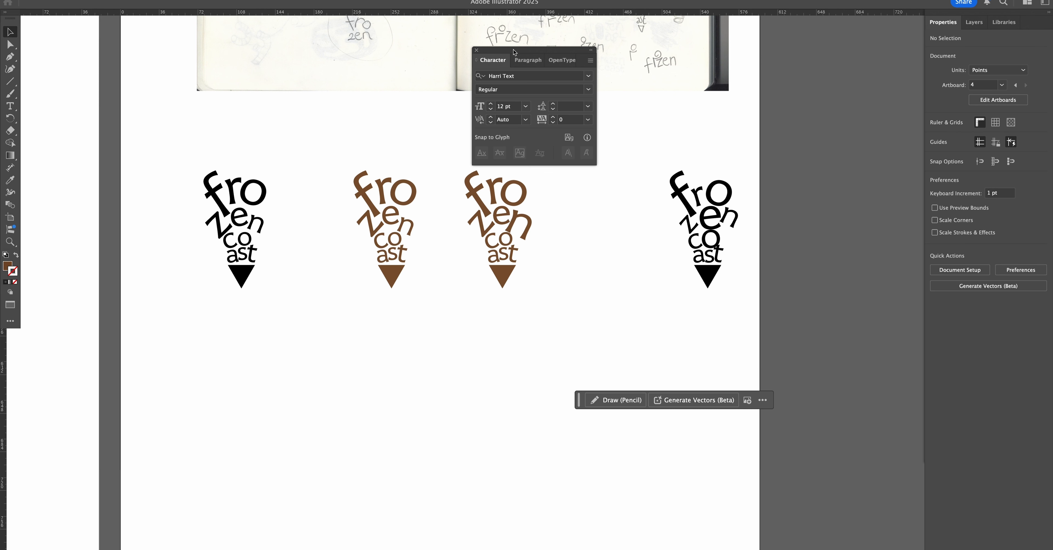
drag(514, 52, 661, 56)
scroll(596, 347, down, 3)
key(m)
mouse_move(294, 267)
mouse_down()
mouse_move(620, 386)
mouse_move(640, 459)
mouse_up()
right_click(588, 364)
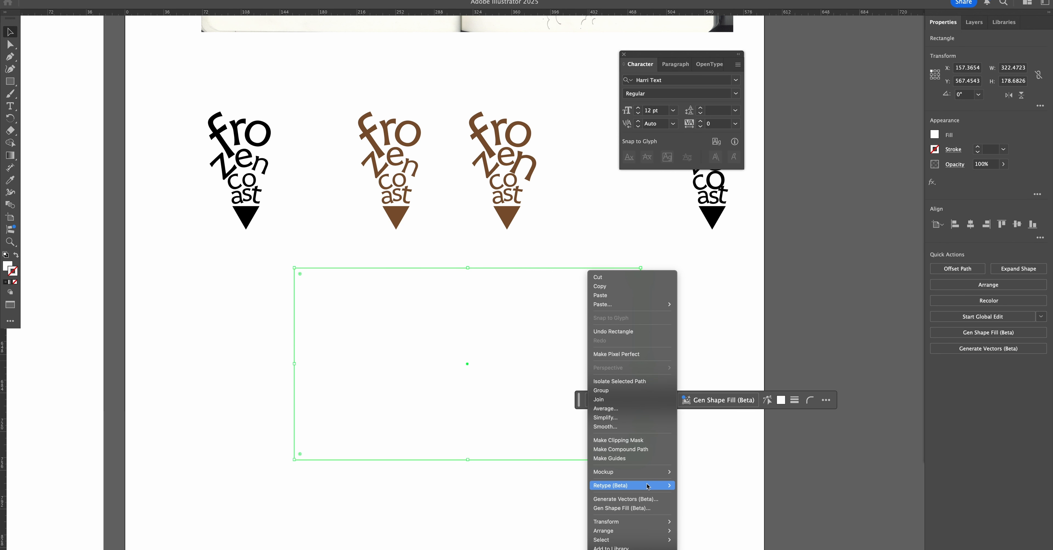
key(Escape)
scroll(496, 202, down, 6)
right_click(499, 201)
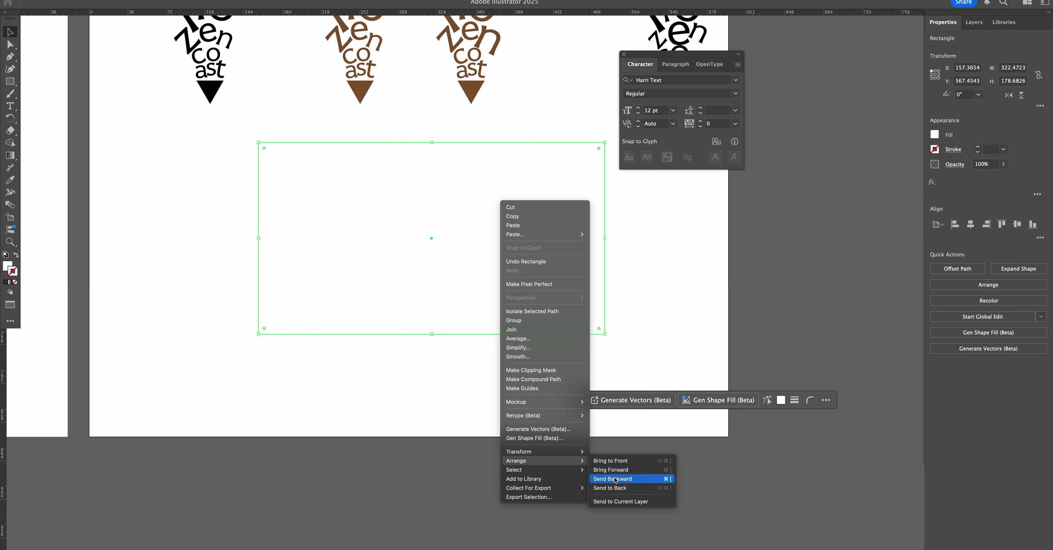
click(613, 489)
Test white copies of the two brown logos on the rectangle filled black, and remove the test.
scroll(304, 182, up, 5)
key(i)
click(244, 191)
key(v)
click(233, 275)
drag(252, 308, 297, 341)
key(super+2)
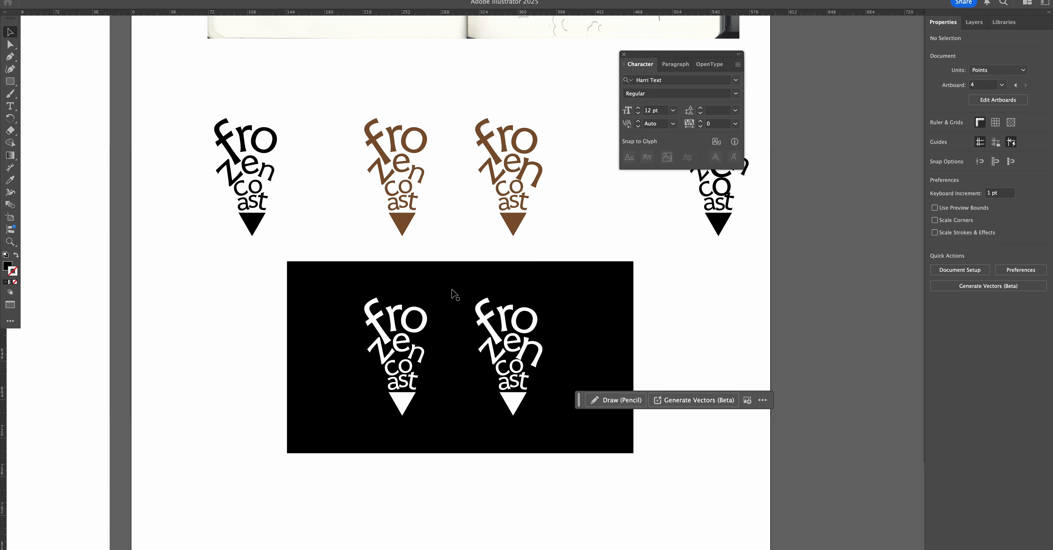
click(463, 265)
key(Delete)
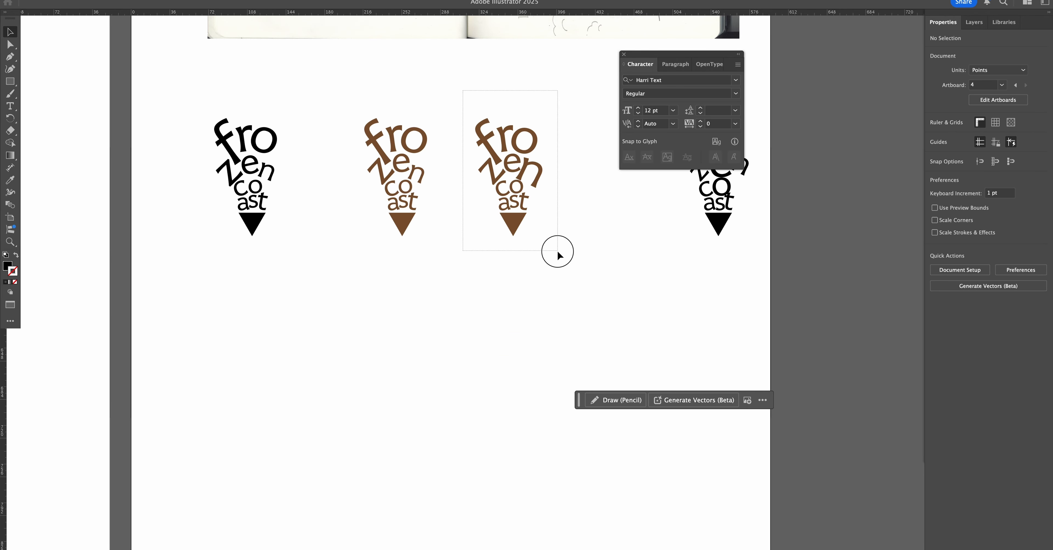
Recolor the third logo black by sampling the first logo's fill.
drag(557, 251, 558, 251)
key(i)
click(263, 176)
key(v)
click(319, 229)
Duplicate the black third logo into the empty space below the row of logos.
drag(456, 94, 573, 252)
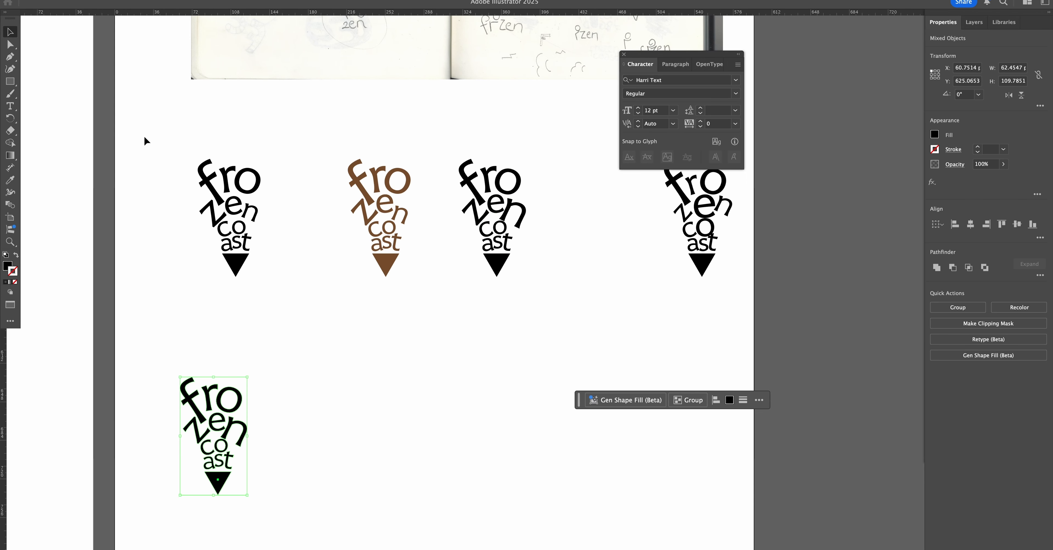
drag(157, 141, 672, 229)
key(space)
drag(501, 350, 530, 303)
key(super+space)
click(362, 370)
key(space)
drag(363, 370, 630, 271)
key(v)
drag(310, 176, 539, 437)
drag(430, 365, 539, 326)
Shrink the "n" of the new lower logo slightly.
key(super+space)
key(space)
drag(440, 381, 444, 387)
click(565, 338)
click(466, 258)
drag(520, 222, 516, 225)
click(544, 245)
Draw a diagonal line about 72 pt wide and 127 pt high through the lower logo's triangle tip along its right edge.
click(12, 81)
drag(13, 82, 49, 136)
drag(436, 438, 632, 92)
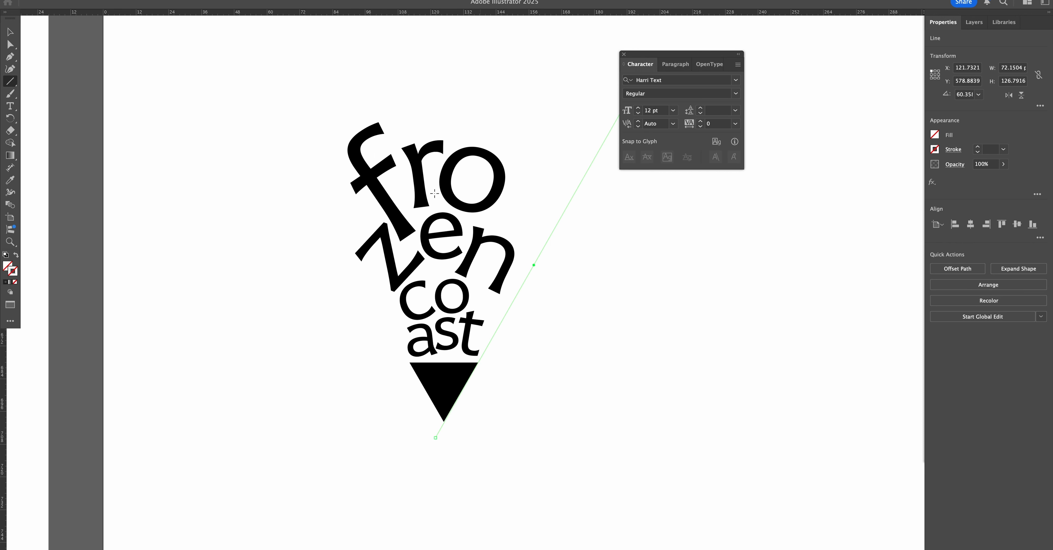
key(i)
click(437, 370)
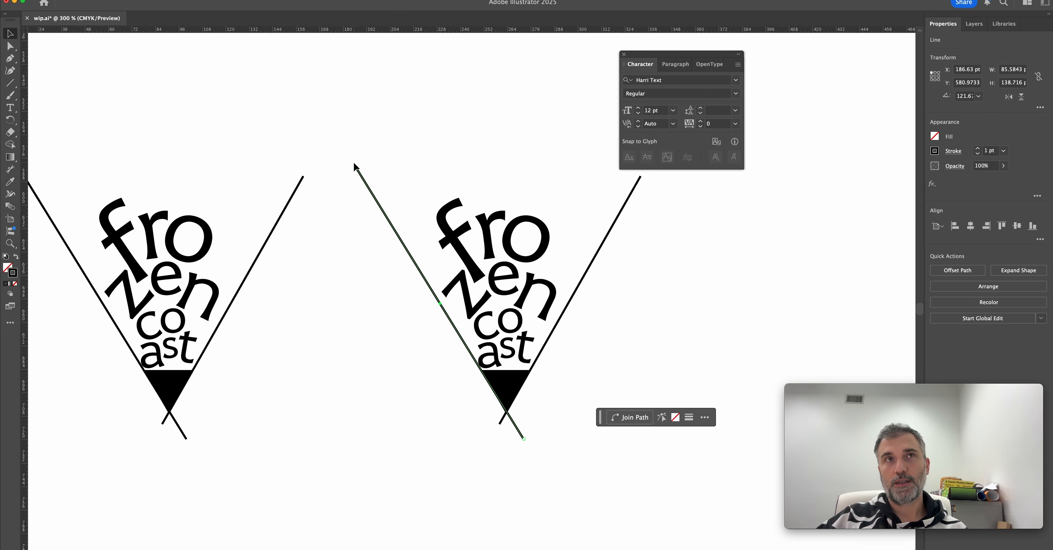
Replace the second lower logo's V lines with a steeper line about 58 pt wide and 152 pt high and its horizontally flipped copy.
drag(355, 165, 524, 184)
click(510, 382)
click(634, 188)
key(Delete)
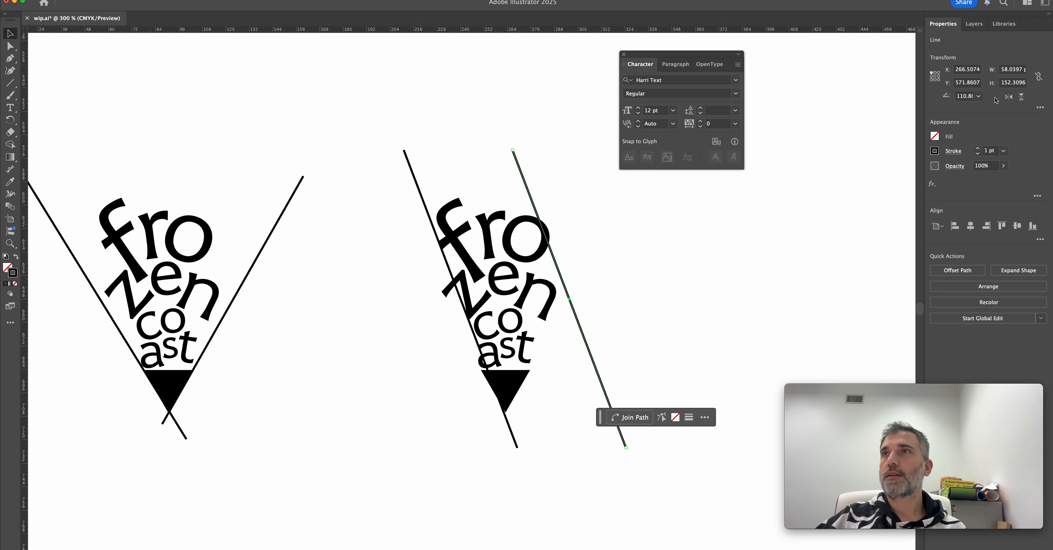
click(1007, 97)
scroll(221, 300, left, 3)
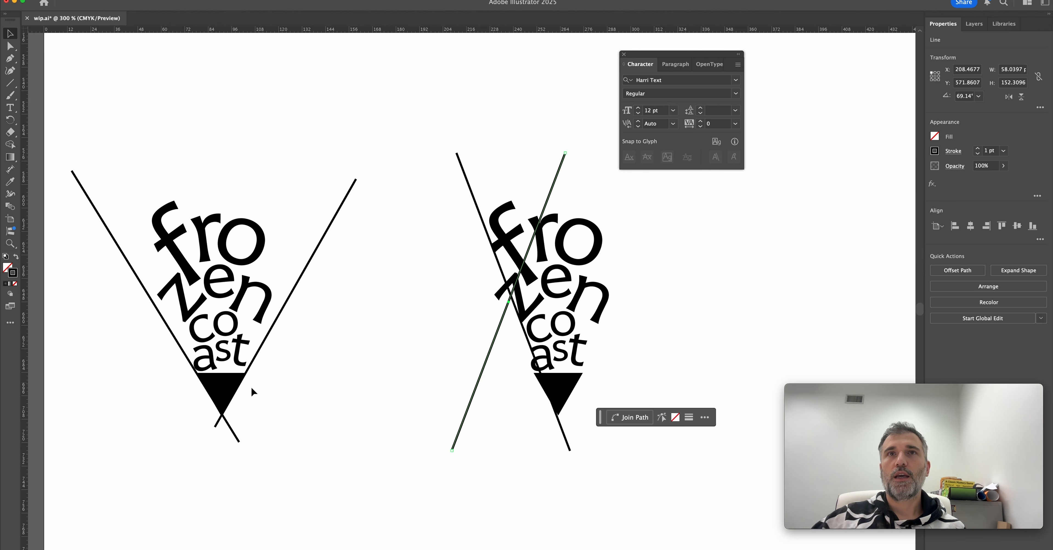
Duplicate the second lower logo's triangle into the empty space beside it and stretch the copy into a narrow cone.
drag(557, 405, 493, 404)
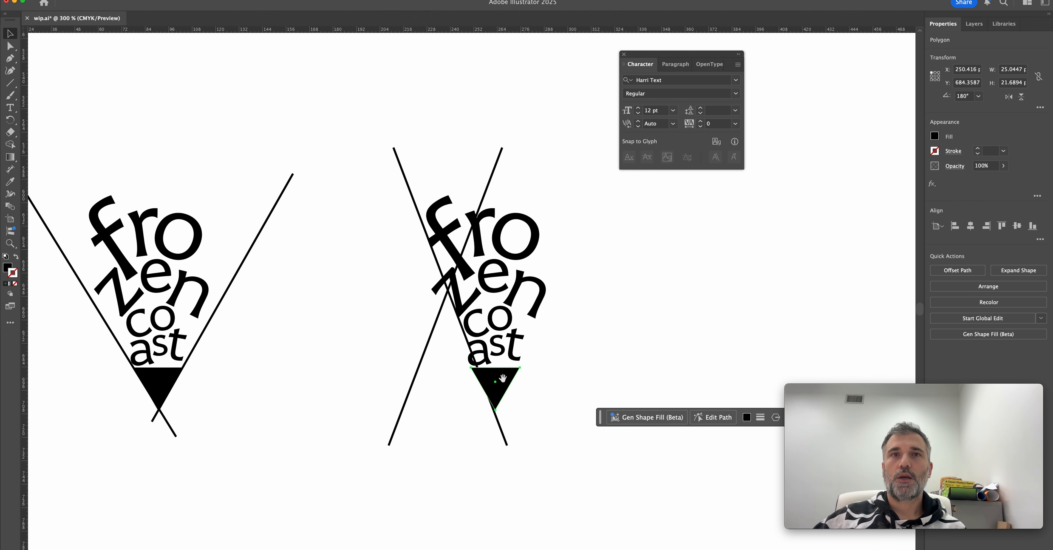
scroll(499, 384, right, 3)
drag(436, 386, 600, 329)
key(a)
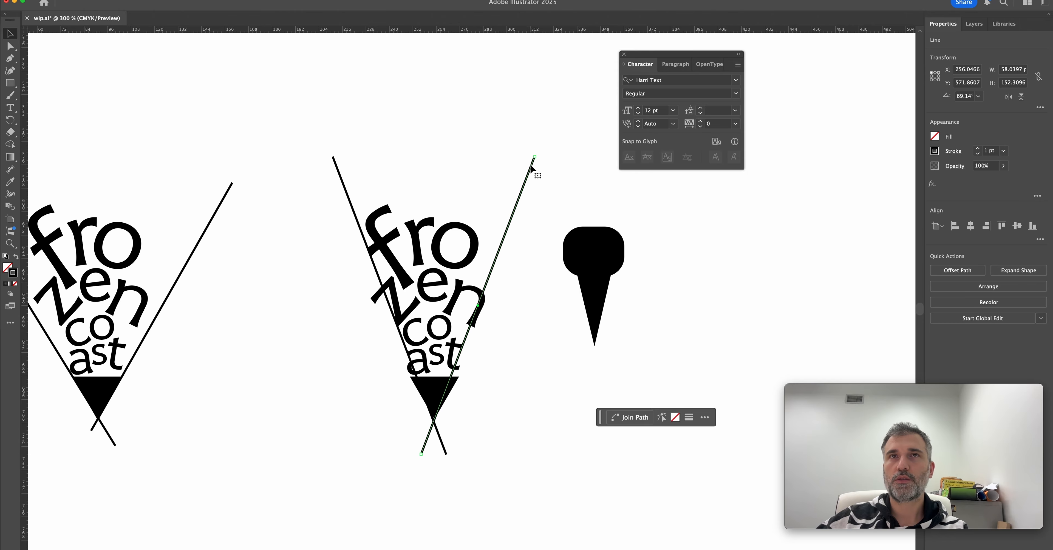
Arrange the second lower logo's two lines into a steep V that crosses at the triangle's tip.
key(Delete)
drag(311, 161, 348, 150)
key(shift+Right)
key(Left)
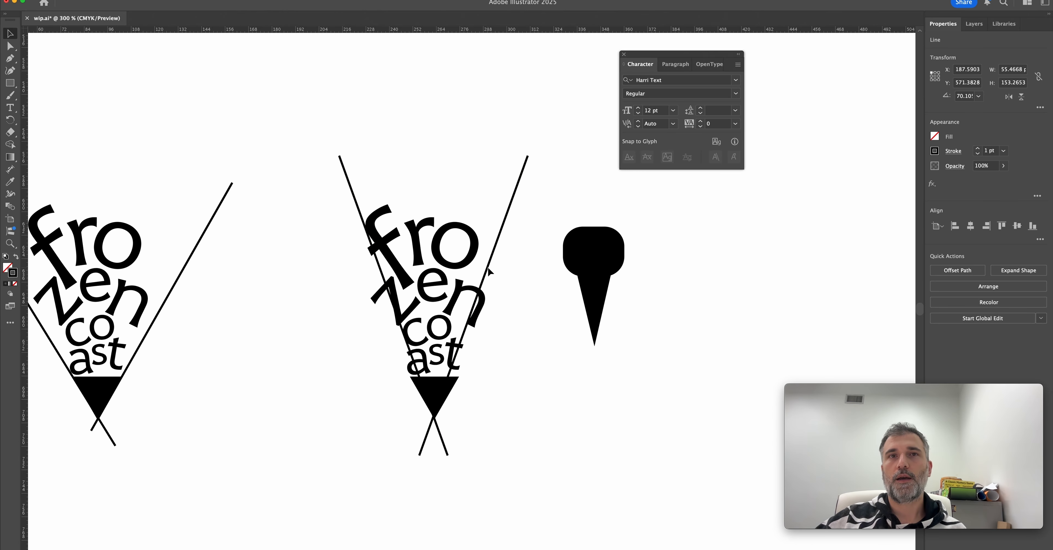
scroll(489, 271, down, 5)
scroll(489, 271, left, 2)
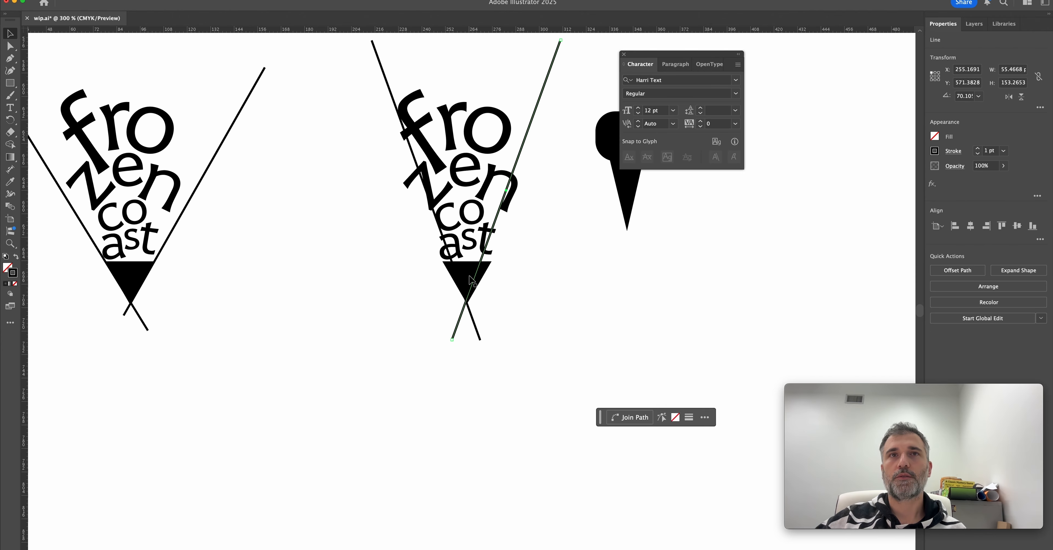
Lengthen the second lower logo's triangle by moving its tip straight down.
key(a)
click(470, 304)
drag(467, 303, 470, 335)
Try the second lower logo without its V lines, and undo their deletion.
key(v)
scroll(520, 296, up, 3)
scroll(519, 296, right, 1)
drag(309, 103, 525, 141)
key(Delete)
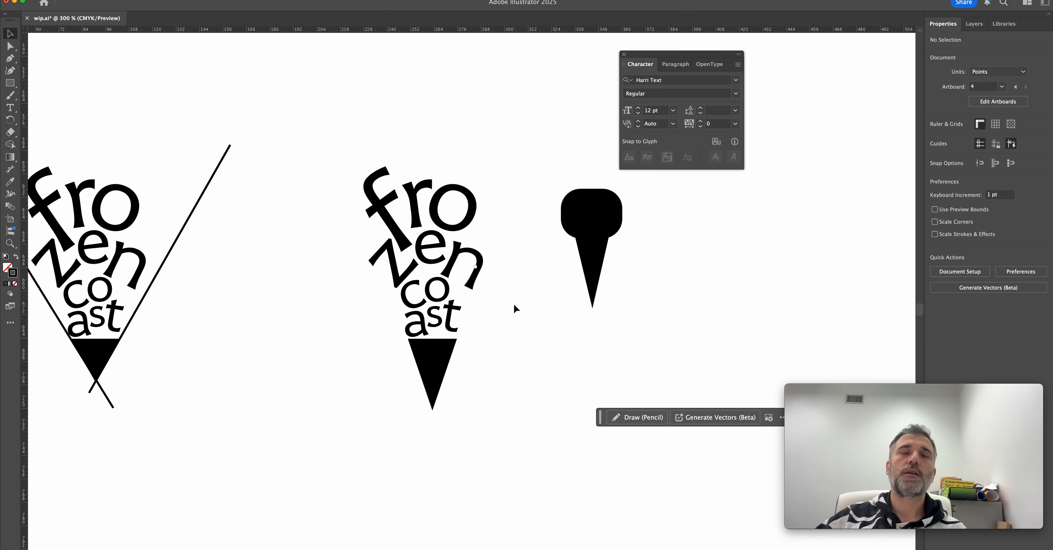
key(super+z)
Attach the lower end of the right V line to the tip of the lengthened triangle.
click(496, 312)
key(a)
click(427, 417)
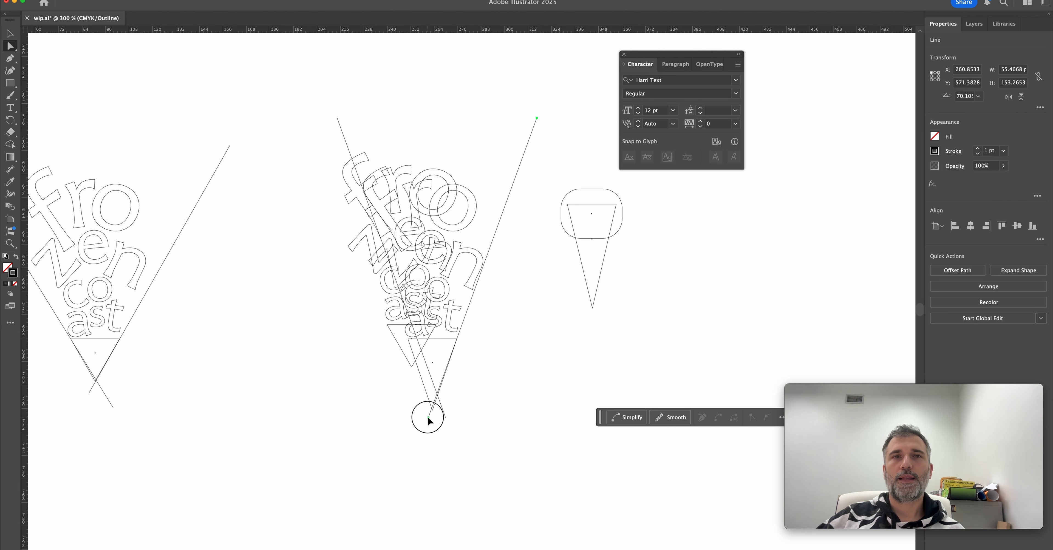
drag(428, 417, 434, 413)
key(super+y)
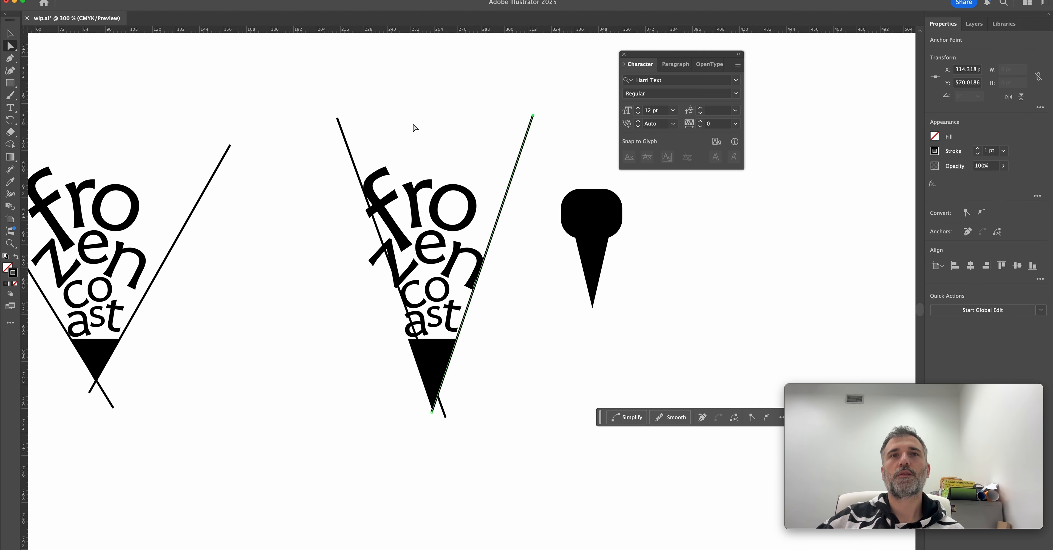
Replace the left V line with a horizontally flipped copy of the right line that meets it at the triangle's tip.
key(v)
drag(323, 122, 350, 134)
key(Delete)
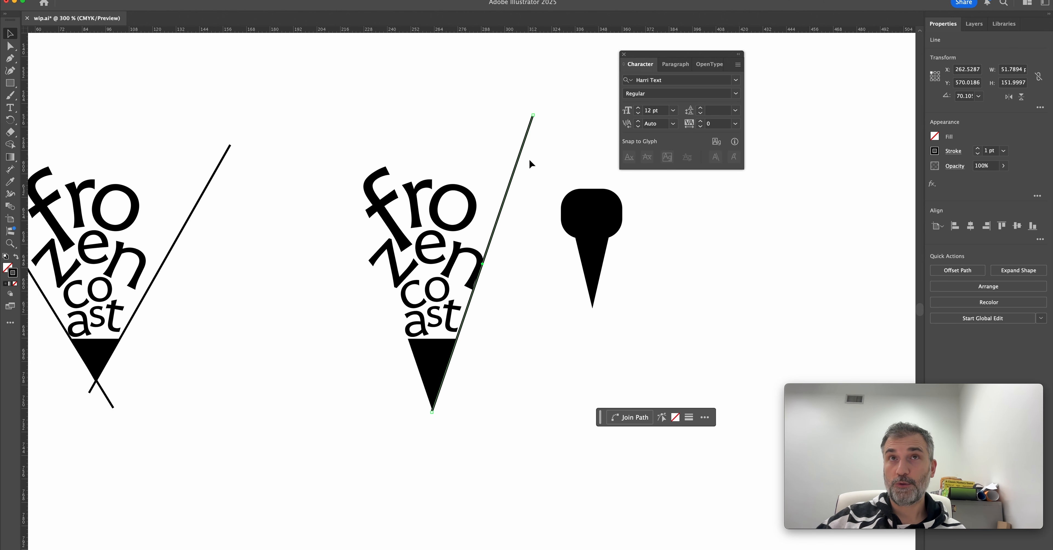
click(1006, 96)
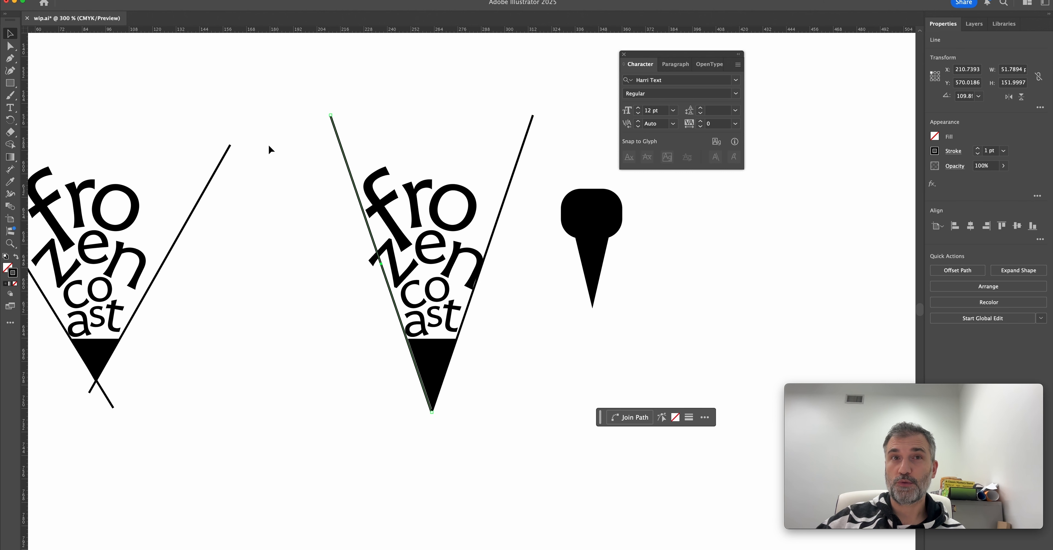
click(335, 281)
drag(353, 344, 392, 359)
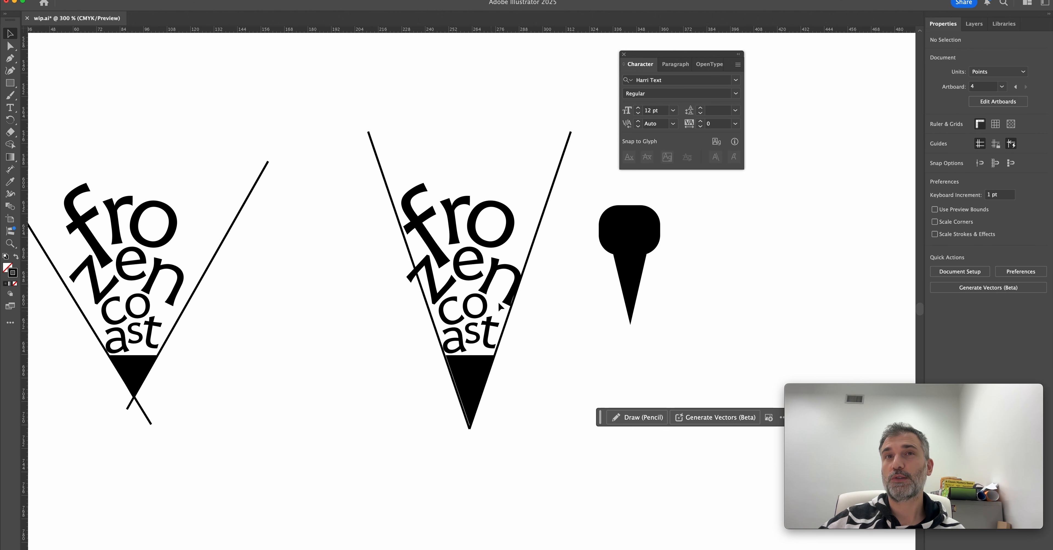
Shrink the "z" to about 24 pt wide and enlarge the "o" of "fro" to reach the V's right line.
click(430, 281)
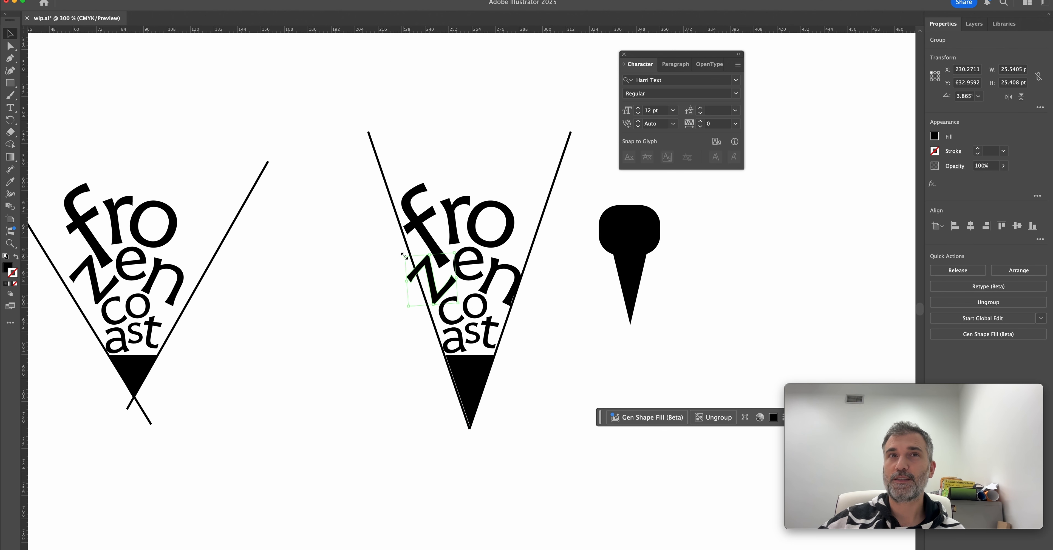
mouse_move(406, 257)
mouse_down()
mouse_move(403, 241)
mouse_move(410, 259)
mouse_up()
click(420, 226)
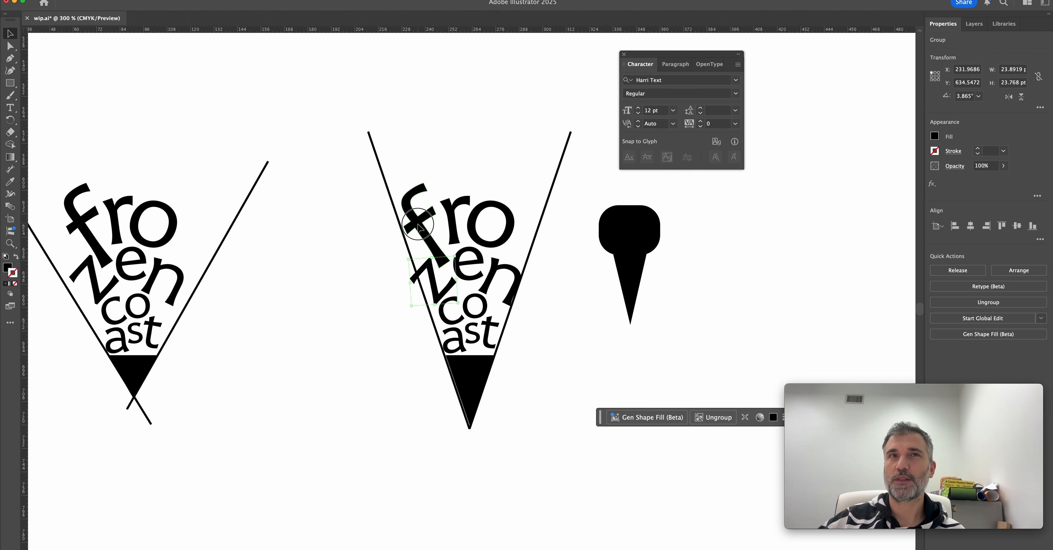
drag(454, 273, 521, 254)
click(500, 244)
click(572, 295)
Delete the small solid cone sketch beside the second lower logo.
scroll(572, 295, down, 2)
scroll(565, 291, up, 2)
drag(354, 114, 586, 159)
scroll(461, 240, down, 1)
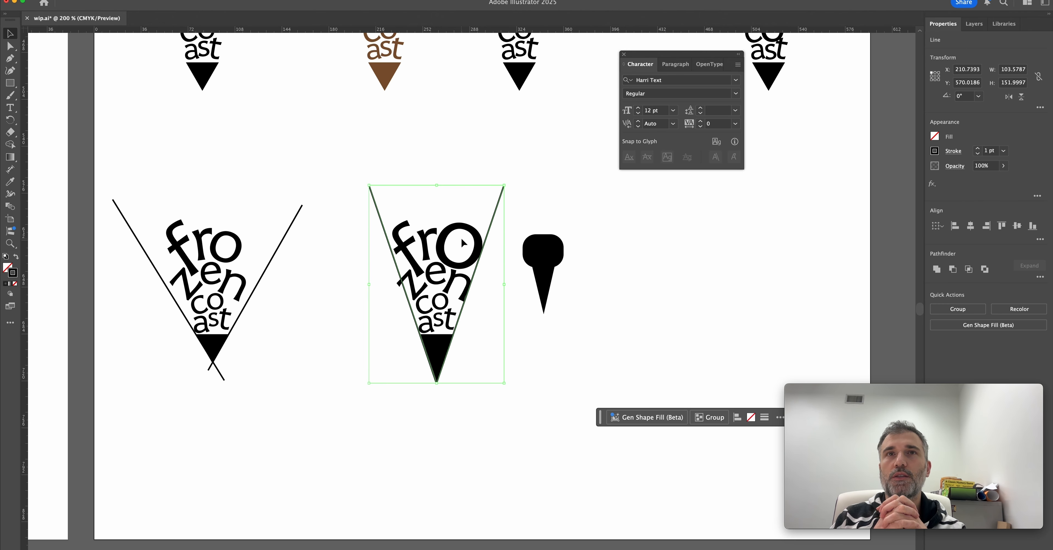
click(544, 262)
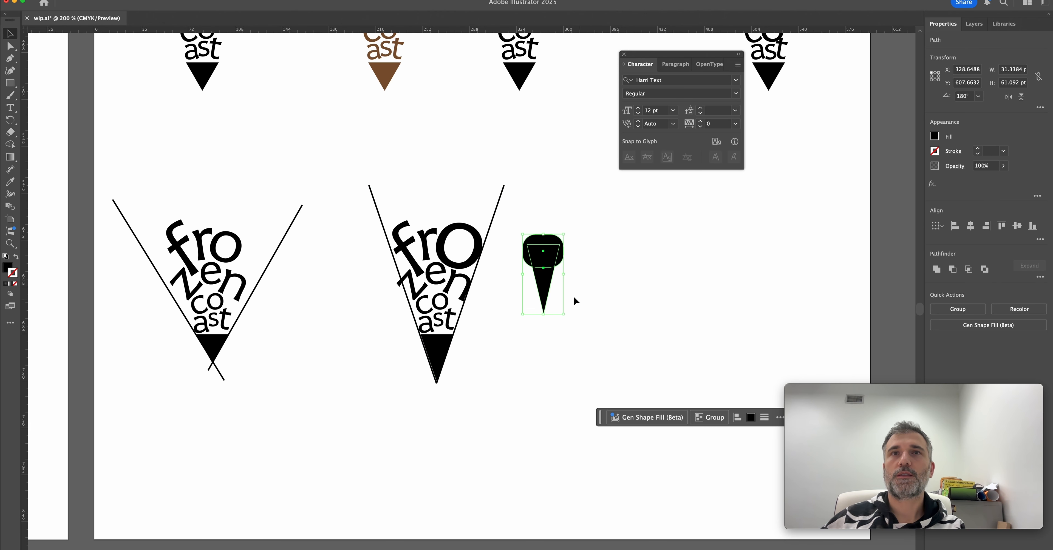
key(Delete)
Duplicate the second lower logo without its V lines, placing two copies side by side to its right.
drag(503, 336, 518, 381)
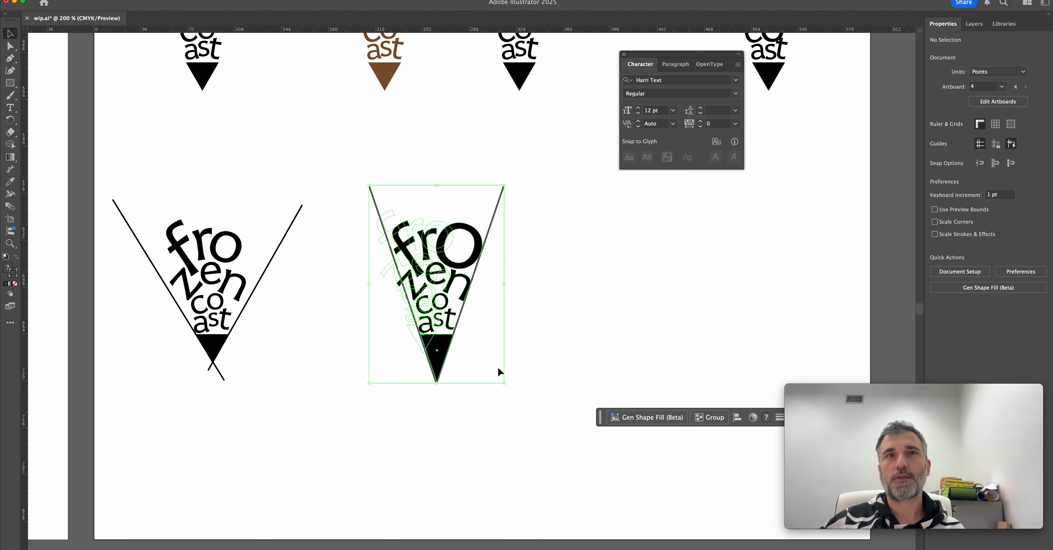
drag(543, 161, 353, 194)
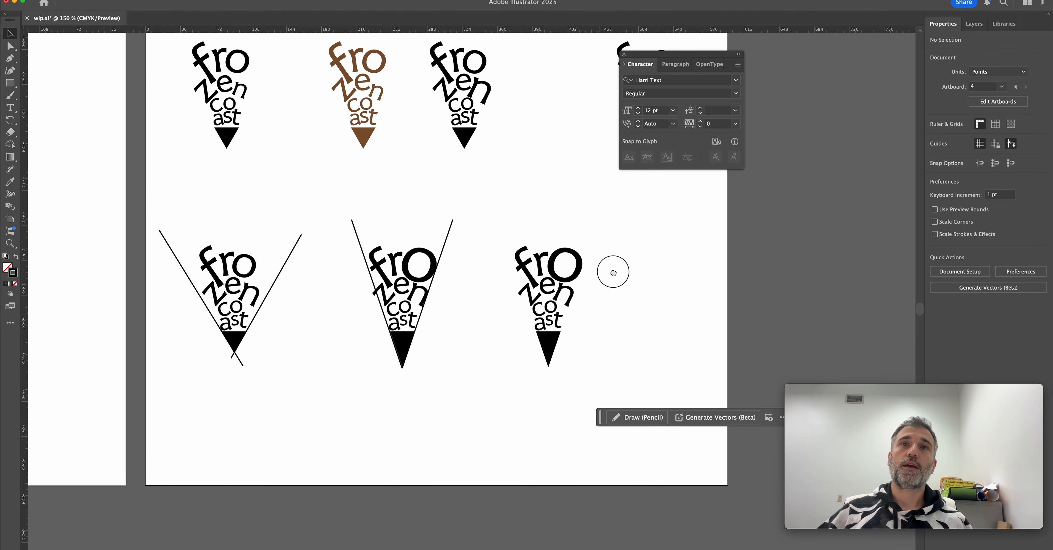
scroll(613, 272, left, 2)
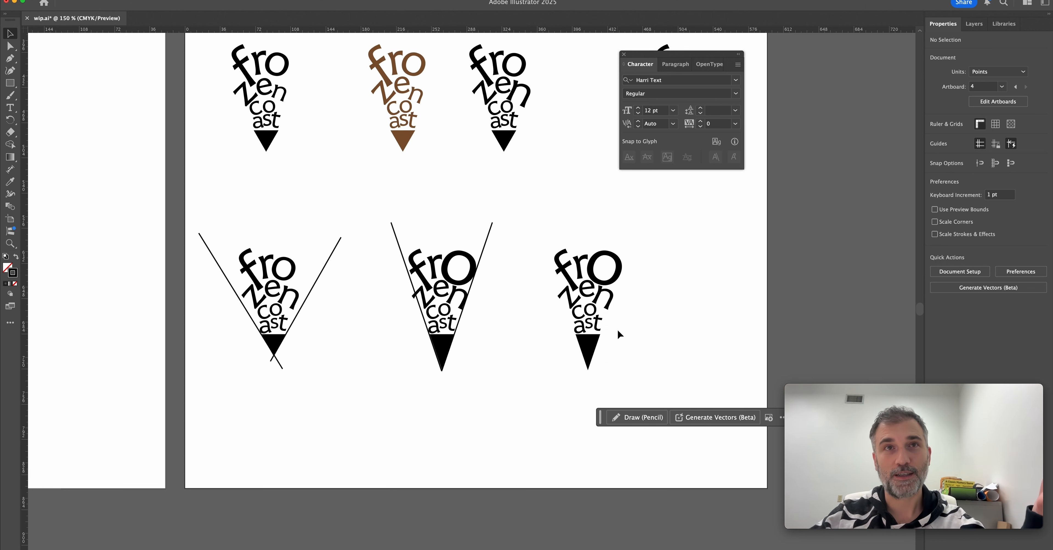
scroll(619, 334, up, 3)
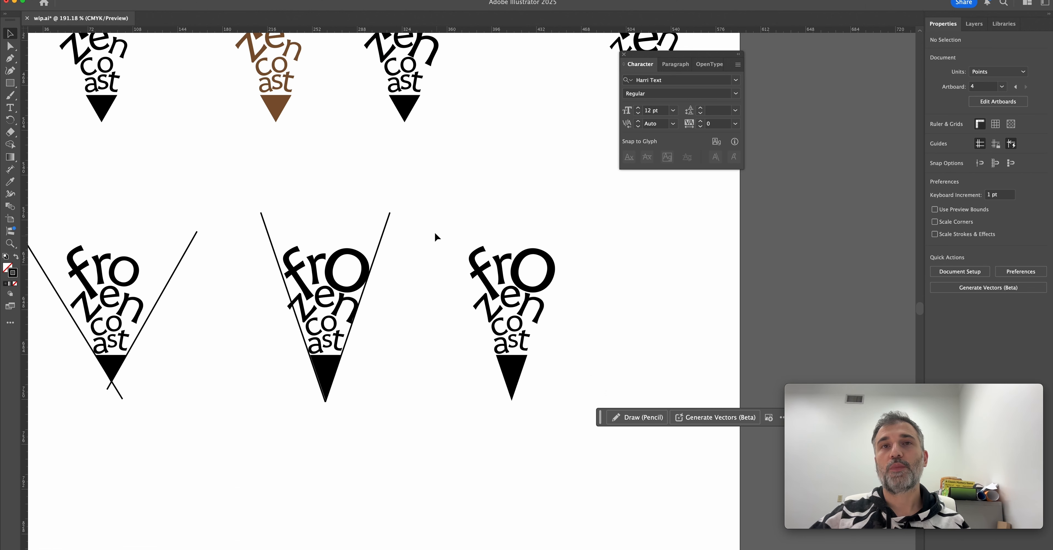
drag(437, 230, 639, 360)
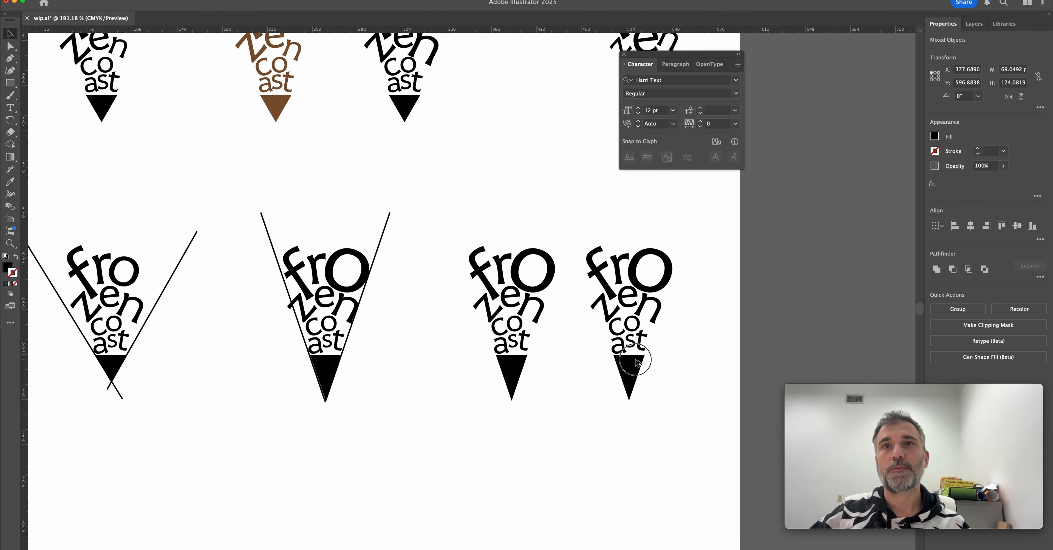
Recolor letters in the rightmost lower logo: "f" orange, "r" cyan, "o" purple and "z" light green.
click(565, 285)
drag(668, 244, 657, 257)
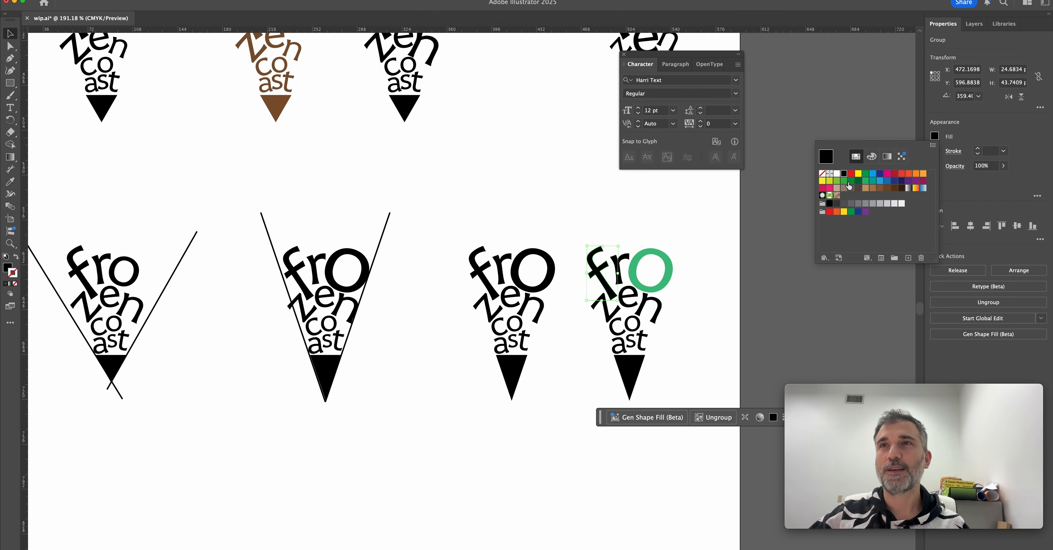
click(915, 174)
click(704, 276)
click(625, 260)
click(934, 136)
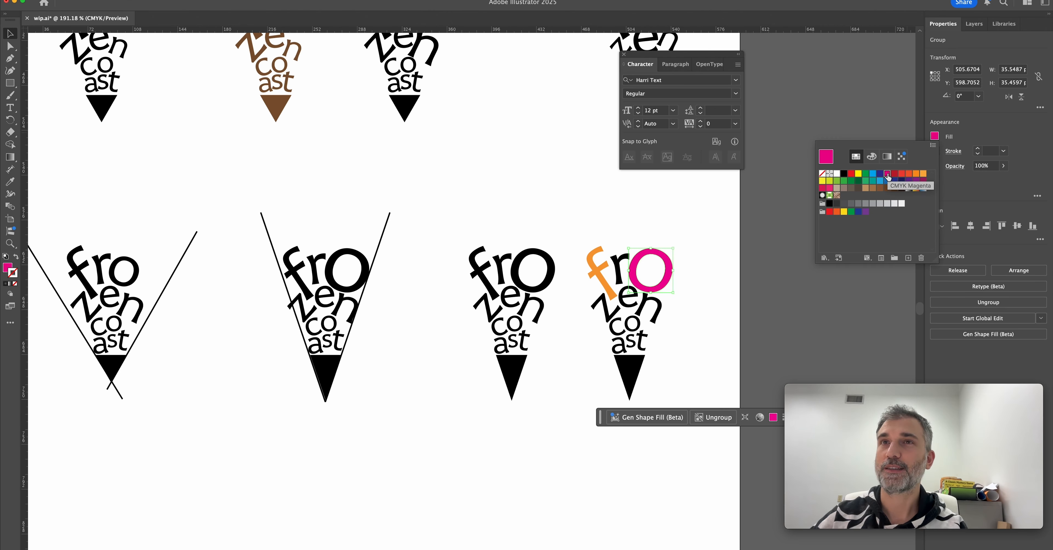
click(872, 174)
click(934, 136)
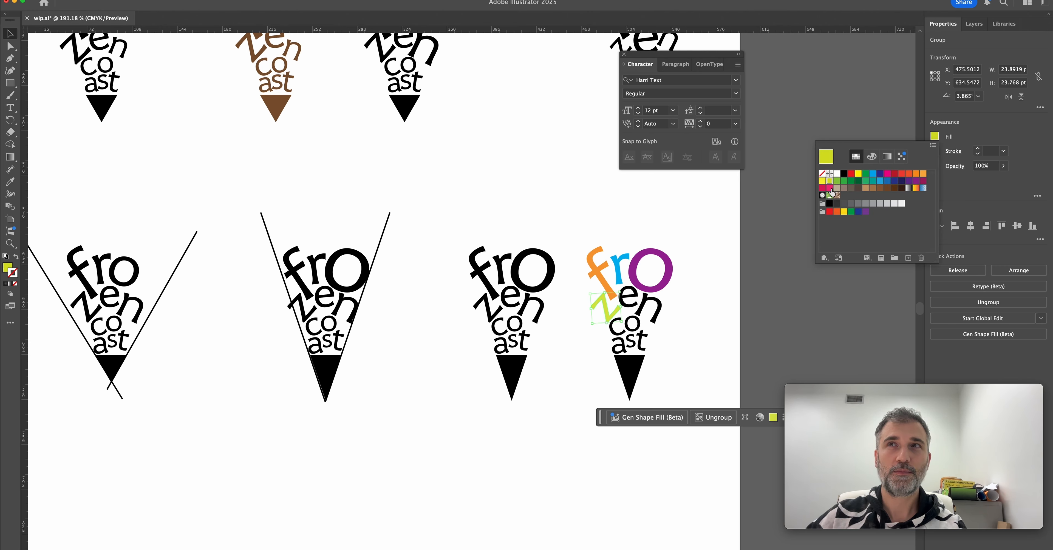
click(837, 183)
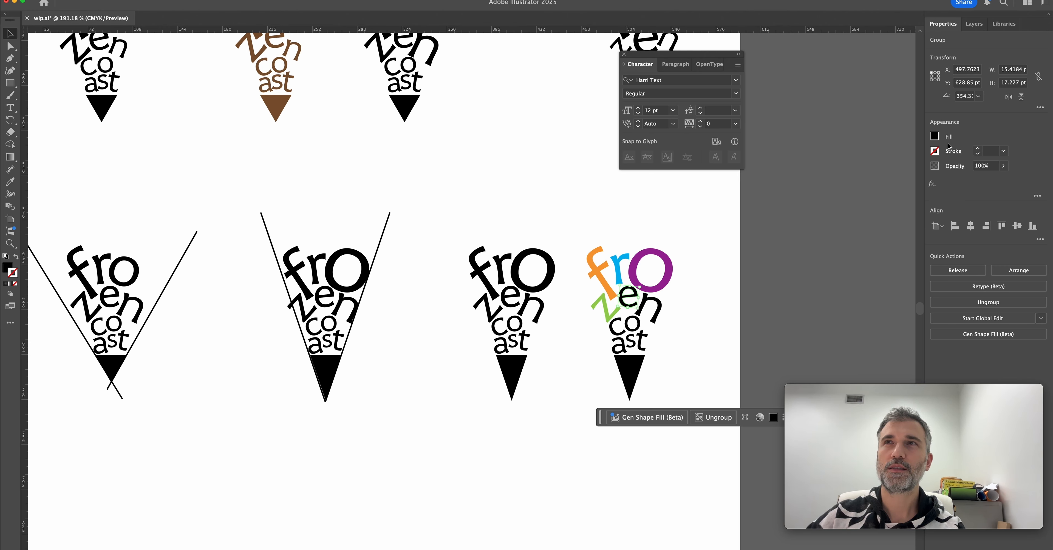
Fill the "e" of the colored logo with red and the "n" with a soft pink.
click(934, 136)
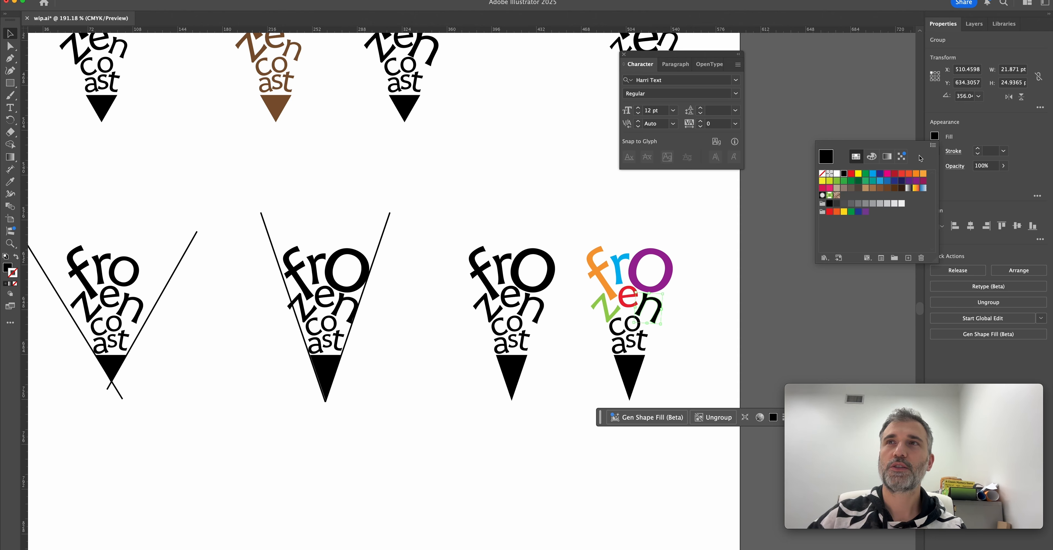
click(886, 174)
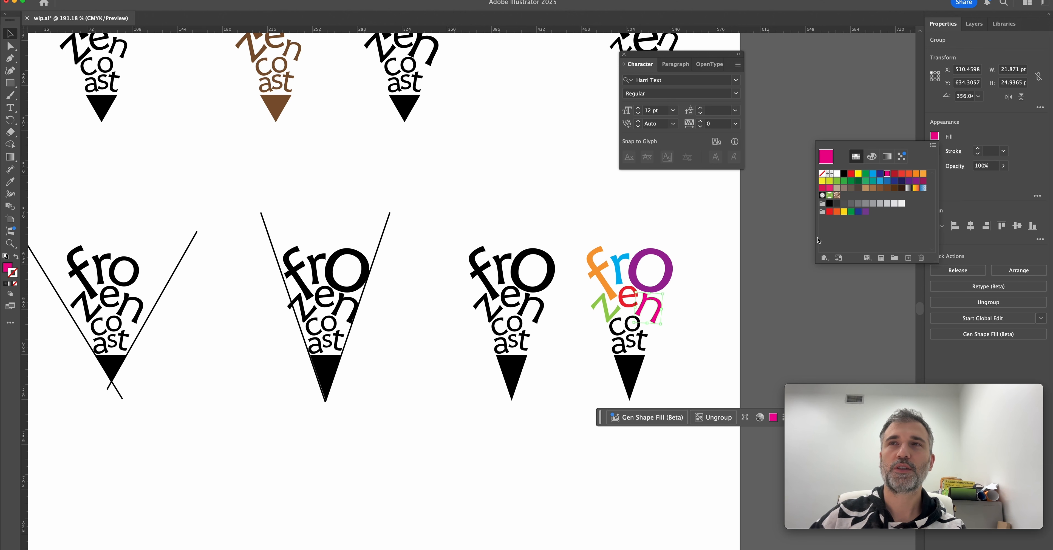
click(871, 156)
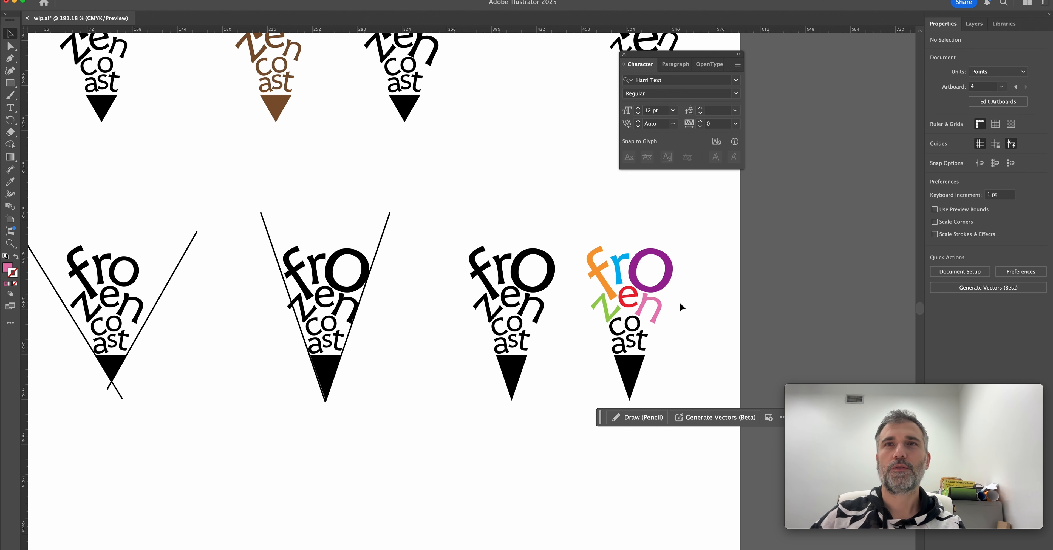
scroll(681, 306, left, 2)
scroll(681, 306, down, 1)
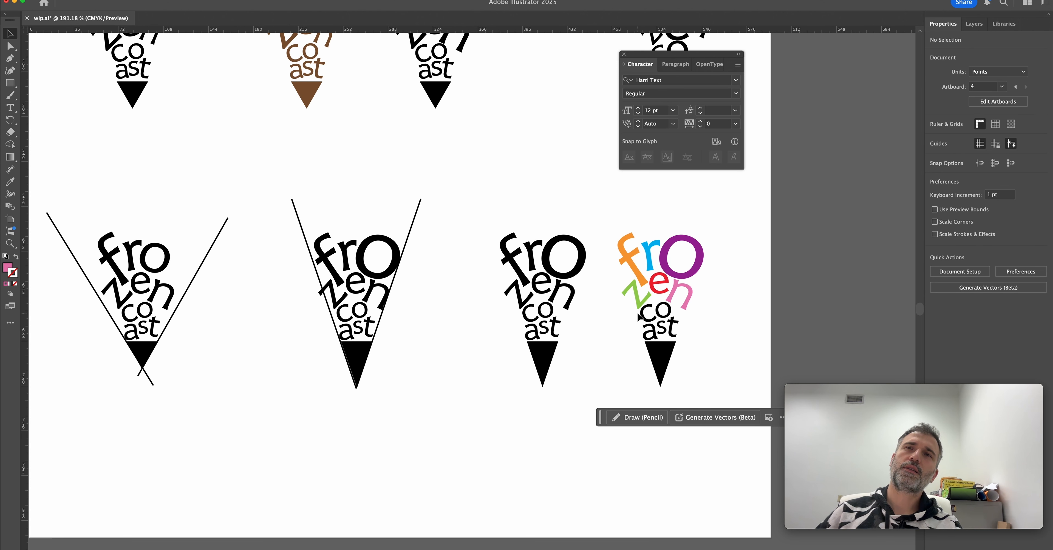
Fill "co" and "ast" in the colored logo with golden brown and the cone tip with a muted khaki.
click(676, 325)
click(935, 135)
click(901, 241)
drag(901, 242, 834, 248)
click(672, 348)
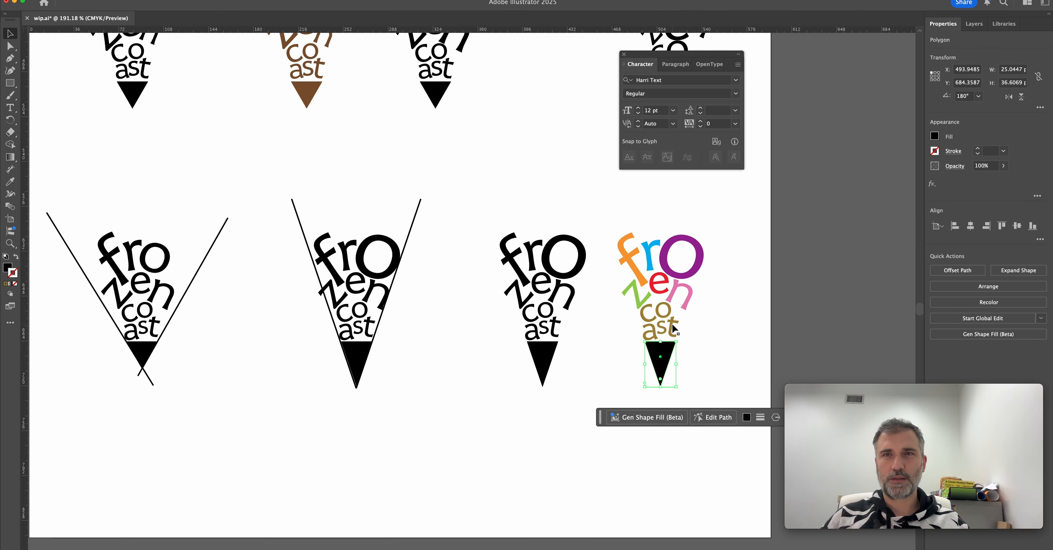
click(935, 136)
drag(885, 192, 869, 195)
click(803, 247)
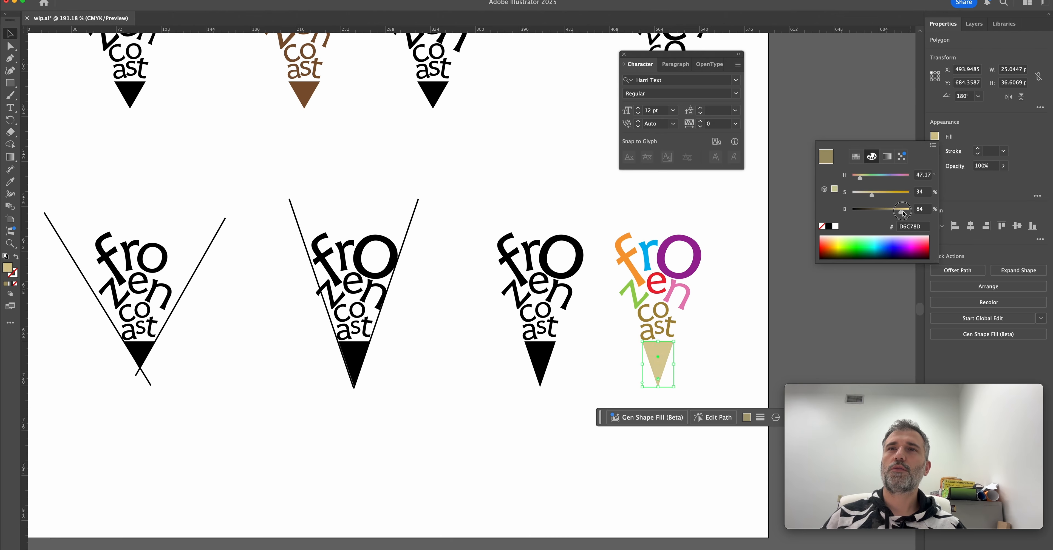
Add a new A4 artboard beside the sketch artboard and place an enlarged copy of the black cone logo on it.
key(super+minus)
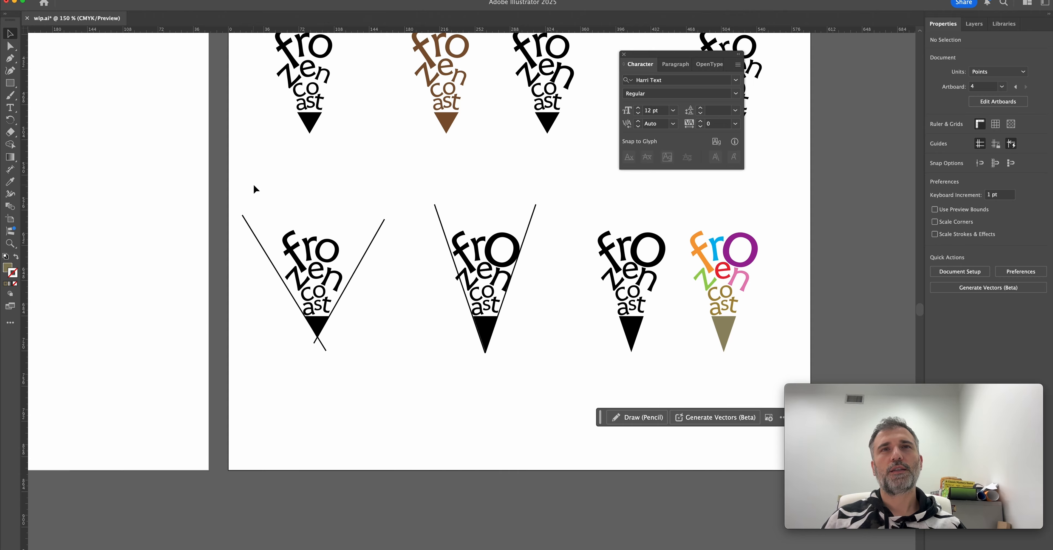
drag(552, 245, 331, 300)
scroll(395, 280, down, 3)
drag(414, 280, 471, 378)
scroll(479, 303, up, 1)
mouse_move(487, 346)
mouse_down()
mouse_move(463, 355)
mouse_move(511, 361)
mouse_move(474, 356)
mouse_up()
key(z)
drag(535, 304, 441, 318)
scroll(473, 316, down, 3)
key(v)
click(437, 314)
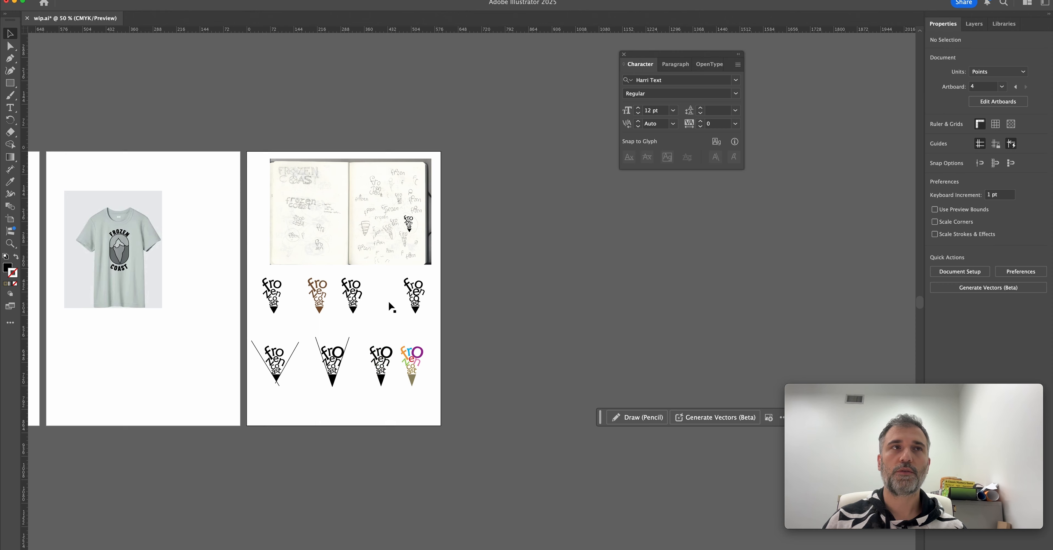
key(shift+o)
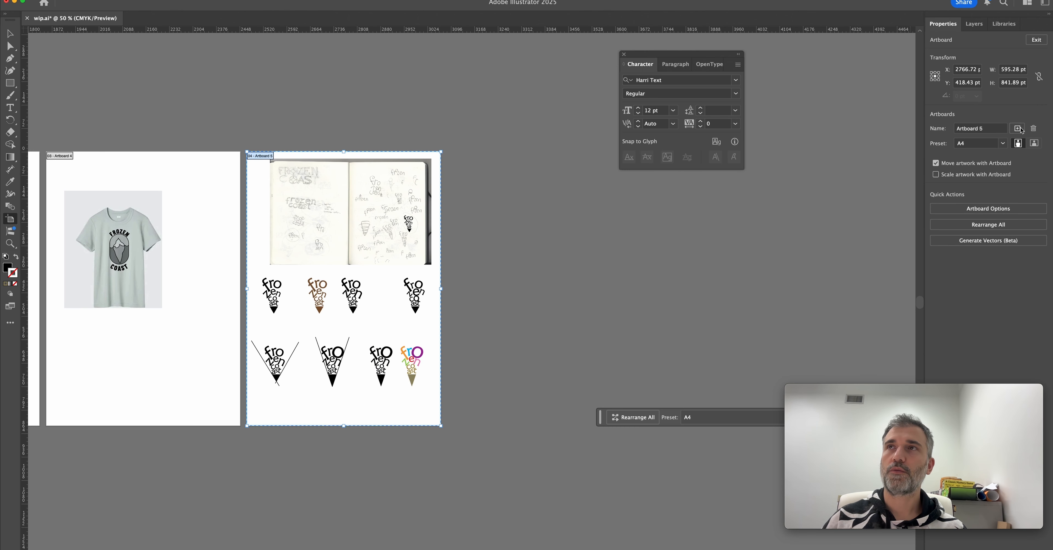
click(1017, 128)
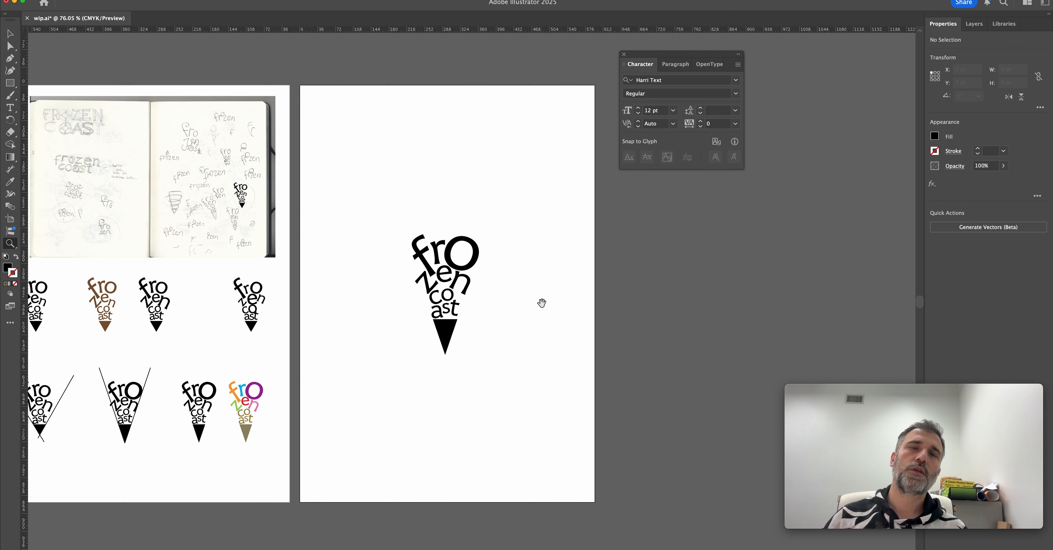
scroll(541, 300, up, 2)
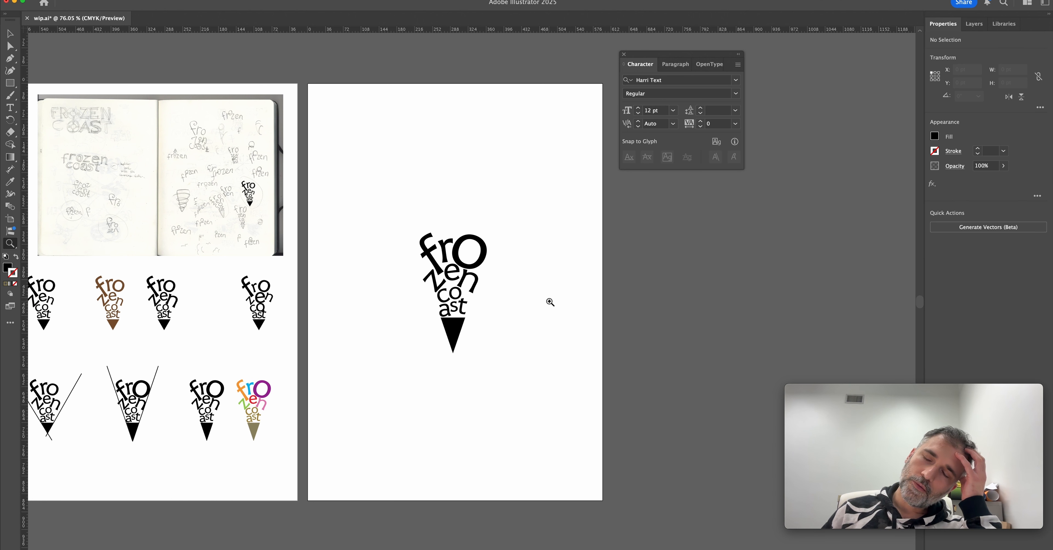
Draw a large black triangle around the enlarged logo with the Pen tool and send it behind the letters.
key(v)
click(457, 326)
key(p)
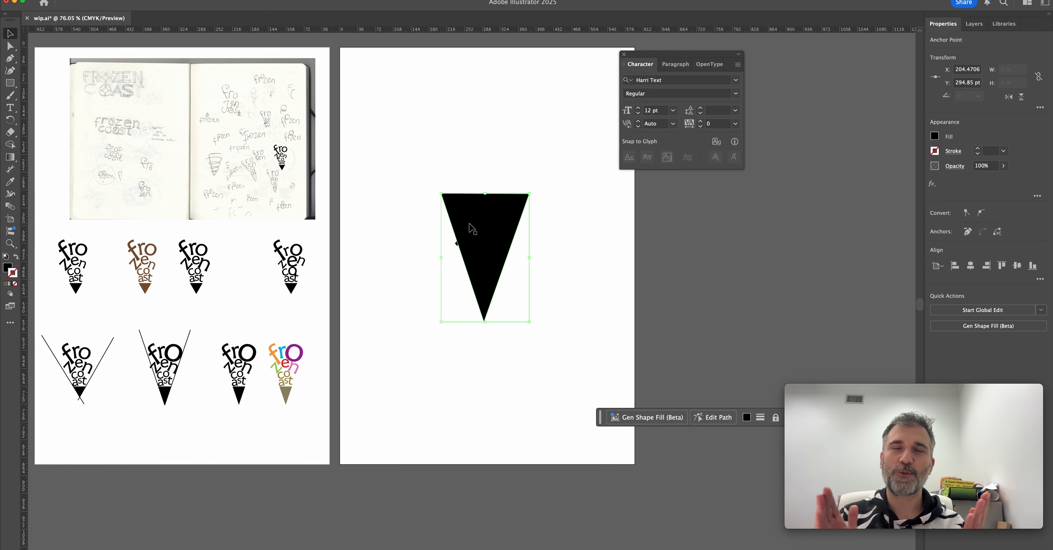
right_click(472, 229)
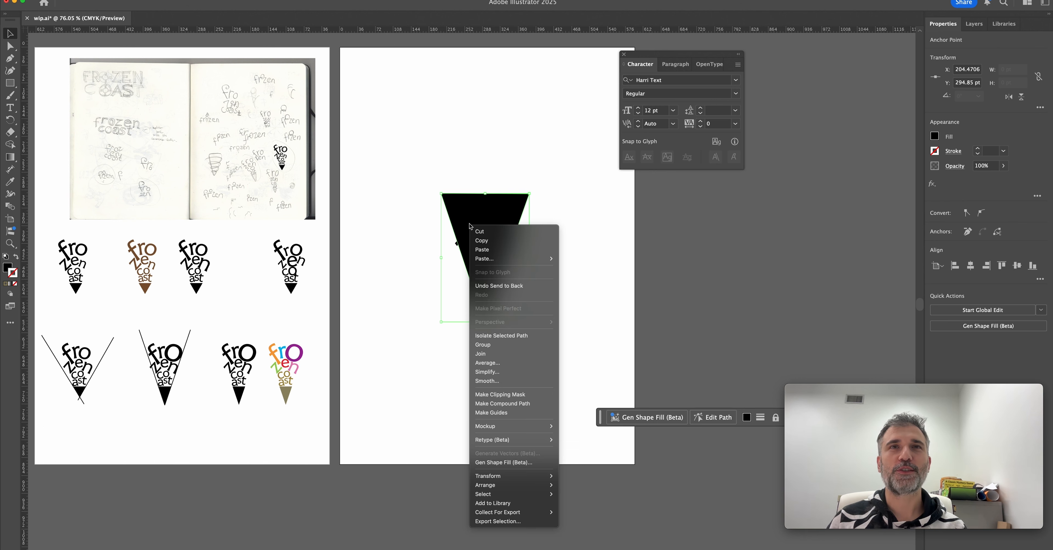
click(435, 306)
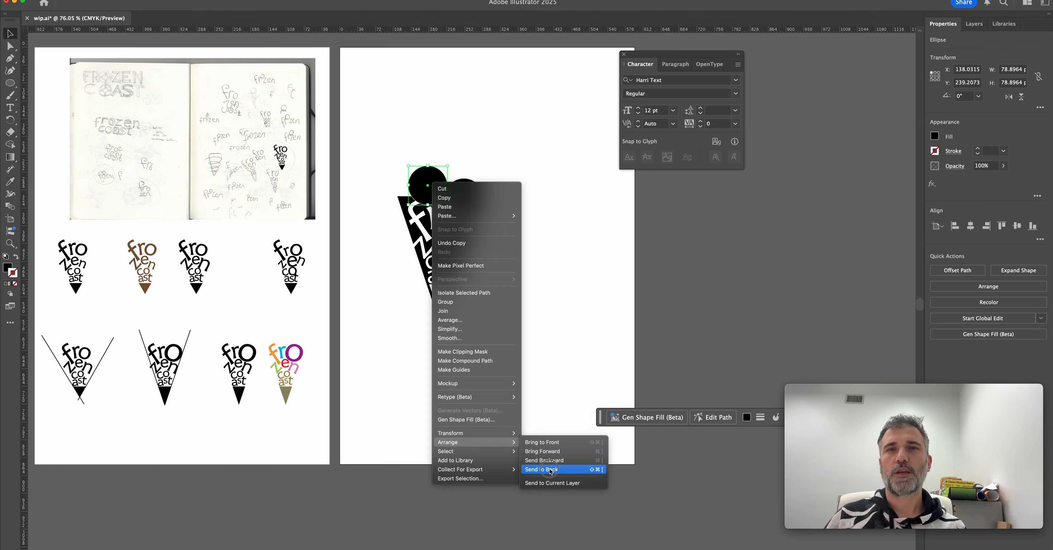
Place a black scoop circle about 121 pt wide behind the enlarged "o" on the white-lettered cone.
click(536, 332)
drag(426, 183, 436, 181)
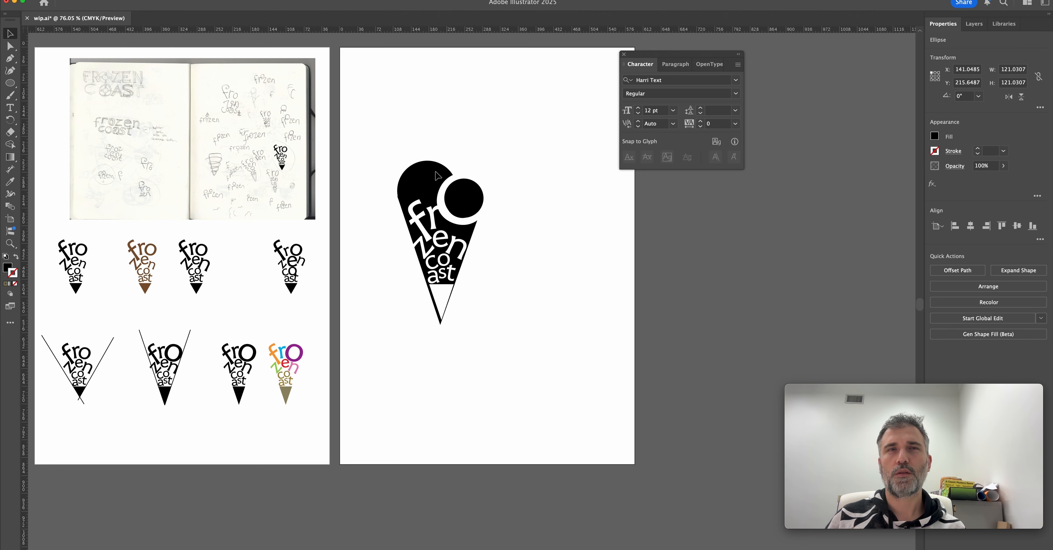
click(557, 250)
drag(426, 169, 460, 181)
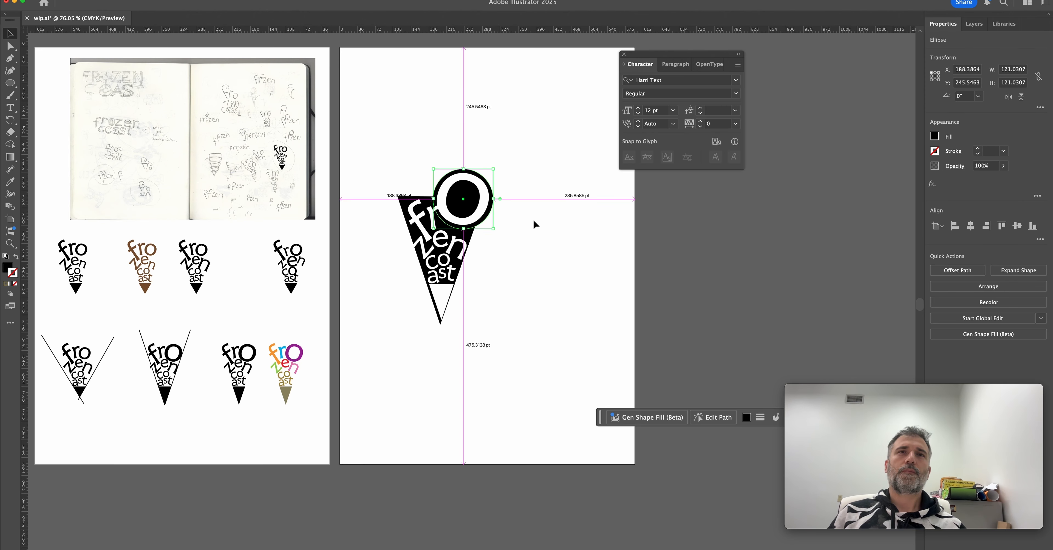
click(536, 231)
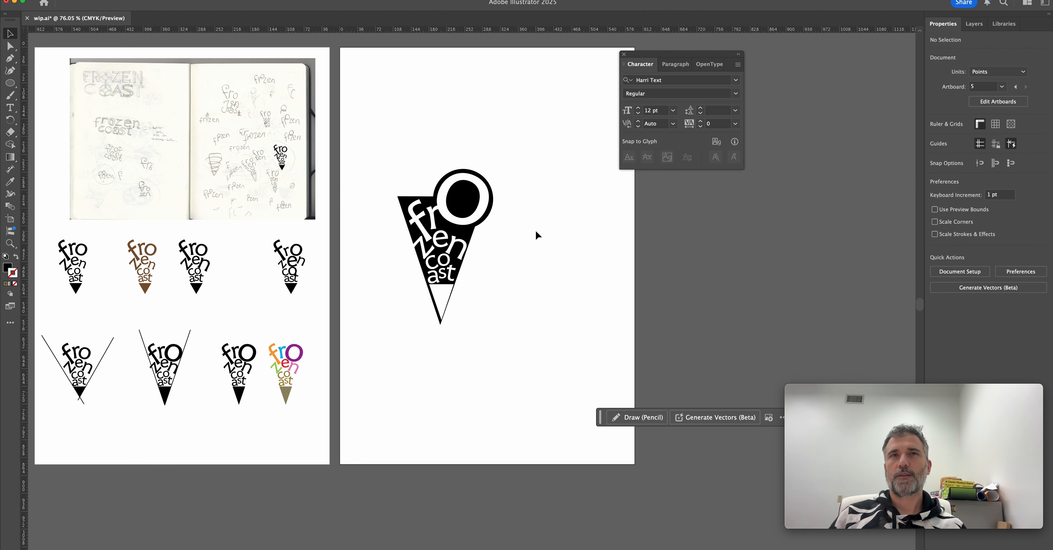
Add a second black scoop above the "f" and raise the "o" with its circle to line up with the cone's edge.
drag(491, 206, 451, 201)
drag(484, 204, 486, 208)
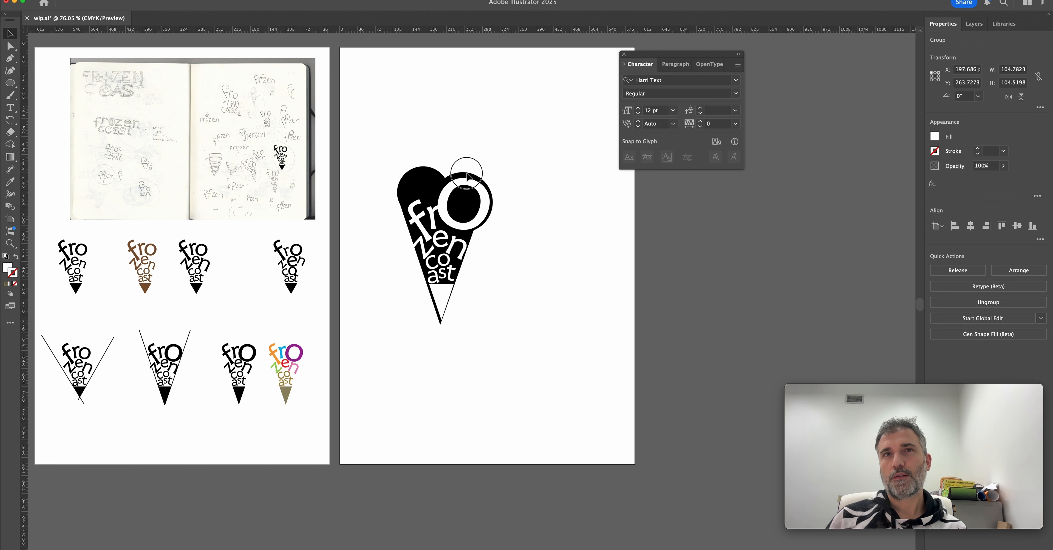
drag(467, 177, 458, 154)
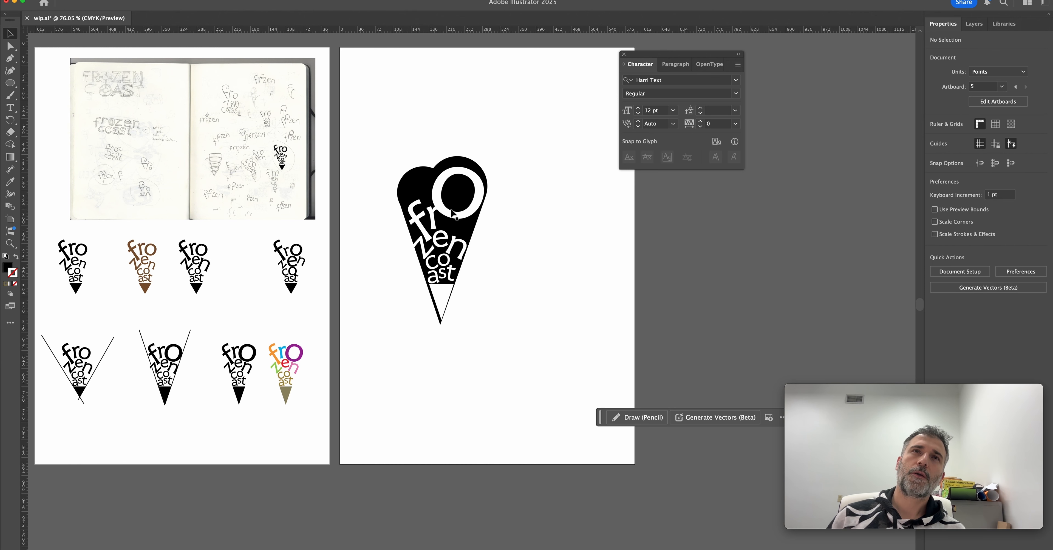
drag(468, 216, 467, 205)
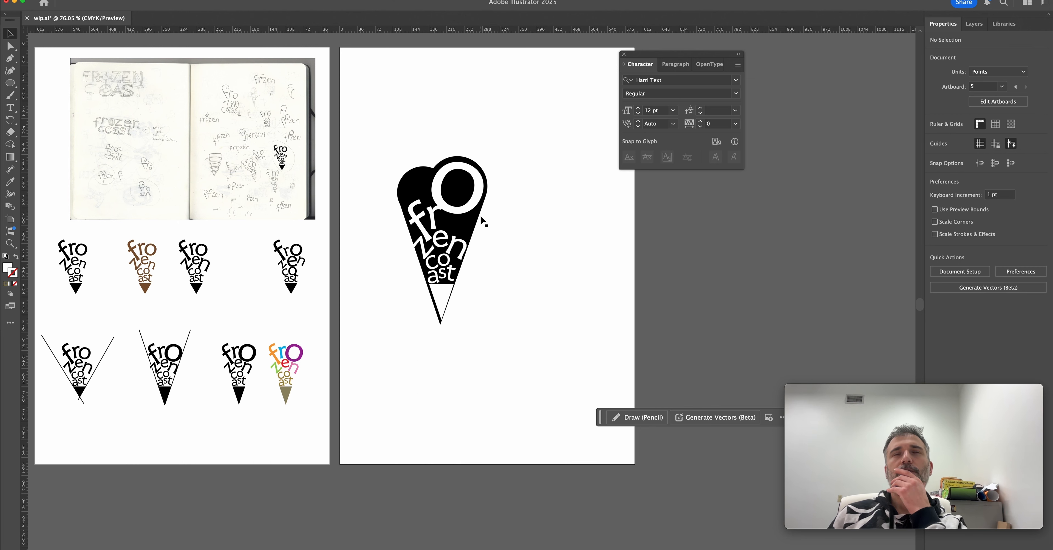
Duplicate the black cone logo to its right and enlarge the copy's "f" to reach into the smaller scoop.
drag(364, 127, 505, 358)
drag(450, 289, 543, 263)
drag(405, 269, 404, 247)
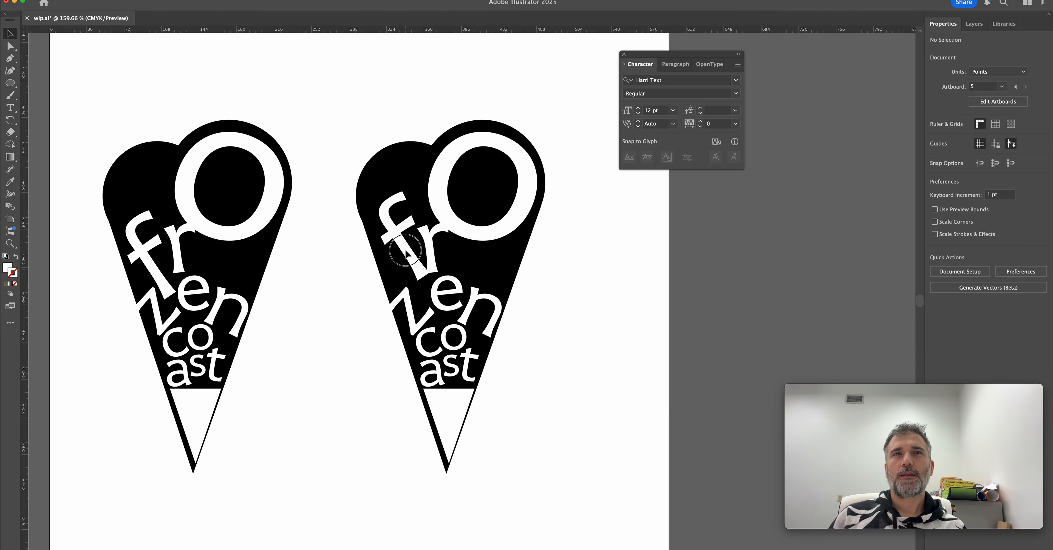
drag(429, 278, 443, 299)
drag(408, 254, 409, 246)
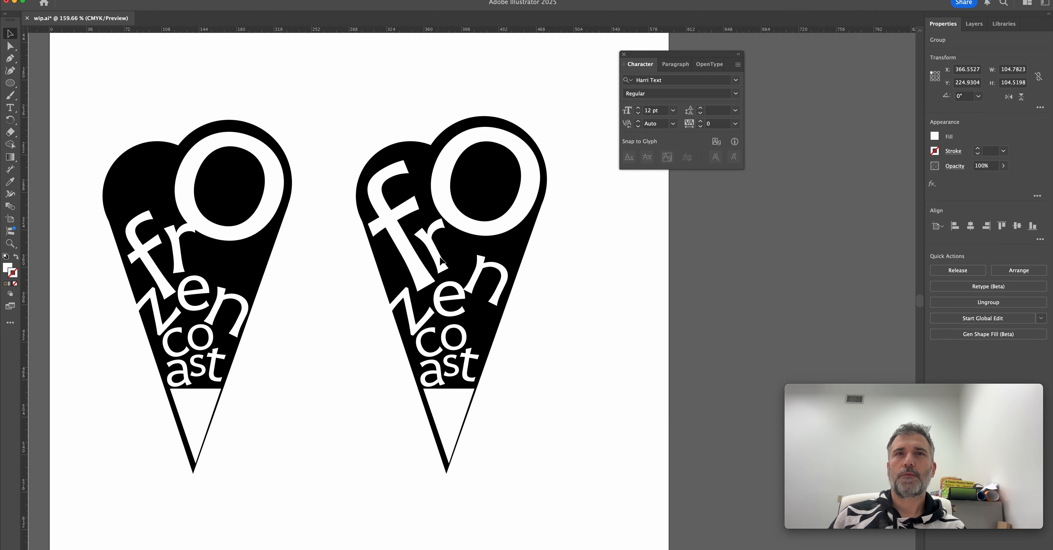
Rotate the "n" of the duplicated cone closer to upright and move it up beneath the large "o".
drag(466, 280, 478, 266)
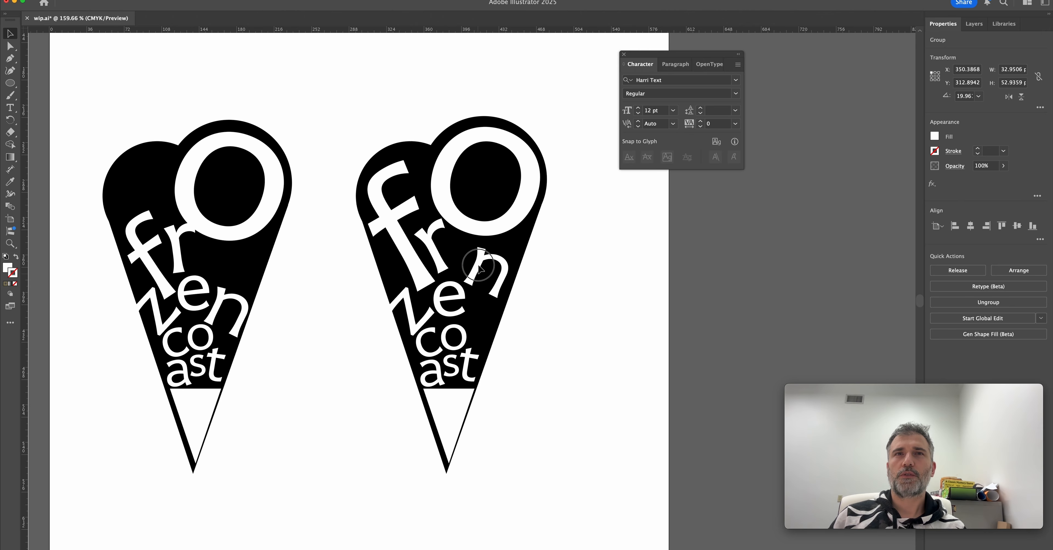
drag(478, 265, 481, 269)
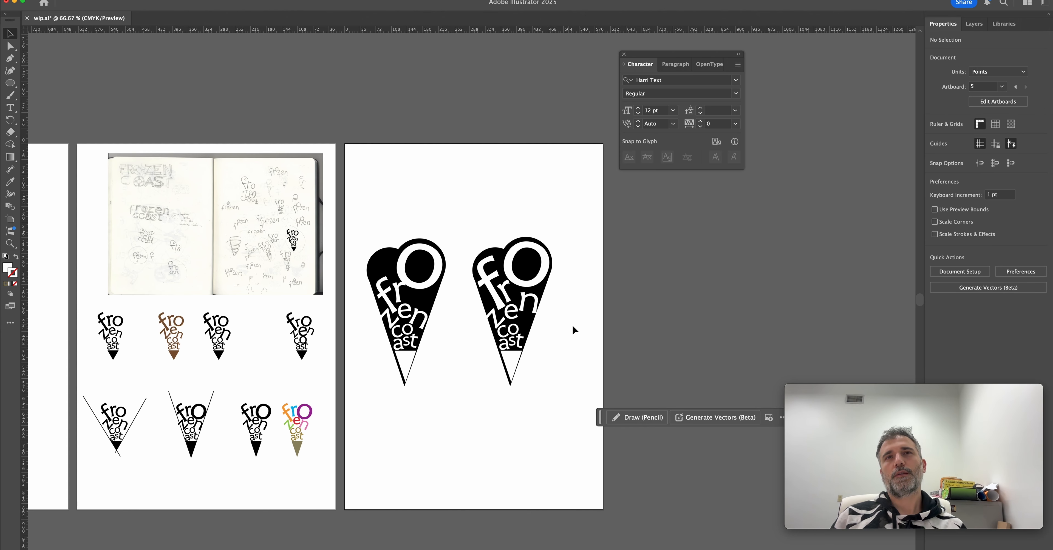
drag(574, 329, 576, 316)
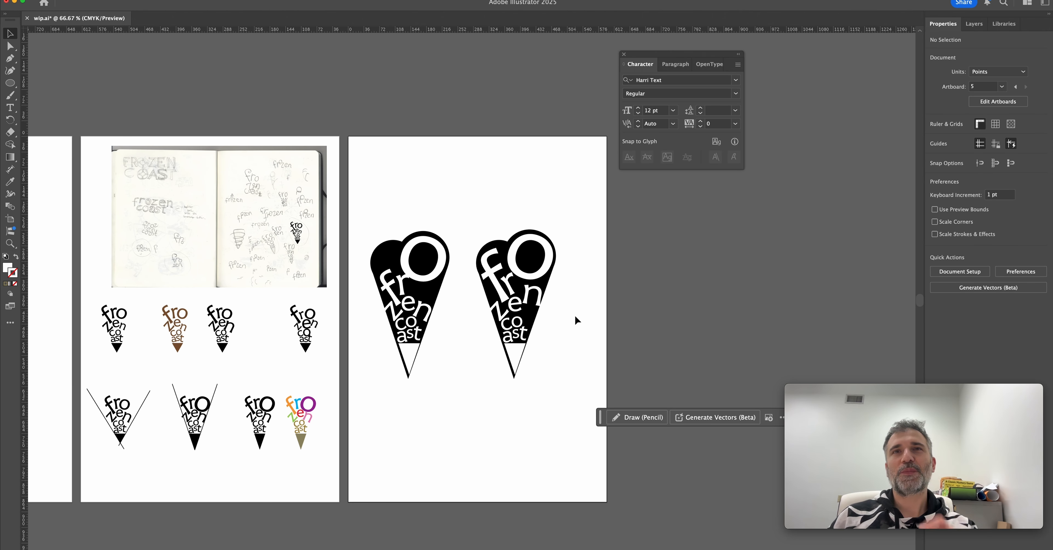
Enlarge the "n" and "c" in the second cone and reposition the "z", the small "o" and "ast" to fill the shape.
scroll(558, 307, up, 3)
drag(407, 237, 417, 249)
drag(393, 267, 386, 269)
drag(473, 271, 488, 287)
drag(488, 287, 490, 289)
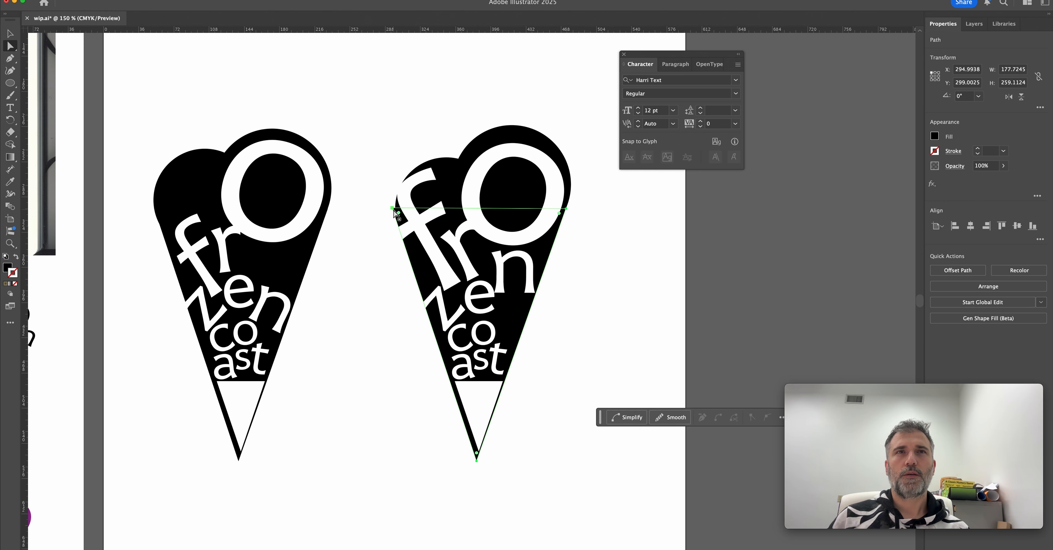
drag(393, 210, 398, 226)
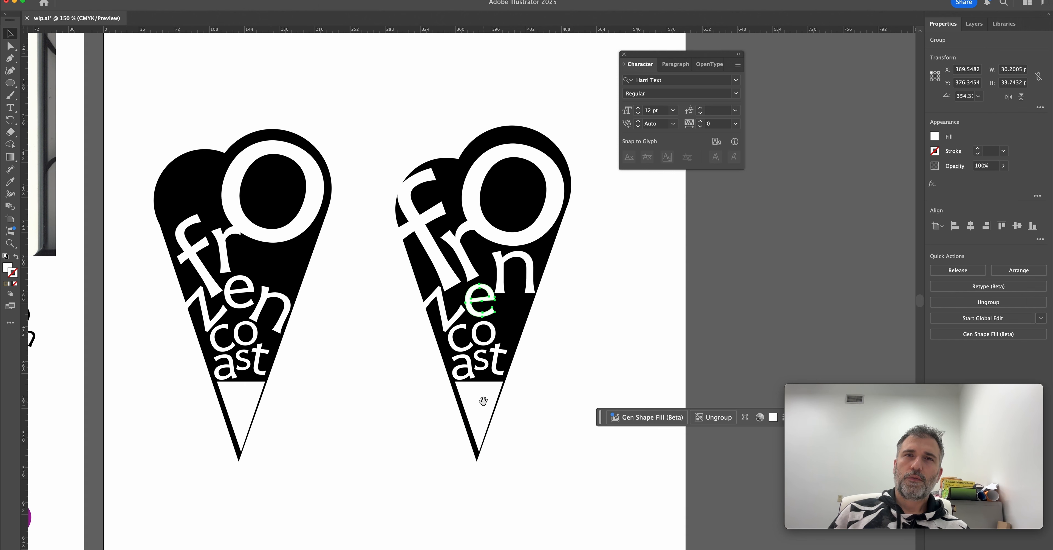
click(487, 385)
drag(481, 400, 488, 384)
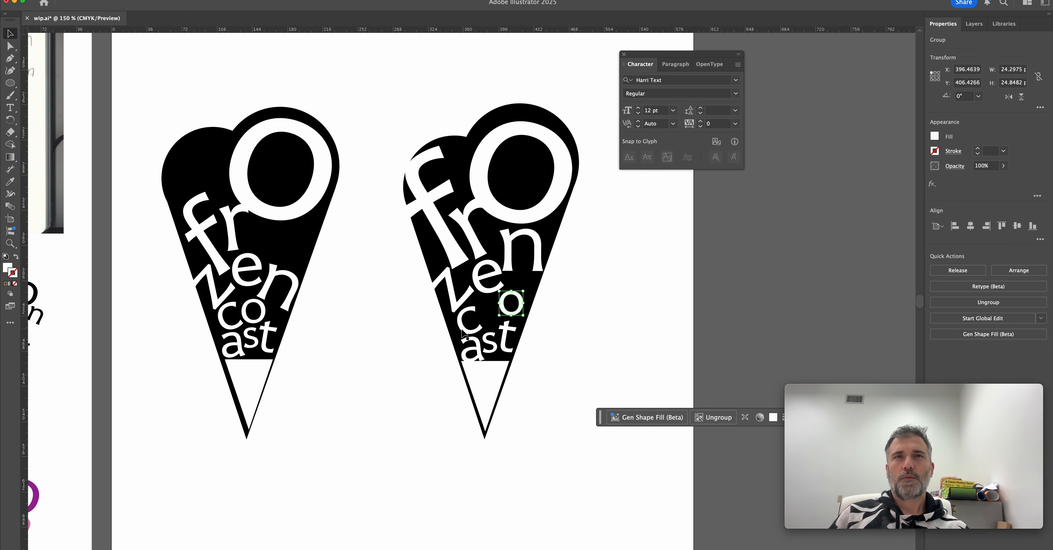
drag(469, 326, 490, 328)
drag(545, 265, 545, 272)
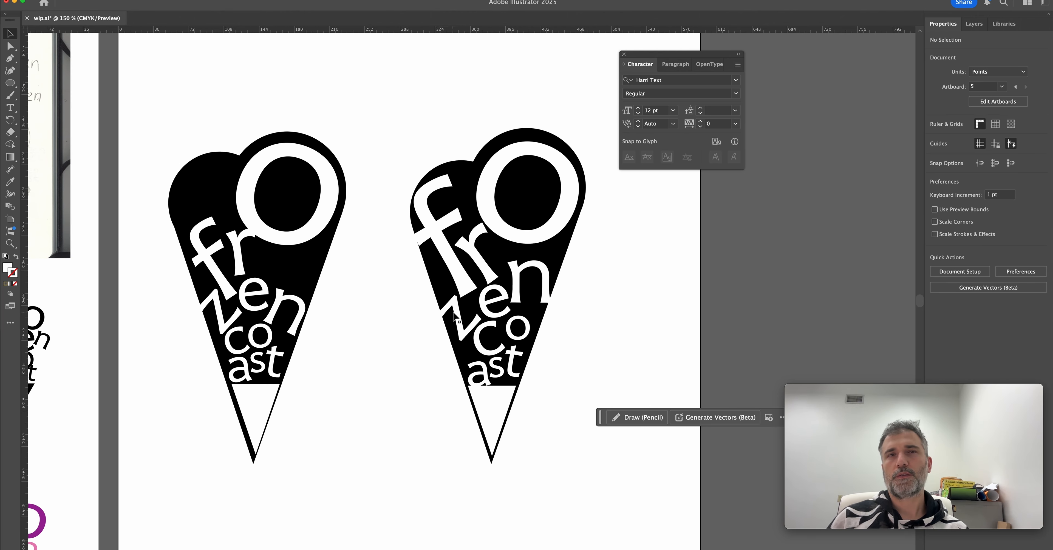
scroll(458, 298, right, 2)
drag(514, 275, 511, 270)
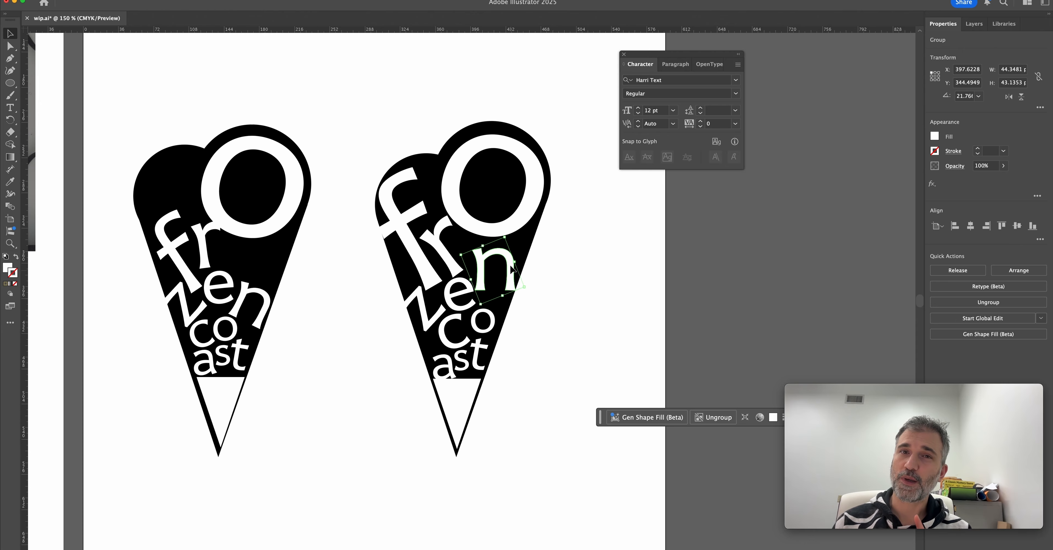
Try to spread the second cone's two black scoop circles outward beyond the cone's sides.
mouse_move(428, 162)
mouse_down()
mouse_move(410, 153)
mouse_move(412, 166)
mouse_up()
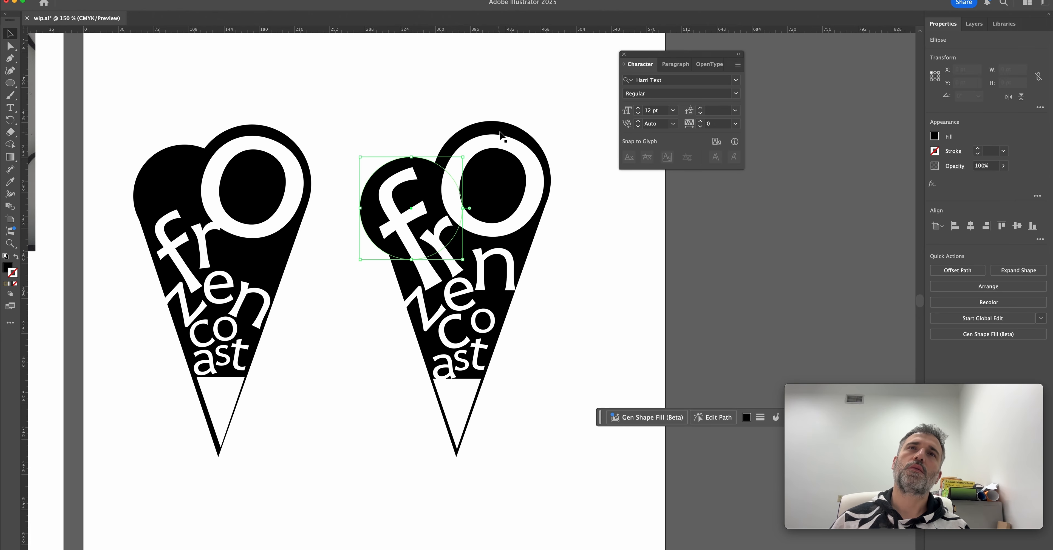
click(588, 268)
scroll(588, 268, down, 2)
scroll(589, 269, up, 1)
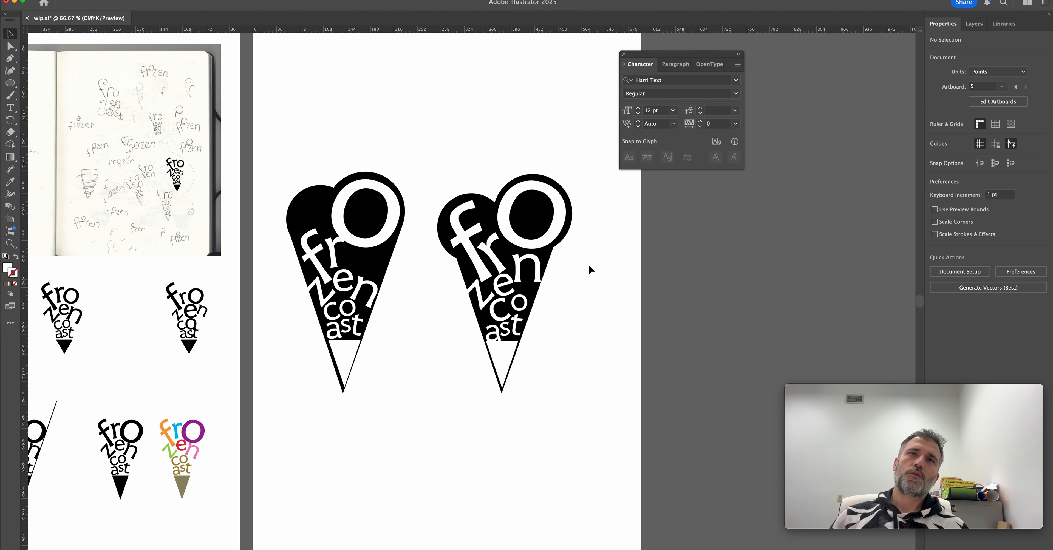
drag(571, 210, 573, 220)
drag(512, 247, 514, 250)
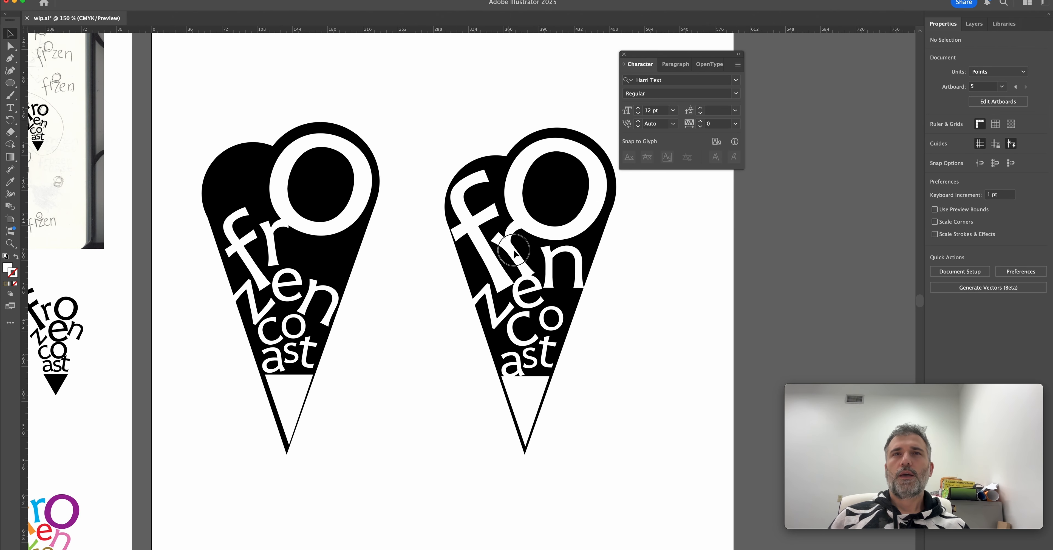
scroll(590, 304, down, 3)
scroll(589, 303, up, 6)
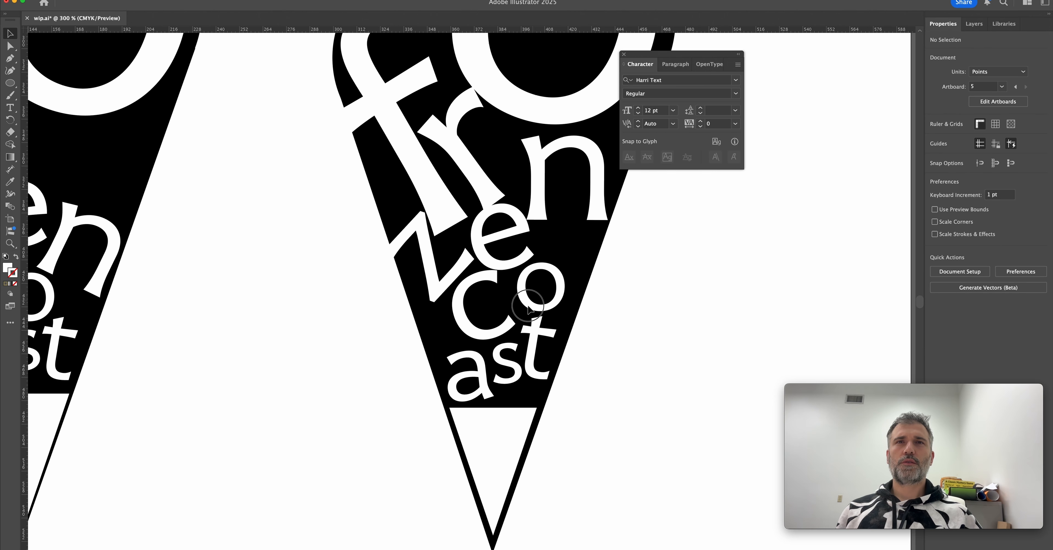
Move "ast" clear of the second cone's white tip and shrink the "n" to about 42 pt wide.
click(528, 306)
drag(537, 331, 528, 305)
drag(474, 333, 472, 336)
click(422, 243)
drag(484, 179, 480, 175)
click(540, 194)
drag(597, 207, 599, 201)
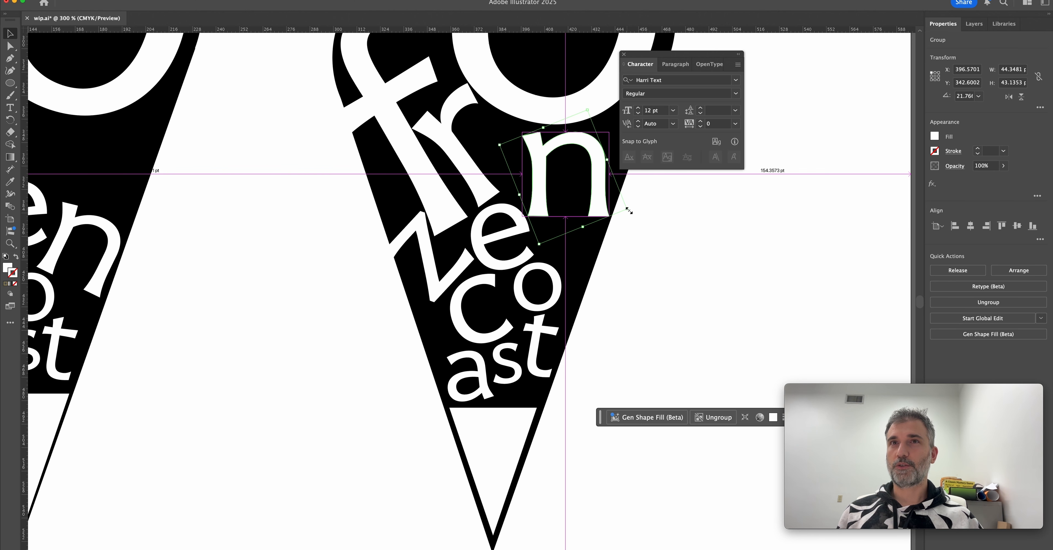
click(634, 221)
Delete the first black cone version and move the refined cone into its place.
scroll(598, 235, down, 4)
drag(424, 327, 496, 262)
key(Delete)
drag(524, 134, 468, 262)
scroll(548, 249, up, 3)
Duplicate the refined cone to its right and remove the copy's black cone and scoop backgrounds.
drag(367, 270, 514, 270)
click(585, 241)
click(552, 243)
key(Delete)
click(543, 170)
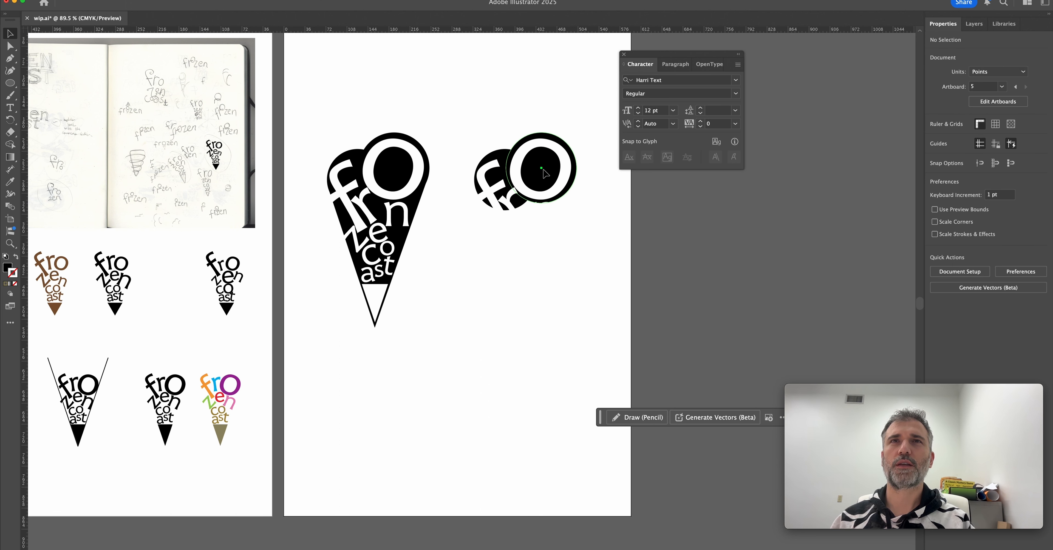
key(Delete)
click(505, 159)
key(Delete)
Apply the cone's black fill to the copy's white letters and tip with the Eyedropper.
drag(603, 321, 493, 130)
key(i)
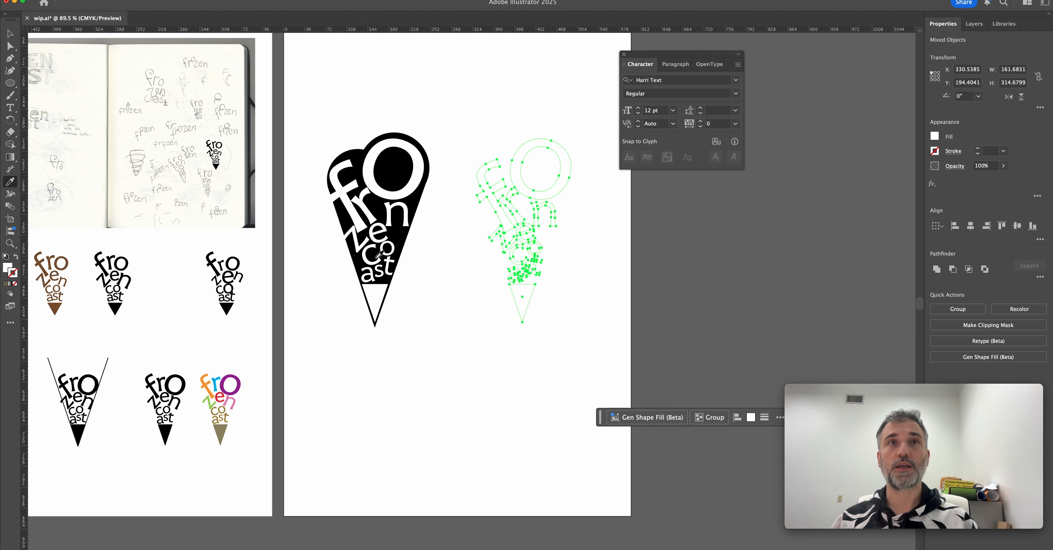
click(381, 259)
key(v)
click(430, 258)
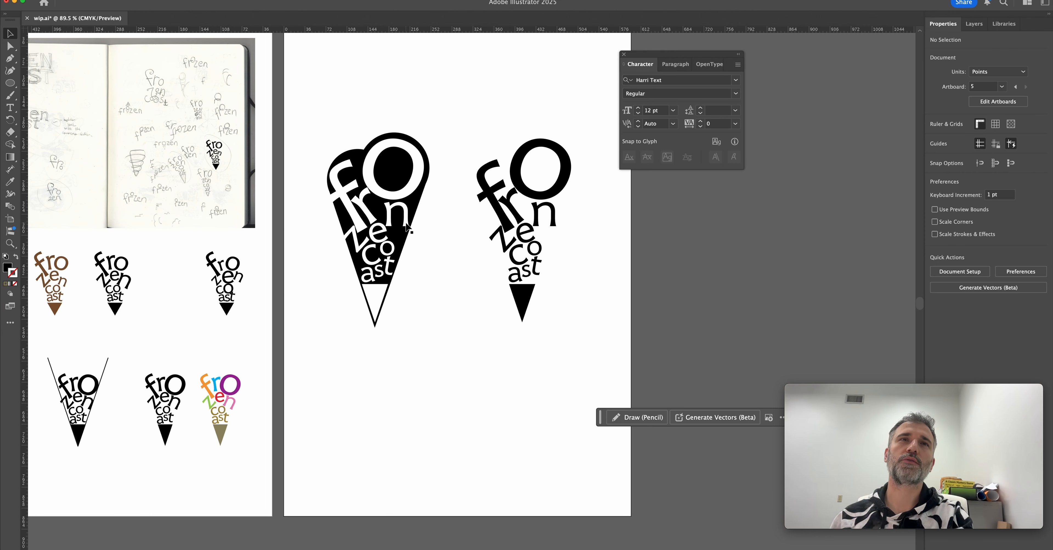
Undo the black-lettered copy back to the single refined cone.
key(super+z)
key(super+z)
key(super+z)
key(super+z)
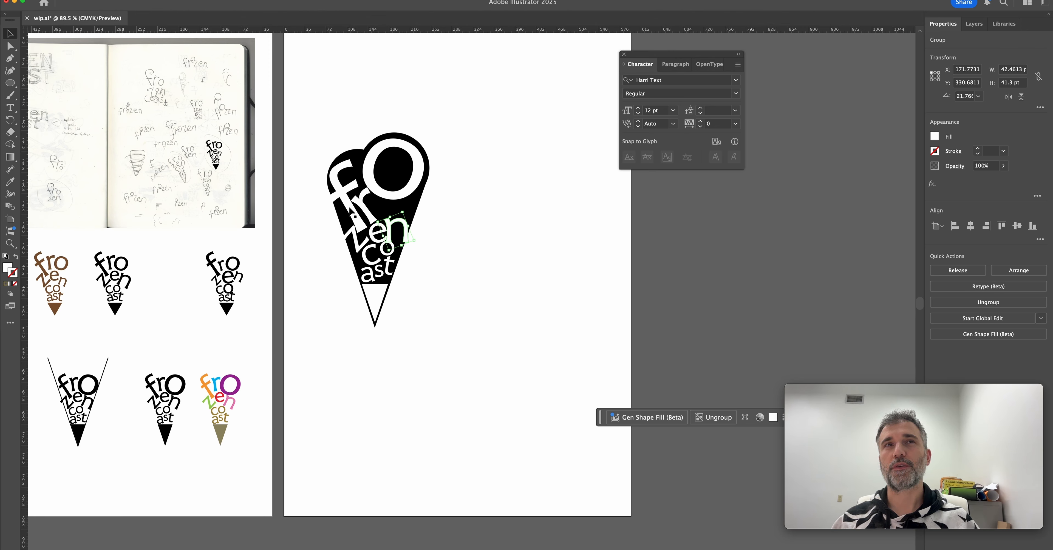
Shrink the "f" and rearrange "zen" beneath it, tilting the "n" up along the cone's edge.
key(z)
drag(314, 209, 412, 253)
key(v)
key(super+shift+a)
scroll(438, 304, up, 3)
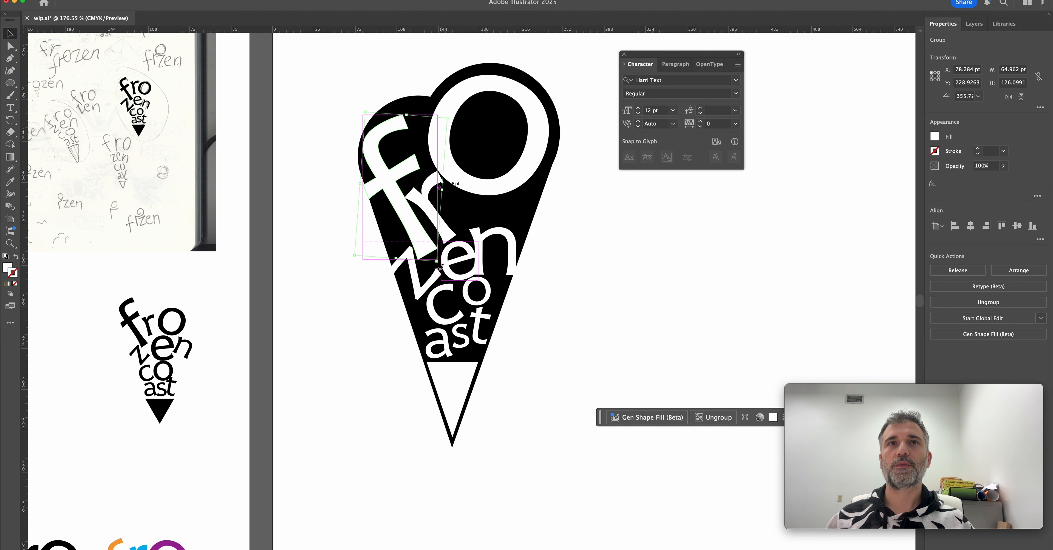
click(435, 249)
drag(433, 257, 409, 227)
click(415, 274)
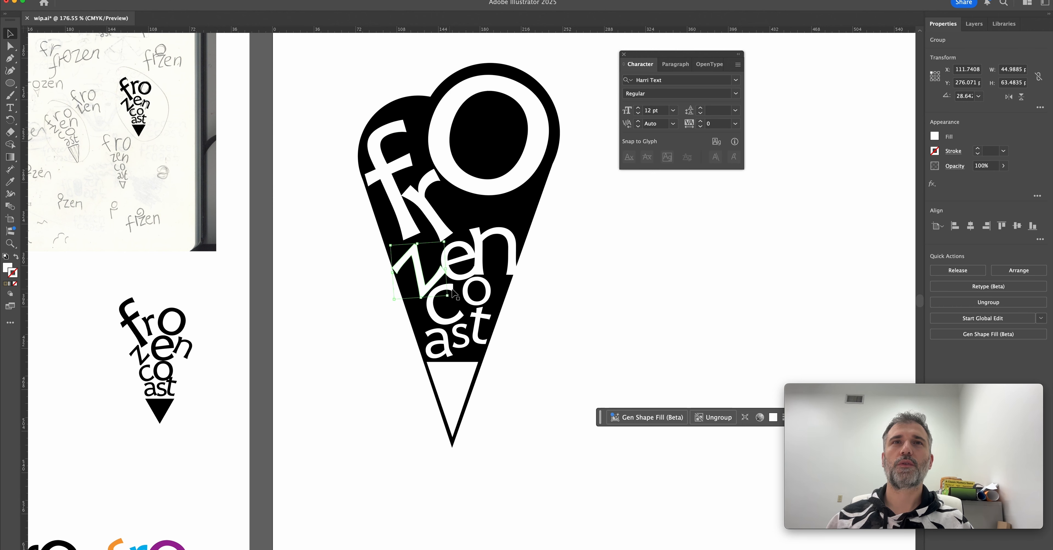
drag(444, 306, 446, 304)
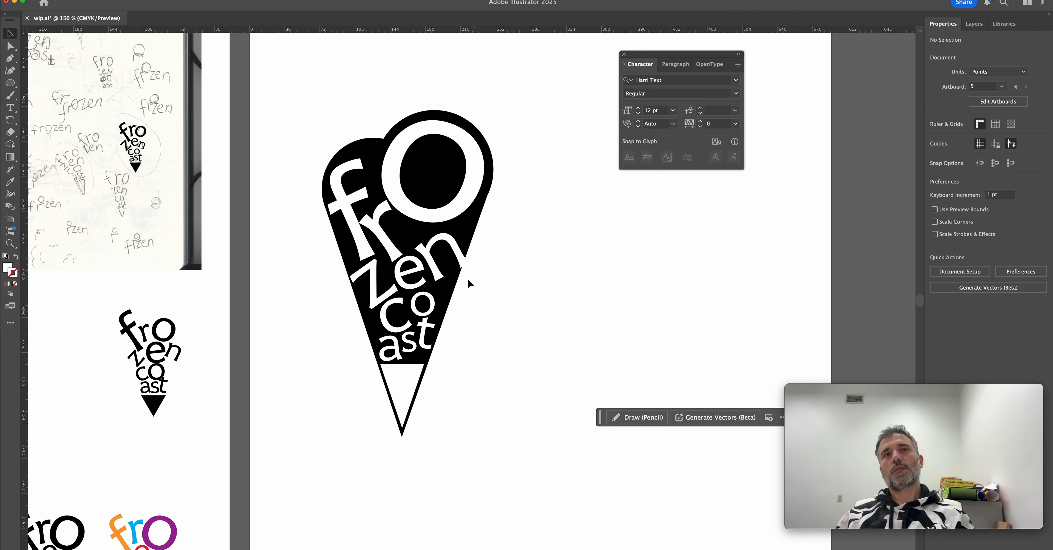
Rotate the "n" clockwise so it sits upright beside the "e", and refit "zen" within the cone's edges.
click(403, 278)
drag(484, 257, 446, 254)
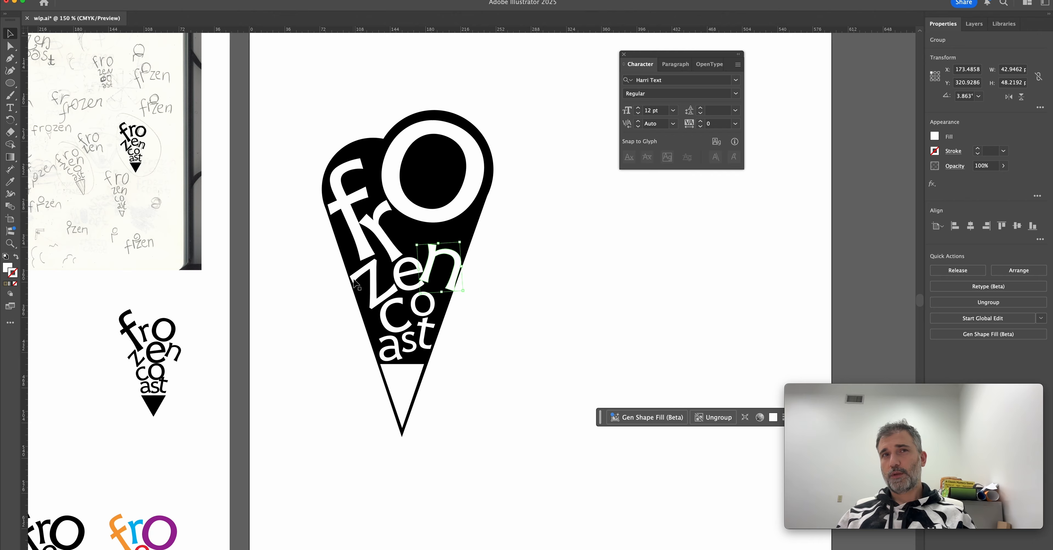
click(396, 279)
drag(424, 290, 406, 284)
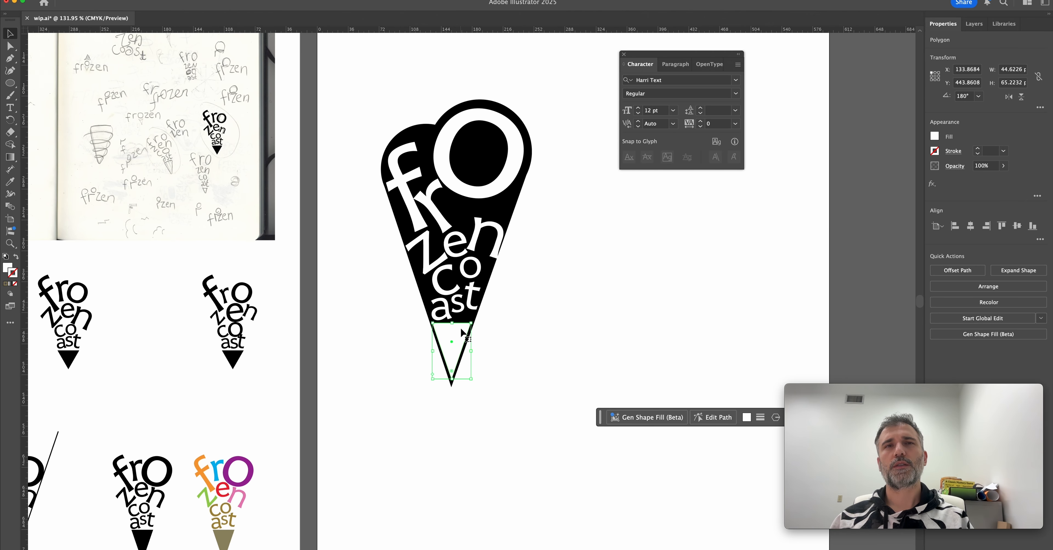
Apply the cone's black fill to the white triangle at its tip with the Eyedropper.
key(i)
click(506, 202)
key(v)
click(574, 306)
drag(567, 304, 507, 314)
click(394, 352)
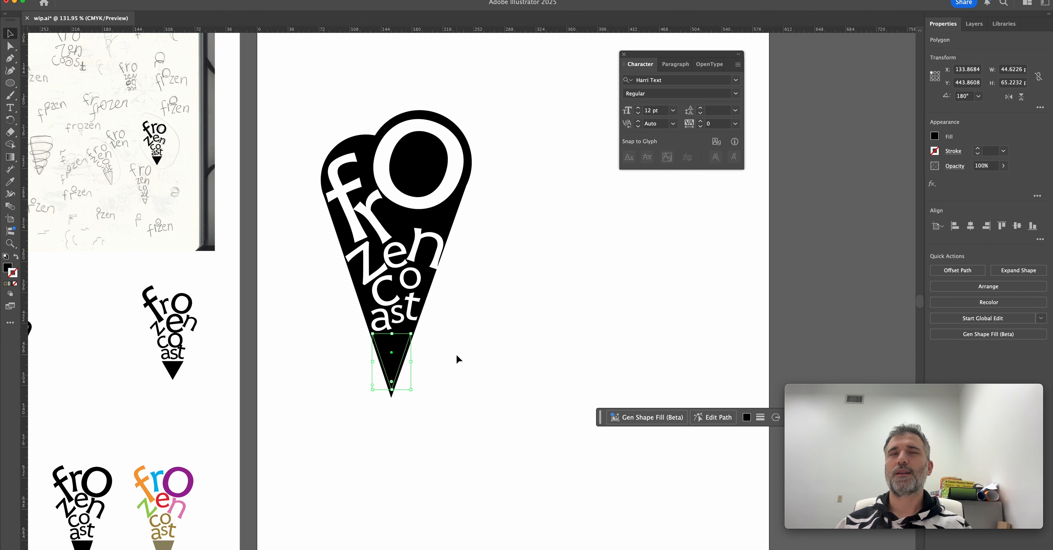
Duplicate the black cone to its right and shrink the copy's scoops so the cone's upper corners project beyond them.
click(318, 175)
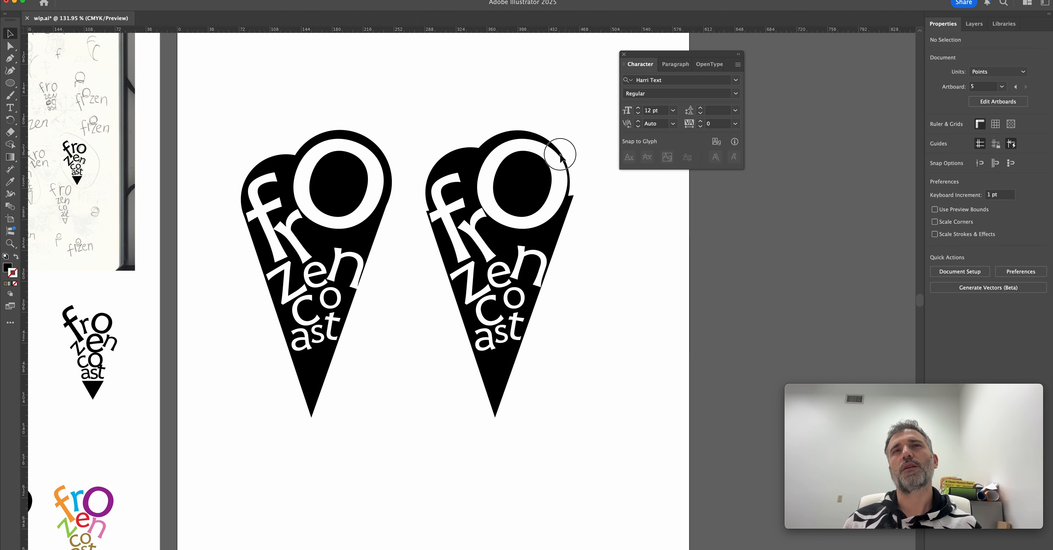
click(559, 156)
click(589, 206)
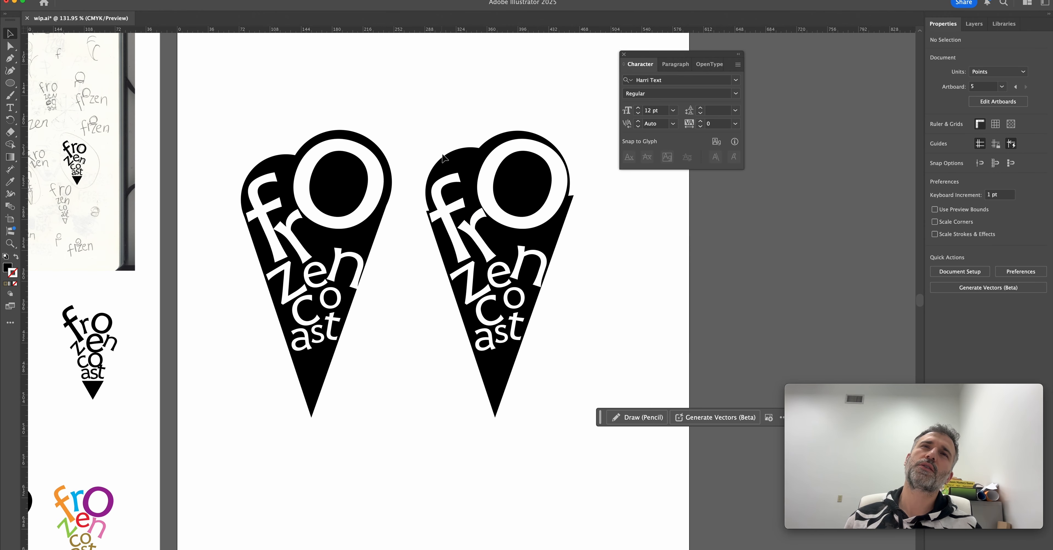
Compare the two black cone versions at different zoom levels, checking how the scoops meet the cone's upper corners.
scroll(418, 107, down, 5)
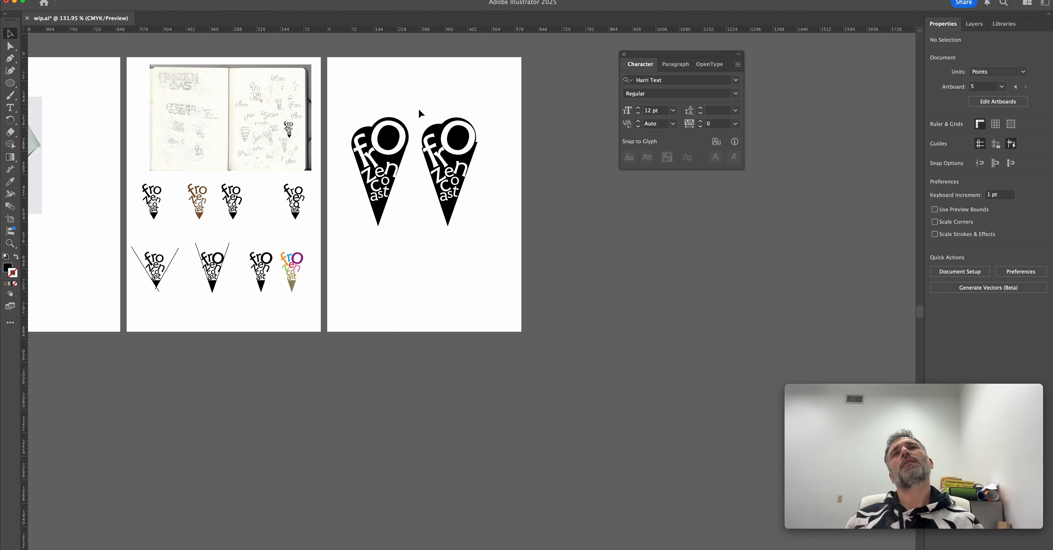
scroll(418, 108, up, 5)
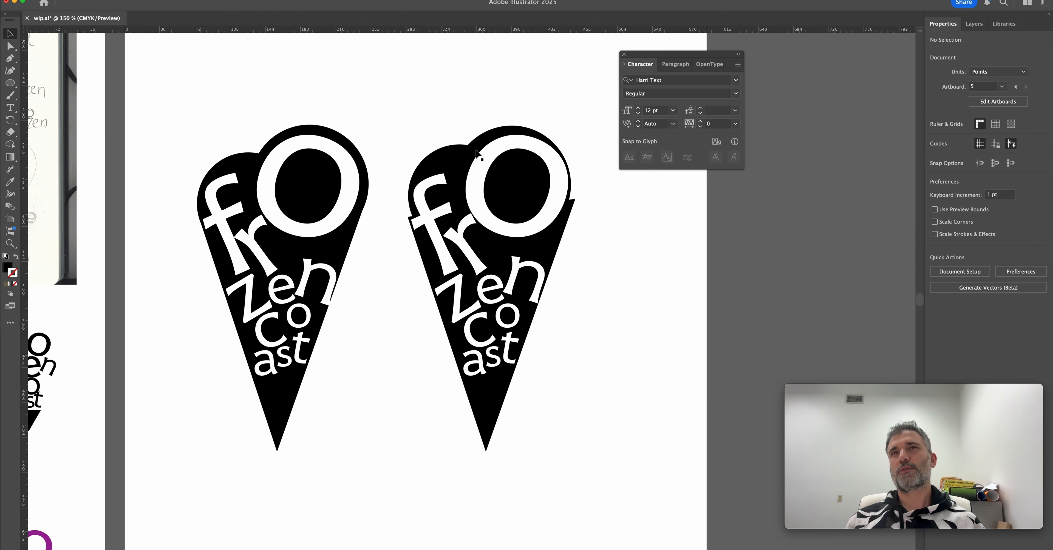
scroll(579, 241, down, 5)
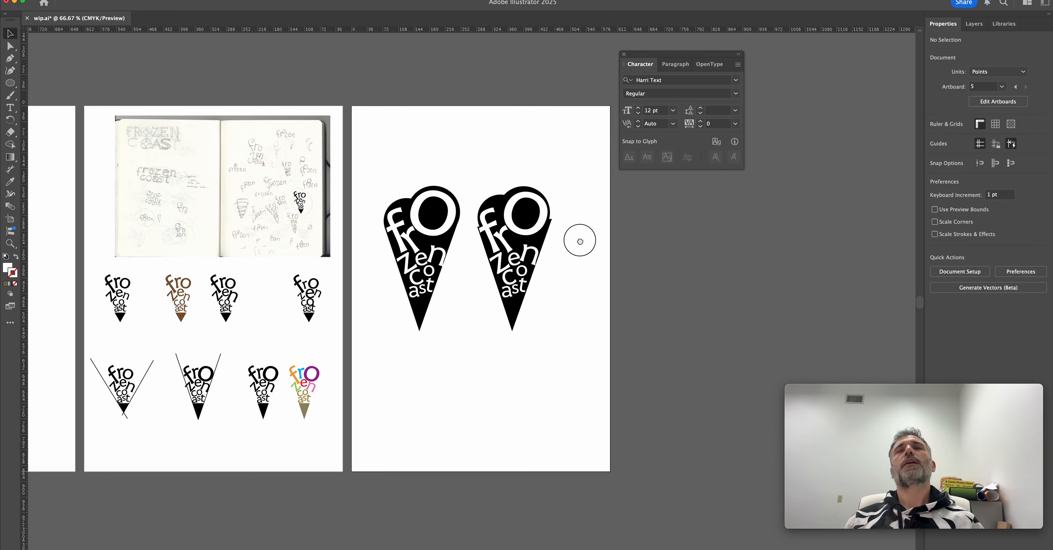
scroll(579, 241, up, 2)
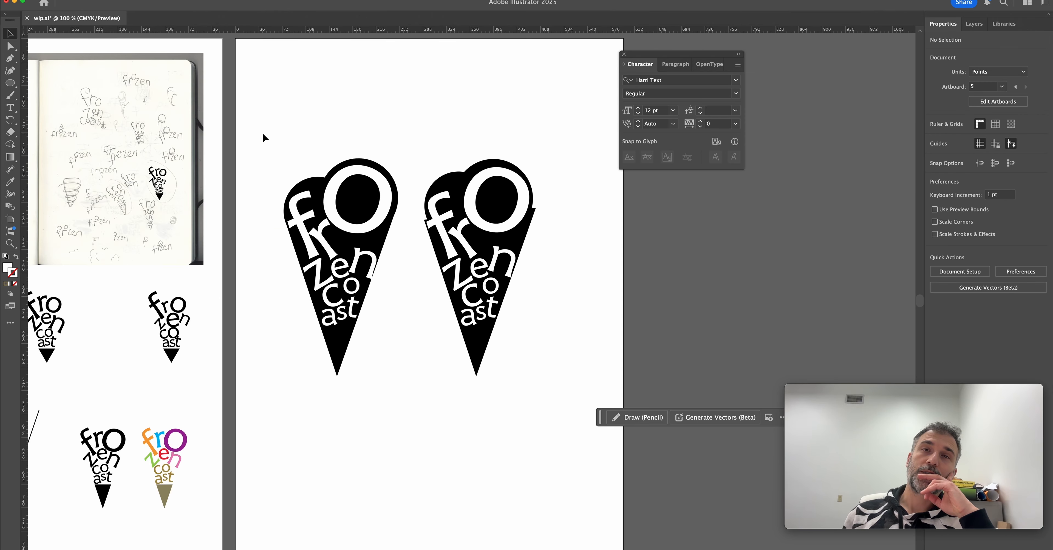
drag(263, 134, 412, 327)
scroll(413, 327, right, 3)
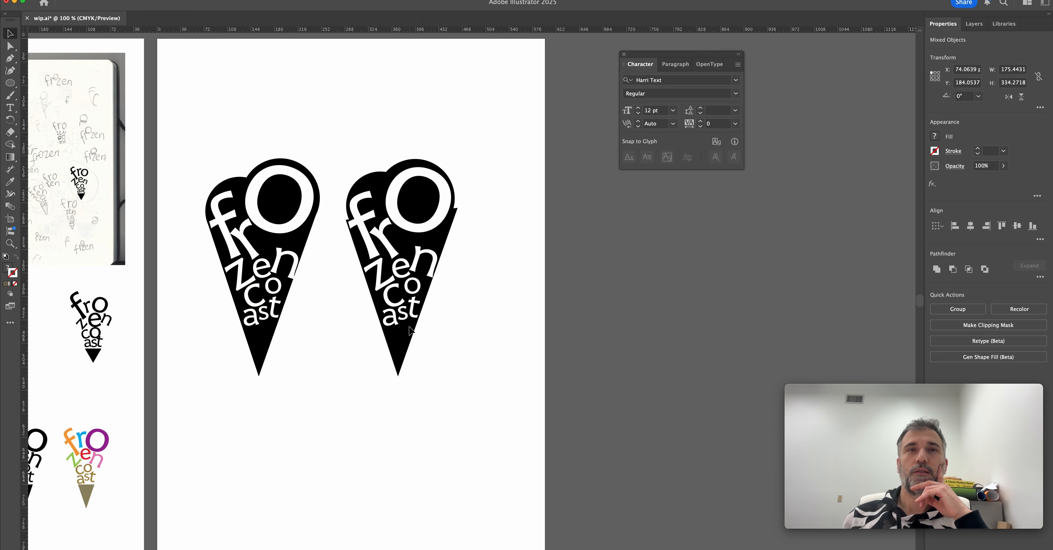
drag(335, 139, 477, 414)
scroll(389, 383, left, 2)
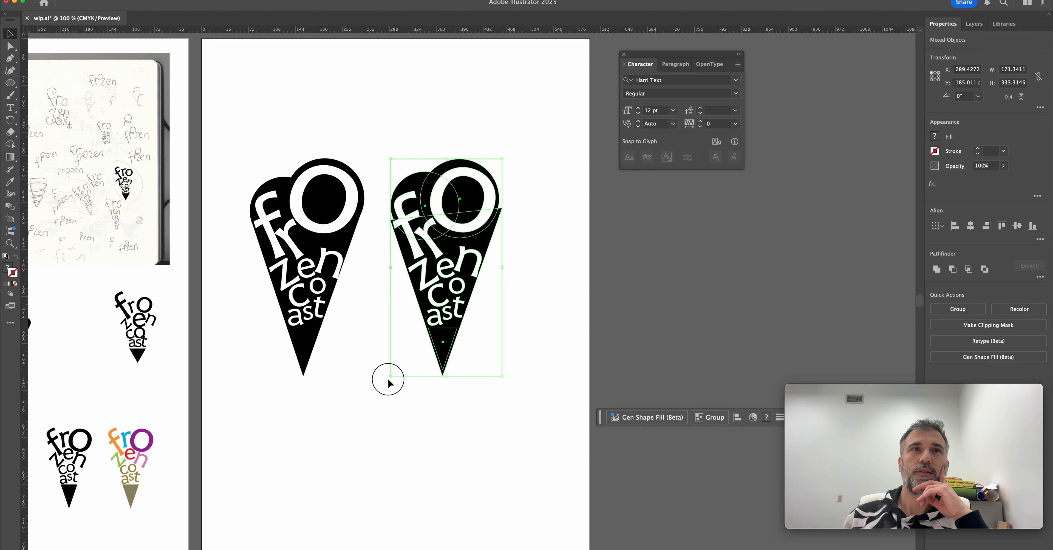
click(388, 382)
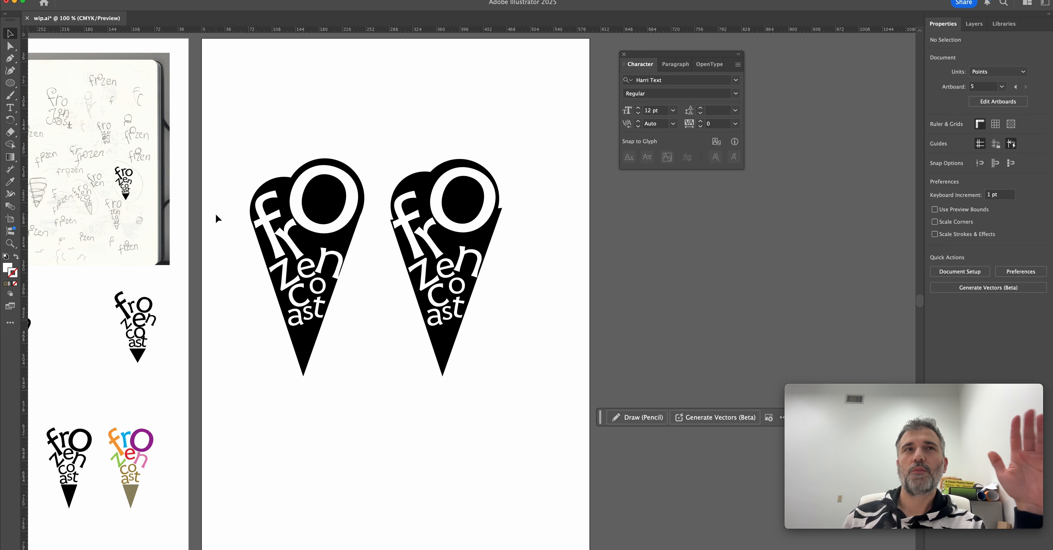
Copy the cone with projecting corners onto a new A4 artboard and scale it down.
scroll(236, 207, right, 3)
drag(322, 124, 489, 395)
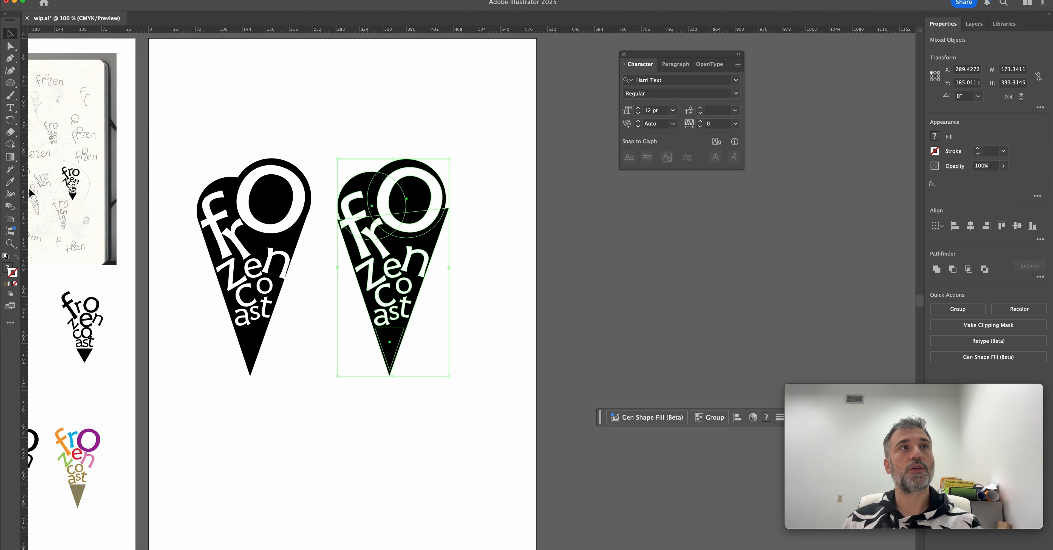
key(cmd+c)
scroll(526, 266, right, 10)
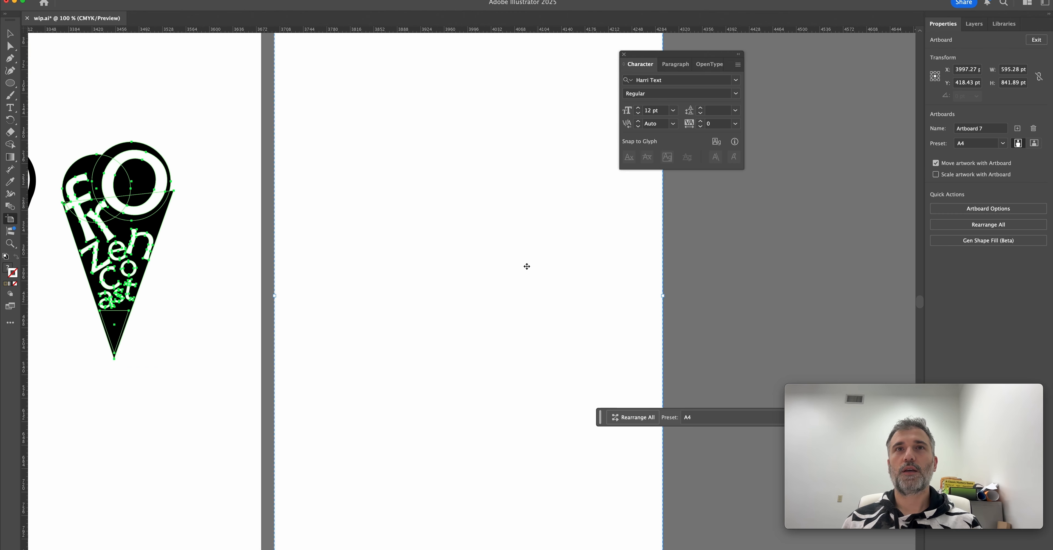
key(cmd+v)
drag(411, 72, 569, 335)
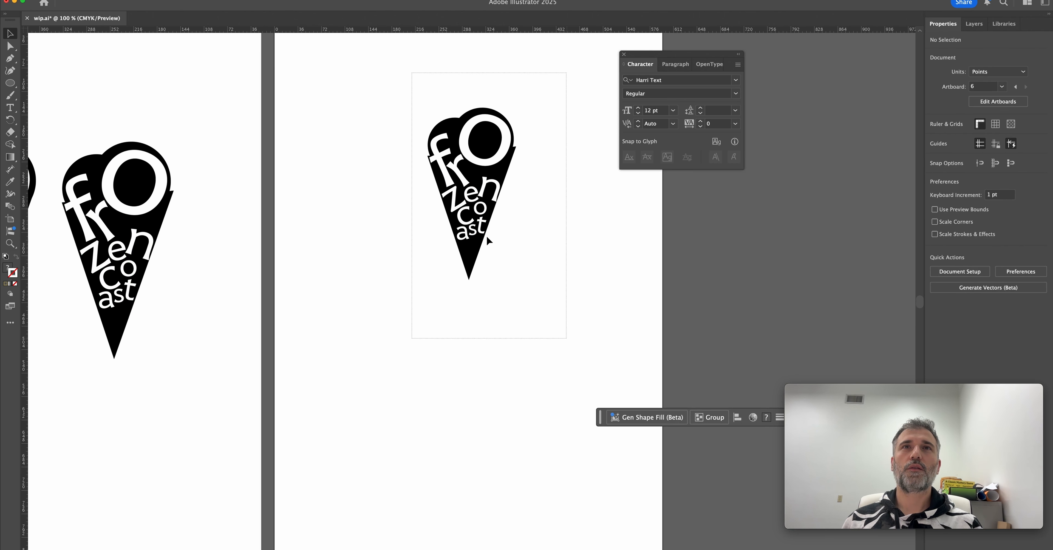
Duplicate the small cone to its right and give the copy a reduced white triangle at the tip.
drag(458, 229, 492, 230)
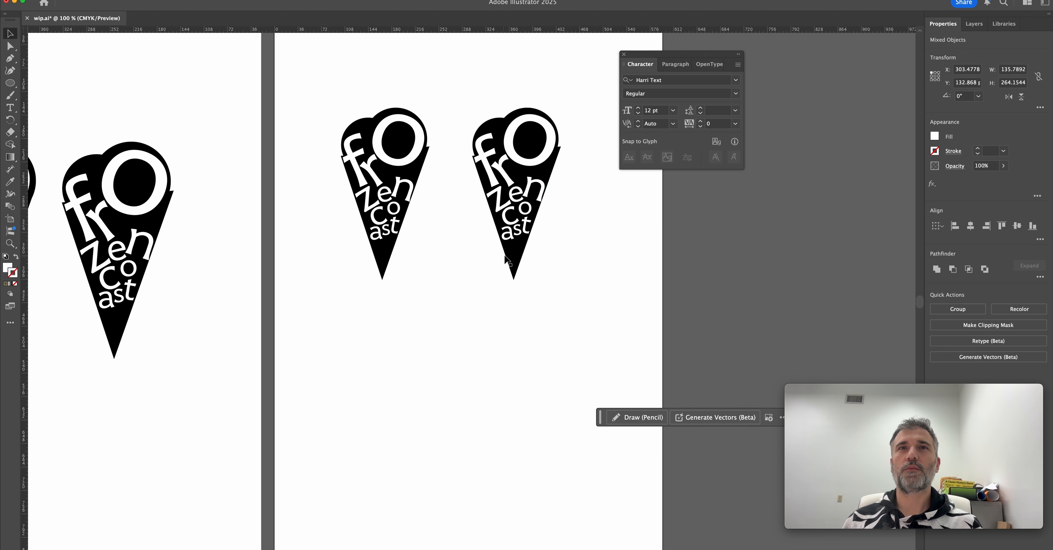
drag(462, 278, 426, 273)
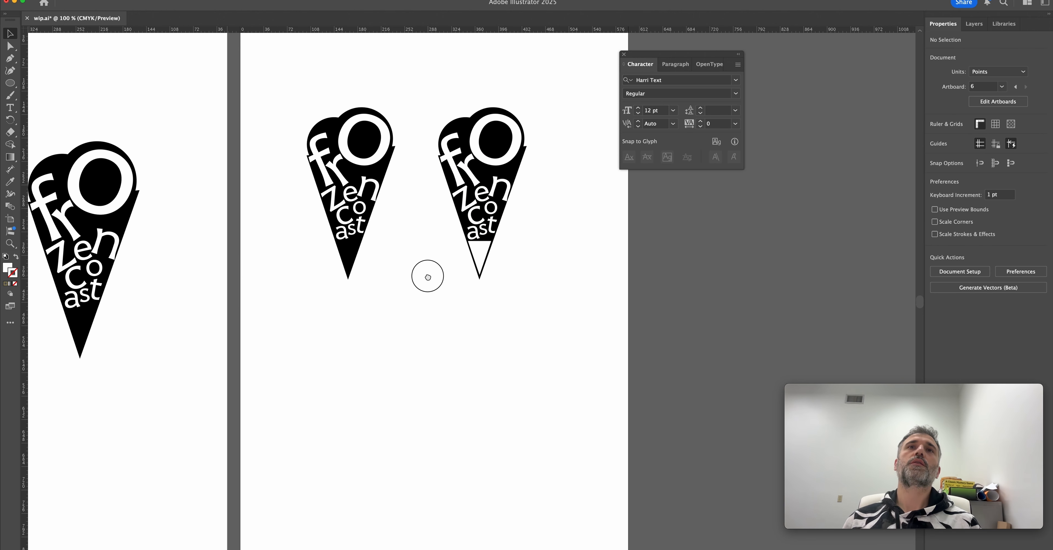
click(484, 245)
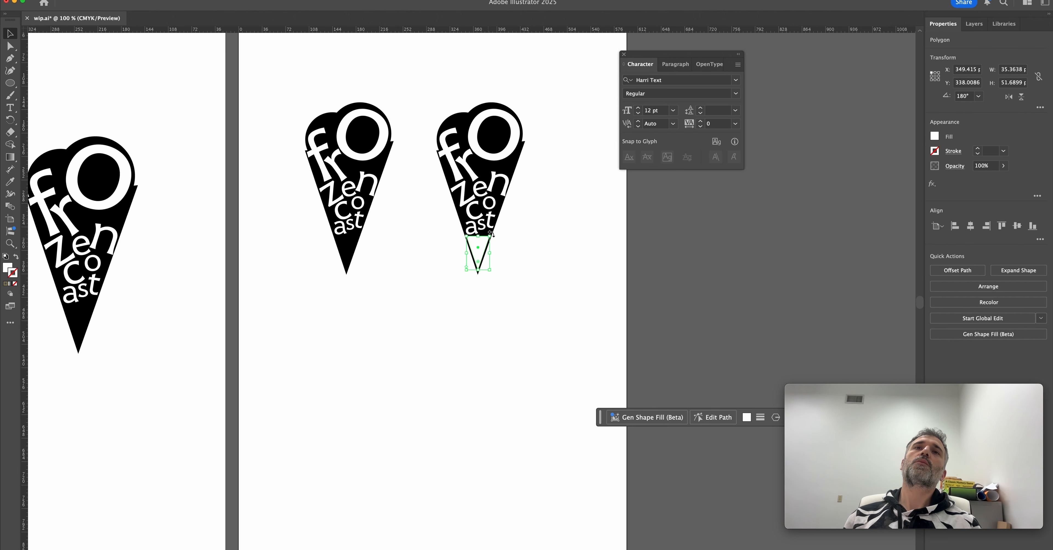
drag(490, 236, 487, 241)
click(481, 248)
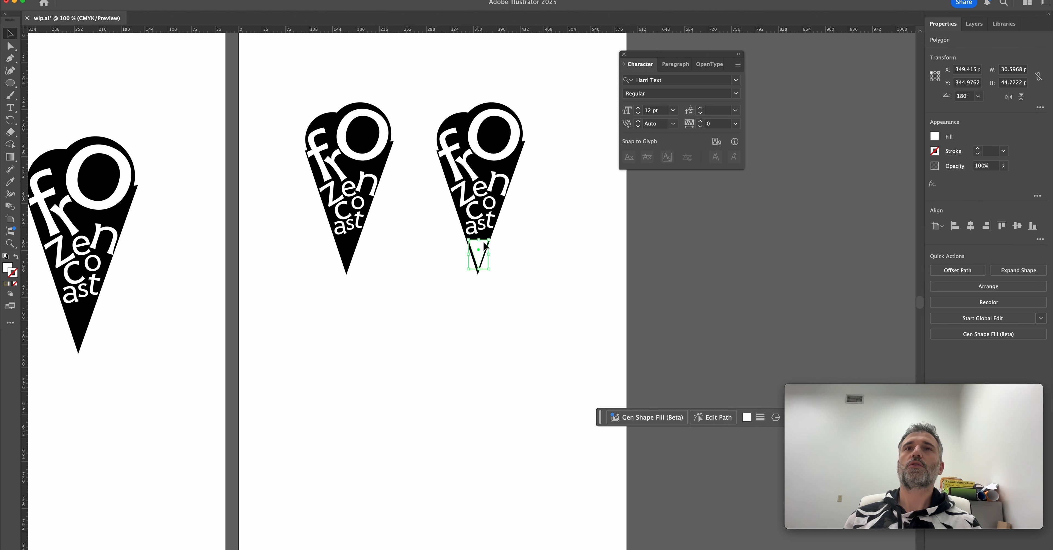
click(493, 262)
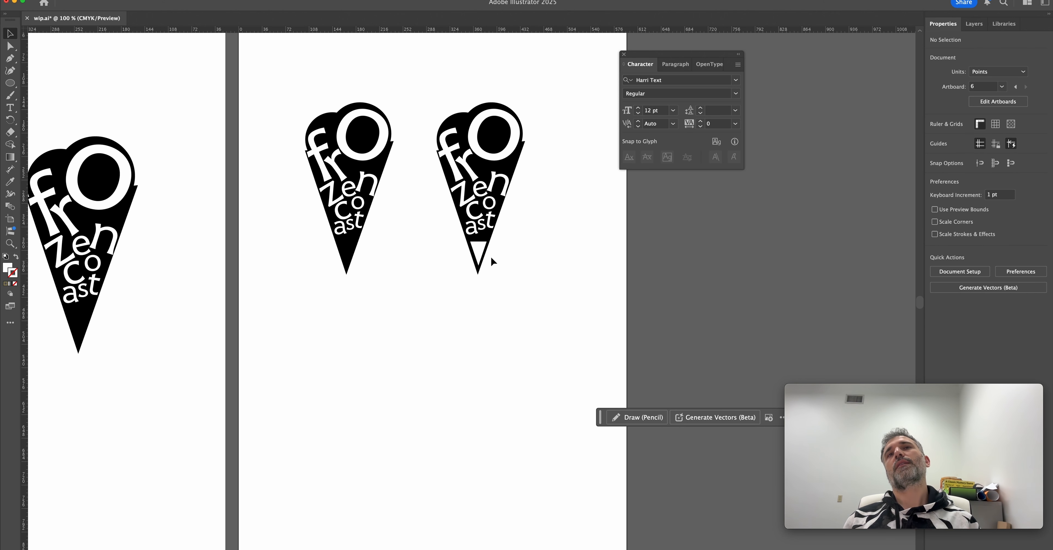
click(477, 248)
click(517, 262)
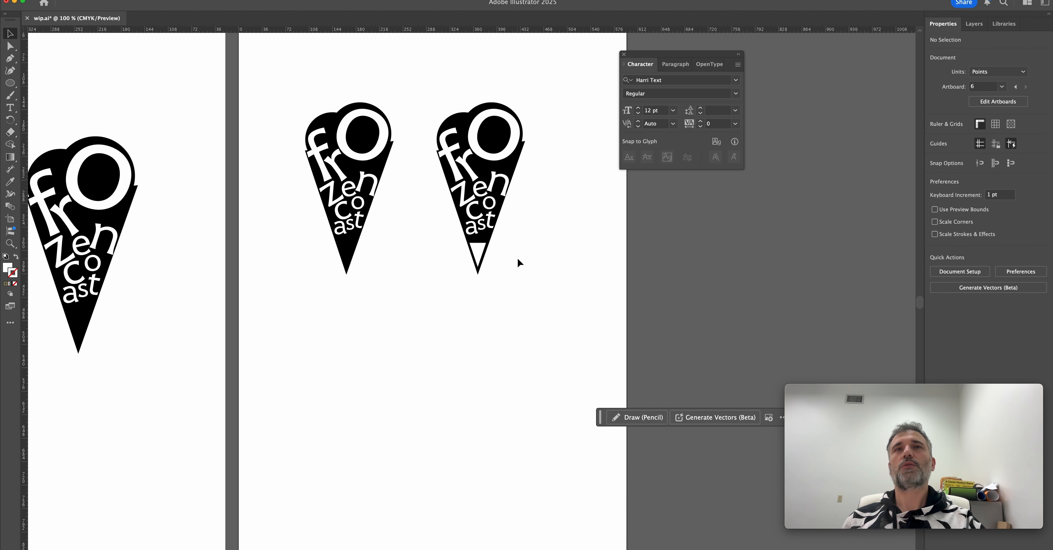
Slant the upper edge of the white tip triangle by raising its right corner point.
click(484, 248)
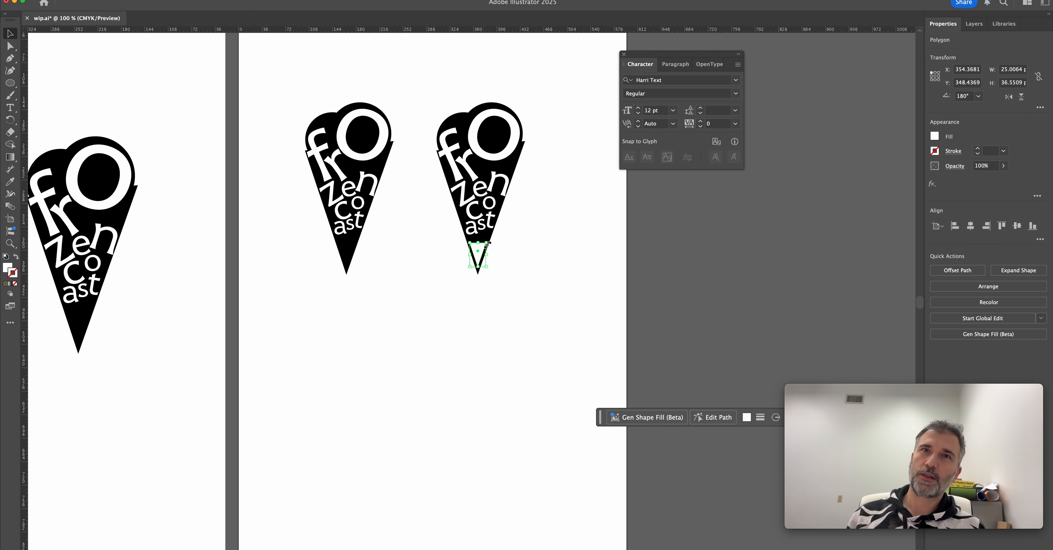
key(a)
drag(486, 244, 488, 235)
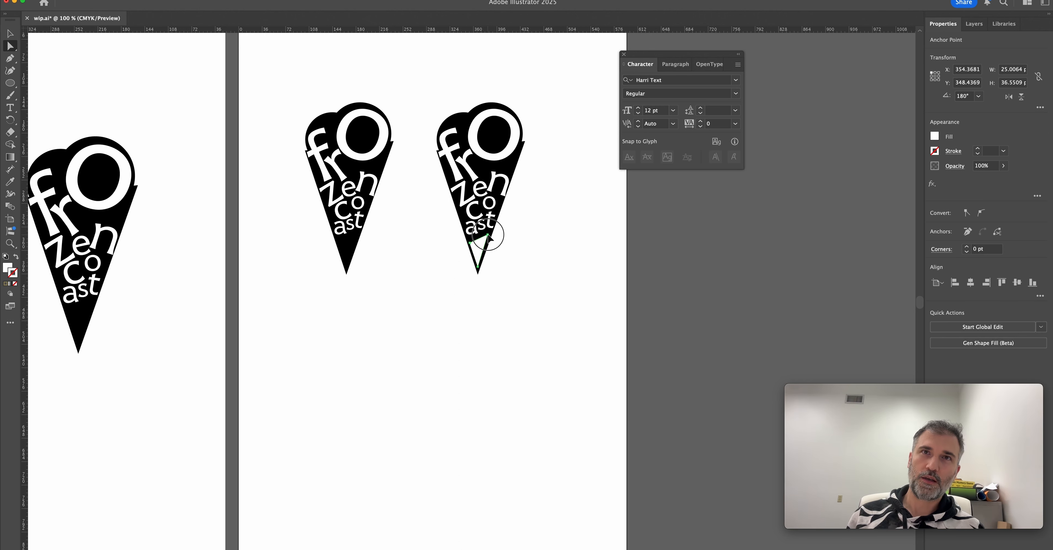
key(v)
click(545, 263)
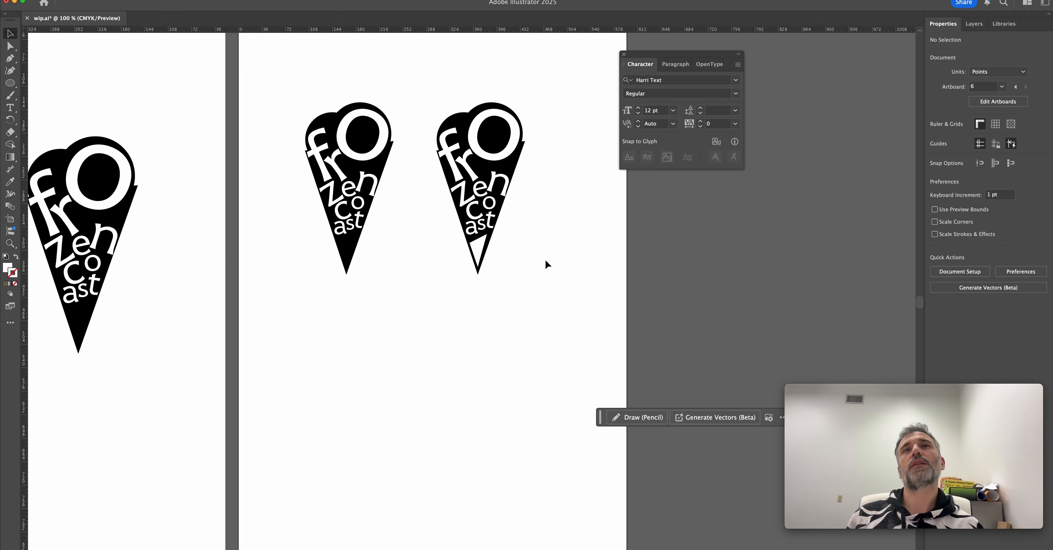
Delete the white-tipped cone variant and enlarge and reposition the remaining cone on its artboard.
scroll(545, 261, down, 1)
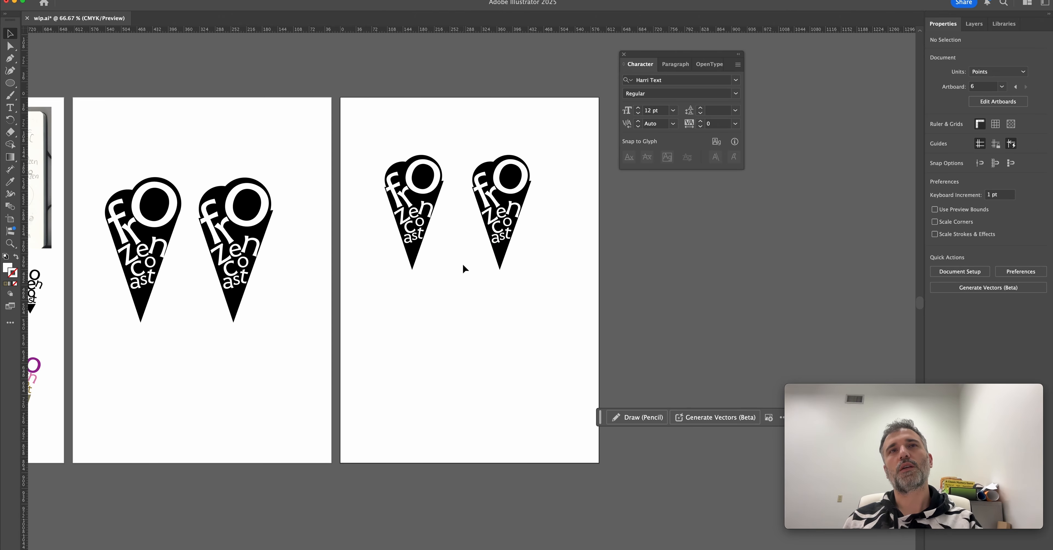
drag(463, 137, 587, 307)
key(Delete)
drag(376, 143, 473, 301)
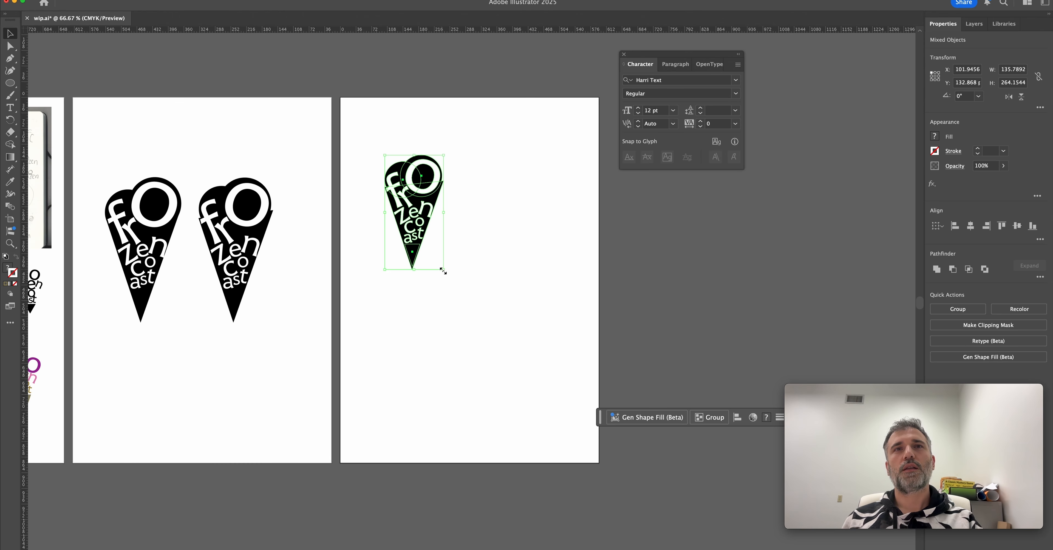
drag(426, 254, 466, 279)
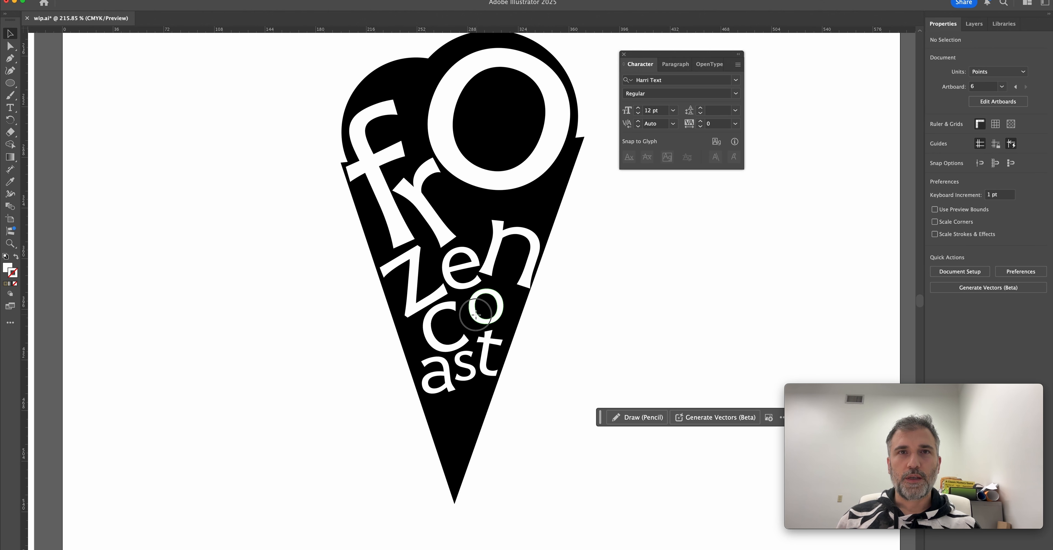
Adjust the small "o" of "coast", and shrink the cone into the upper part of the artboard.
drag(476, 316, 492, 323)
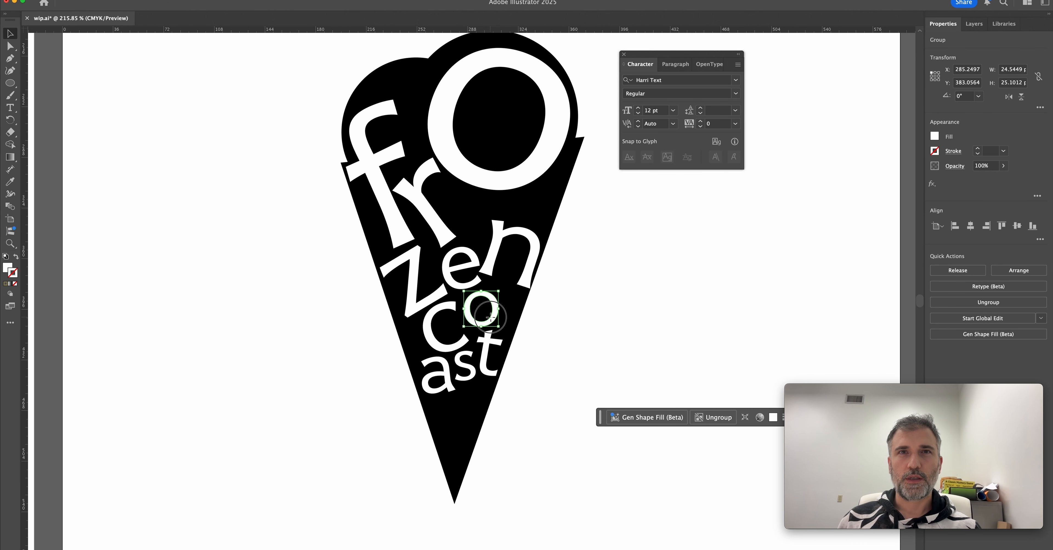
key(super+shift+a)
scroll(491, 317, down, 1)
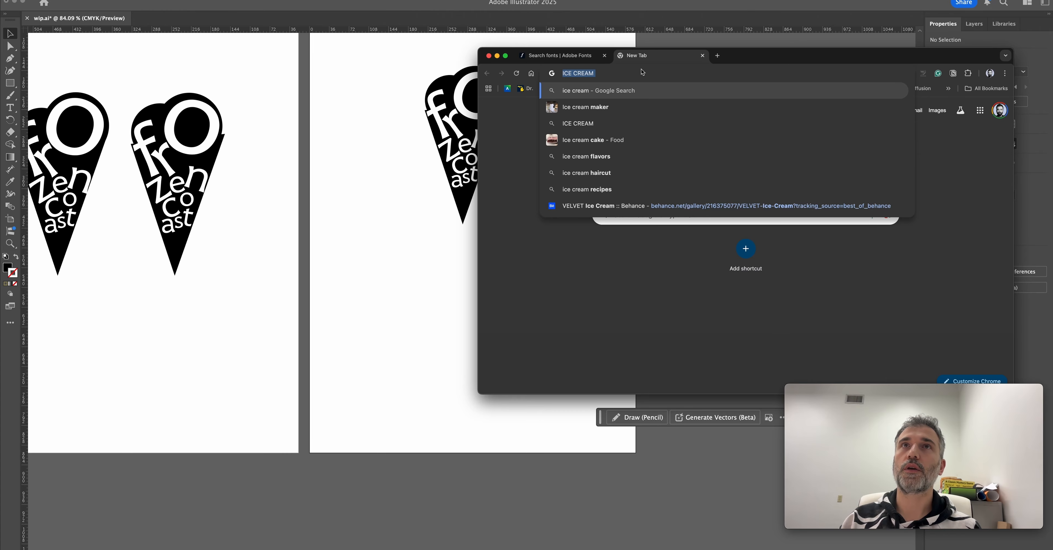
In the web browser, search Google for "ICE CREAM CUP" and copy the GMZ photo of white paper cups.
text(ICE CREAM CUP)
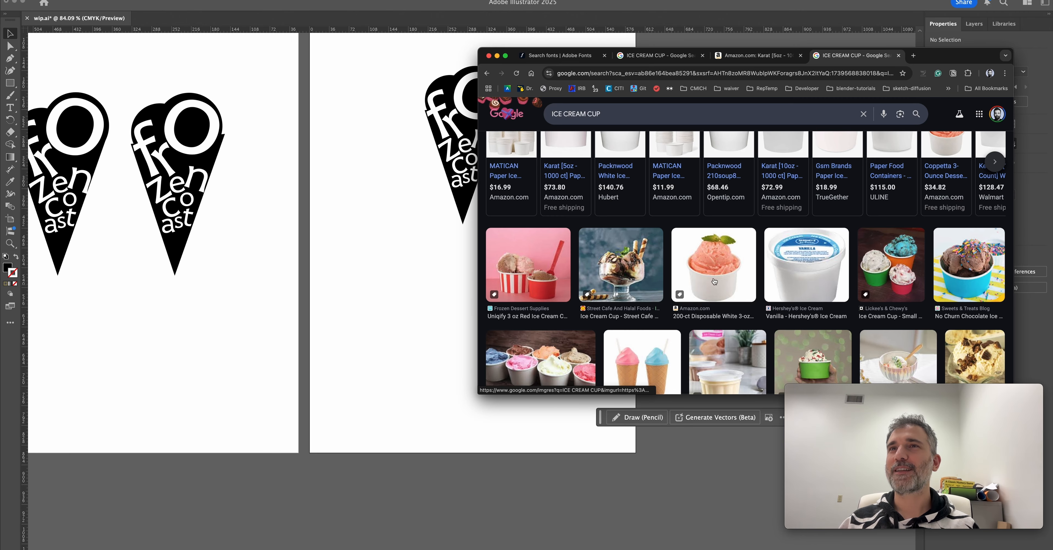
scroll(720, 286, down, 2)
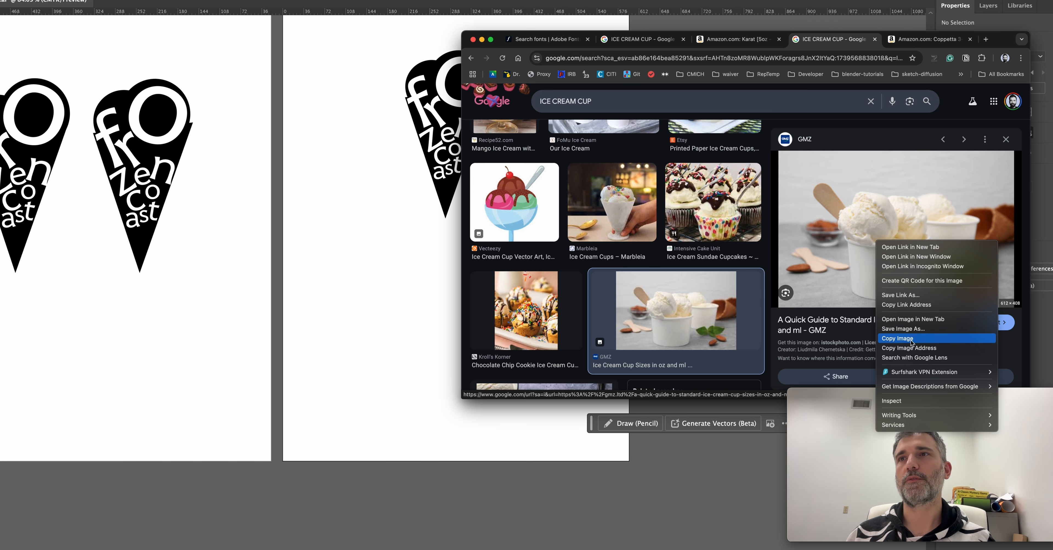
click(891, 338)
Back in Illustrator, paste the cup photo below the cone and place a small grouped logo copy on the front cup.
click(417, 277)
key(super+v)
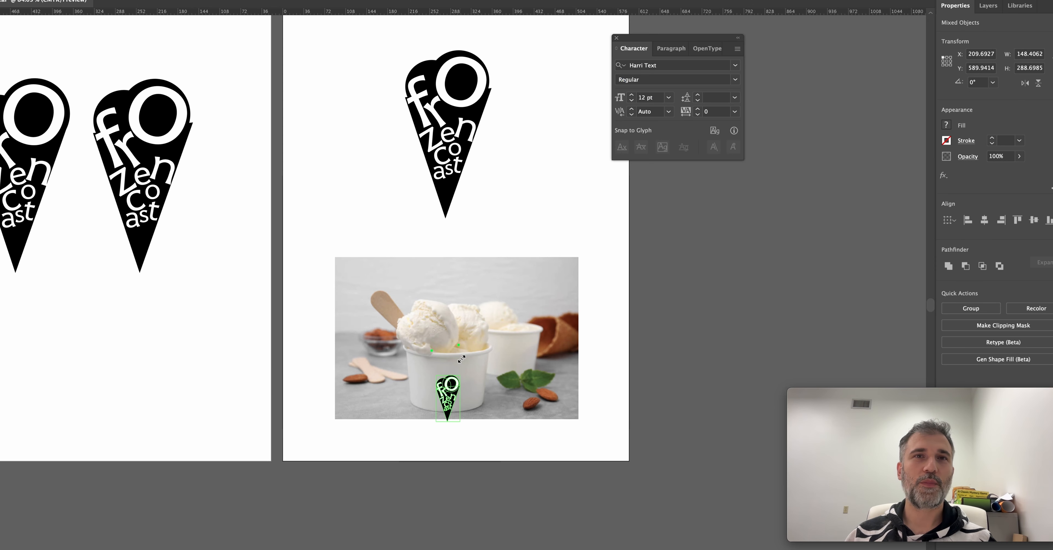
click(458, 405)
drag(468, 409, 464, 370)
key(super+g)
drag(399, 367, 463, 364)
Change the blending mode of the logo on the cup and scale it down slightly to fit.
click(967, 156)
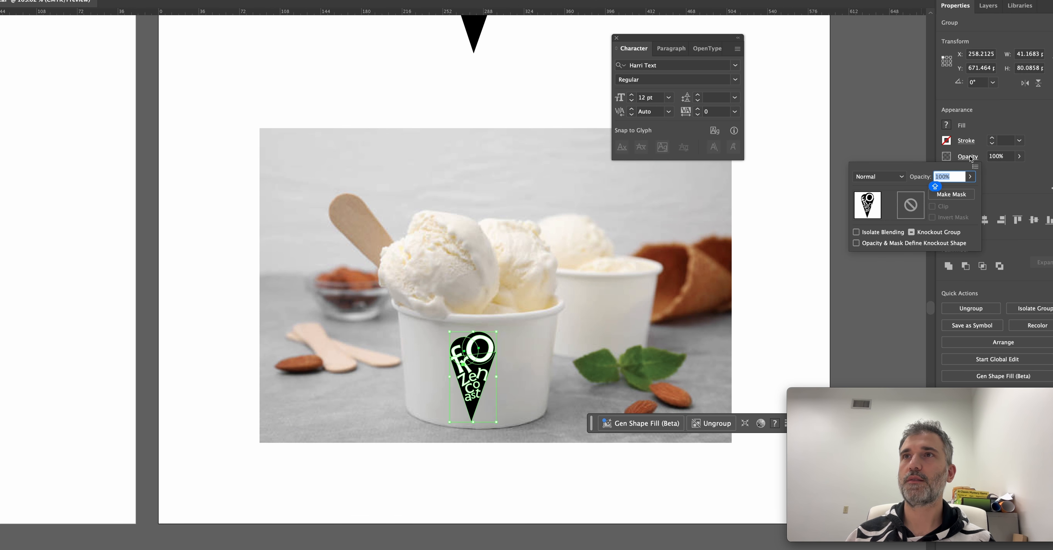
click(883, 176)
click(882, 215)
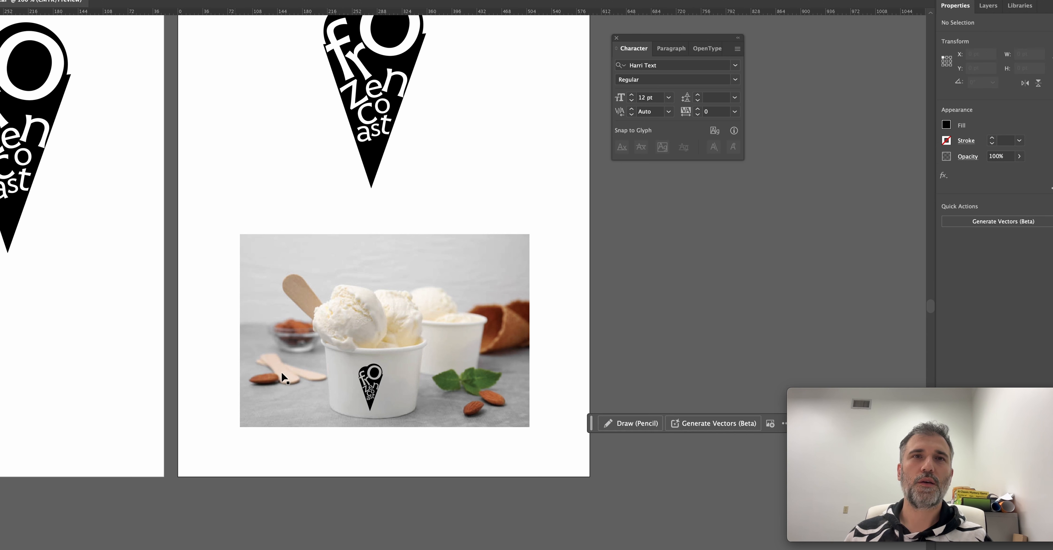
click(202, 220)
Delete the cup photo mockup together with its small logo.
drag(302, 257, 320, 396)
scroll(227, 290, down, 2)
scroll(364, 349, up, 2)
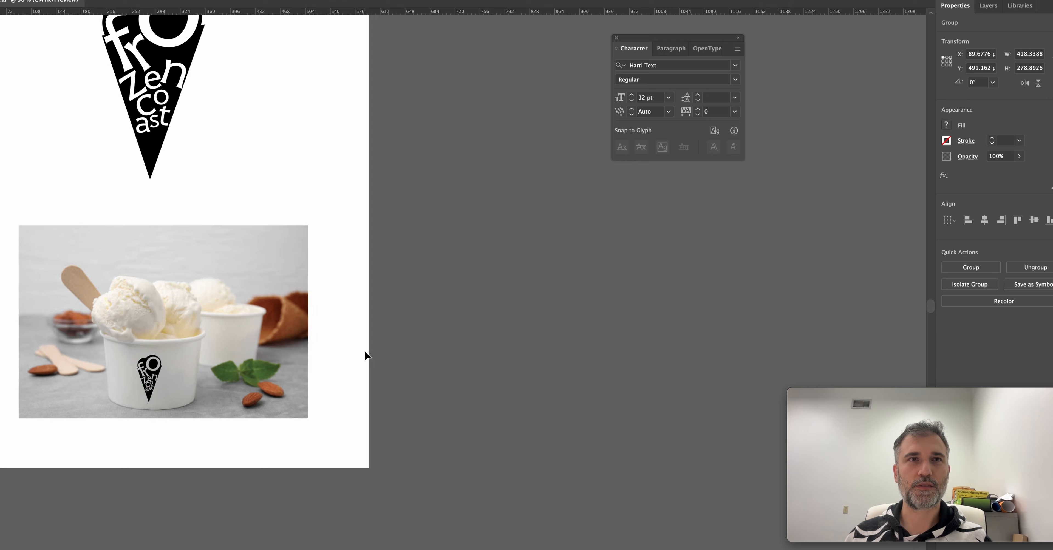
key(Delete)
Center the cone on its artboard and add another A4 artboard to its right.
scroll(348, 345, down, 2)
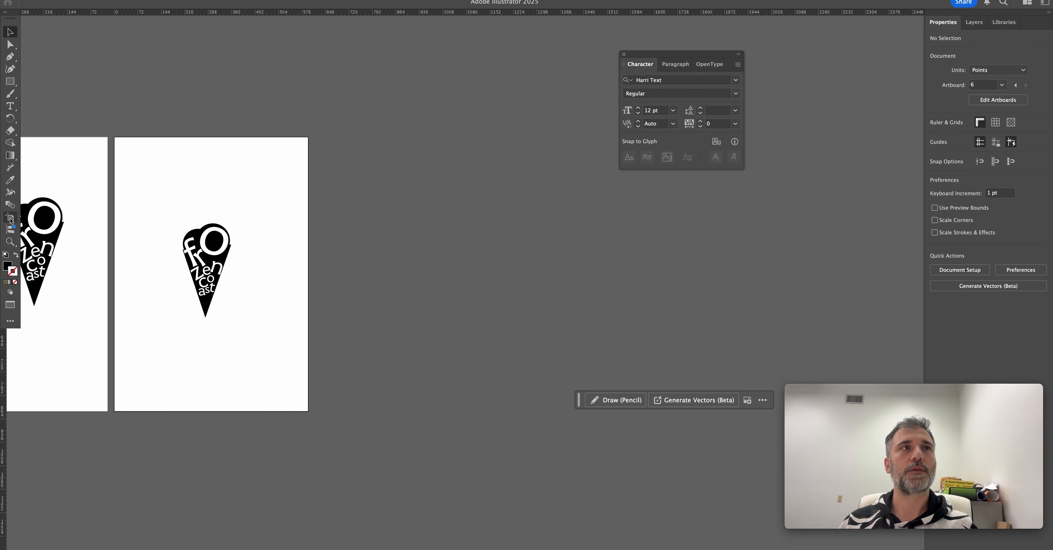
click(10, 220)
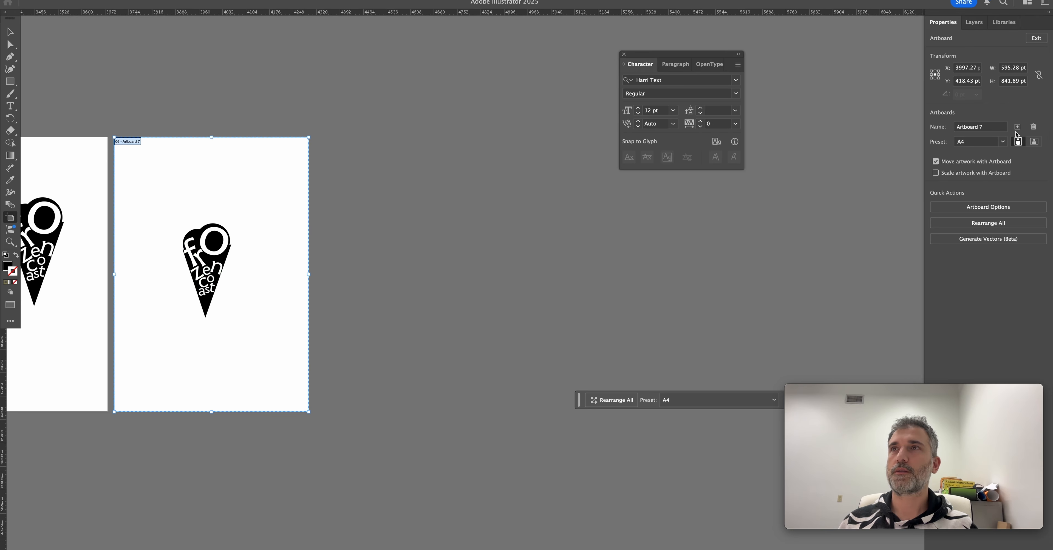
click(1019, 127)
key(z)
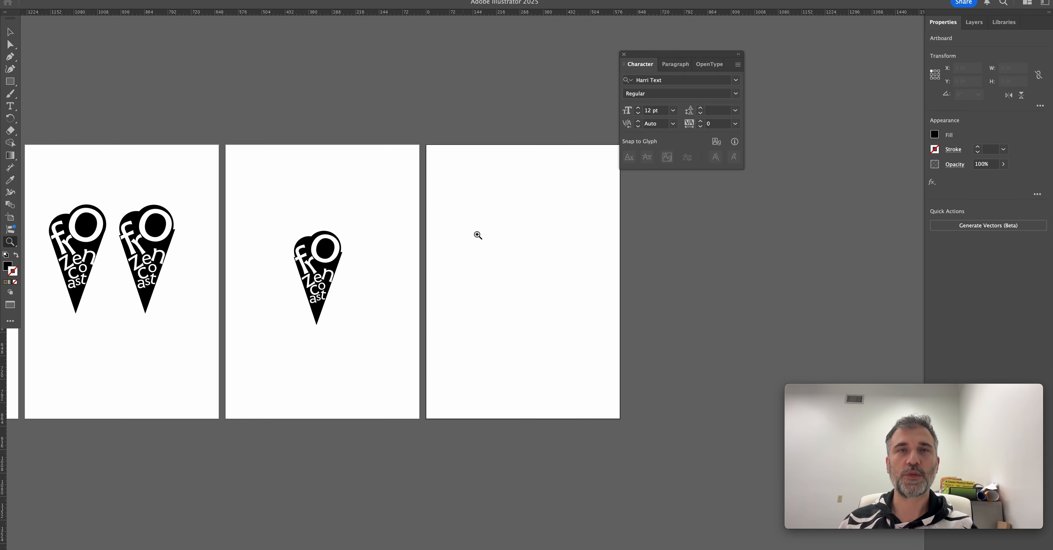
Paste the cup photo mockup onto the new artboard and duplicate it below with an enlarged cone logo on the front cup.
click(482, 233)
drag(528, 248, 479, 233)
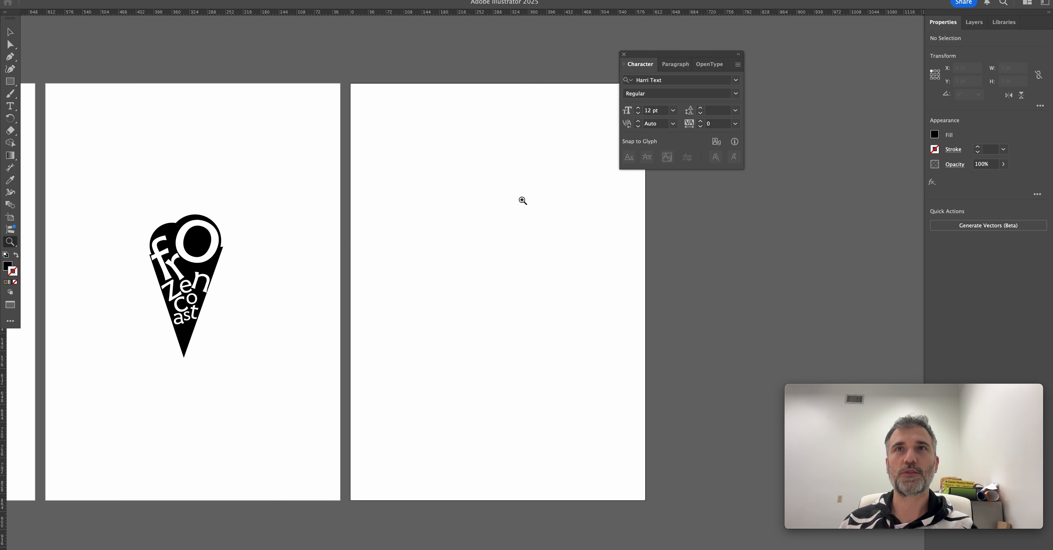
key(v)
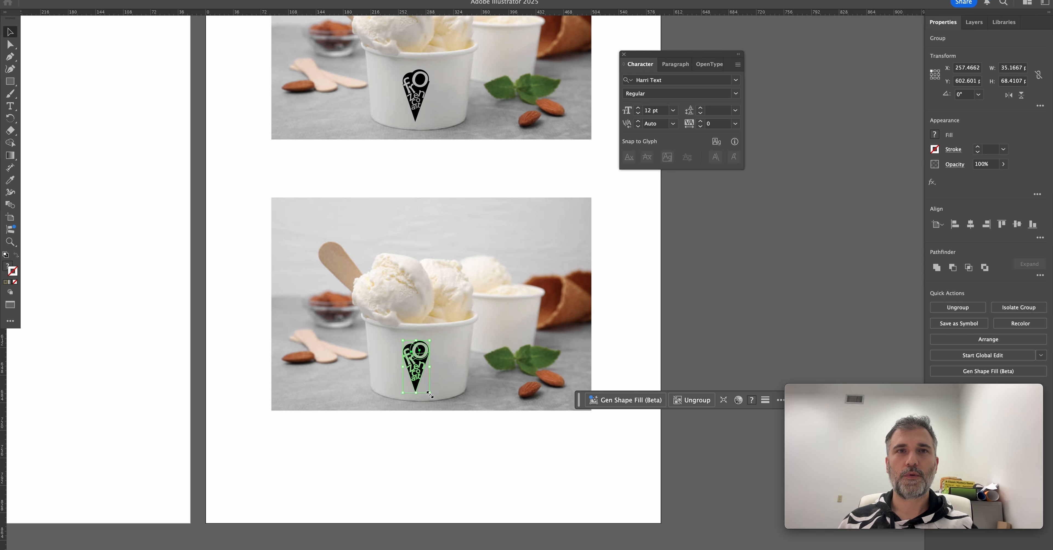
drag(425, 403, 479, 430)
drag(414, 344, 409, 370)
Draw a rectangle over the front cup of the lower photo and reshape its corners and edges to the cup's curved outline.
key(m)
drag(367, 324, 460, 402)
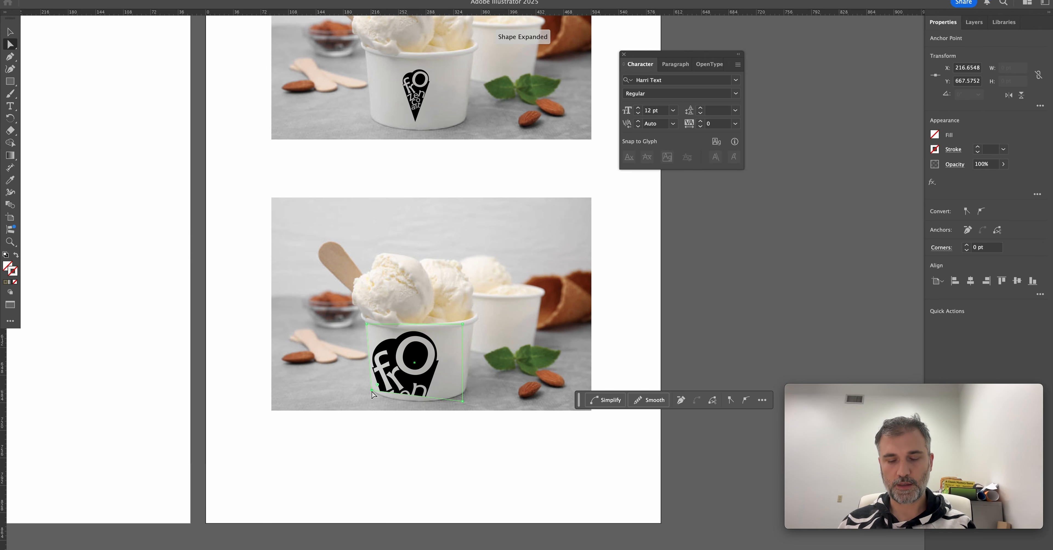
key(p)
key(shift+c)
drag(372, 390, 350, 375)
drag(462, 400, 457, 411)
click(462, 402)
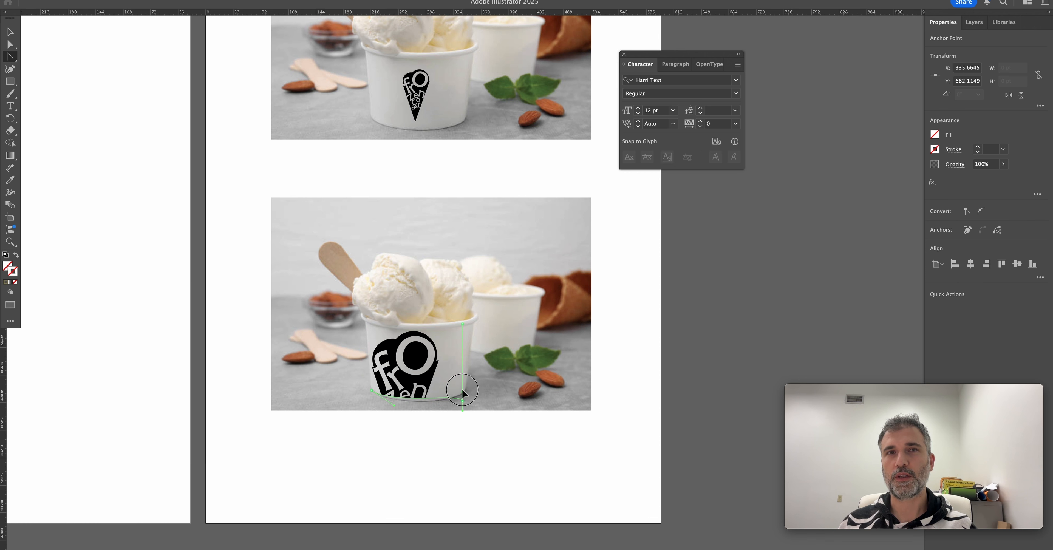
Clip the logo to the cup-shaped path and enlarge it inside the mask to about 148 pt wide.
key(v)
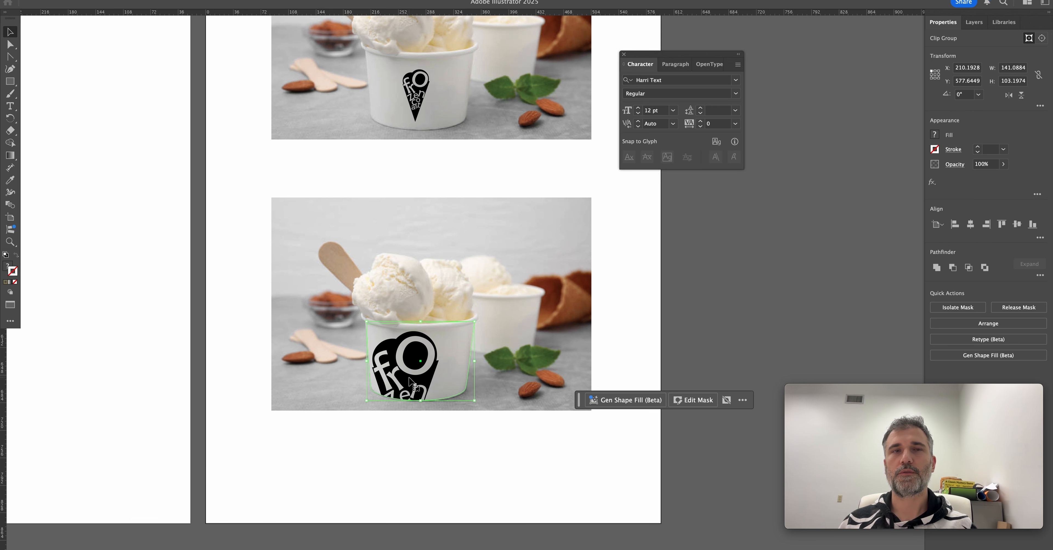
double_click(429, 375)
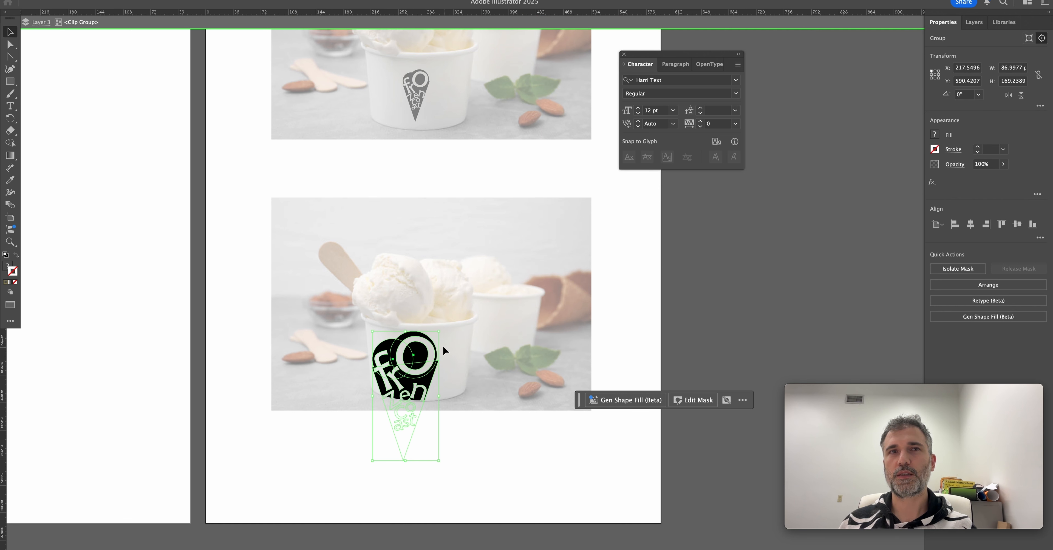
drag(429, 372, 468, 395)
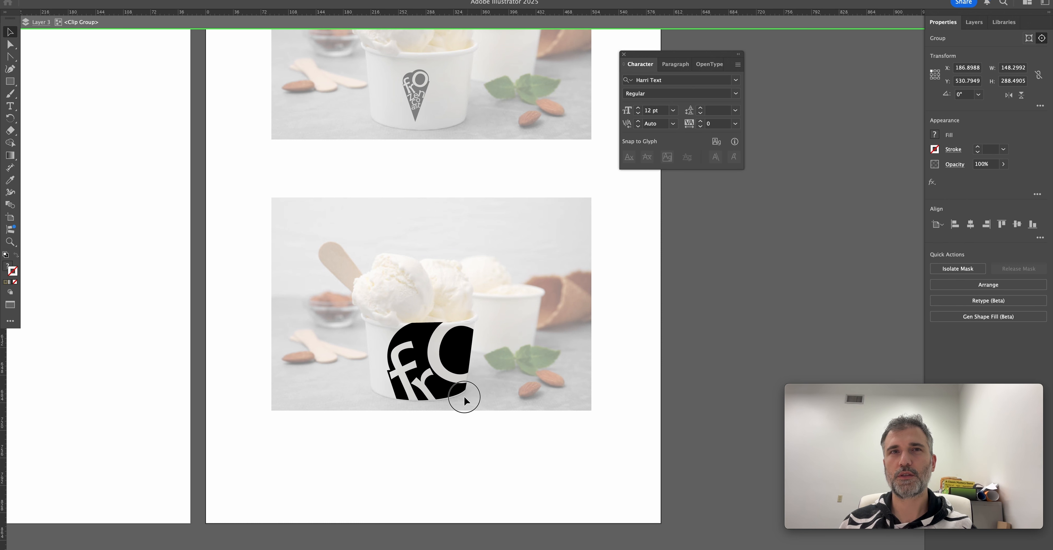
key(Escape)
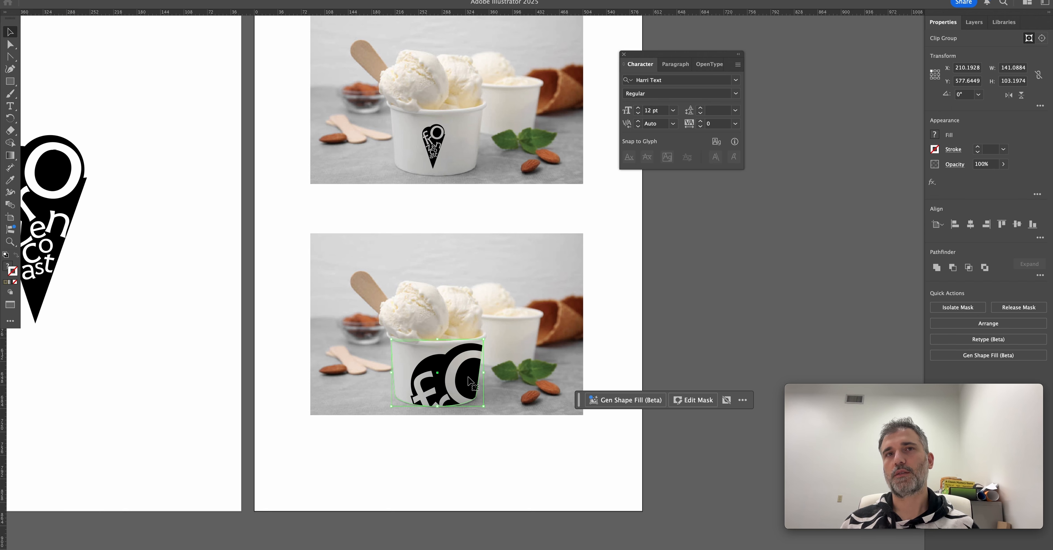
double_click(469, 381)
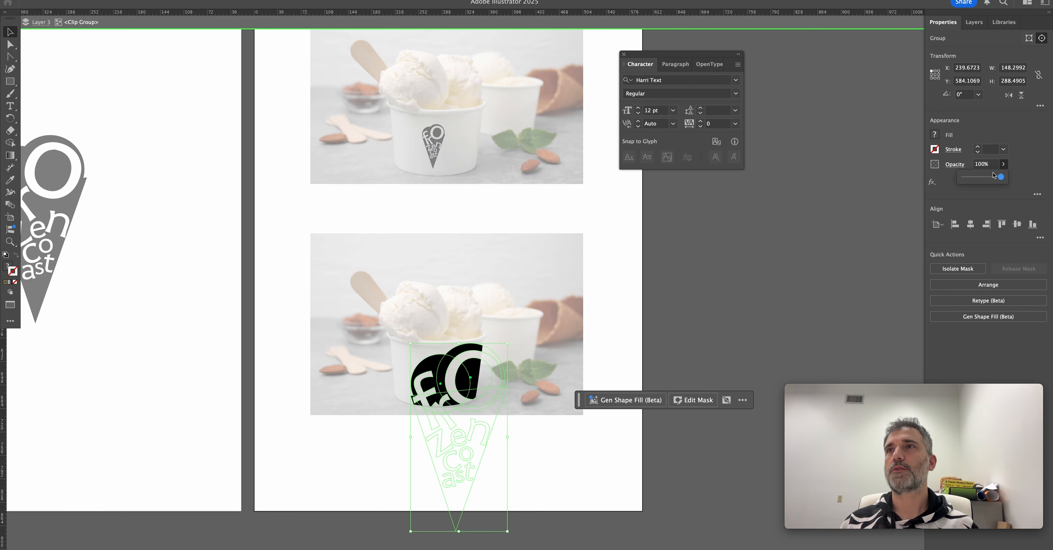
Lower the clipped logo's opacity to 73% and fit the mask's anchor points to the sides and rim of the cup.
click(262, 336)
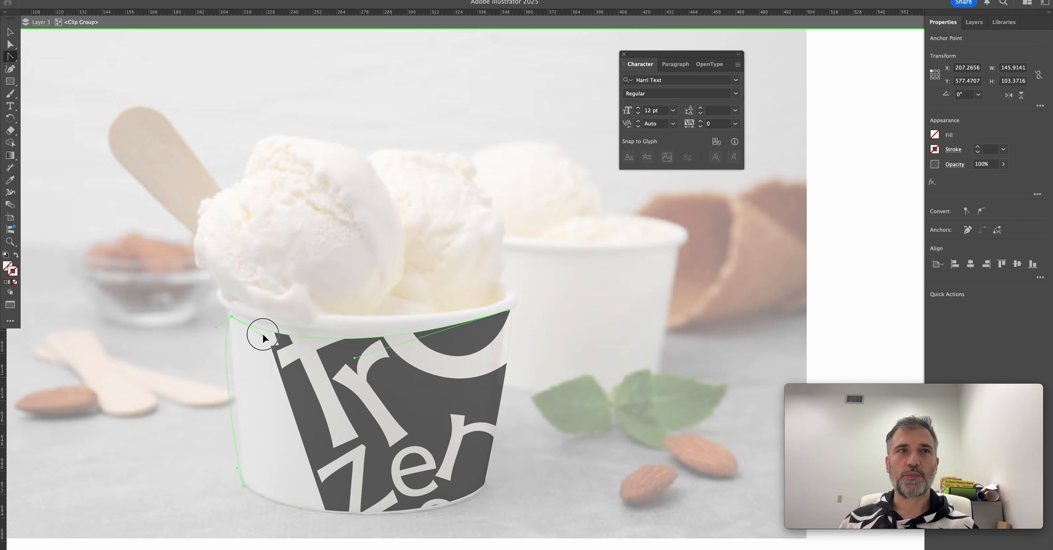
drag(262, 335, 227, 310)
key(a)
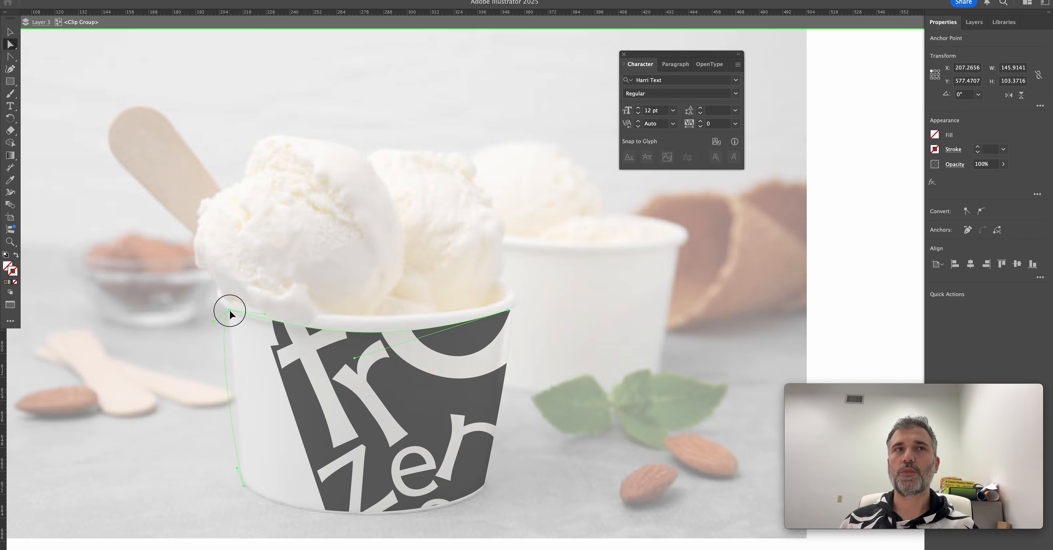
click(228, 322)
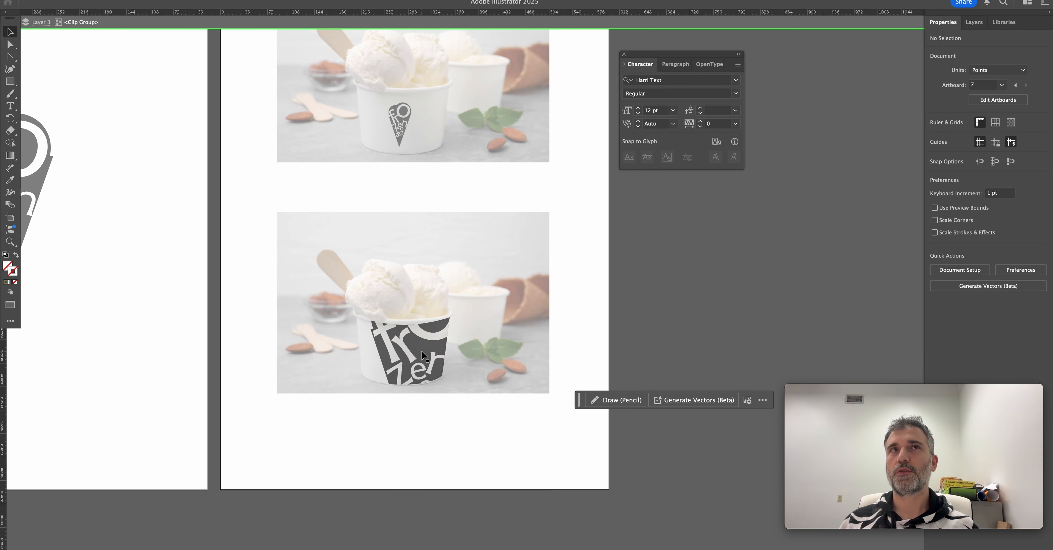
click(425, 359)
mouse_move(425, 359)
mouse_down()
mouse_move(408, 366)
mouse_move(415, 353)
mouse_up()
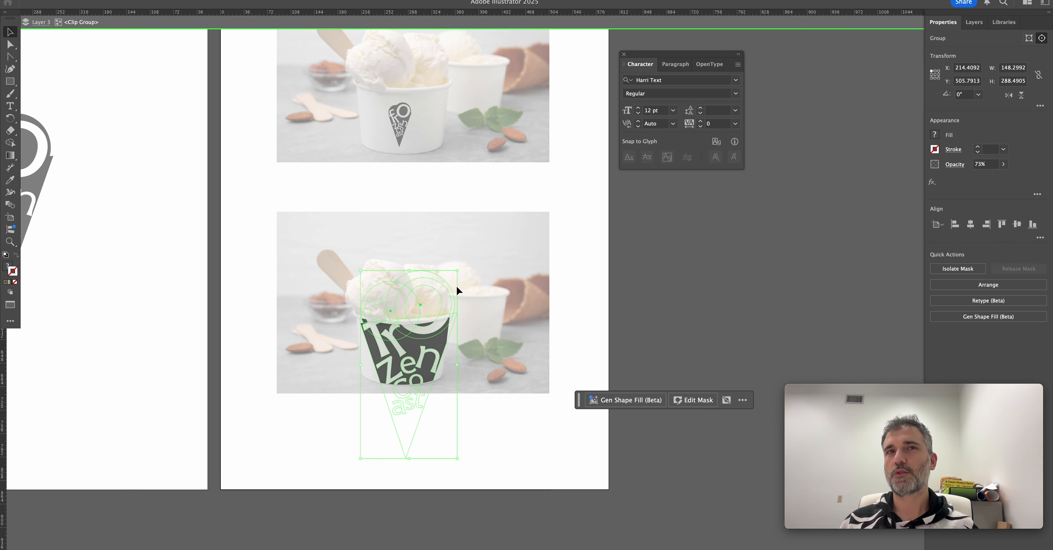
Scale the clipped logo down to about 37 pt wide and repeat it in a row across the cup.
drag(458, 272, 437, 310)
drag(421, 361, 341, 365)
scroll(415, 350, up, 2)
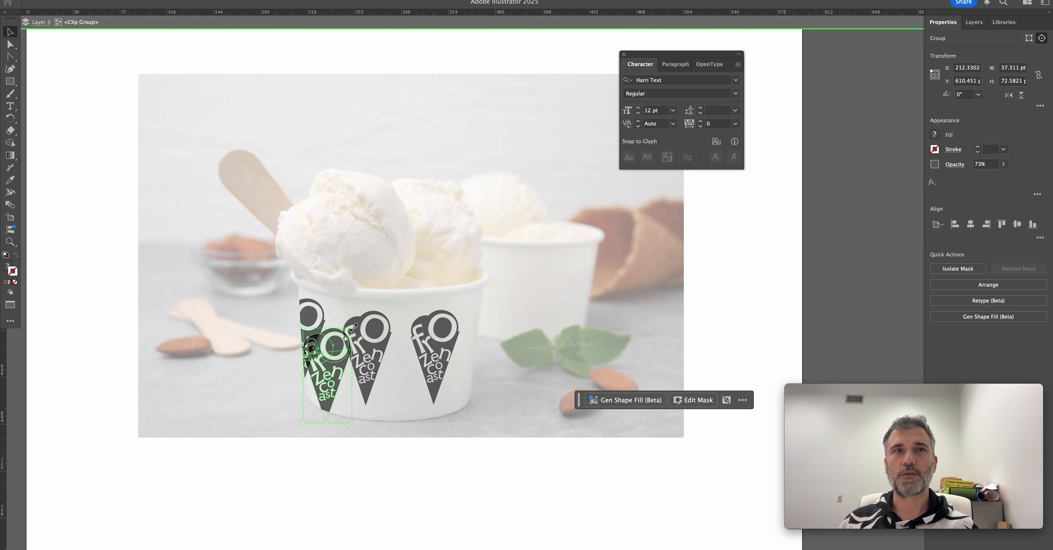
Fill the gaps between the upright cones with upside-down logo copies, and leave the clipping group's isolation.
drag(355, 325, 277, 418)
drag(331, 393, 406, 392)
drag(408, 393, 477, 389)
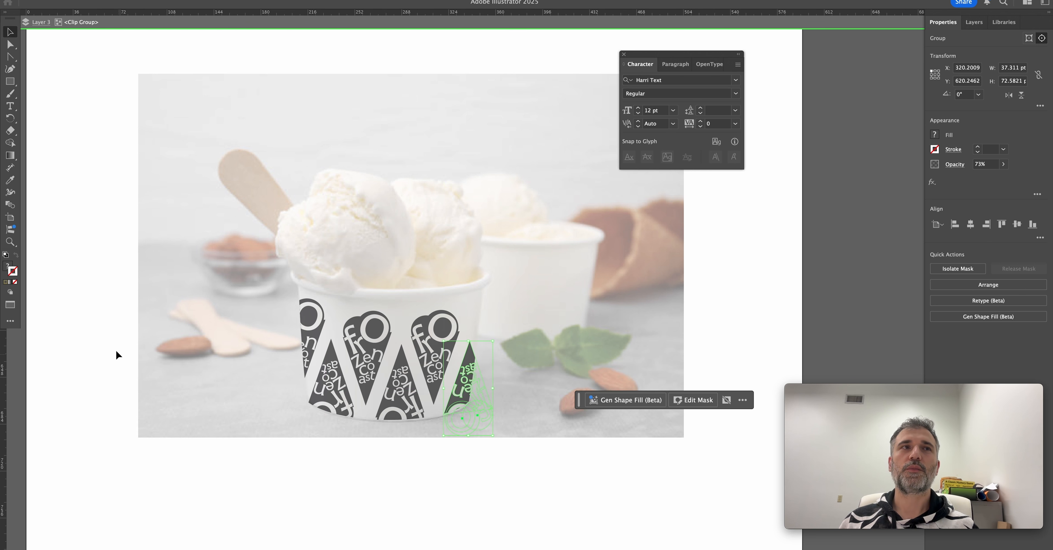
double_click(117, 352)
drag(336, 443, 307, 404)
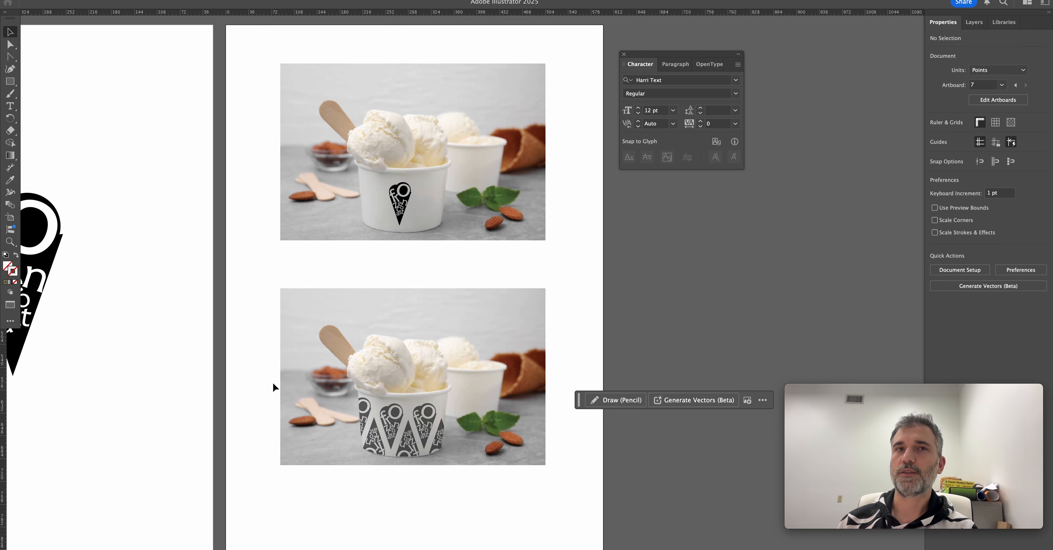
Round the tip of the cone logo on the upper cup by about 2.66 pt and compare both mockups.
mouse_move(397, 283)
mouse_down()
mouse_move(398, 267)
mouse_move(410, 289)
mouse_move(389, 278)
mouse_move(409, 275)
mouse_move(410, 261)
mouse_move(414, 280)
mouse_up()
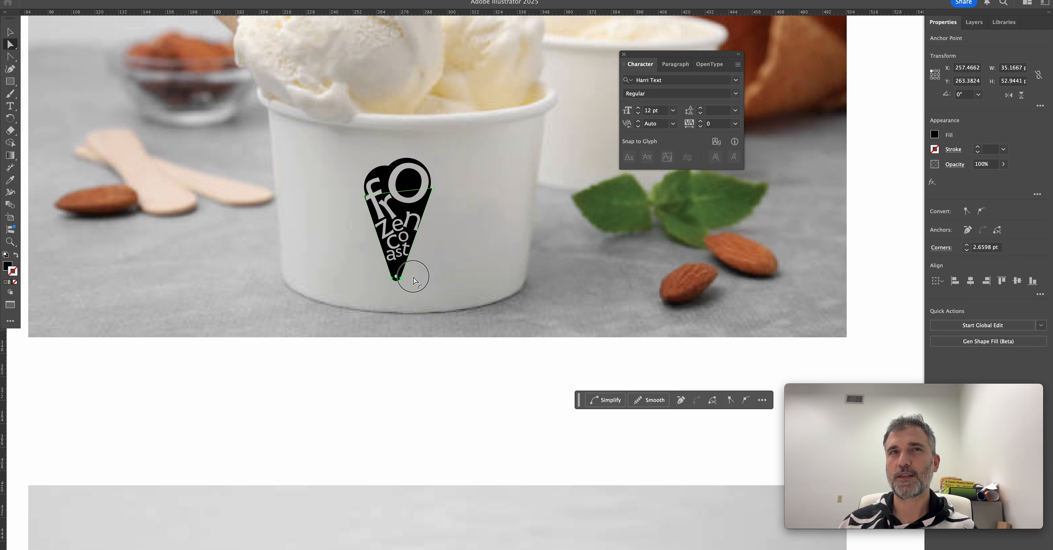
key(v)
click(436, 350)
scroll(436, 350, down, 3)
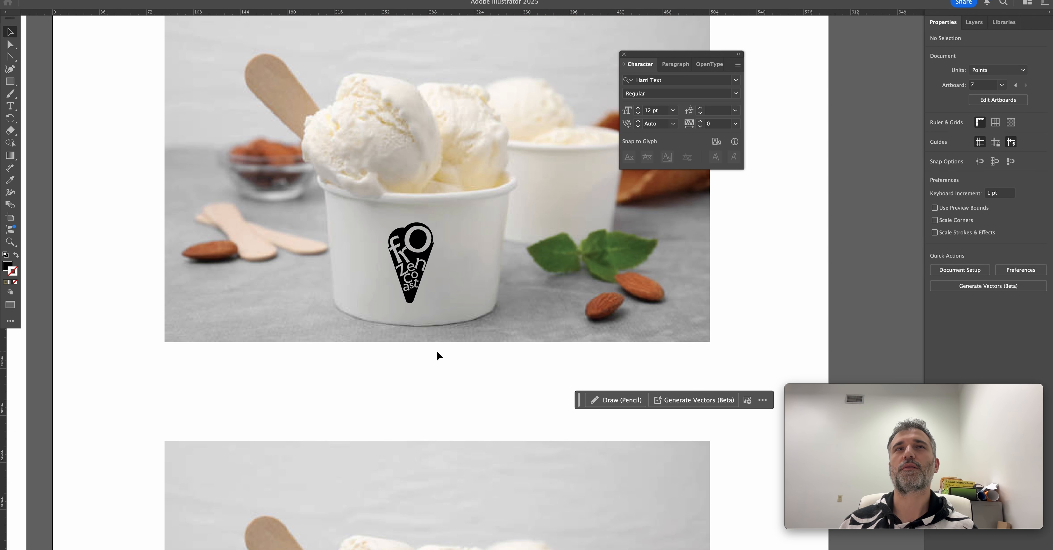
drag(434, 352, 383, 141)
scroll(418, 234, up, 2)
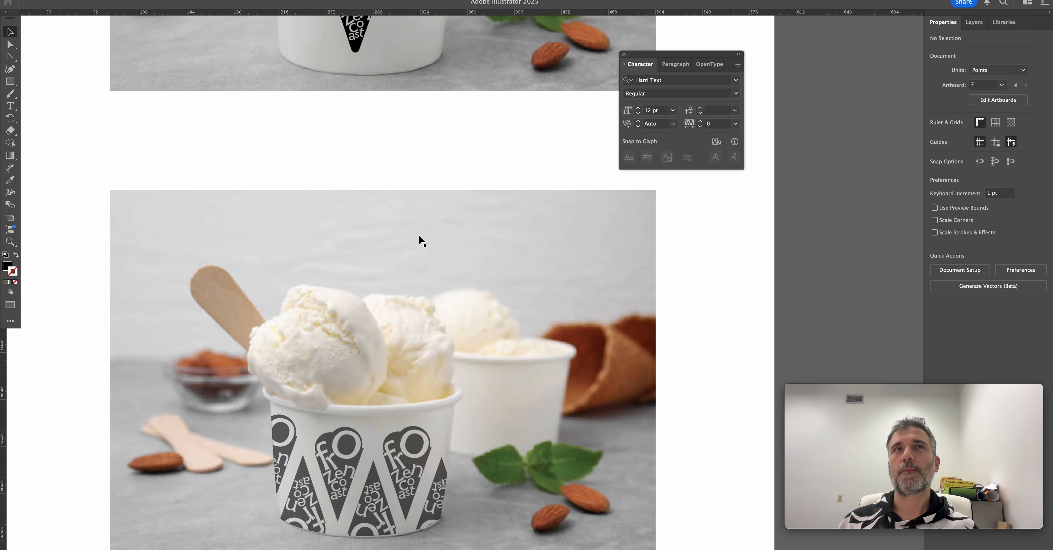
scroll(381, 215, down, 2)
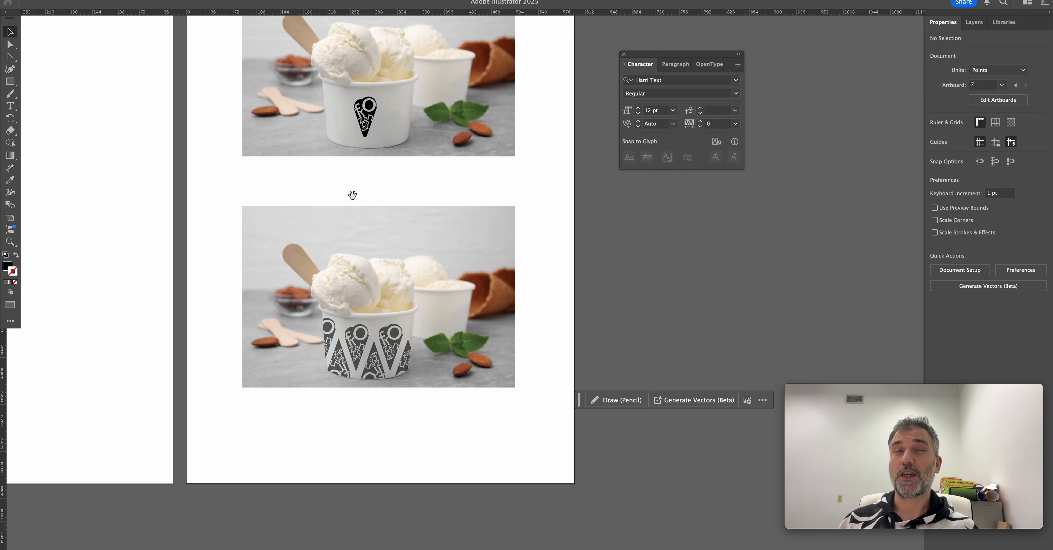
Round the pointed tip of the large cone on the single-logo artboard.
drag(355, 195, 592, 317)
key(a)
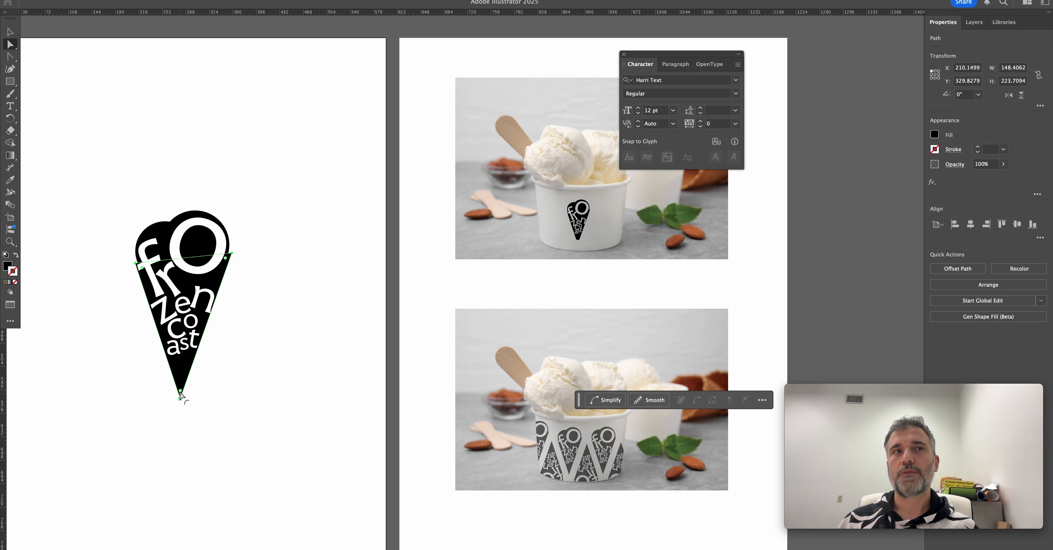
click(191, 372)
drag(190, 371, 188, 378)
click(251, 393)
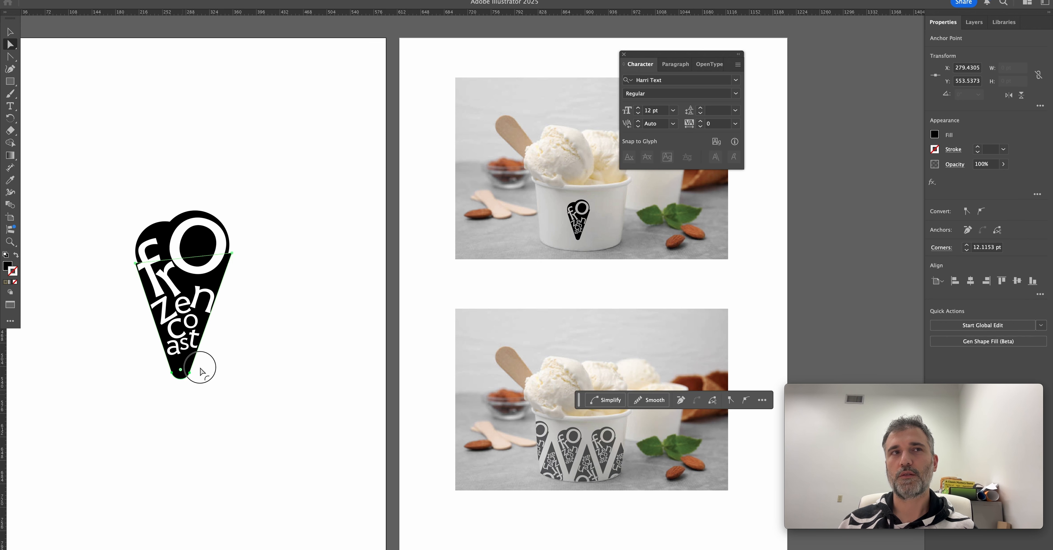
drag(200, 371, 227, 370)
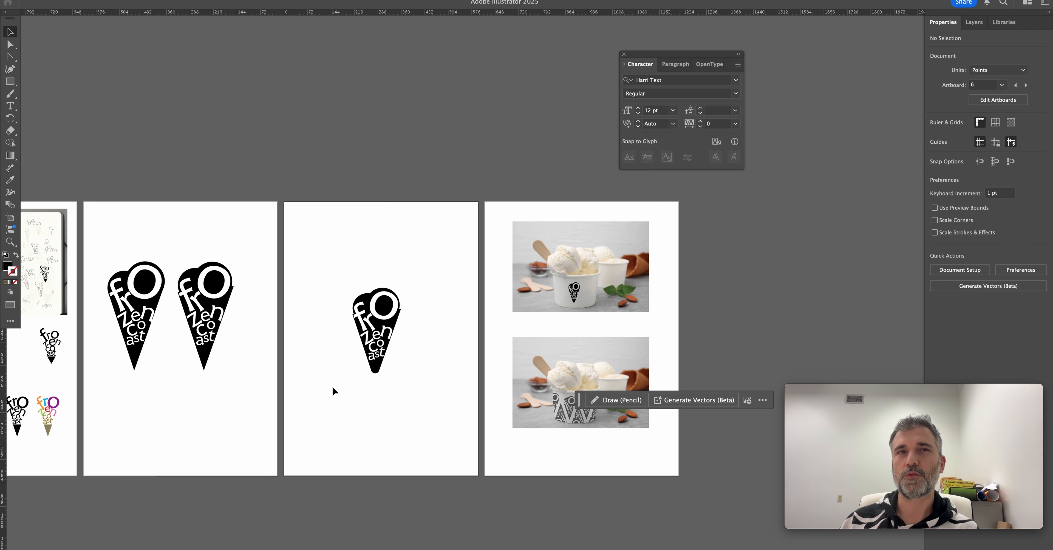
Enlarge the rounded cone to about 198 pt wide and keep a sharp-tipped copy below the two cones on the preceding artboard.
drag(327, 369, 411, 281)
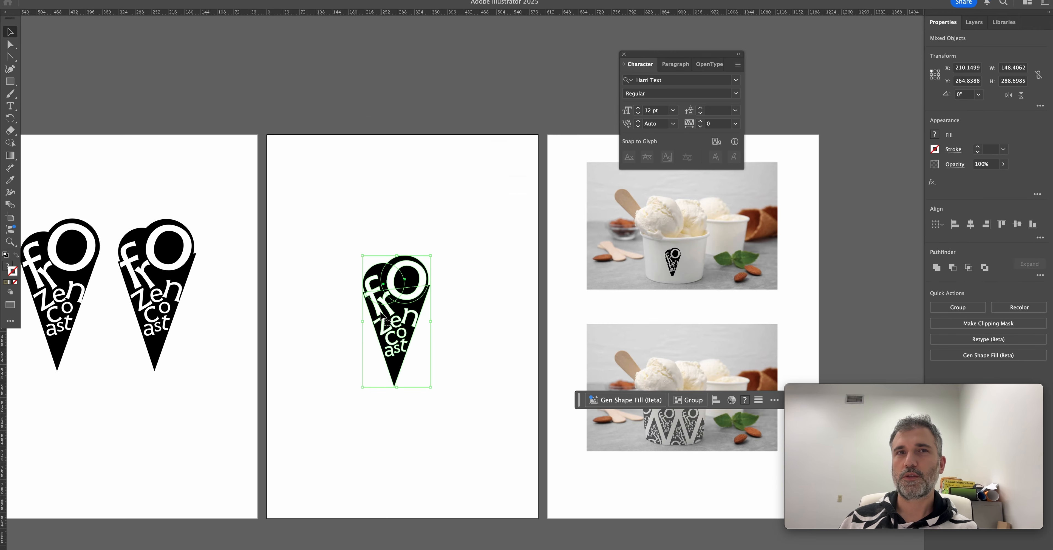
drag(391, 317, 457, 320)
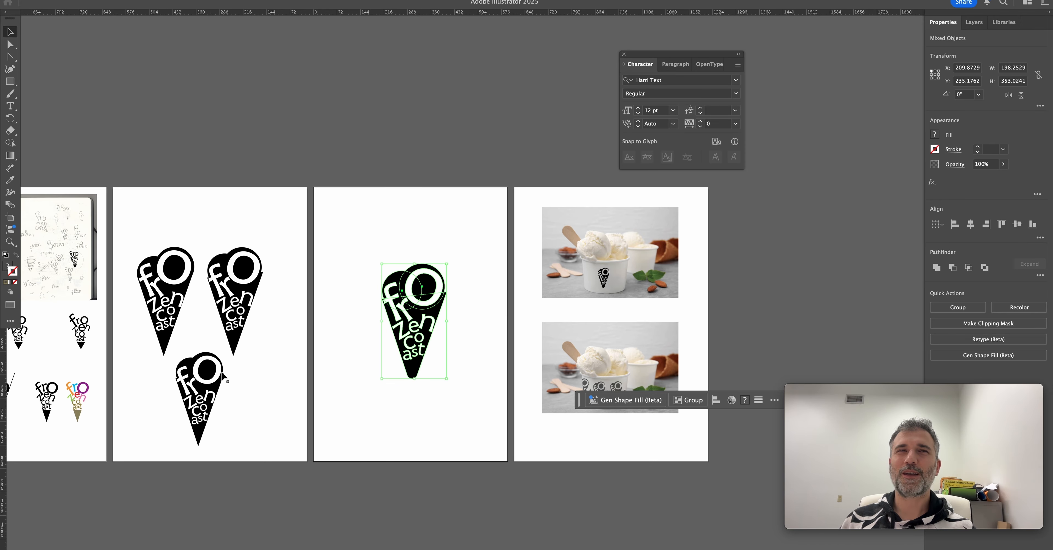
click(367, 381)
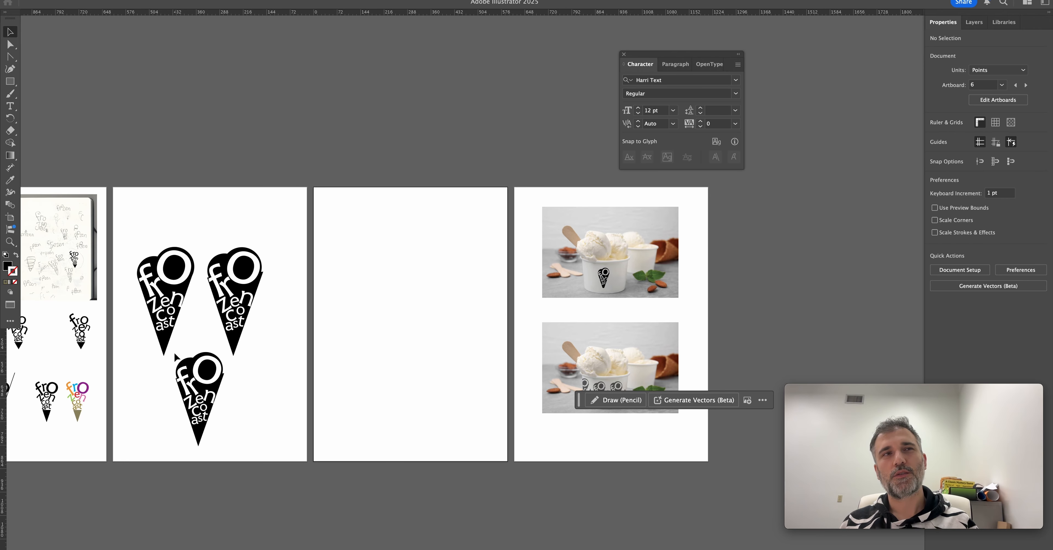
Replace the rounded cone on the single-logo artboard with the enlarged sharp-tipped version and place a copy on the mockup artboard.
drag(173, 352, 224, 443)
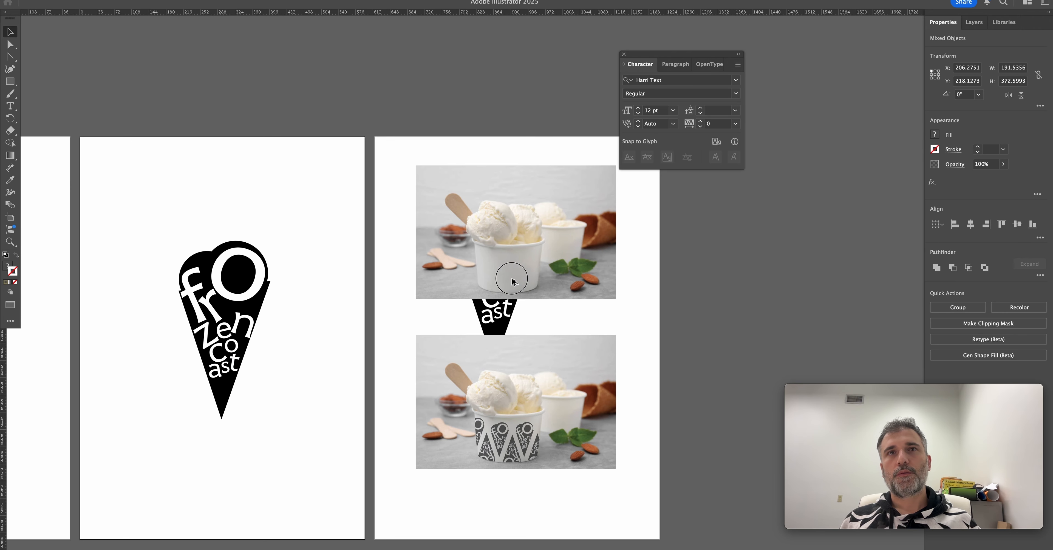
drag(502, 282, 511, 283)
right_click(523, 328)
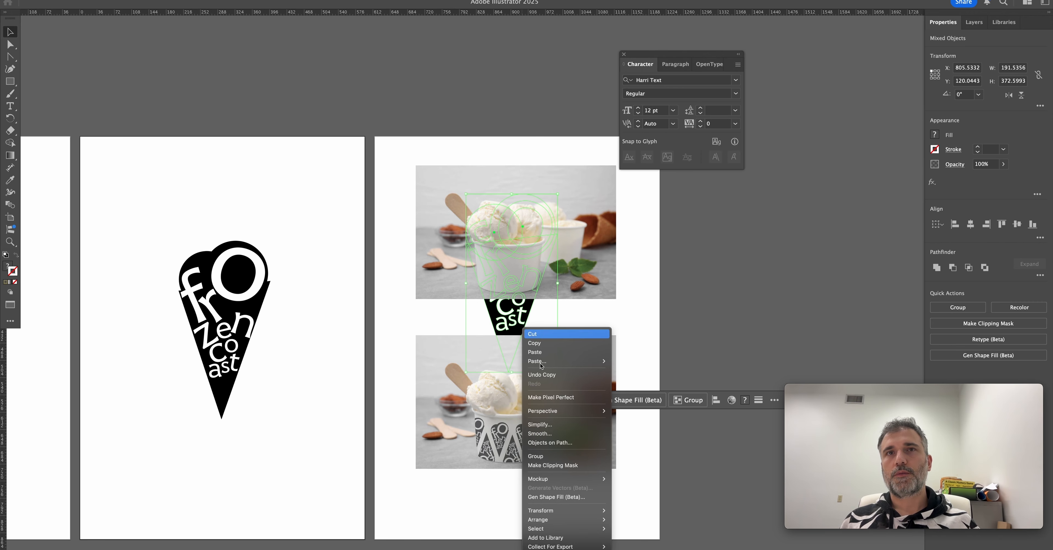
click(381, 235)
scroll(380, 235, down, 2)
scroll(412, 237, down, 2)
Bring the copied cone to the front, fit it on the upper cup at about 41 pt wide, and open its transparency settings.
right_click(513, 227)
mouse_move(539, 419)
click(623, 419)
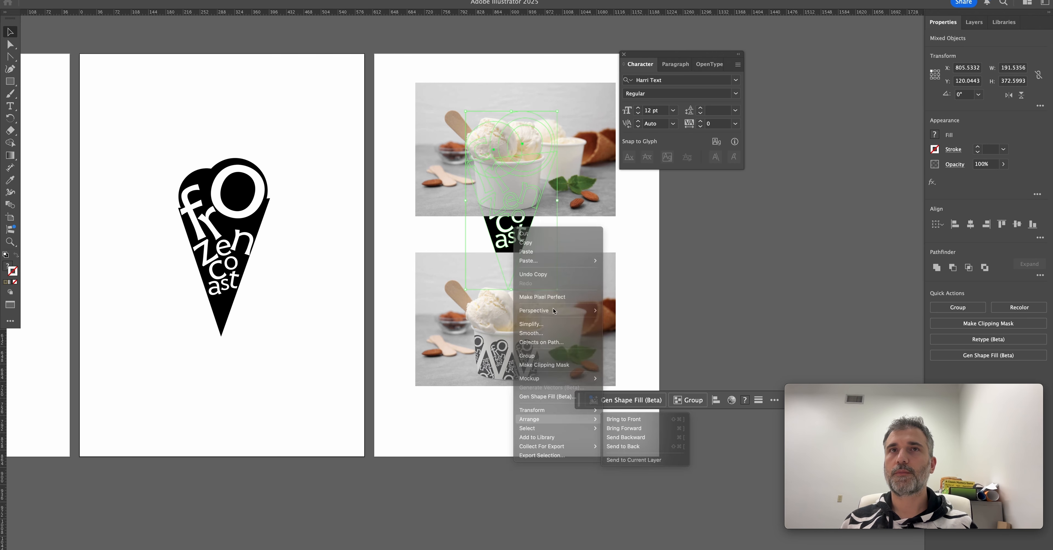
drag(557, 289, 523, 230)
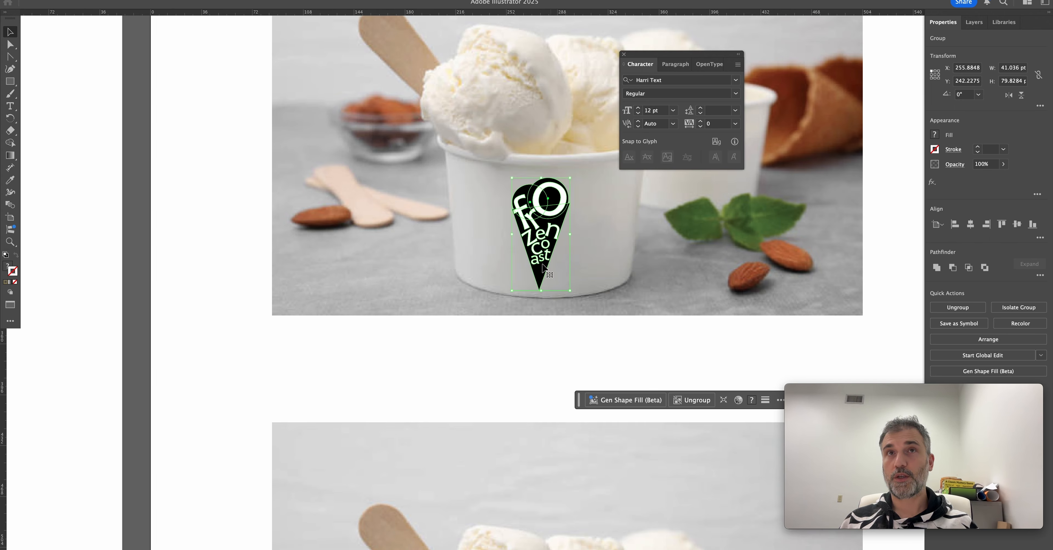
click(571, 338)
click(544, 215)
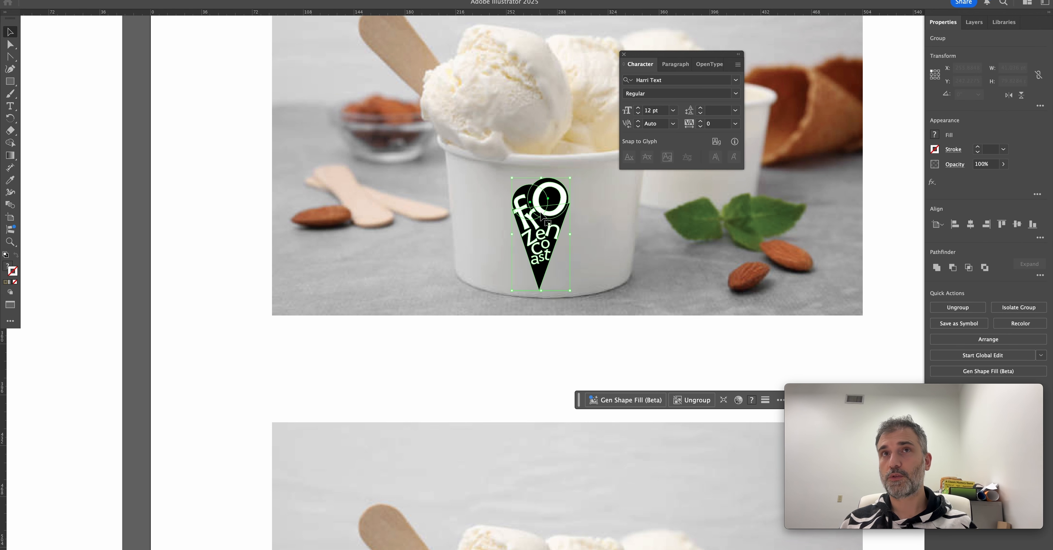
click(954, 165)
click(891, 187)
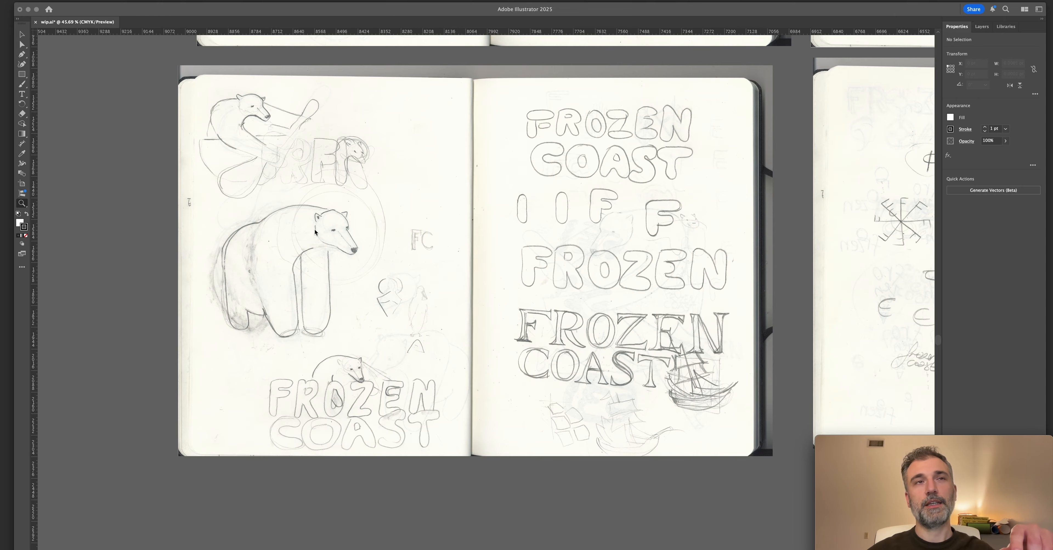
Review the scanned sketchbook pages for the polar bear drawings, FC monograms and Frozen Coast lettering ideas.
scroll(357, 240, right, 5)
scroll(357, 240, up, 2)
scroll(356, 241, up, 10)
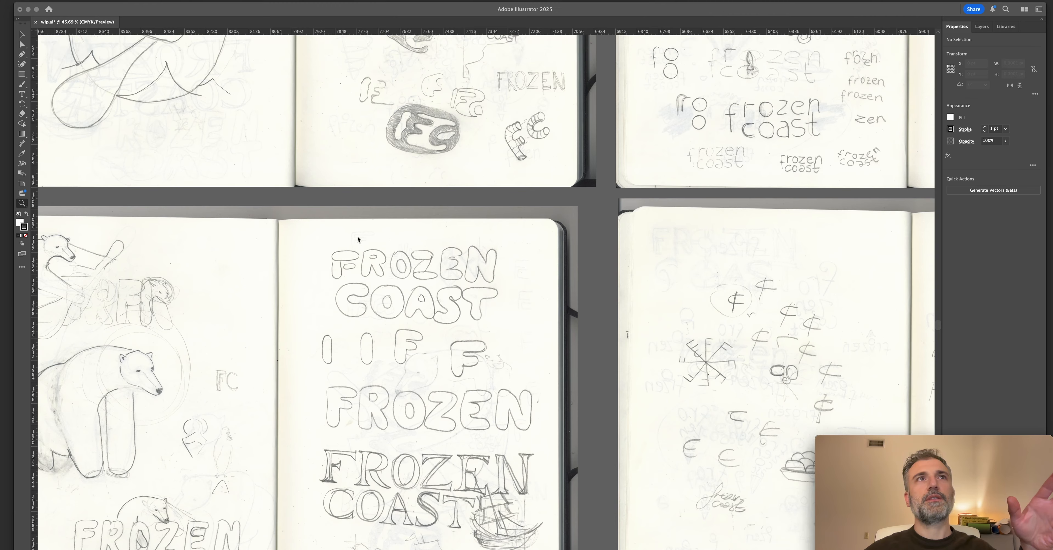
scroll(358, 236, up, 3)
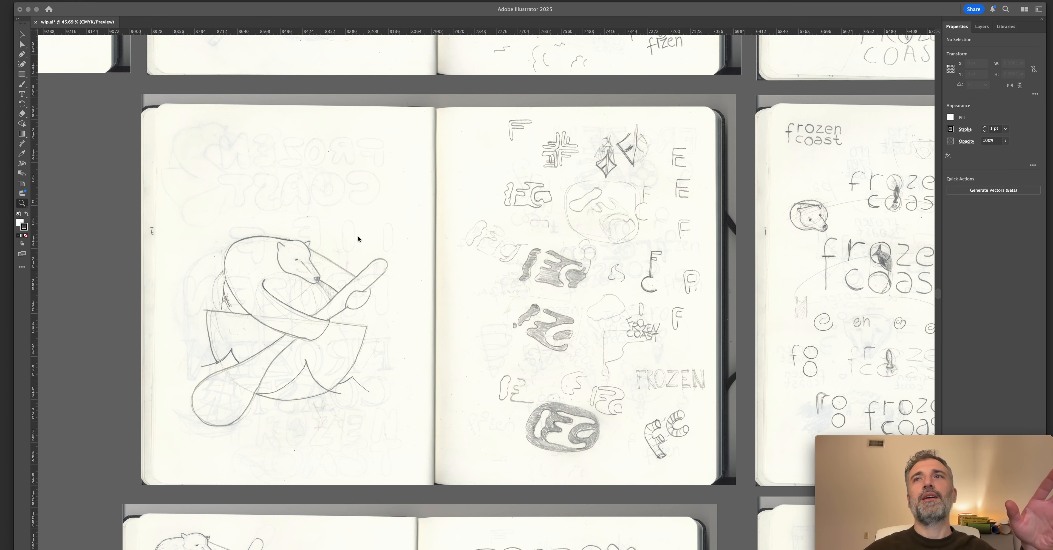
scroll(357, 236, right, 2)
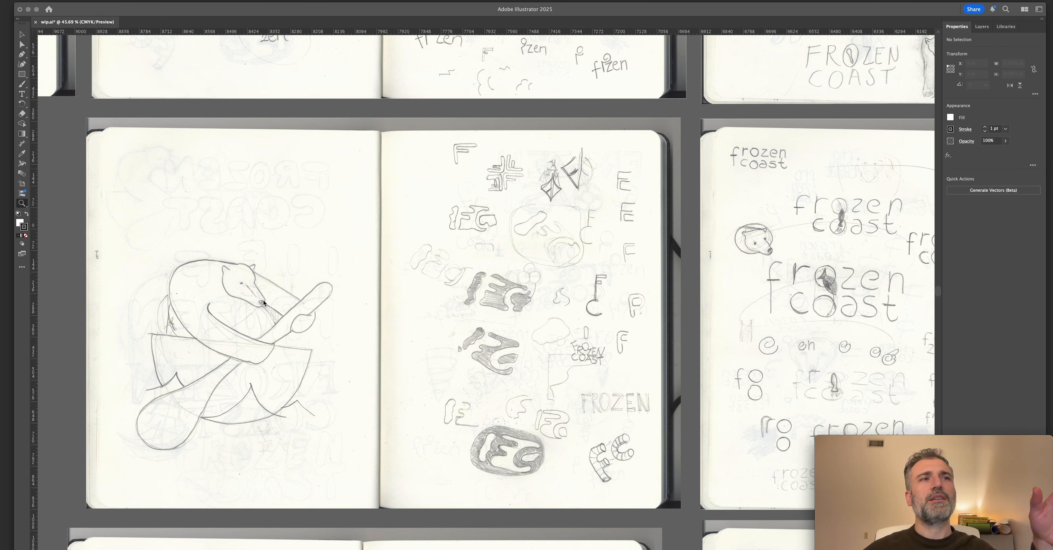
scroll(273, 292, left, 3)
scroll(273, 292, down, 1)
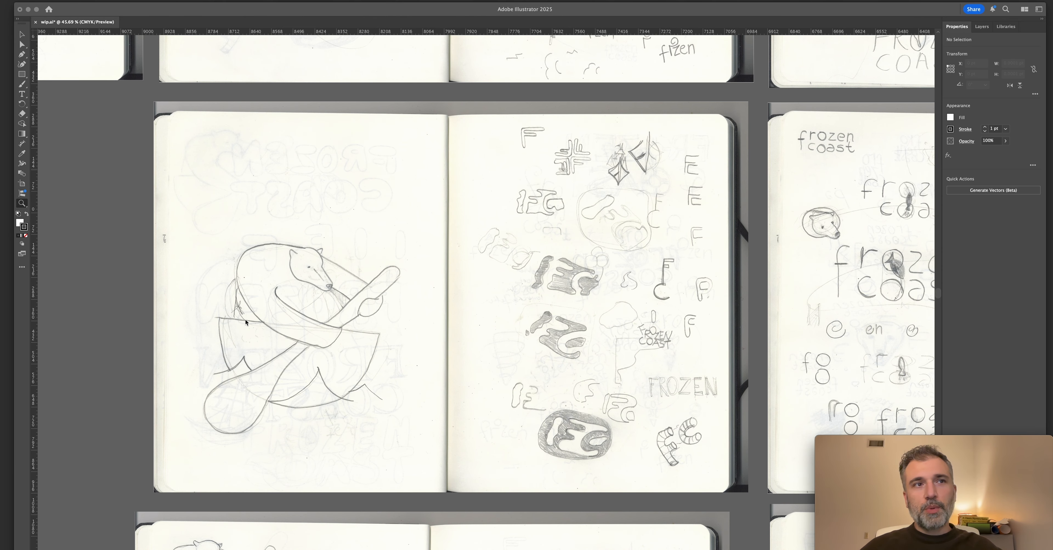
scroll(240, 326, left, 1)
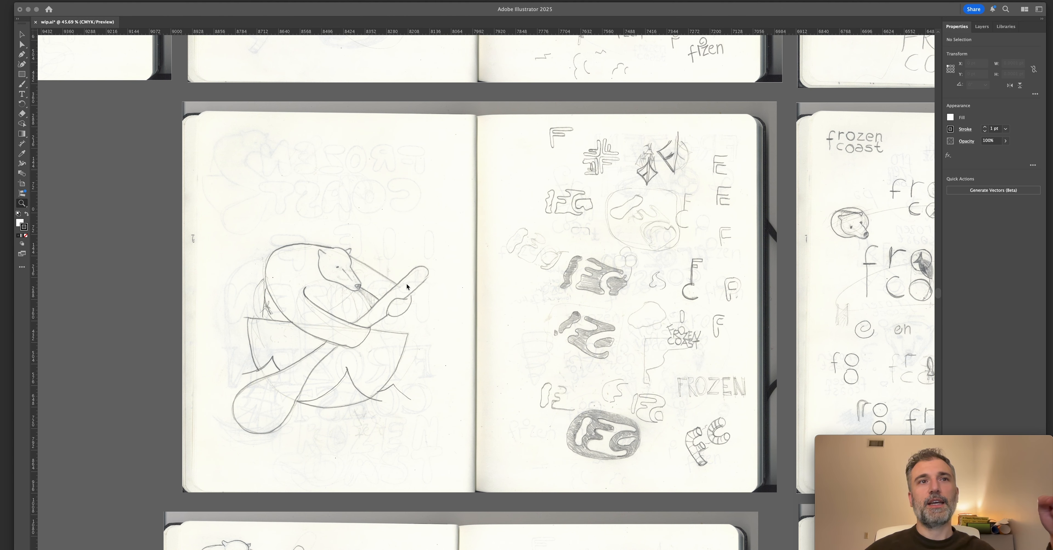
scroll(376, 371, up, 8)
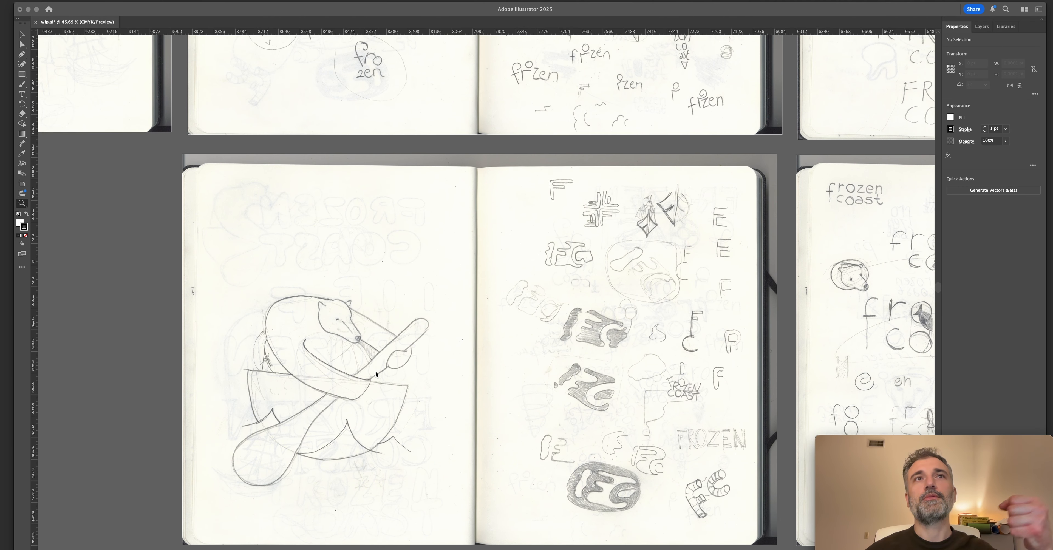
scroll(374, 363, up, 8)
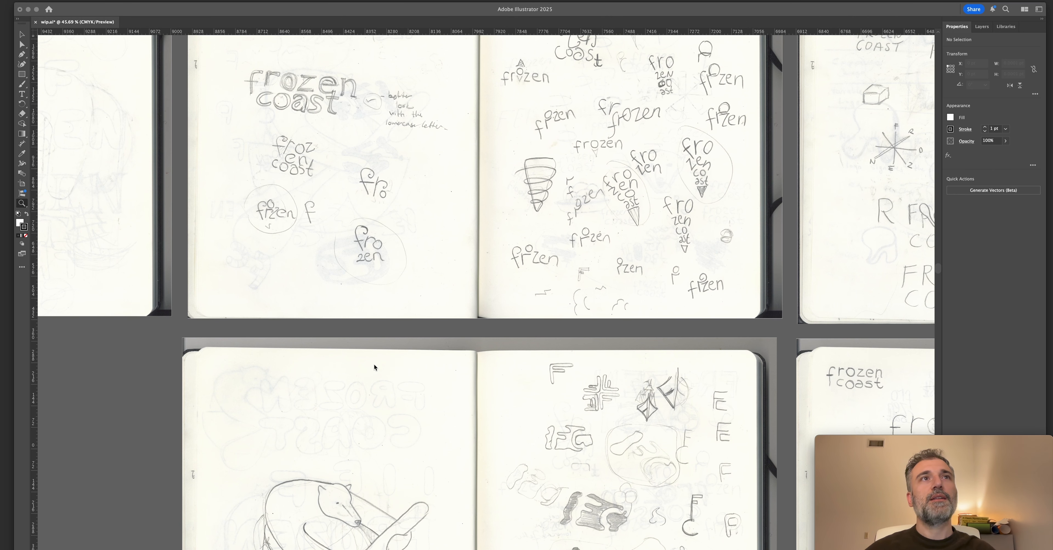
scroll(374, 363, left, 3)
scroll(373, 363, left, 10)
scroll(374, 362, up, 2)
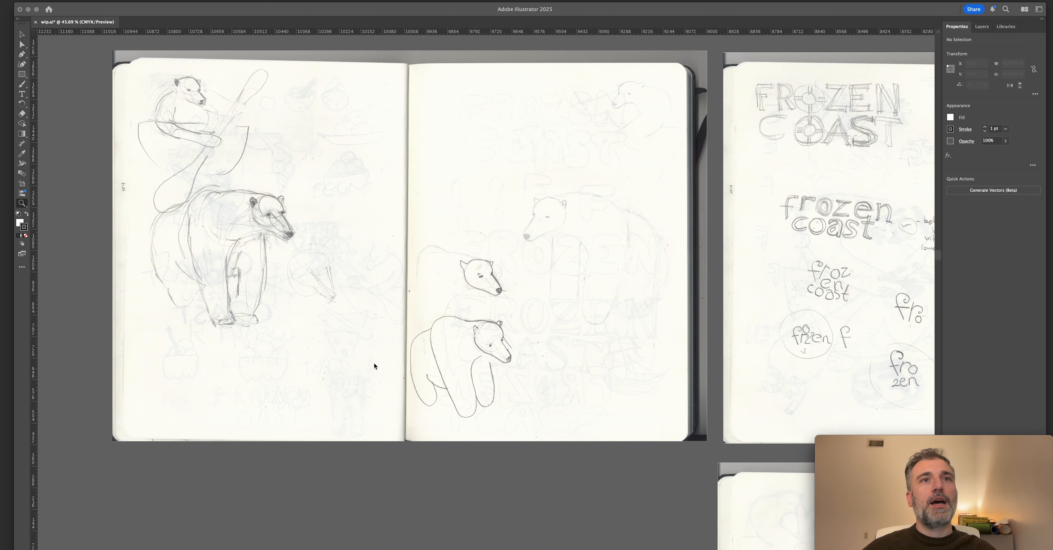
scroll(510, 310, left, 1)
scroll(511, 309, down, 2)
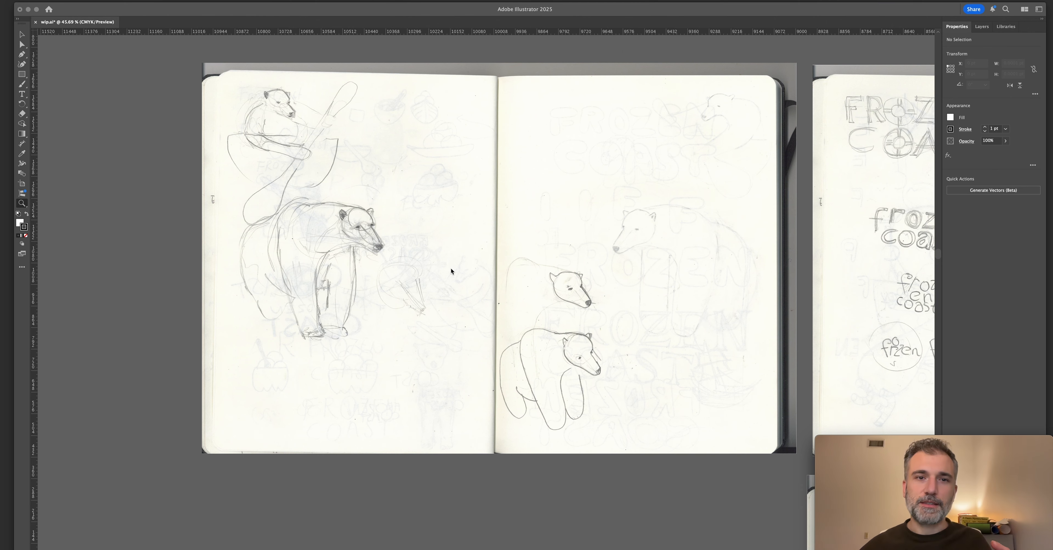
scroll(425, 351, down, 15)
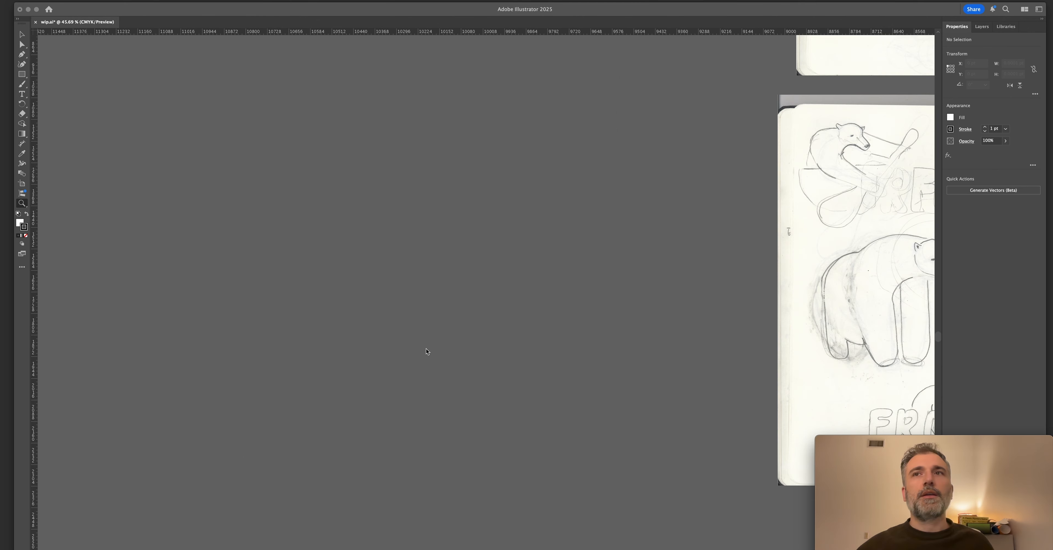
Examine the sketchbook spreads with the bubble lettering, FC monograms, lowercase frozen coast wordmarks and bear heads.
scroll(424, 352, right, 20)
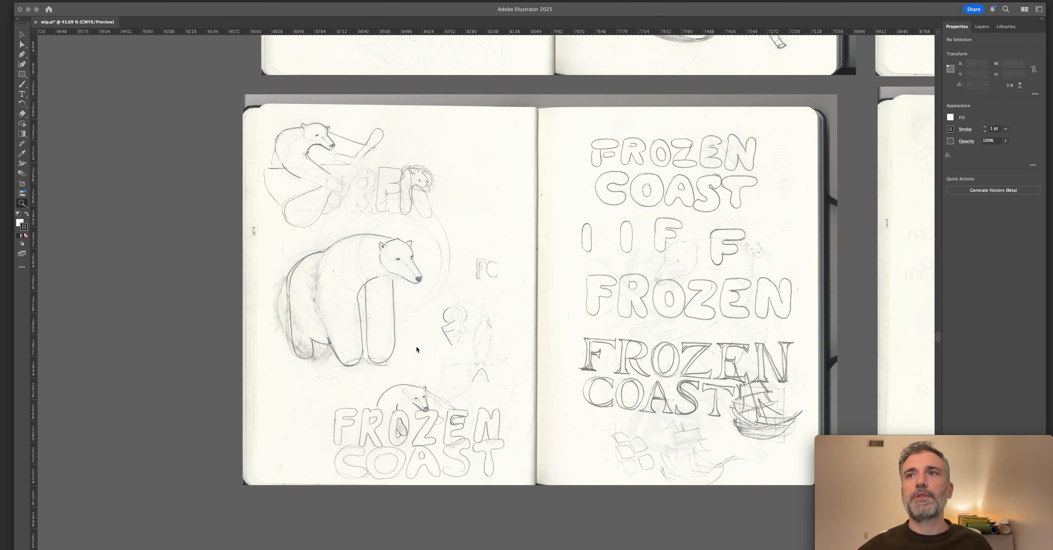
scroll(416, 349, right, 15)
scroll(413, 349, down, 5)
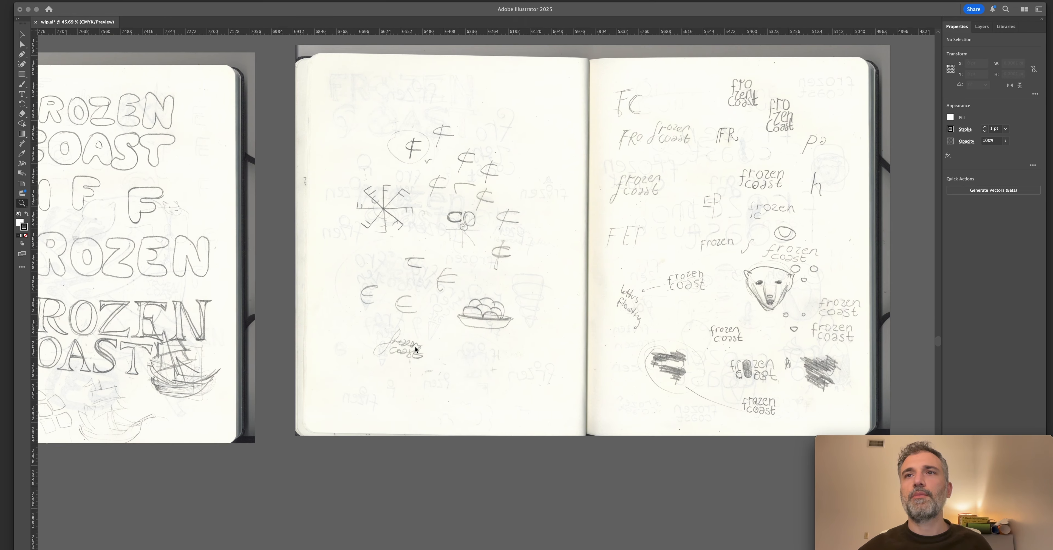
scroll(413, 347, right, 3)
scroll(412, 348, up, 4)
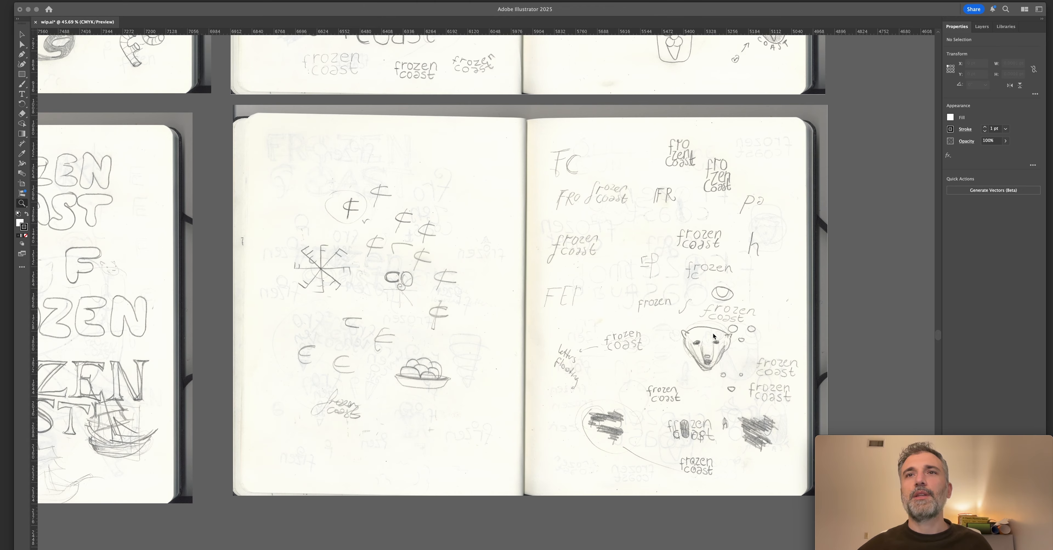
scroll(692, 344, up, 4)
scroll(691, 345, up, 20)
scroll(691, 343, right, 4)
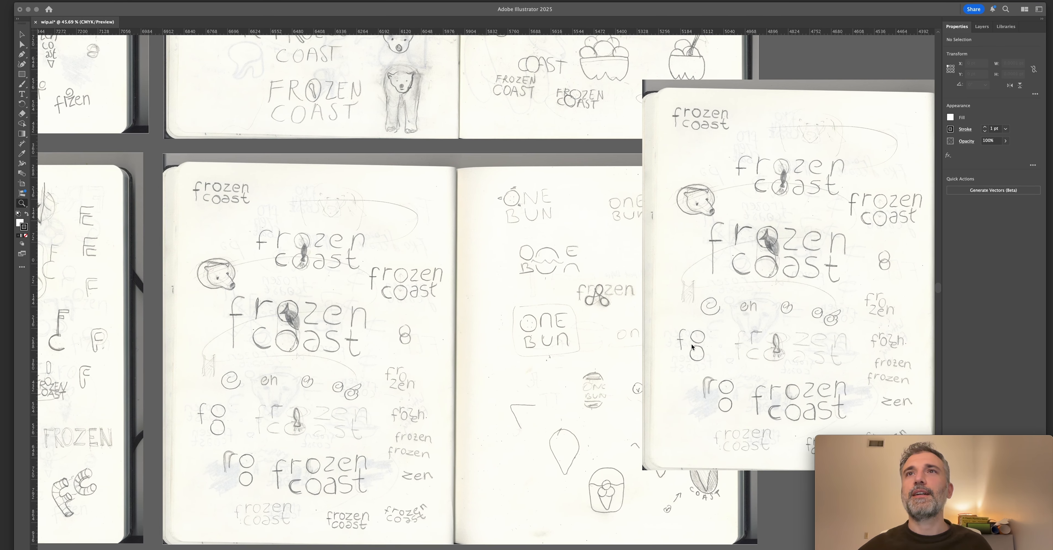
scroll(691, 343, up, 16)
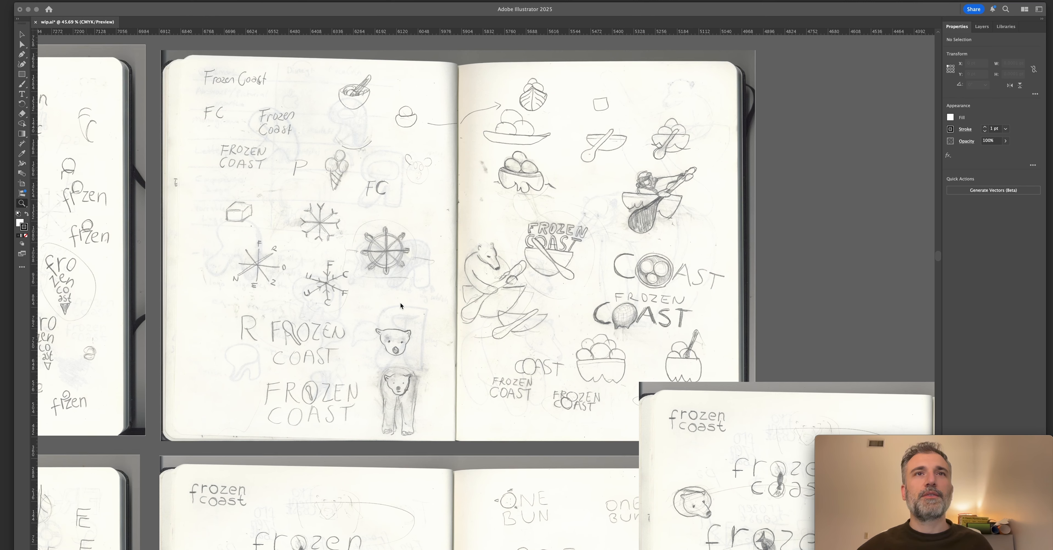
Compare the snowflake, ship's wheel and boat sketches with the cone-shaped frozen coast lettering on the neighbouring spreads.
scroll(395, 339, left, 2)
scroll(428, 356, left, 10)
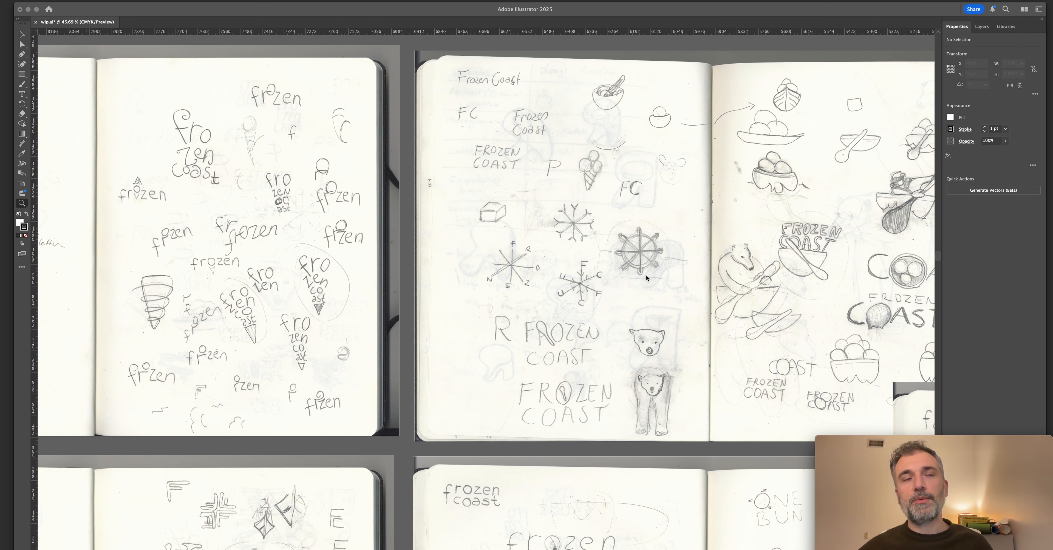
scroll(650, 277, left, 5)
scroll(648, 278, down, 2)
scroll(646, 278, left, 3)
scroll(646, 278, right, 3)
scroll(646, 278, up, 1)
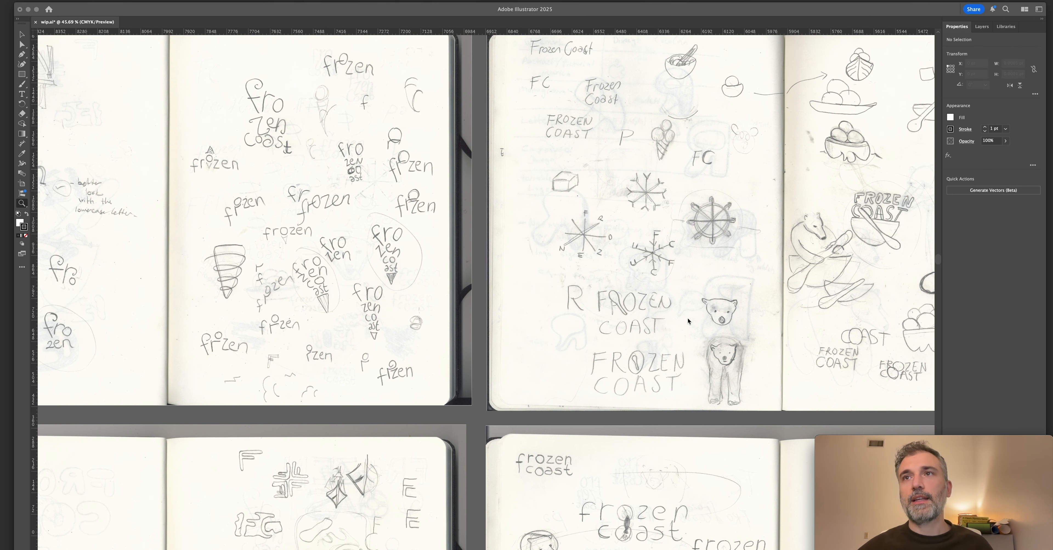
scroll(691, 323, left, 20)
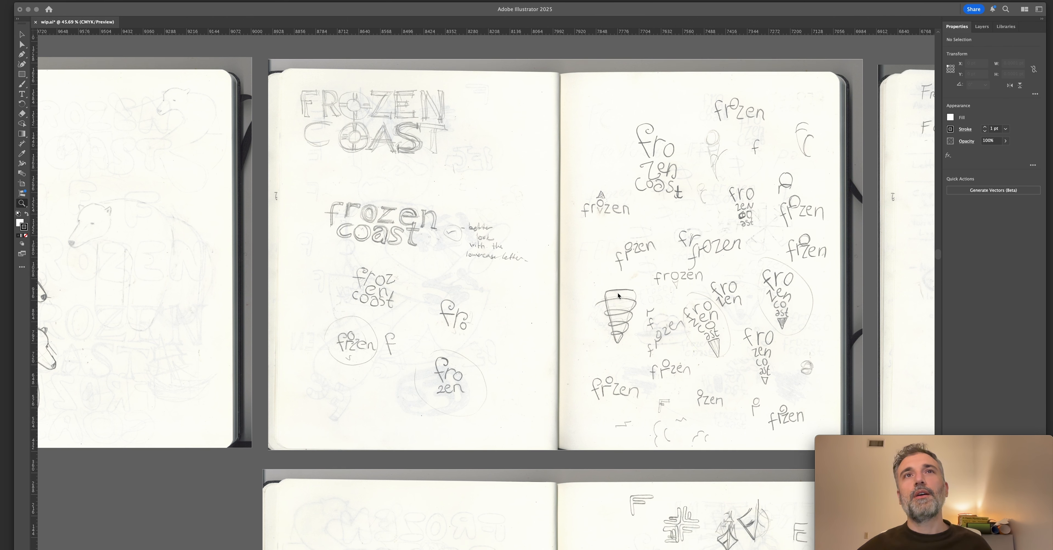
scroll(617, 295, left, 9)
scroll(614, 294, down, 6)
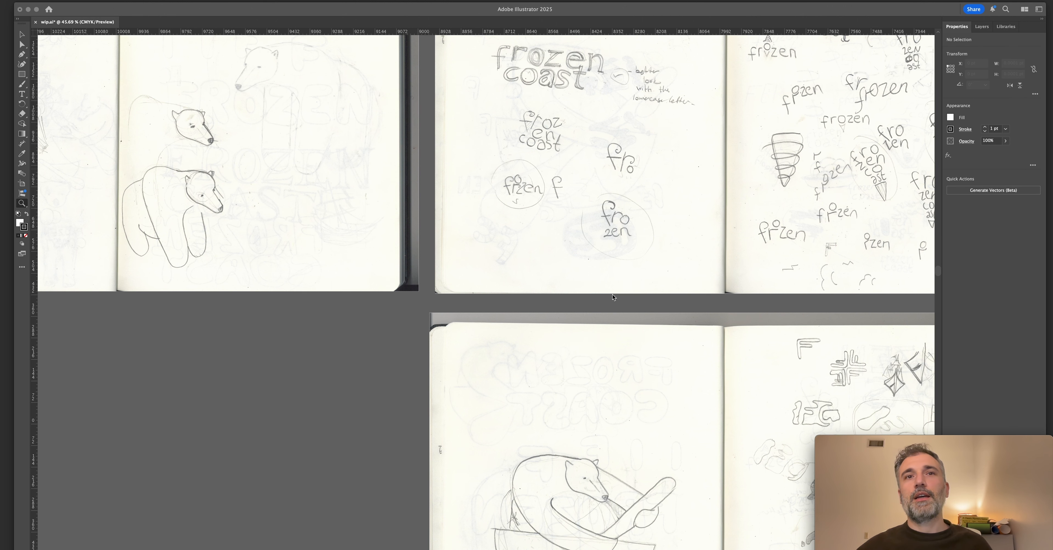
View the spread with the large standing polar bear and the Frozen Coast bubble lettering at 50% zoom.
scroll(612, 296, down, 12)
scroll(609, 294, right, 7)
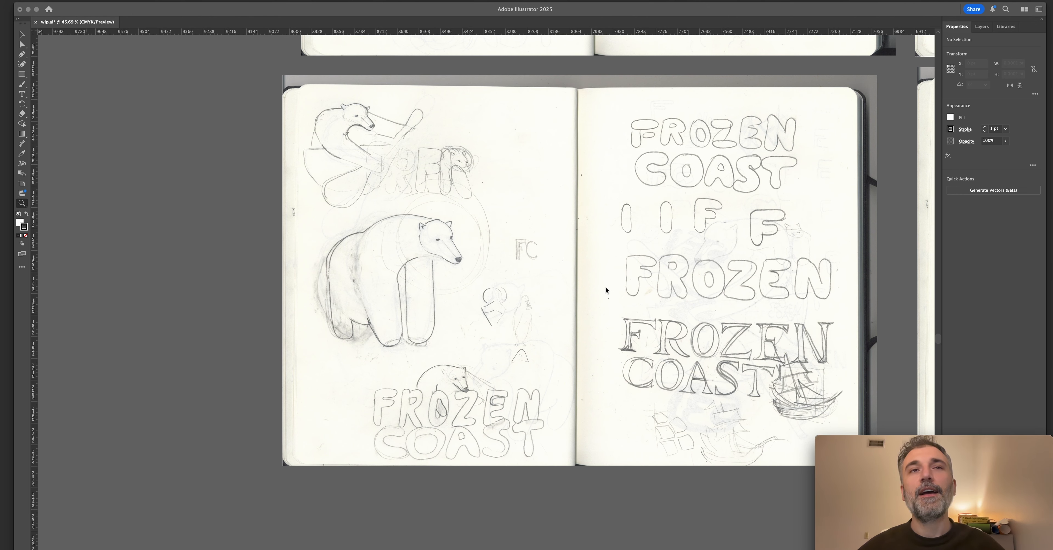
scroll(606, 290, down, 1)
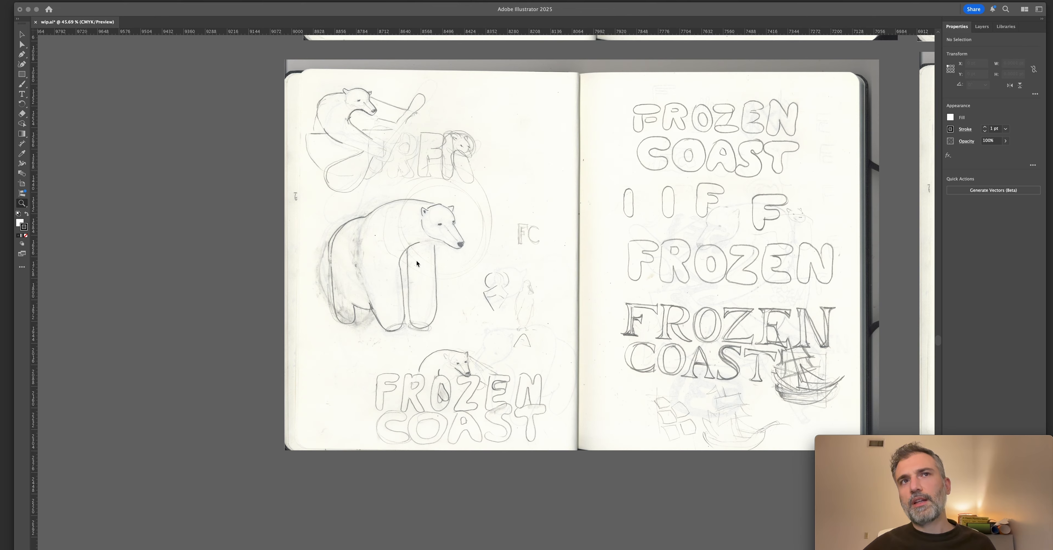
click(447, 273)
scroll(448, 272, right, 5)
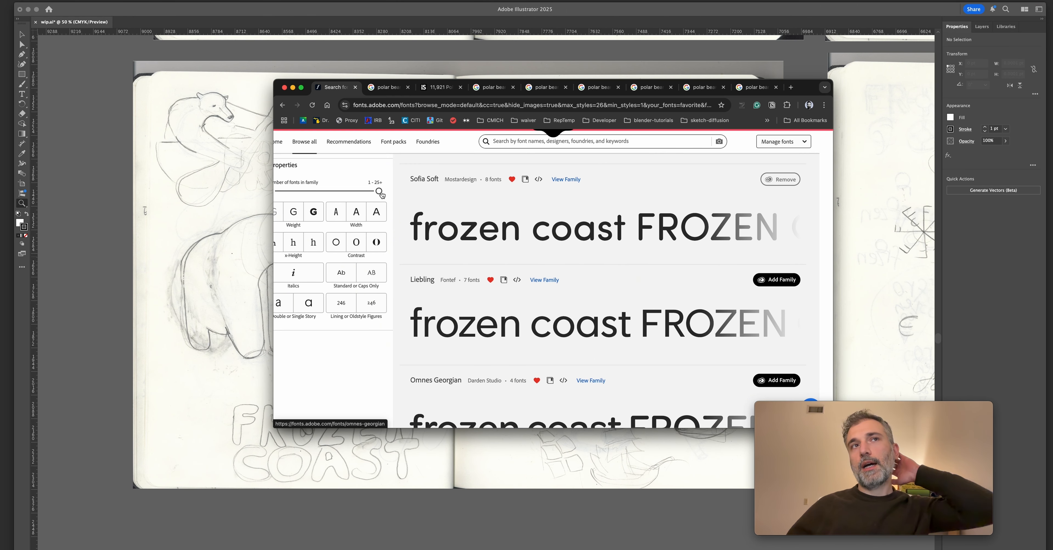
scroll(380, 194, left, 2)
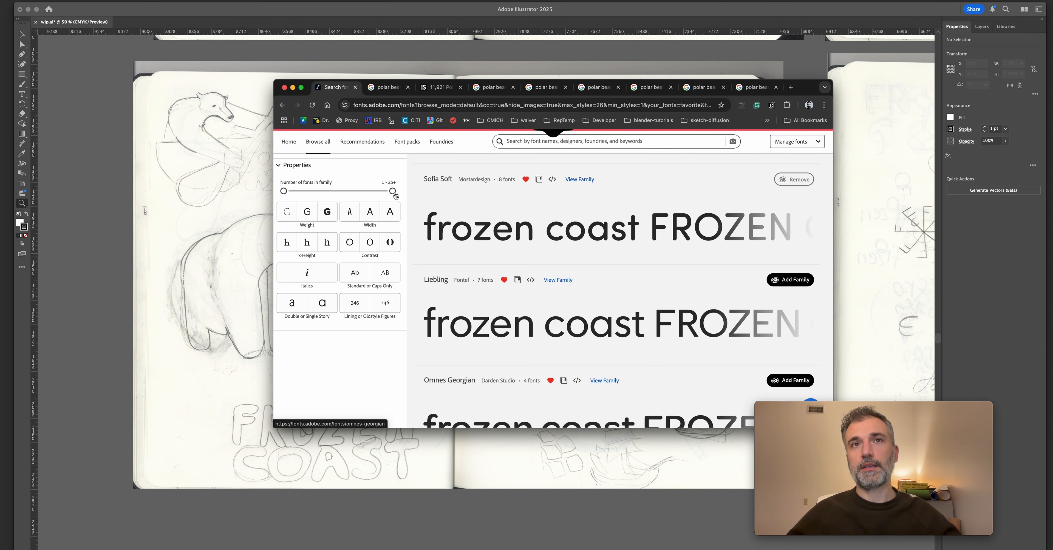
Switch to the Adobe Fonts page in the browser and place its window beside the standing polar bear sketch.
scroll(442, 230, up, 5)
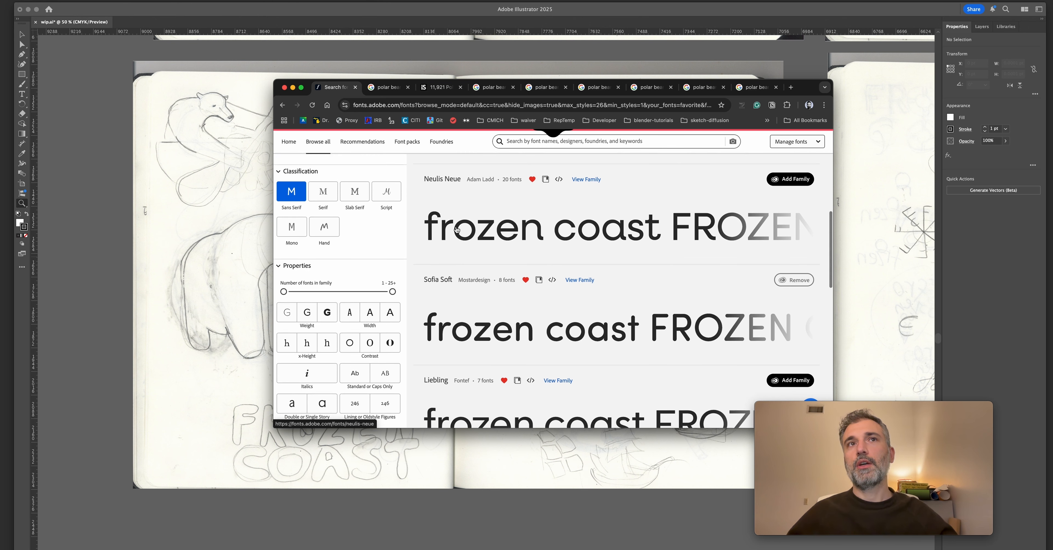
scroll(442, 231, up, 1)
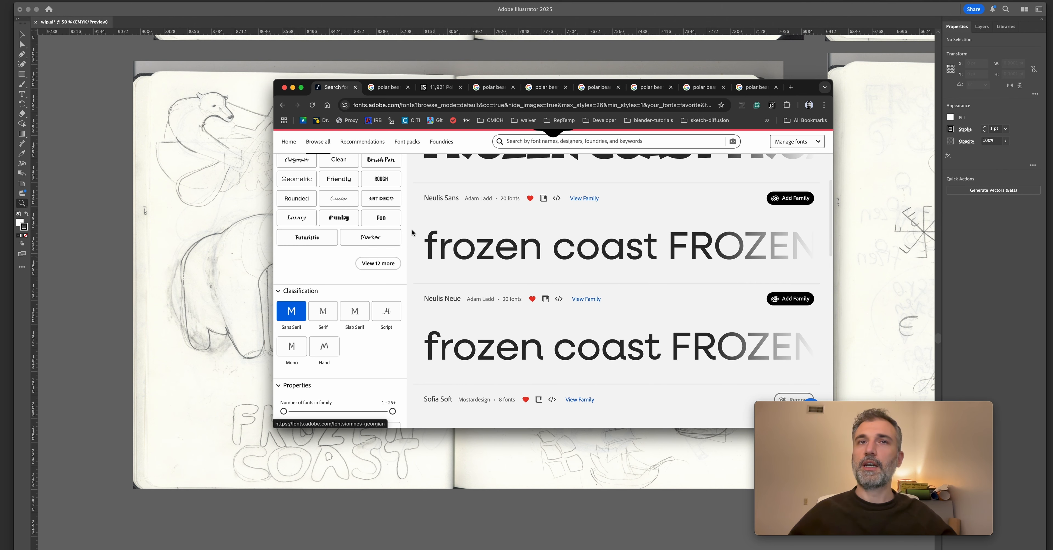
drag(794, 92, 469, 84)
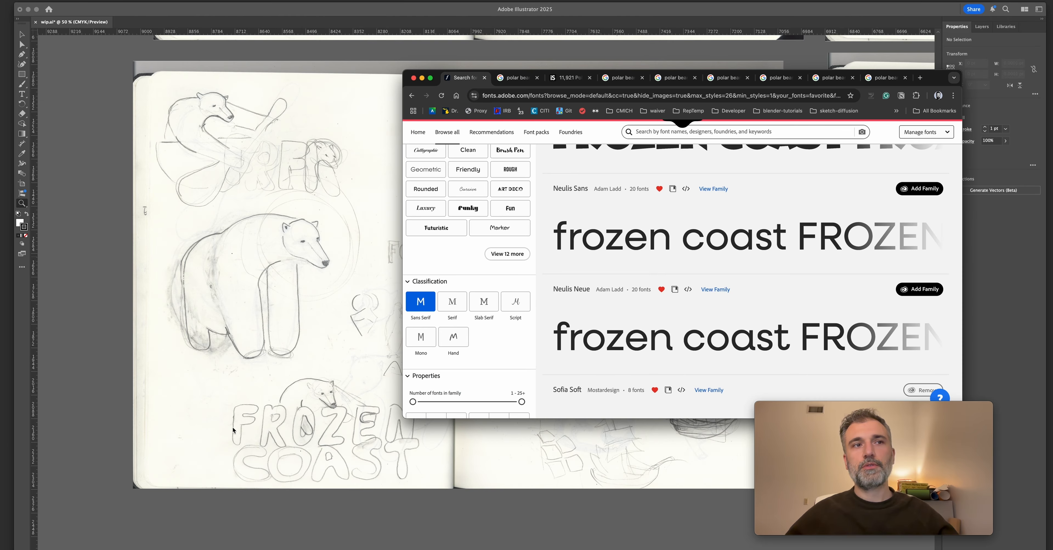
scroll(270, 428, down, 3)
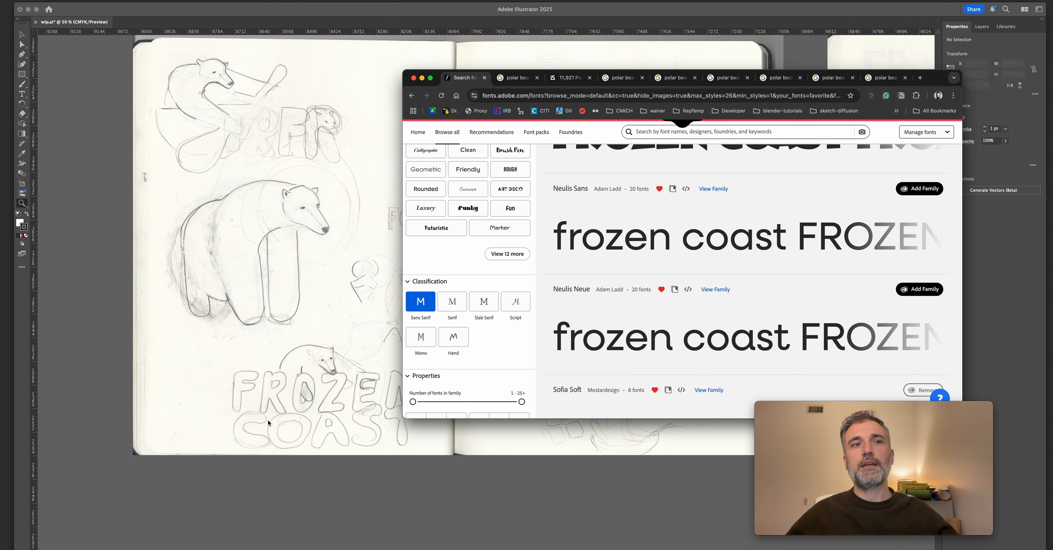
scroll(266, 421, right, 3)
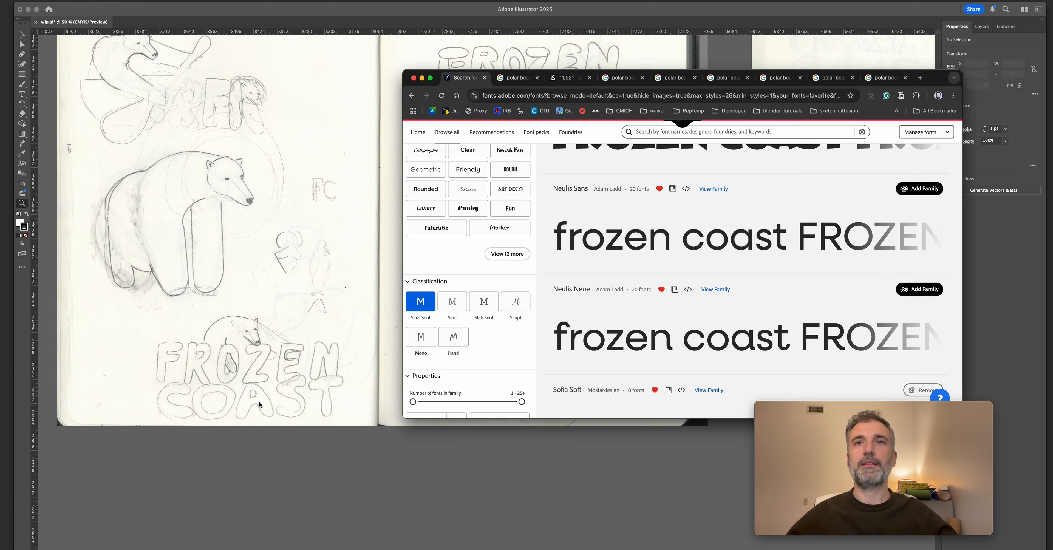
Compare the frozen coast samples set in Sofia Soft, Liebling, Omnes Georgian and Mundial with the sketched lettering.
scroll(706, 301, down, 5)
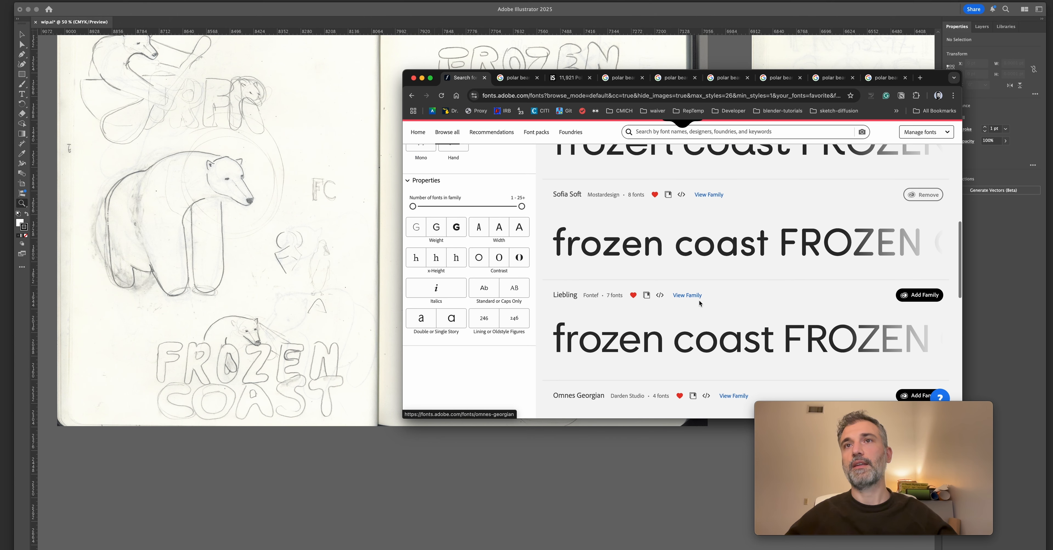
scroll(699, 302, down, 5)
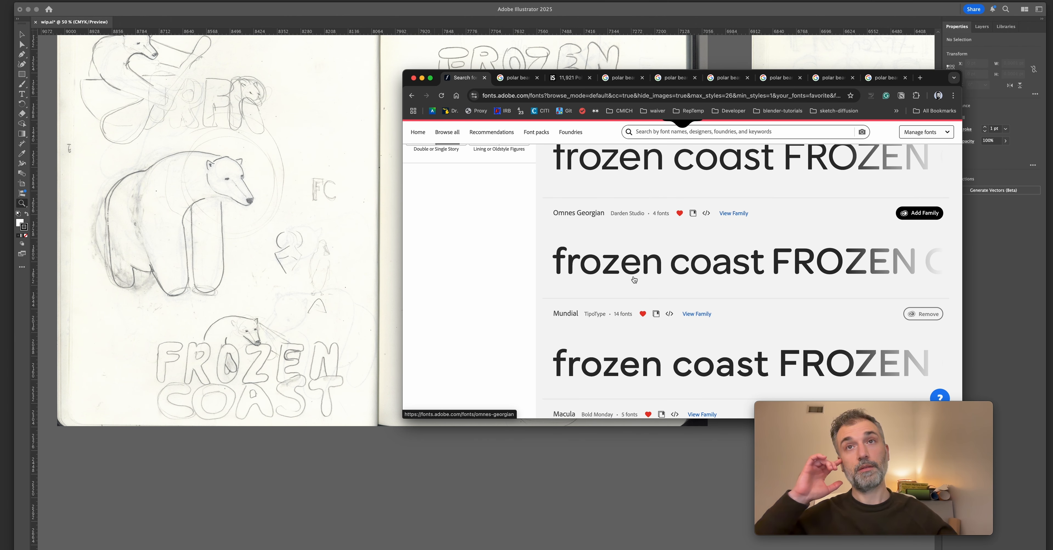
scroll(633, 279, up, 1)
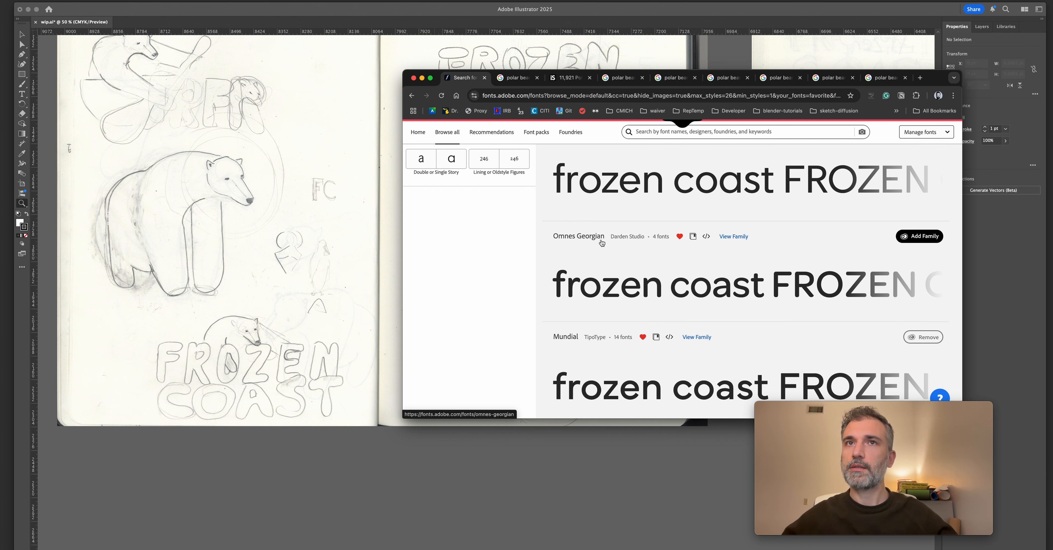
scroll(572, 243, up, 5)
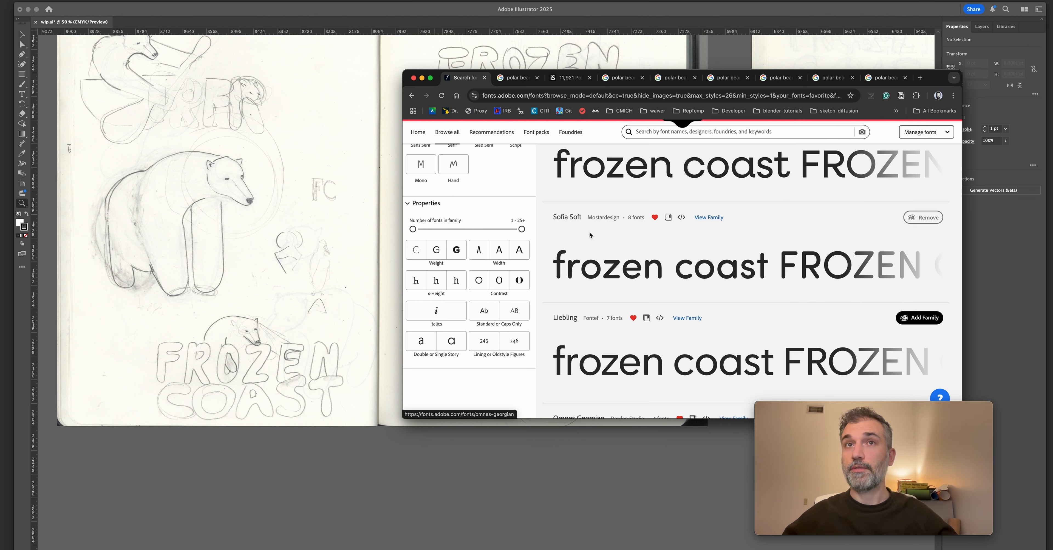
scroll(595, 235, down, 3)
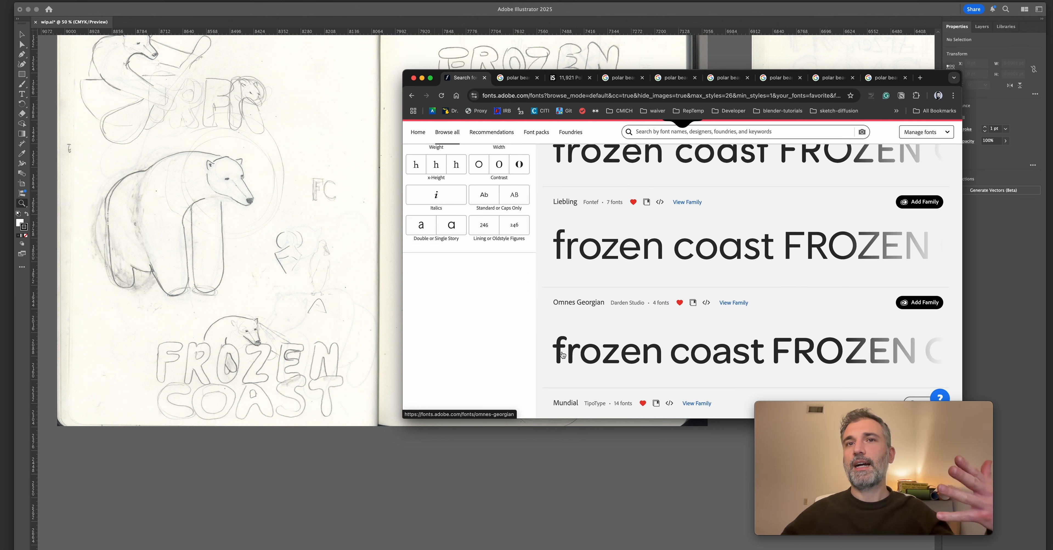
scroll(672, 365, up, 1)
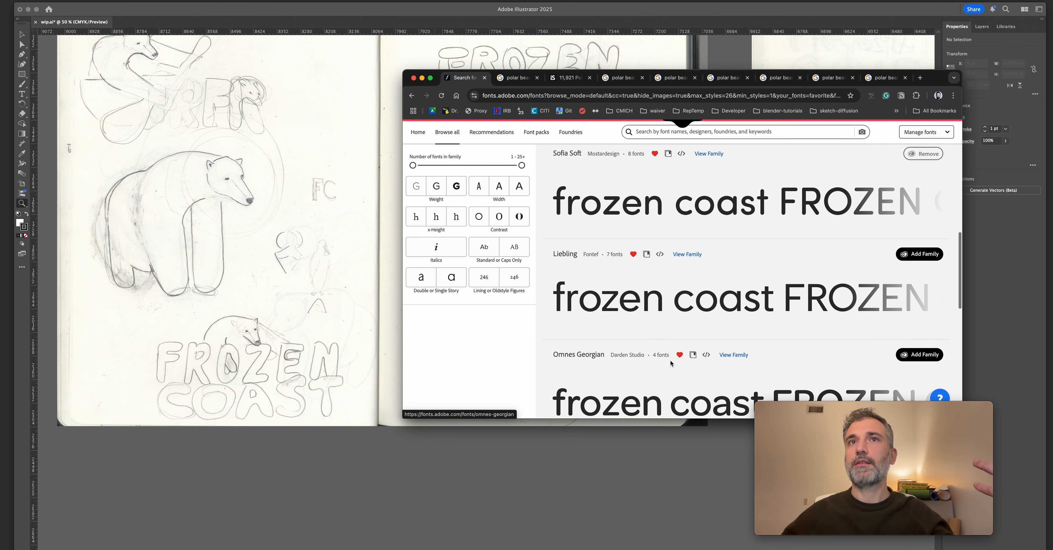
scroll(765, 382, down, 1)
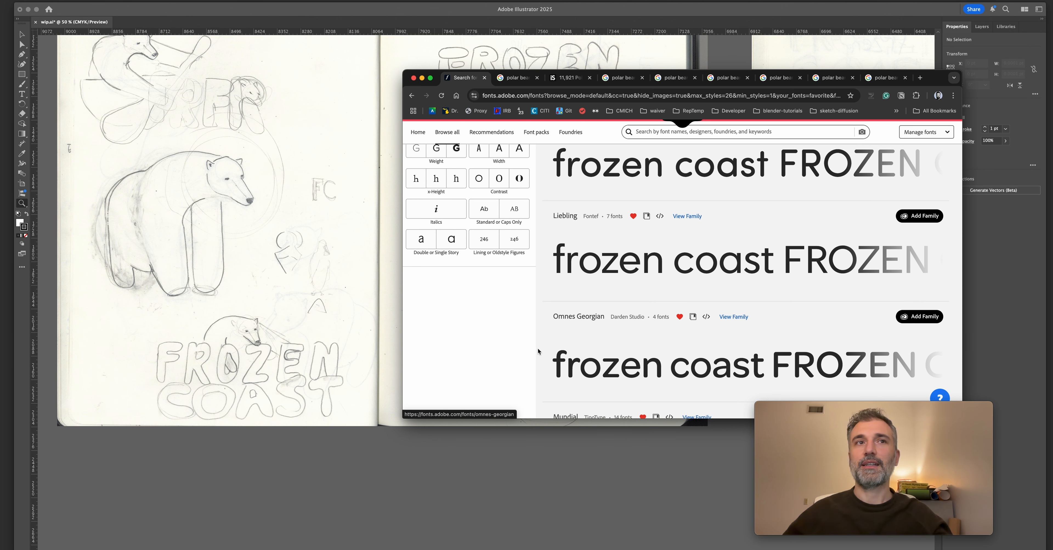
Glance at the sketch spread in Illustrator, return to the browser, and check the font counts of Omnes Georgian and Sofia Soft.
click(460, 65)
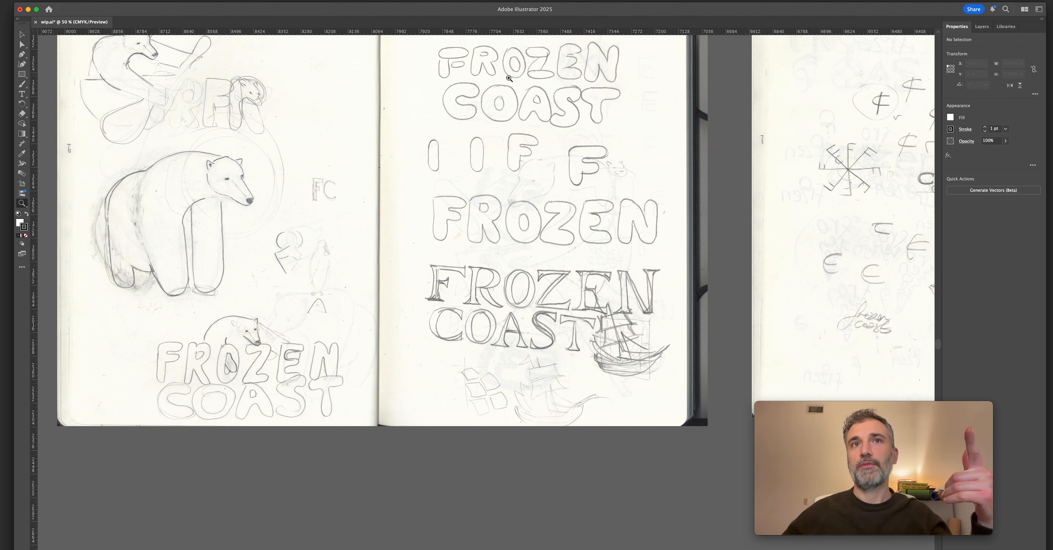
key(super+Tab)
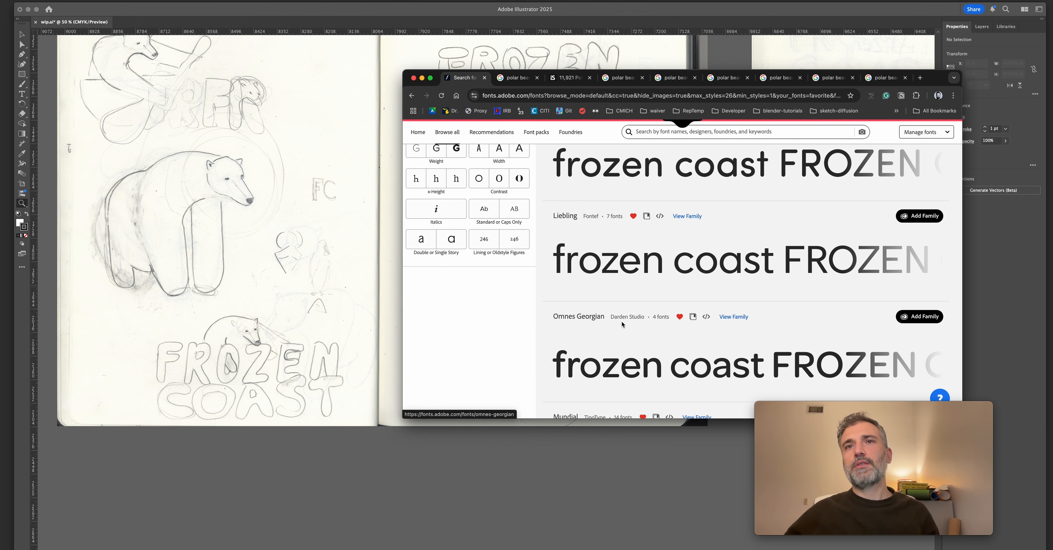
drag(652, 317, 668, 318)
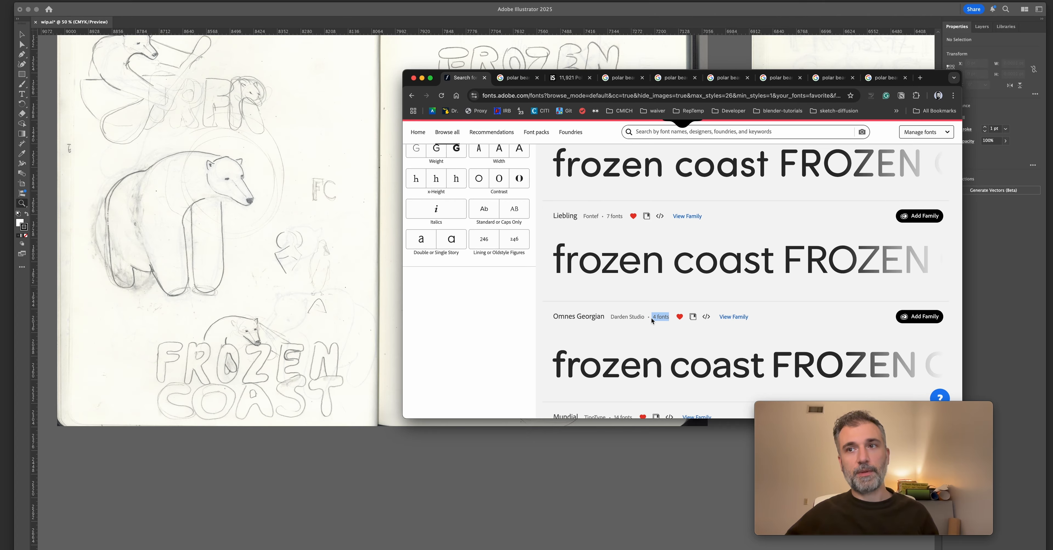
scroll(651, 318, up, 2)
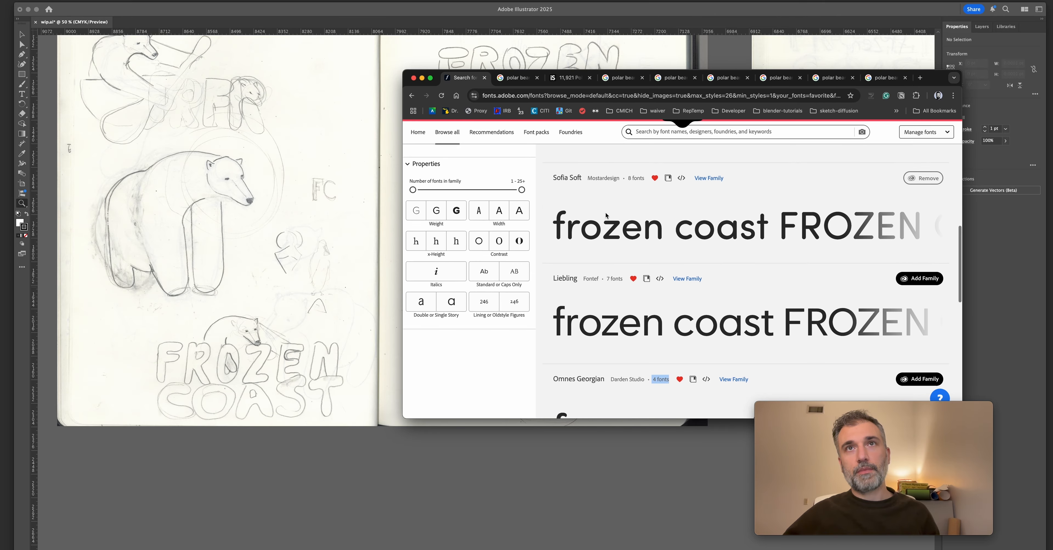
click(629, 177)
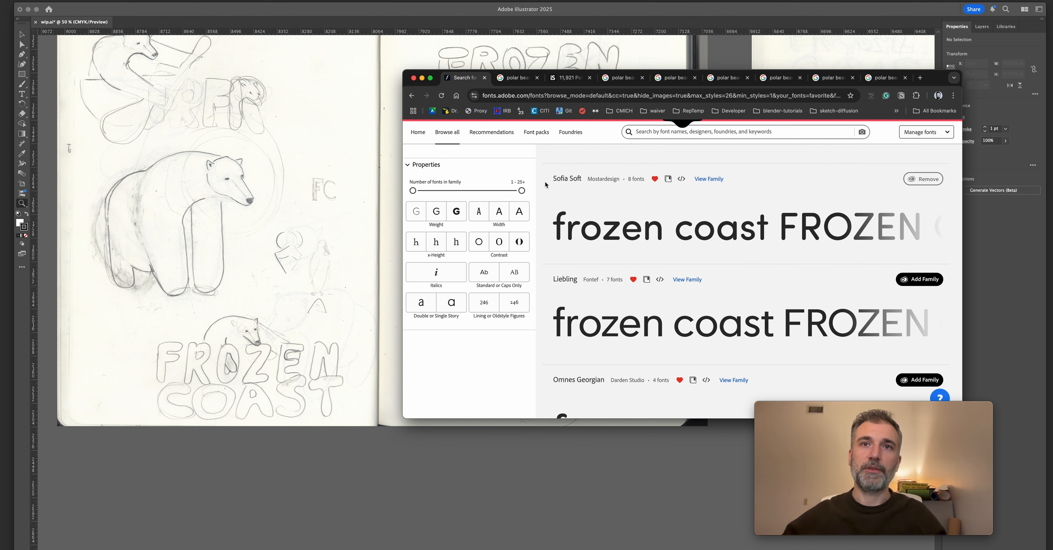
Open the Omnes Georgian family page and review its weights from Medium to Black.
scroll(544, 181, down, 5)
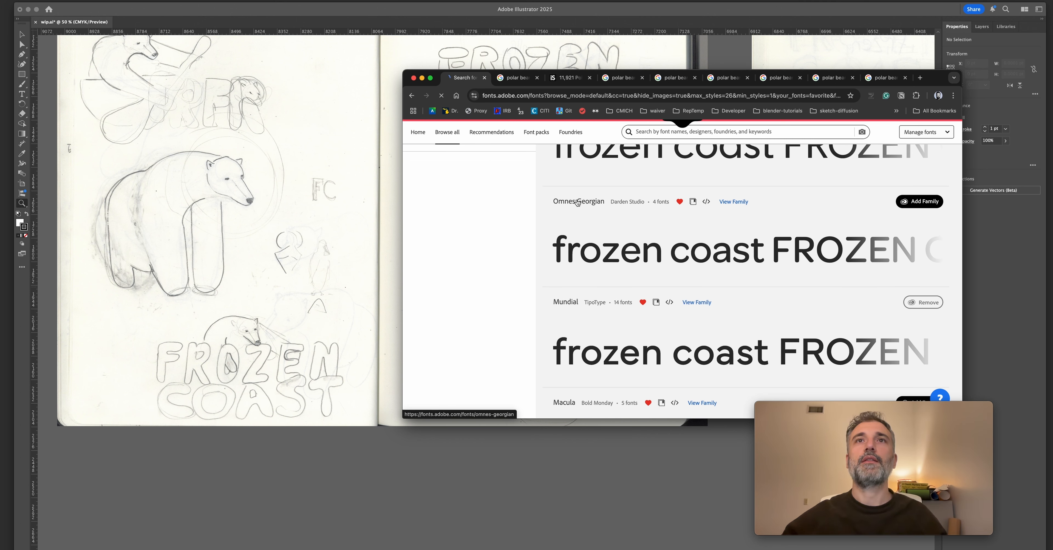
click(582, 212)
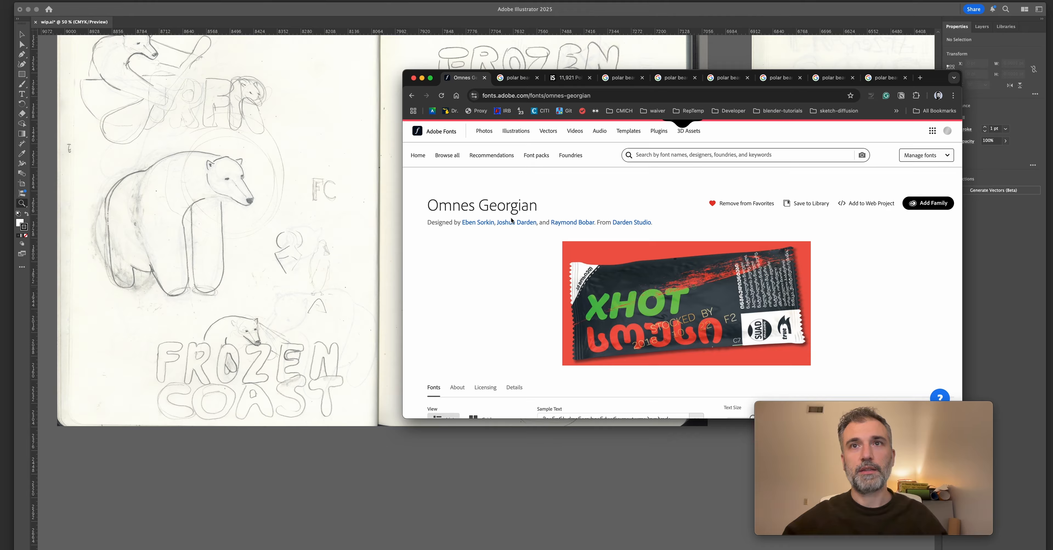
scroll(482, 217, down, 5)
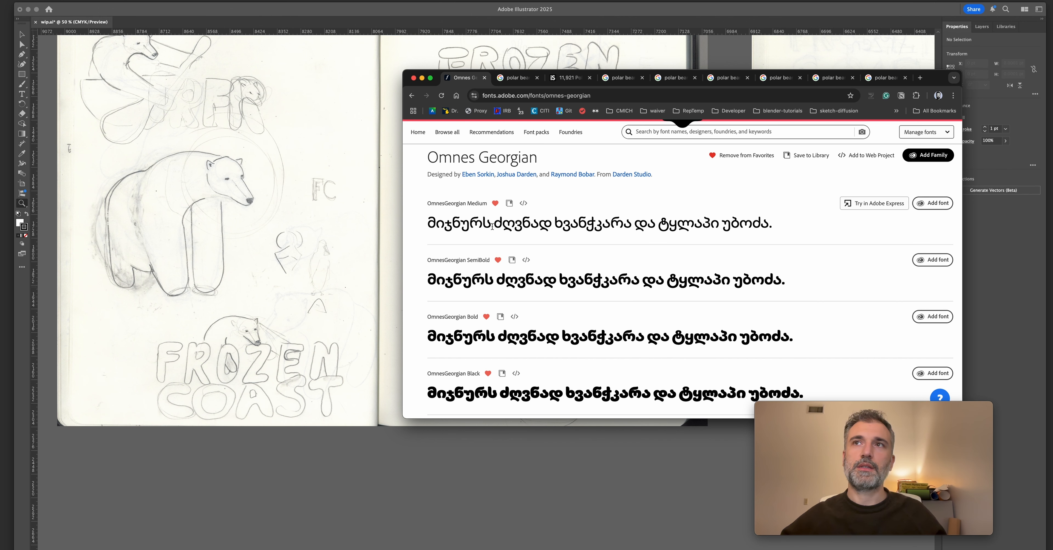
scroll(492, 226, down, 3)
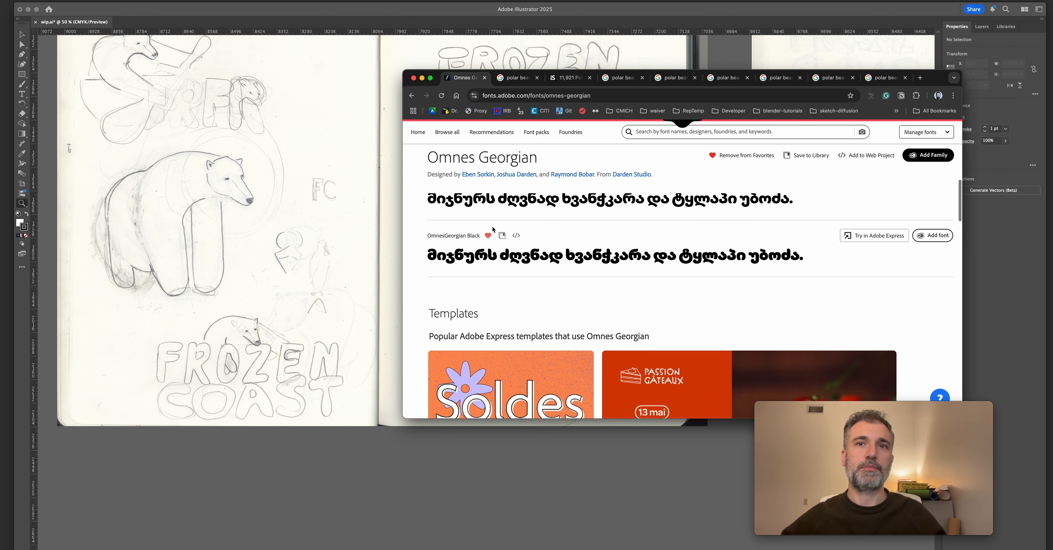
scroll(492, 229, up, 3)
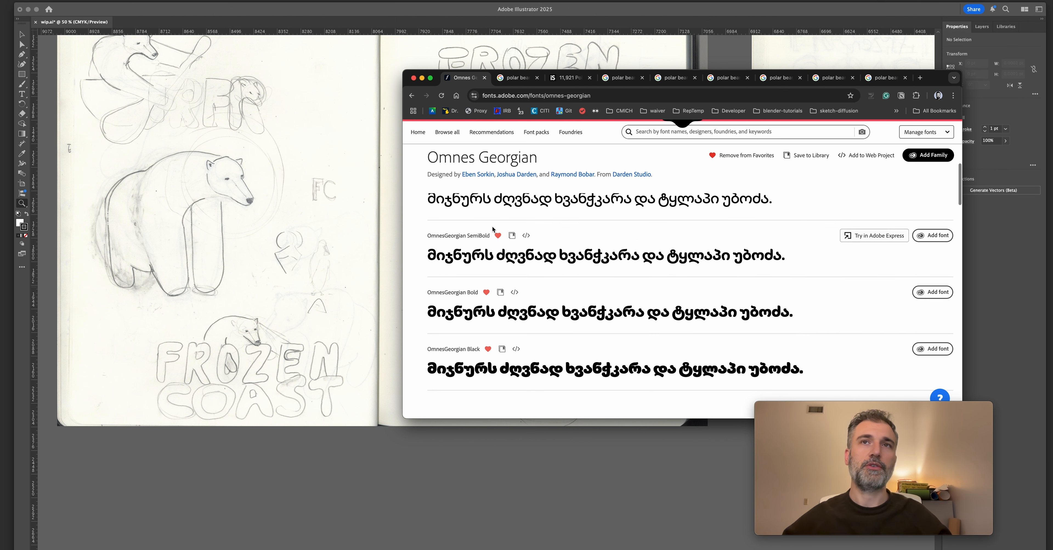
Preview the Omnes Georgian weights with the sample text "FROZEN COAST" and examine the Bold sample.
scroll(493, 229, up, 2)
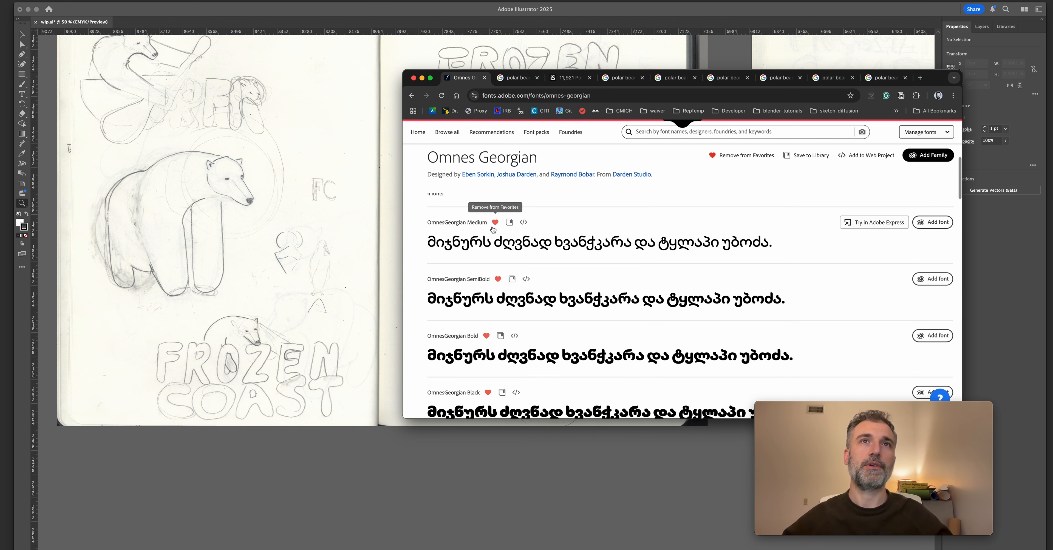
scroll(513, 198, up, 2)
click(569, 263)
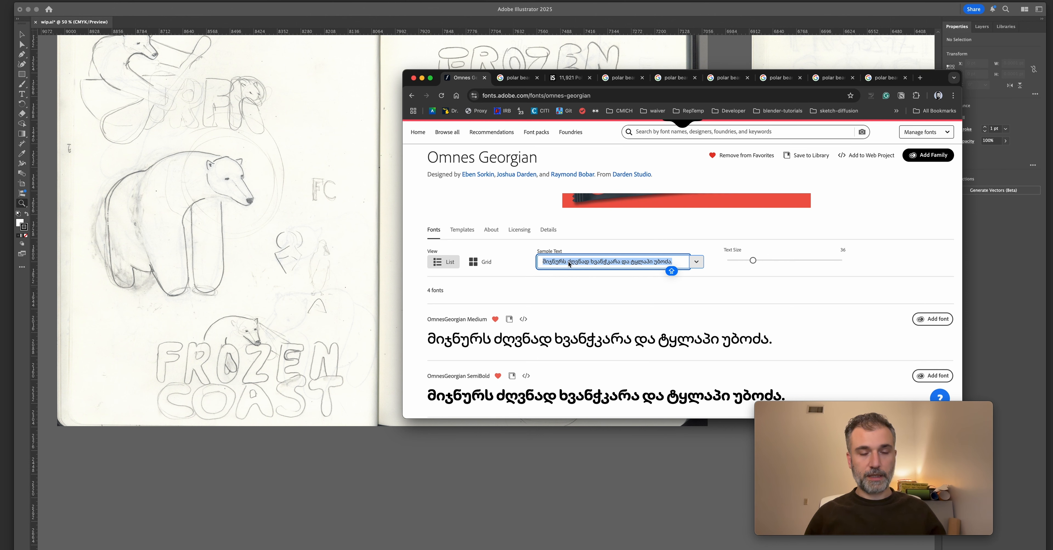
text(FROZEN COAST)
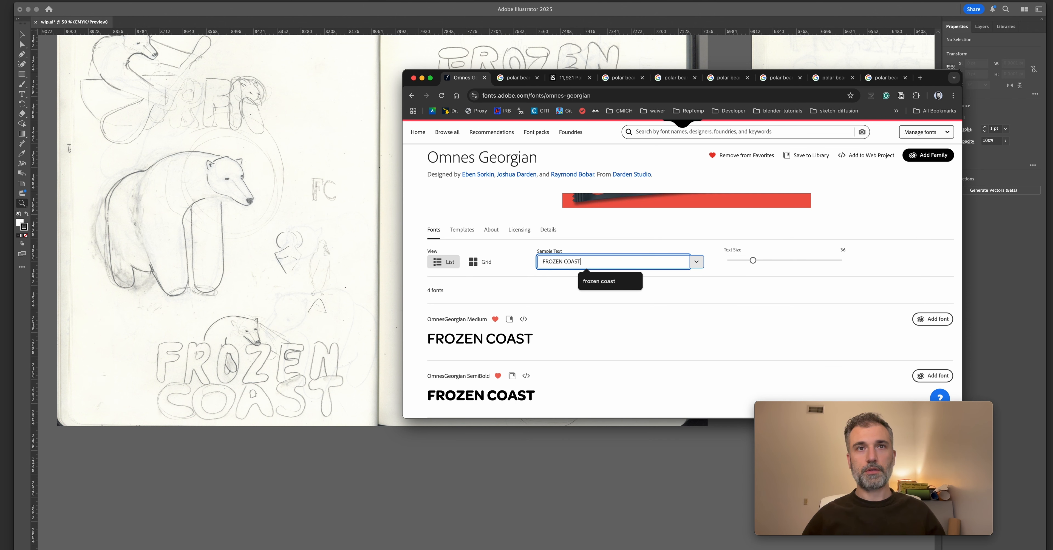
scroll(616, 312, down, 4)
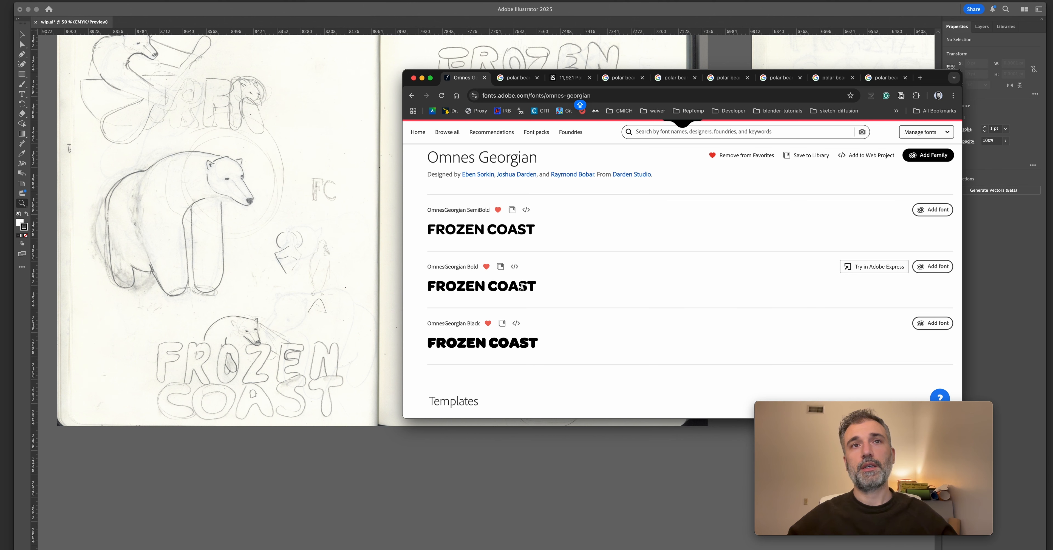
drag(428, 286, 557, 289)
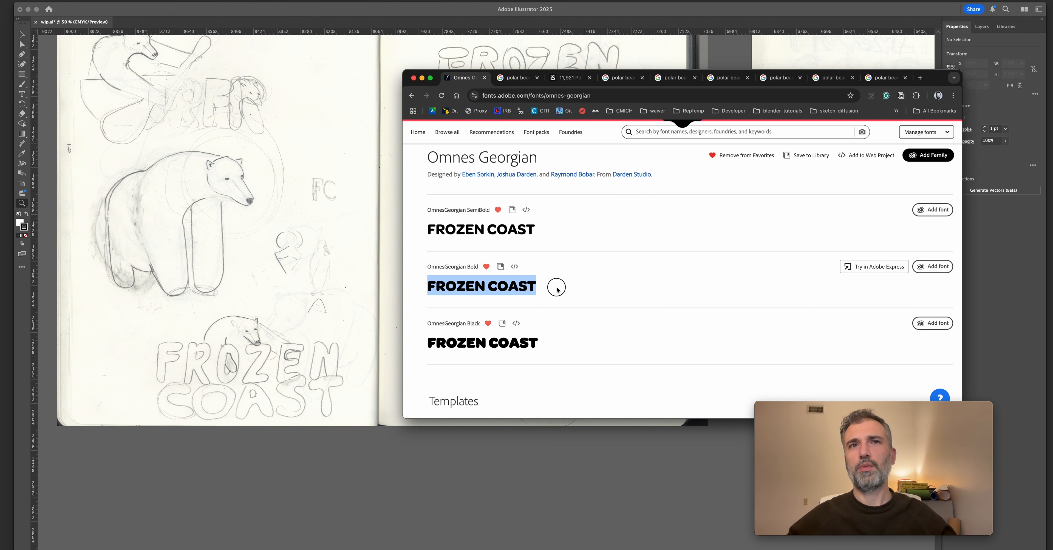
click(544, 286)
scroll(650, 214, up, 6)
scroll(674, 245, down, 2)
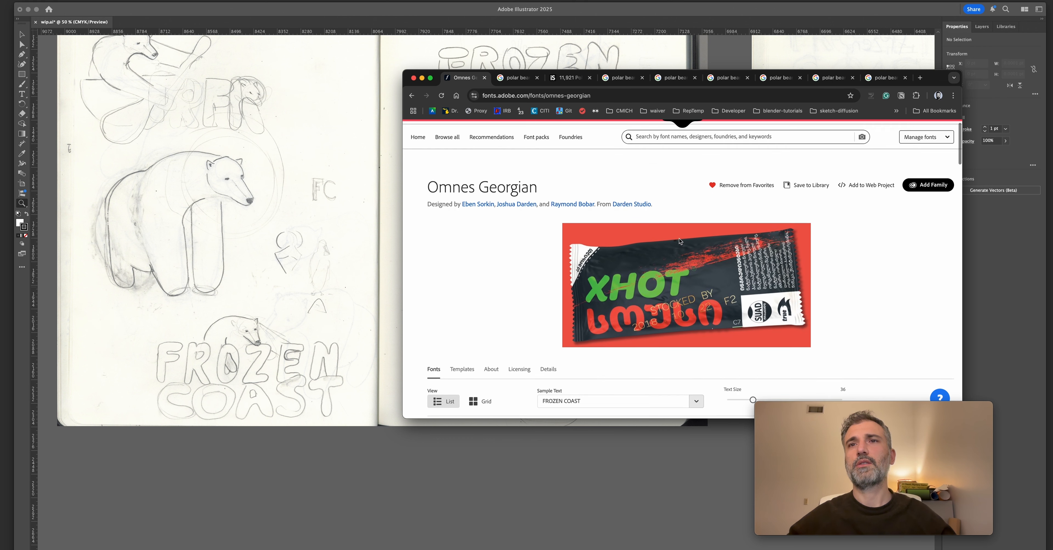
Enlarge the sample text to size 53 and extend it to "FROZEN COAST frozen coast" to compare upper and lower case.
scroll(736, 311, up, 1)
mouse_move(776, 339)
mouse_down()
mouse_move(756, 340)
mouse_move(770, 339)
mouse_up()
scroll(635, 279, down, 2)
click(607, 253)
click(609, 259)
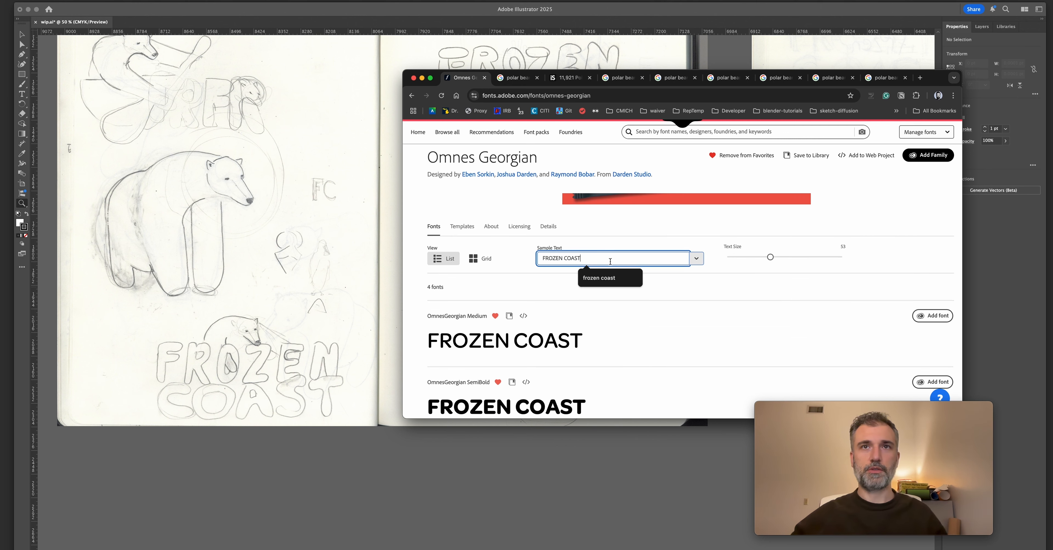
text(F)
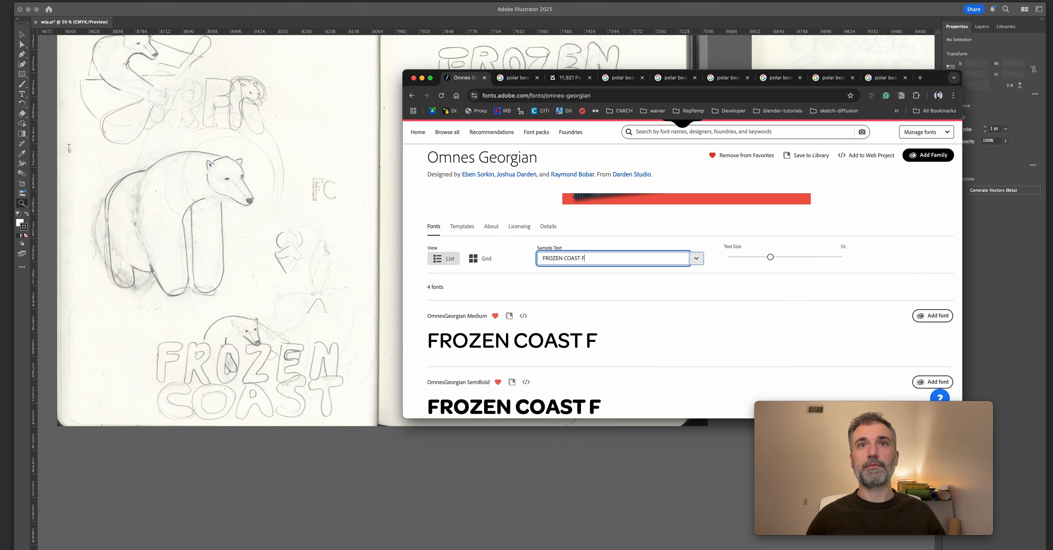
key(BackSpace)
text(frozen )
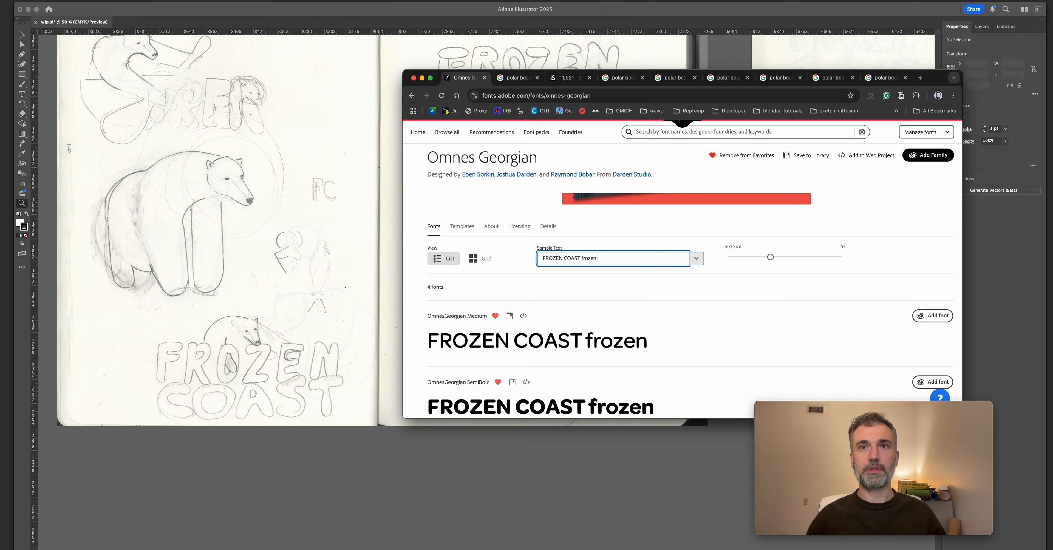
text(coast)
scroll(612, 328, down, 4)
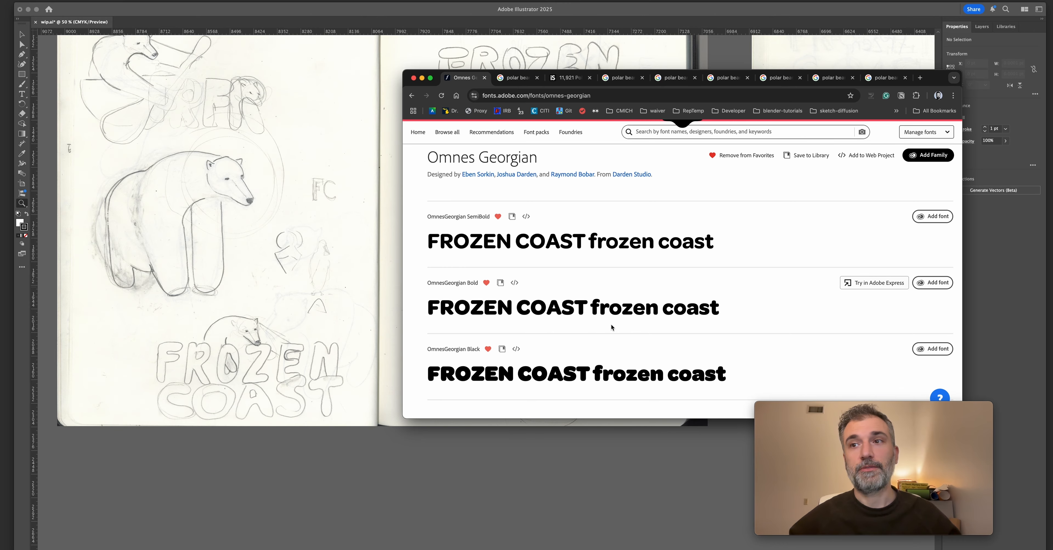
scroll(600, 323, down, 1)
Switch to Illustrator and add the text "Frozen Coast" over the bear sketch spread, scaled to about 162.7 pt.
key(super+Tab)
key(t)
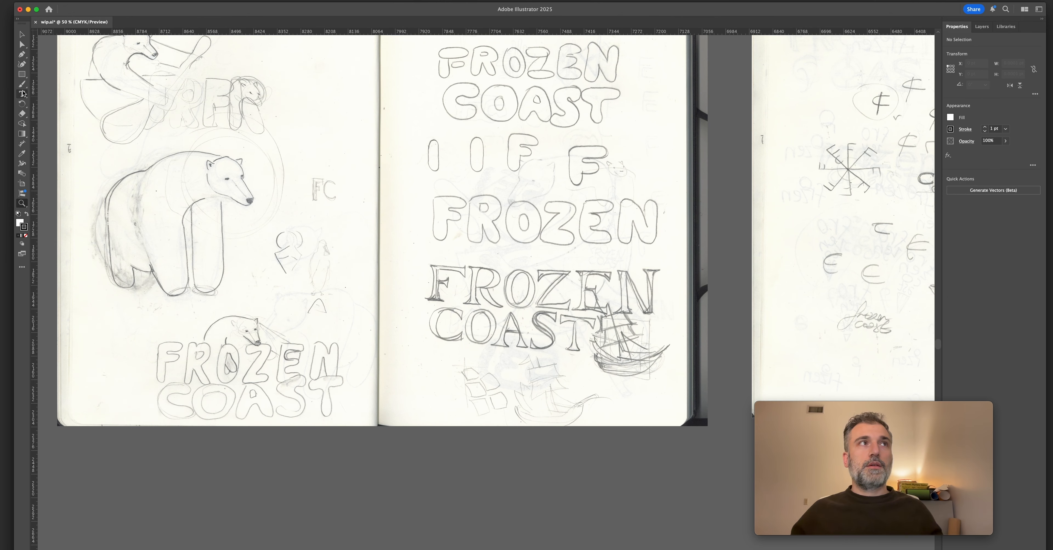
click(440, 132)
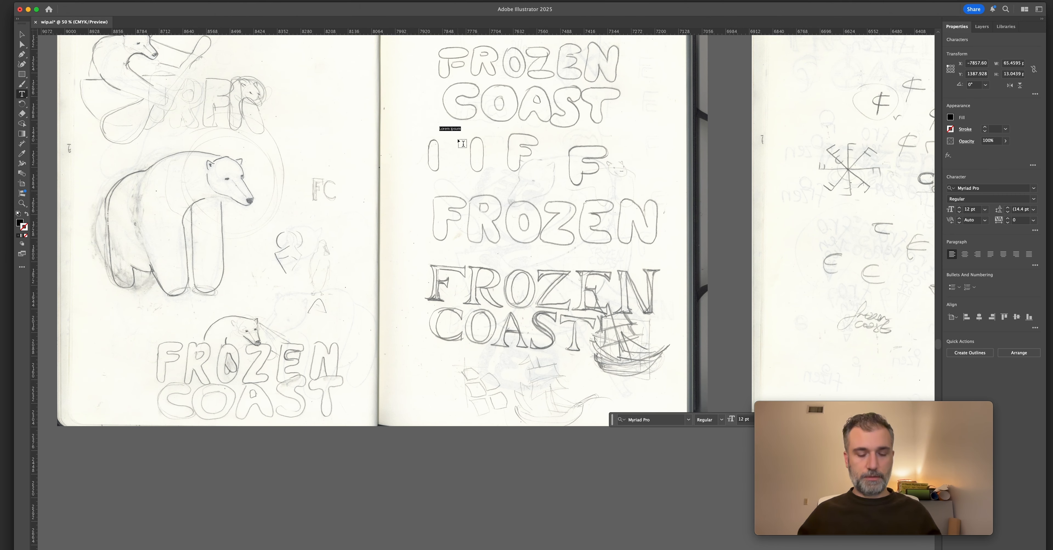
text(Fr)
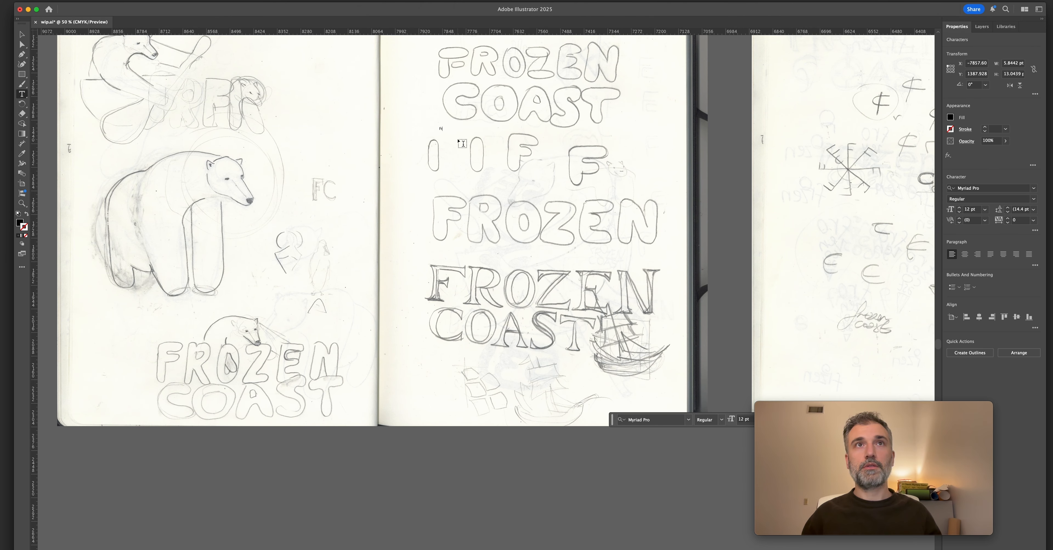
text(ozen Coast)
key(Escape)
drag(459, 132, 604, 148)
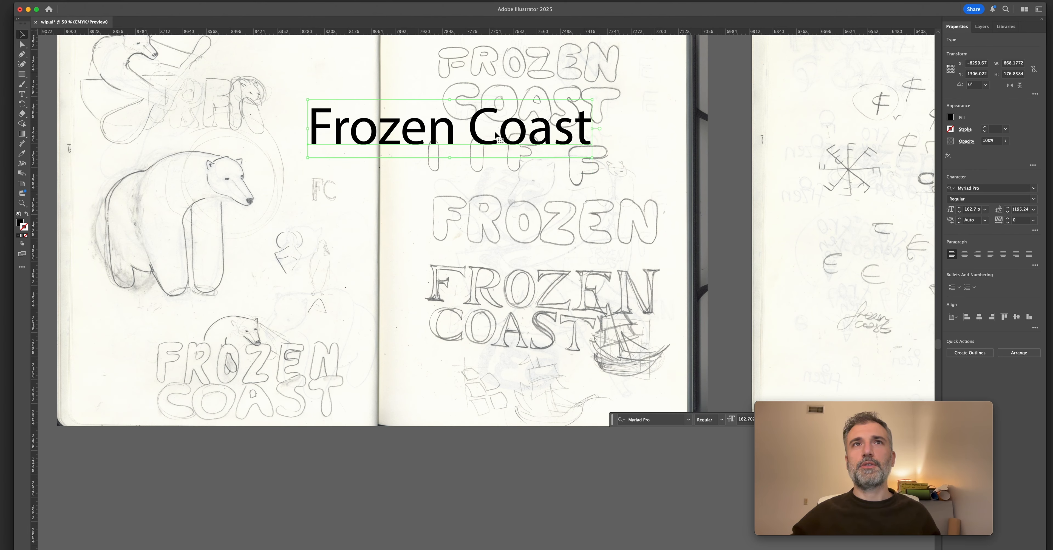
Add an A4 artboard after the ice cream cup mockups and place the bear sketch spread with the Frozen Coast text on it, scaled to fit.
scroll(531, 194, down, 3)
scroll(531, 194, down, 4)
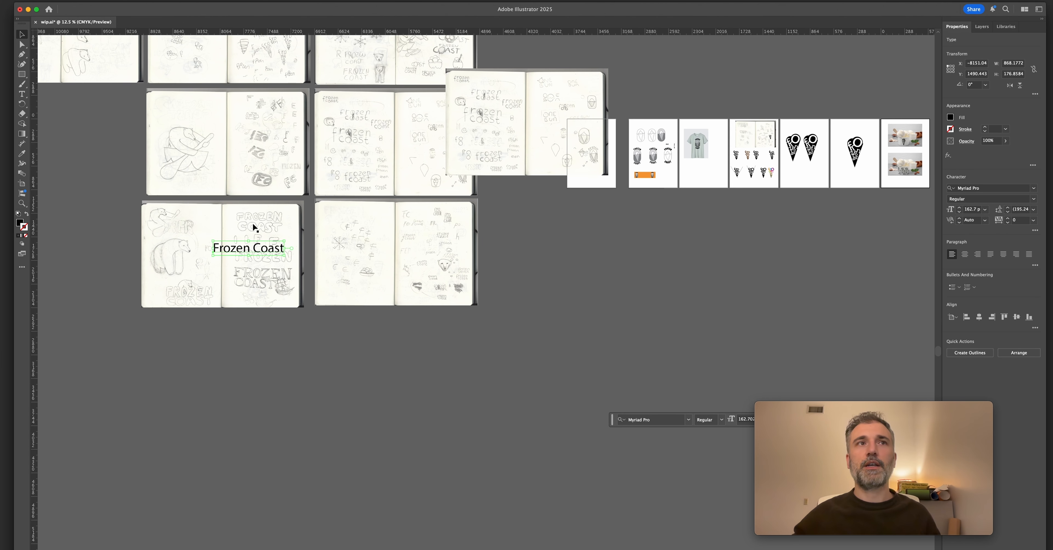
click(251, 224)
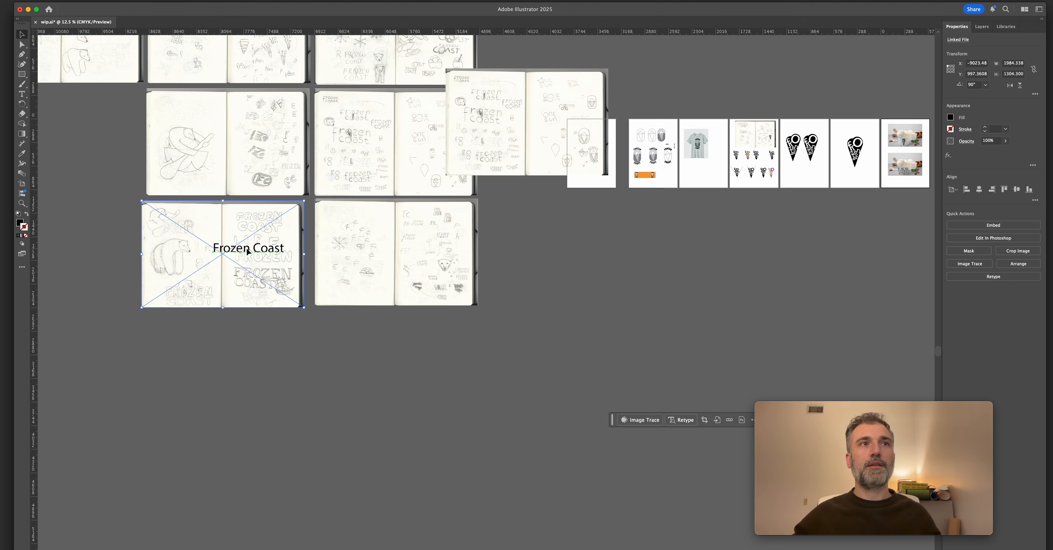
click(620, 263)
scroll(360, 294, right, 10)
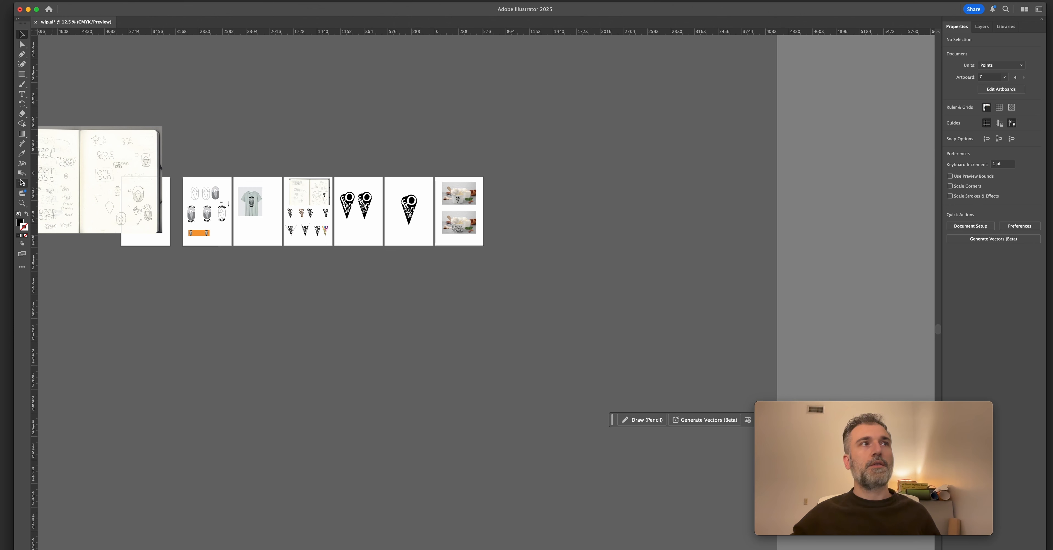
click(21, 183)
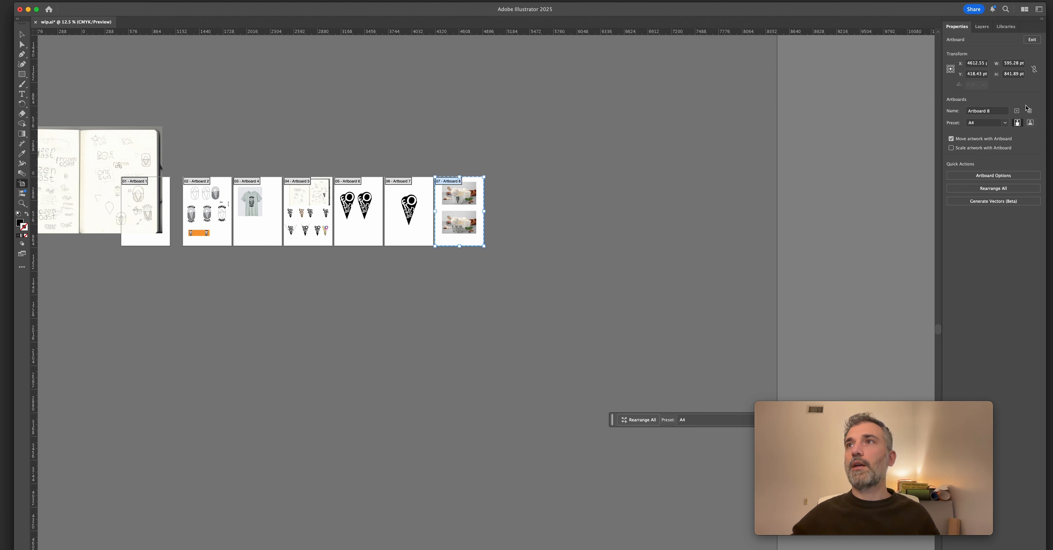
click(1017, 111)
scroll(552, 323, up, 2)
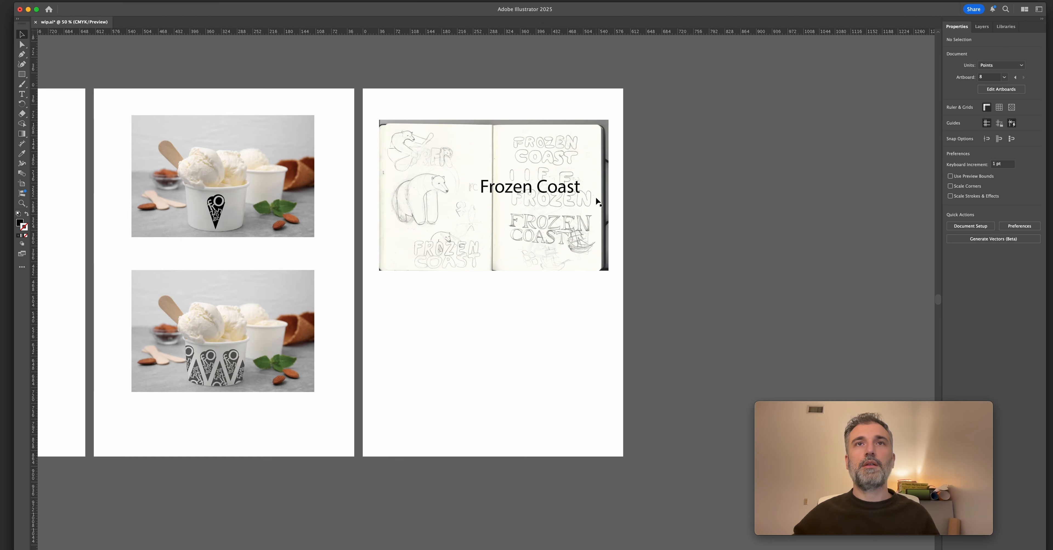
Set the Frozen Coast text on the new artboard in OmnesGeorgian Bold.
scroll(546, 168, up, 4)
click(525, 189)
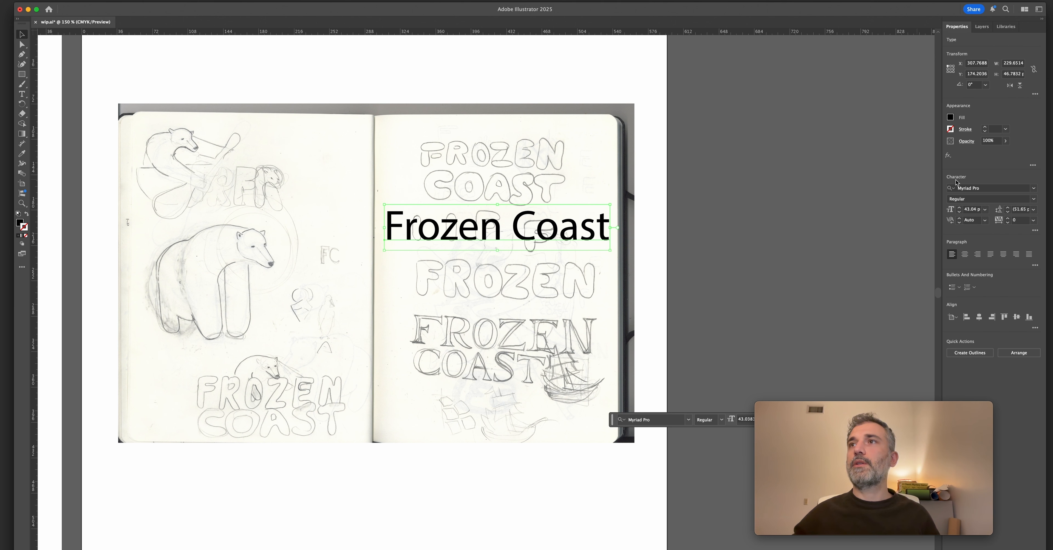
click(967, 188)
text(Omnes)
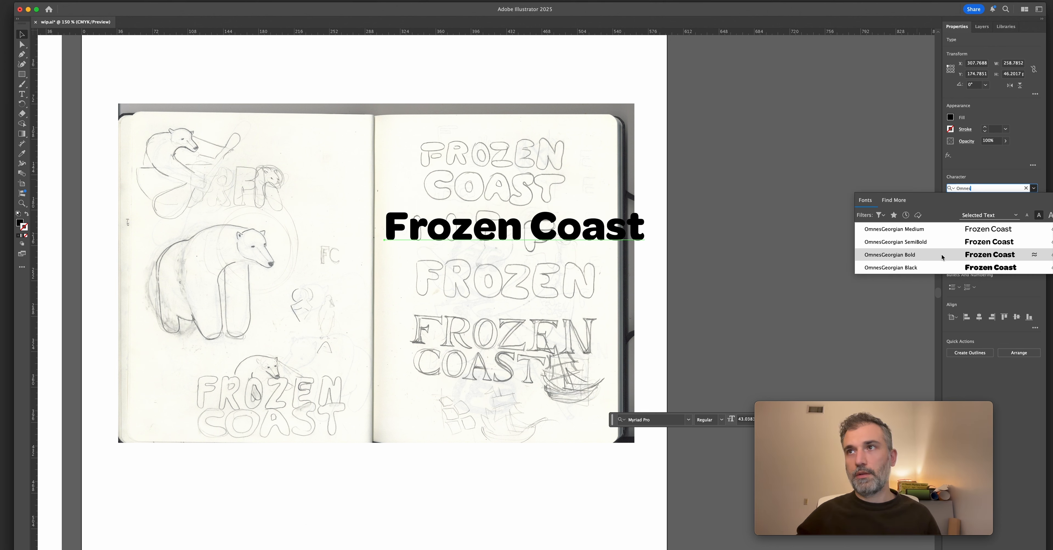
click(943, 256)
Retype the text in capitals as "FROZEN" and place a copy reading "COAST" directly below it.
text(FRO)
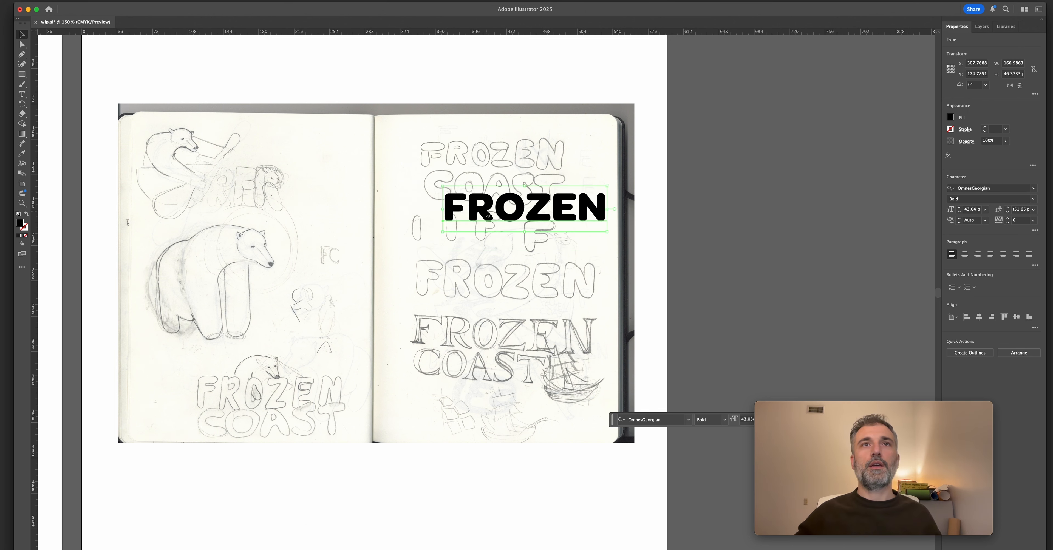
drag(485, 213, 485, 251)
double_click(485, 251)
key(super+a)
text(COAST)
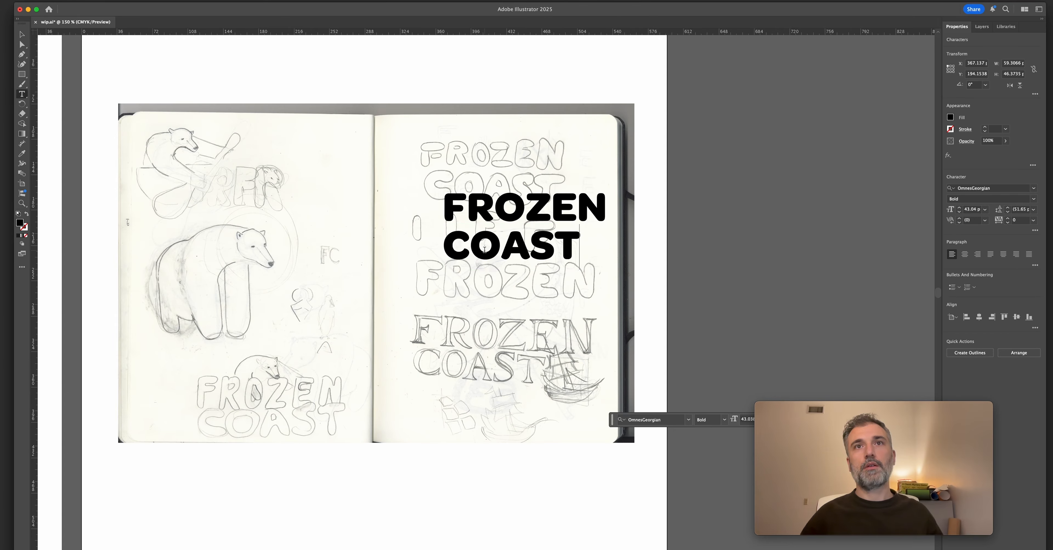
key(Escape)
shift+click(530, 207)
mouse_move(529, 207)
mouse_down()
mouse_move(498, 164)
mouse_move(492, 251)
mouse_up()
click(666, 249)
key(z)
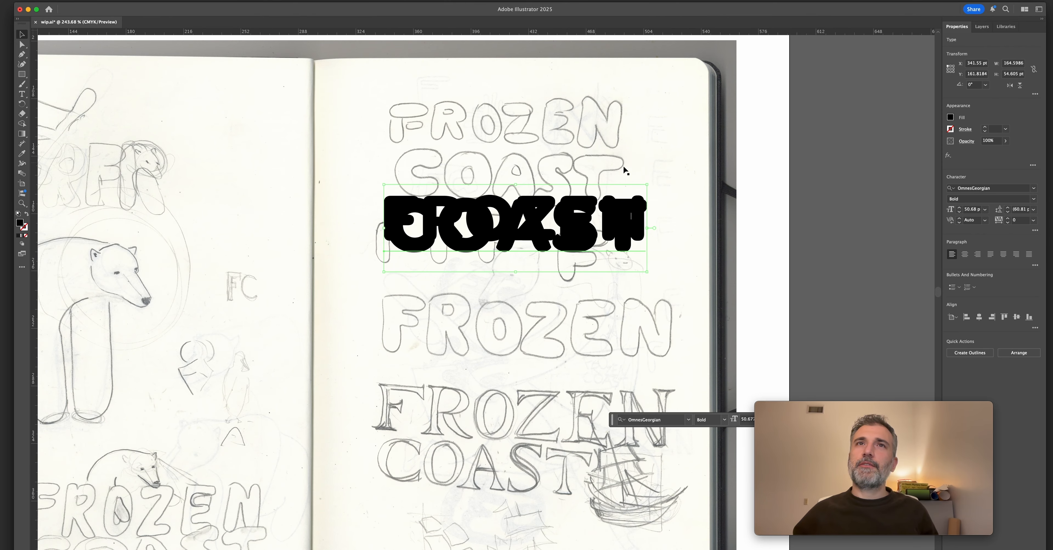
Scale COAST to about 50.68 pt to match FROZEN's width, and place the tightly stacked wordmark below the sketch spread.
drag(554, 219, 554, 271)
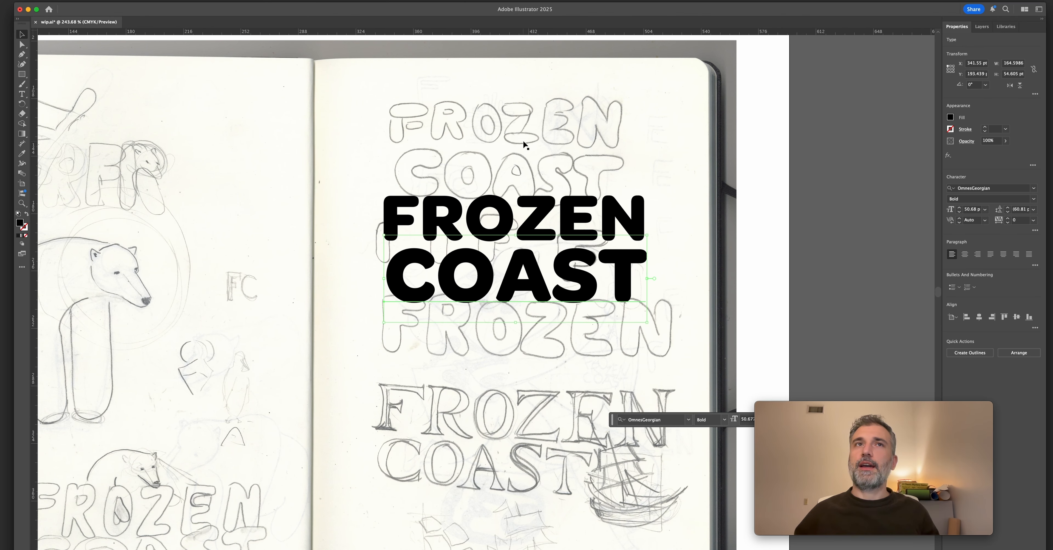
drag(479, 274, 412, 282)
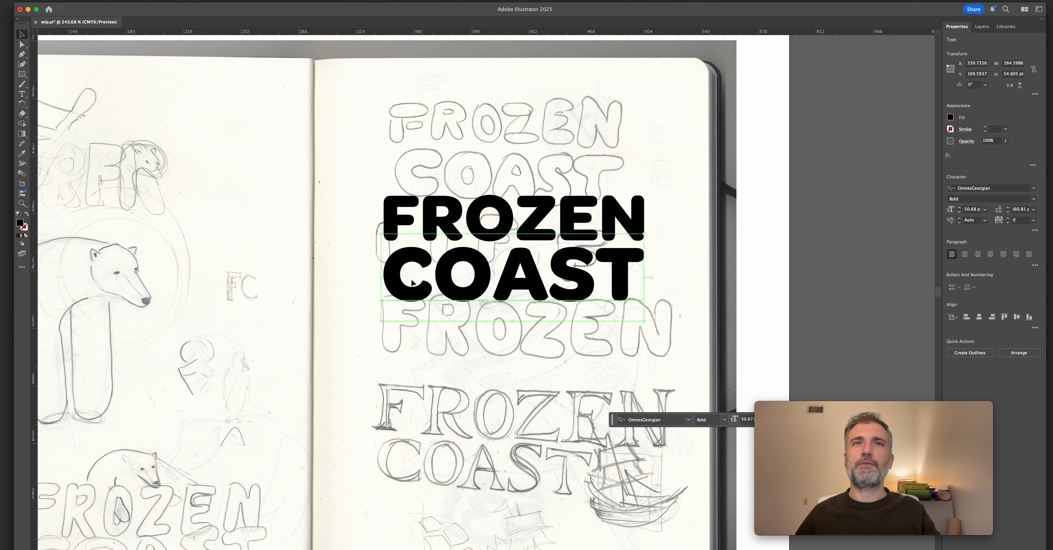
click(409, 393)
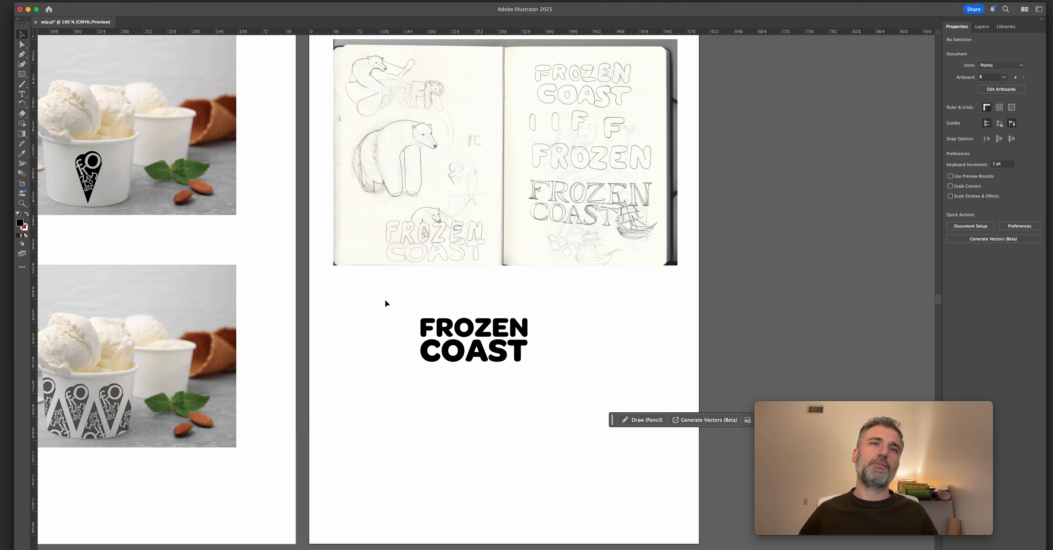
Tighten the kerning between letters in the word COAST.
click(468, 357)
key(t)
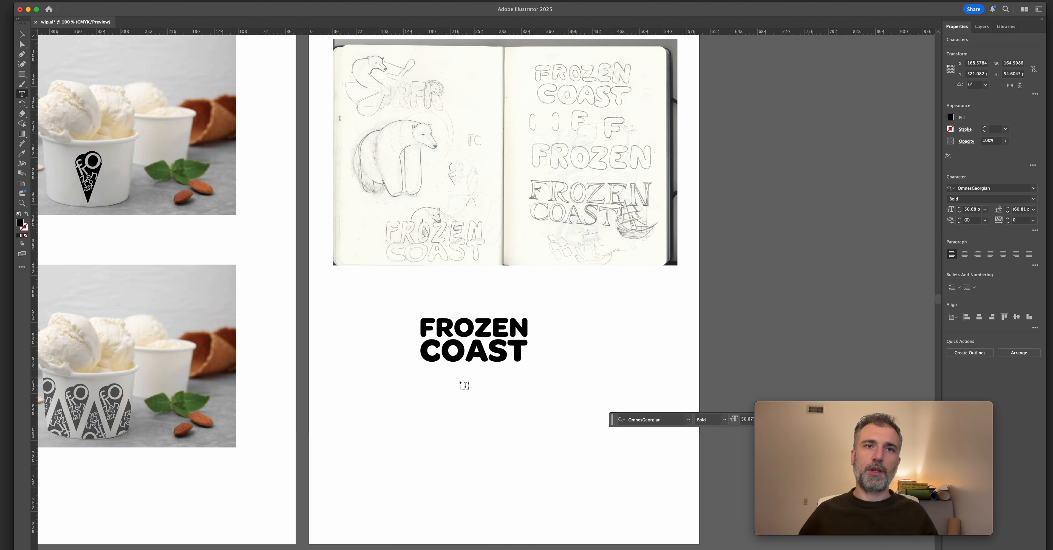
key(alt+Left)
key(alt+Left)
key(Escape)
scroll(474, 393, up, 5)
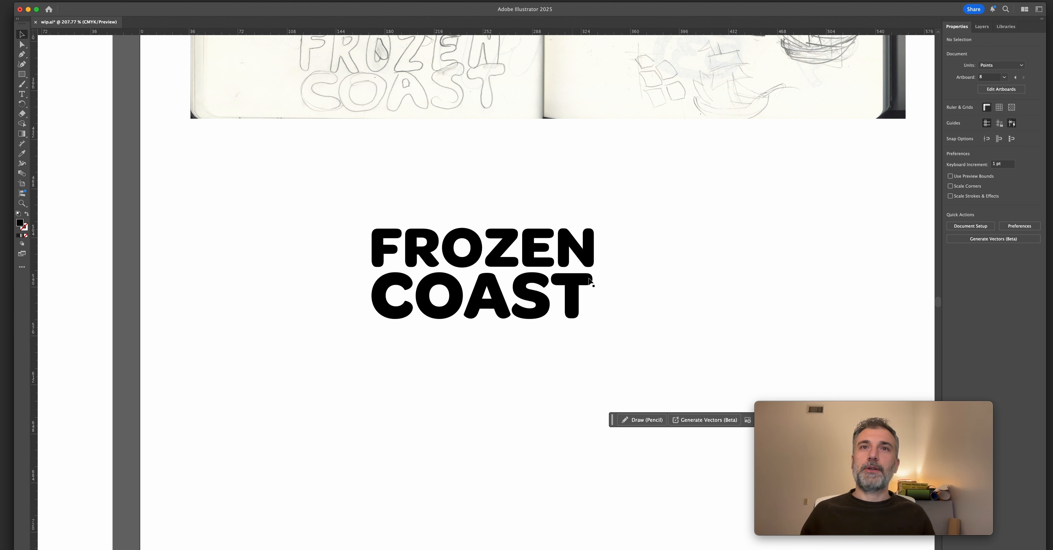
Move both words of the stacked wordmark together slightly lower and closer to the artboard's centre.
drag(569, 291, 550, 312)
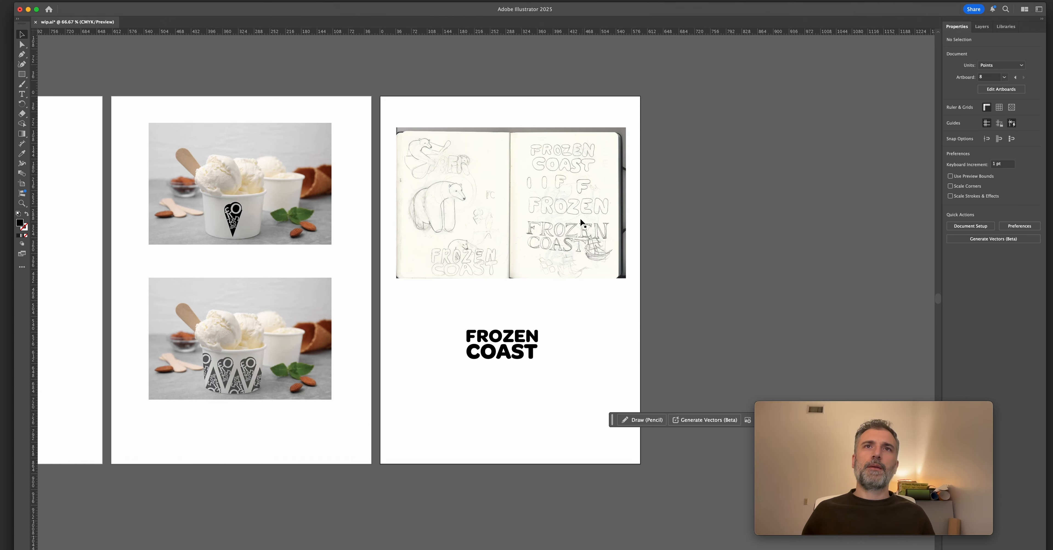
super+click(582, 224)
drag(552, 153, 568, 105)
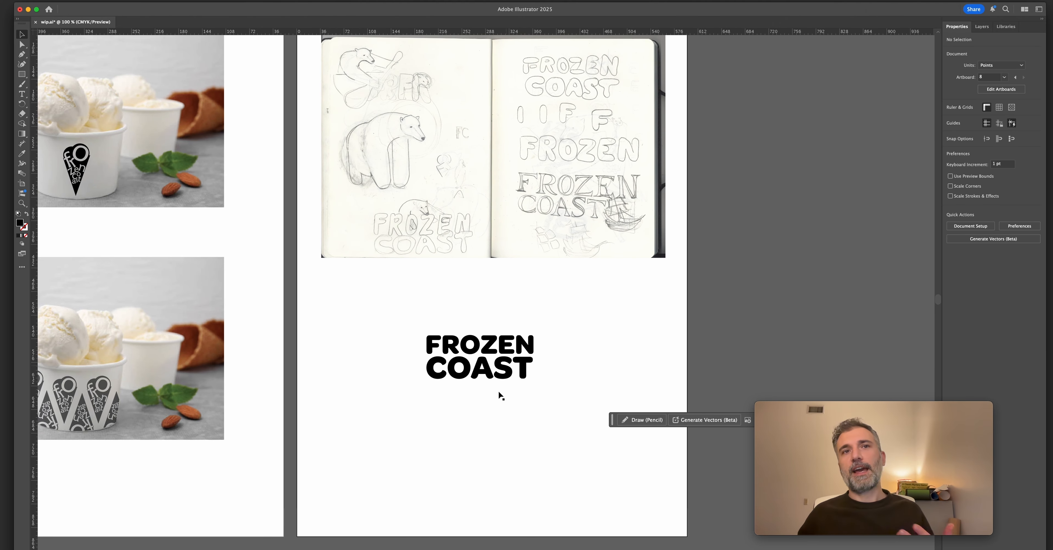
super+click(418, 373)
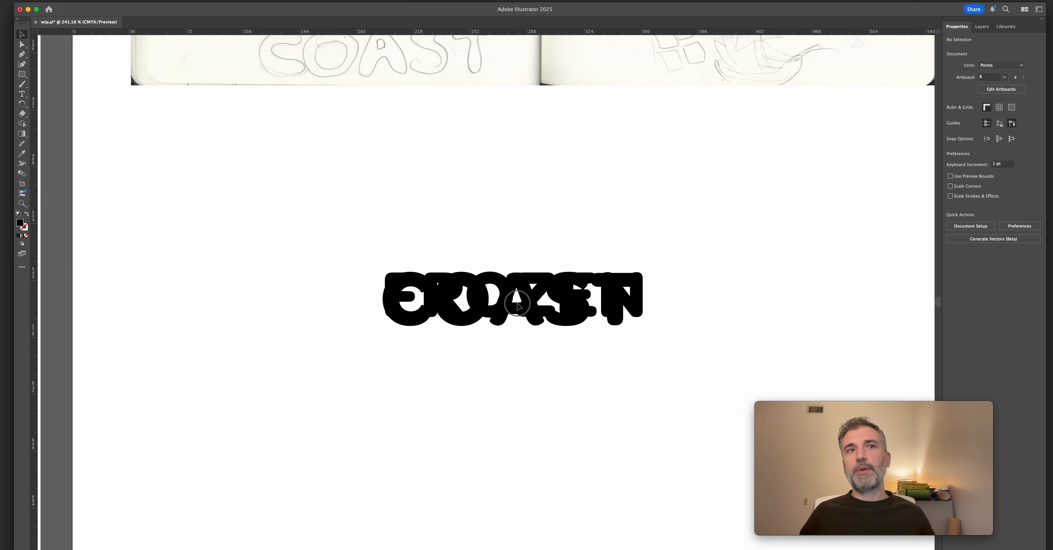
click(394, 322)
drag(383, 349, 384, 350)
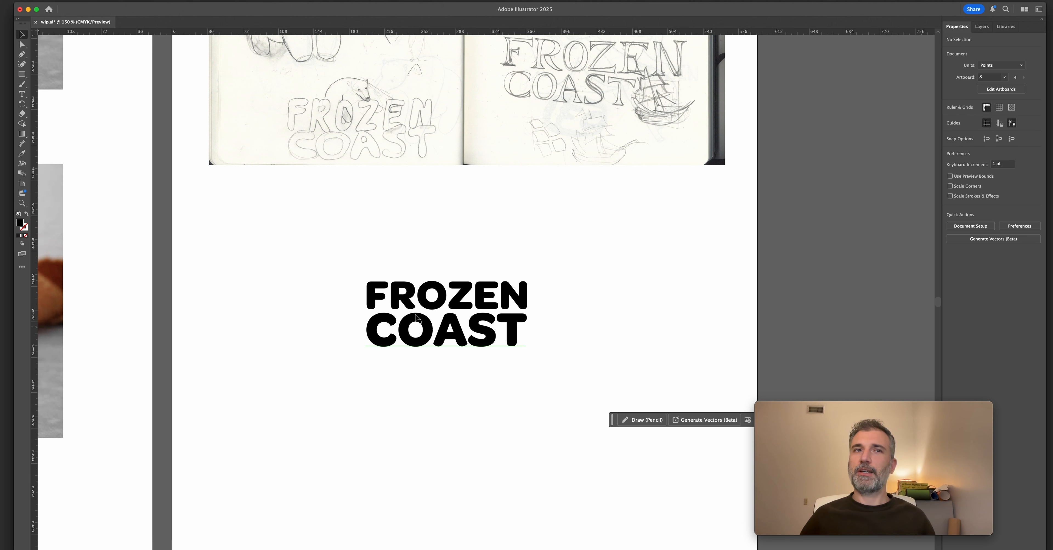
Compare the new wordmark with the cup mockups, the earlier logo artboards and the original frozen coast sketchbook spreads.
scroll(343, 338, left, 3)
scroll(343, 337, up, 2)
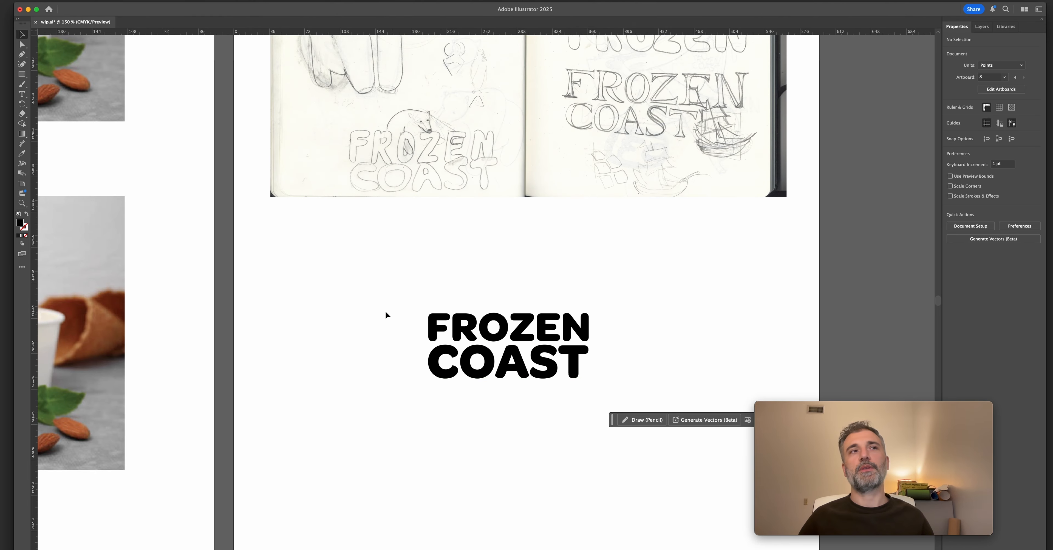
scroll(381, 244, left, 5)
scroll(494, 275, down, 2)
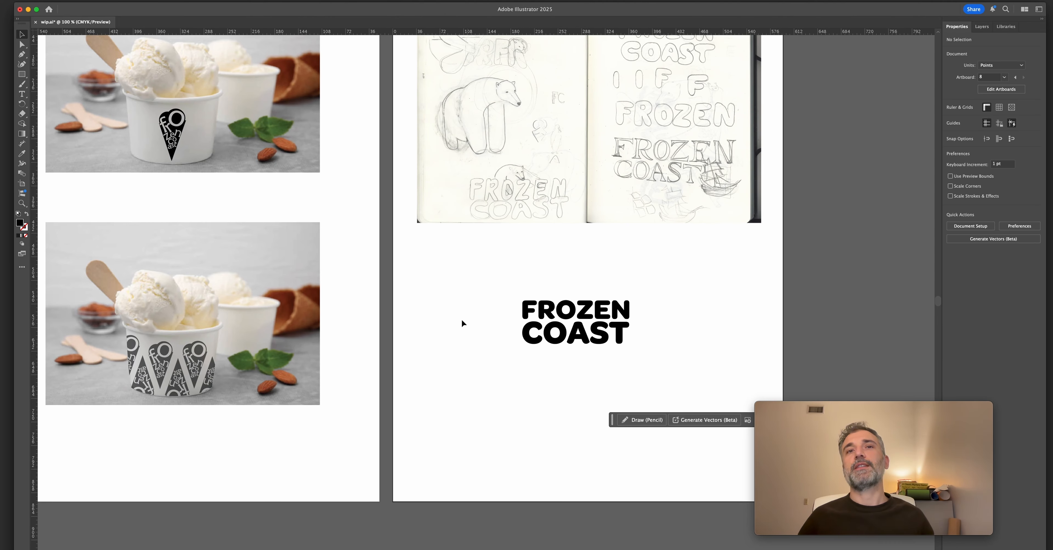
scroll(459, 317, down, 3)
drag(310, 292, 707, 300)
drag(59, 267, 305, 272)
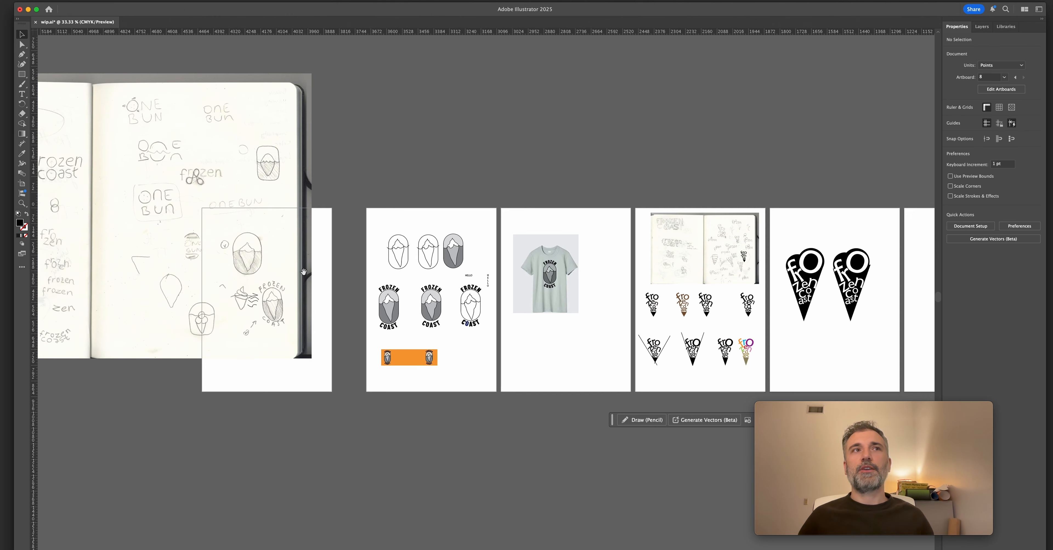
scroll(562, 293, left, 15)
scroll(562, 294, up, 2)
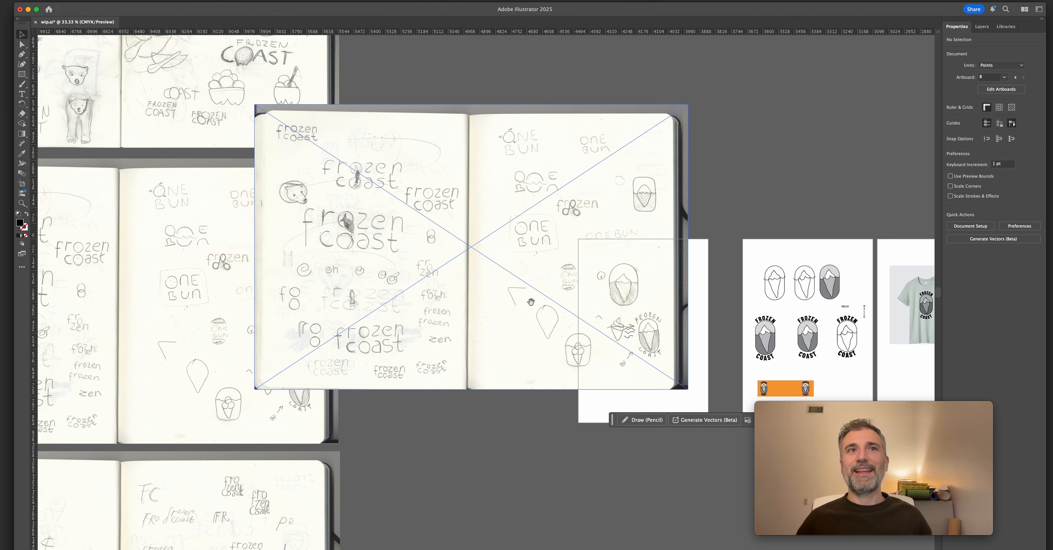
Examine the lowercase frozen coast sketches with vertically aligned o's and compare them with the neighbouring sketchbook spreads.
scroll(505, 318, left, 3)
scroll(522, 294, up, 10)
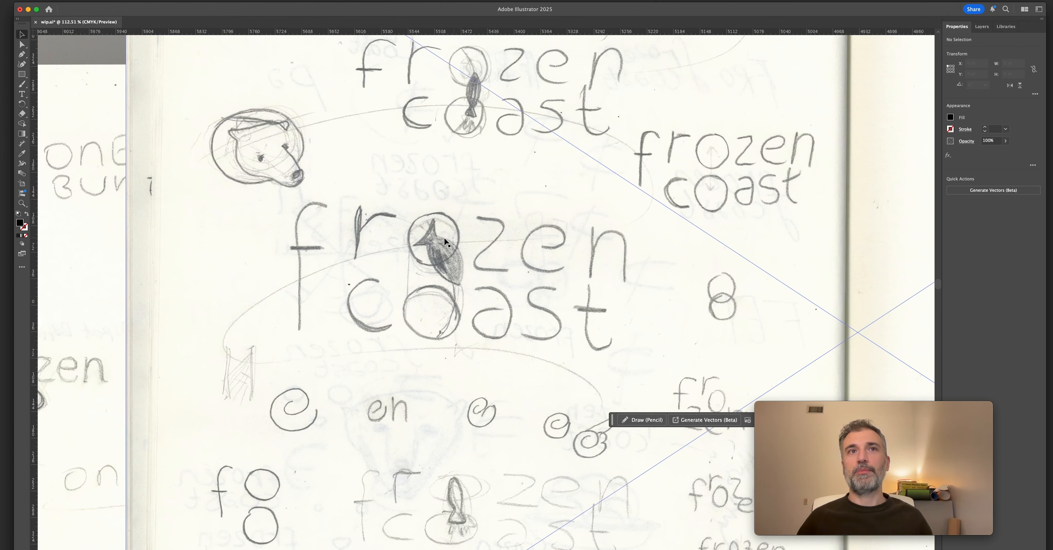
scroll(444, 241, up, 3)
scroll(445, 241, left, 2)
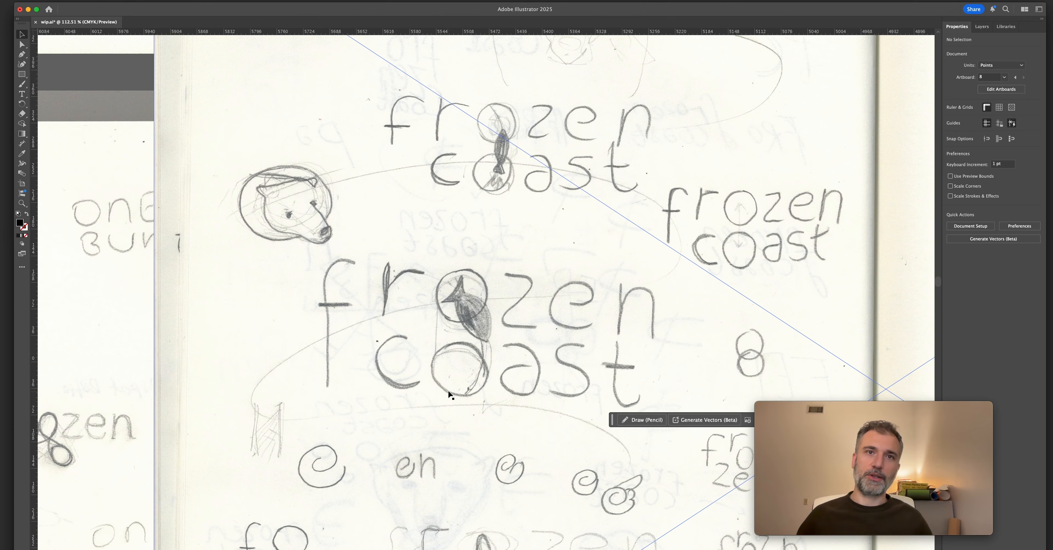
scroll(466, 370, down, 5)
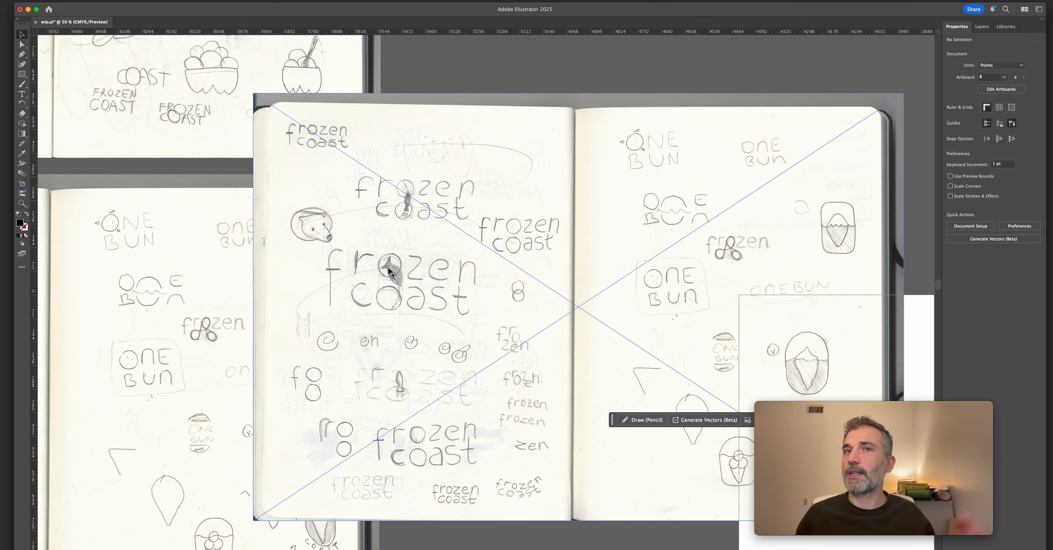
drag(417, 269, 460, 247)
scroll(461, 247, down, 3)
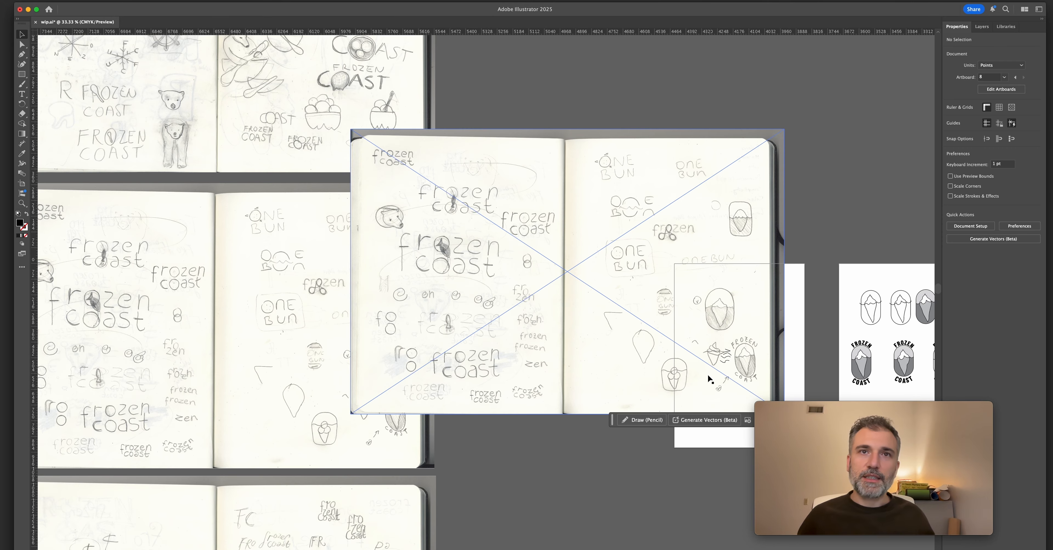
scroll(698, 357, left, 10)
scroll(613, 347, up, 5)
scroll(543, 339, up, 2)
scroll(544, 338, left, 1)
drag(564, 335, 733, 333)
scroll(733, 334, down, 3)
mouse_move(538, 275)
mouse_down()
mouse_move(478, 223)
mouse_move(647, 314)
mouse_up()
drag(530, 243, 123, 303)
drag(556, 267, 557, 183)
scroll(598, 264, down, 3)
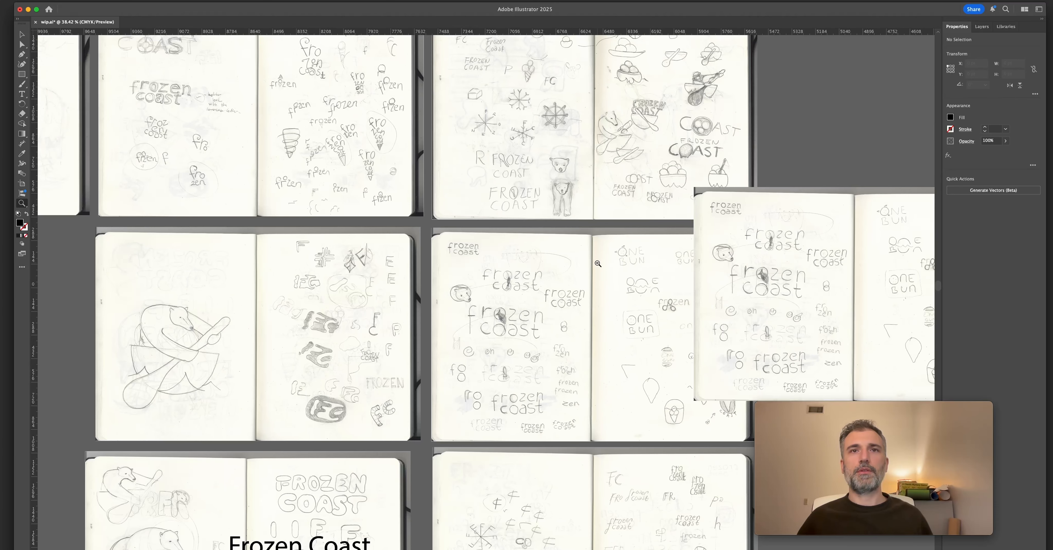
drag(598, 264, 566, 224)
scroll(515, 323, up, 3)
scroll(494, 316, up, 7)
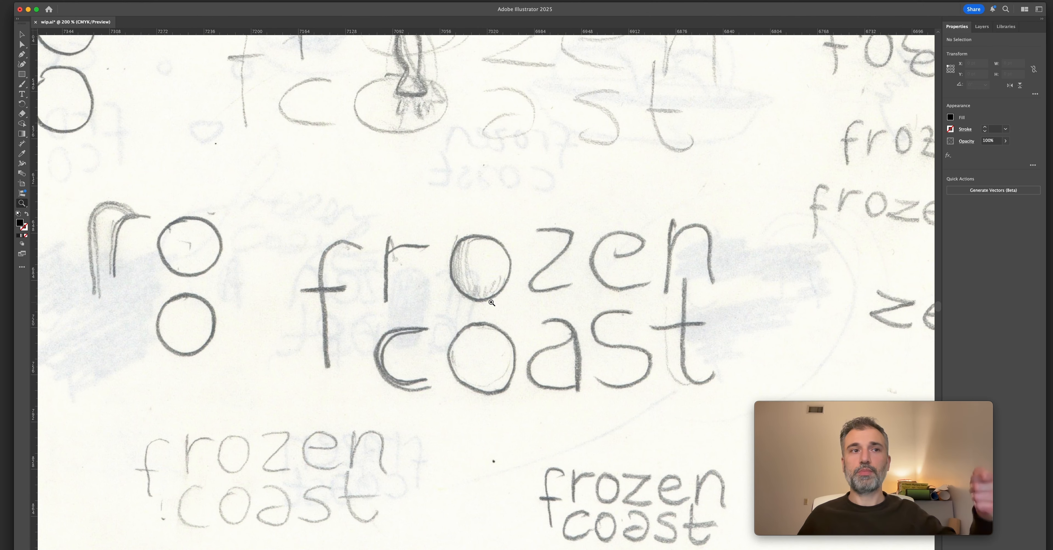
scroll(551, 287, down, 3)
alt+click(497, 281)
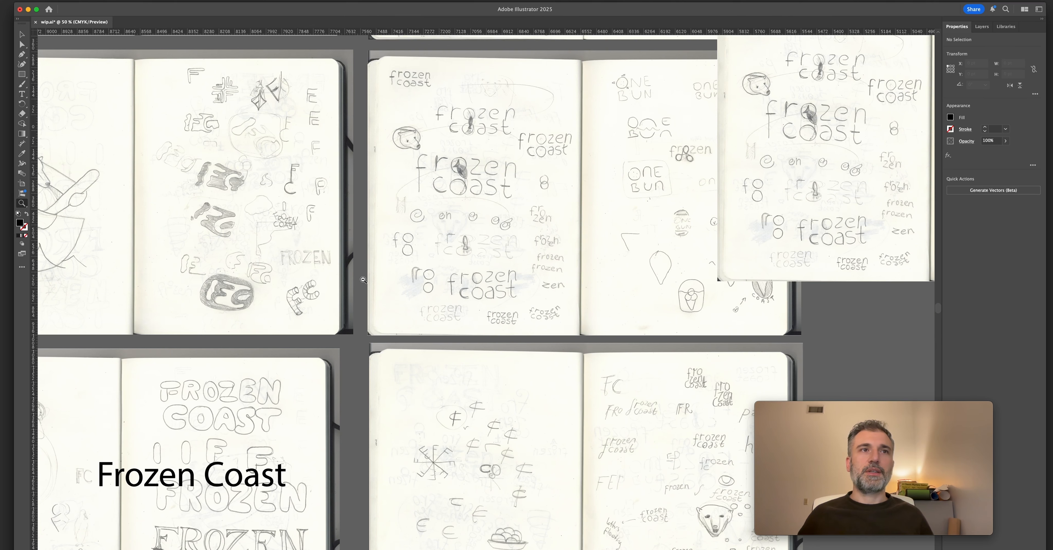
drag(353, 284, 415, 178)
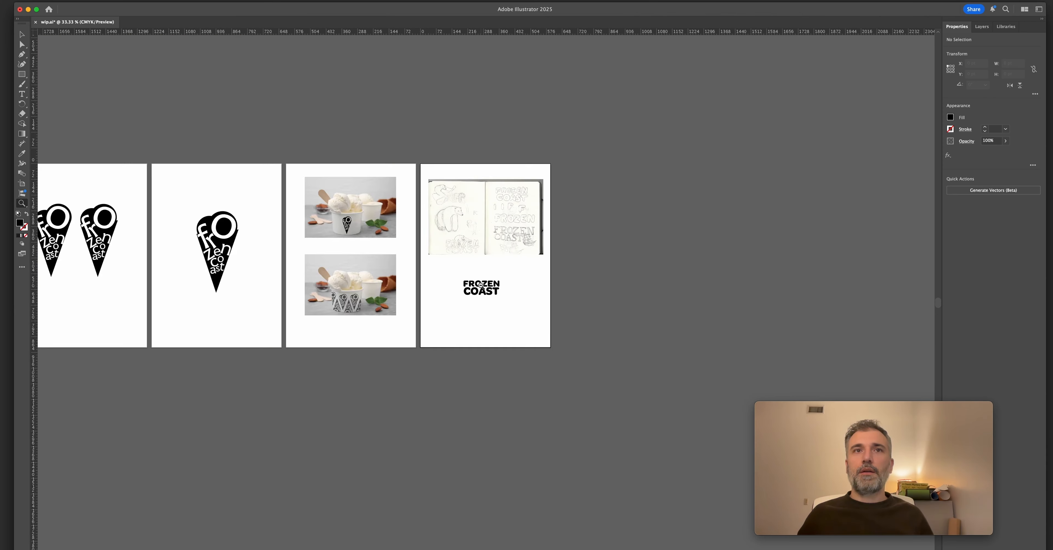
Compare the stacked FROZEN COAST wordmark with the polar bear lettering sketches above it.
key(super+1)
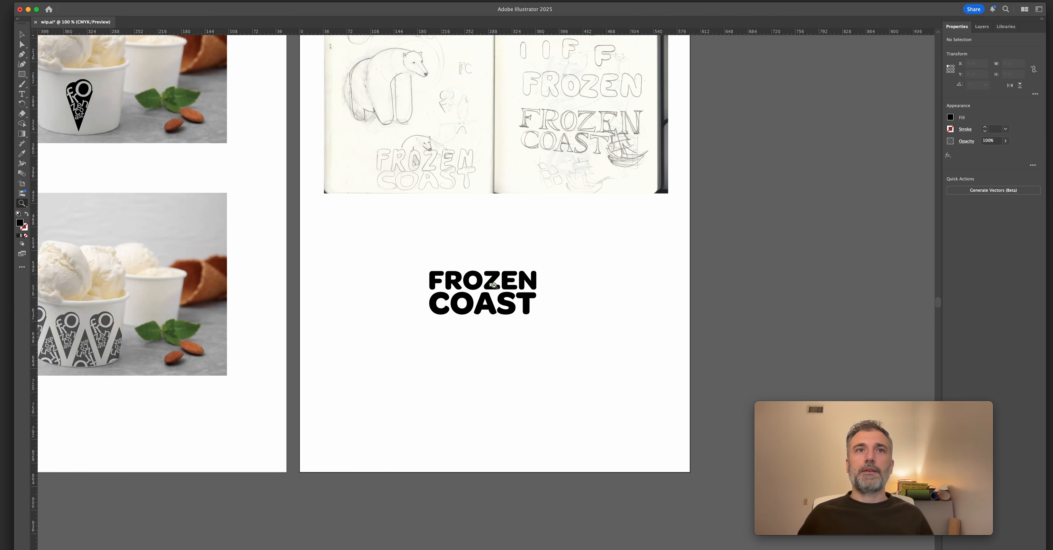
scroll(425, 192, up, 2)
scroll(394, 184, up, 5)
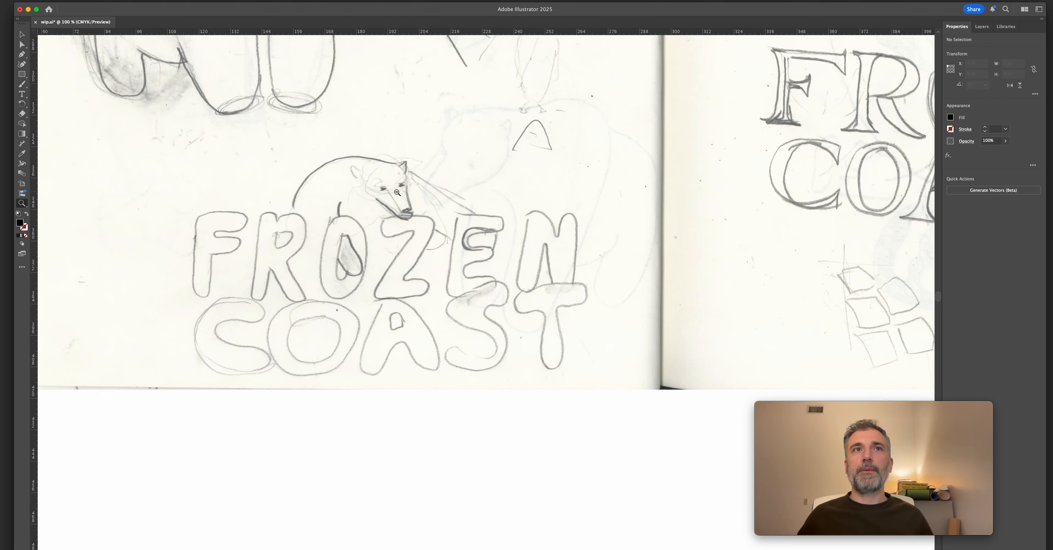
scroll(313, 203, down, 4)
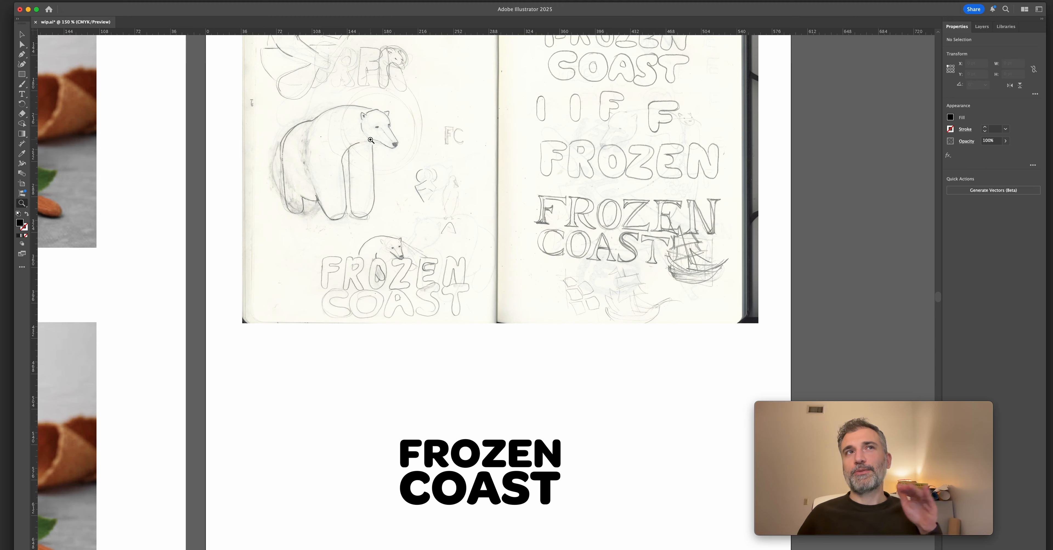
scroll(370, 140, down, 3)
Switch to the browser and review the polar bear image results and the iStock polar bear vector illustrations.
key(super+Tab)
drag(929, 82, 787, 116)
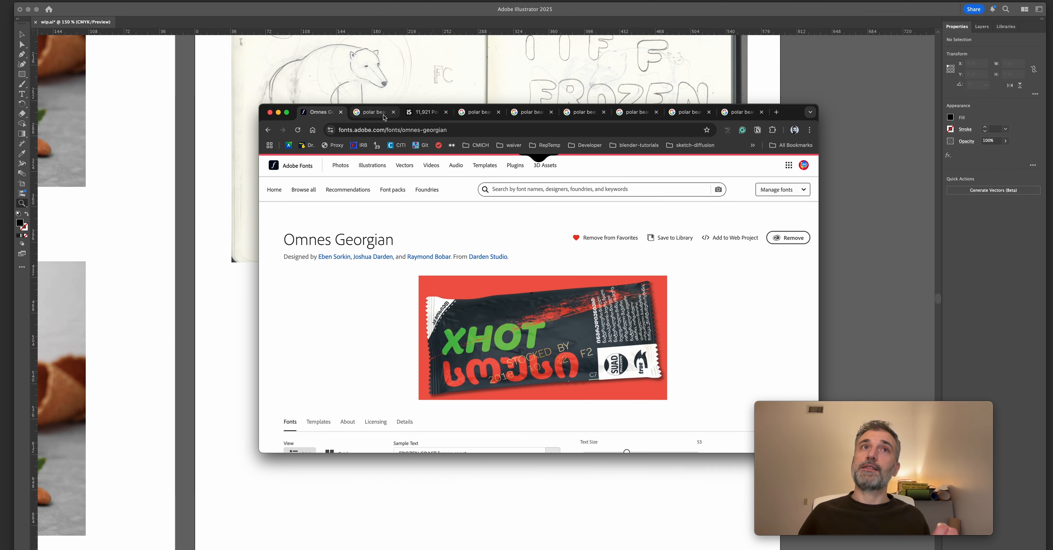
click(373, 113)
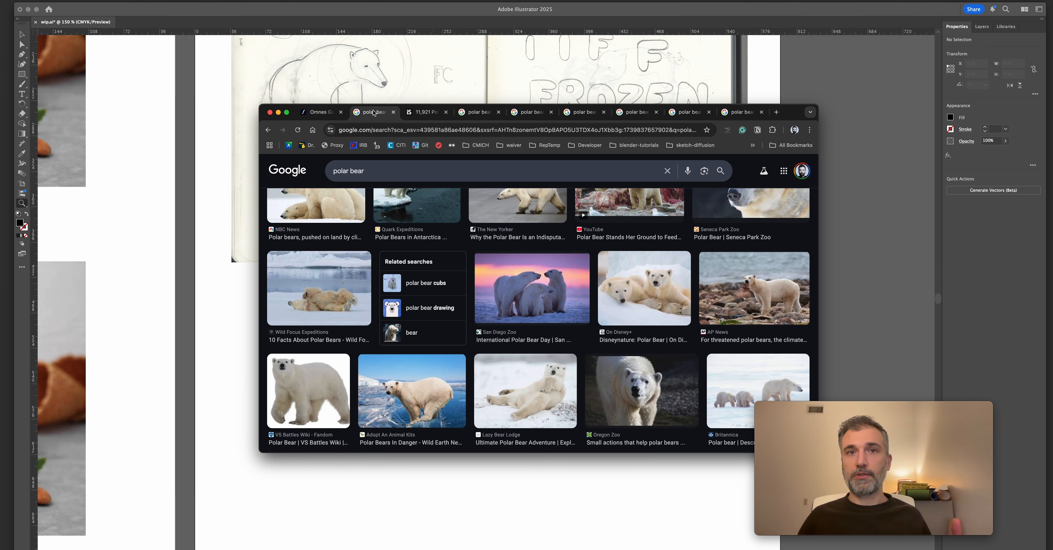
scroll(402, 297, up, 5)
scroll(402, 297, down, 5)
click(424, 112)
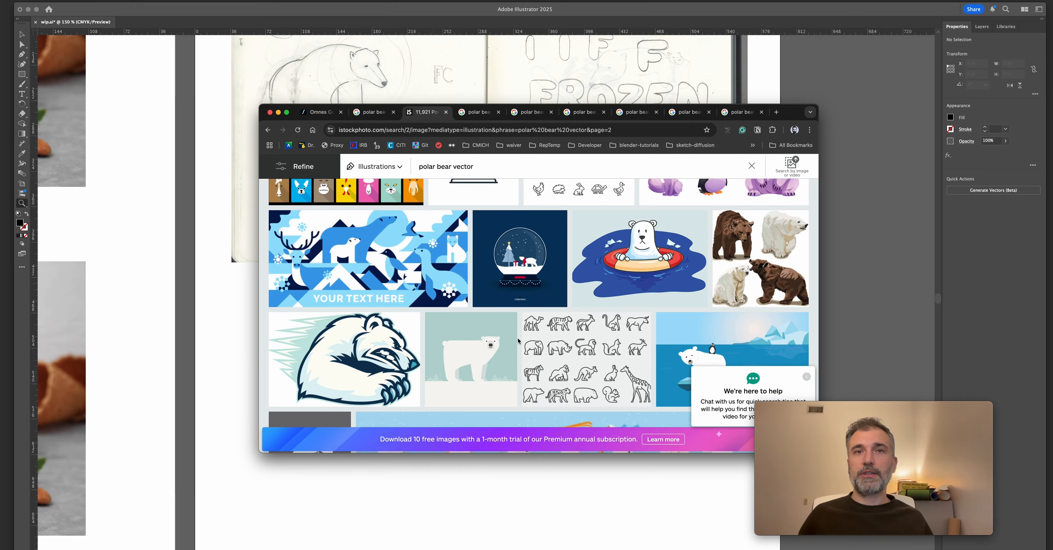
drag(792, 104, 786, 5)
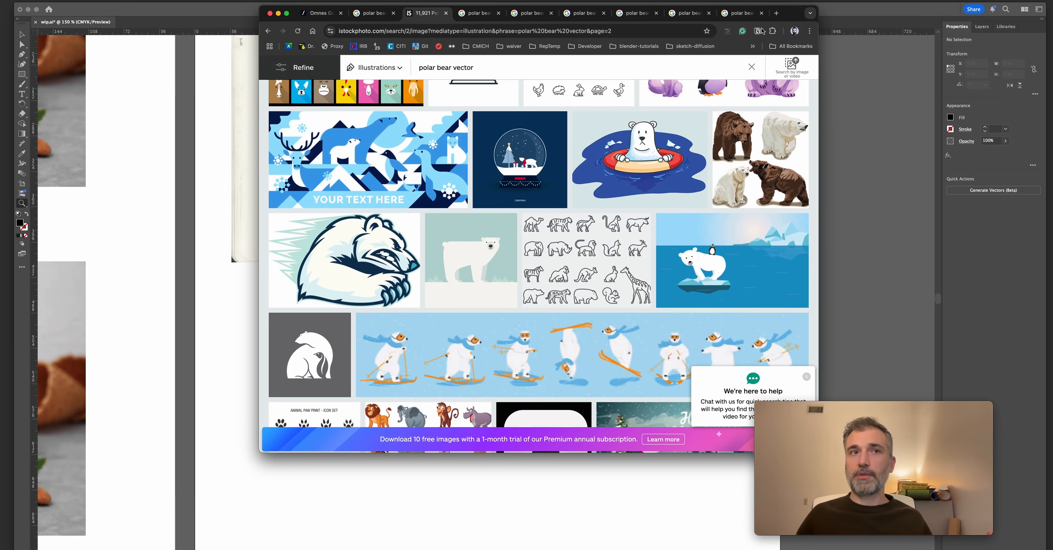
scroll(571, 287, up, 1)
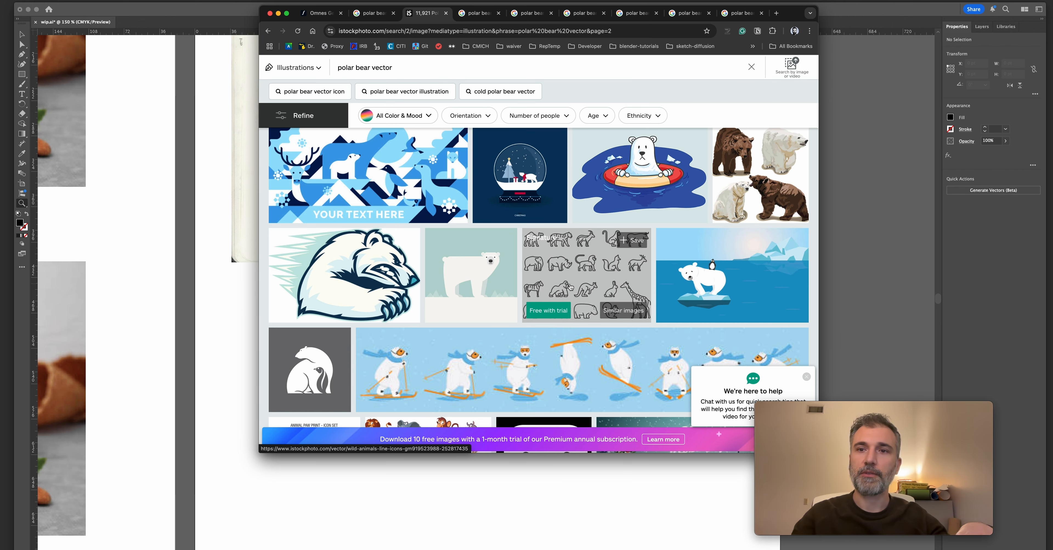
scroll(551, 291, down, 5)
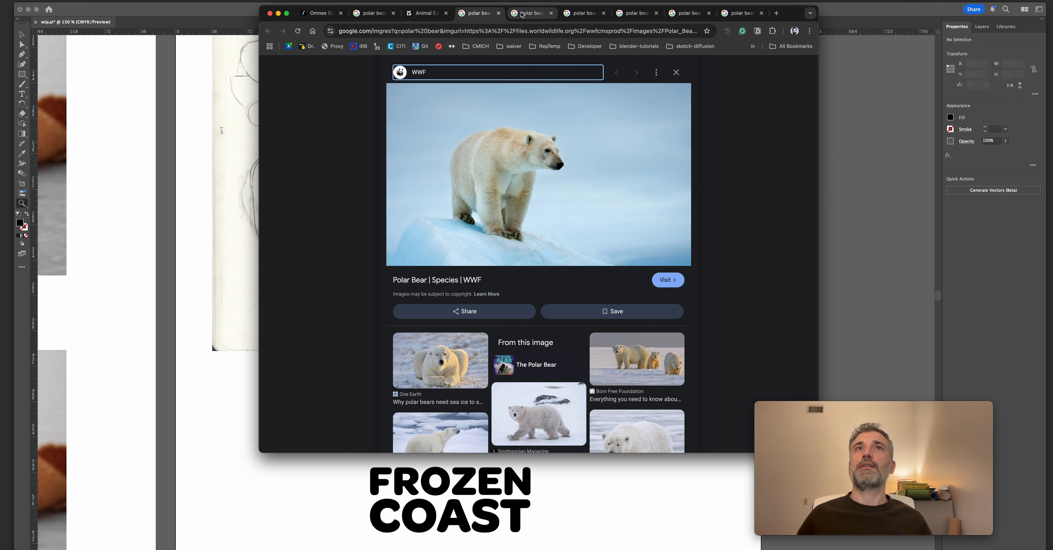
Compare the opened polar bear photos with the bear sketches, looking at body poses and head angles.
click(538, 17)
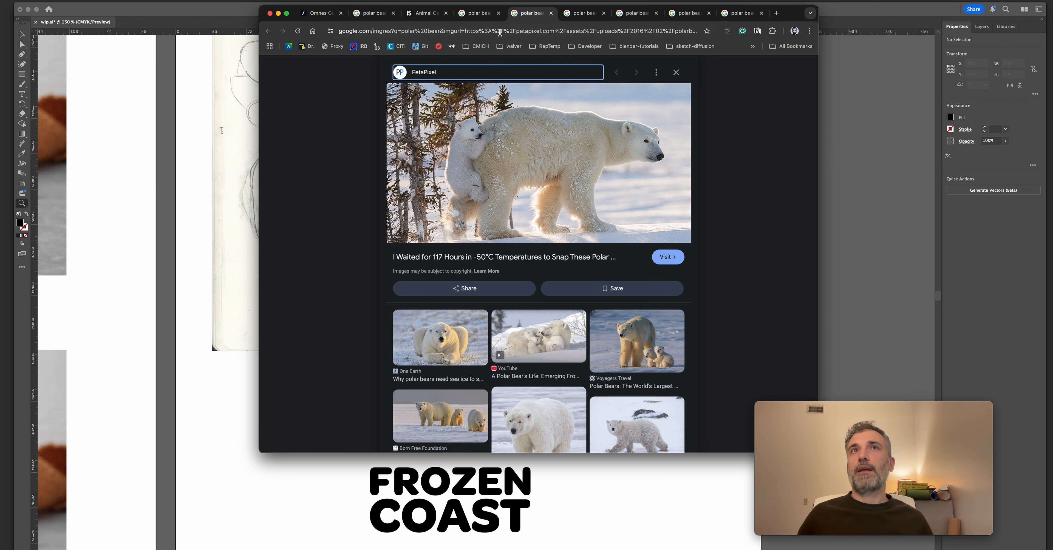
click(483, 13)
click(209, 205)
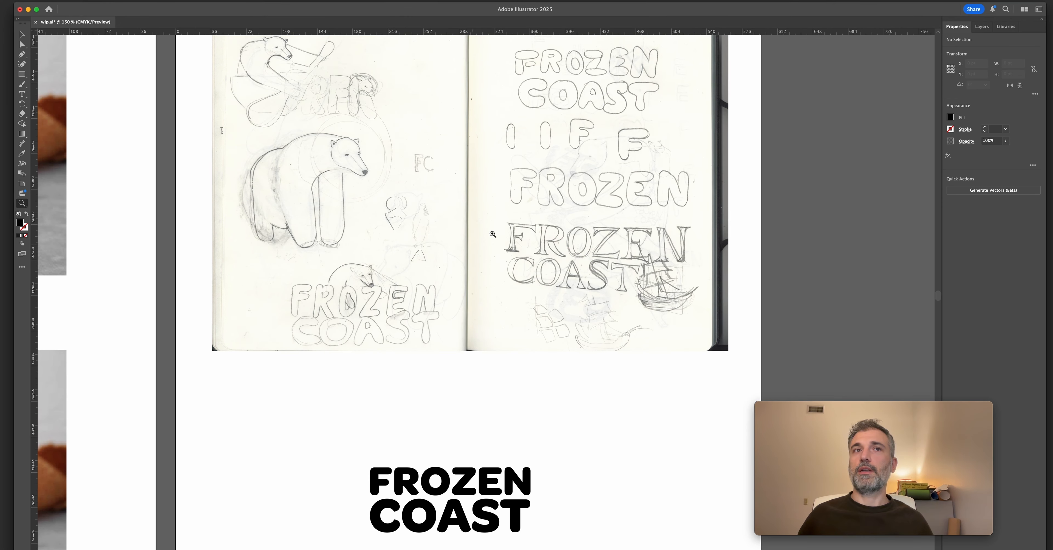
key(super+Tab)
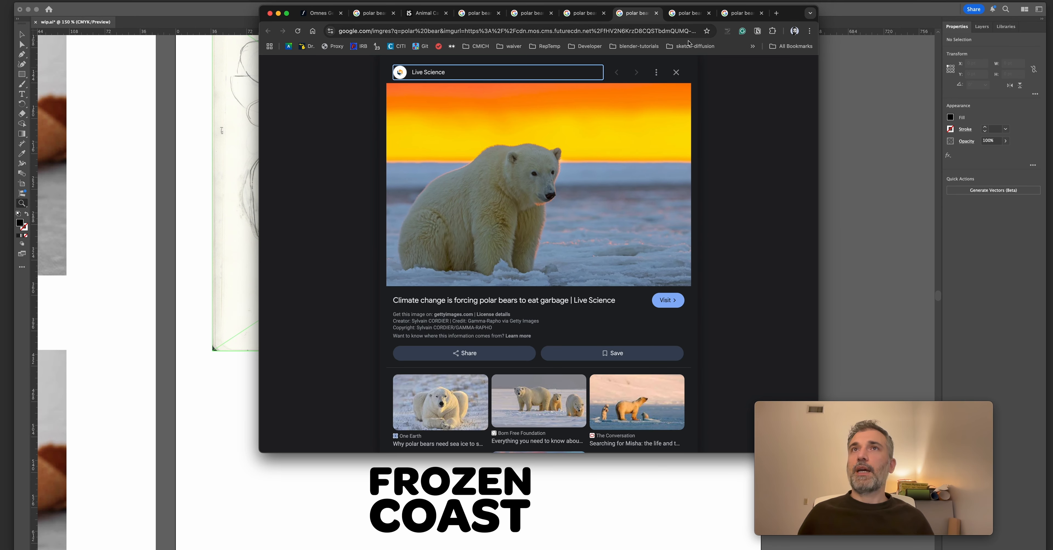
click(689, 14)
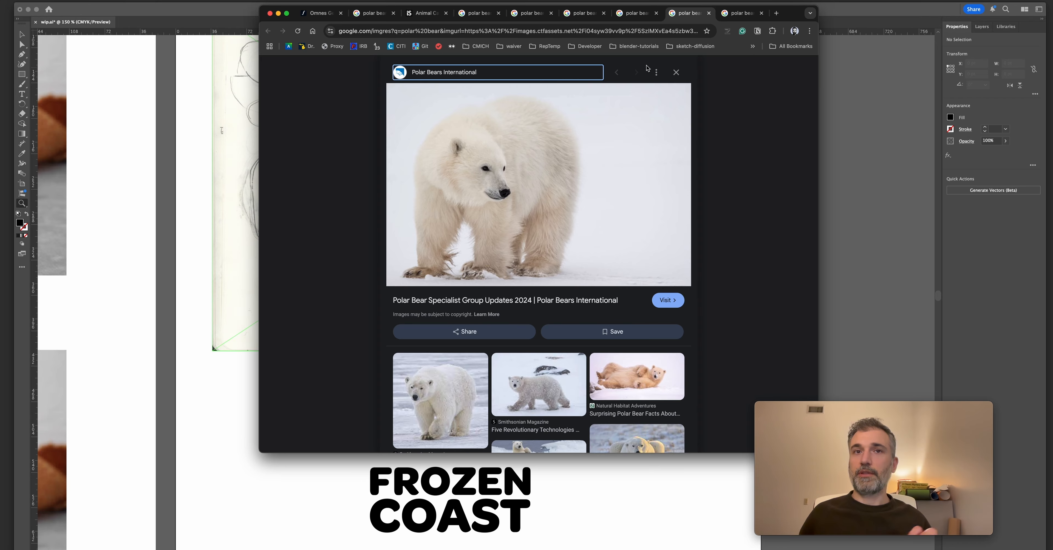
click(597, 16)
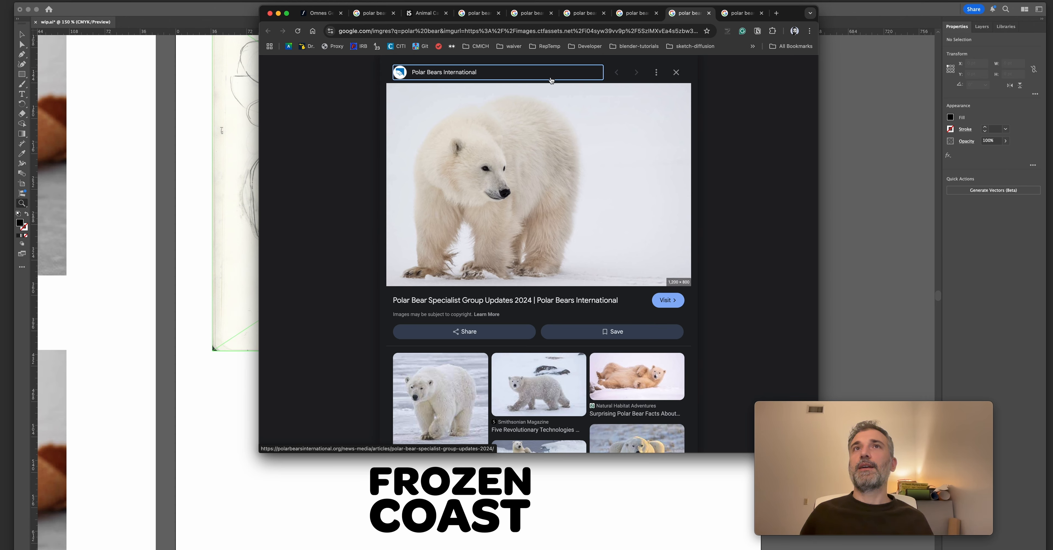
key(ctrl+shift+Tab)
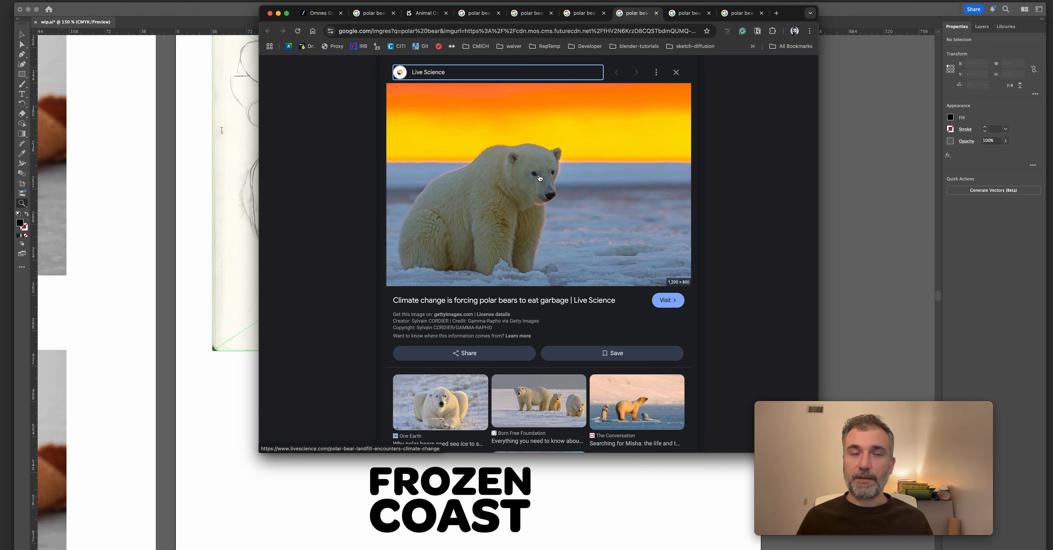
click(567, 15)
Copy the WWF polar bear photo from the browser and paste it in Illustrator beside the sketch artboard.
click(479, 13)
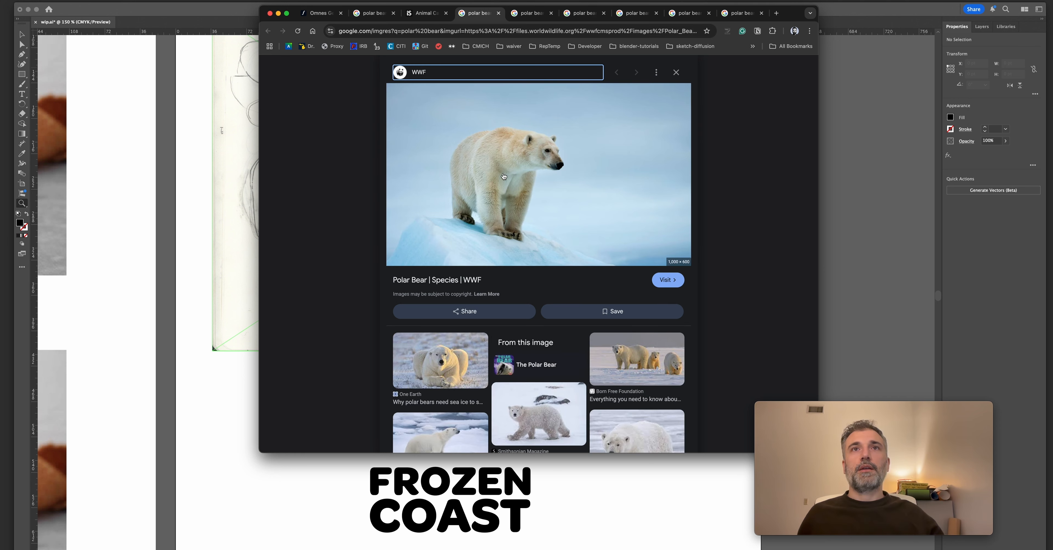
right_click(491, 154)
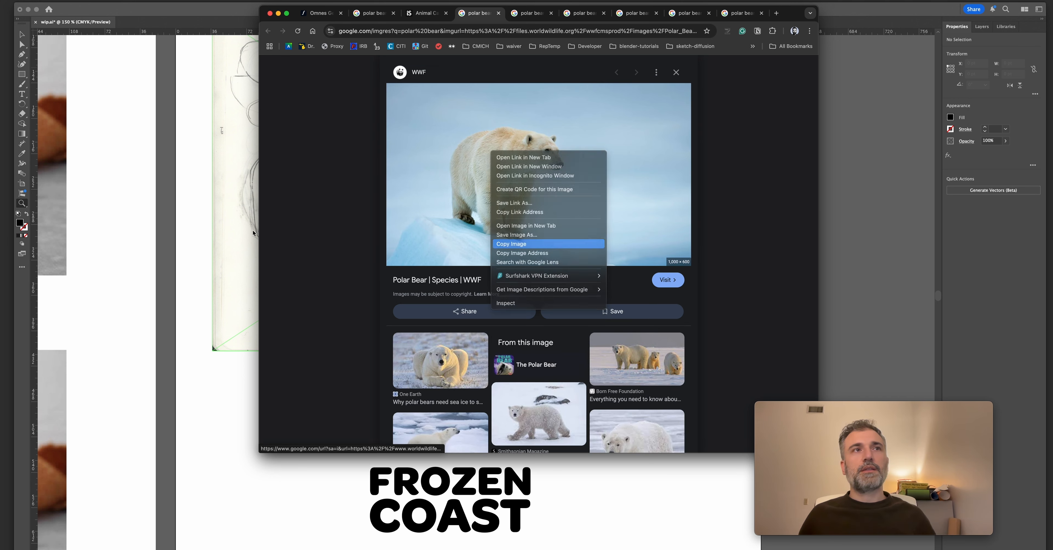
click(201, 220)
scroll(517, 373, down, 5)
scroll(489, 235, right, 8)
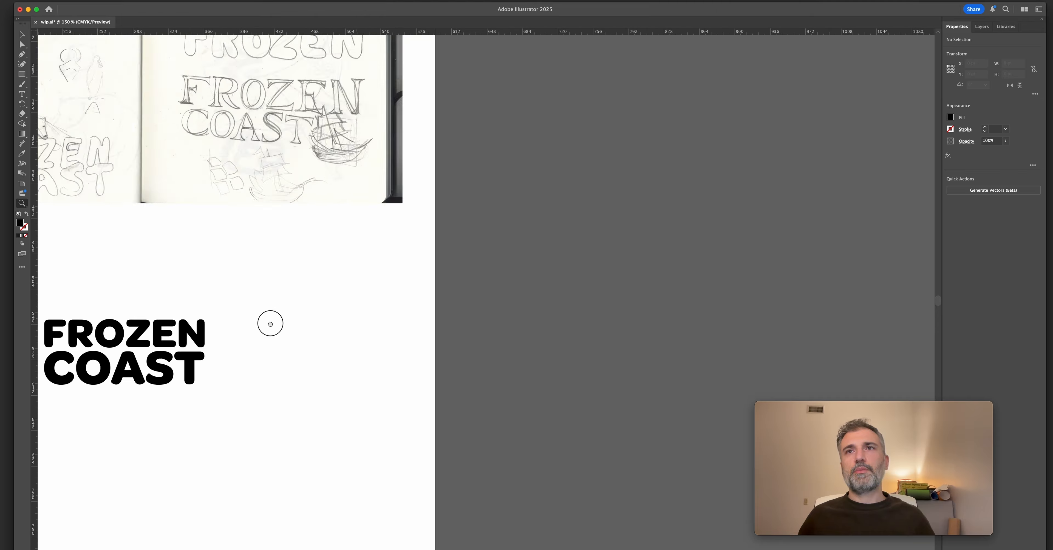
key(super+v)
alt+click(570, 289)
alt+click(570, 288)
key(v)
drag(485, 269, 616, 206)
Draw a black rectangle over the polar bear in the pasted photo and adjust its position to frame the bear.
key(m)
drag(506, 137, 733, 340)
key(v)
click(766, 311)
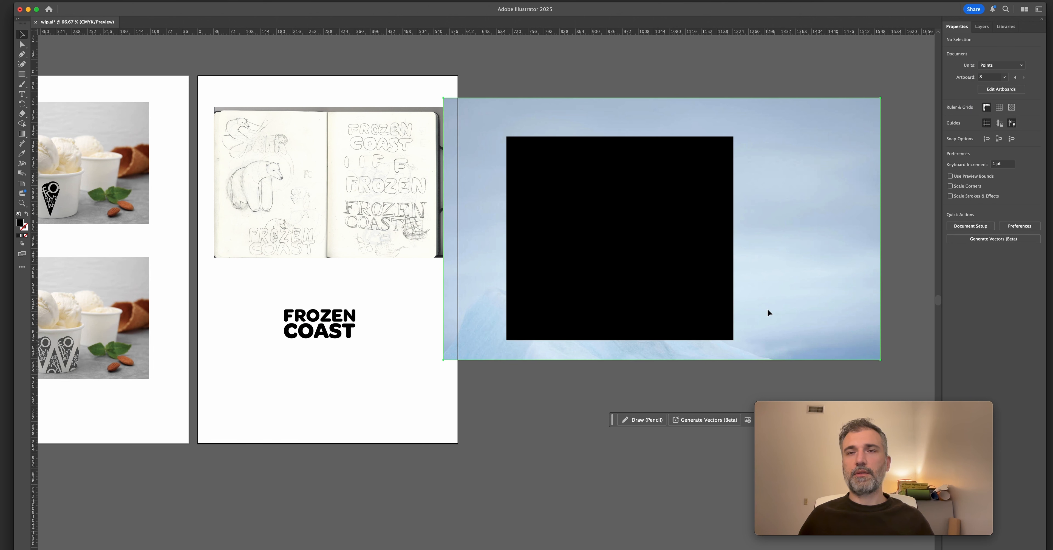
click(574, 393)
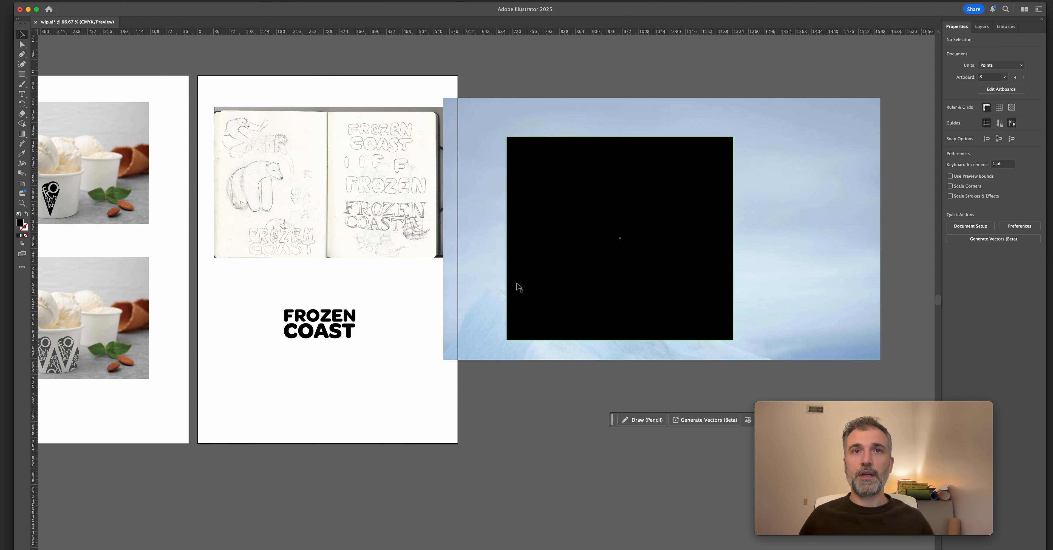
drag(546, 274, 575, 282)
Make a clipping mask from the black rectangle and the polar bear photo.
click(777, 241)
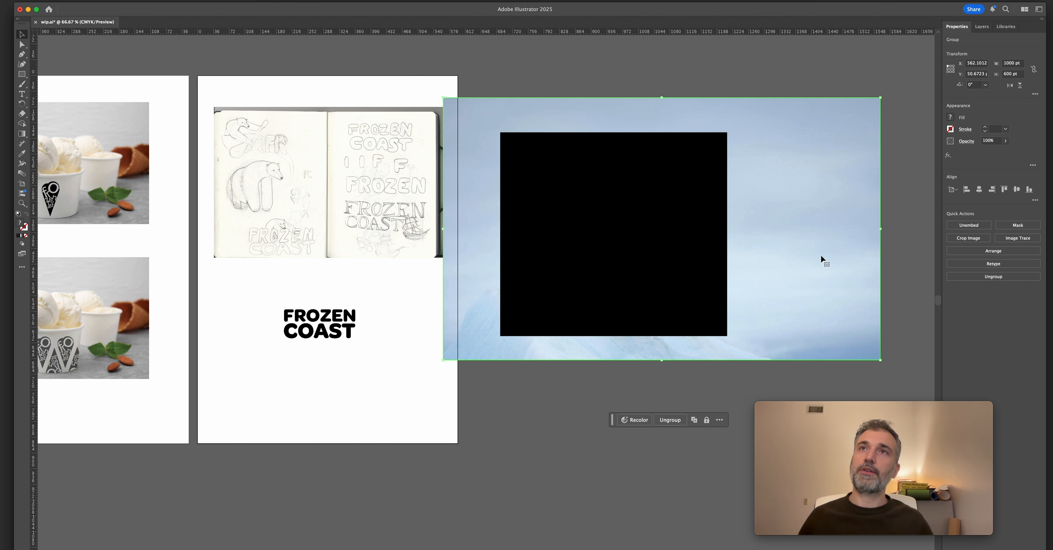
click(619, 169)
right_click(578, 160)
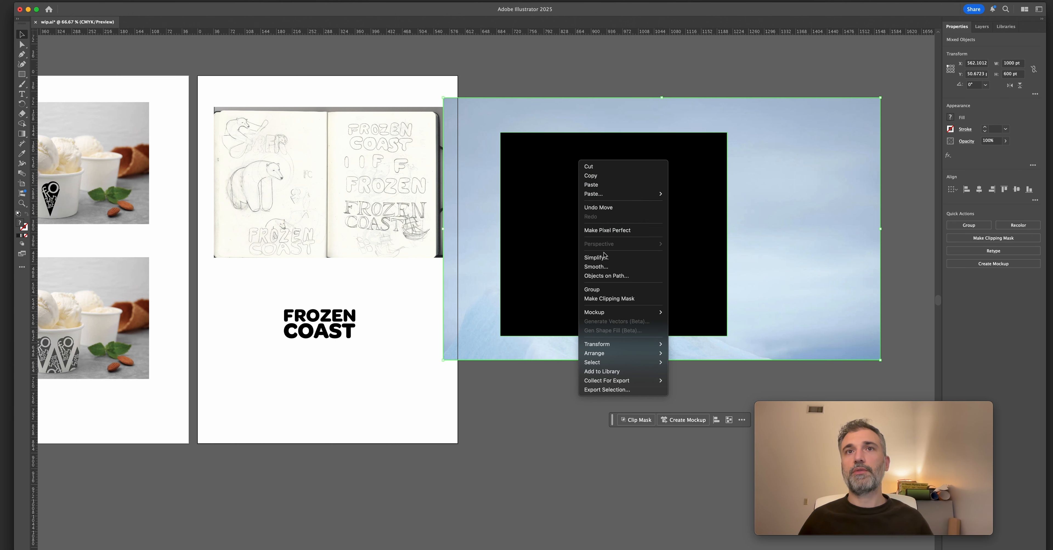
click(609, 298)
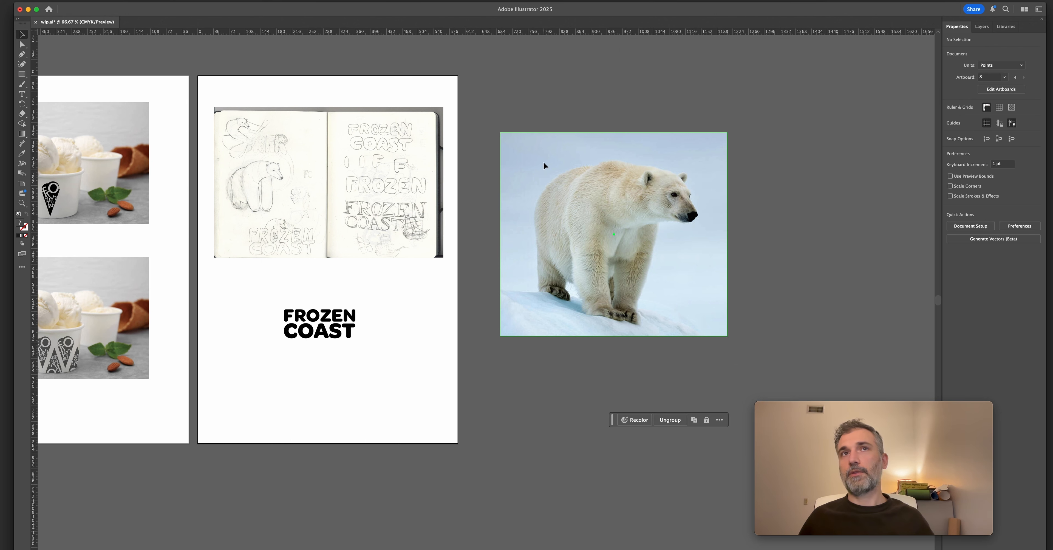
Scale the clipped polar bear photo down to about 330 × 296 pt and move it closer to the artboard.
click(548, 113)
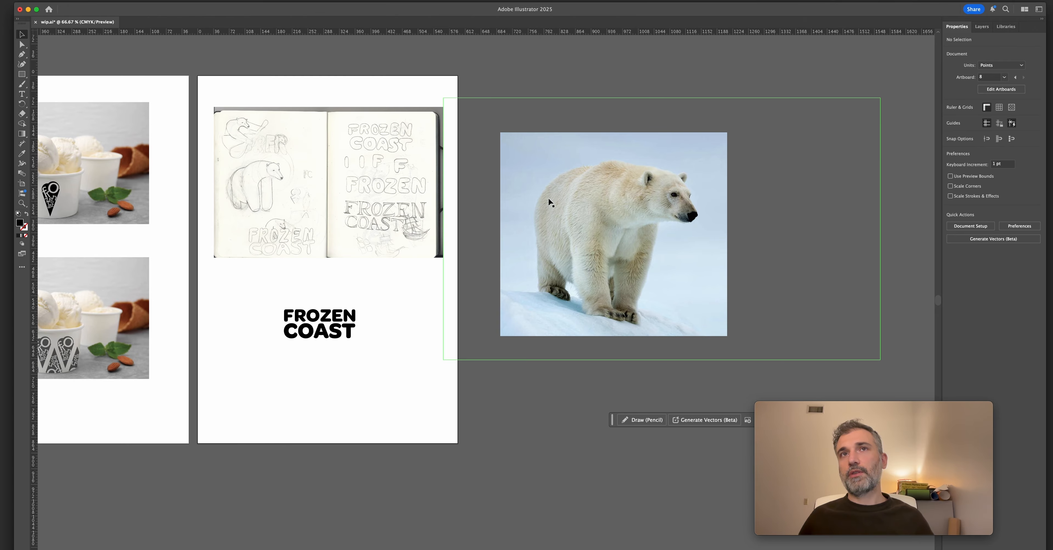
click(690, 236)
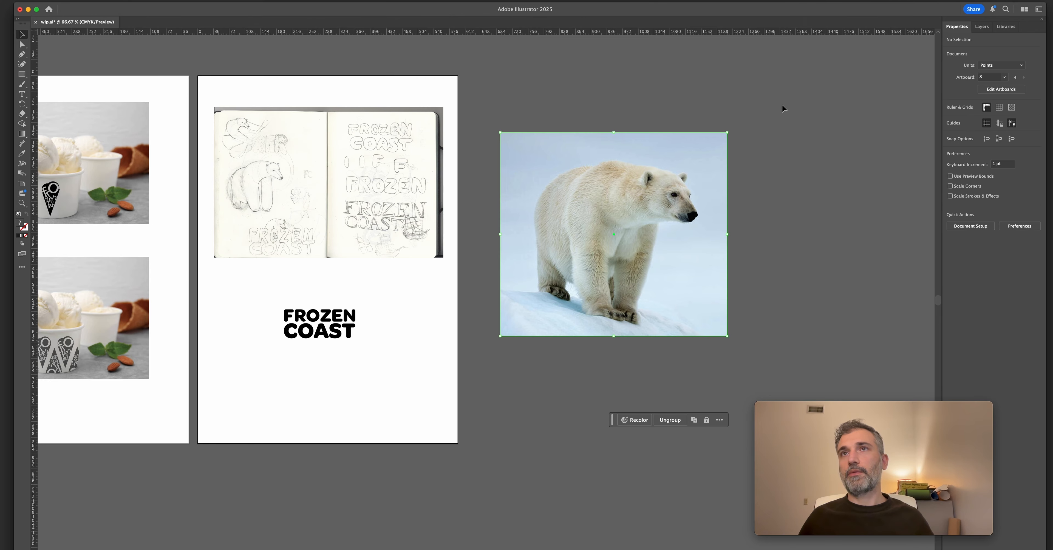
drag(727, 131, 686, 171)
key(super+shift+a)
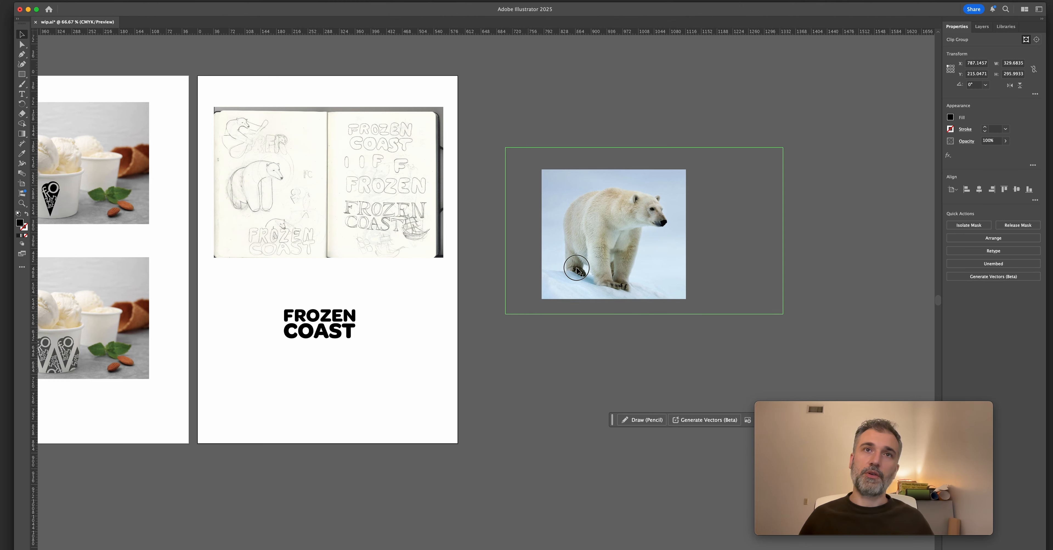
drag(579, 219, 593, 320)
key(super+shift+a)
key(a)
drag(572, 319, 534, 301)
click(555, 184)
key(v)
Isolate the polar bear clip group and select its photo and its mask rectangle individually.
double_click(539, 271)
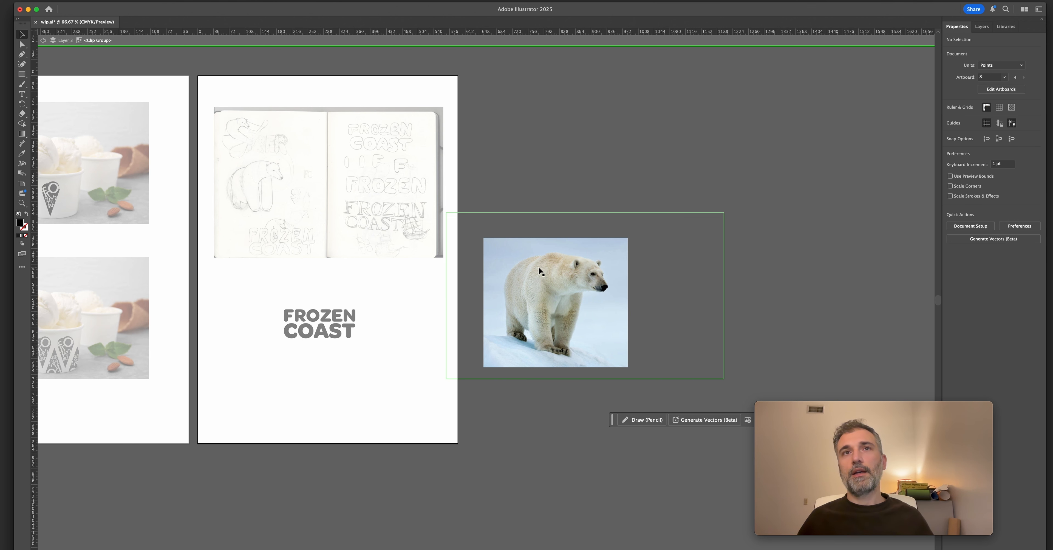
double_click(542, 169)
double_click(537, 255)
click(543, 248)
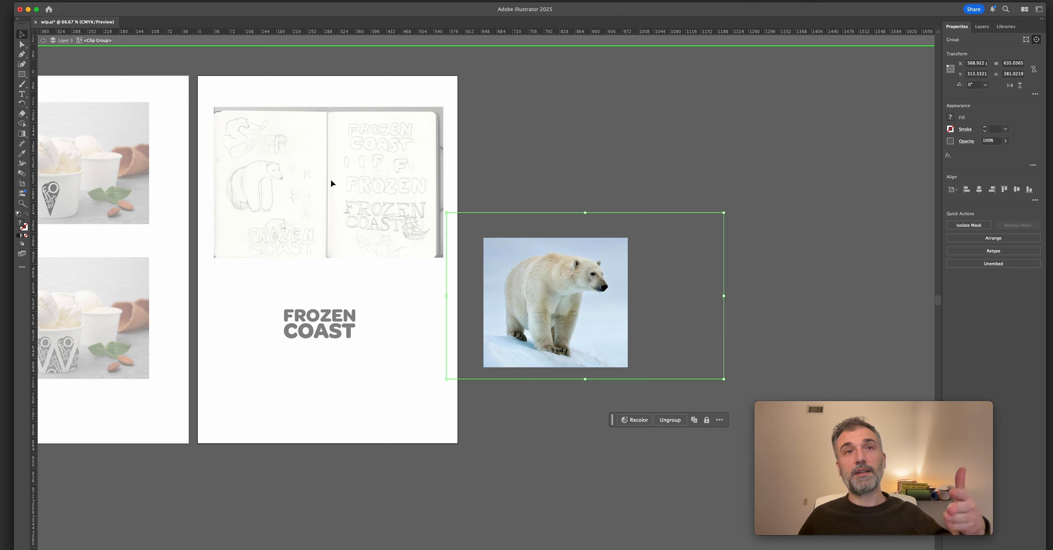
drag(552, 284, 508, 235)
click(512, 237)
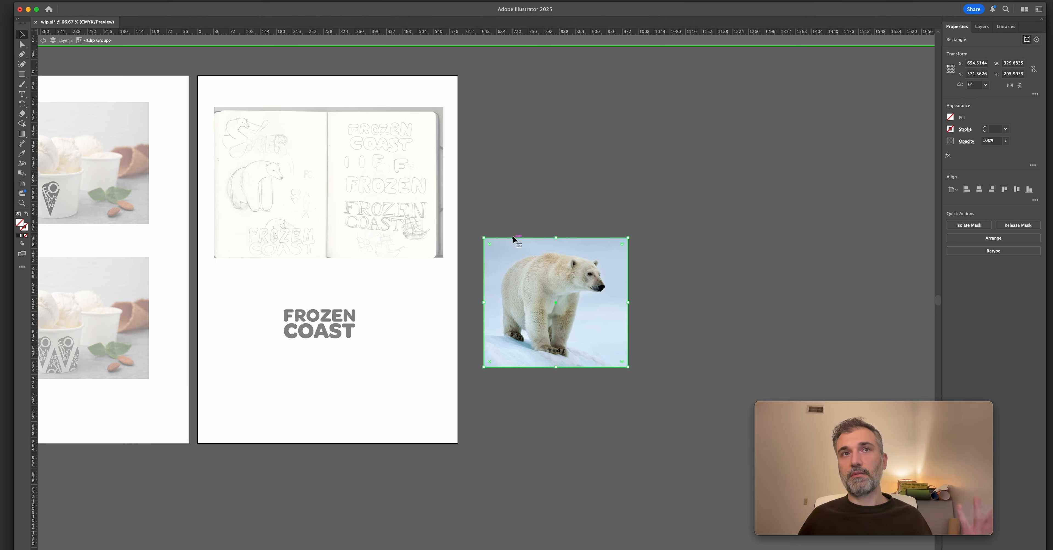
drag(489, 244, 557, 282)
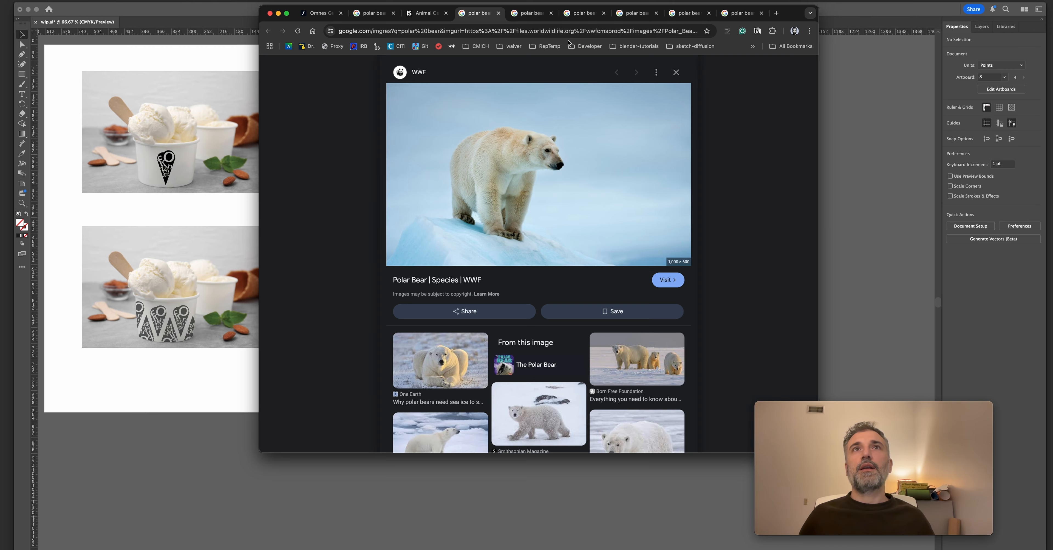
Review the group of polar bear reference photos and examine the sketch of the bear behind the FROZEN COAST lettering.
click(531, 12)
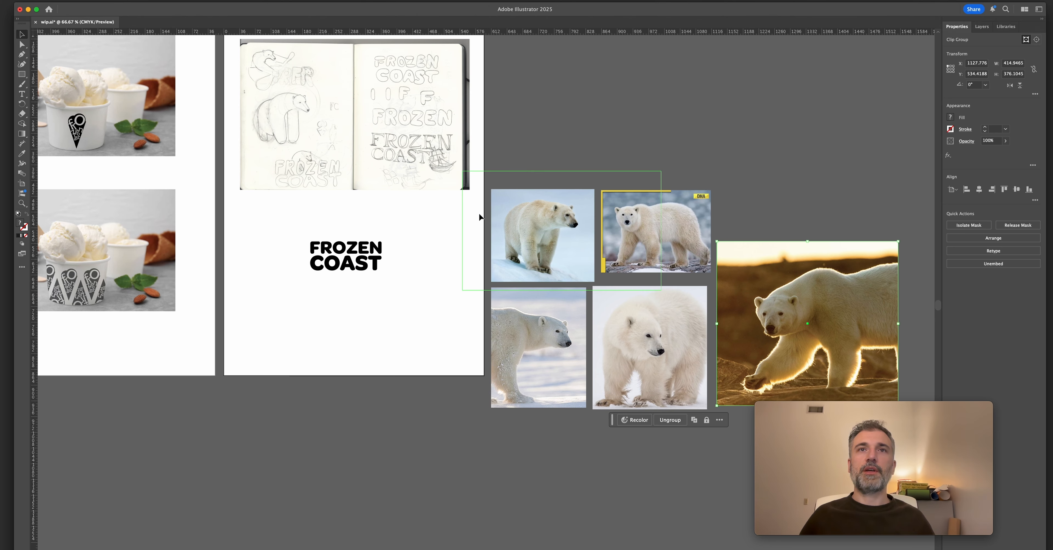
click(445, 275)
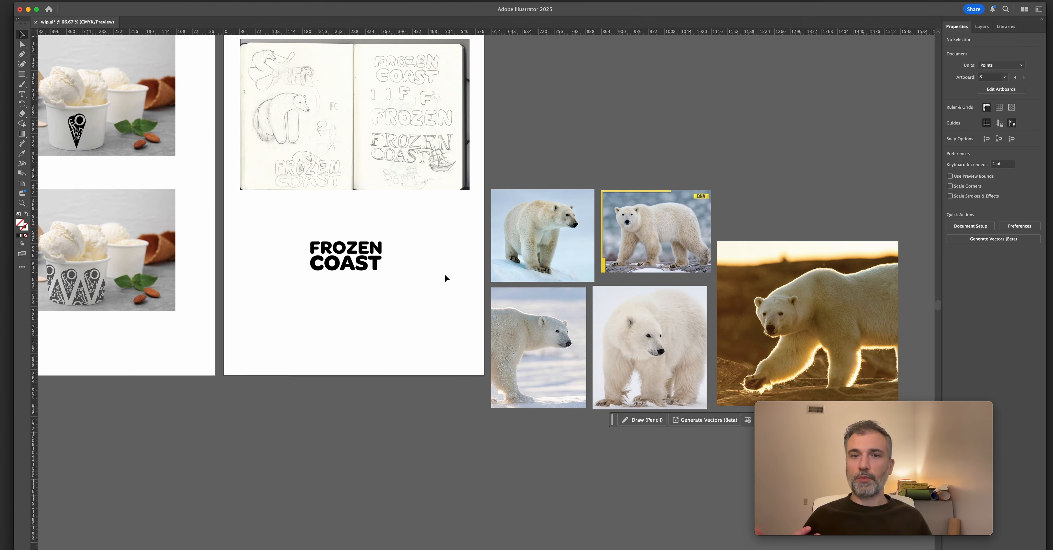
drag(438, 280, 513, 335)
key(z)
mouse_move(380, 203)
mouse_down()
mouse_move(473, 248)
mouse_move(378, 199)
mouse_move(439, 229)
mouse_move(403, 214)
mouse_move(400, 227)
mouse_move(373, 210)
mouse_up()
drag(328, 176, 408, 241)
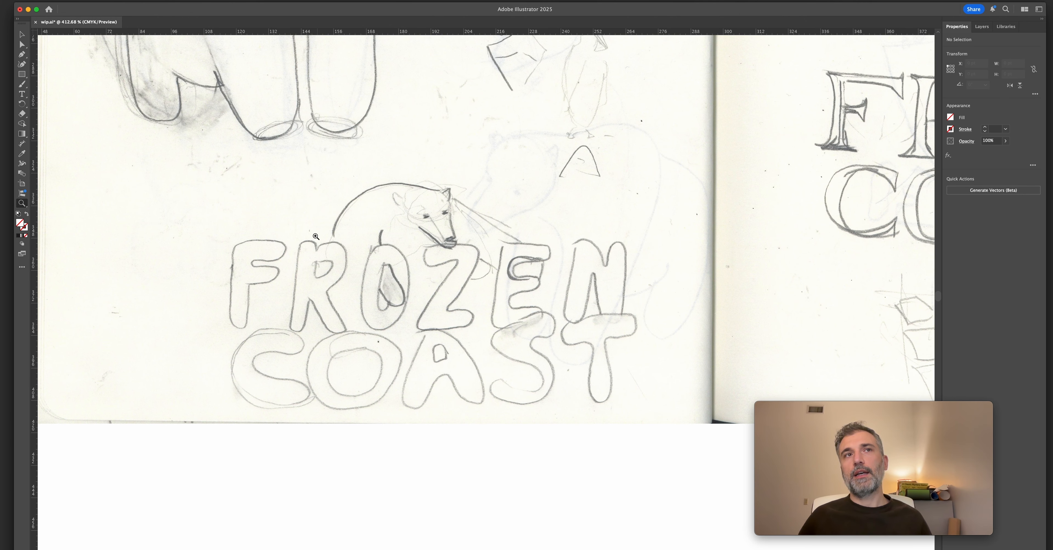